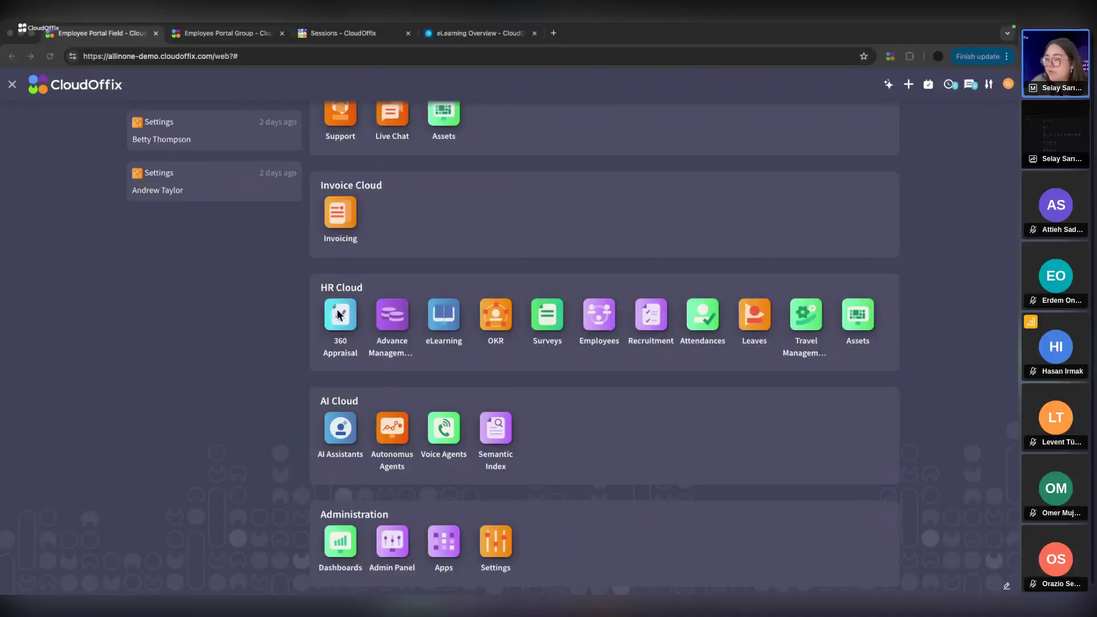
Open the Employees app from HR Cloud and look through all the employee cards with their entry progress.
{"action": "left_click", "coordinate": [421, 265]}
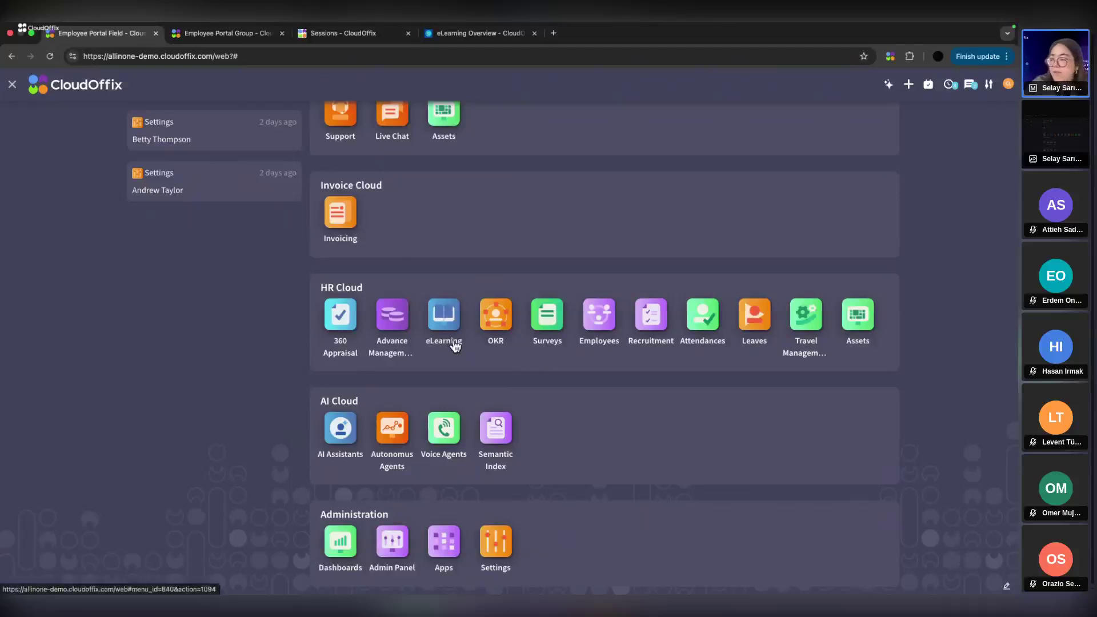
{"action": "left_click", "coordinate": [594, 317]}
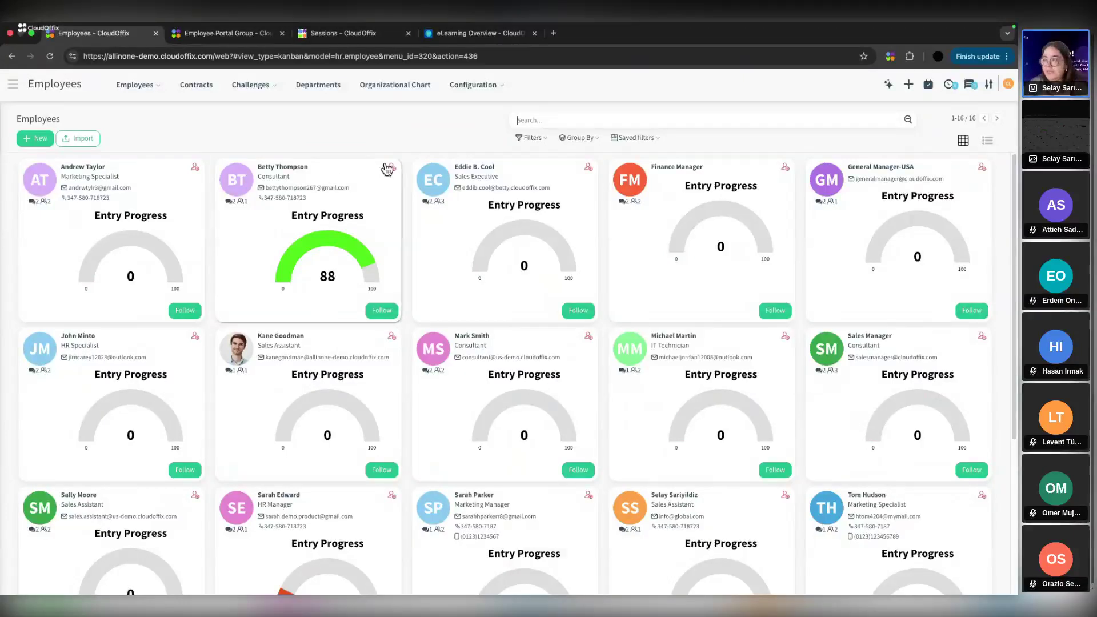
{"action": "scroll", "coordinate": [558, 276], "scroll_direction": "down", "scroll_amount": 4}
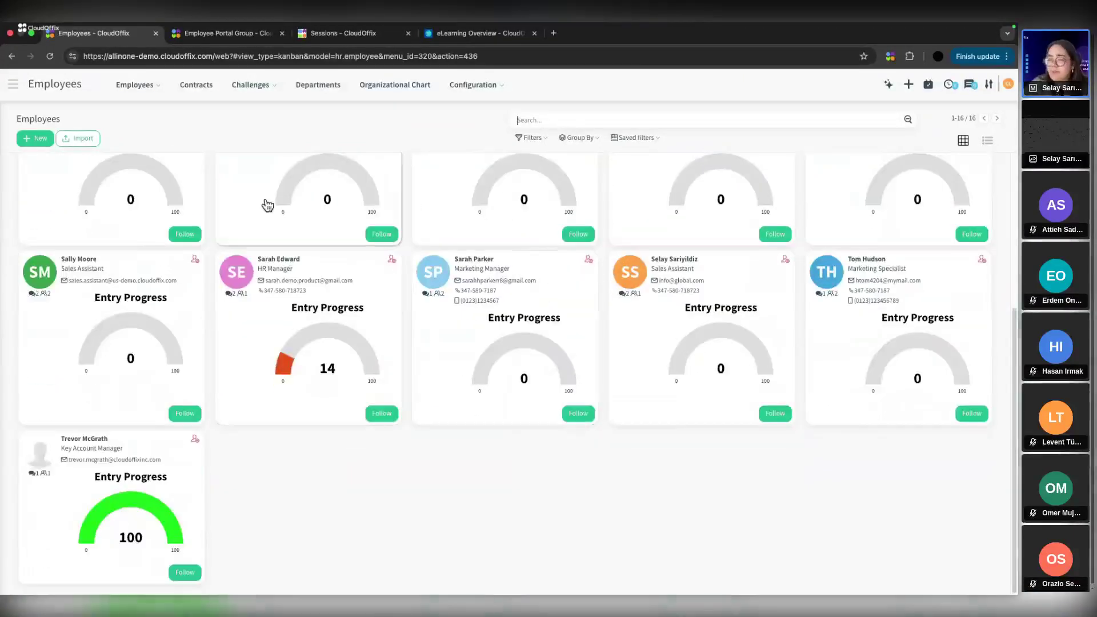
{"action": "scroll", "coordinate": [251, 360], "scroll_direction": "up", "scroll_amount": 4}
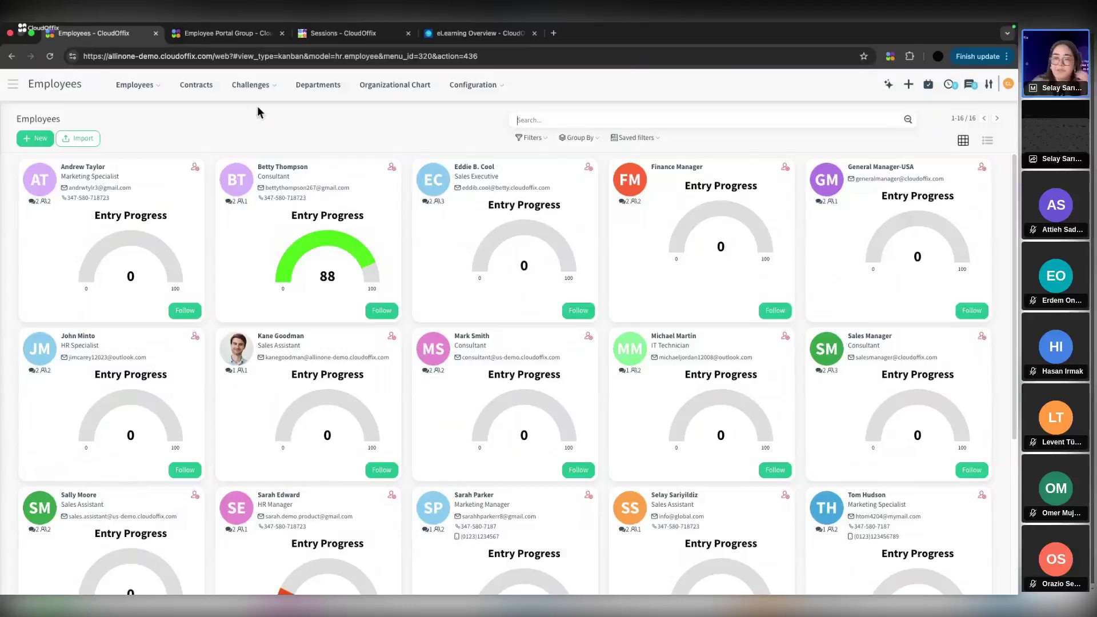
Open the Employees settings and view the schedules available for Company Working Hours without changing the selection.
{"action": "left_click", "coordinate": [469, 85]}
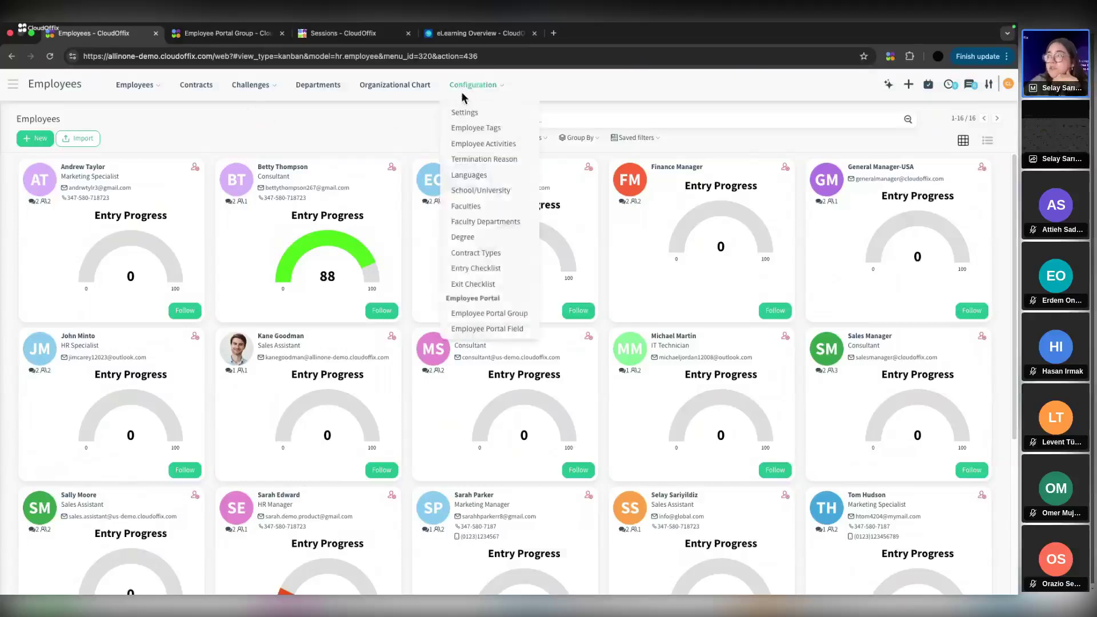
{"action": "left_click", "coordinate": [469, 116]}
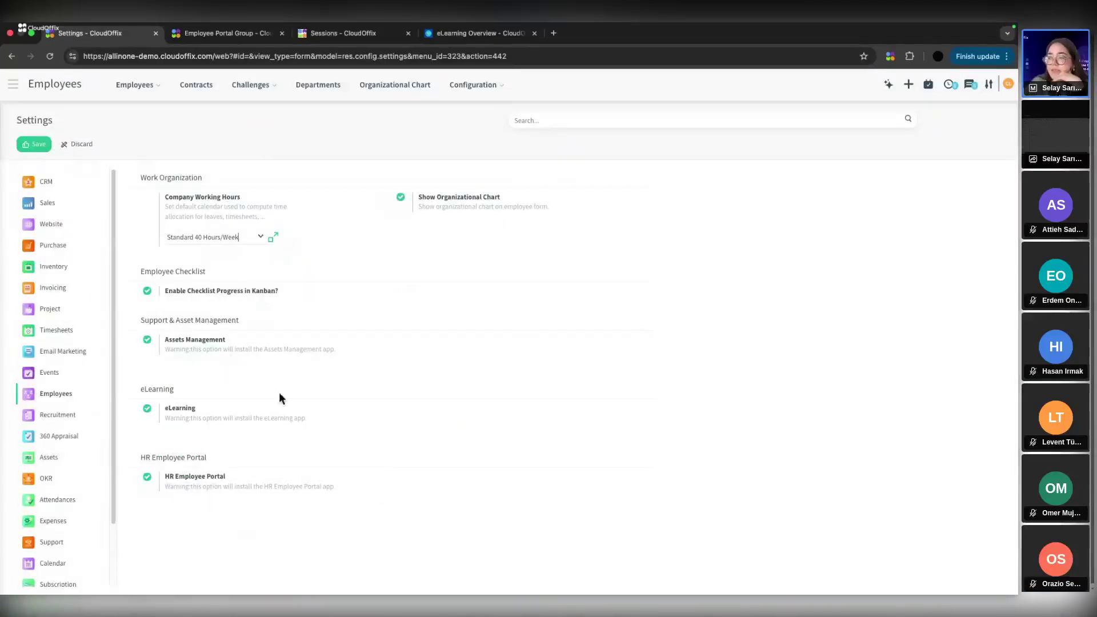
{"action": "left_click", "coordinate": [243, 246]}
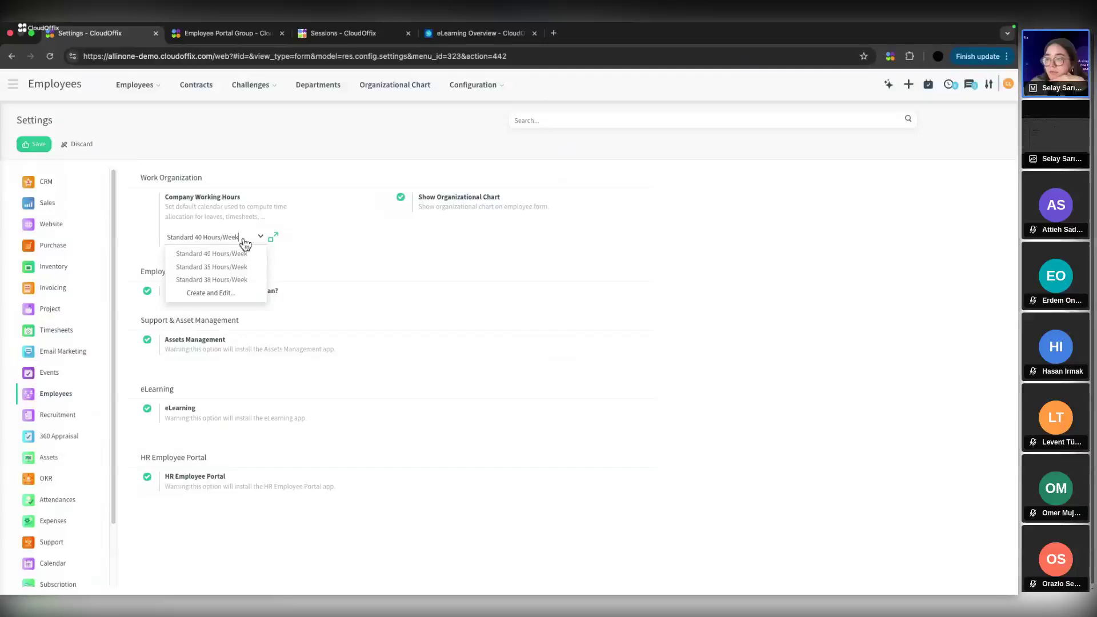
{"action": "left_click", "coordinate": [309, 235]}
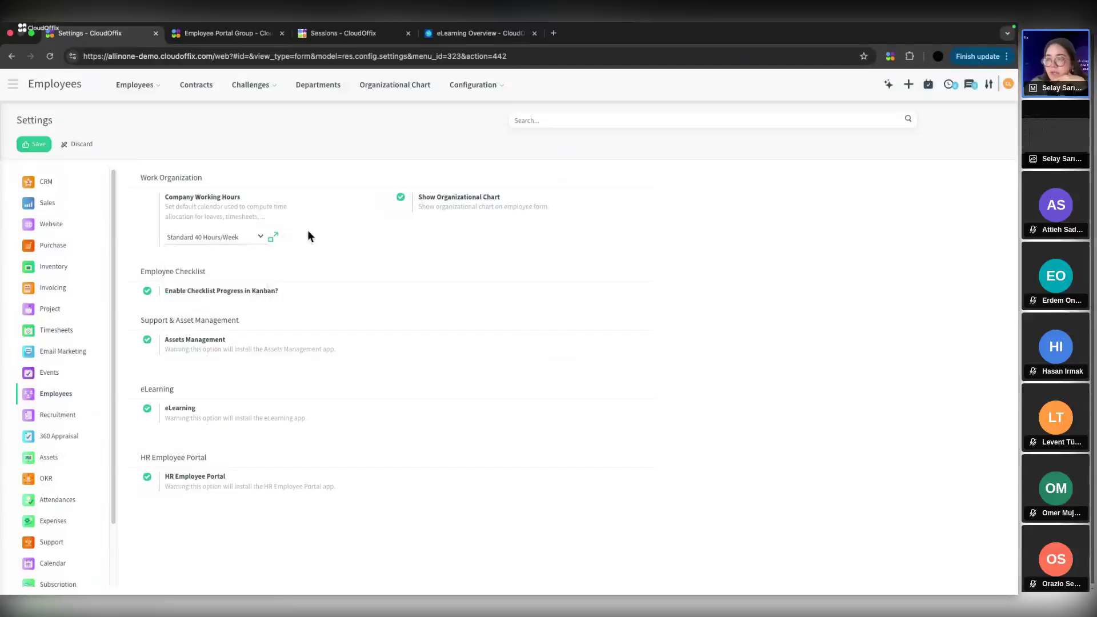
Open the Standard 40 Hours/Week schedule, review its working hours and global leaves, and close it without saving.
{"action": "left_click", "coordinate": [273, 238]}
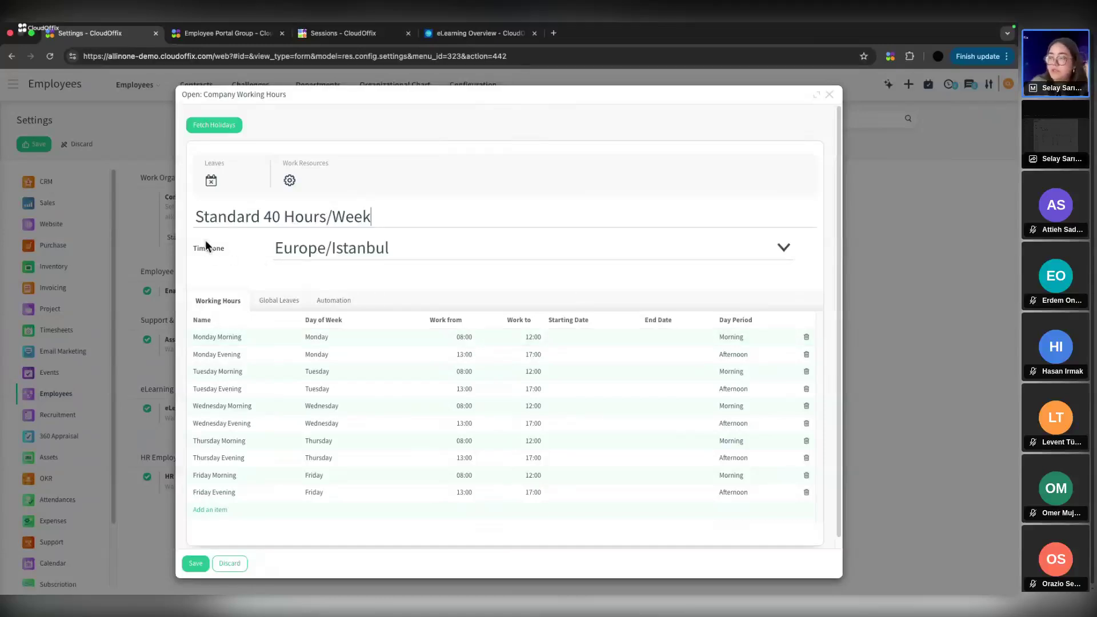
{"action": "left_click", "coordinate": [276, 300]}
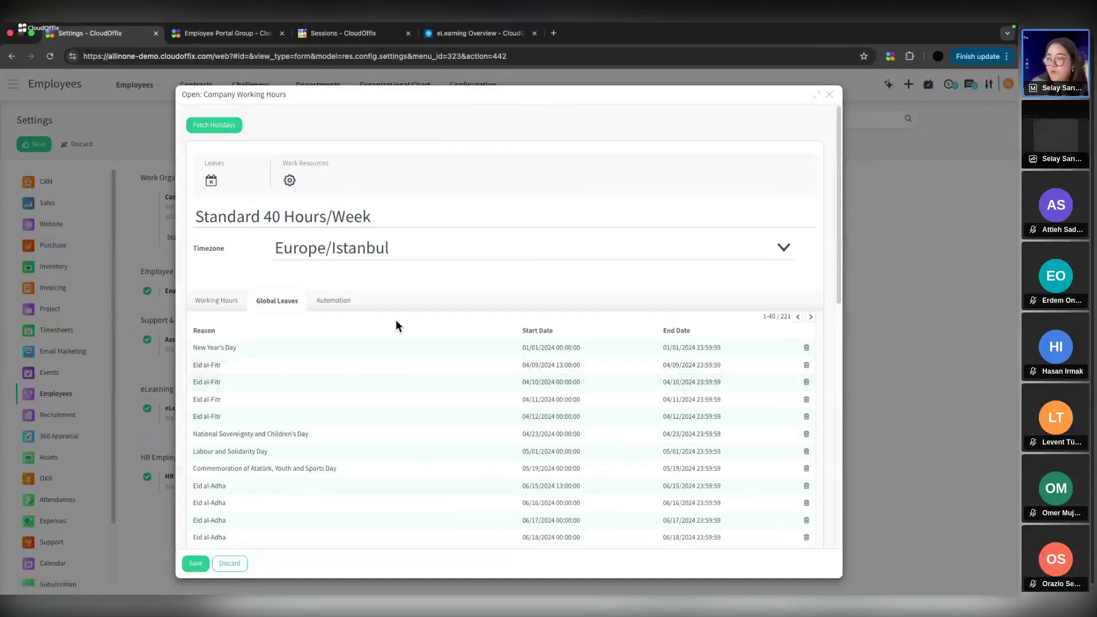
{"action": "scroll", "coordinate": [311, 344], "scroll_direction": "down", "scroll_amount": 7}
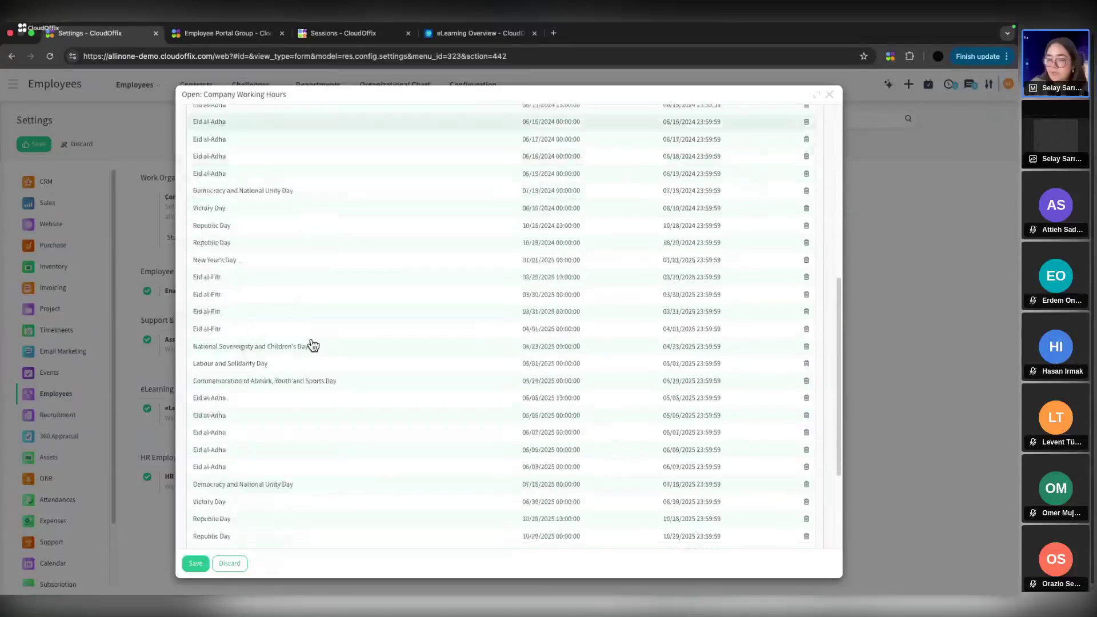
{"action": "scroll", "coordinate": [313, 345], "scroll_direction": "up", "scroll_amount": 6}
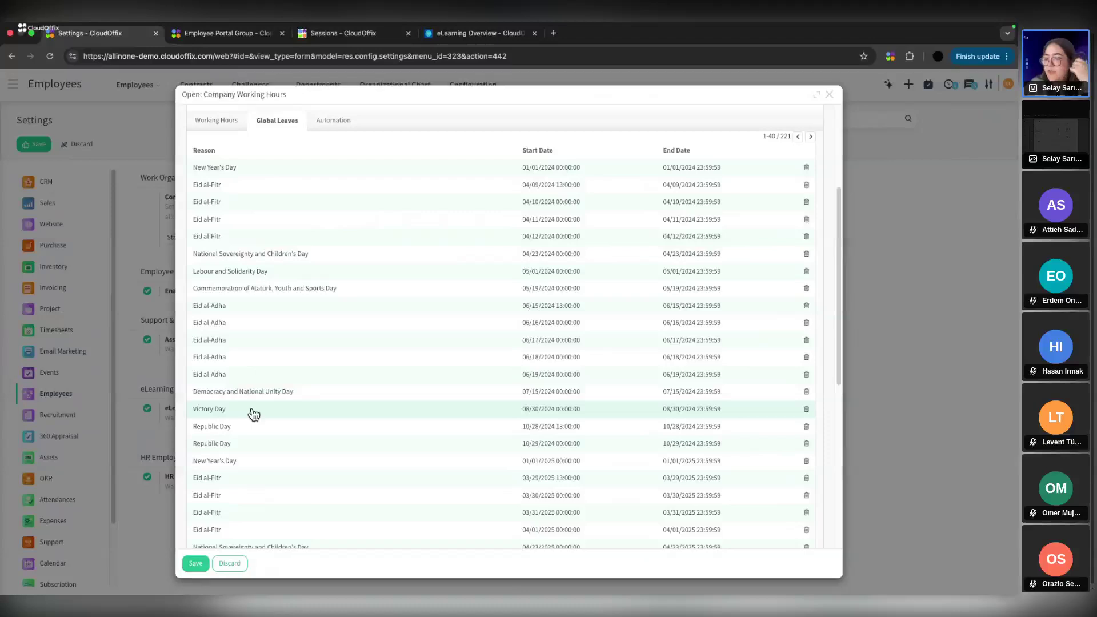
{"action": "scroll", "coordinate": [253, 414], "scroll_direction": "down", "scroll_amount": 2}
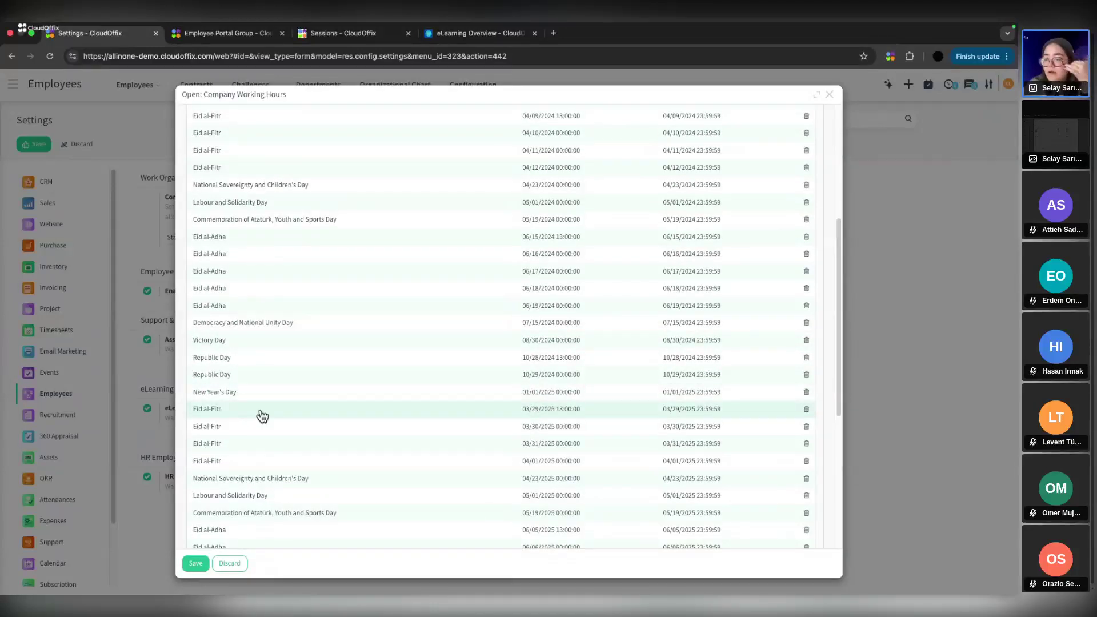
{"action": "scroll", "coordinate": [247, 397], "scroll_direction": "down", "scroll_amount": 5}
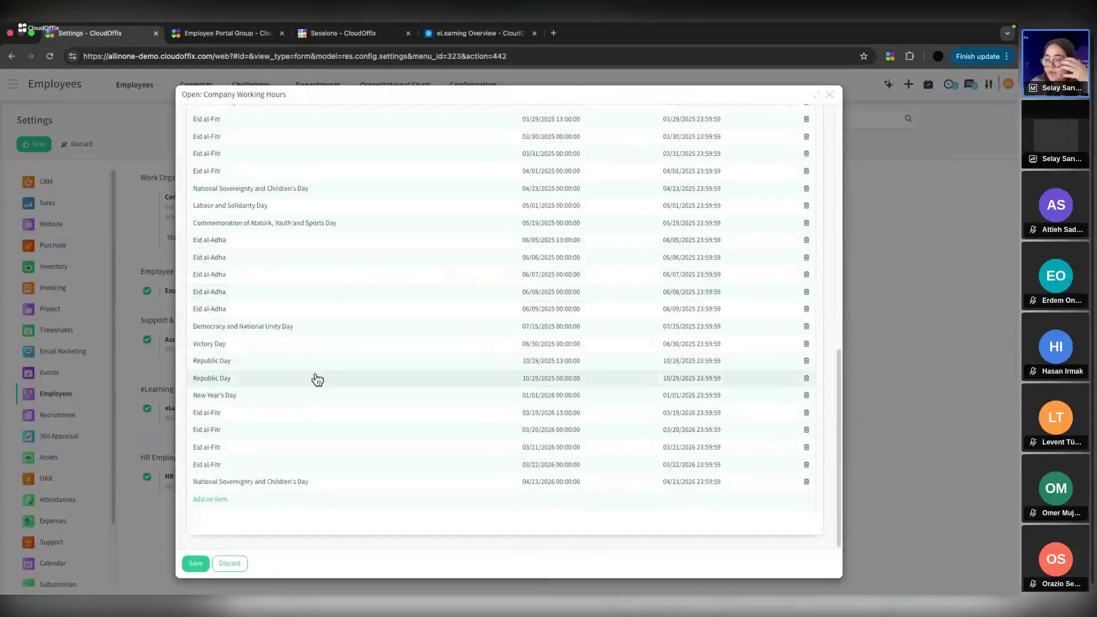
{"action": "scroll", "coordinate": [289, 362], "scroll_direction": "up", "scroll_amount": 10}
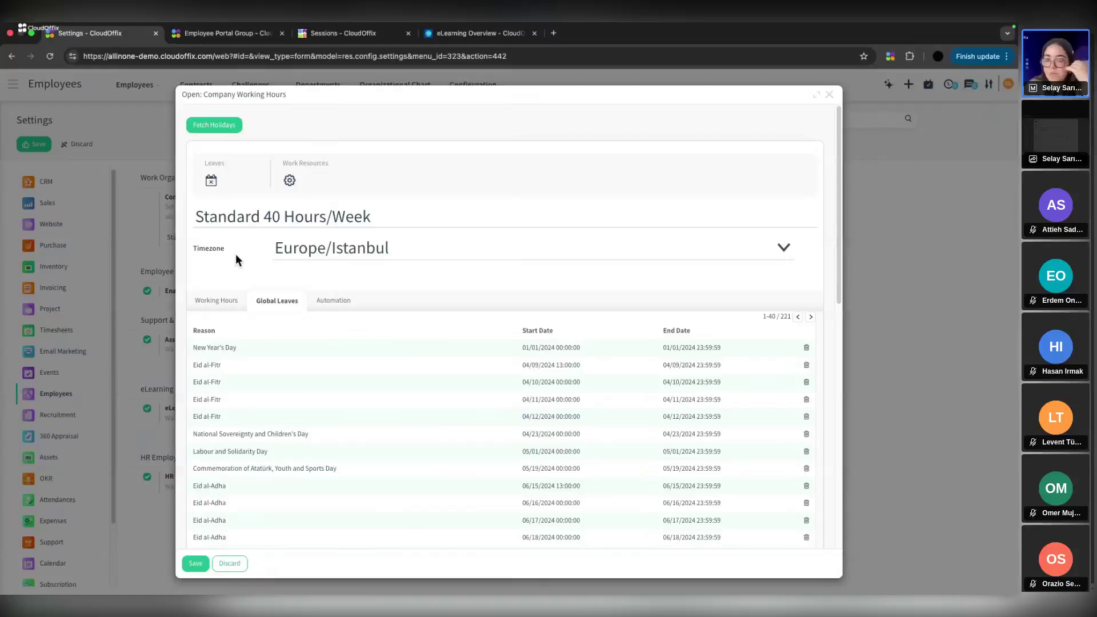
{"action": "left_click", "coordinate": [239, 563]}
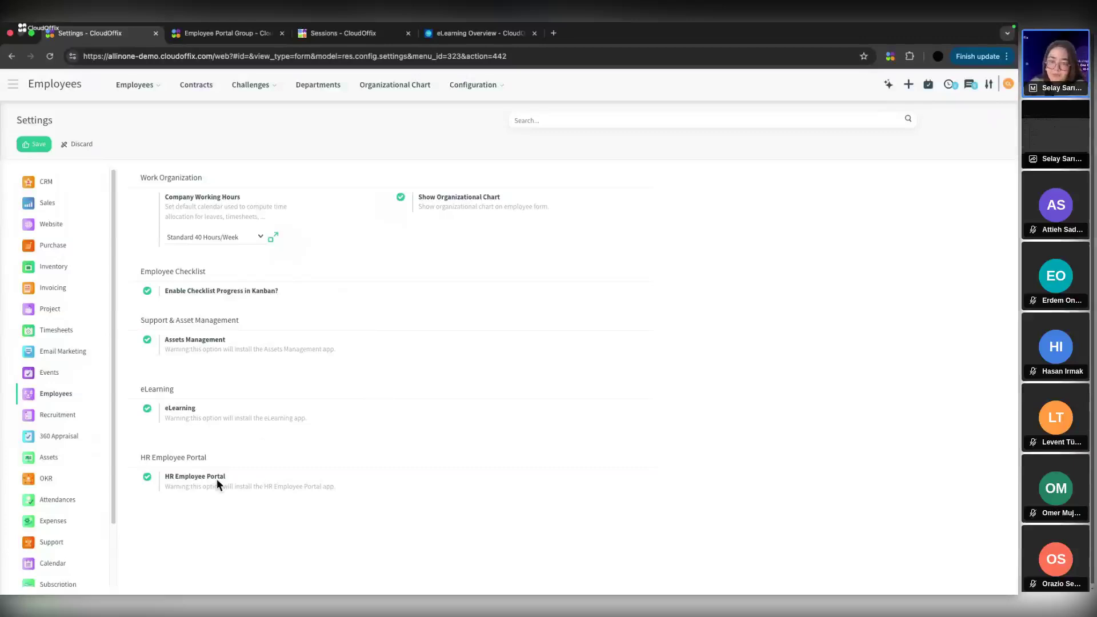
Review the HR Employee Portal setting and open the list of employee tags.
{"action": "mouse_move", "coordinate": [217, 484]}
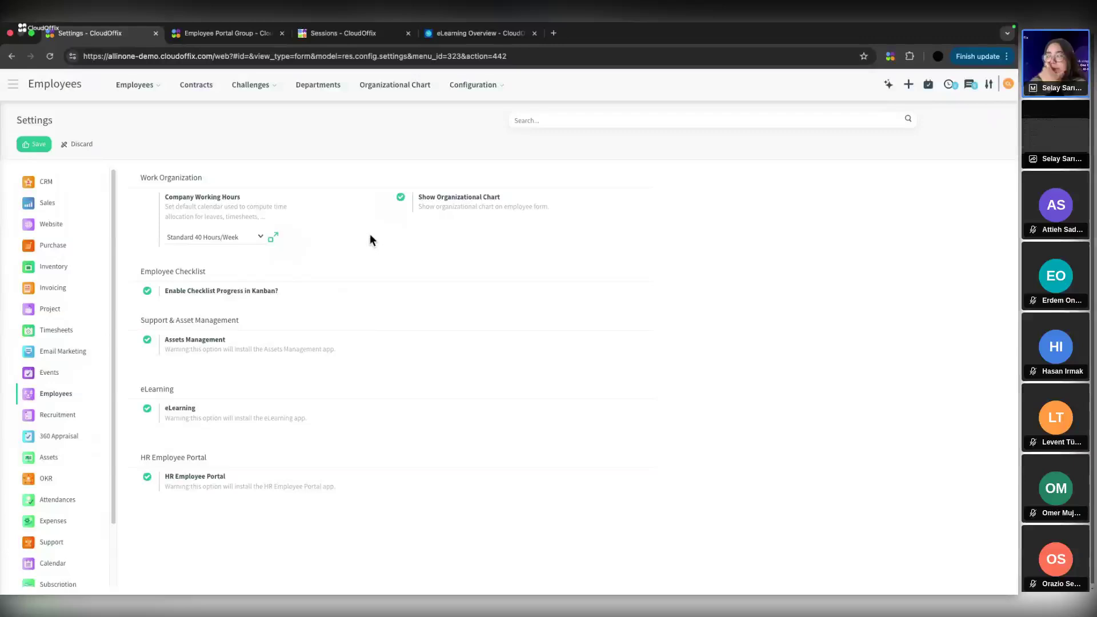
{"action": "left_click", "coordinate": [473, 86]}
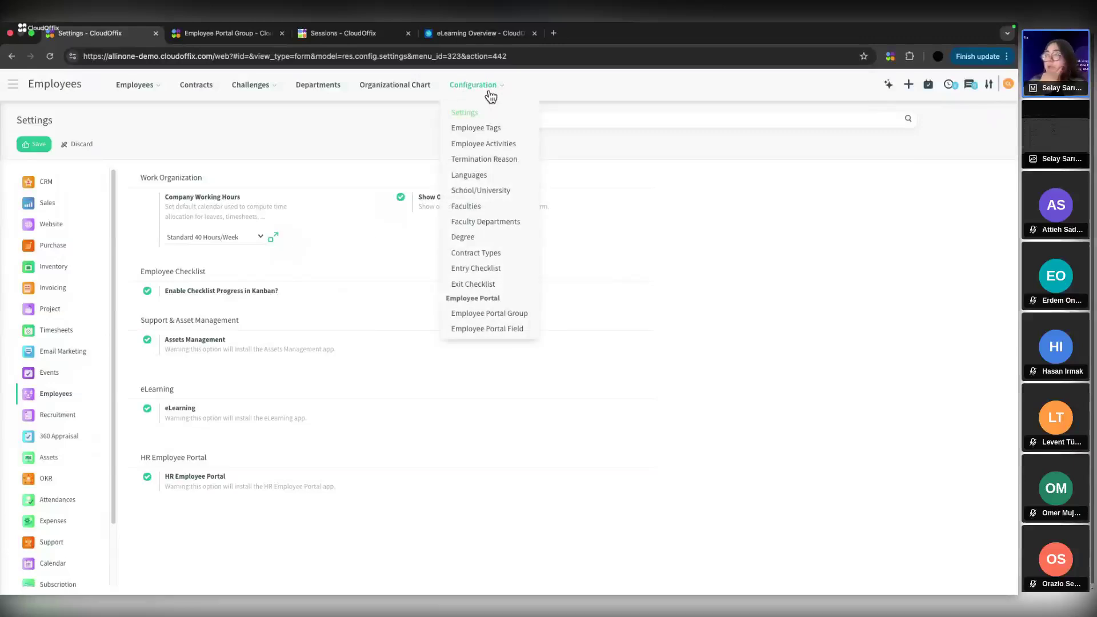
{"action": "left_click", "coordinate": [471, 128]}
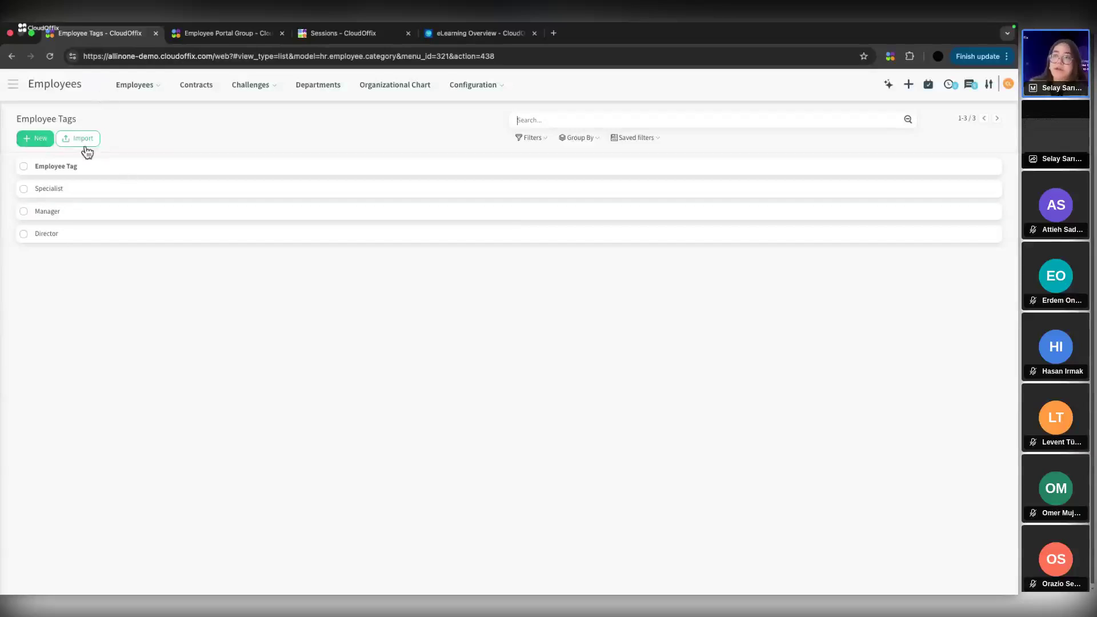
Open the employee activities list, view the details of the Hiring activity, and return to the list.
{"action": "left_click", "coordinate": [474, 85]}
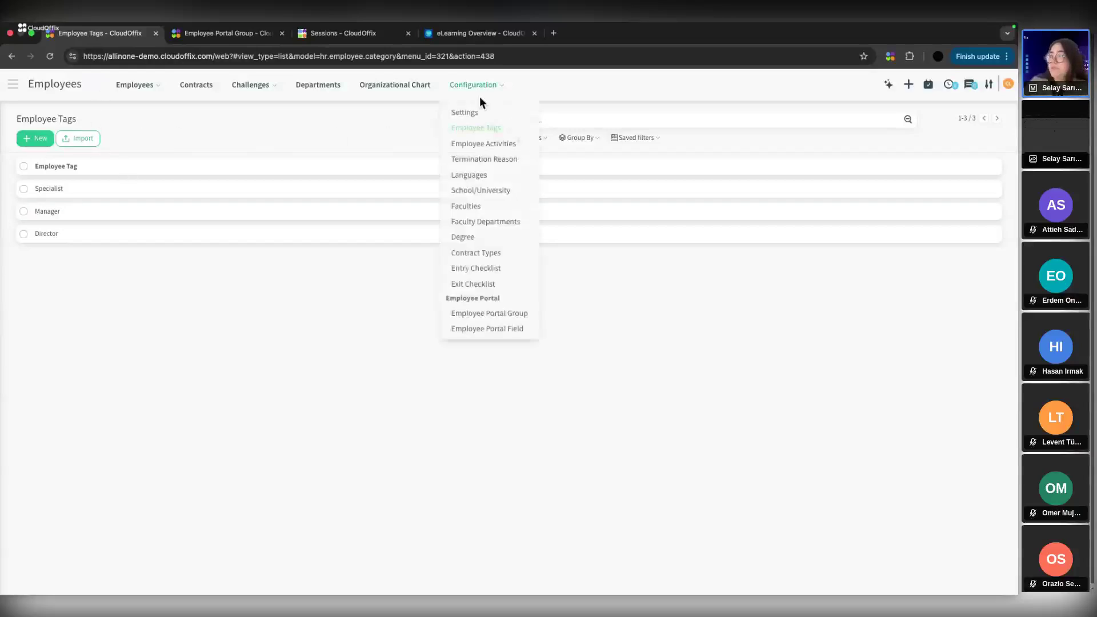
{"action": "left_click", "coordinate": [475, 148]}
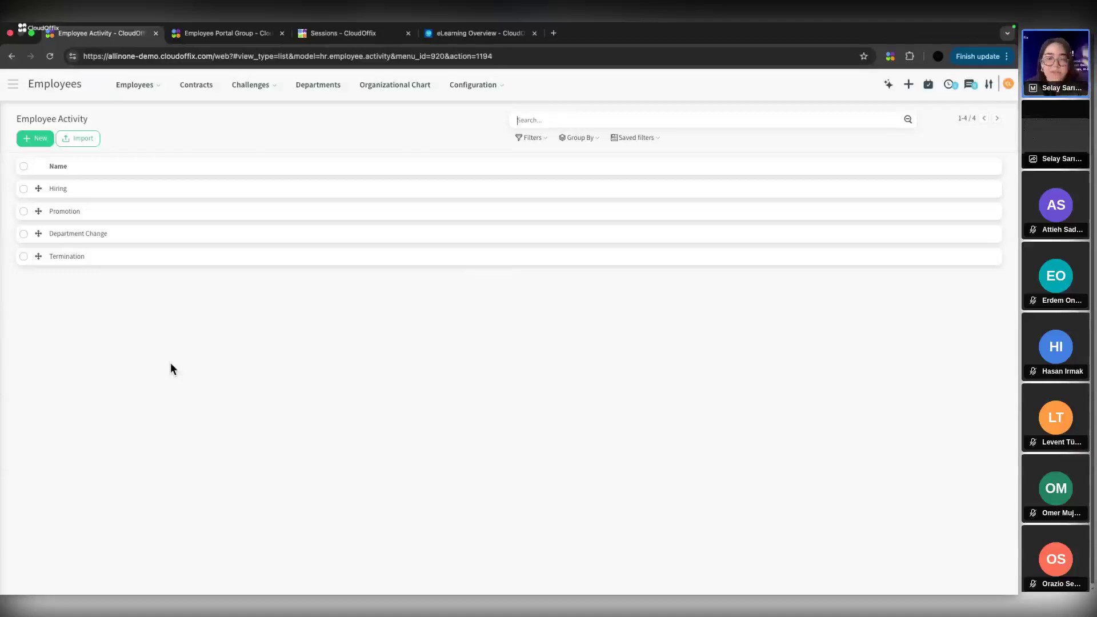
{"action": "left_click", "coordinate": [80, 195]}
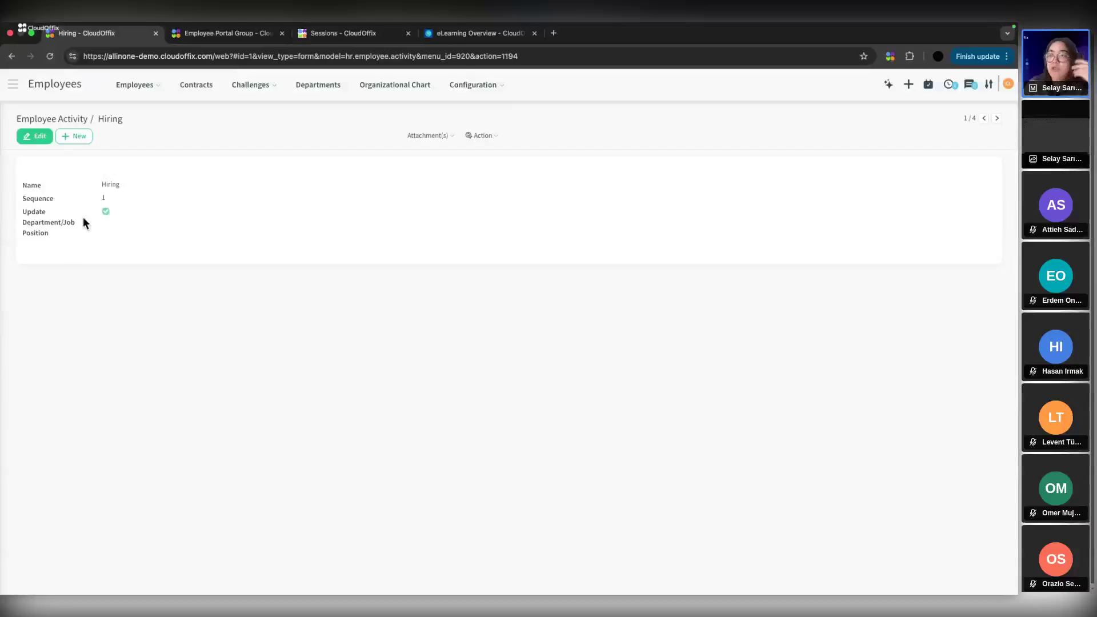
{"action": "left_click", "coordinate": [52, 118]}
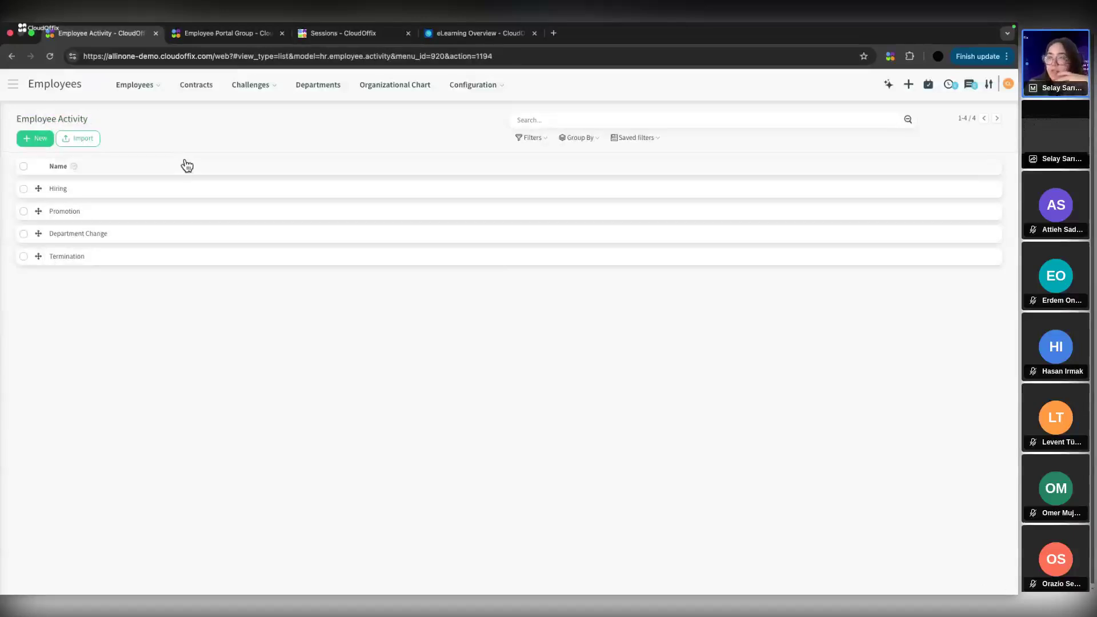
Open the termination reasons list, view the Changed company record, and return to the list.
{"action": "left_click", "coordinate": [473, 84]}
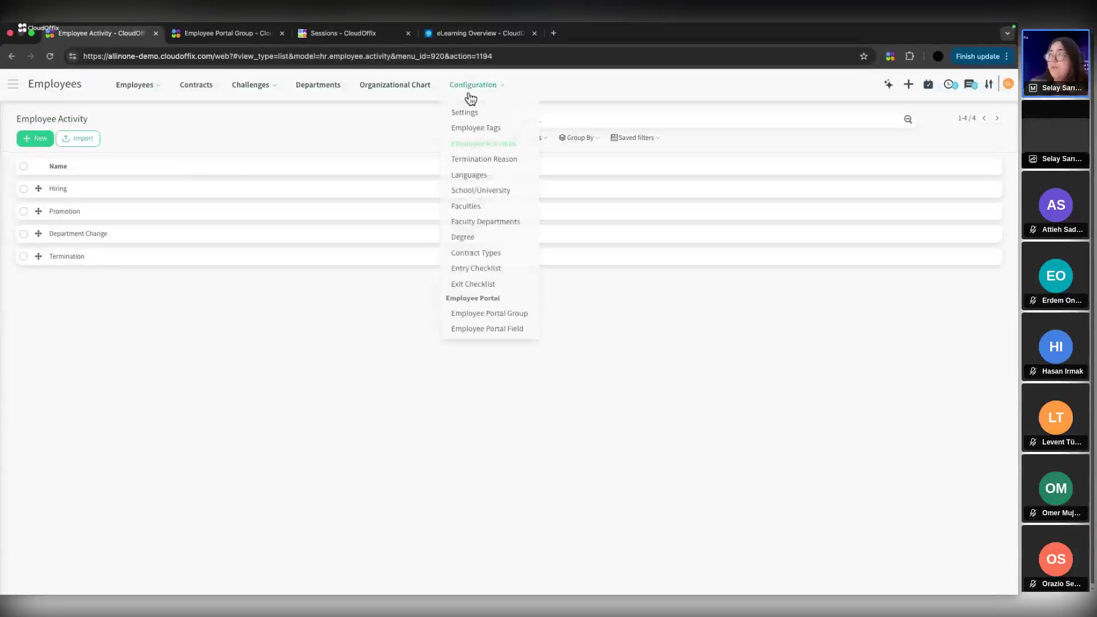
{"action": "left_click", "coordinate": [467, 163]}
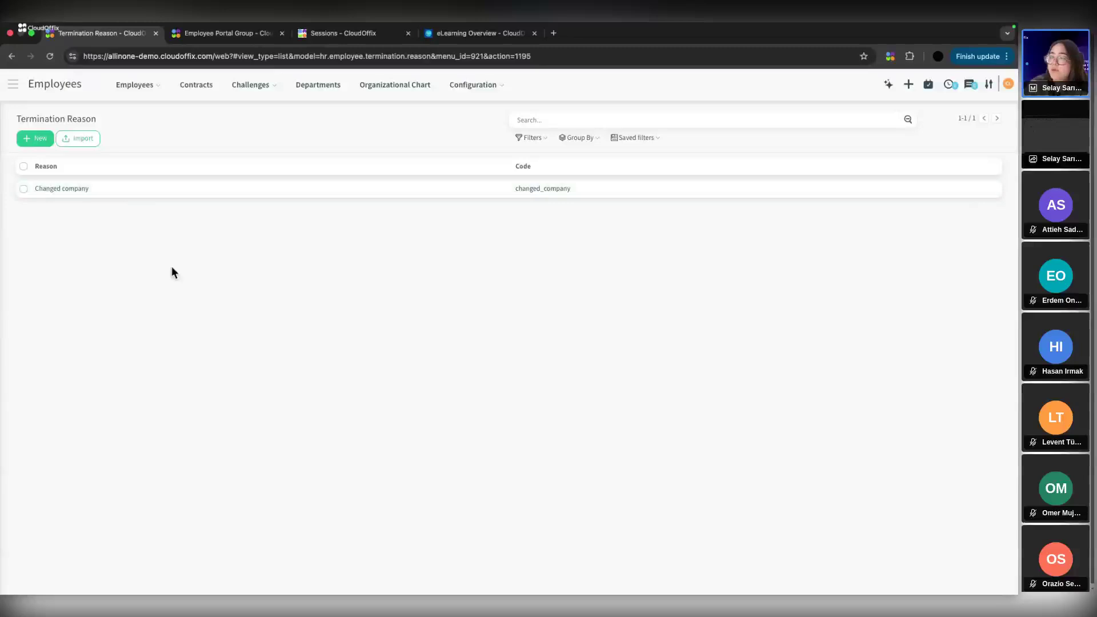
{"action": "left_click", "coordinate": [135, 190]}
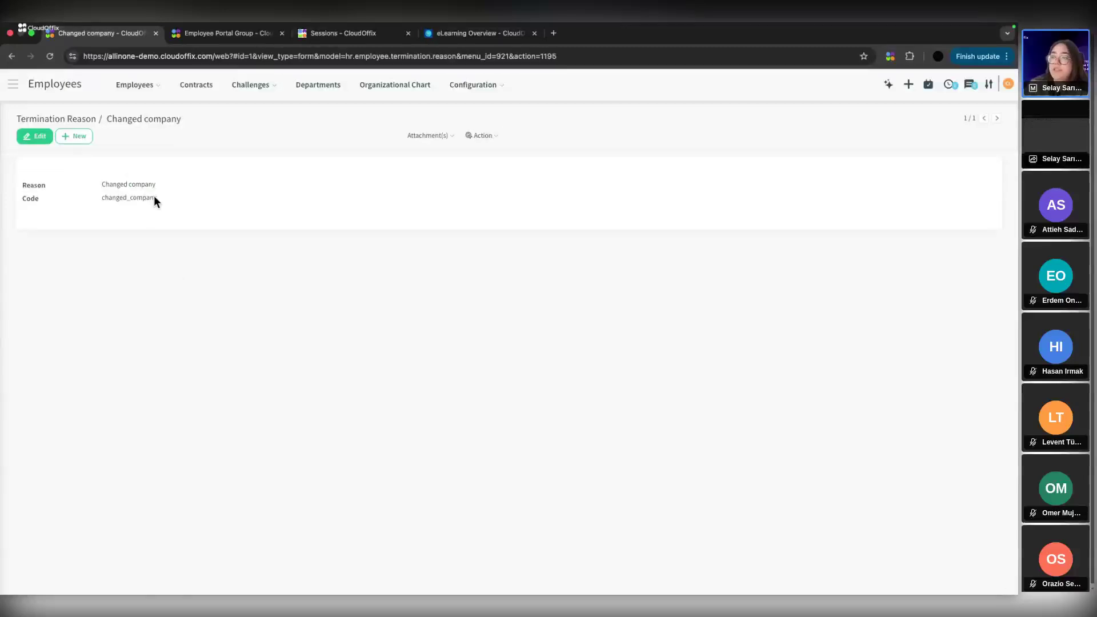
{"action": "left_click", "coordinate": [83, 120]}
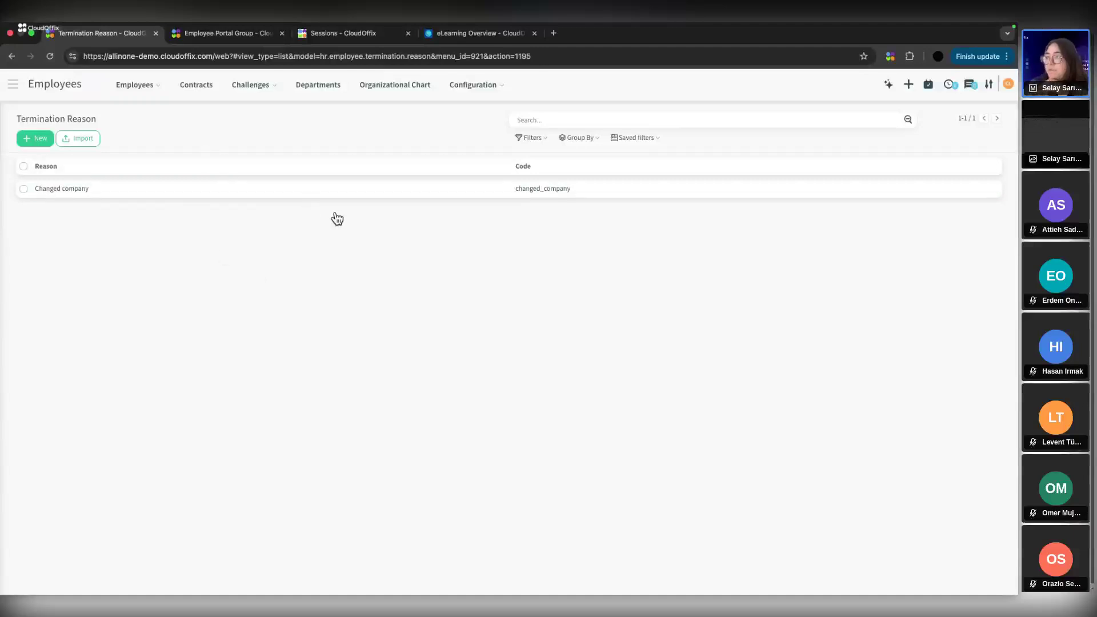
Open the employee languages list, view the blank form for a new language, and discard it.
{"action": "left_click", "coordinate": [475, 86]}
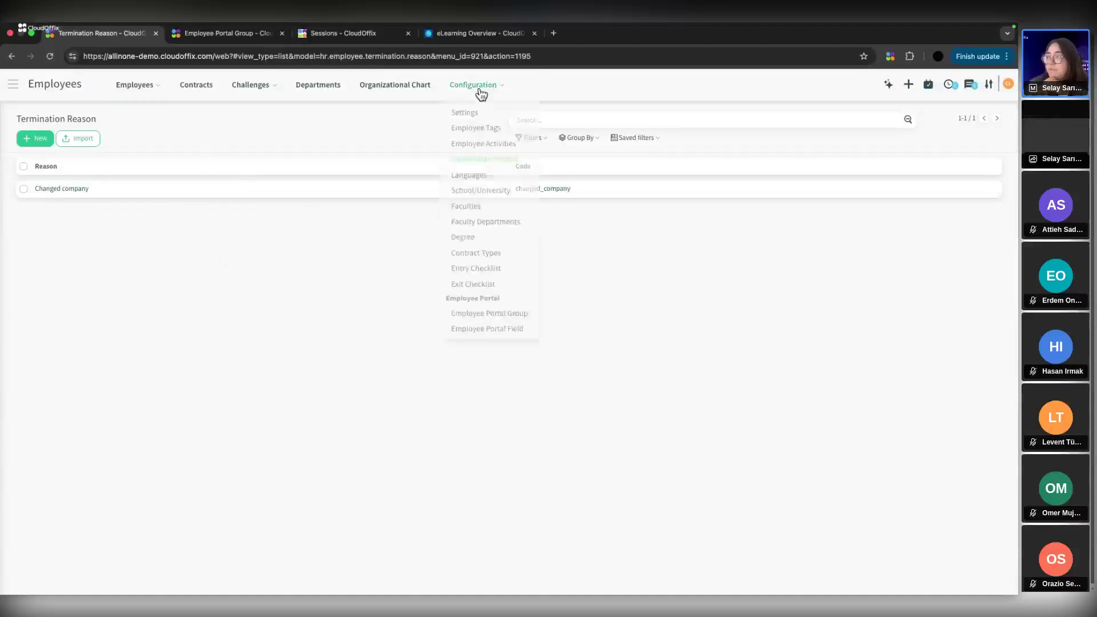
{"action": "left_click", "coordinate": [472, 175]}
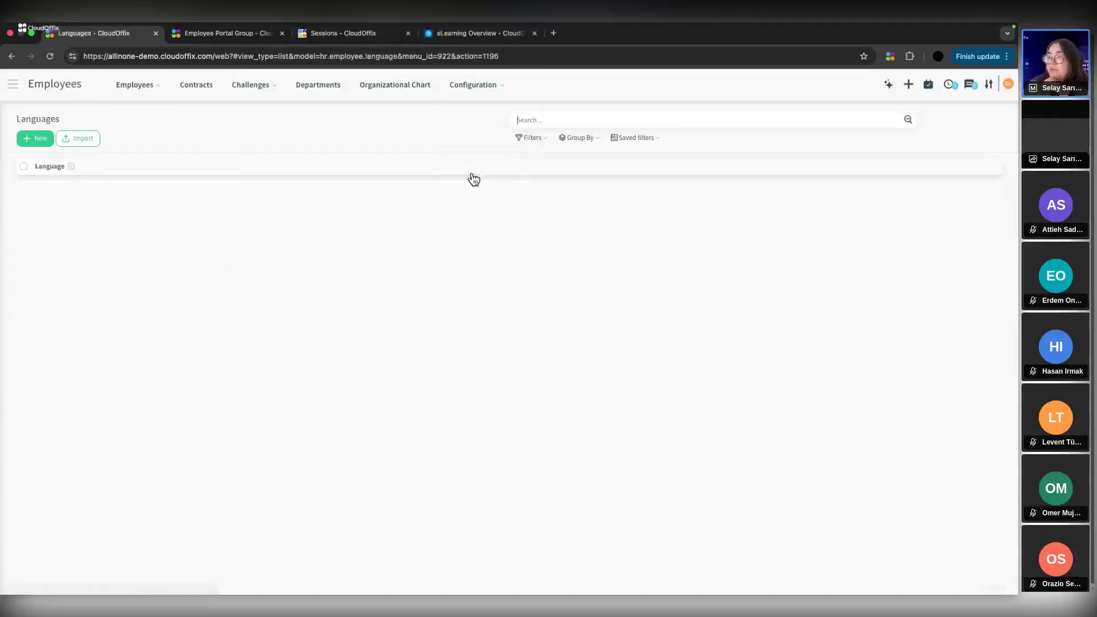
{"action": "left_click", "coordinate": [40, 139]}
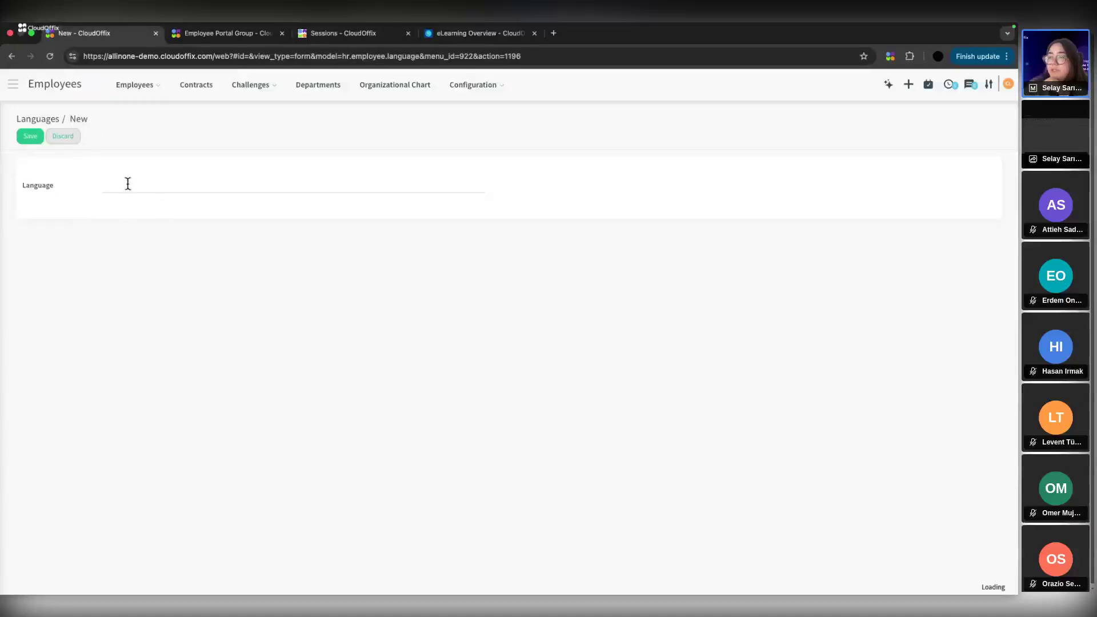
{"action": "left_click", "coordinate": [64, 137]}
Open the School/University list, view the blank form for a new institute, and discard it.
{"action": "left_click", "coordinate": [475, 85]}
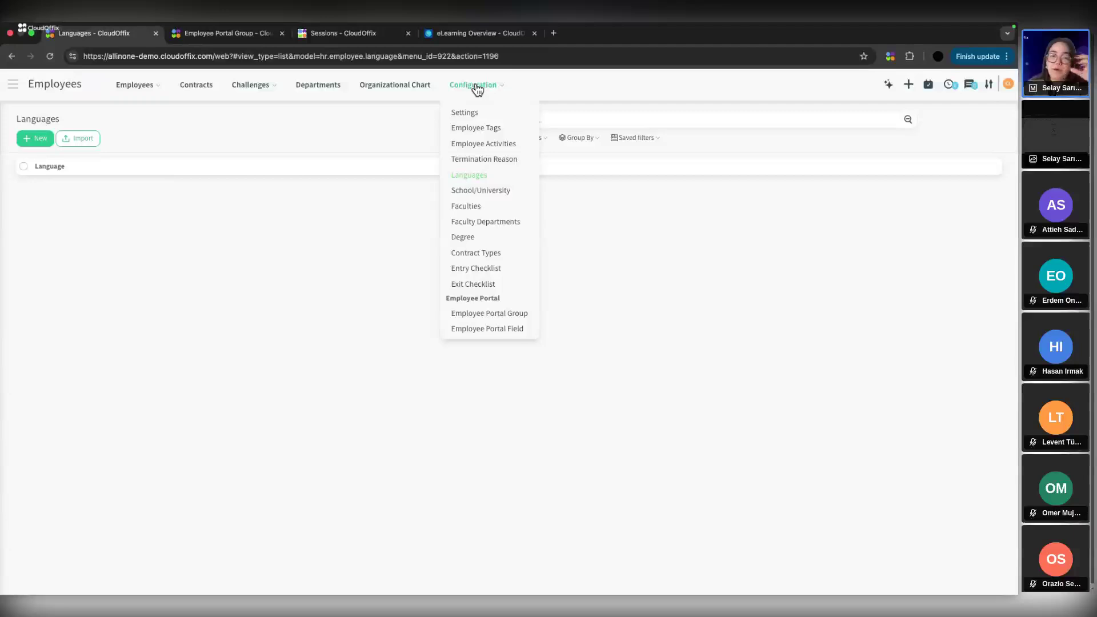
{"action": "left_click", "coordinate": [496, 195]}
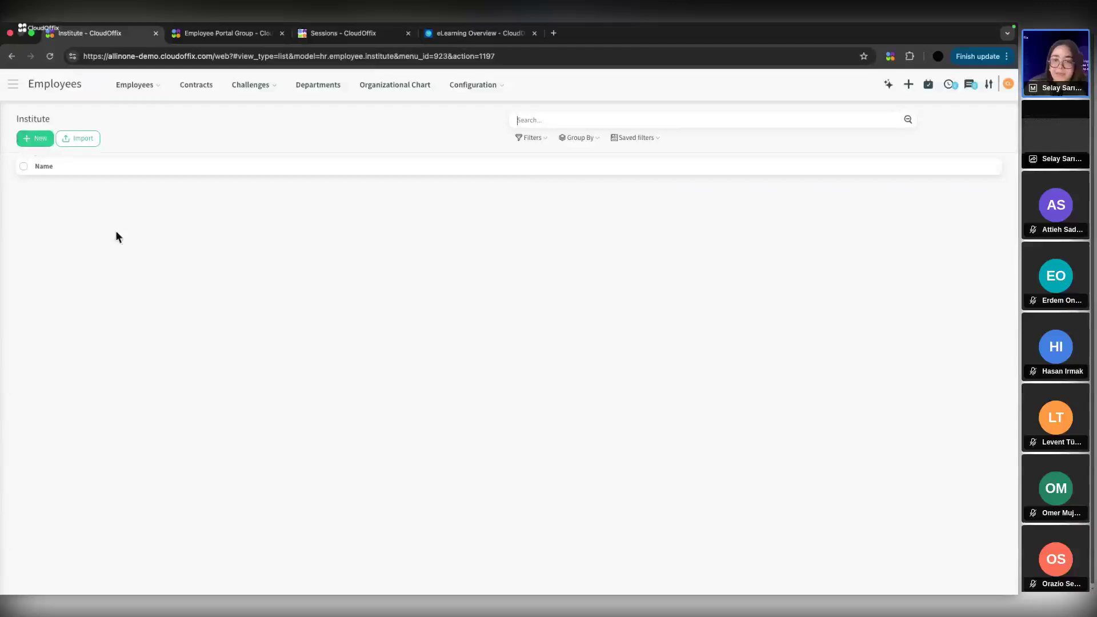
{"action": "left_click", "coordinate": [40, 142]}
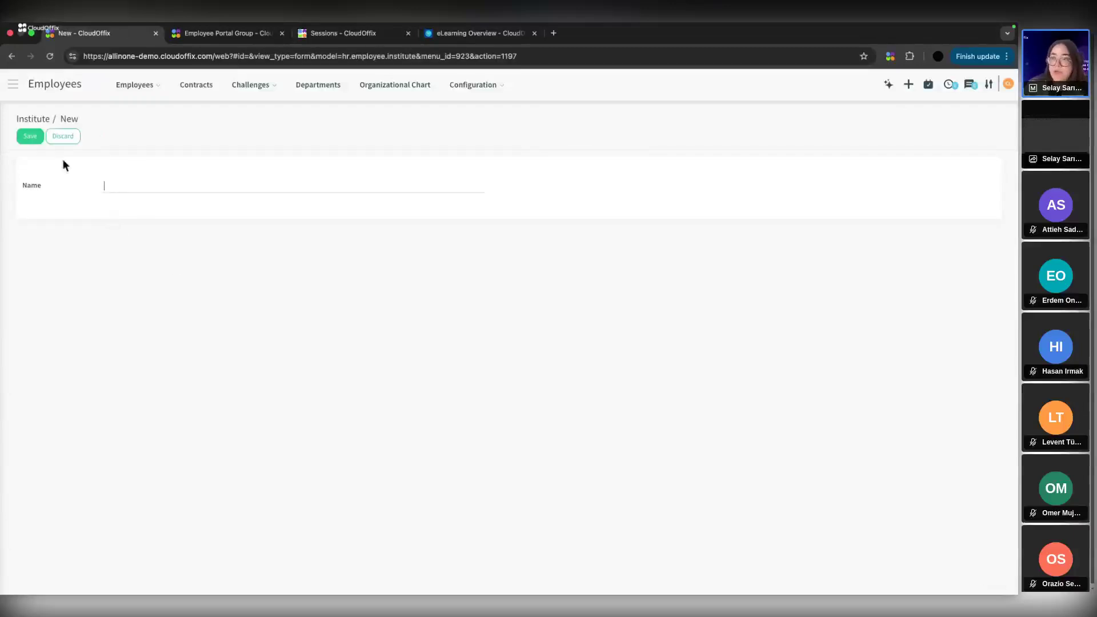
{"action": "left_click", "coordinate": [64, 137]}
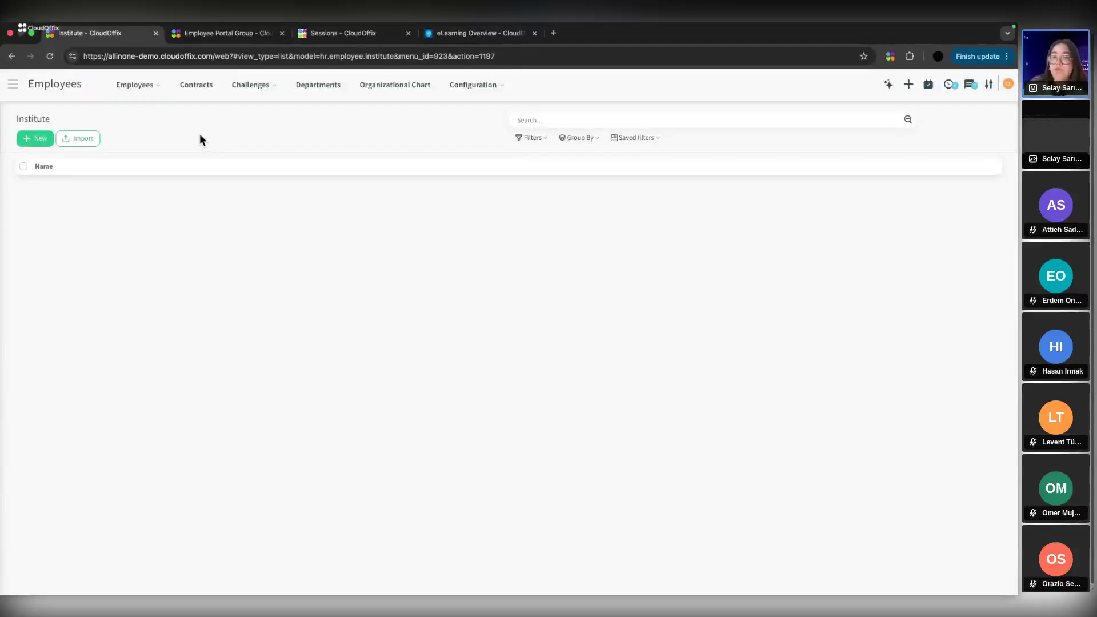
Open the Faculties list in the Employees configuration and look through the available challenge options.
{"action": "left_click", "coordinate": [487, 85]}
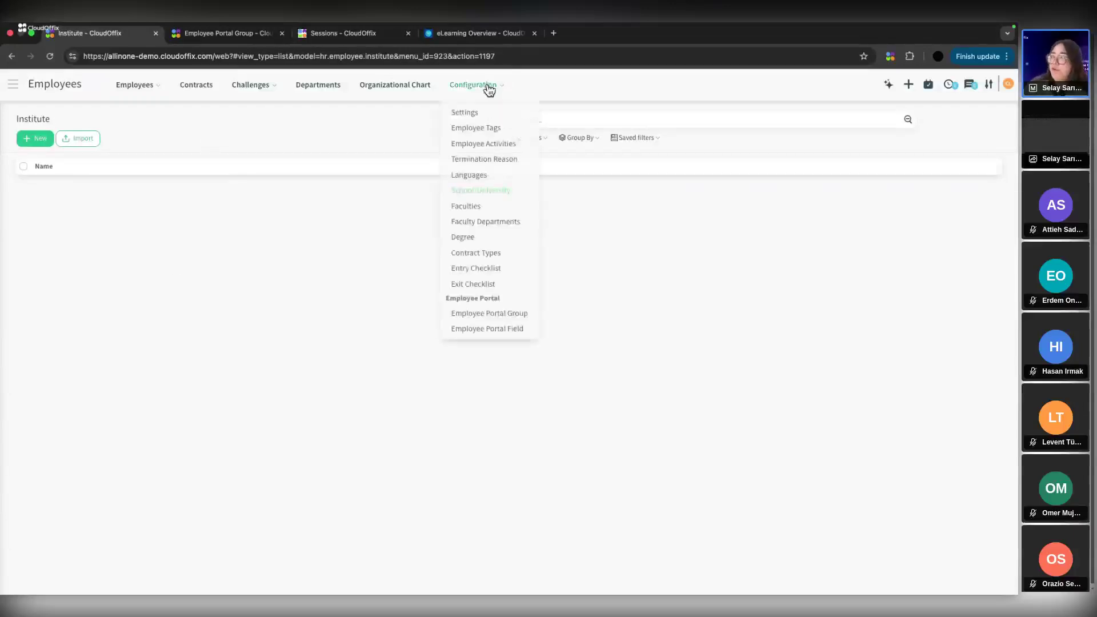
{"action": "left_click", "coordinate": [460, 208]}
{"action": "left_click", "coordinate": [254, 86]}
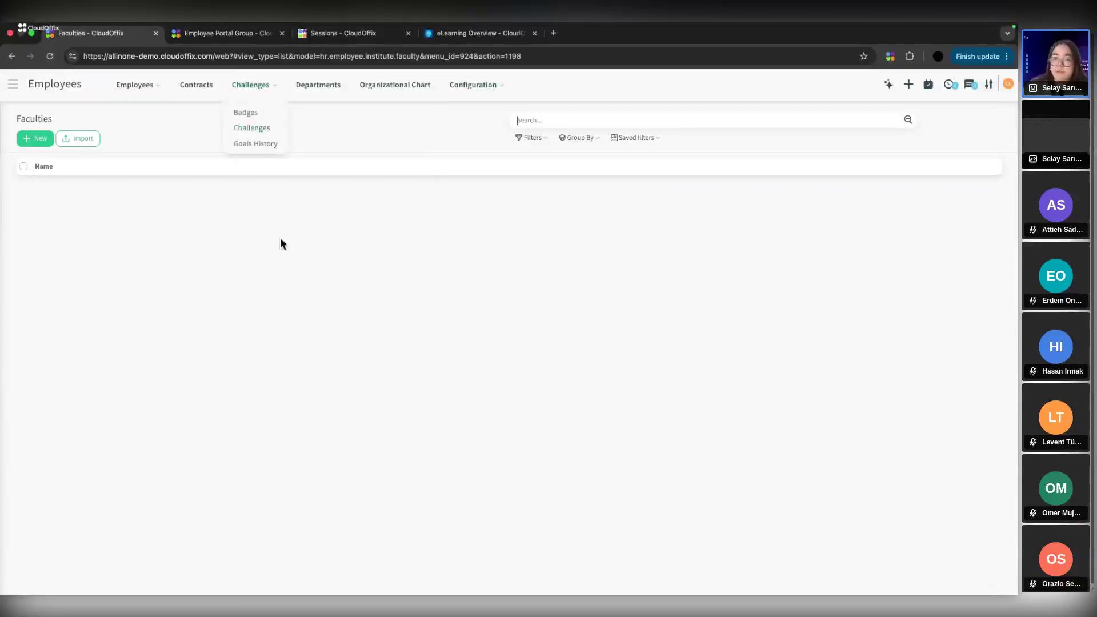
Open the Faculty Departments list, view the blank form for a new department, and discard it.
{"action": "left_click", "coordinate": [474, 85]}
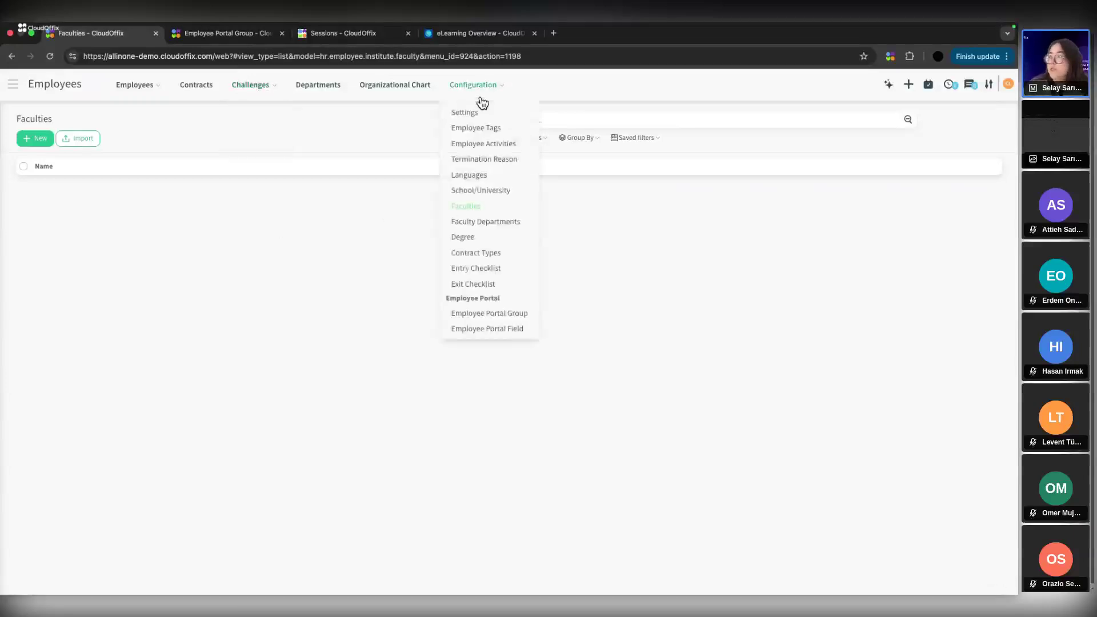
{"action": "left_click", "coordinate": [482, 228]}
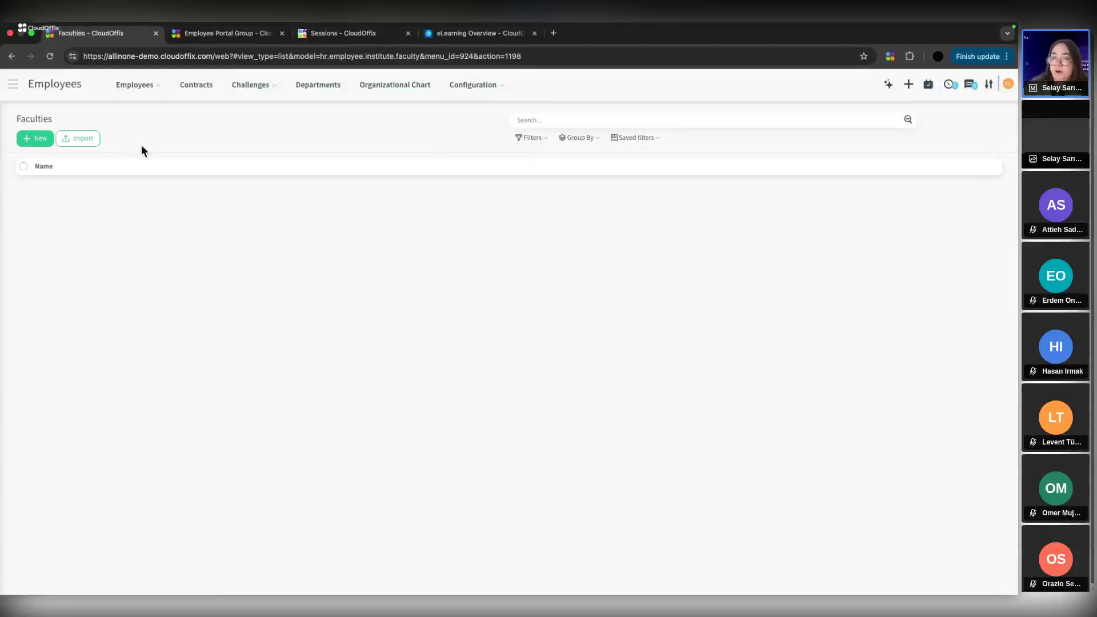
{"action": "left_click", "coordinate": [34, 139]}
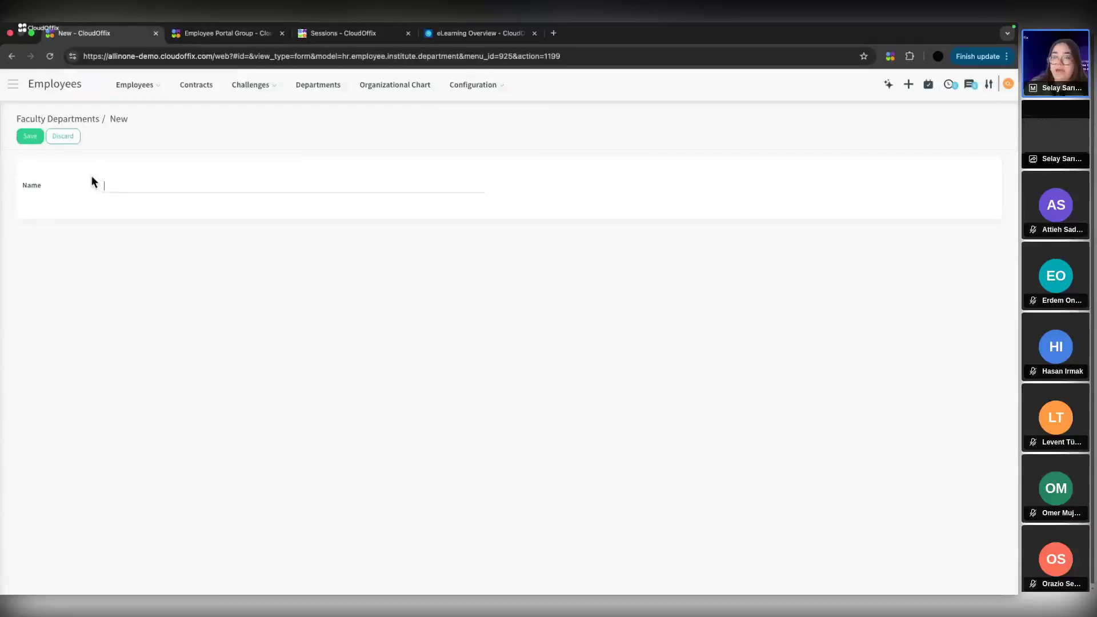
{"action": "left_click", "coordinate": [63, 137]}
View the Degree list, and open the Employee record in the Contract Types list before returning to that list.
{"action": "left_click", "coordinate": [457, 87]}
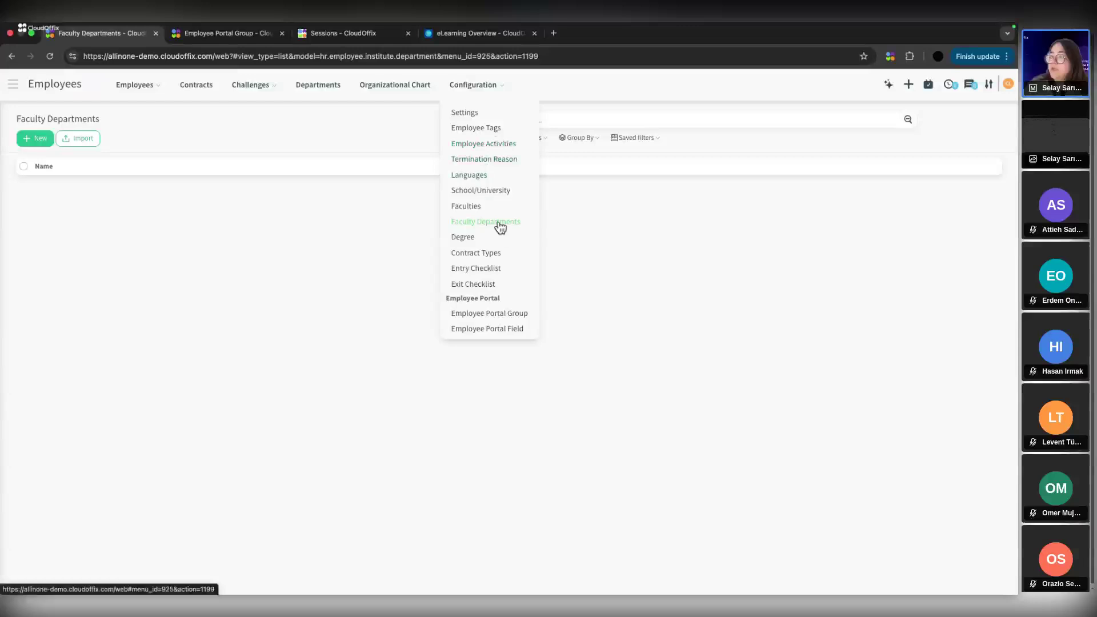
{"action": "left_click", "coordinate": [467, 237]}
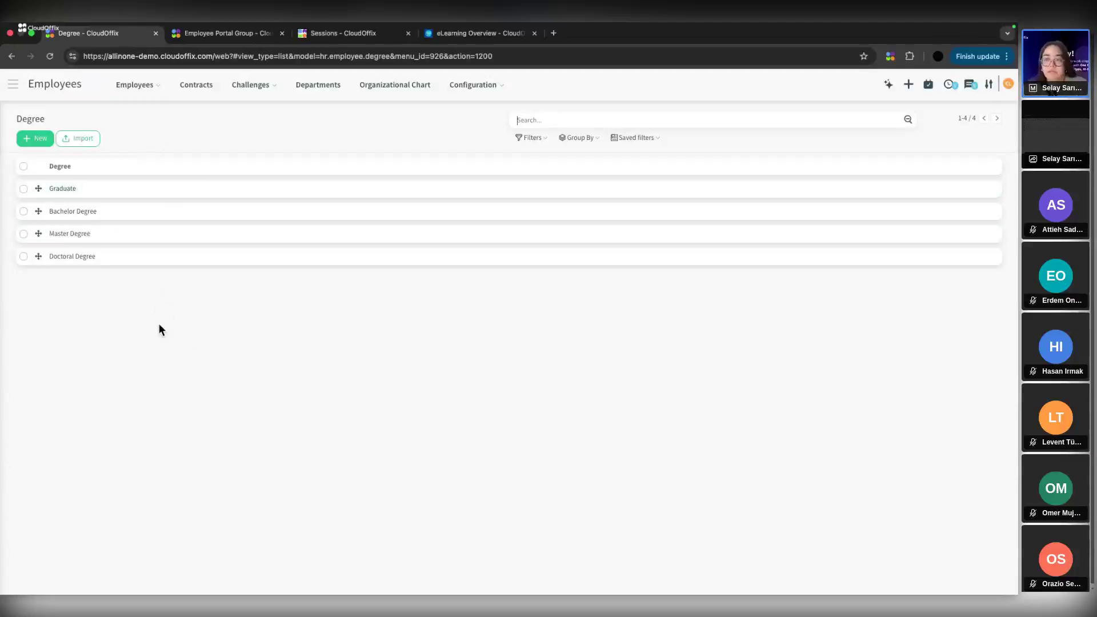
{"action": "left_click", "coordinate": [482, 90]}
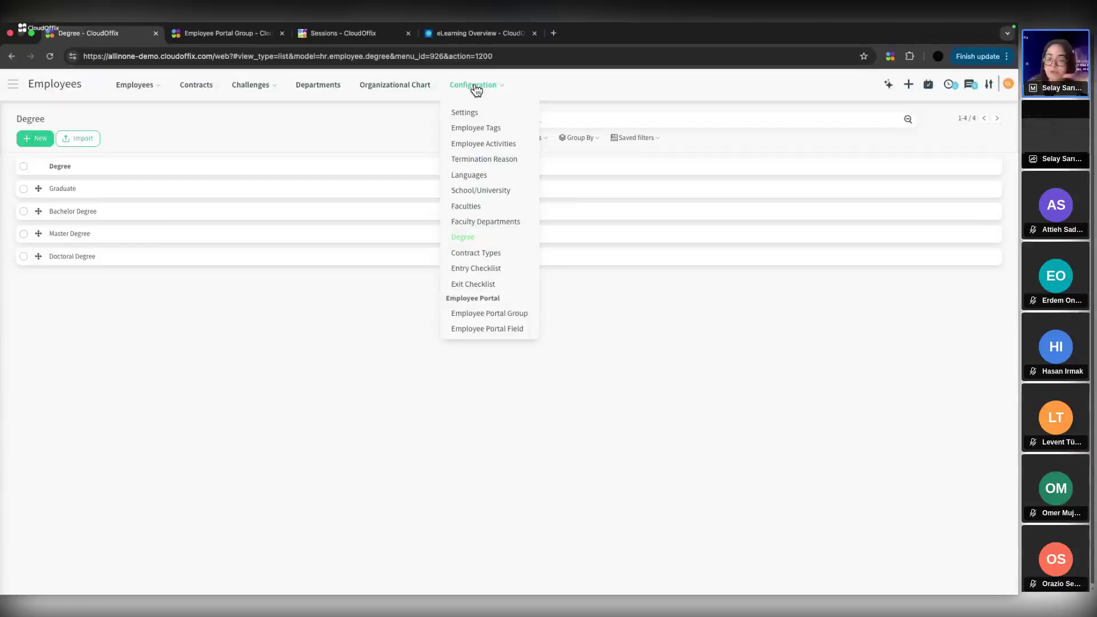
{"action": "left_click", "coordinate": [497, 258]}
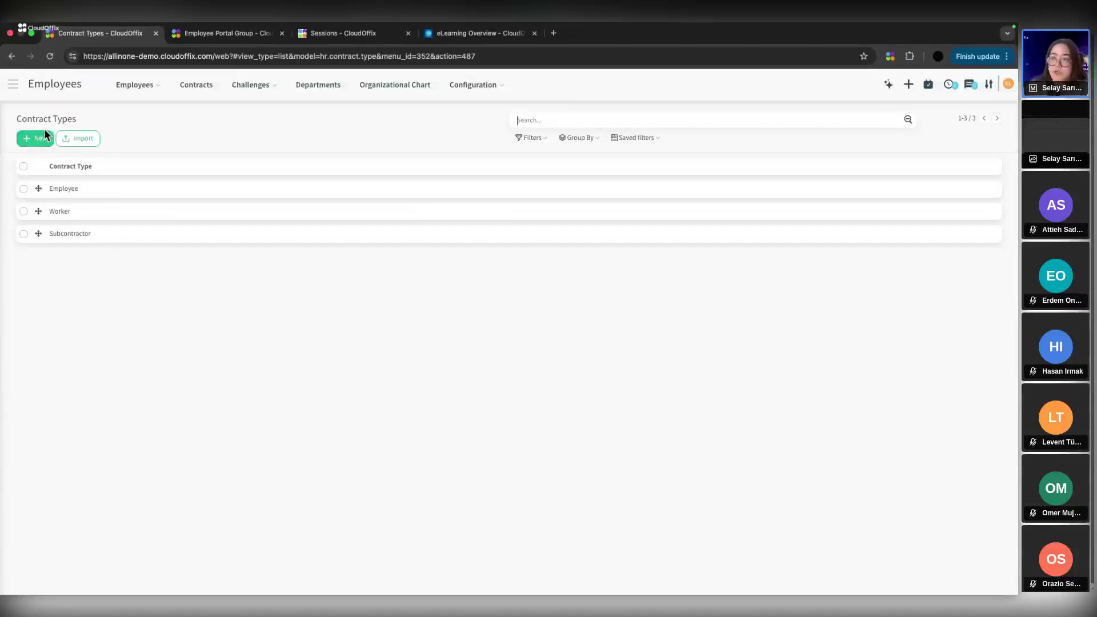
{"action": "left_click", "coordinate": [103, 190]}
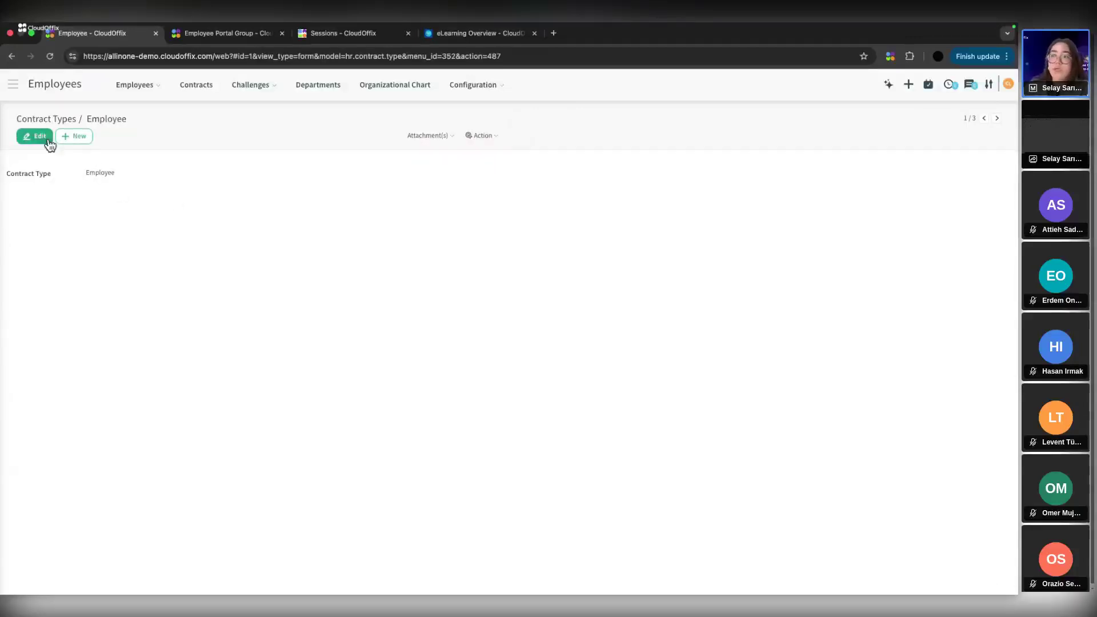
{"action": "left_click", "coordinate": [46, 118]}
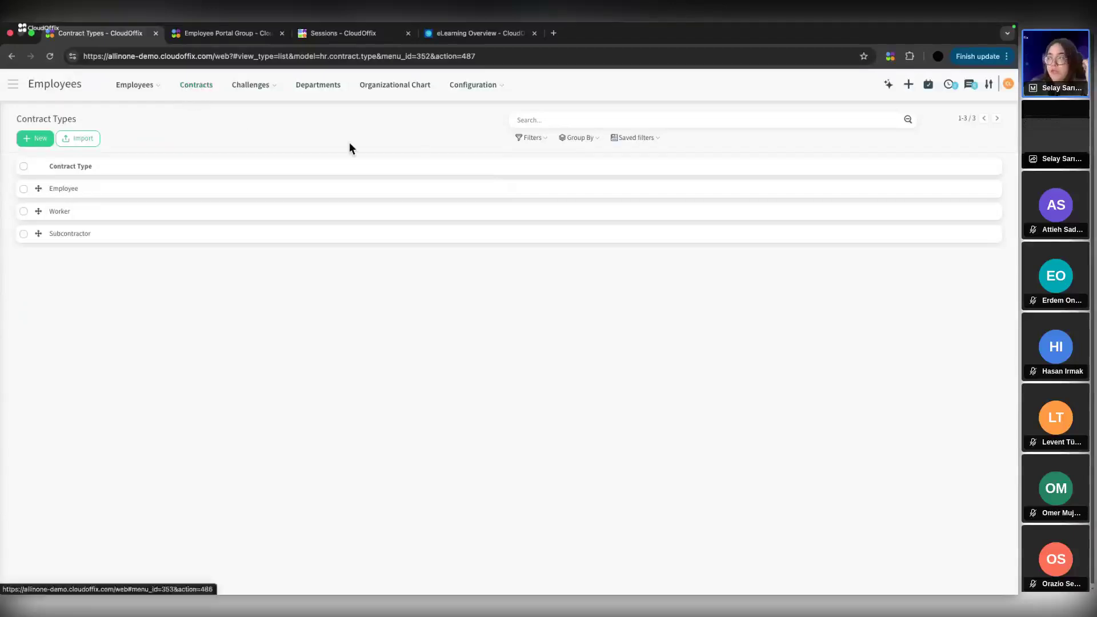
Open the overview of all employees to view their entry progress gauges.
{"action": "left_click", "coordinate": [473, 85]}
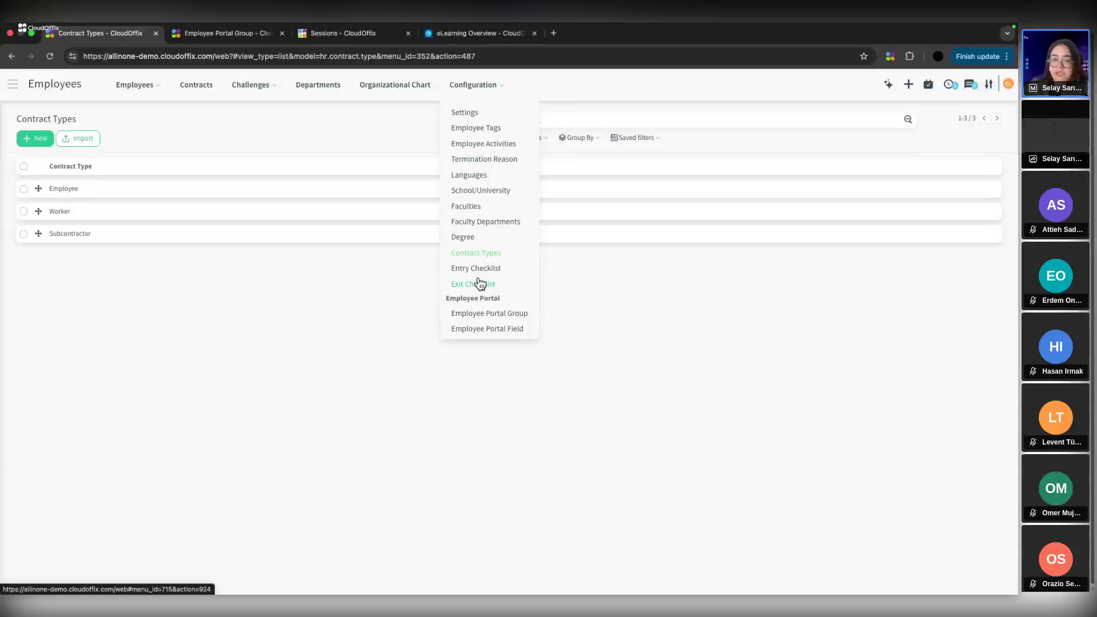
{"action": "left_click", "coordinate": [136, 86]}
{"action": "left_click", "coordinate": [139, 112]}
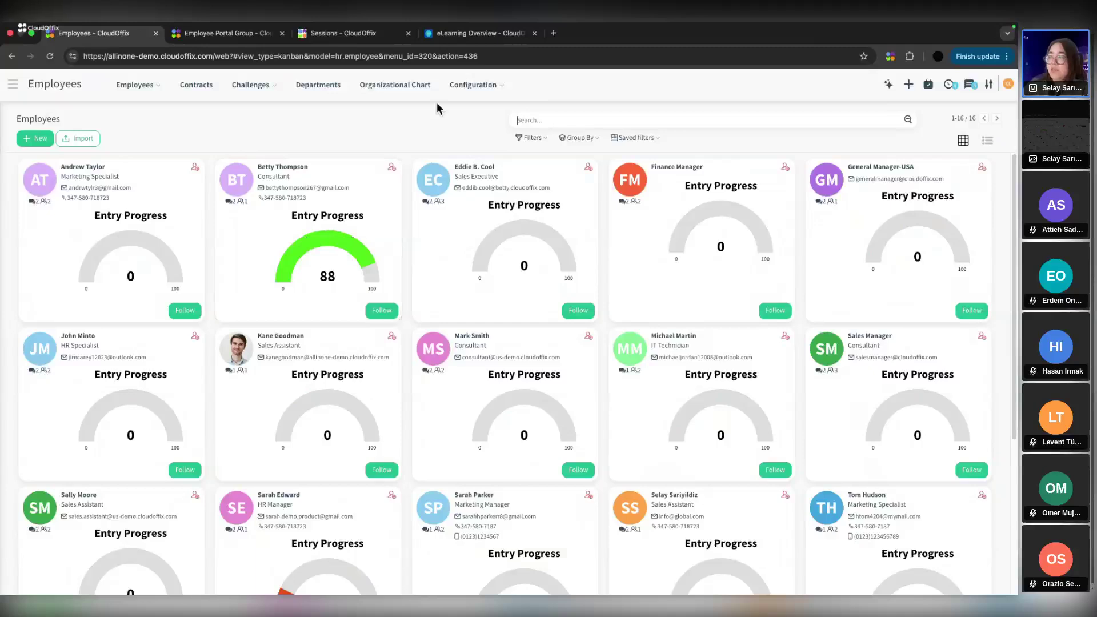
View the Entry Checklist documents and the Exit Checklist documents in the Employees configuration.
{"action": "left_click", "coordinate": [463, 86]}
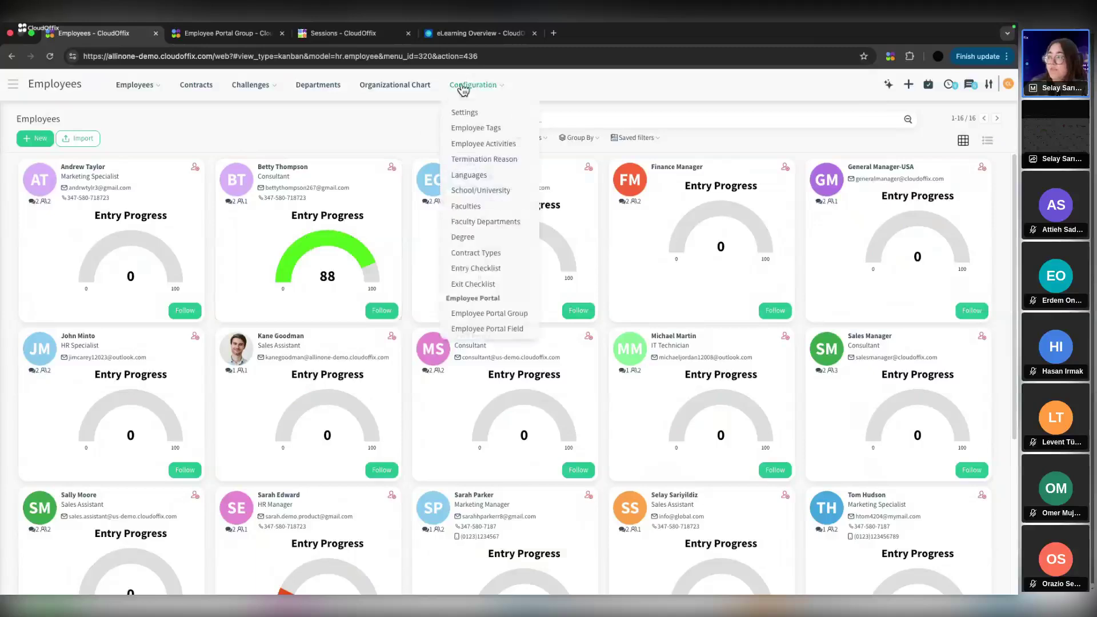
{"action": "left_click", "coordinate": [480, 269]}
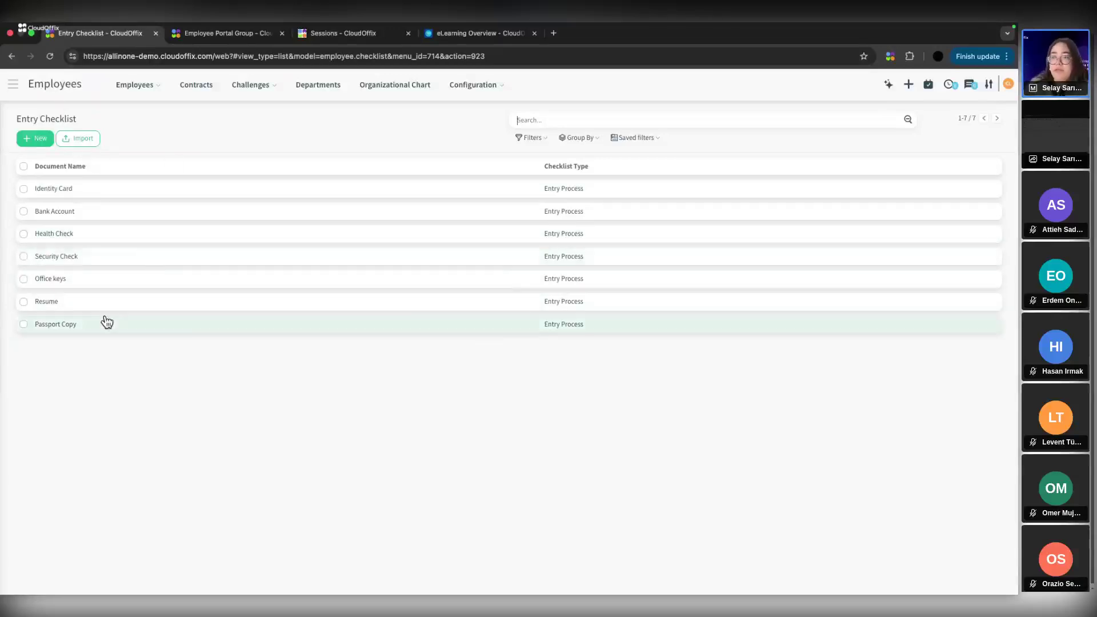
{"action": "left_click", "coordinate": [452, 85]}
{"action": "left_click", "coordinate": [472, 284]}
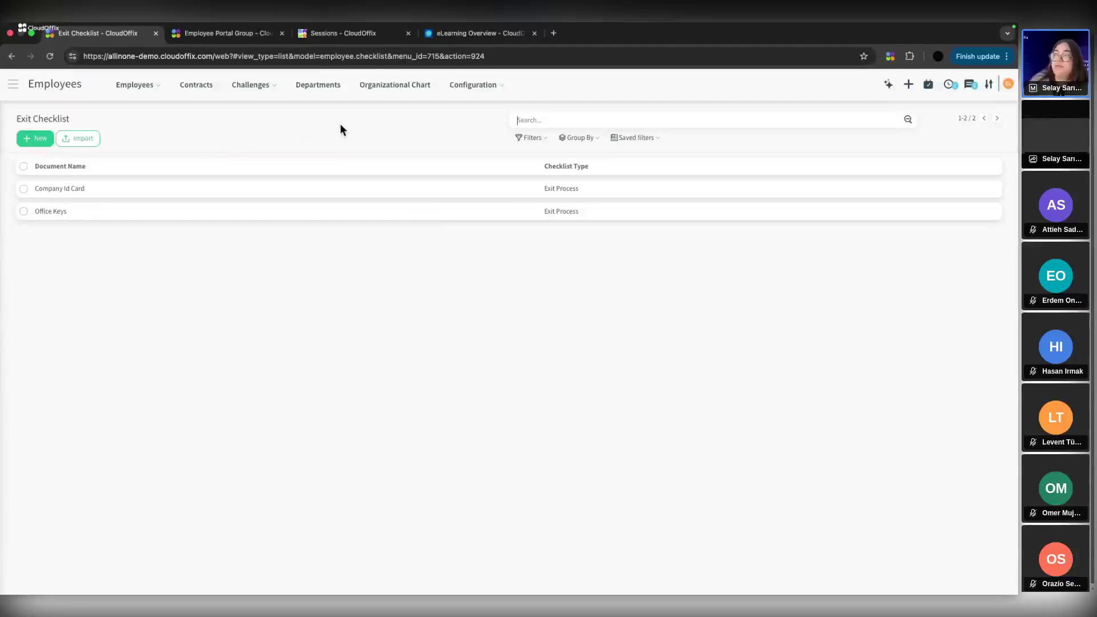
Open the Employee Portal Group list, and view the same list in the hr-poc database's Employees app.
{"action": "left_click", "coordinate": [494, 86]}
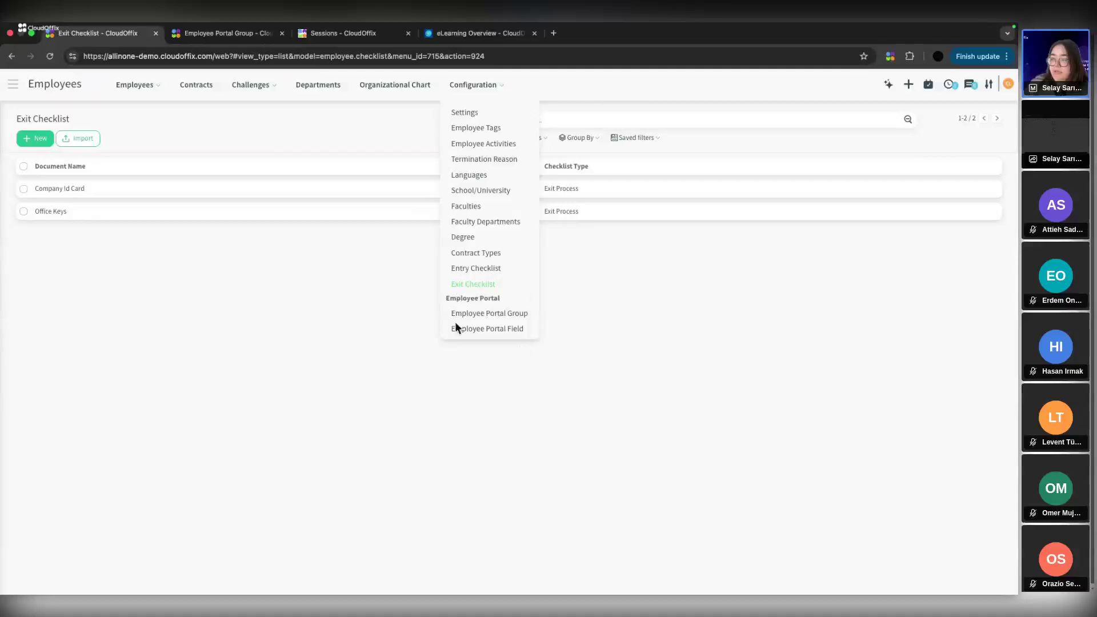
{"action": "left_click", "coordinate": [488, 318]}
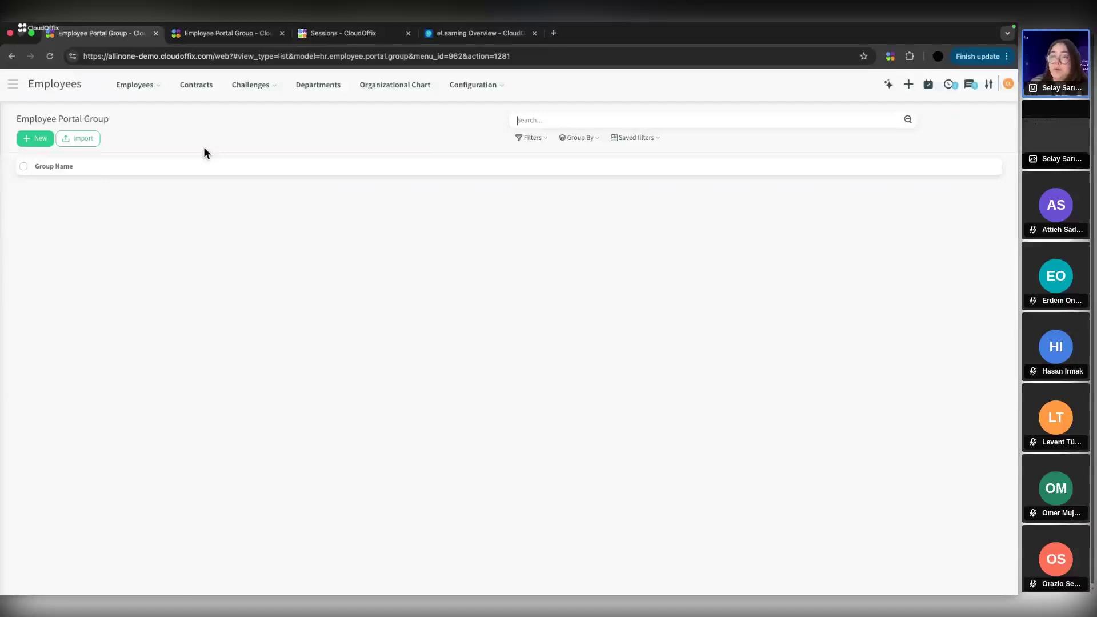
{"action": "left_click", "coordinate": [220, 40]}
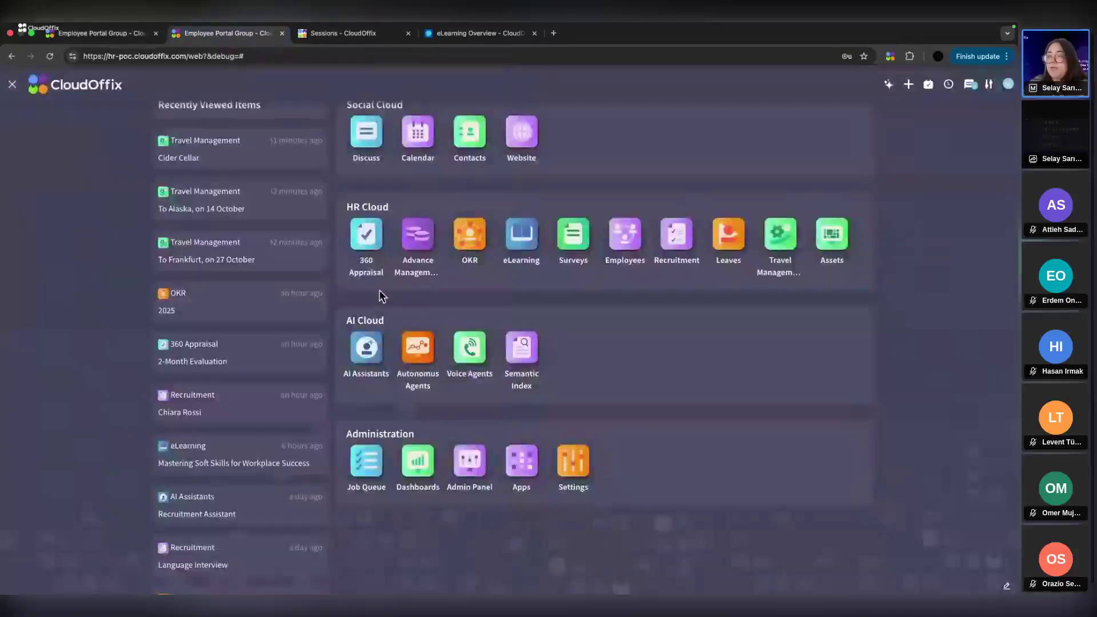
{"action": "left_click", "coordinate": [624, 234]}
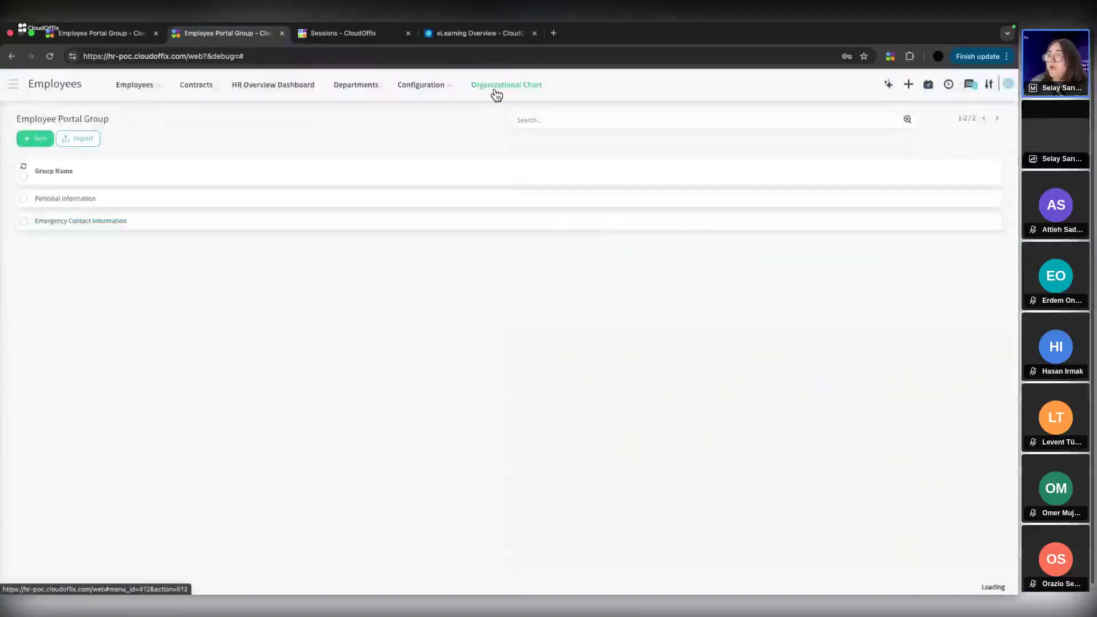
{"action": "left_click", "coordinate": [414, 85]}
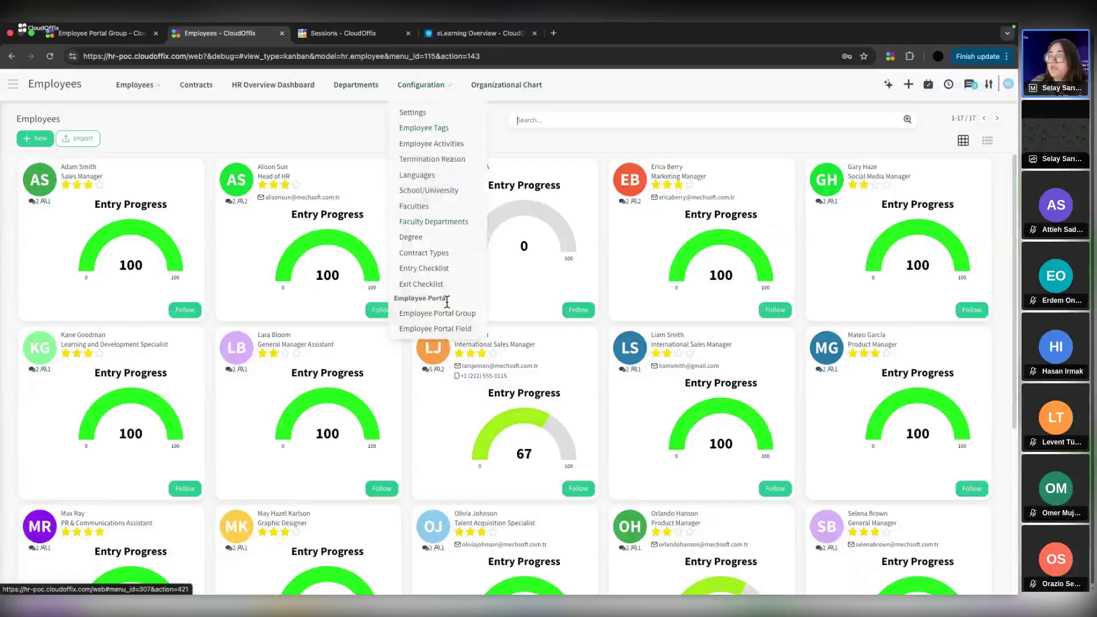
{"action": "left_click", "coordinate": [444, 312]}
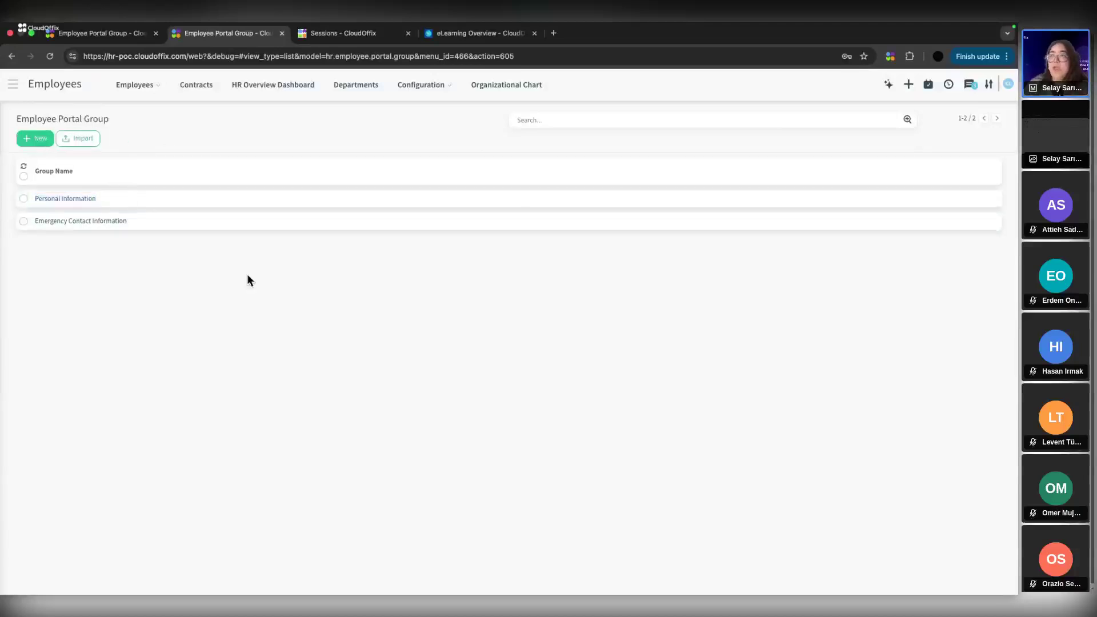
Open the Employee Portal Field list to review which employee fields belong to each portal group.
{"action": "left_click", "coordinate": [421, 85]}
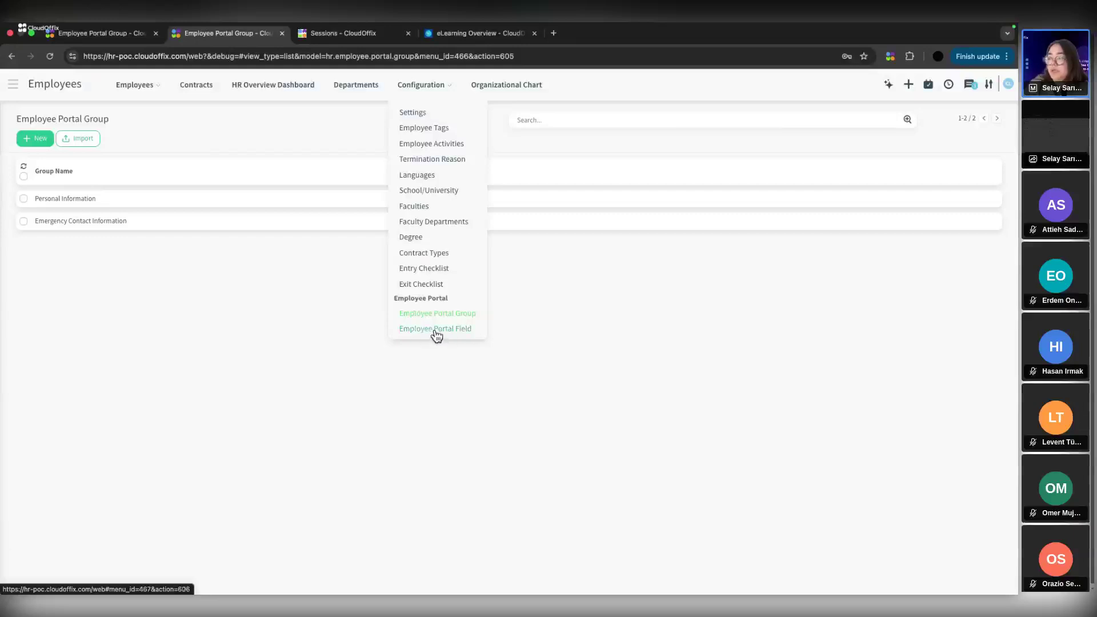
{"action": "left_click", "coordinate": [429, 327]}
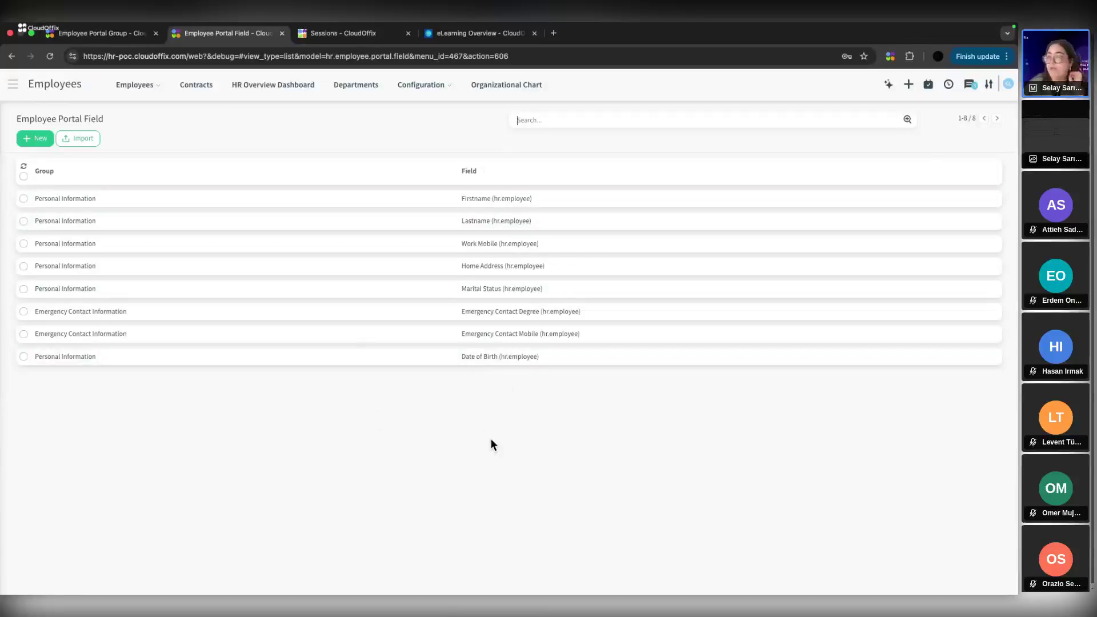
{"action": "left_click", "coordinate": [141, 83]}
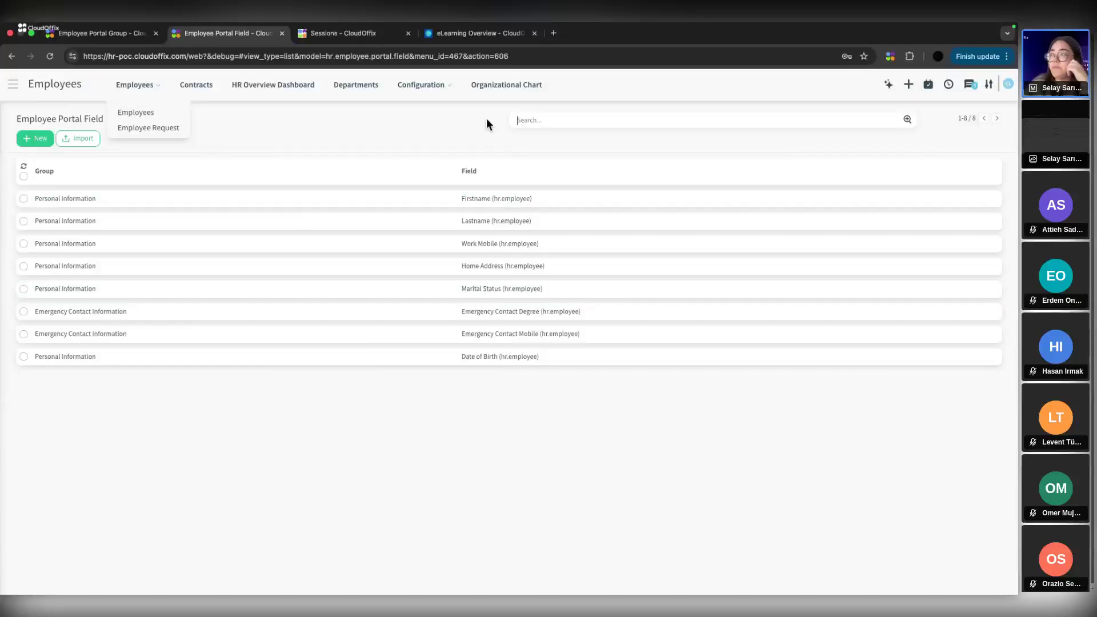
{"action": "mouse_move", "coordinate": [440, 86]}
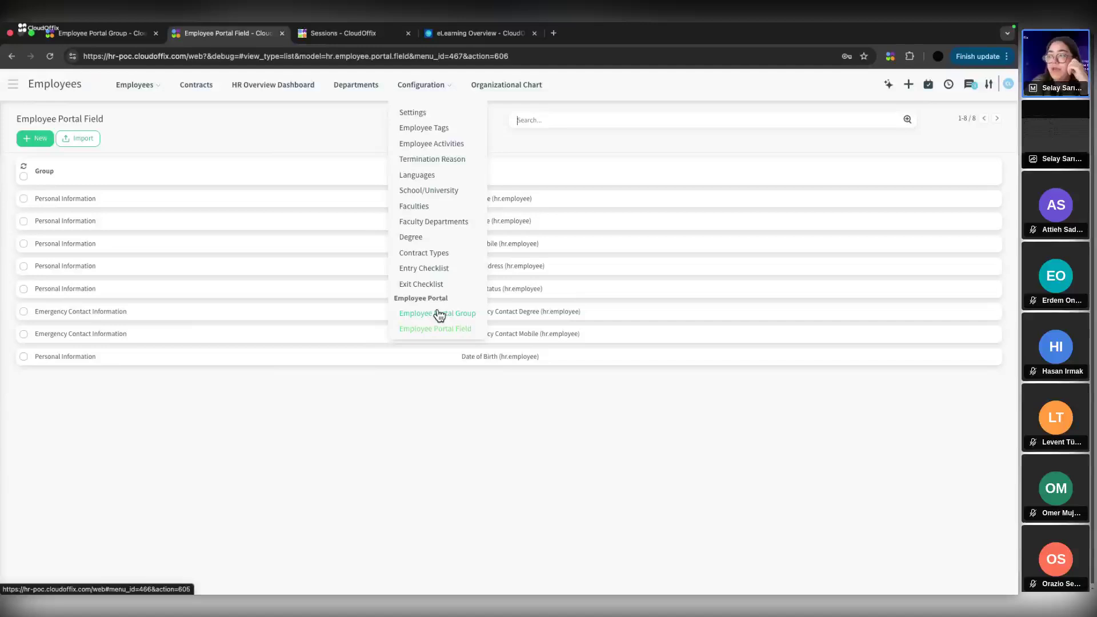
Open the overview of all employees in the hr-poc database, and switch back to the allinone-demo database's employees overview.
{"action": "mouse_move", "coordinate": [135, 86]}
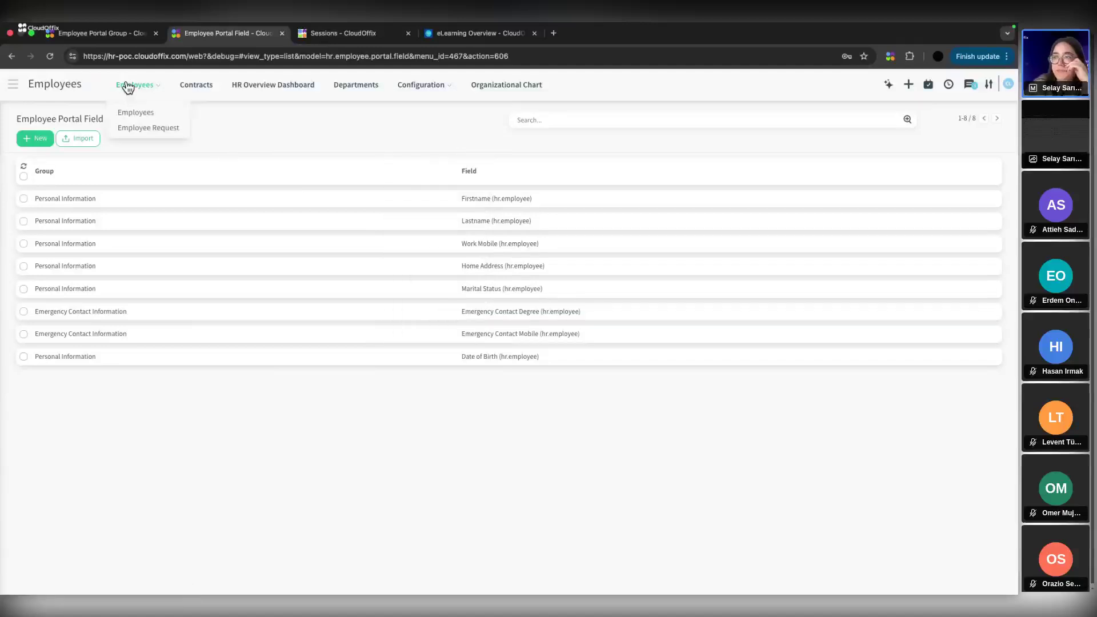
{"action": "left_click", "coordinate": [167, 116]}
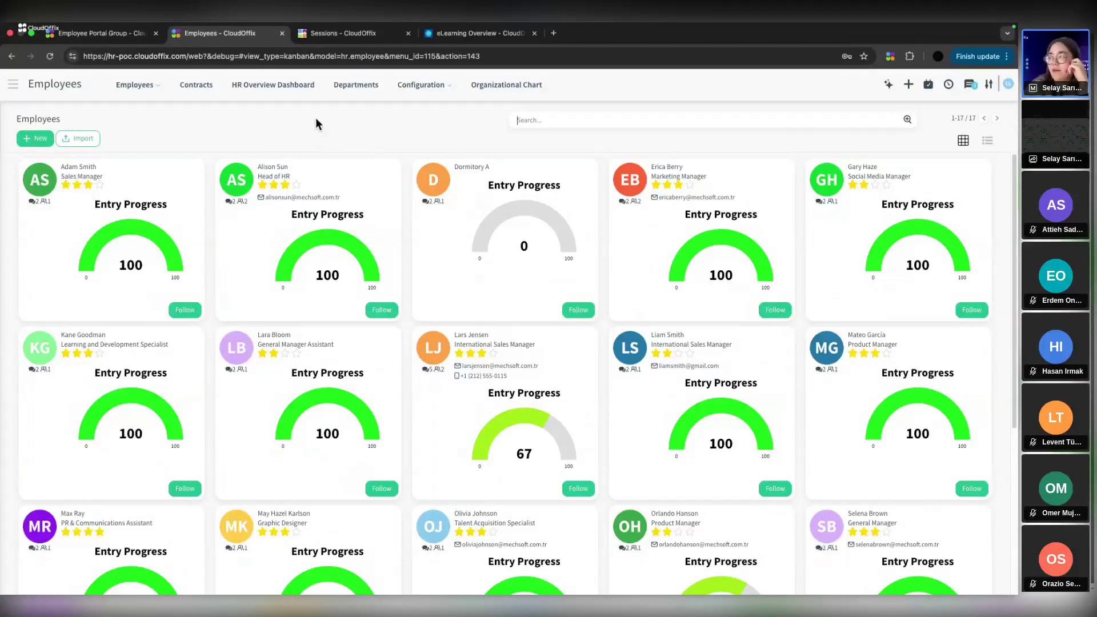
{"action": "left_click", "coordinate": [108, 35]}
{"action": "left_click", "coordinate": [143, 122]}
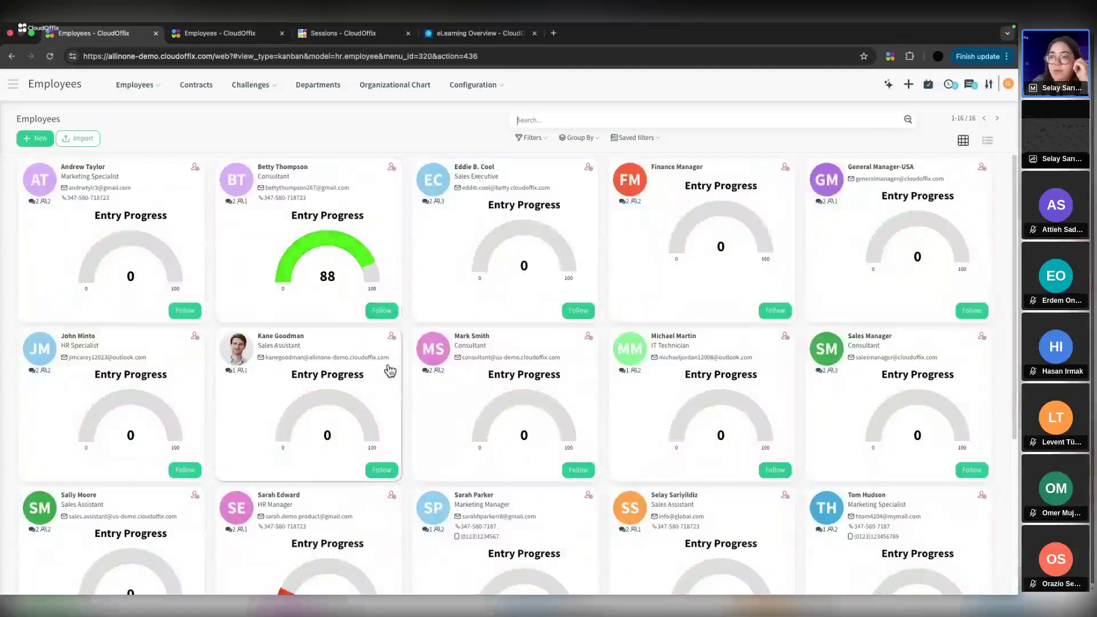
Open the first Marketing Specialist's employee record and view the subordinates summary of General Manager-USA in its organization chart.
{"action": "left_click", "coordinate": [191, 205]}
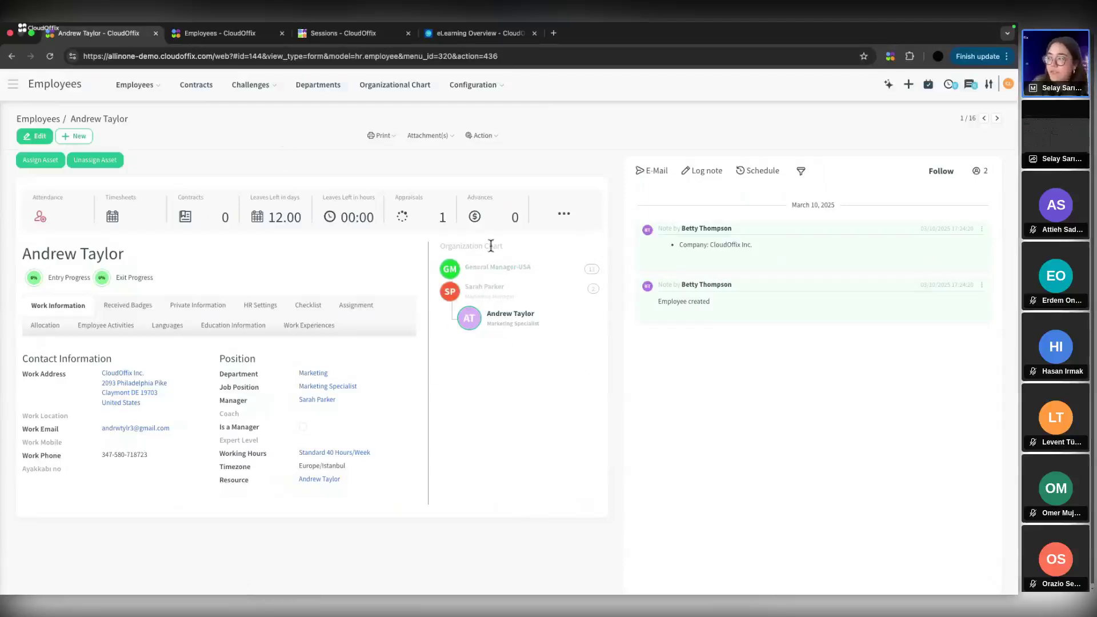
{"action": "left_click", "coordinate": [588, 273]}
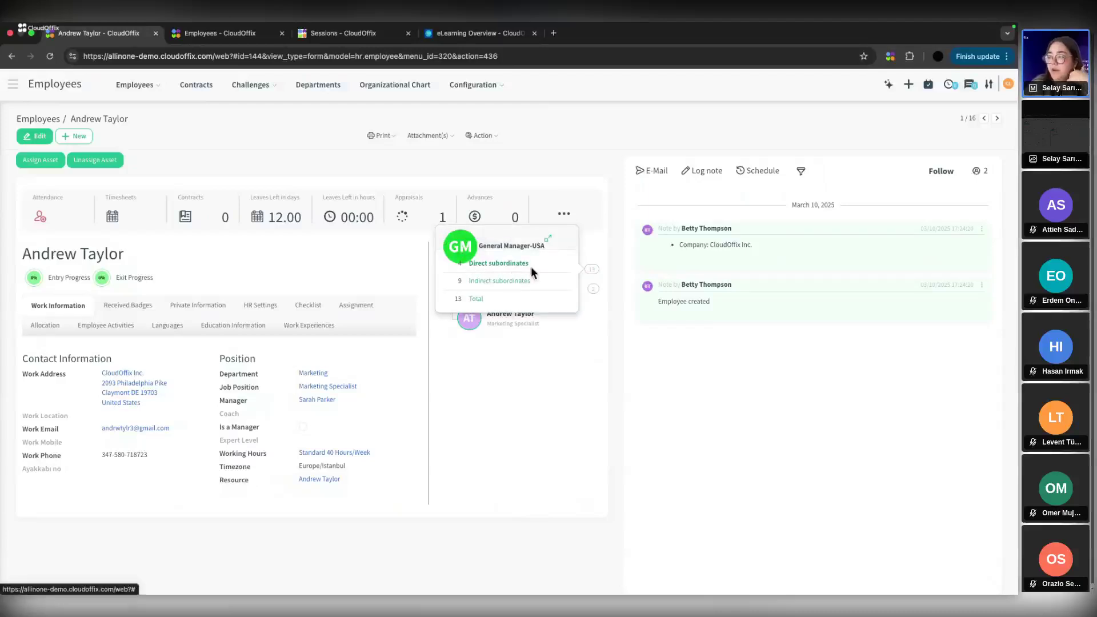
{"action": "left_click", "coordinate": [481, 377]}
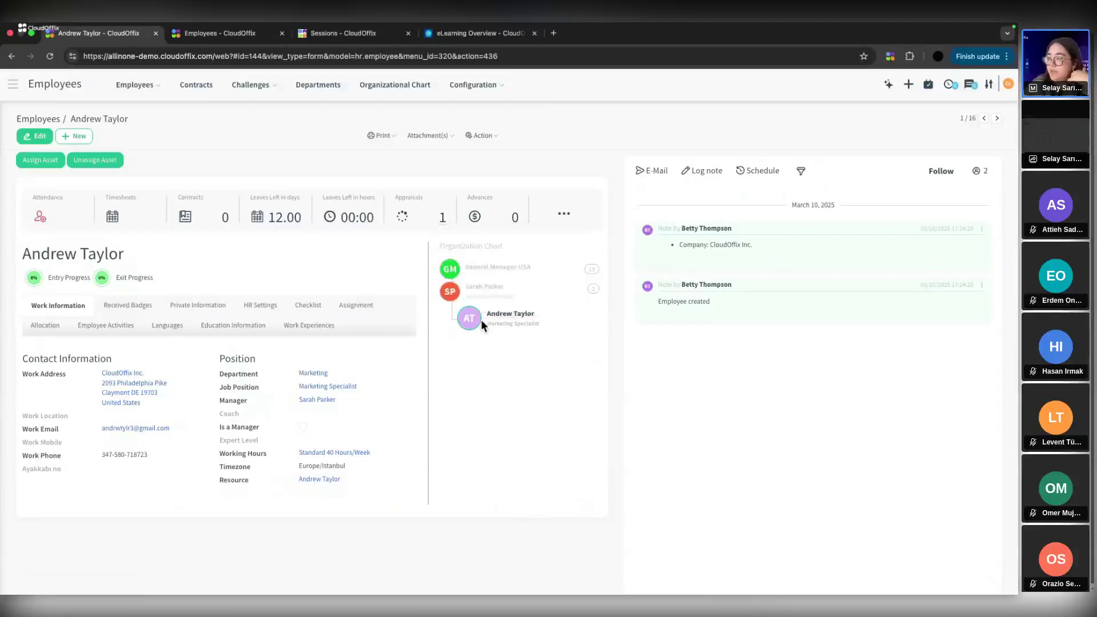
List the direct subordinates of the Marketing Specialist's manager from the organization chart, and return to the employee record.
{"action": "left_click", "coordinate": [592, 293]}
{"action": "left_click", "coordinate": [514, 283]}
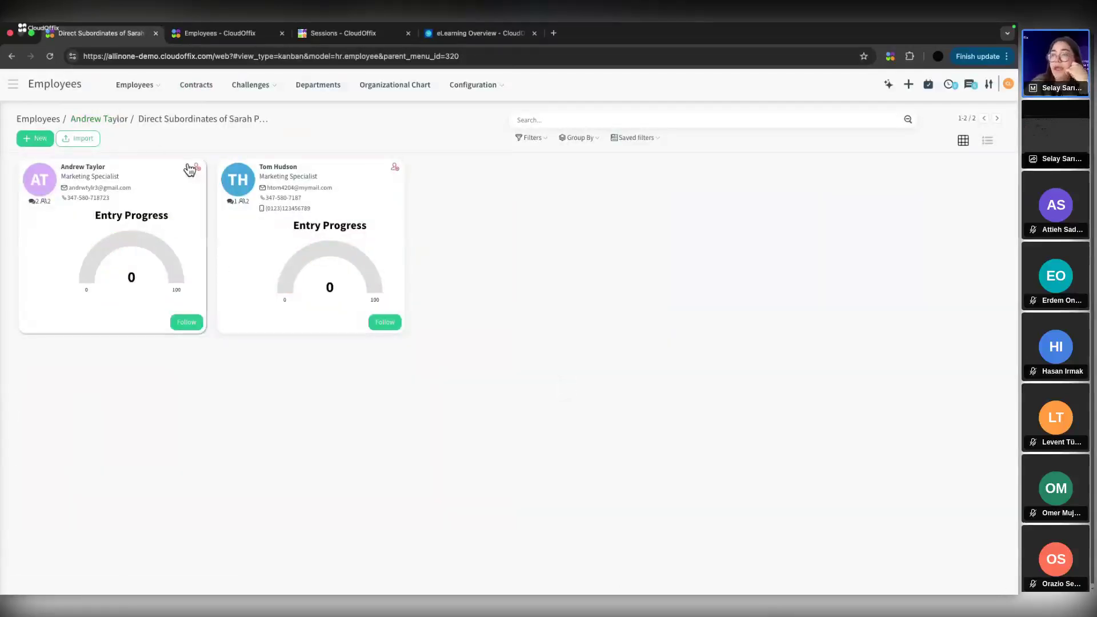
{"action": "left_click", "coordinate": [197, 169]}
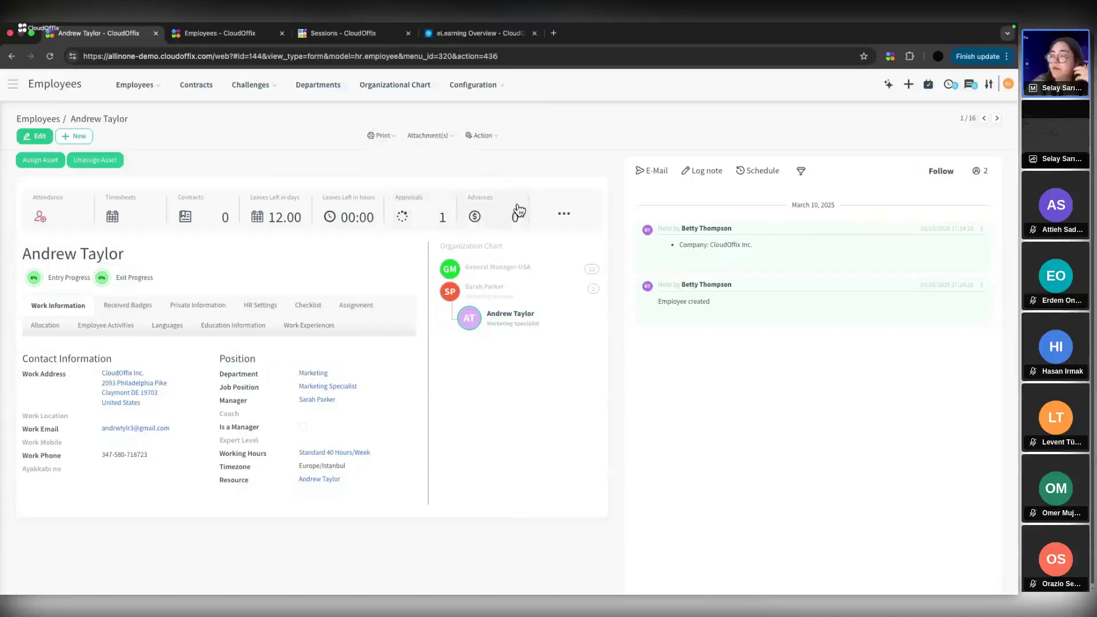
Reveal the additional Documents counter on the employee record.
{"action": "left_click", "coordinate": [566, 212]}
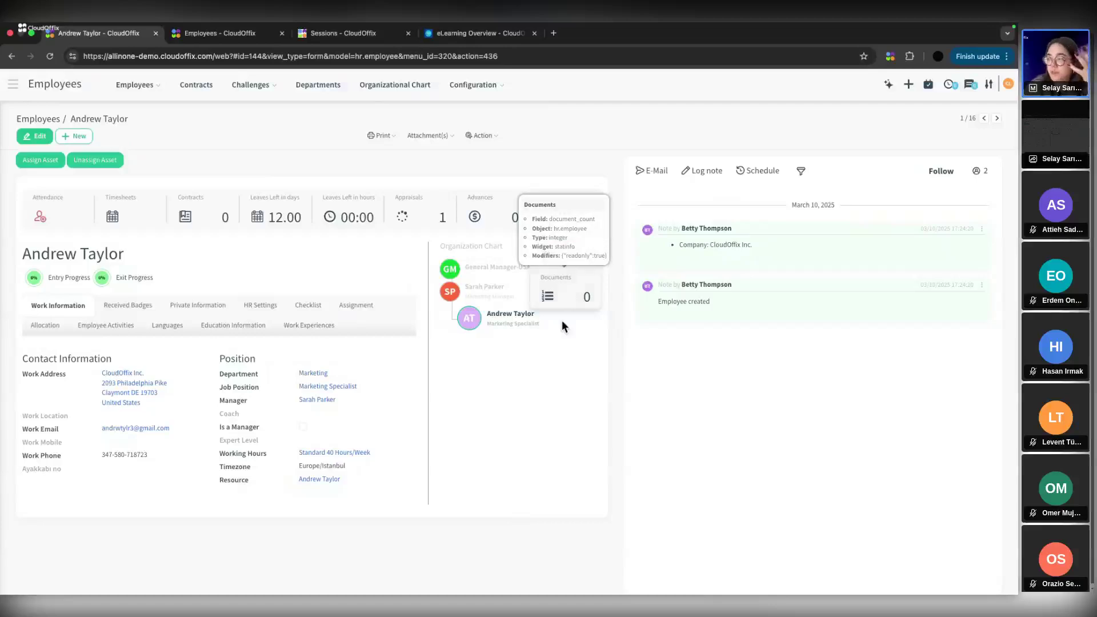
Put the Marketing Specialist's employee record into edit mode and view the choices available for its Department.
{"action": "left_click", "coordinate": [234, 260]}
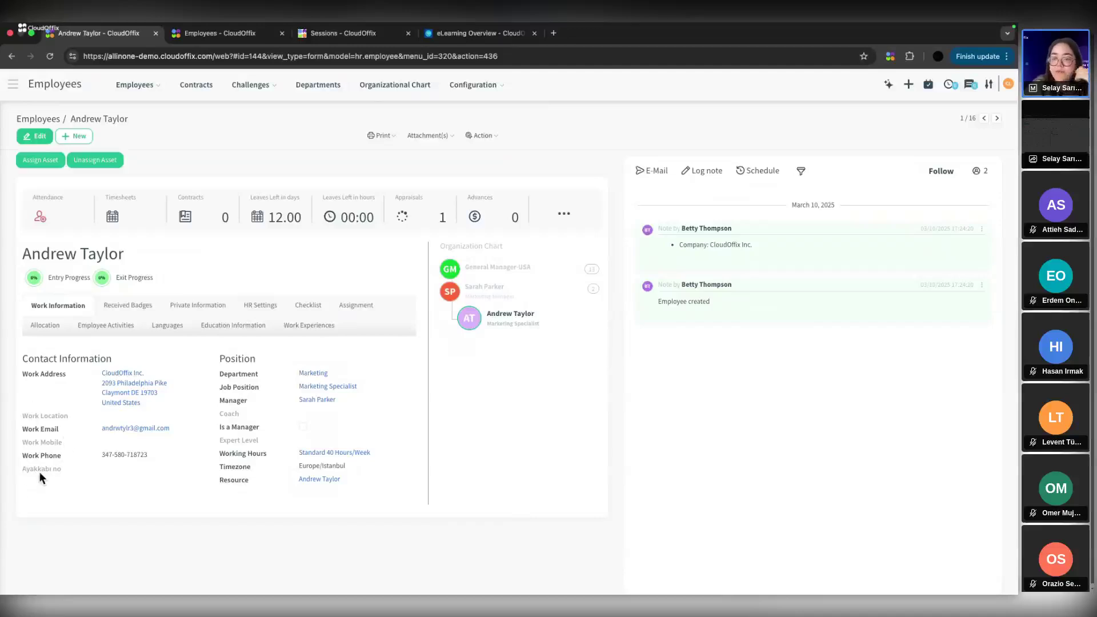
{"action": "mouse_move", "coordinate": [39, 474]}
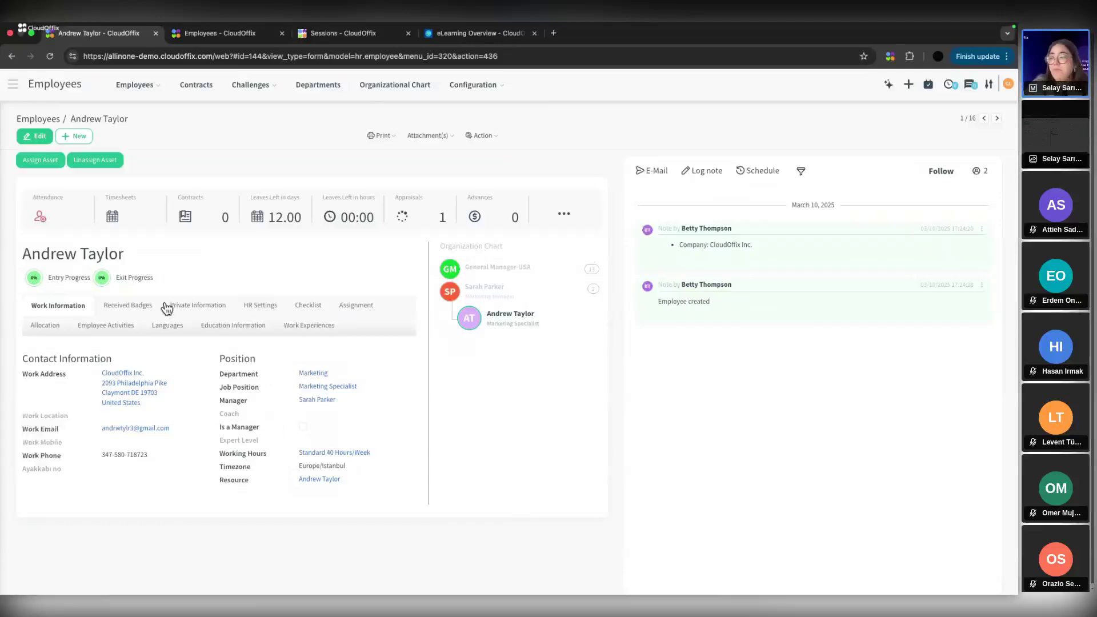
{"action": "left_click", "coordinate": [36, 134]}
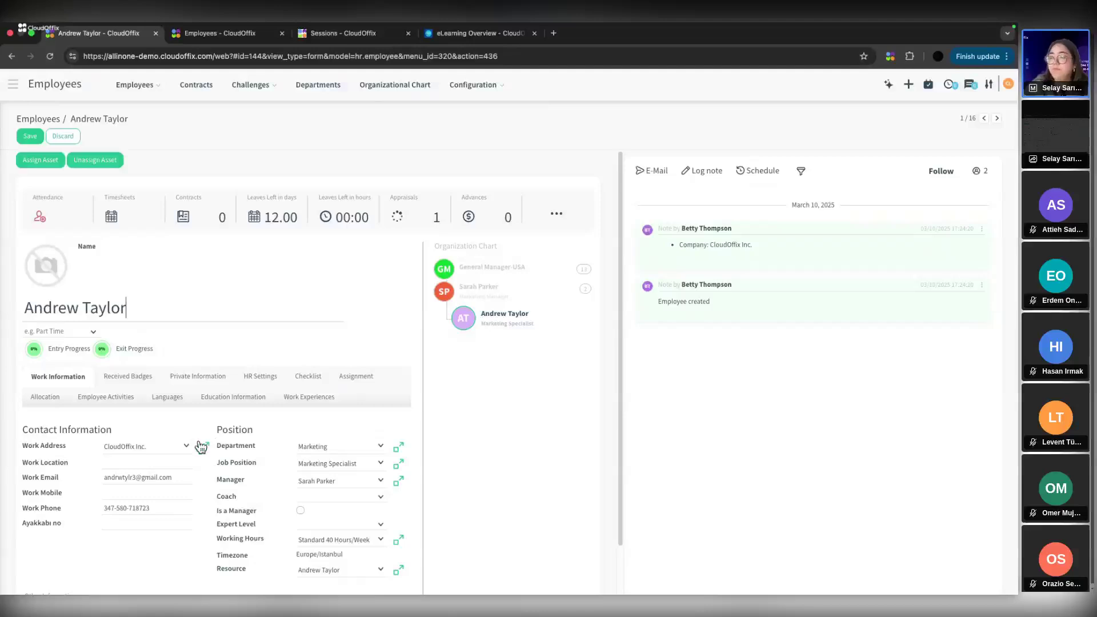
{"action": "left_click", "coordinate": [337, 452]}
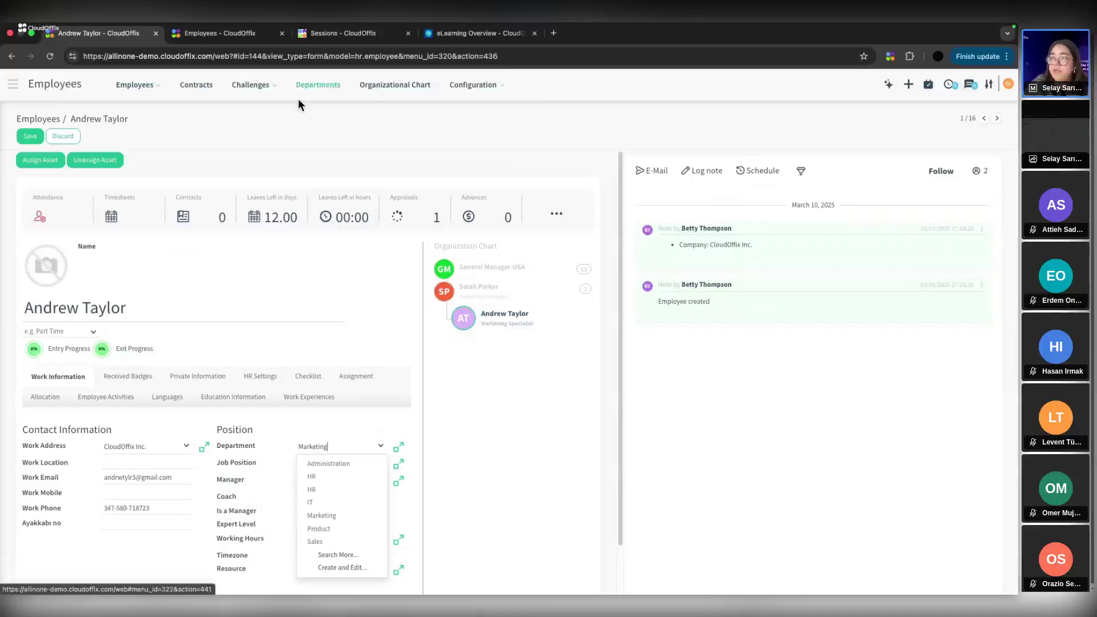
{"action": "left_click", "coordinate": [282, 440]}
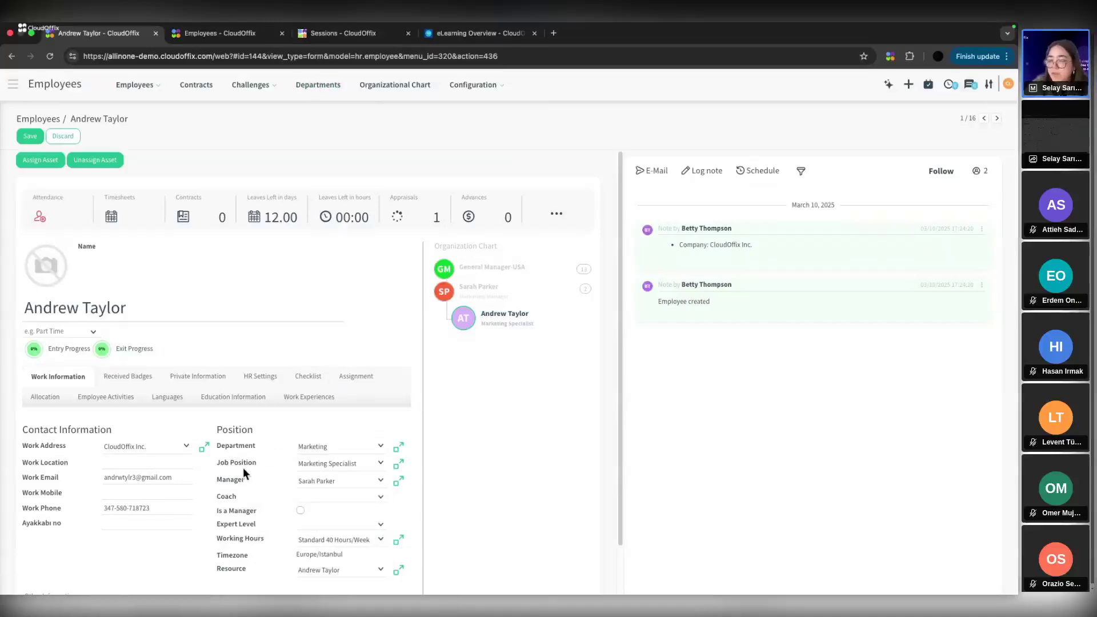
View the Job Position choices and inspect the Marketing Specialist position's details, closing them without saving.
{"action": "left_click", "coordinate": [220, 462]}
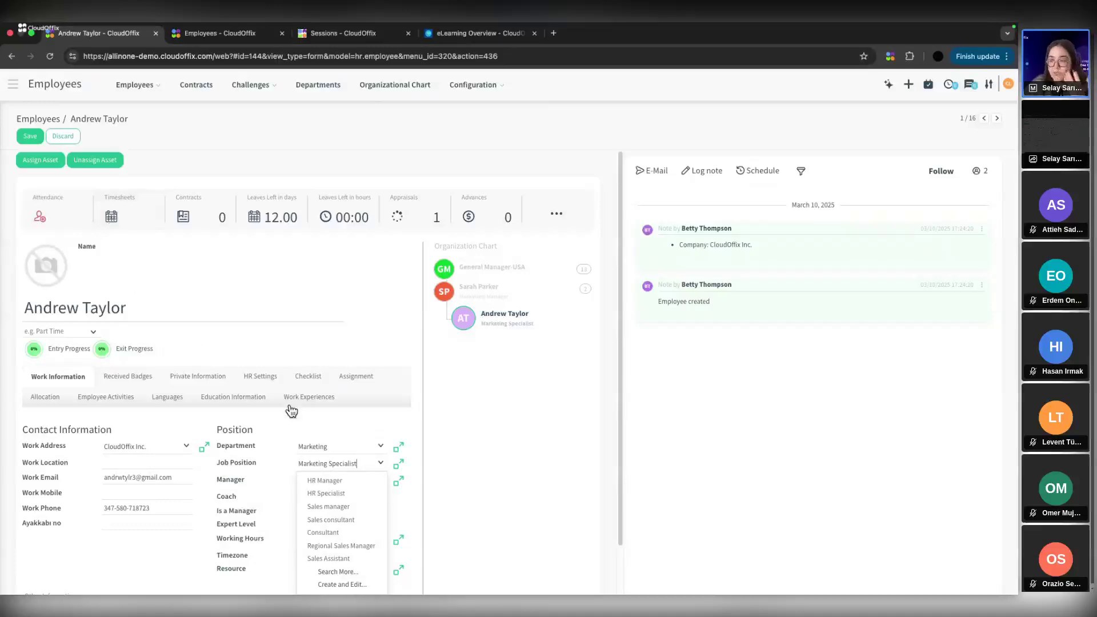
{"action": "left_click", "coordinate": [465, 413]}
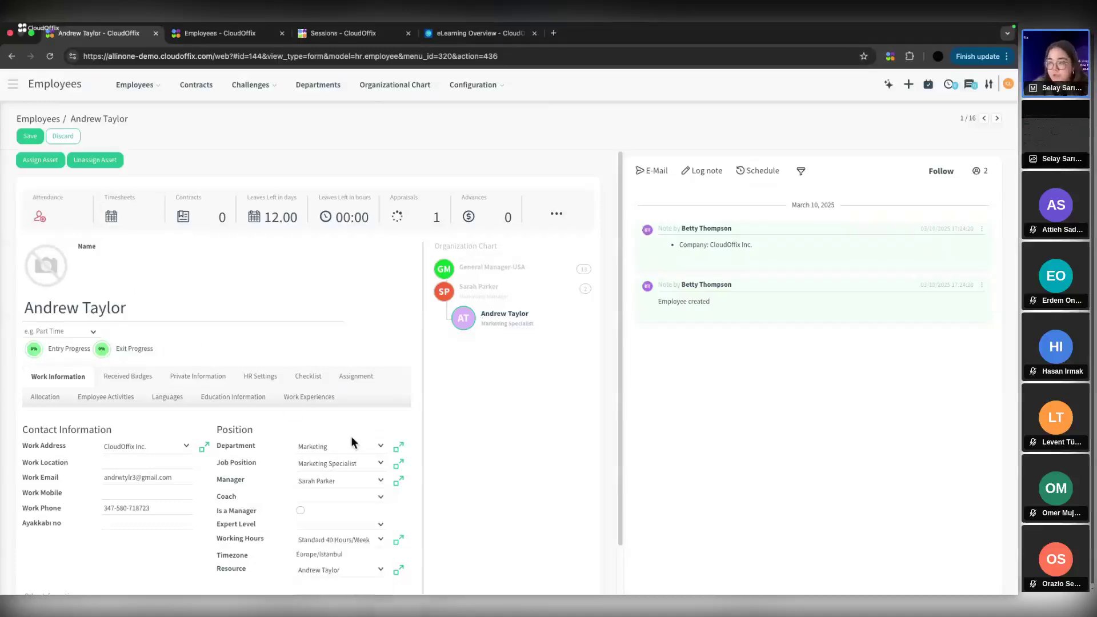
{"action": "left_click", "coordinate": [361, 464]}
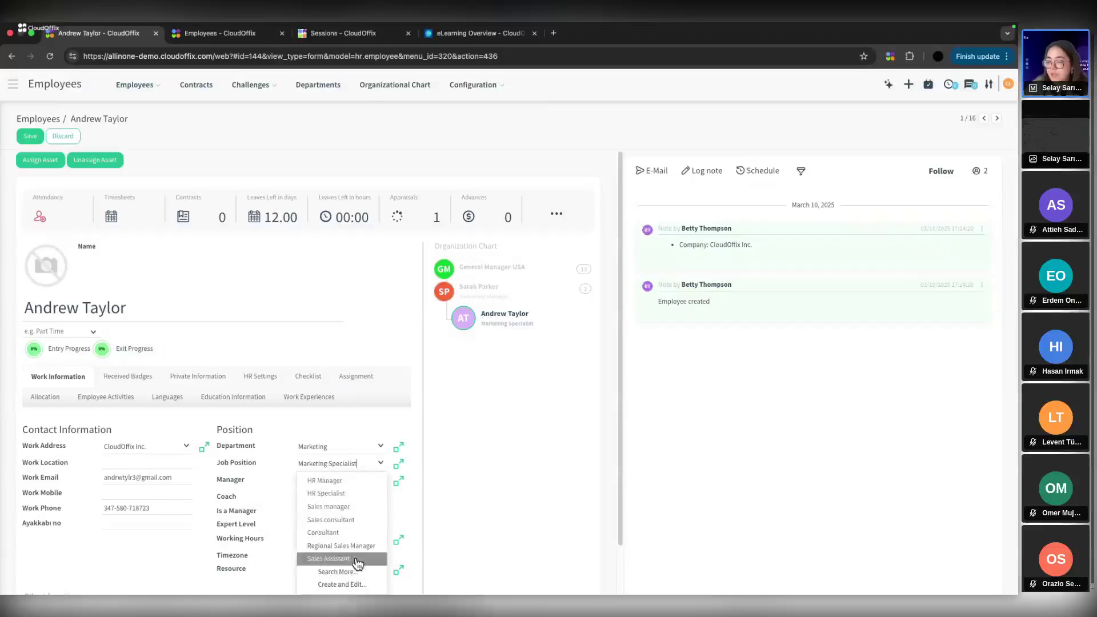
{"action": "left_click", "coordinate": [398, 465]}
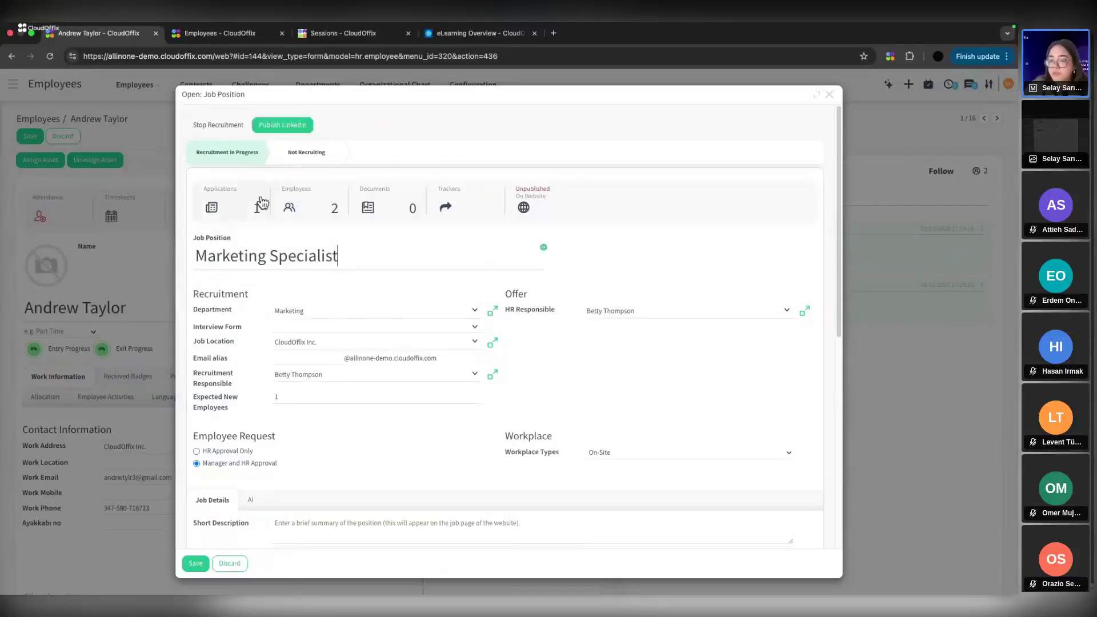
{"action": "left_click", "coordinate": [236, 564]}
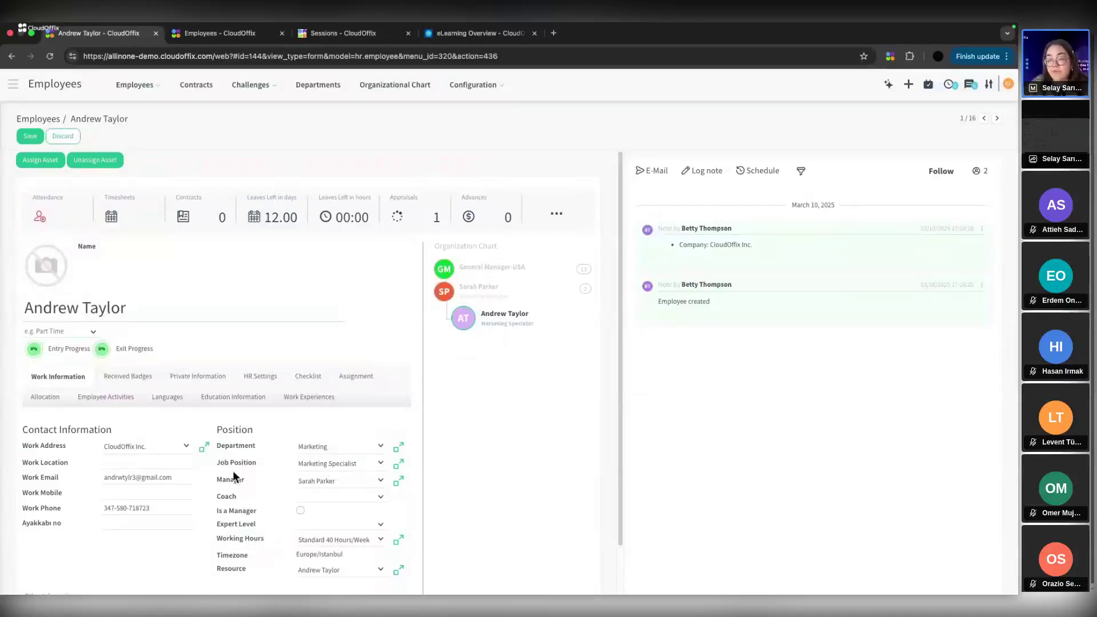
View the employees available as Manager for this record, keeping the current selection.
{"action": "left_click", "coordinate": [317, 481]}
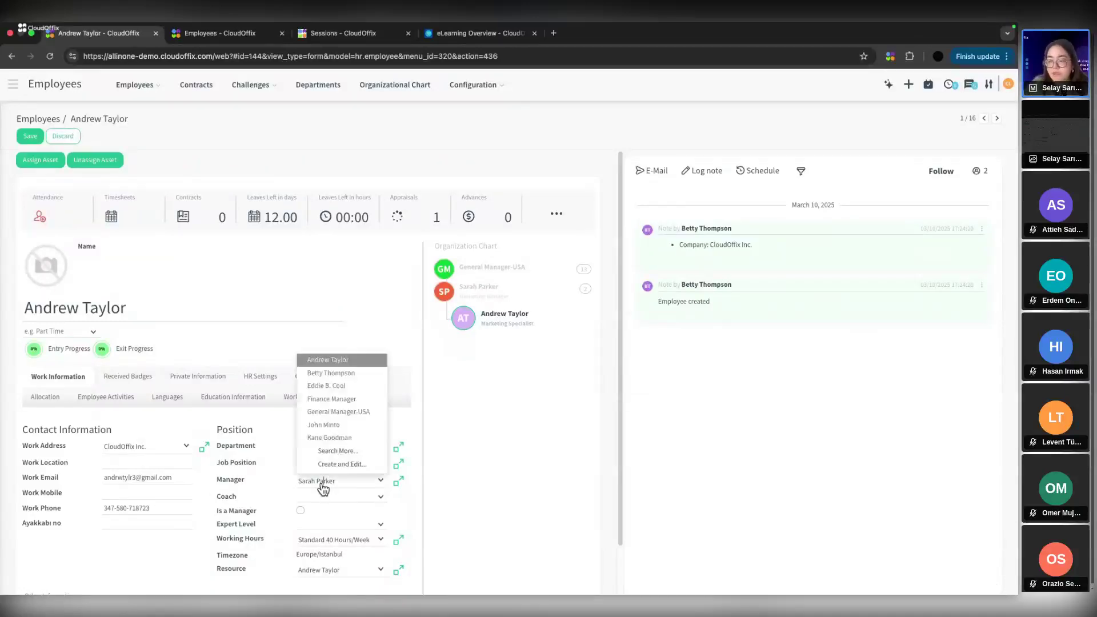
{"action": "left_click", "coordinate": [279, 463]}
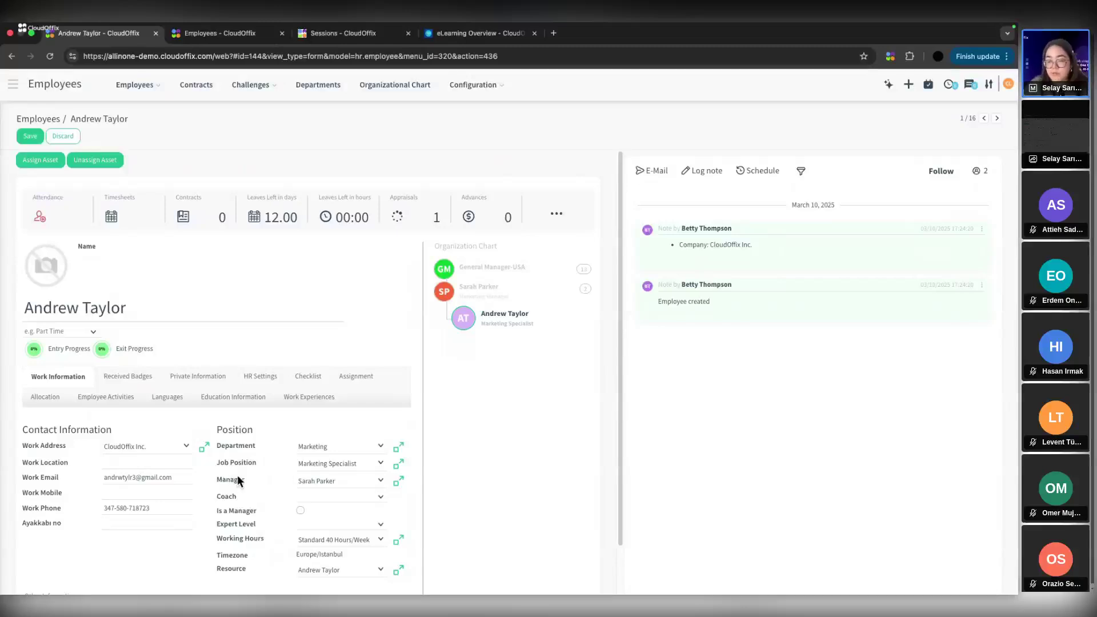
{"action": "mouse_move", "coordinate": [237, 476]}
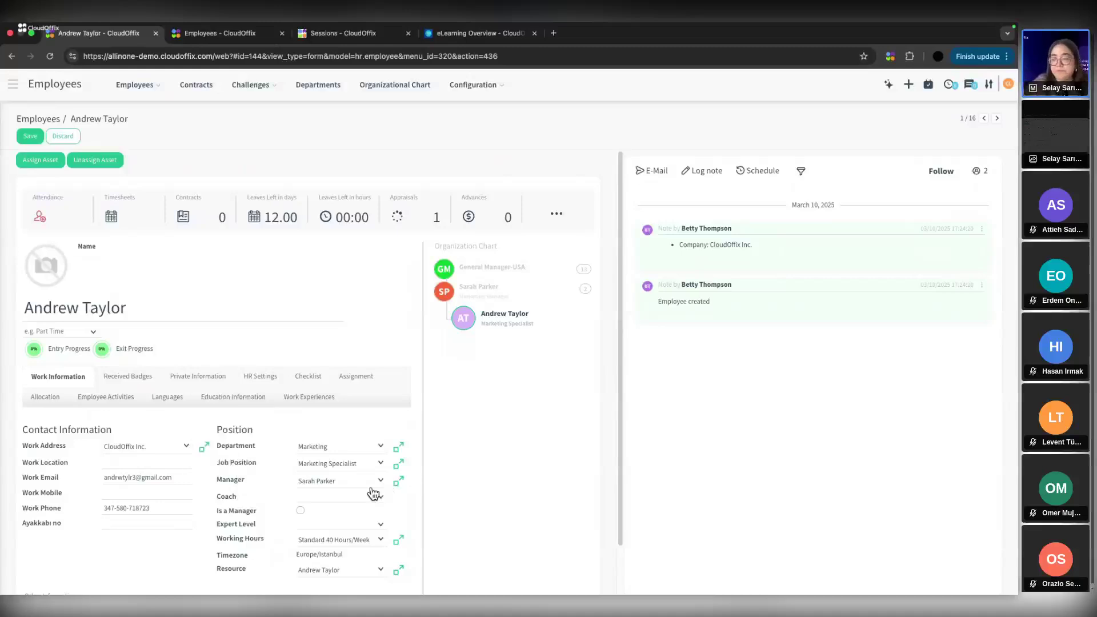
Review the Expert Level choices on the employee record and check the app's configuration options without choosing any.
{"action": "scroll", "coordinate": [331, 471], "scroll_direction": "down", "scroll_amount": 1}
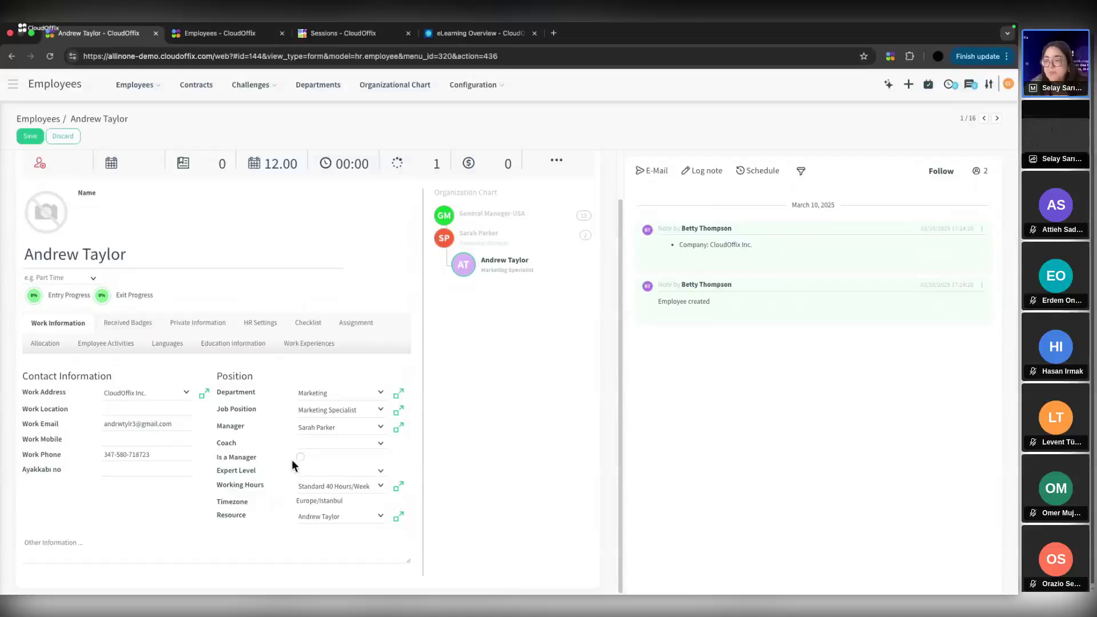
{"action": "left_click", "coordinate": [310, 473]}
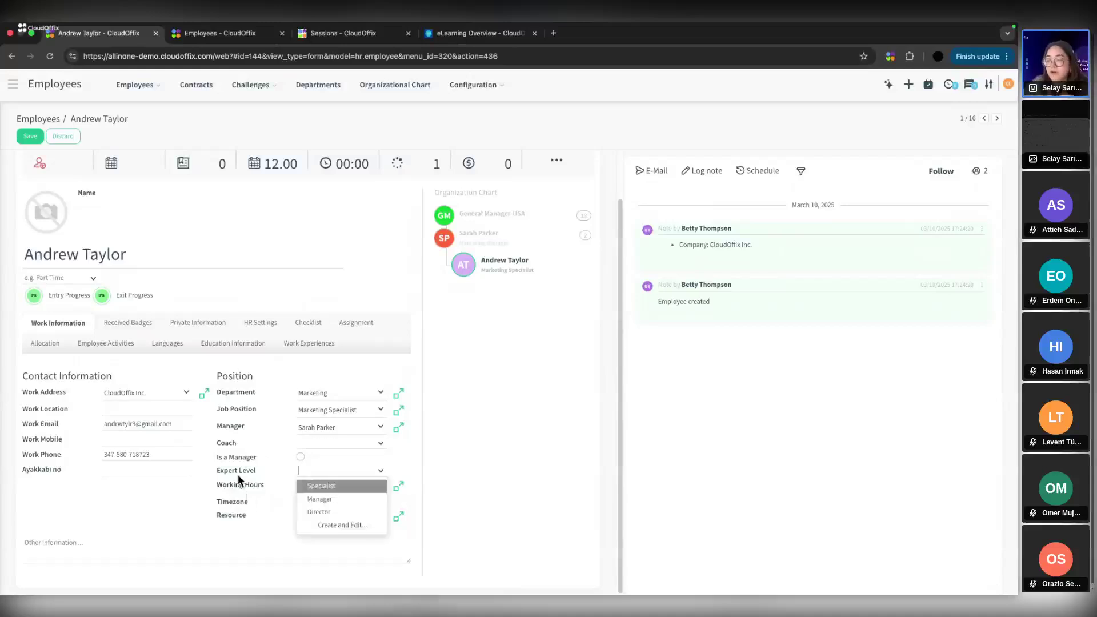
{"action": "left_click", "coordinate": [455, 485]}
{"action": "left_click", "coordinate": [473, 85]}
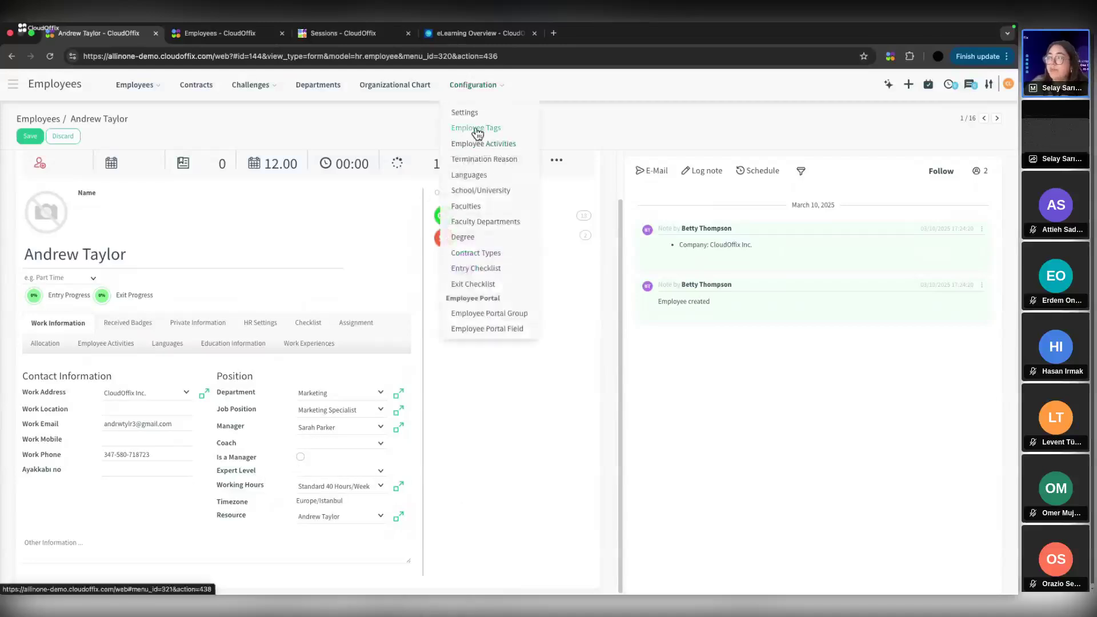
{"action": "left_click", "coordinate": [397, 475]}
{"action": "left_click", "coordinate": [385, 473]}
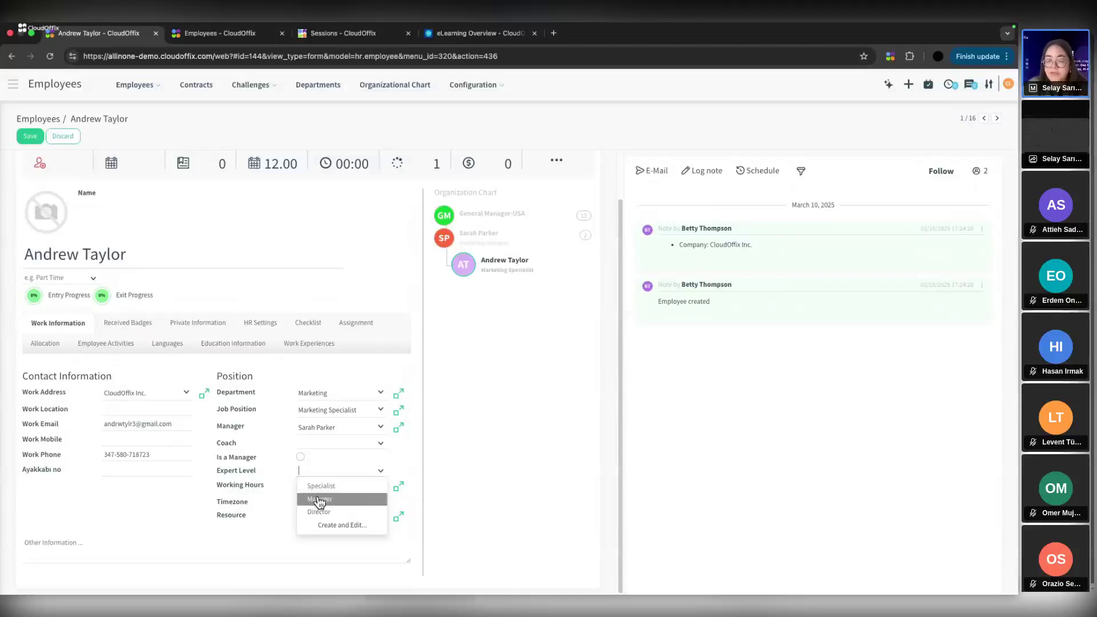
{"action": "left_click", "coordinate": [460, 472]}
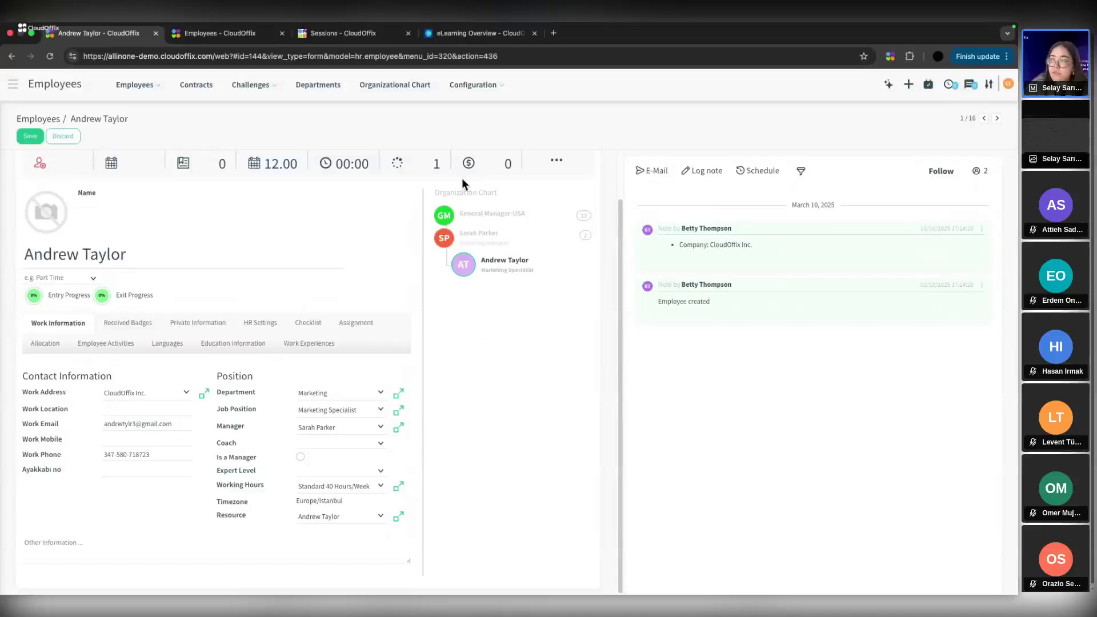
{"action": "left_click", "coordinate": [474, 85]}
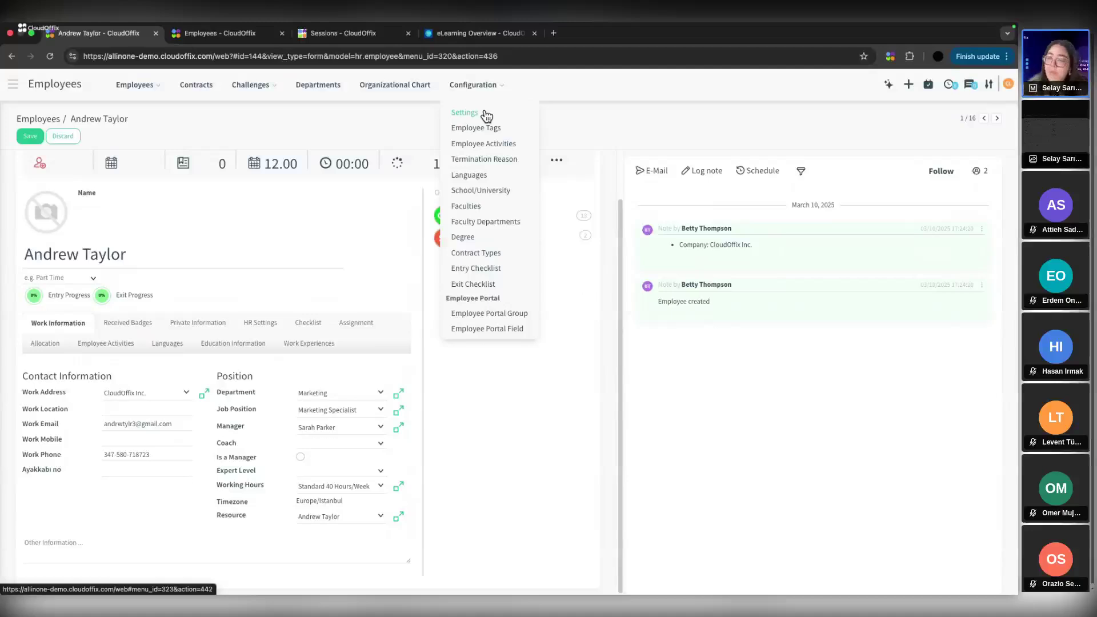
{"action": "left_click", "coordinate": [382, 214]}
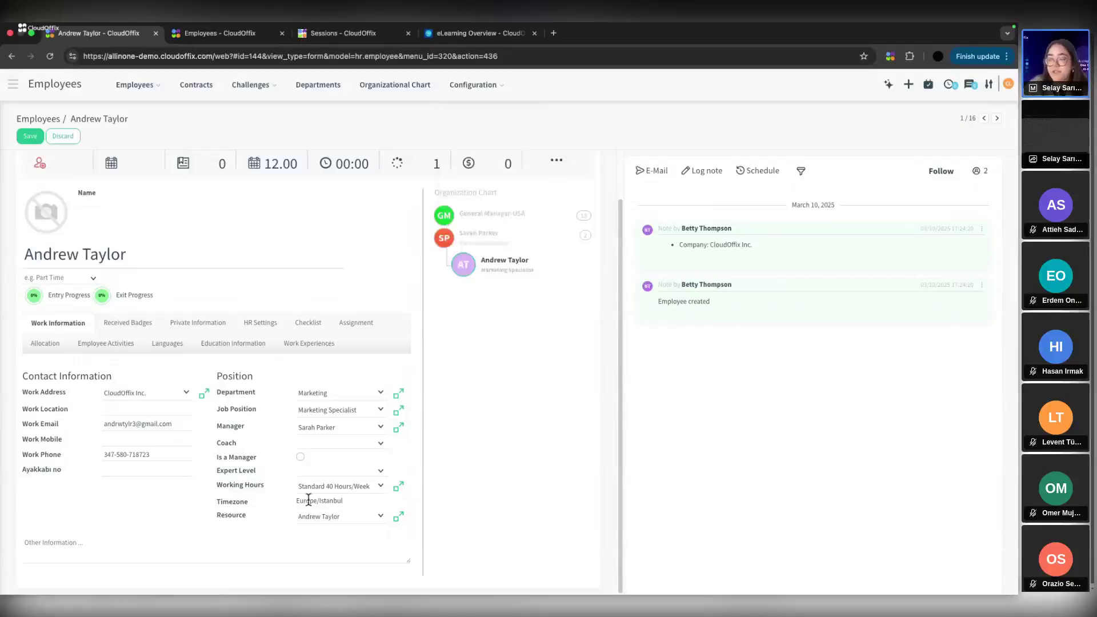
Inspect the employee's linked Resource details, discard them, and view the Resource field's technical information.
{"action": "mouse_move", "coordinate": [225, 485]}
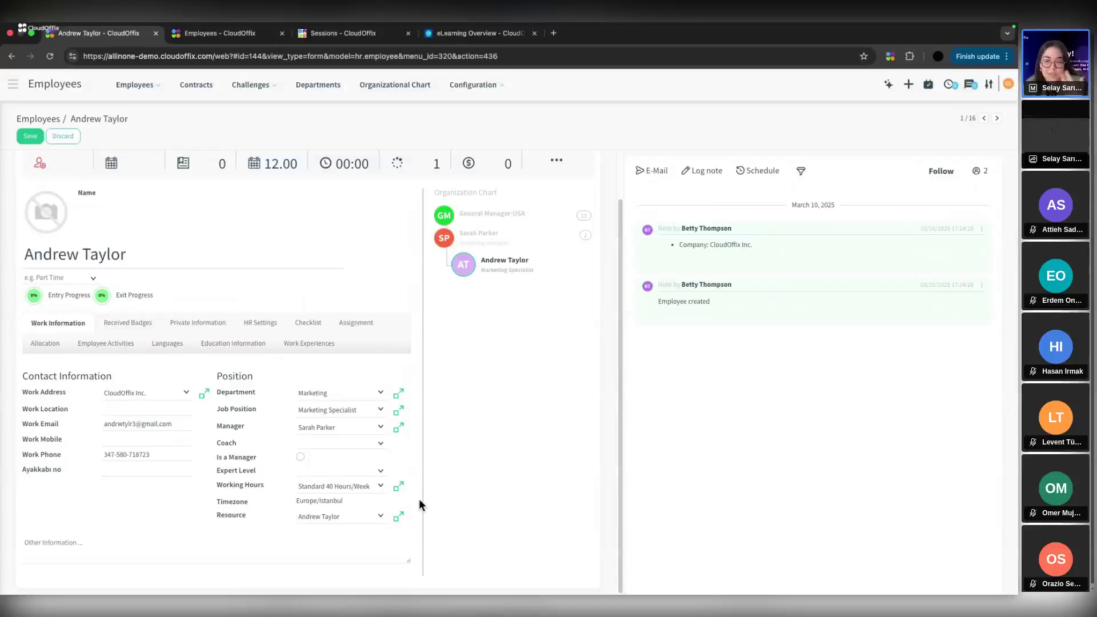
{"action": "left_click", "coordinate": [398, 518]}
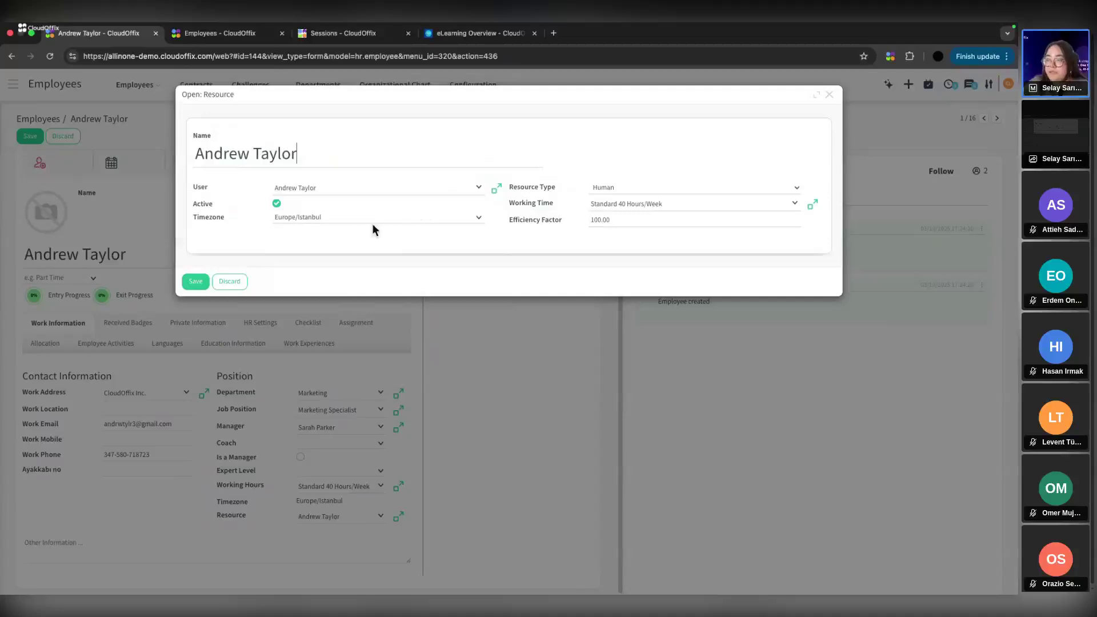
{"action": "left_click", "coordinate": [230, 282]}
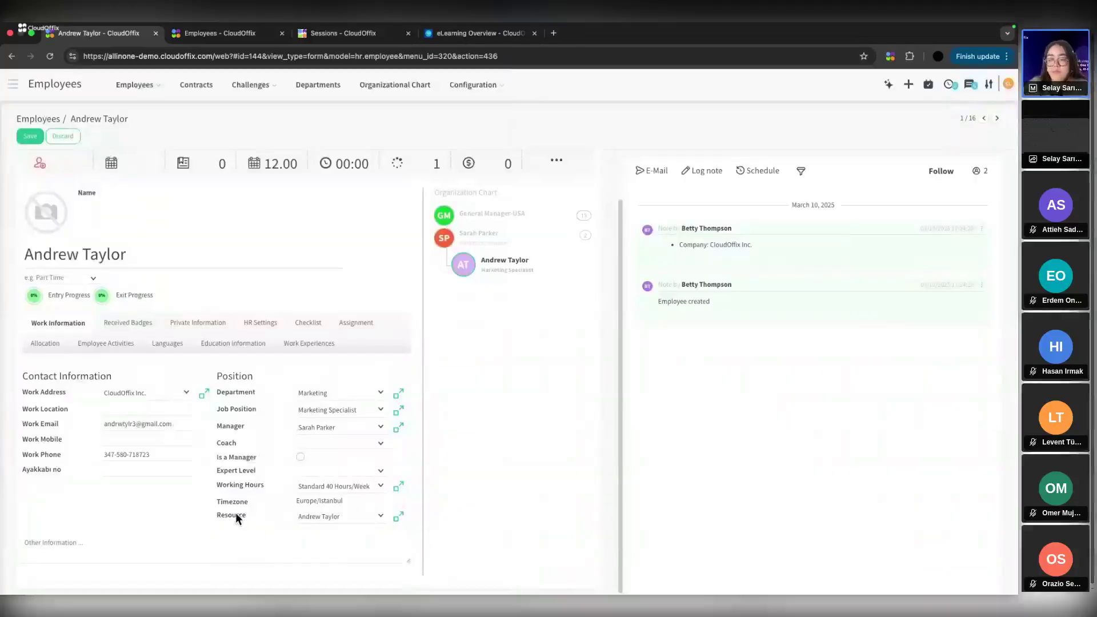
{"action": "mouse_move", "coordinate": [236, 513]}
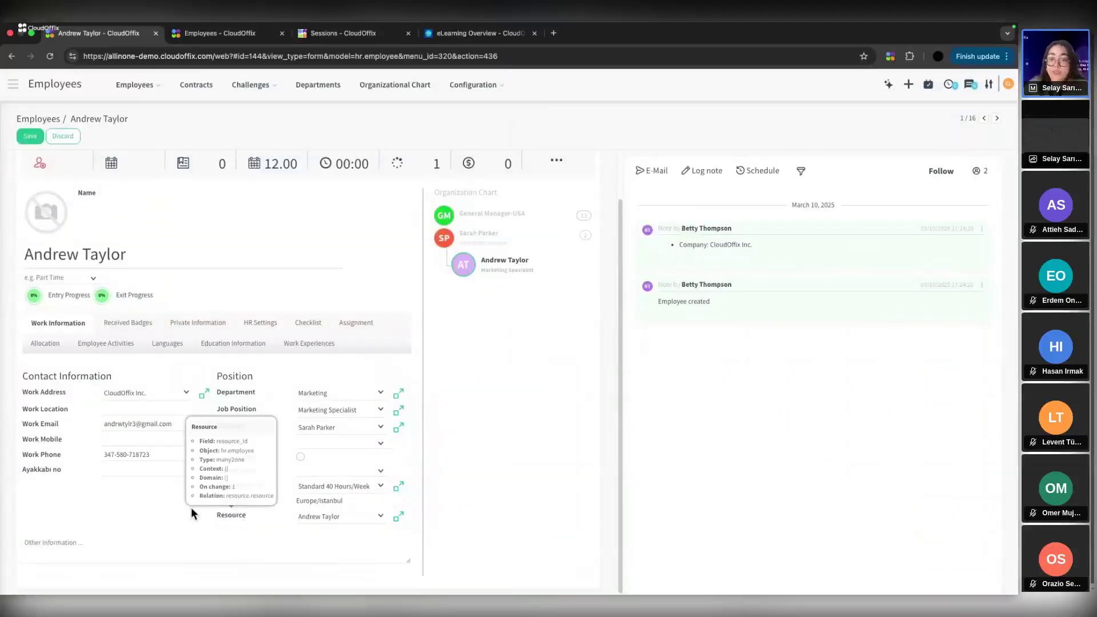
Show the employee's received badges, view the Reward Employee form for granting a badge, and cancel it.
{"action": "left_click", "coordinate": [144, 323]}
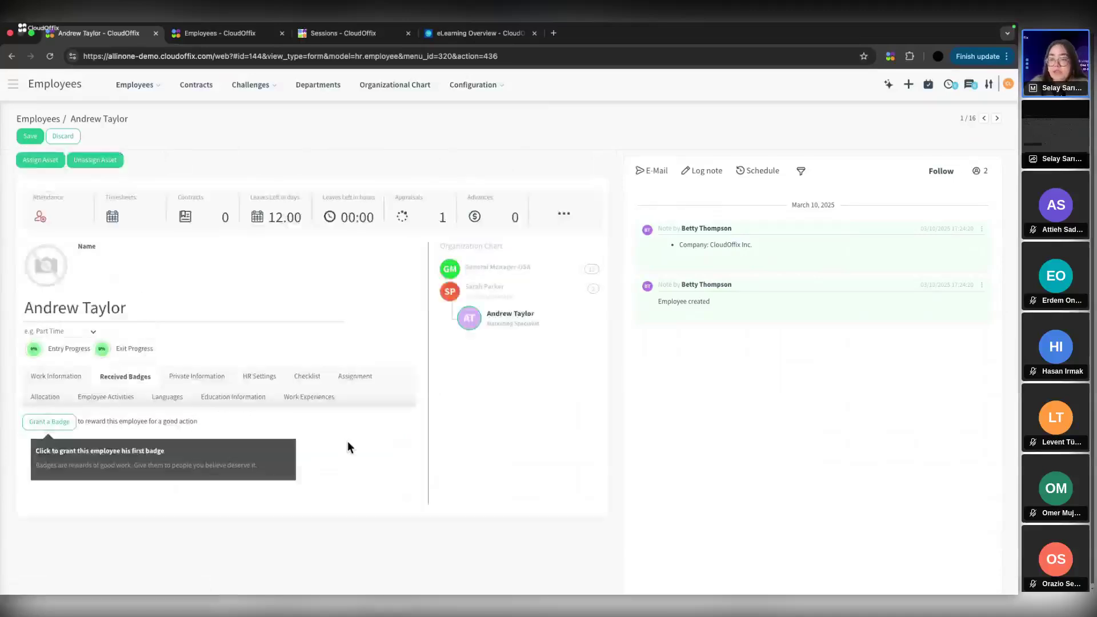
{"action": "left_click", "coordinate": [49, 421]}
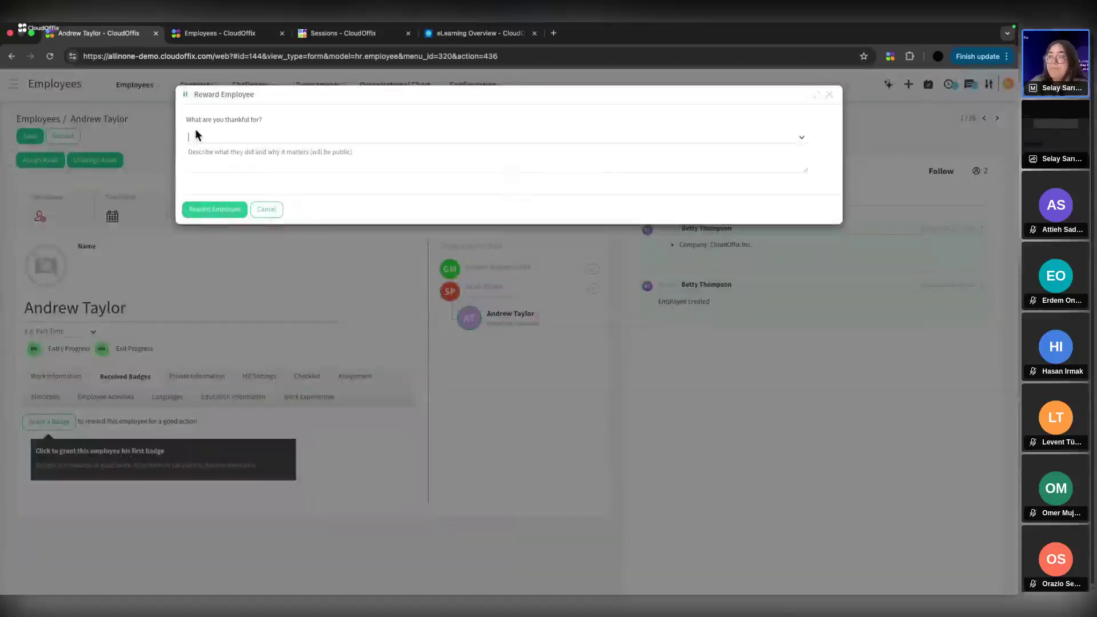
{"action": "left_click", "coordinate": [209, 143]}
{"action": "left_click", "coordinate": [276, 126]}
{"action": "key", "text": "Tab"}
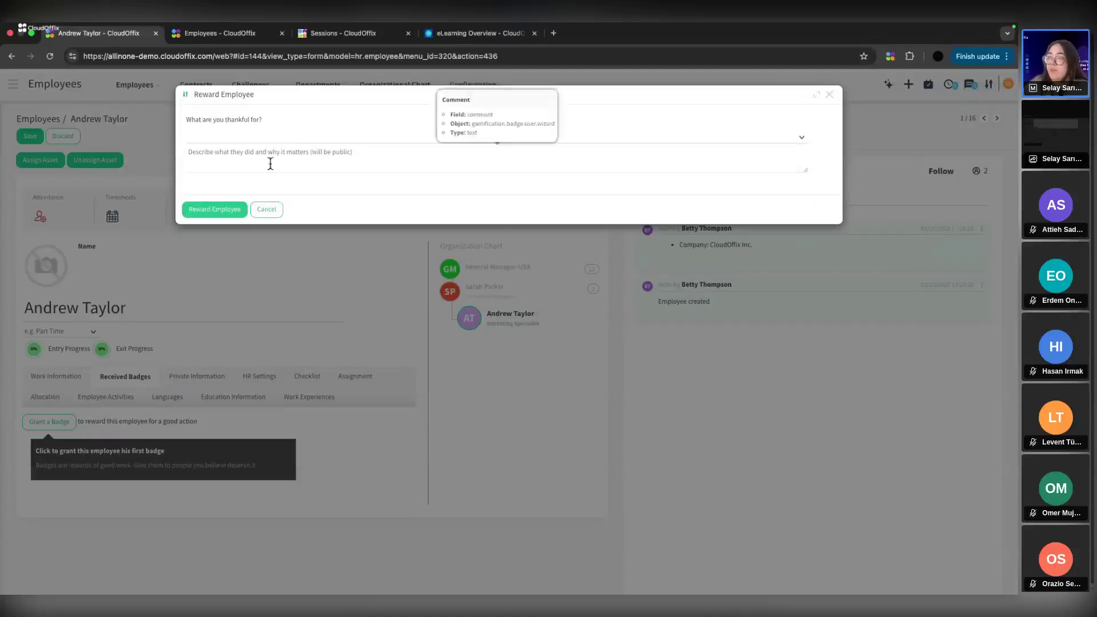
{"action": "left_click", "coordinate": [267, 209]}
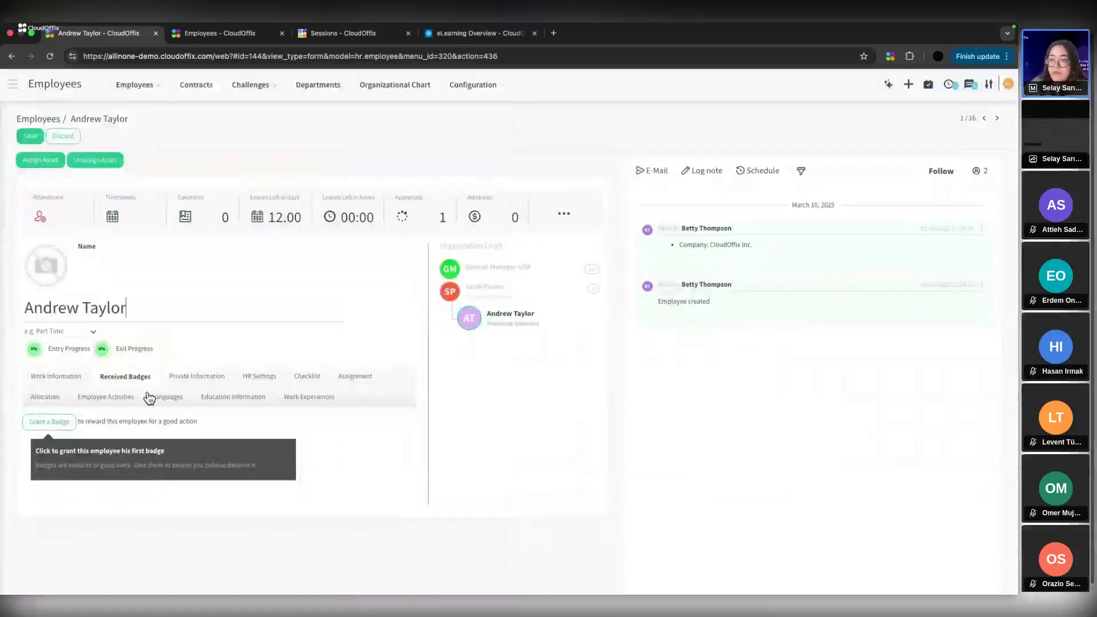
Review the employee's private information, from citizenship and contact details down to work permit and emergency contact.
{"action": "left_click", "coordinate": [191, 379]}
{"action": "scroll", "coordinate": [190, 377], "scroll_direction": "down", "scroll_amount": 2}
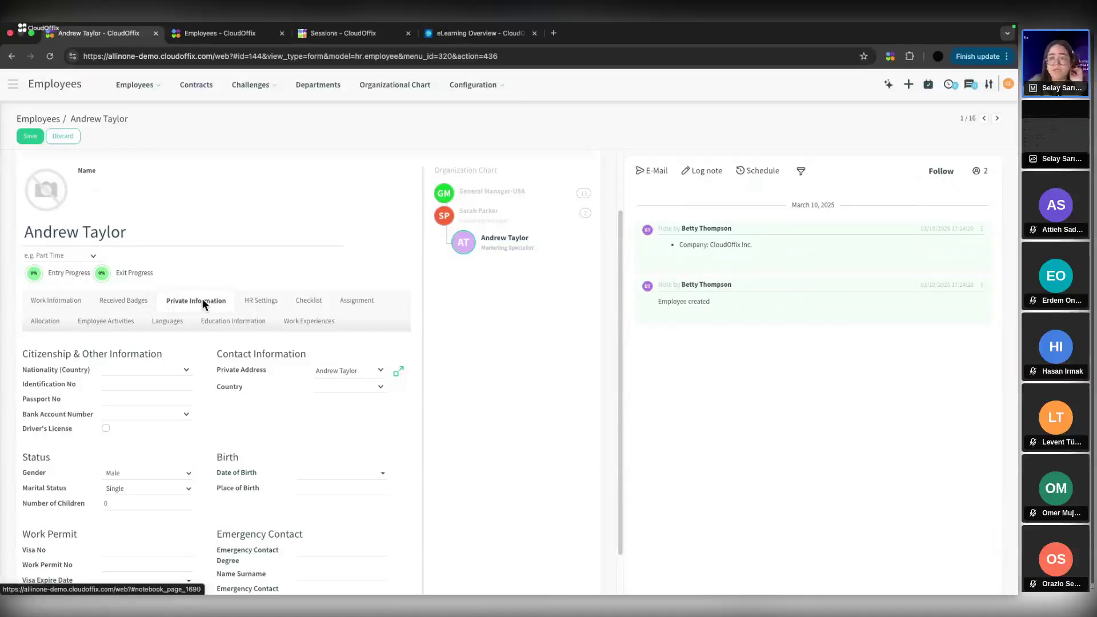
{"action": "scroll", "coordinate": [170, 419], "scroll_direction": "down", "scroll_amount": 1}
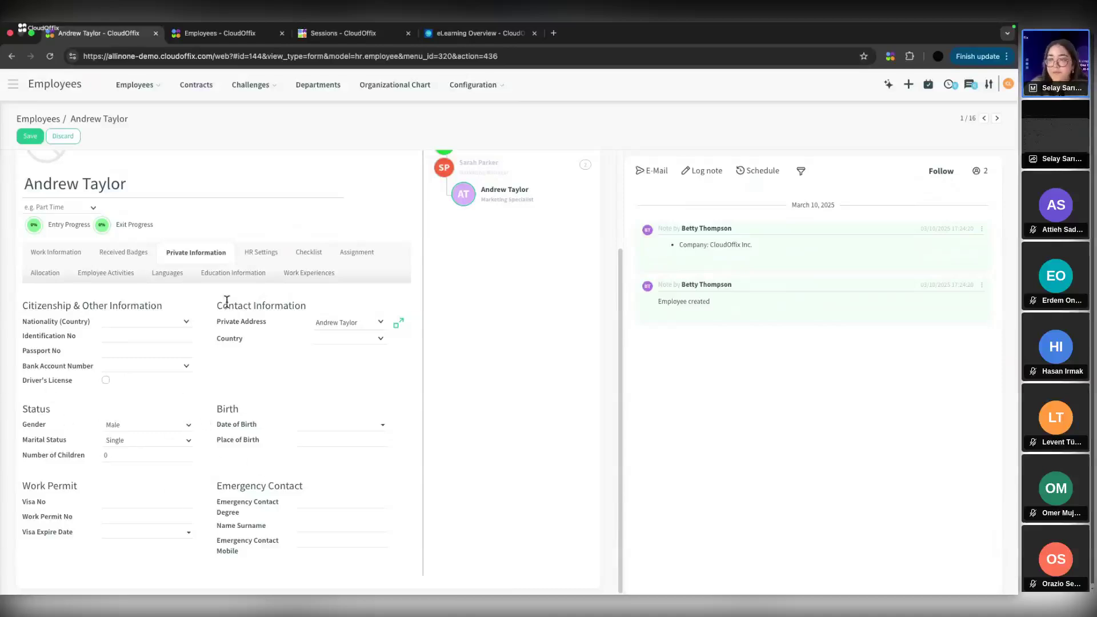
Show the employee's HR settings, check the Timesheet Cost field, and view the Expense Responsible choices without selecting one.
{"action": "left_click", "coordinate": [263, 253]}
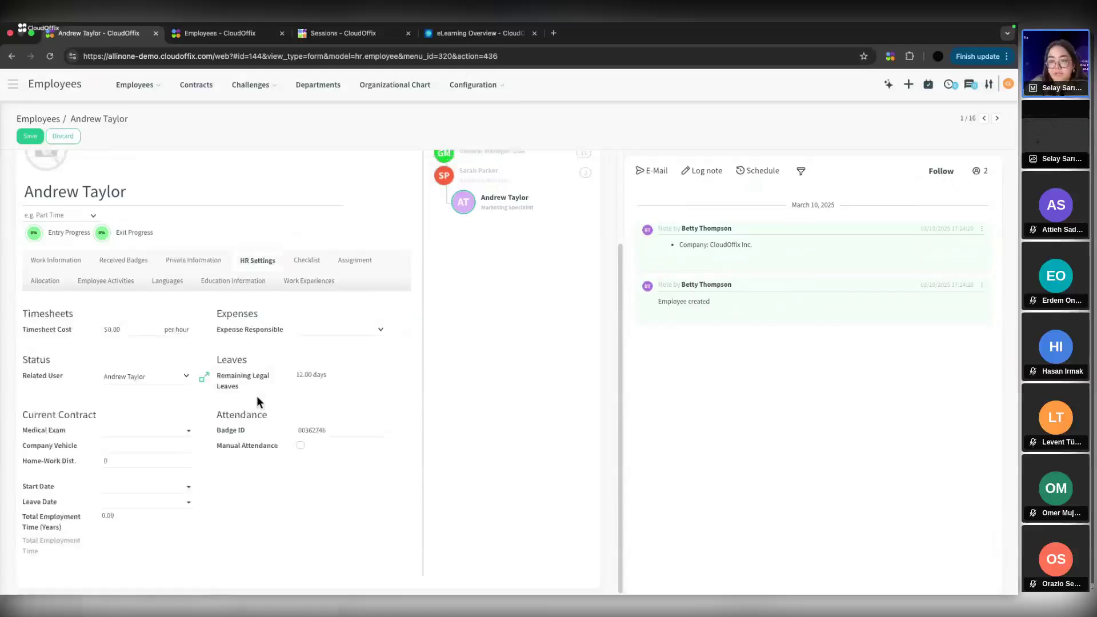
{"action": "left_click", "coordinate": [120, 330]}
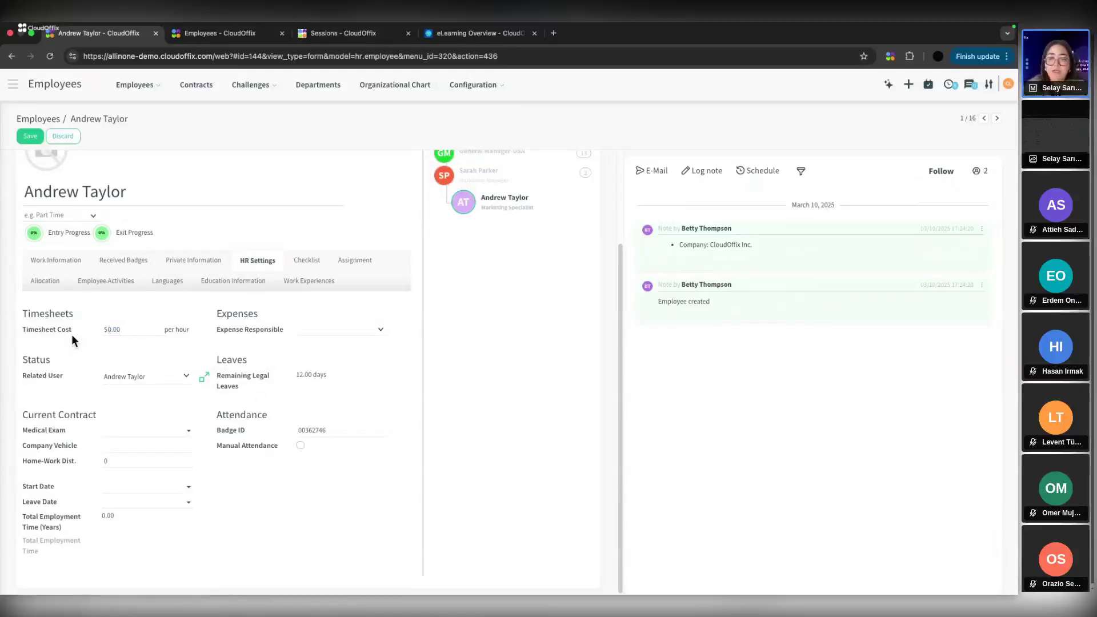
{"action": "left_click", "coordinate": [71, 334]}
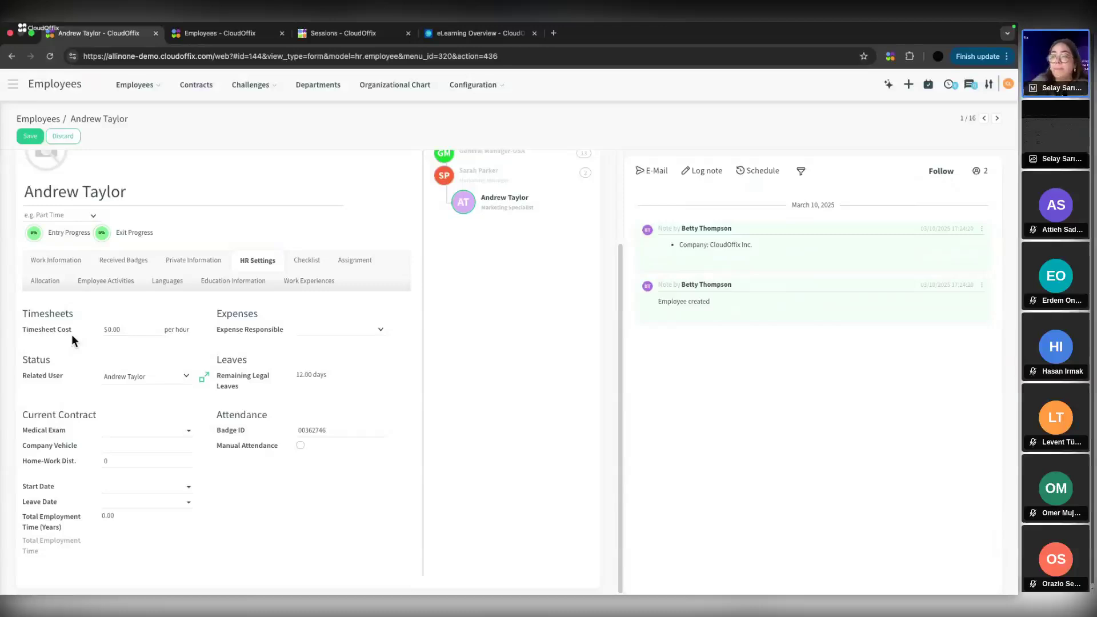
{"action": "left_click", "coordinate": [329, 332]}
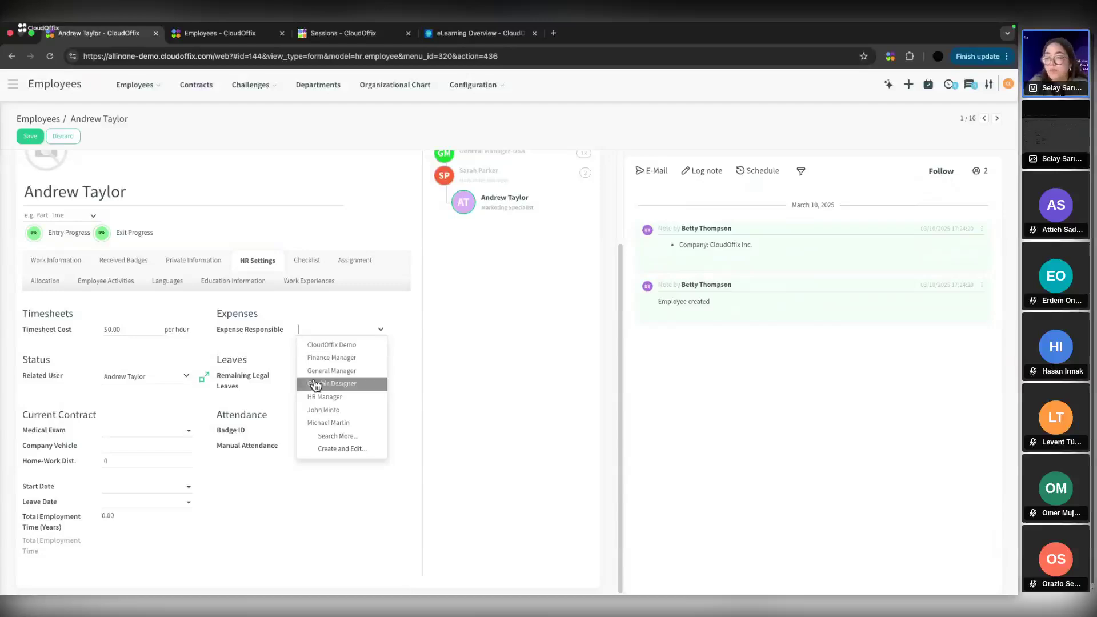
{"action": "left_click", "coordinate": [416, 368]}
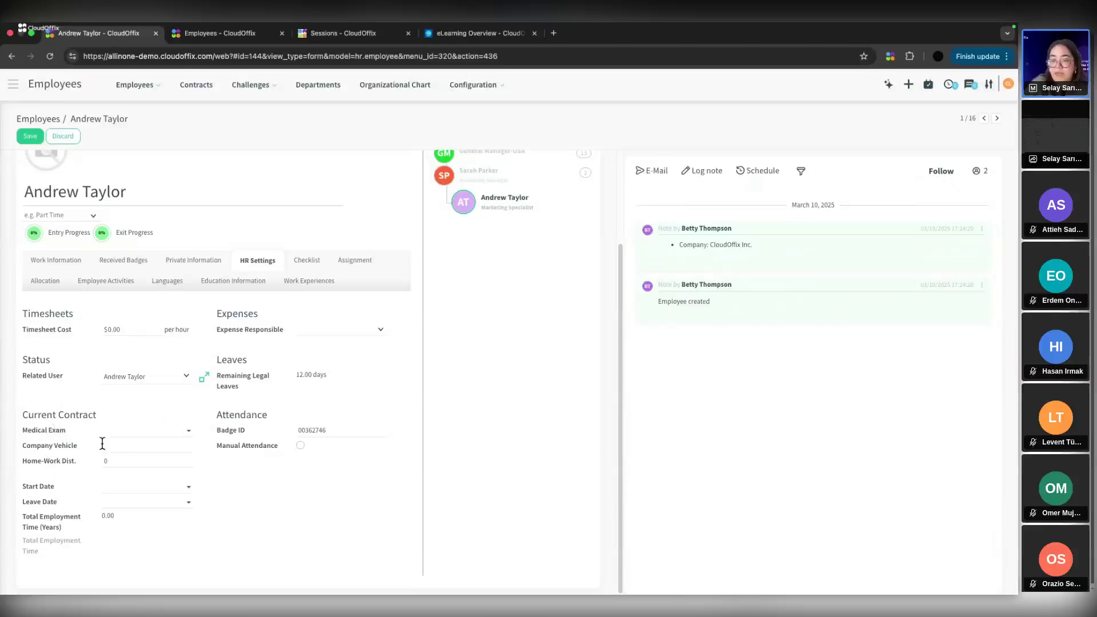
Review the current contract's Medical Exam, Start Date and Leave Date pickers without choosing dates, and view the Total Employment Time field's technical information.
{"action": "left_click", "coordinate": [126, 433]}
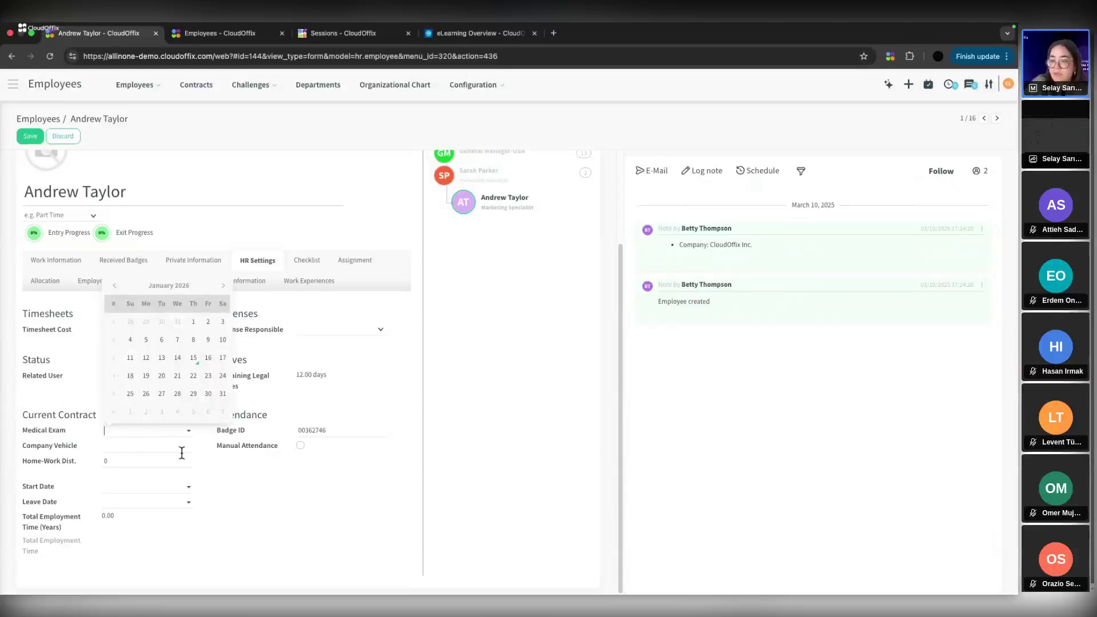
{"action": "left_click", "coordinate": [237, 475]}
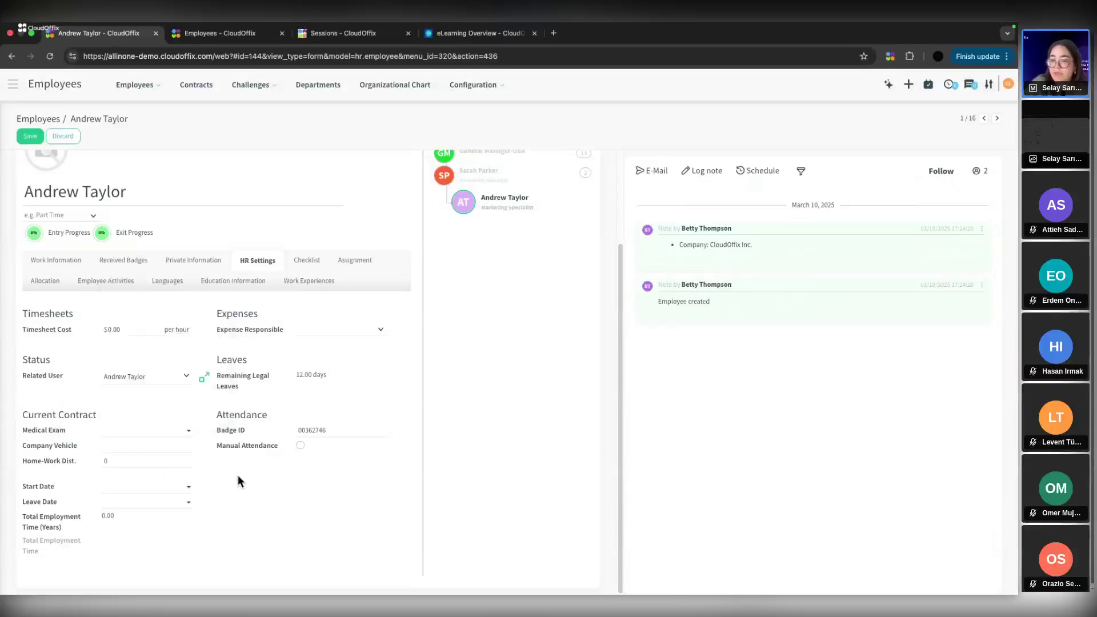
{"action": "left_click", "coordinate": [137, 492]}
{"action": "left_click", "coordinate": [147, 503]}
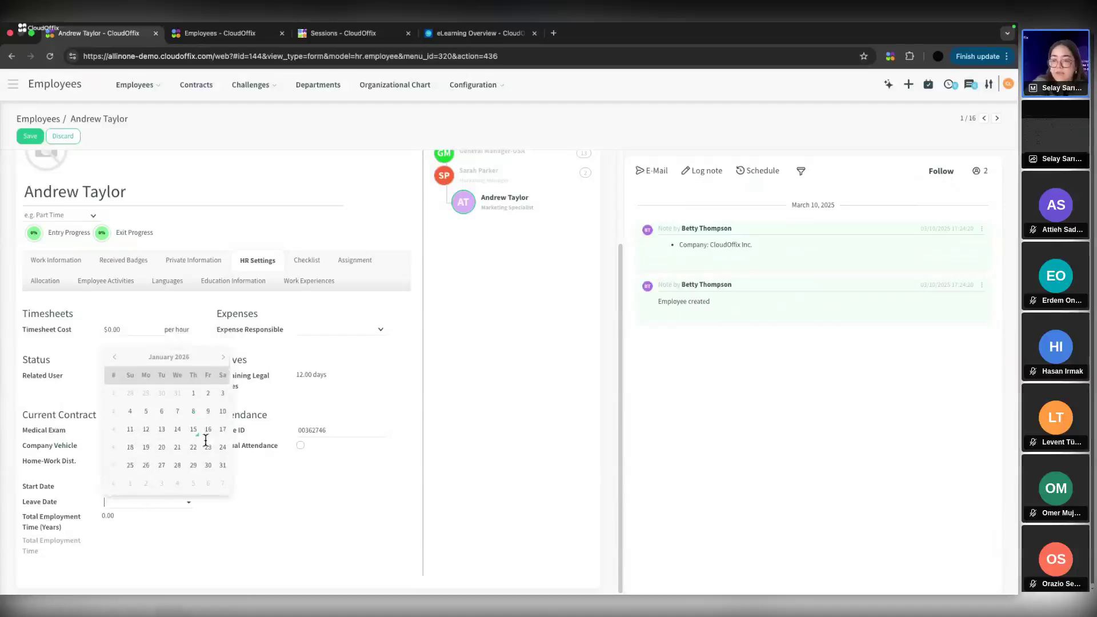
{"action": "left_click", "coordinate": [283, 516]}
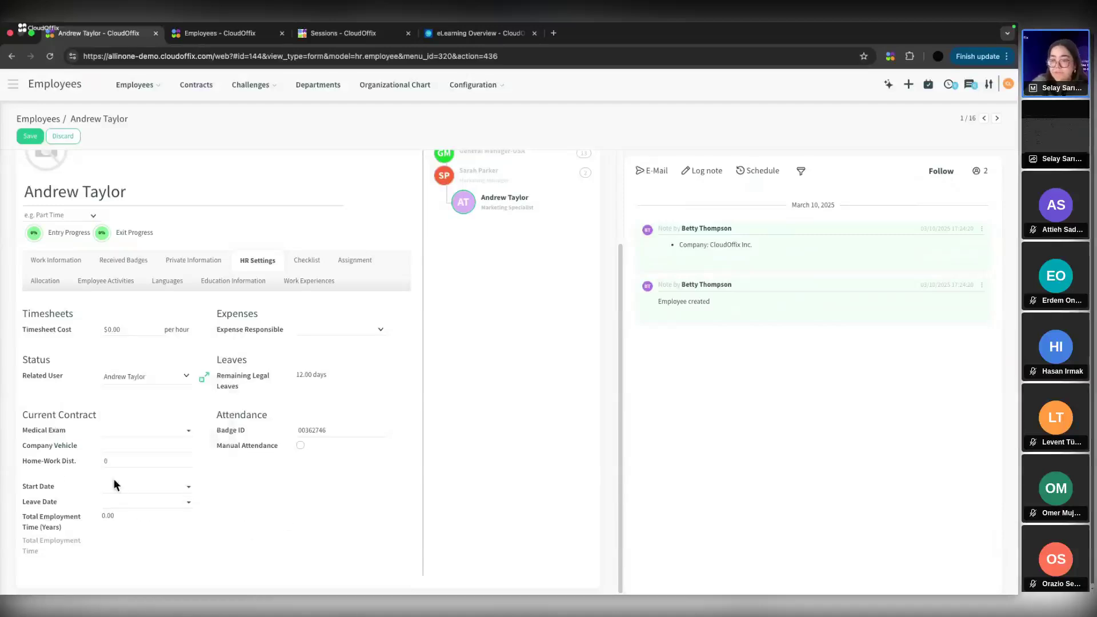
{"action": "mouse_move", "coordinate": [78, 526]}
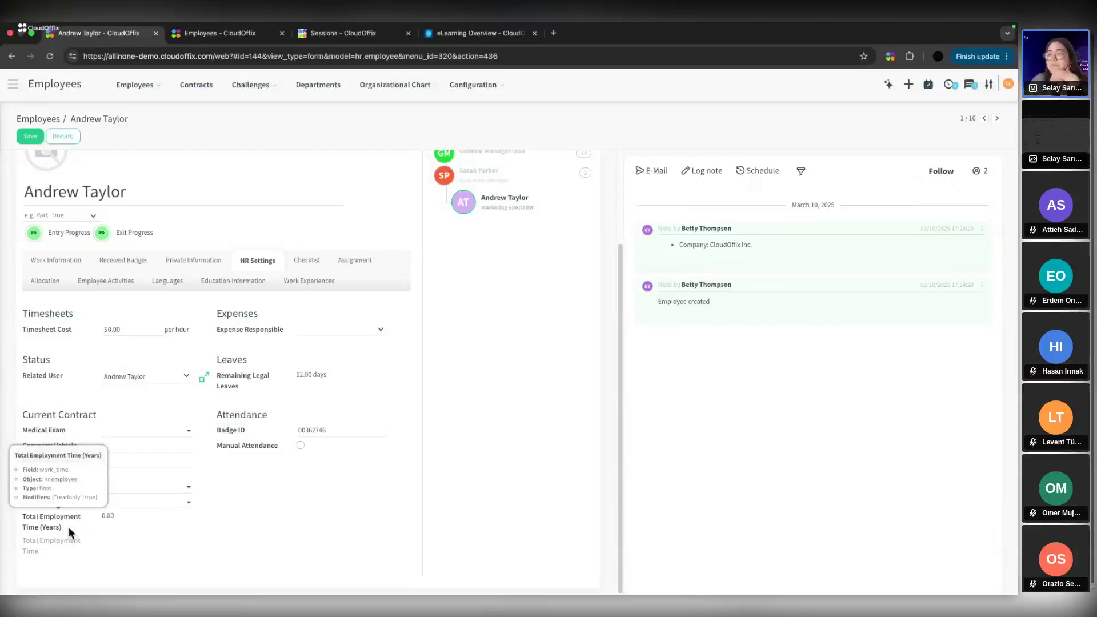
Show the employee's entry and exit checklists and view where the checklist items are configured.
{"action": "left_click", "coordinate": [303, 266]}
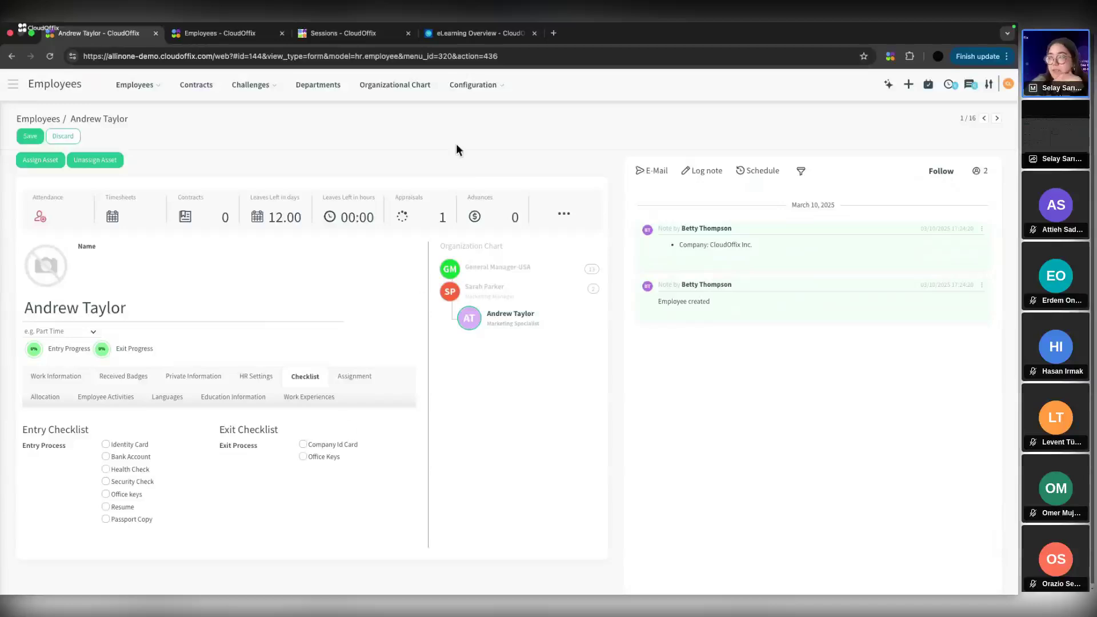
{"action": "left_click", "coordinate": [471, 85]}
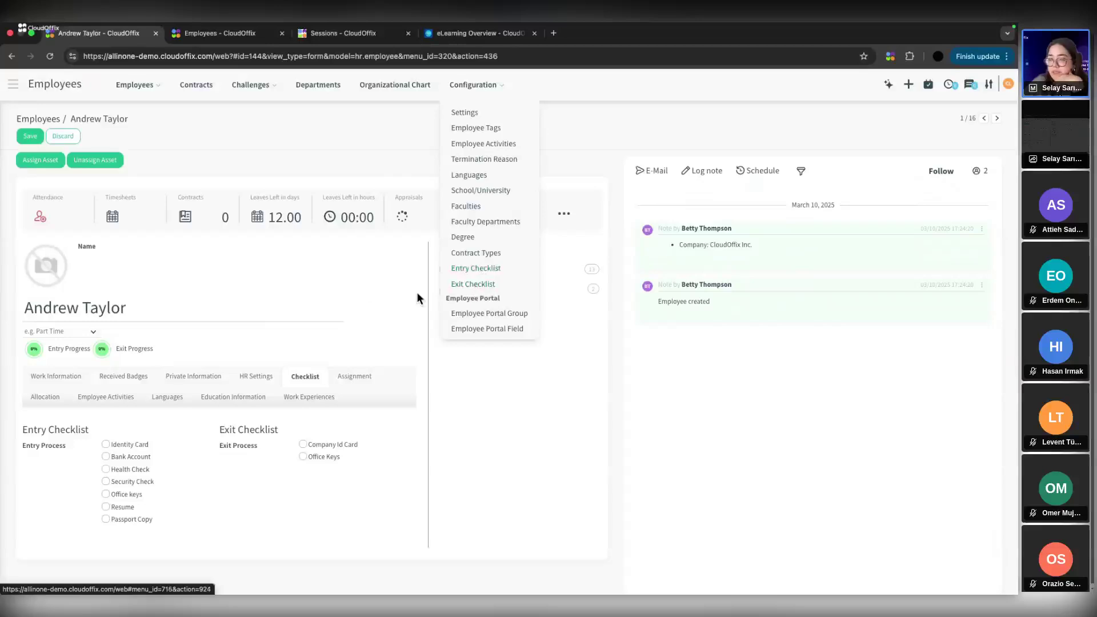
{"action": "left_click", "coordinate": [355, 286]}
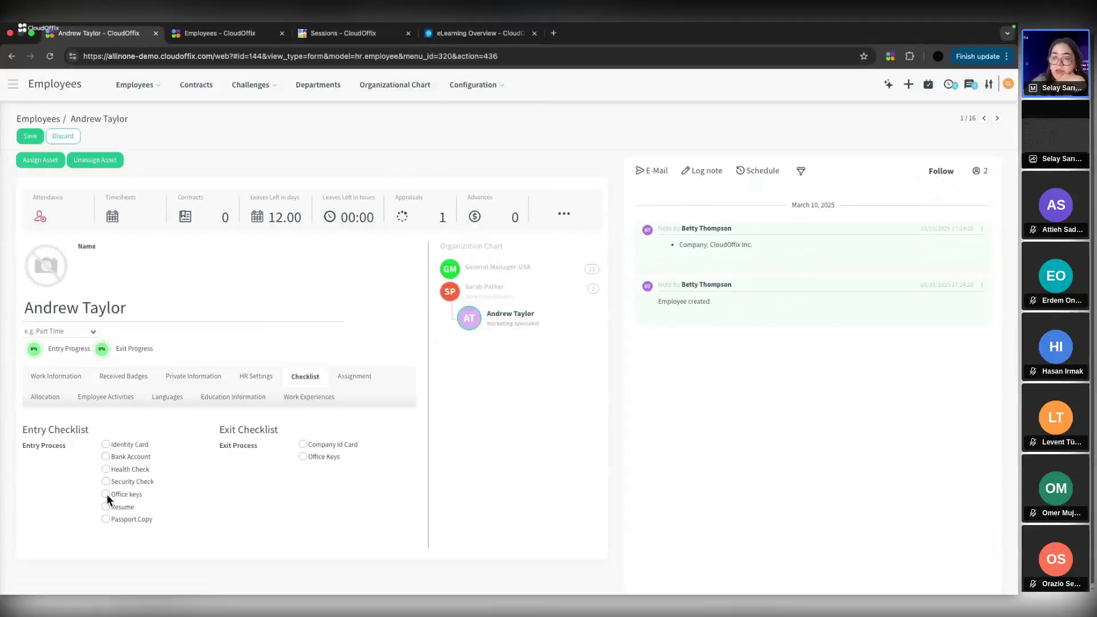
Mark Identity Card, Bank Account, Passport Copy and Resume as completed in the employee's entry checklist.
{"action": "left_click", "coordinate": [107, 445]}
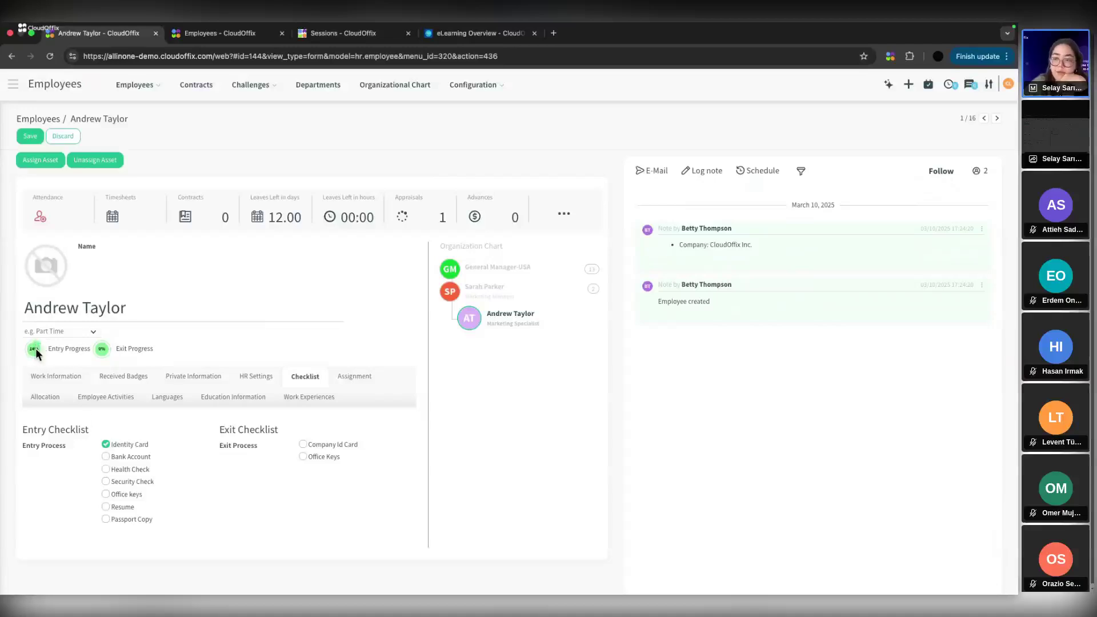
{"action": "left_click", "coordinate": [106, 456]}
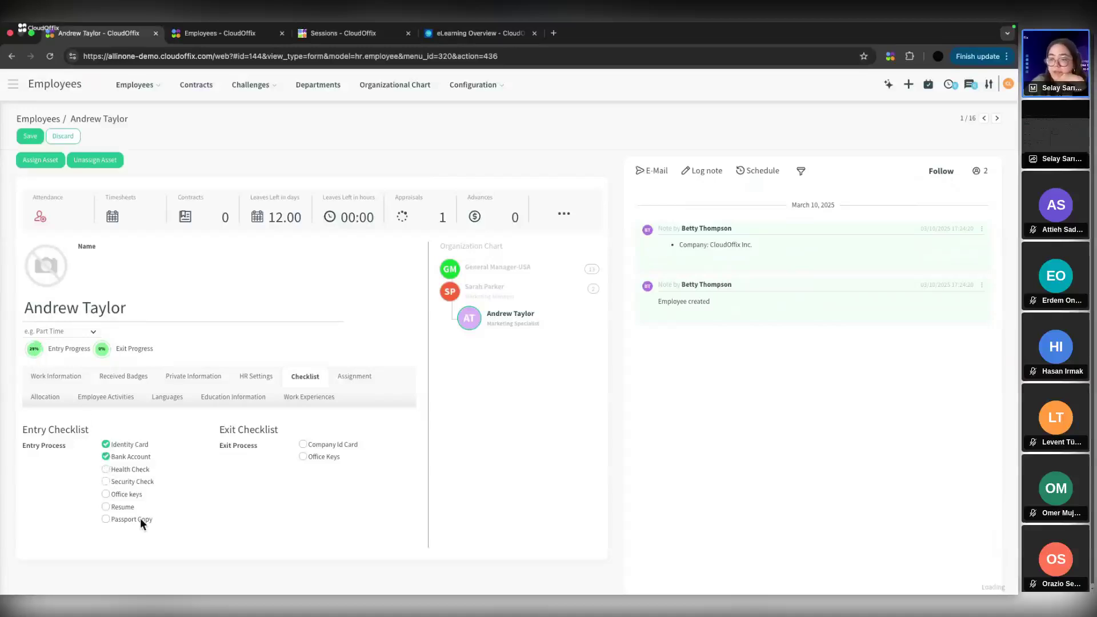
{"action": "left_click", "coordinate": [106, 519]}
{"action": "left_click", "coordinate": [106, 506]}
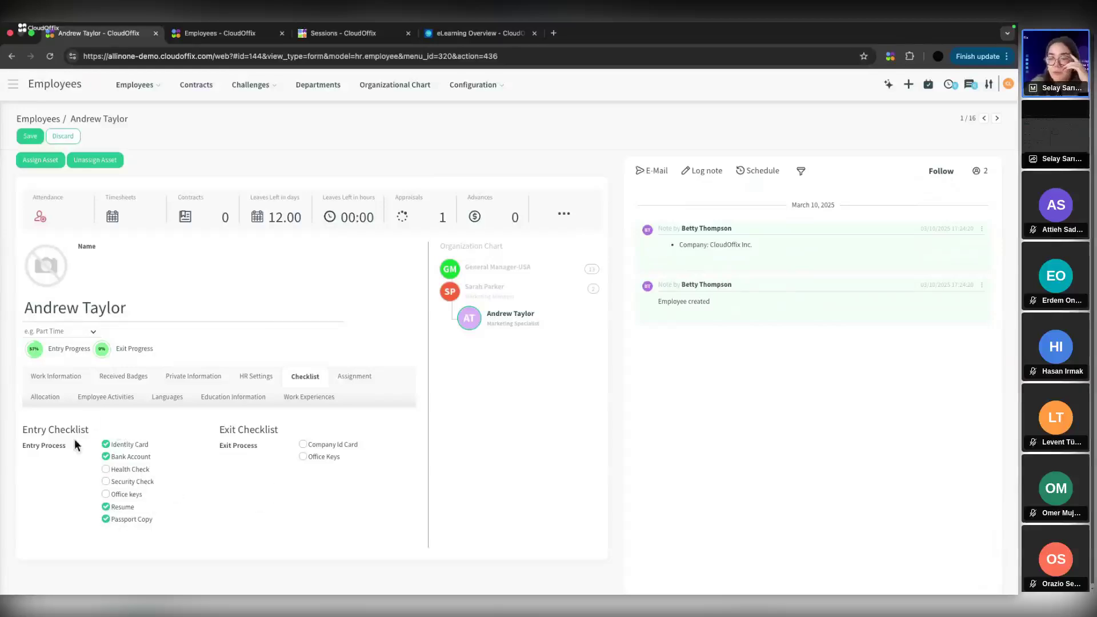
Mark and unmark Company Id Card in the exit checklist, and discard all checklist changes on the employee record.
{"action": "left_click", "coordinate": [303, 445]}
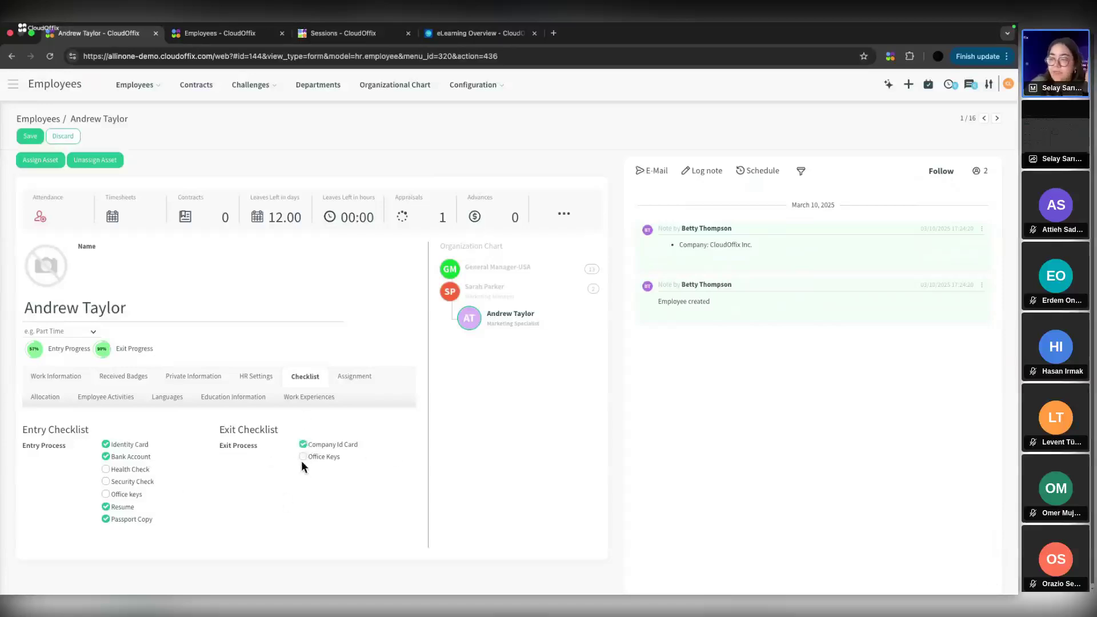
{"action": "left_click", "coordinate": [303, 444]}
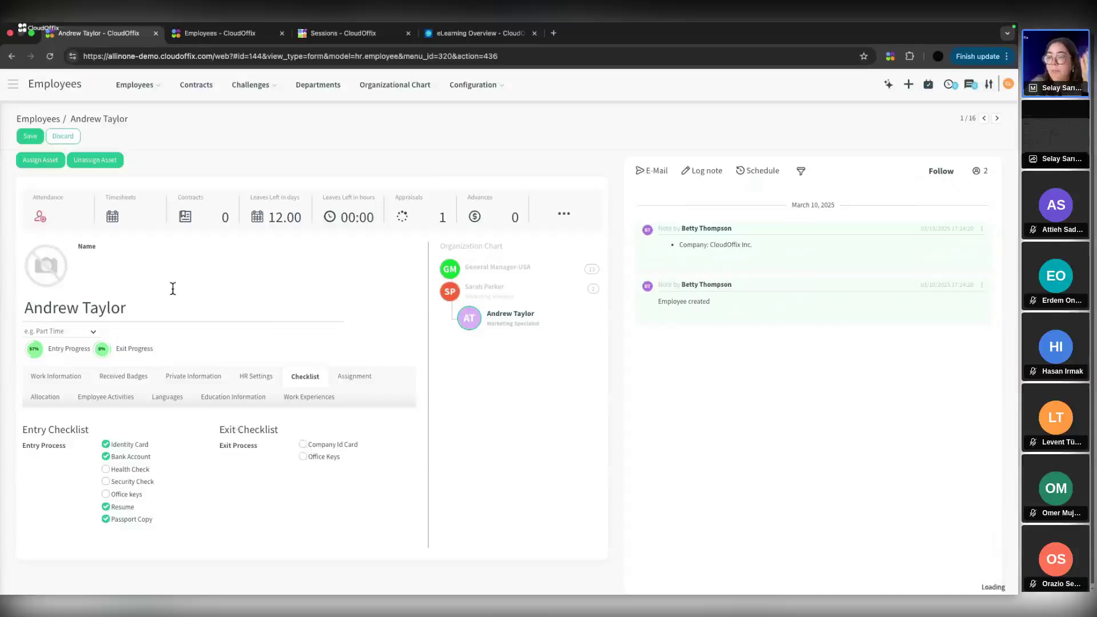
{"action": "left_click", "coordinate": [74, 139]}
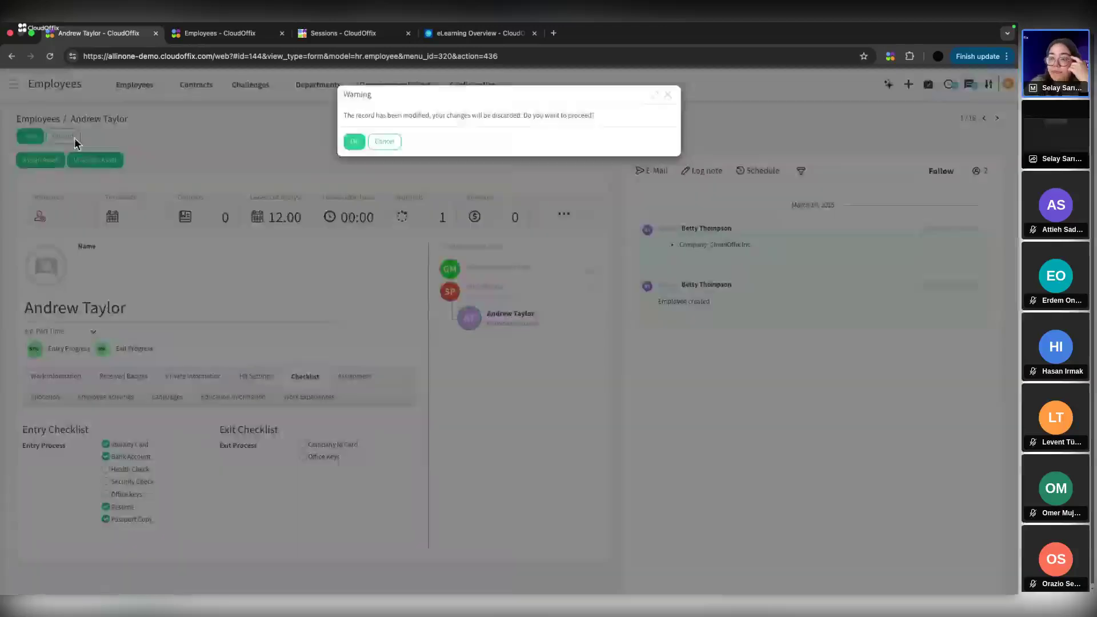
{"action": "left_click", "coordinate": [354, 143]}
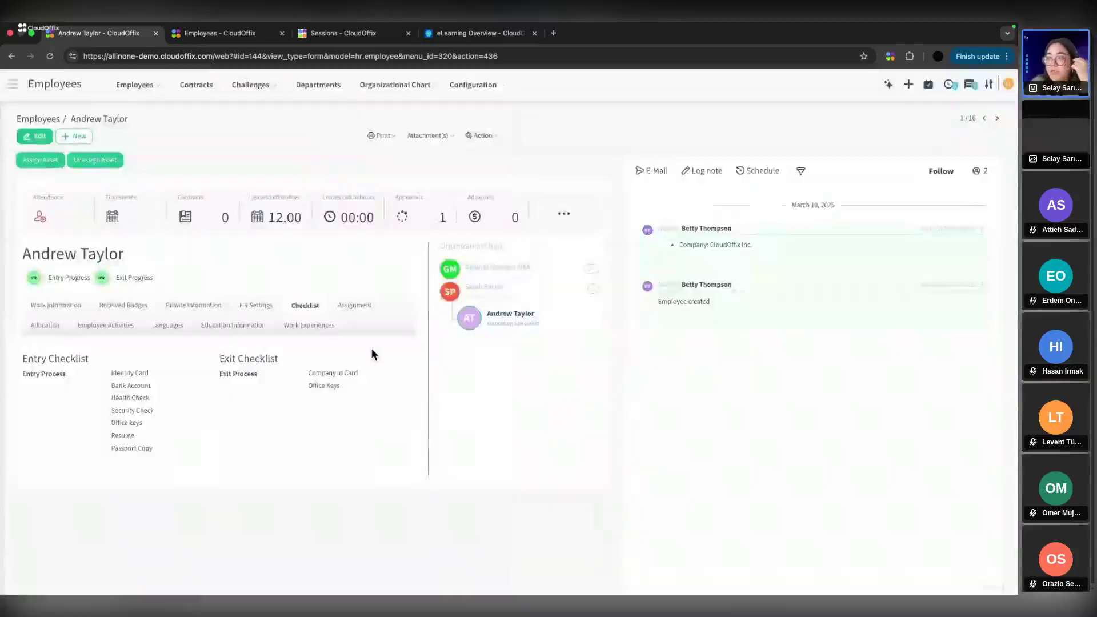
Start a new record in the employee's documents with Passport Copy_en as the document.
{"action": "left_click", "coordinate": [563, 218]}
{"action": "left_click", "coordinate": [567, 282]}
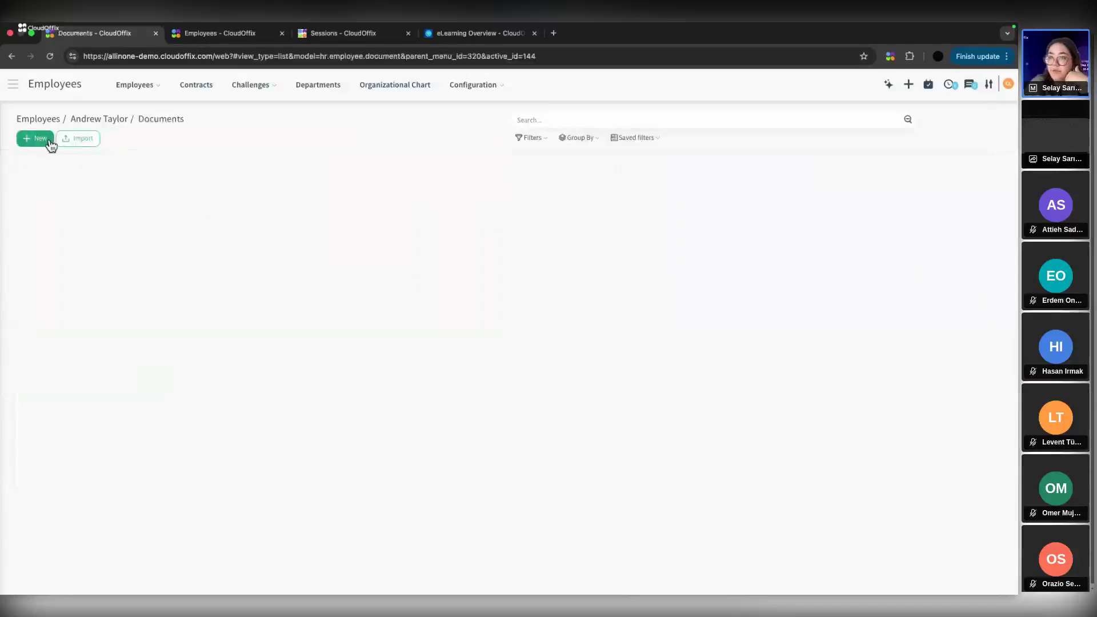
{"action": "left_click", "coordinate": [50, 145]}
{"action": "left_click", "coordinate": [113, 201]}
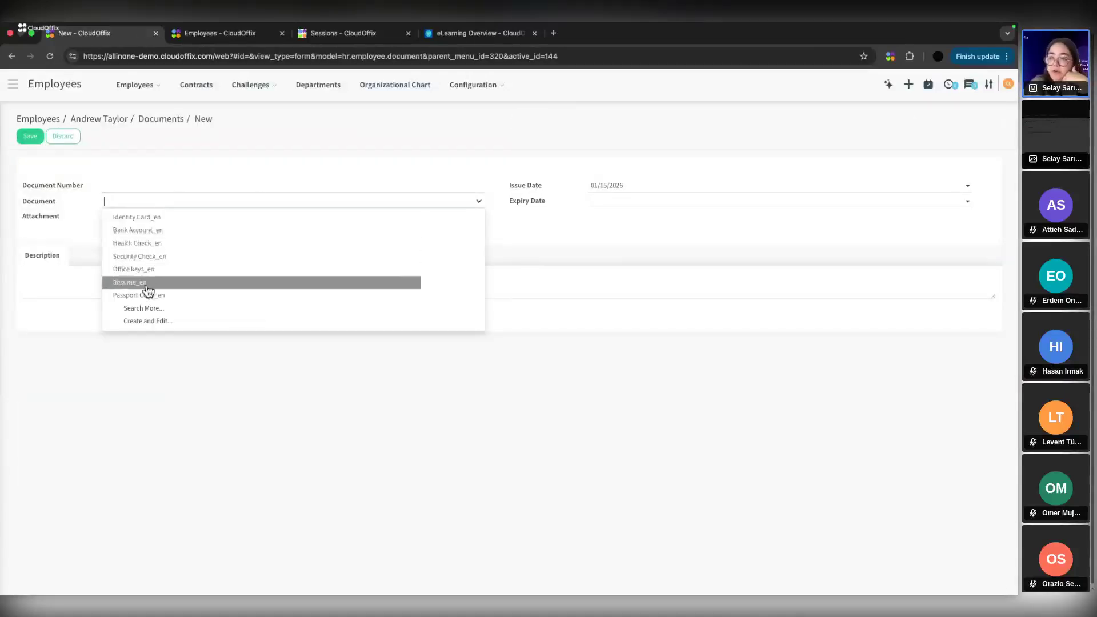
{"action": "left_click", "coordinate": [119, 296]}
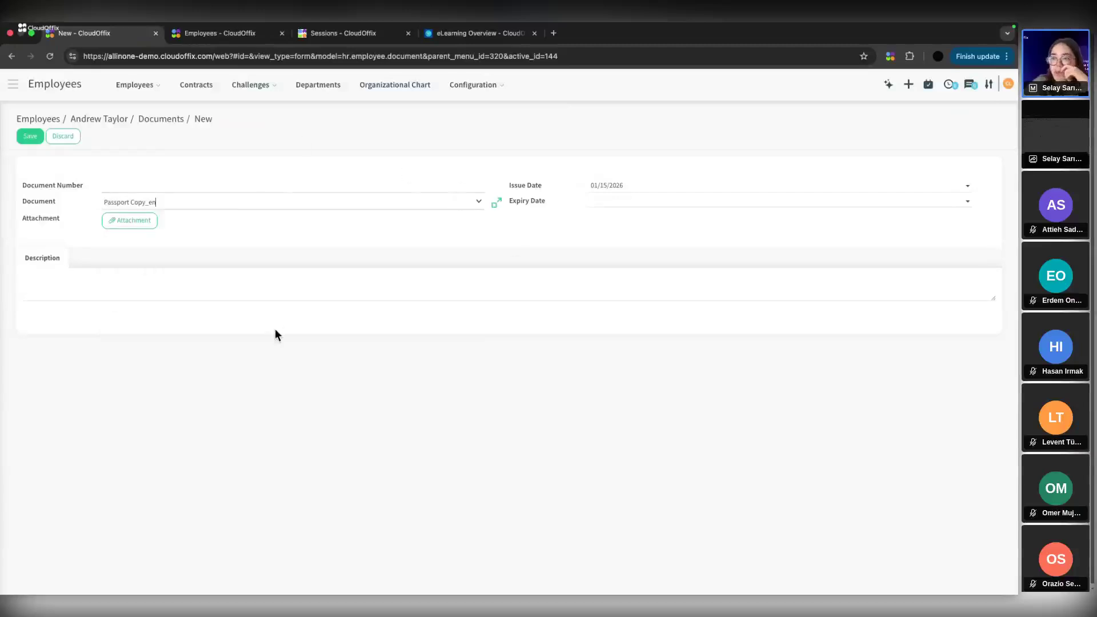
Discard the unsaved document record and return to the employee's checklist.
{"action": "left_click", "coordinate": [140, 119]}
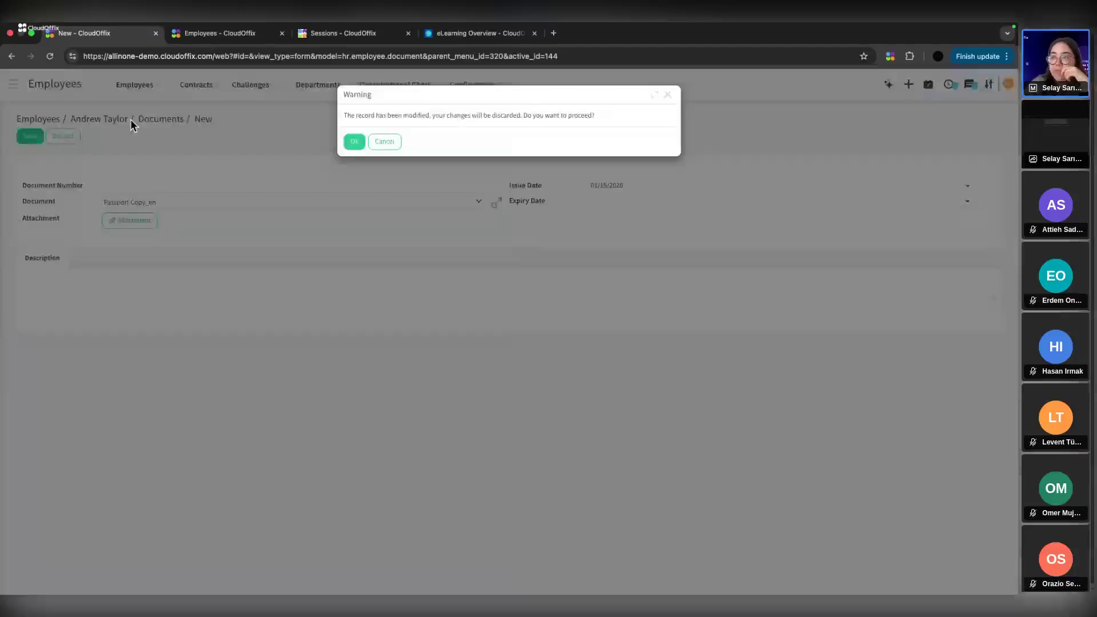
{"action": "left_click", "coordinate": [352, 140]}
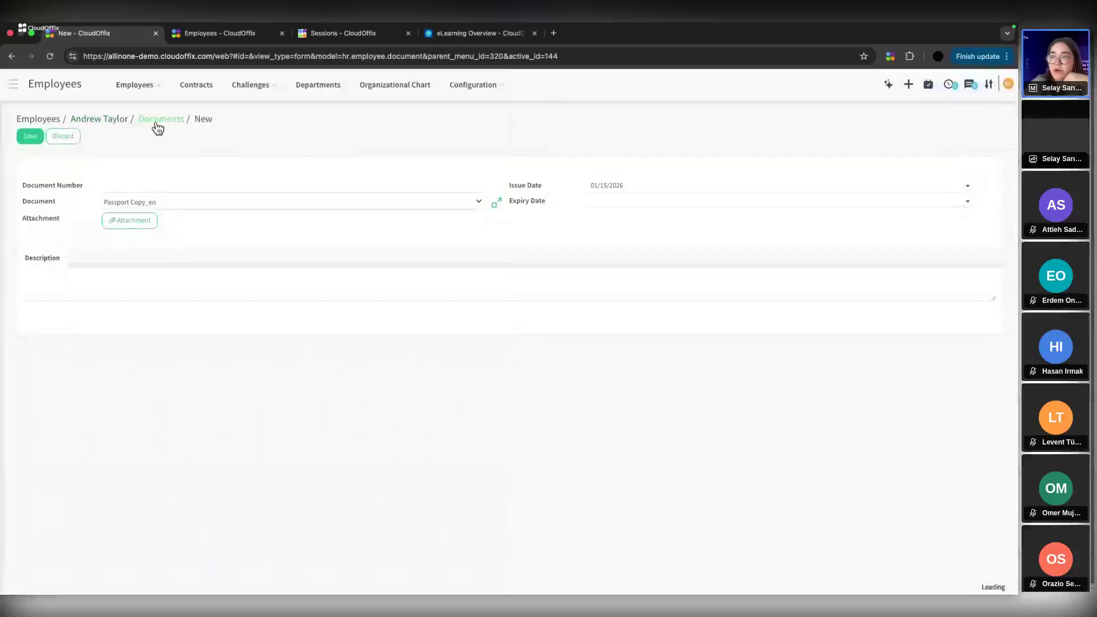
{"action": "left_click", "coordinate": [108, 119]}
{"action": "left_click", "coordinate": [317, 310]}
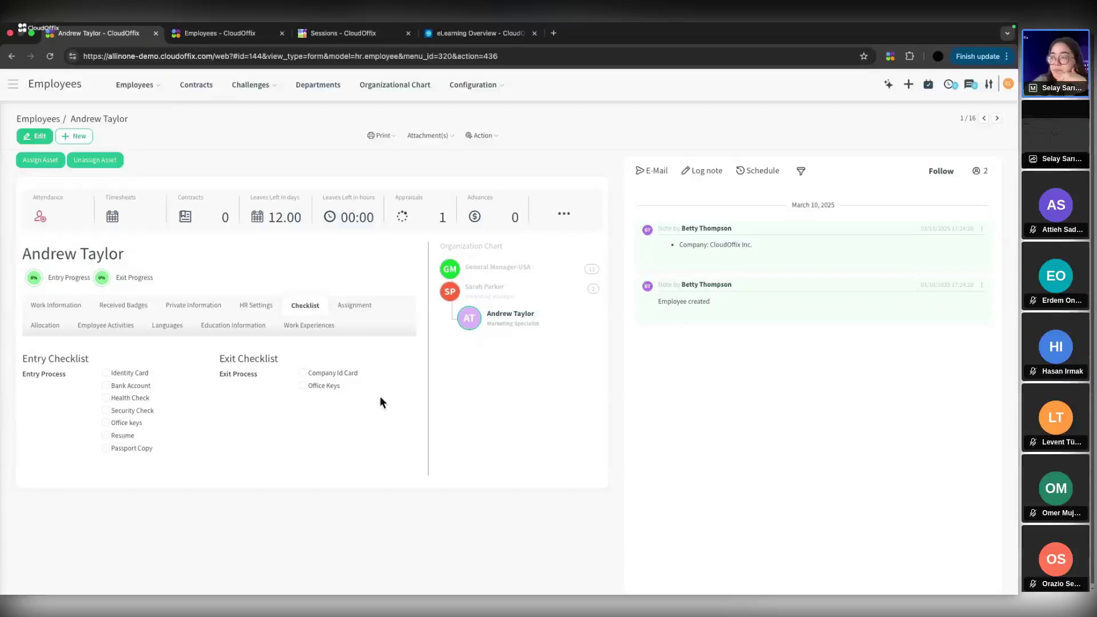
Show the employee's asset assignments and allocation, and view the Allocation Time choices in edit mode without selecting one.
{"action": "left_click", "coordinate": [354, 307]}
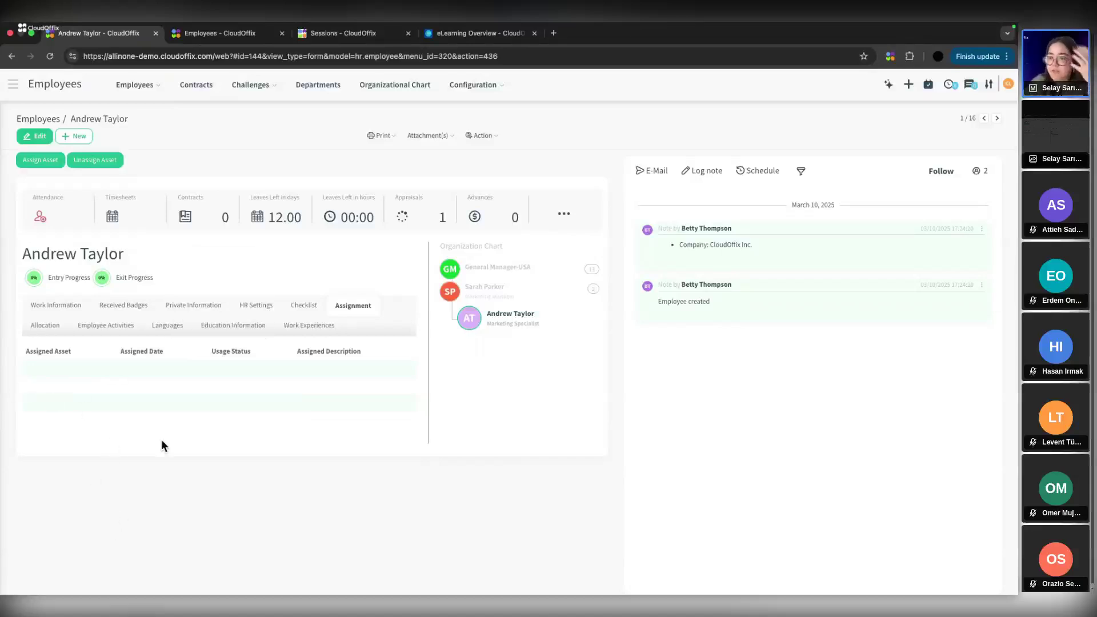
{"action": "left_click", "coordinate": [46, 326]}
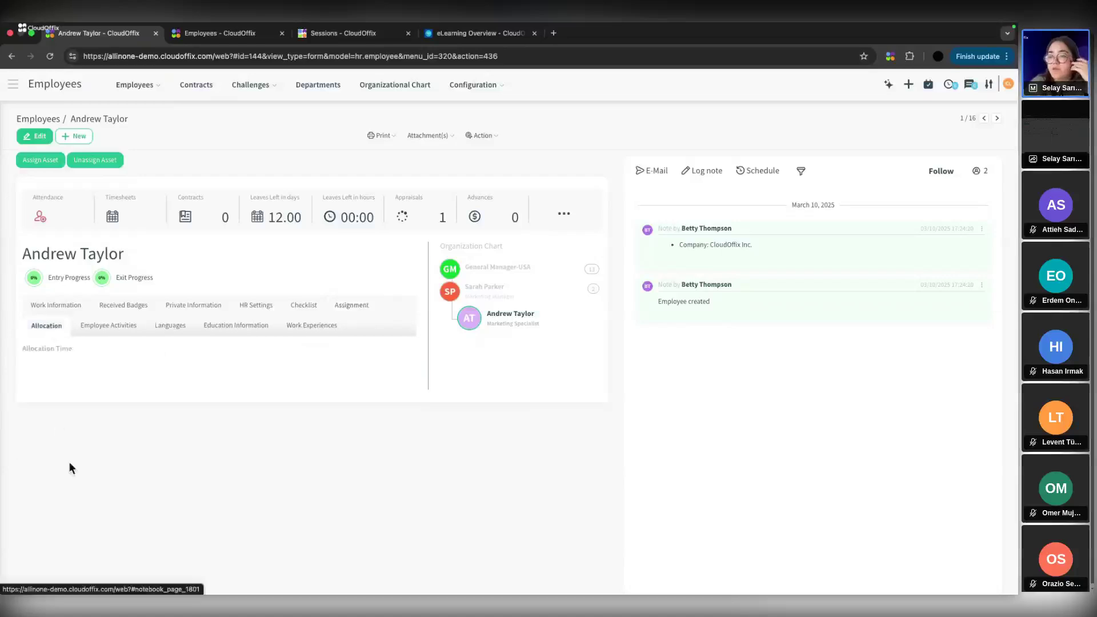
{"action": "left_click", "coordinate": [24, 137]}
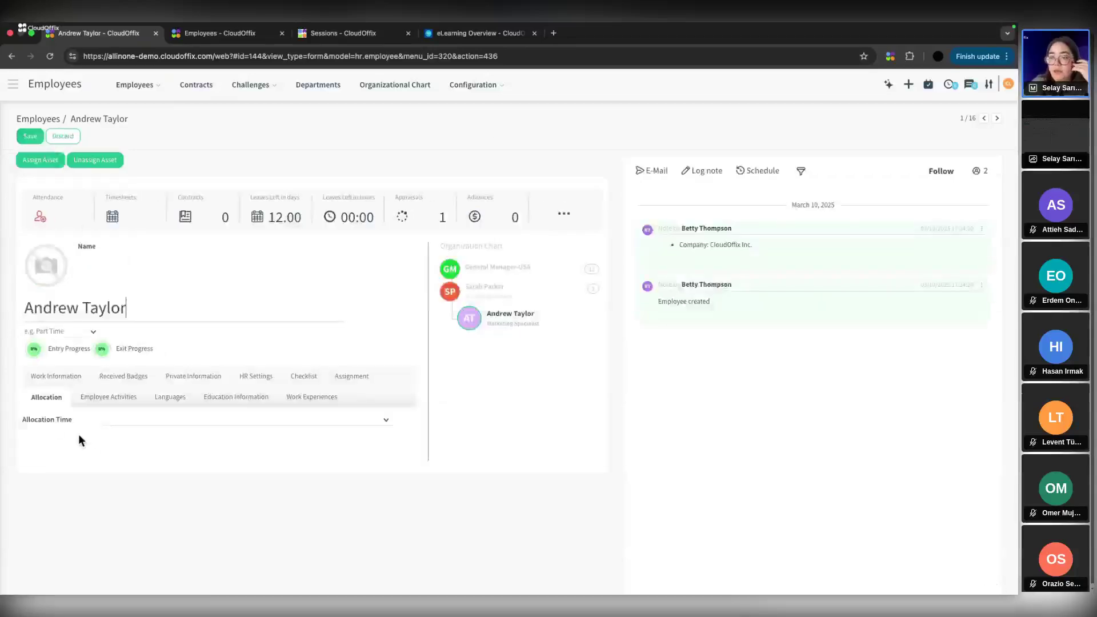
{"action": "left_click", "coordinate": [118, 421]}
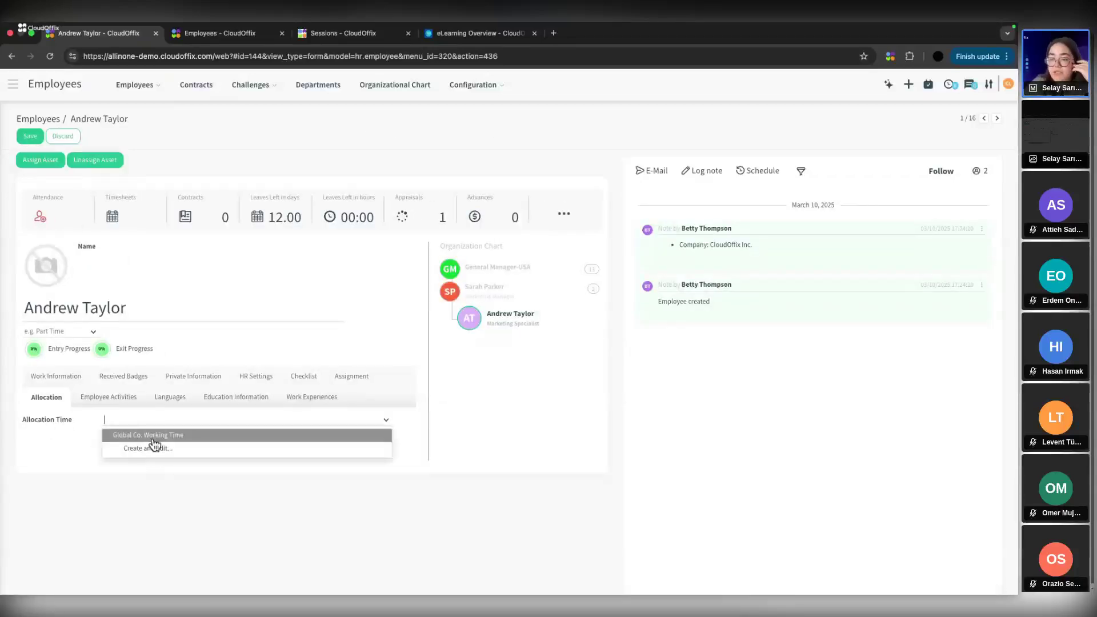
{"action": "left_click", "coordinate": [152, 491]}
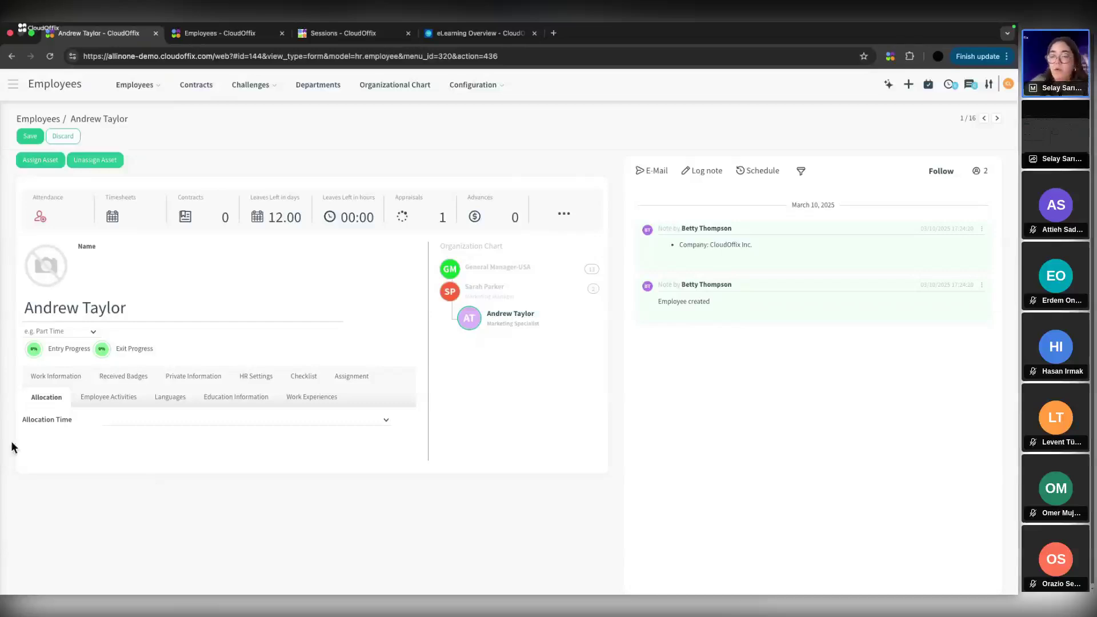
{"action": "left_click", "coordinate": [115, 425]}
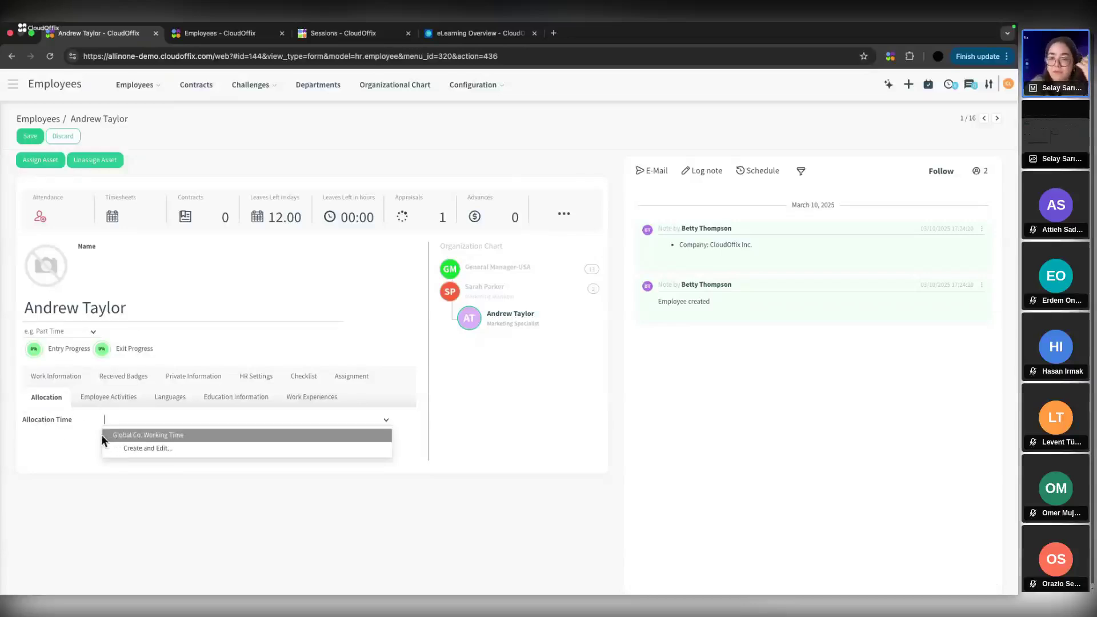
{"action": "left_click", "coordinate": [164, 523]}
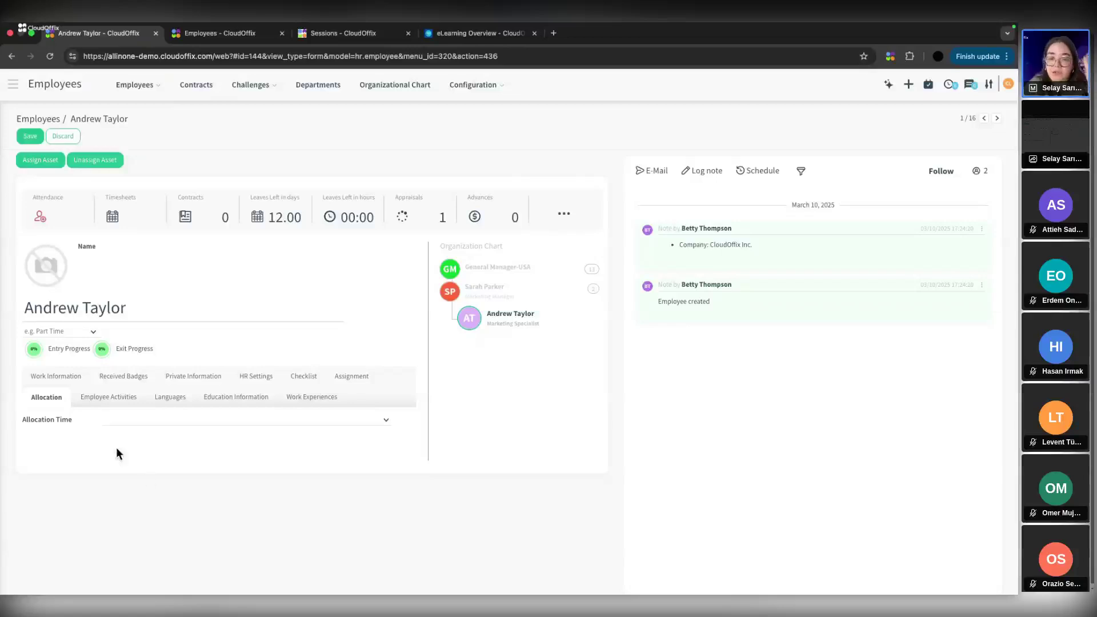
Add a Promotion line dated 01/15/2026 for the Marketing department to the employee's activities.
{"action": "left_click", "coordinate": [111, 396]}
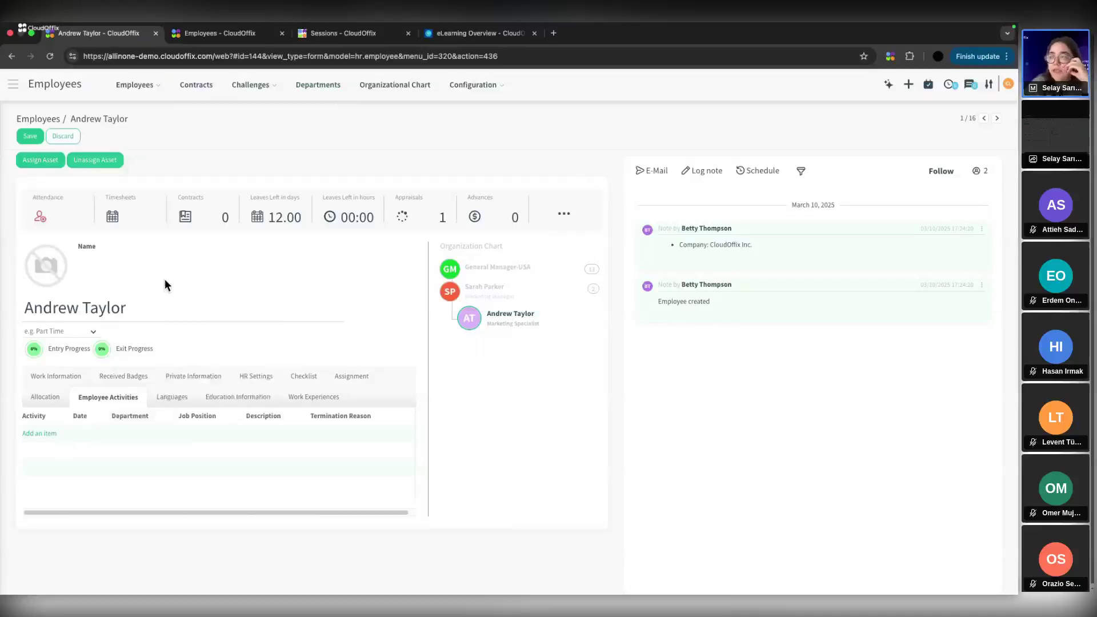
{"action": "left_click", "coordinate": [40, 433]}
{"action": "left_click", "coordinate": [49, 440]}
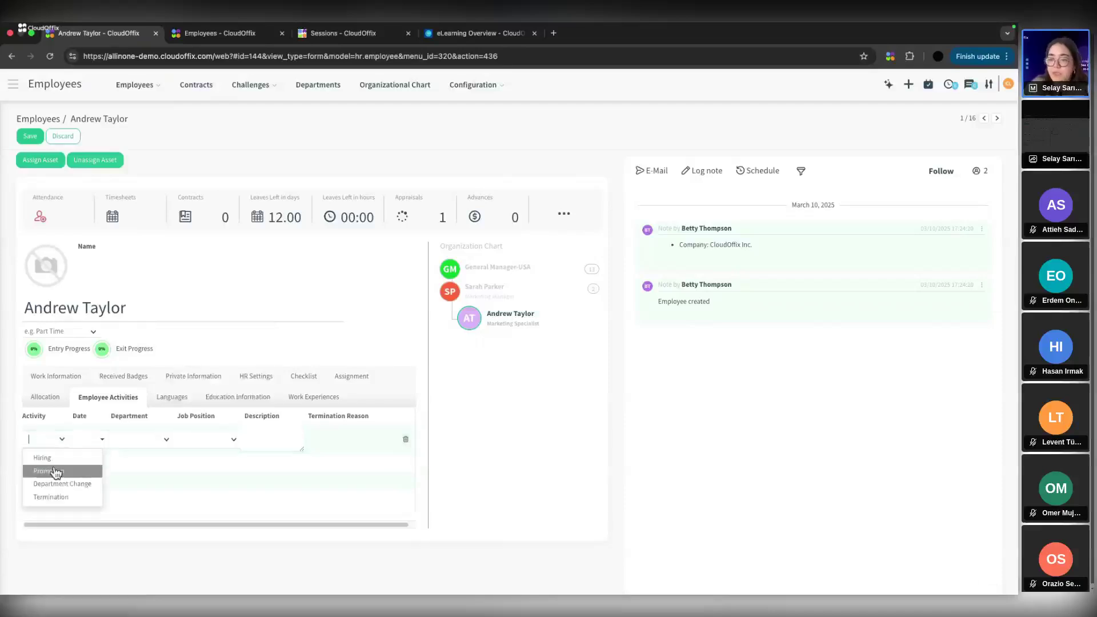
{"action": "left_click", "coordinate": [55, 473]}
{"action": "left_click", "coordinate": [86, 440]}
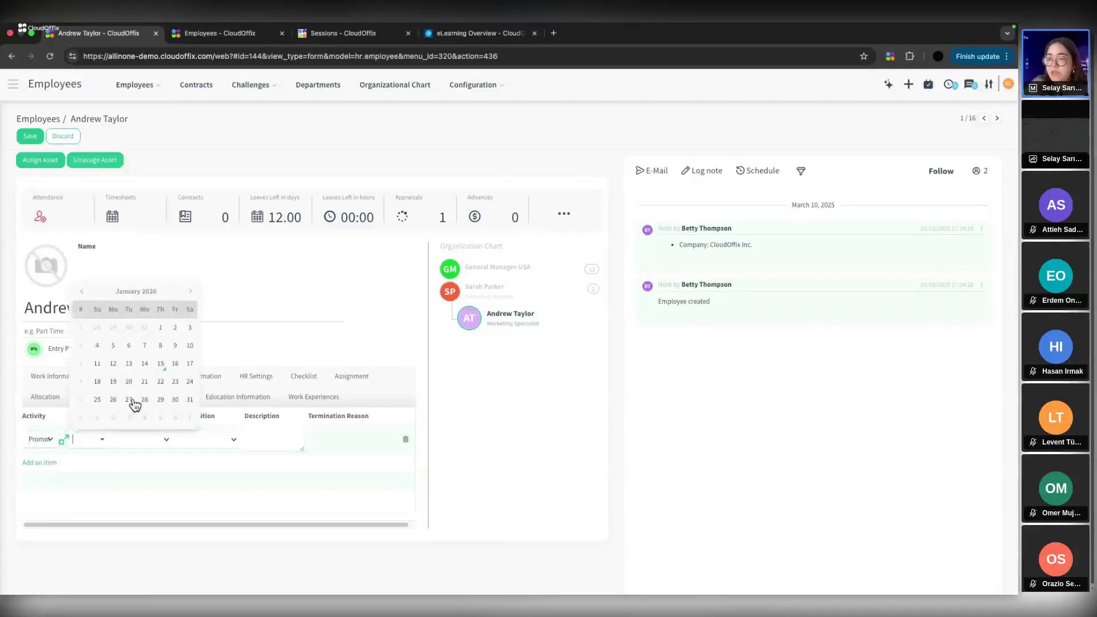
{"action": "left_click", "coordinate": [162, 363]}
{"action": "left_click", "coordinate": [135, 441]}
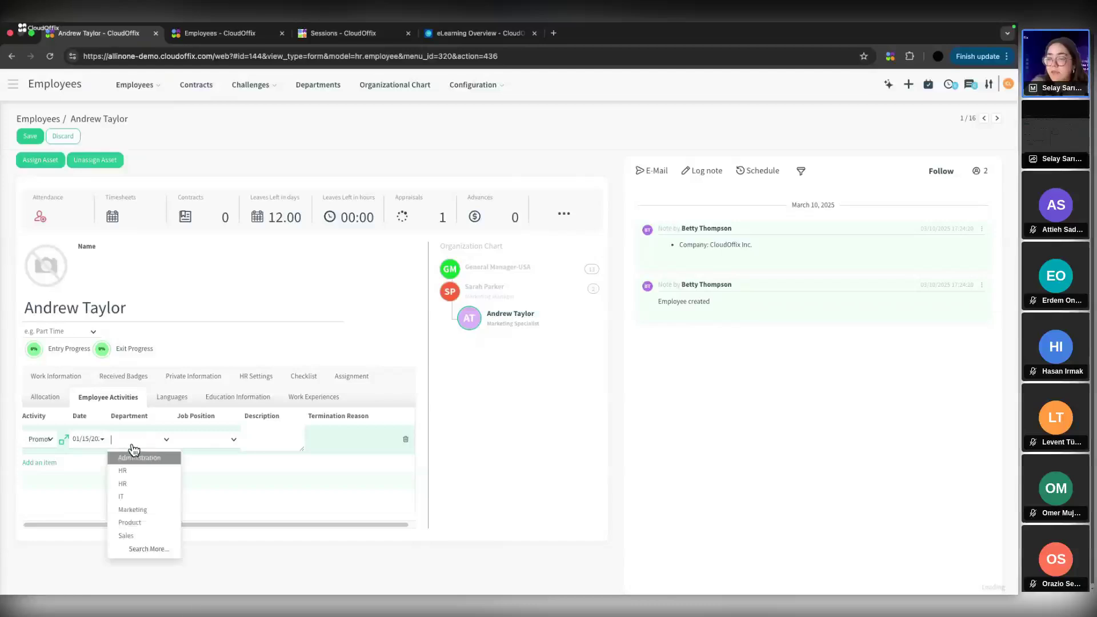
{"action": "left_click", "coordinate": [152, 509]}
Set the promotion line's job position to Marketing Manager and save the employee record.
{"action": "left_click", "coordinate": [209, 440]}
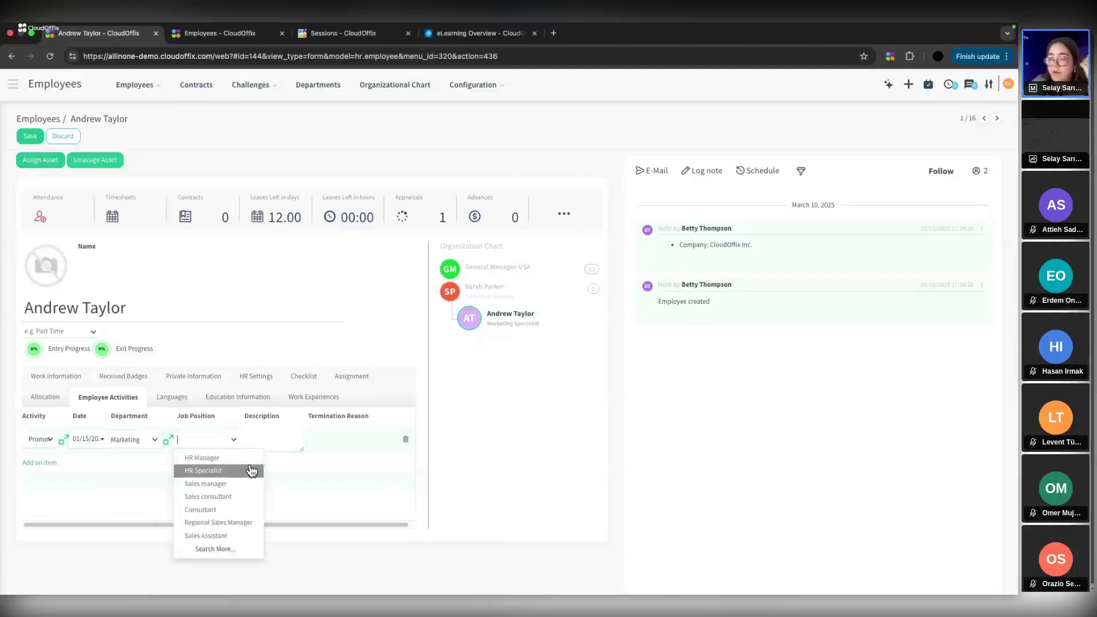
{"action": "type", "text": "Ma"}
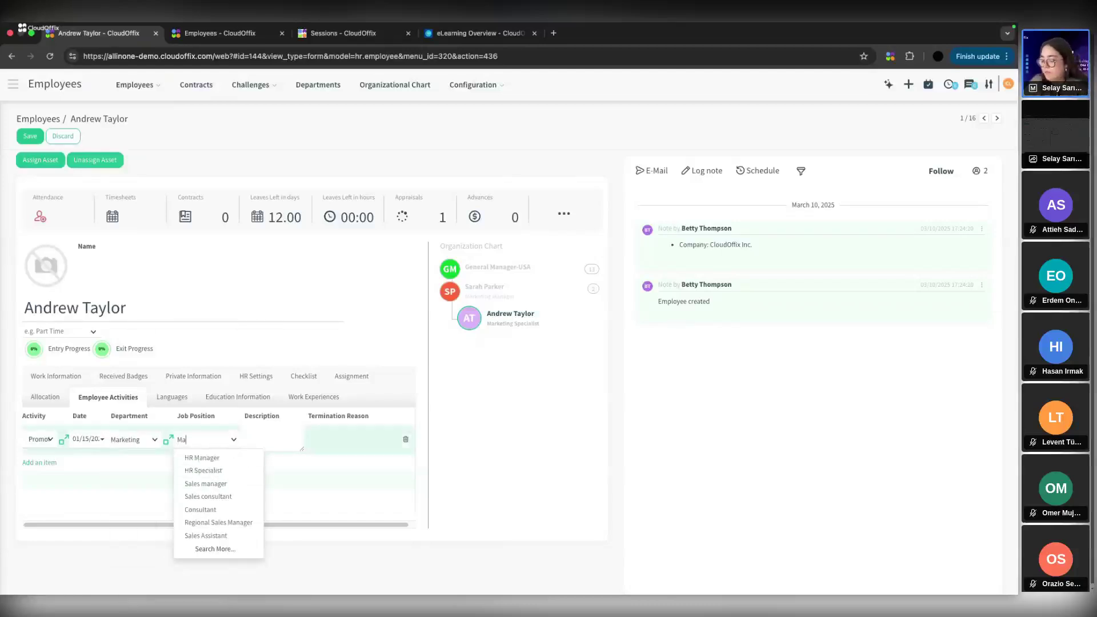
{"action": "type", "text": "rketing Ma"}
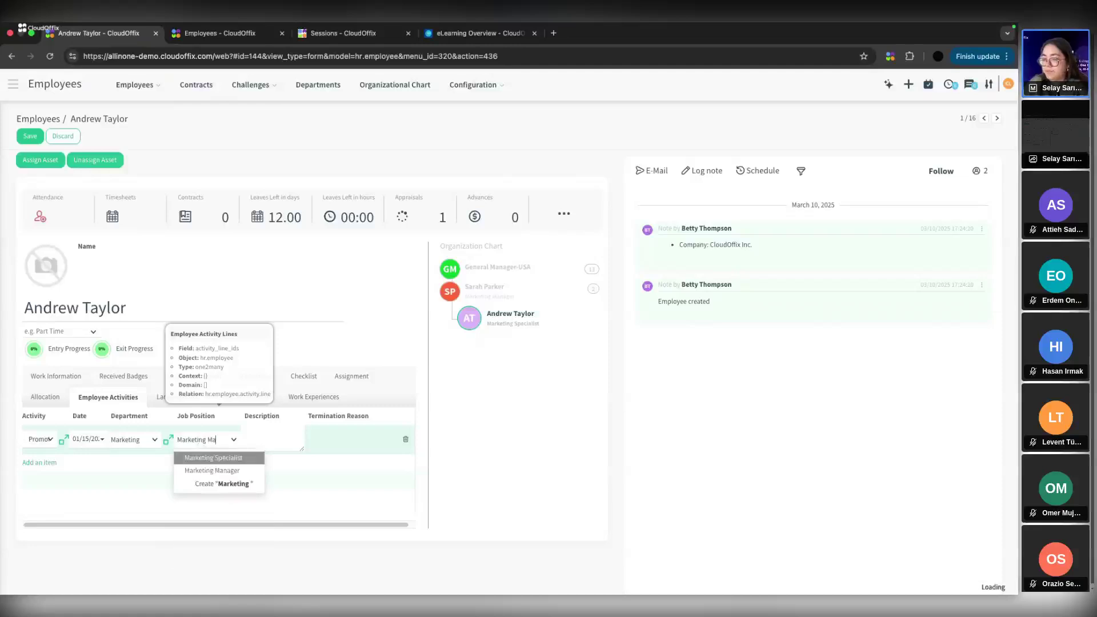
{"action": "left_click", "coordinate": [233, 470]}
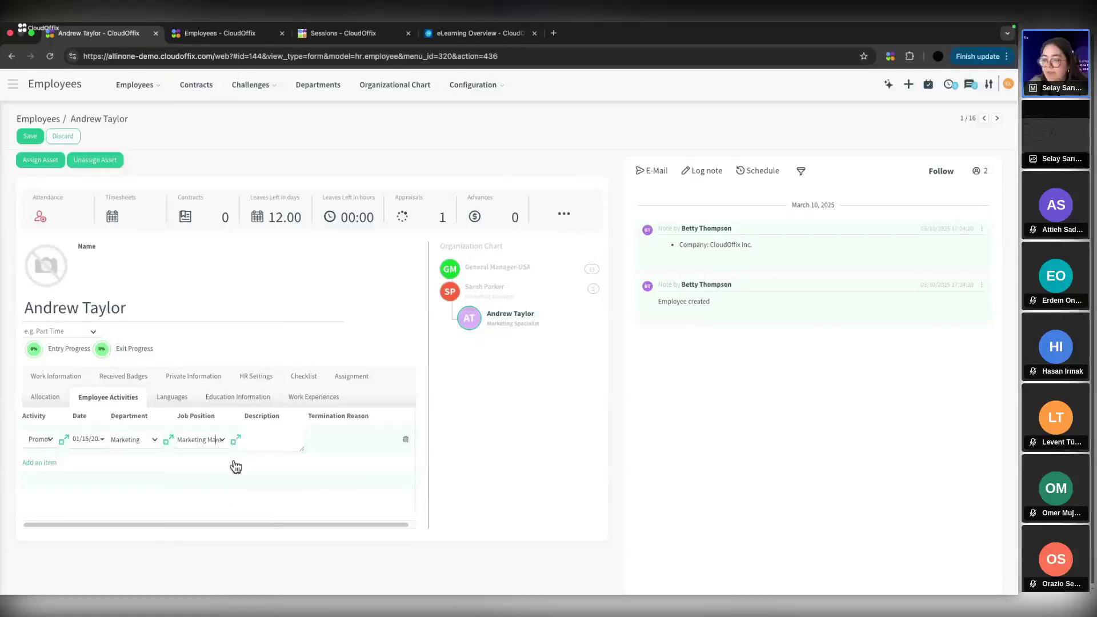
{"action": "left_click", "coordinate": [33, 137]}
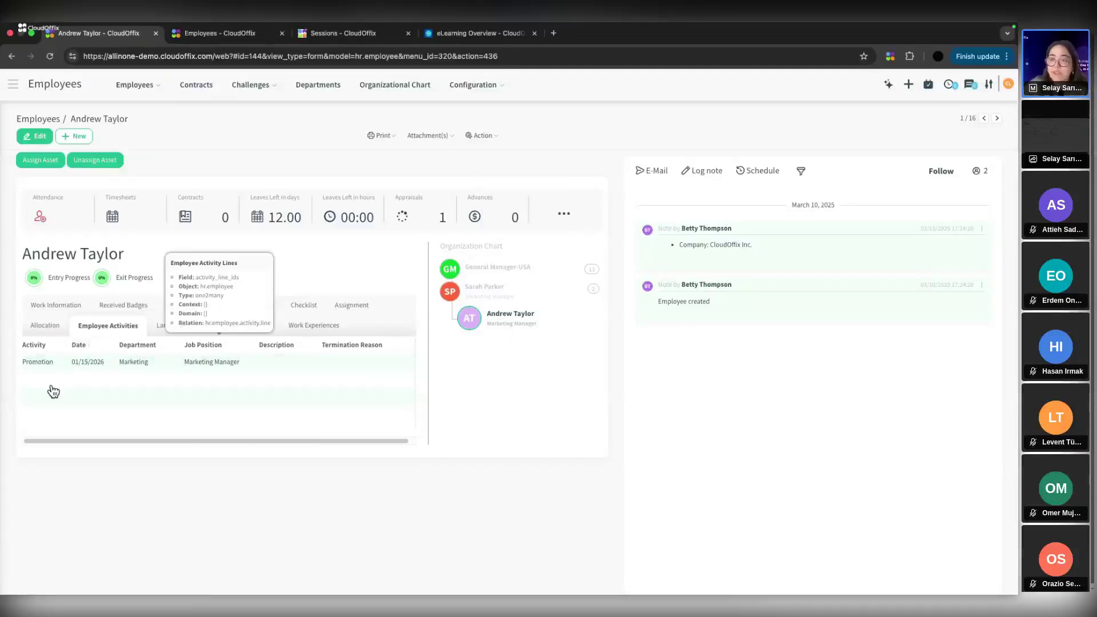
Show the employee's languages and education information, glancing at the related configuration entries.
{"action": "left_click", "coordinate": [473, 85]}
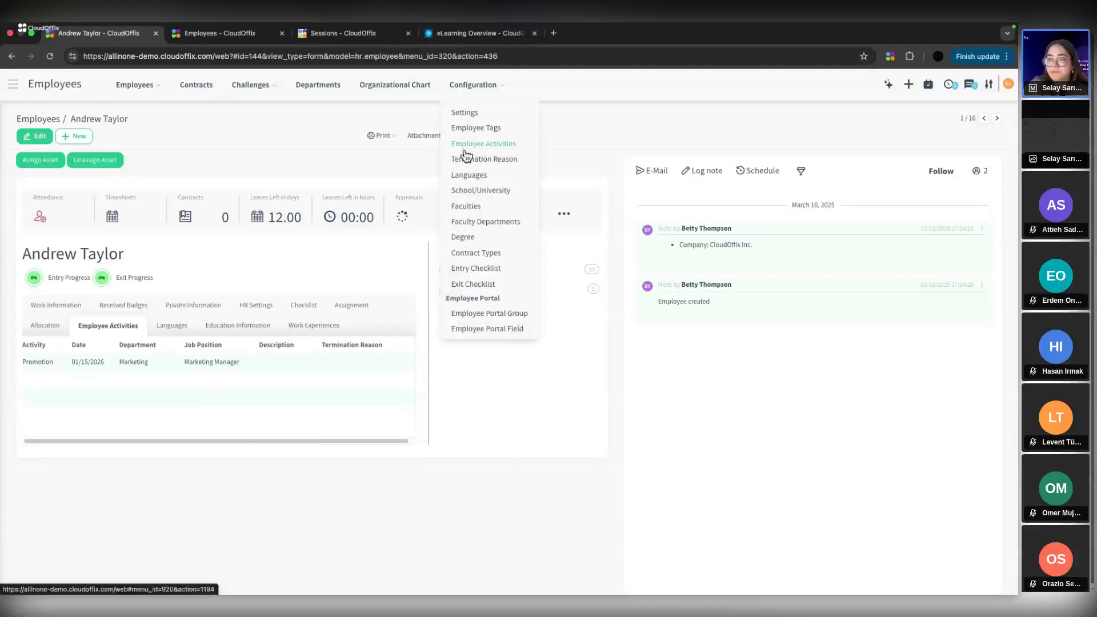
{"action": "left_click", "coordinate": [184, 326]}
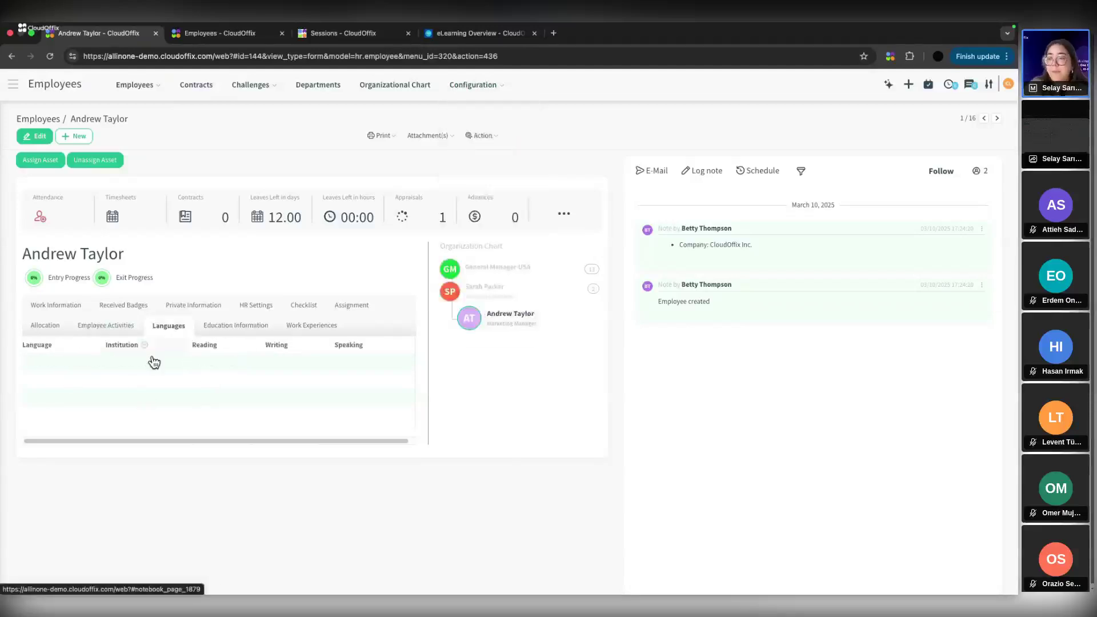
{"action": "left_click", "coordinate": [473, 84]}
{"action": "left_click", "coordinate": [260, 161]}
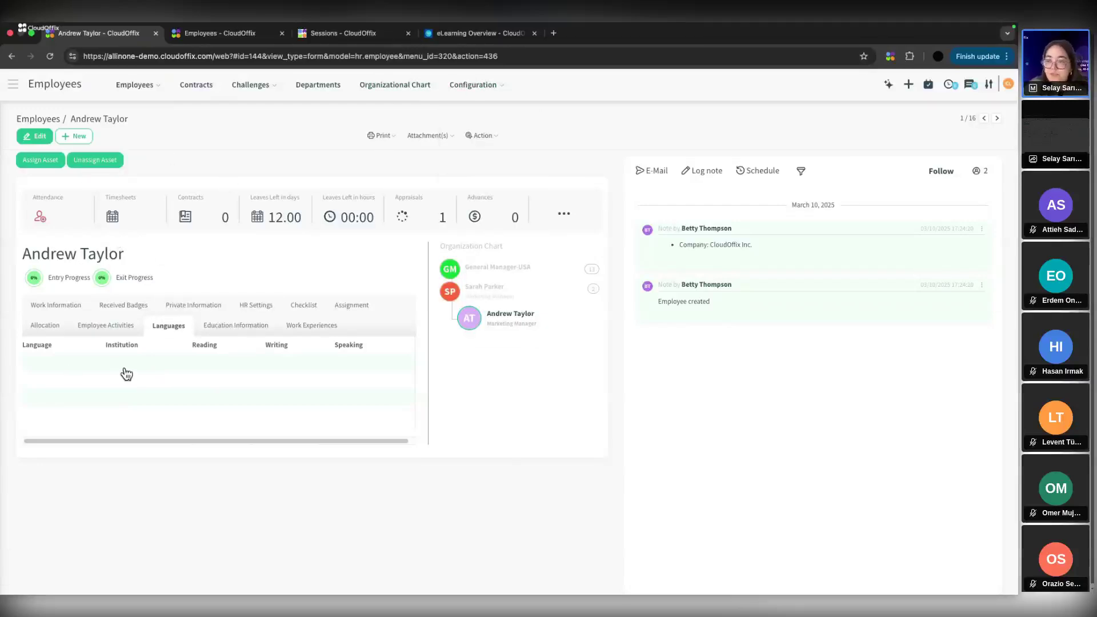
{"action": "left_click", "coordinate": [228, 323]}
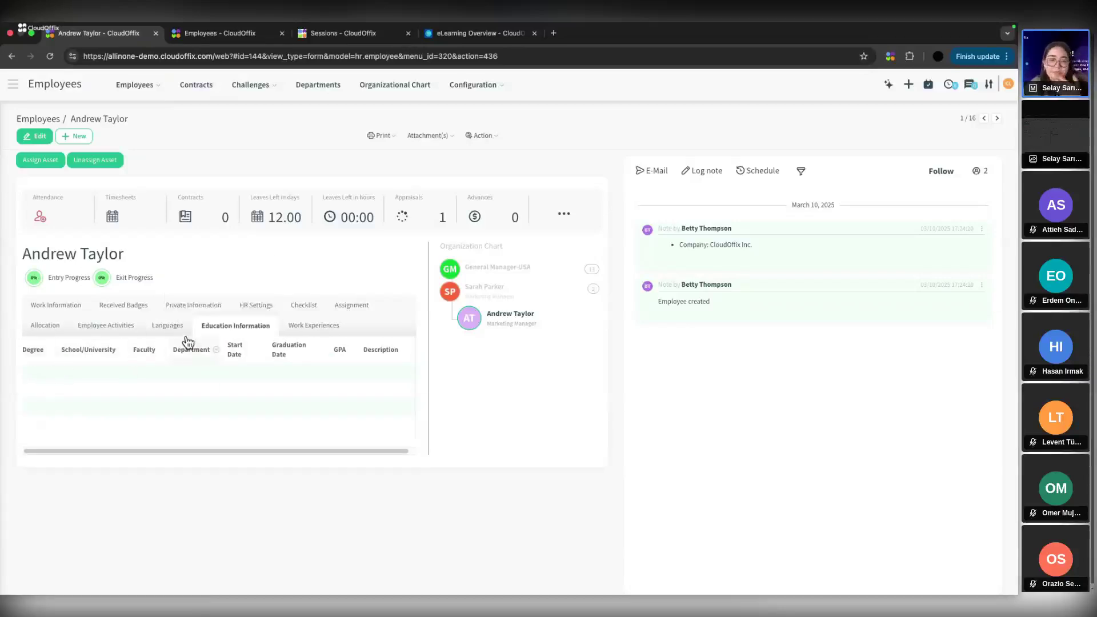
Start a line in the employee's work experiences, view its Termination Reason choices, and discard the line.
{"action": "left_click", "coordinate": [331, 329]}
{"action": "left_click", "coordinate": [26, 137]}
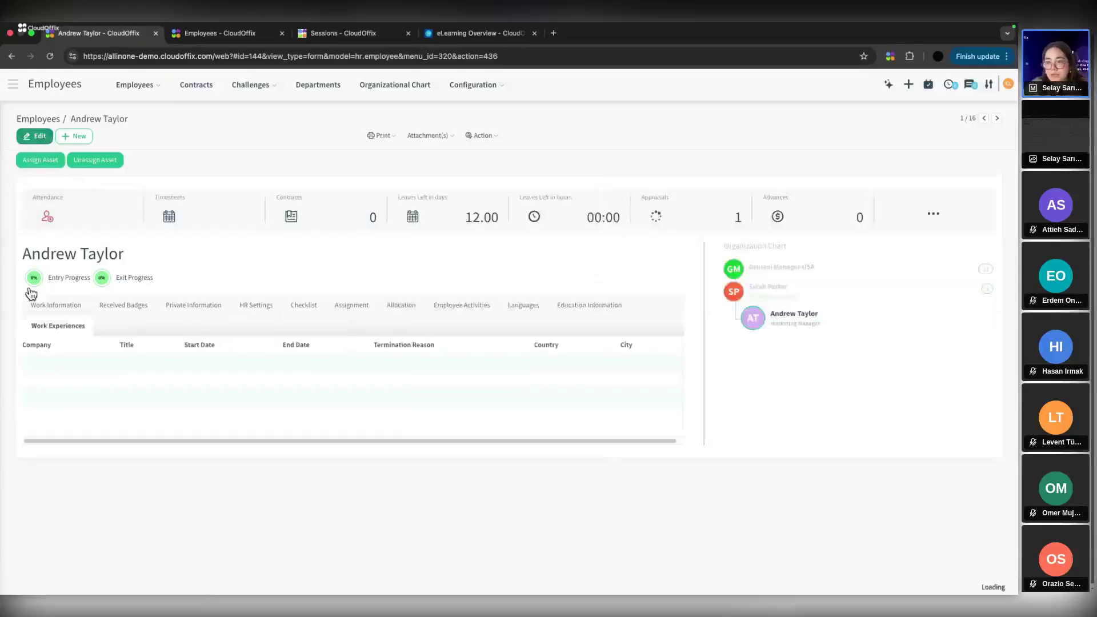
{"action": "left_click", "coordinate": [45, 452]}
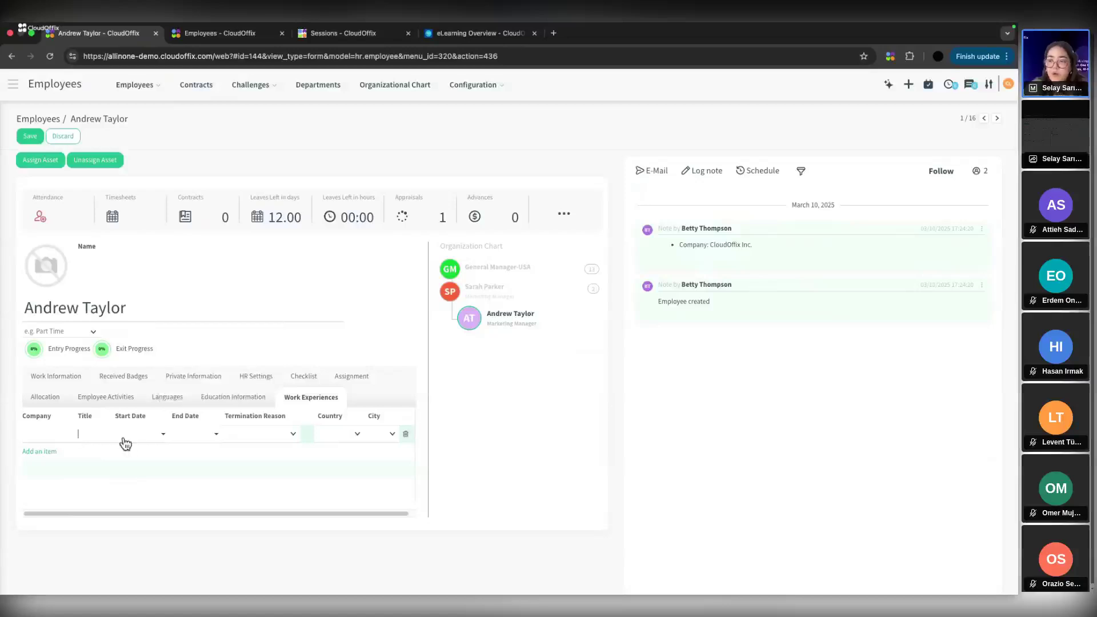
{"action": "left_click", "coordinate": [80, 433]}
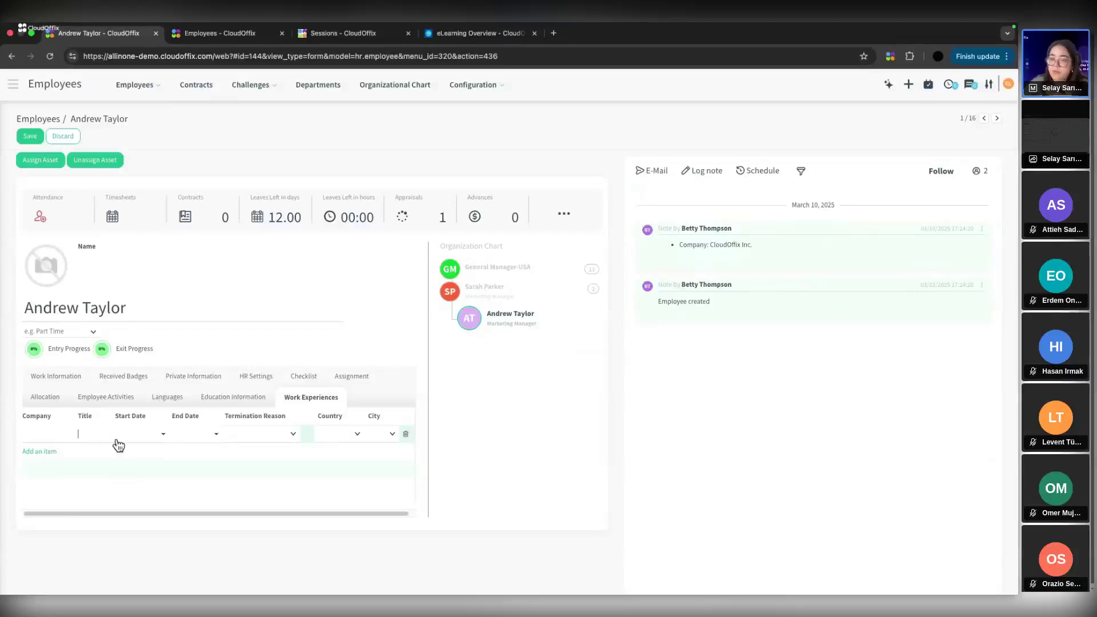
{"action": "left_click", "coordinate": [279, 435]}
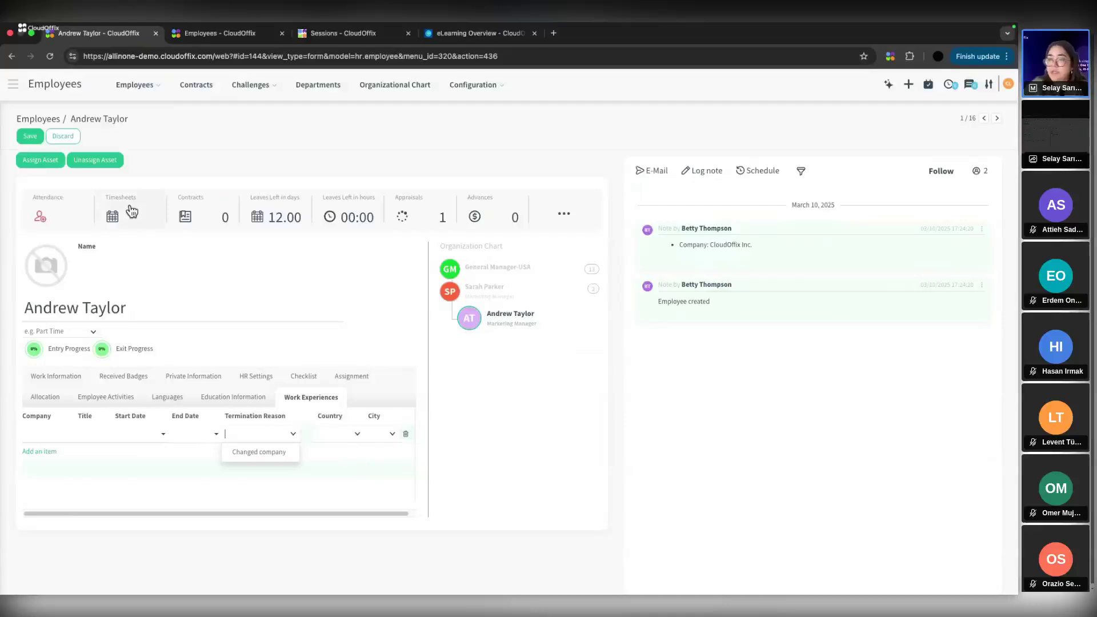
{"action": "left_click", "coordinate": [63, 136]}
{"action": "left_click", "coordinate": [346, 138]}
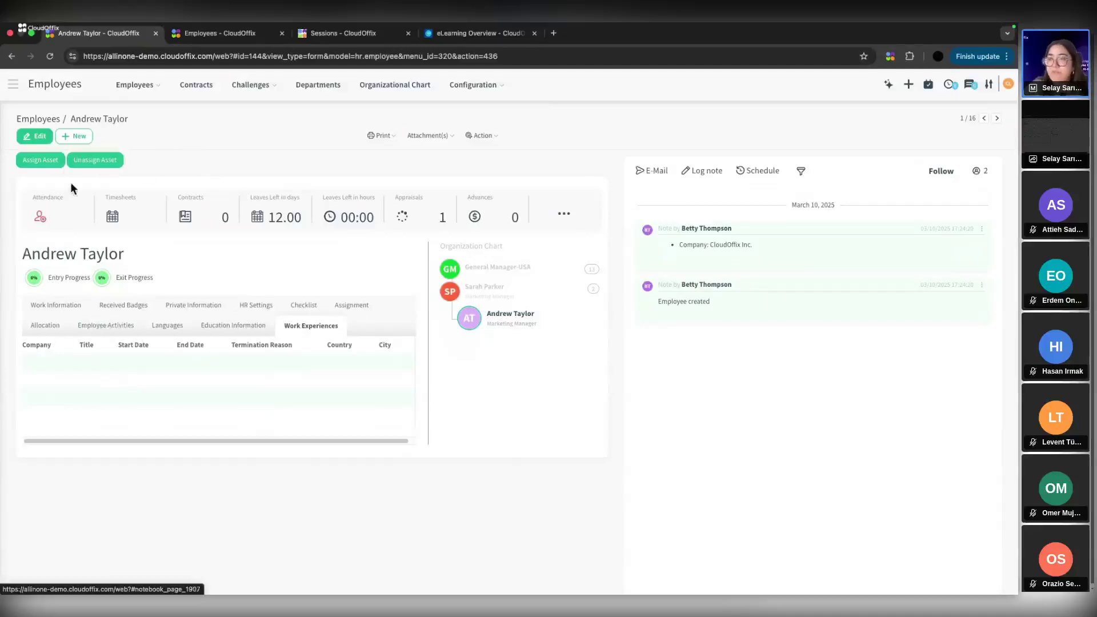
Assign the Logitech Keyboard asset Keyboard - 1 to the employee with the option Assign to employee and create form.
{"action": "left_click", "coordinate": [48, 162]}
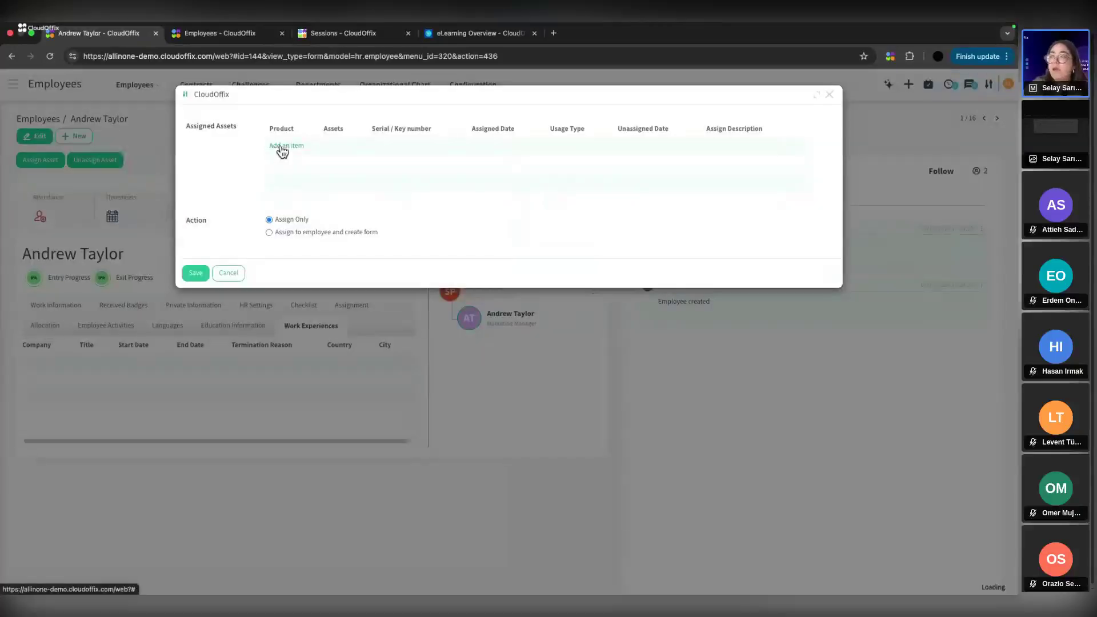
{"action": "left_click", "coordinate": [284, 148]}
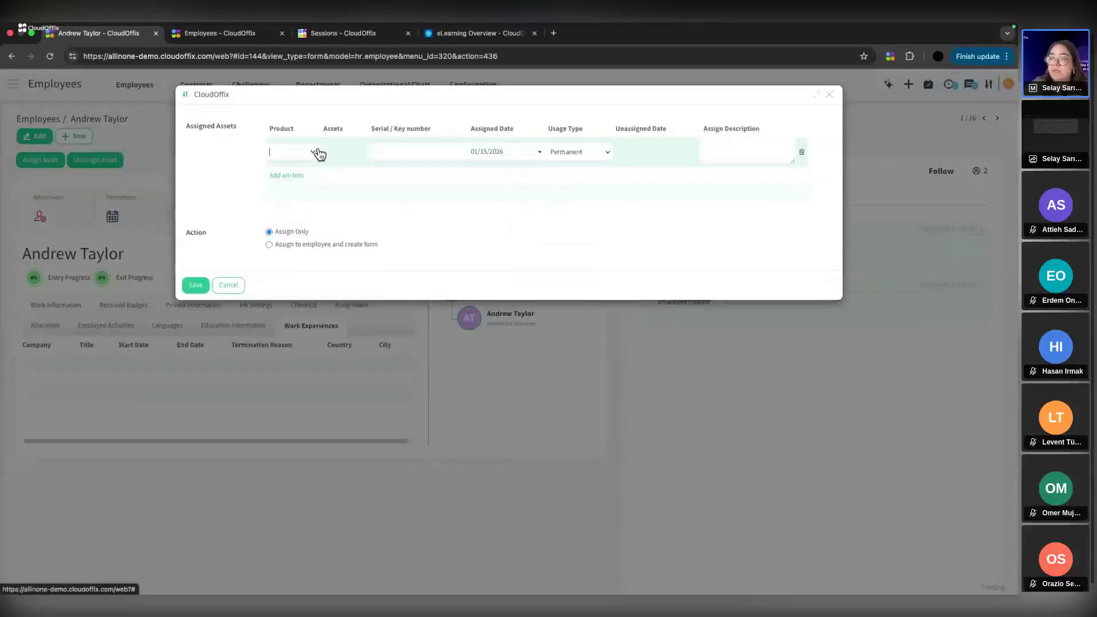
{"action": "left_click", "coordinate": [317, 153]}
{"action": "left_click", "coordinate": [306, 171]}
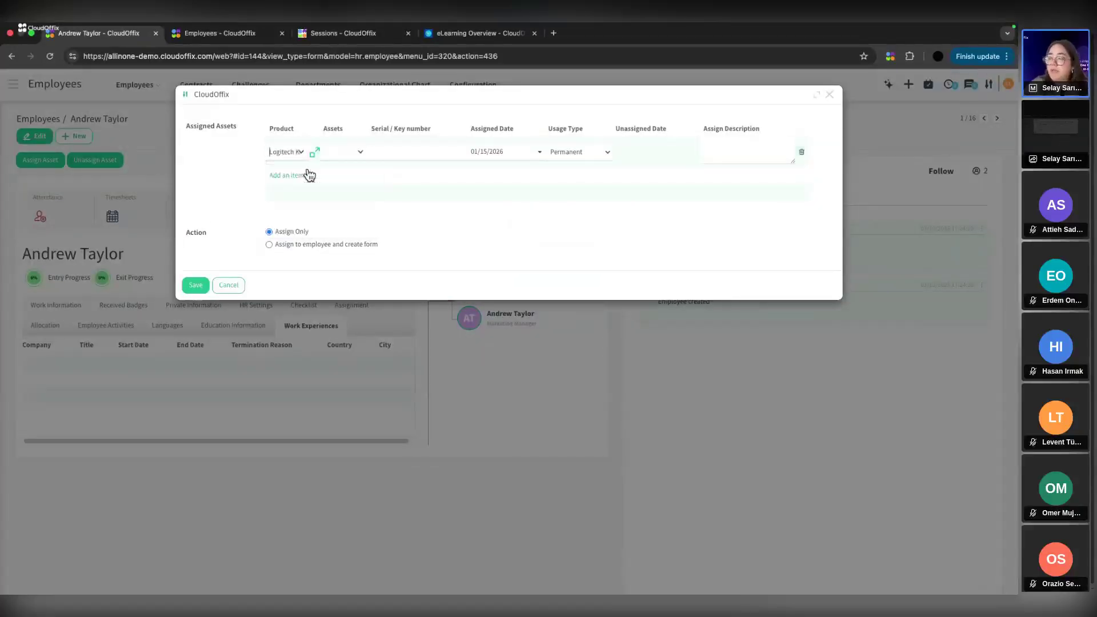
{"action": "left_click", "coordinate": [352, 153]}
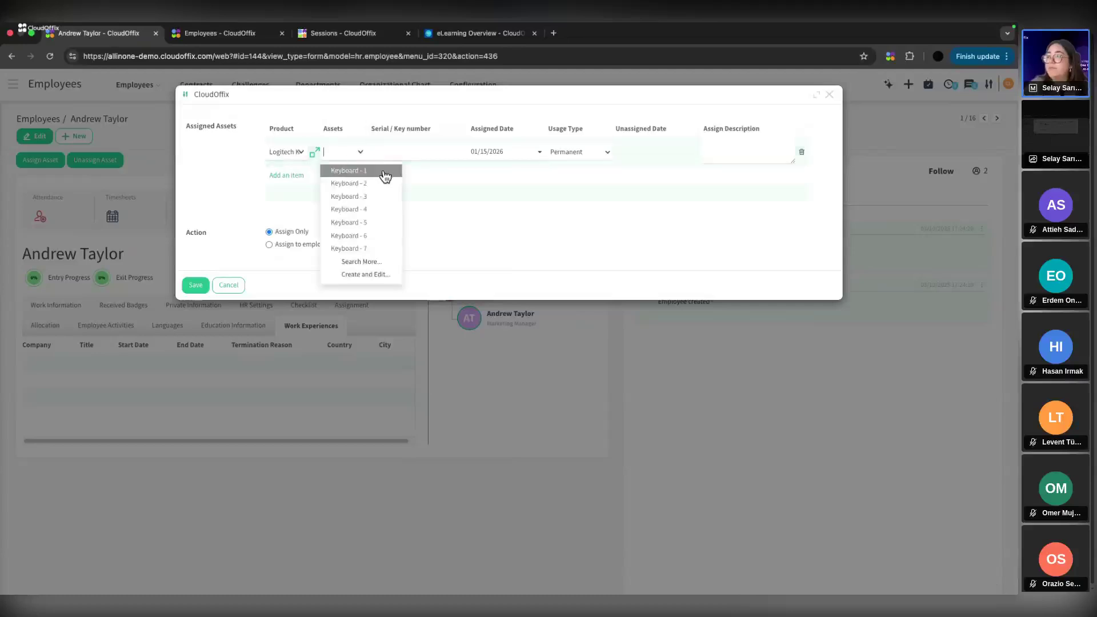
{"action": "left_click", "coordinate": [385, 172]}
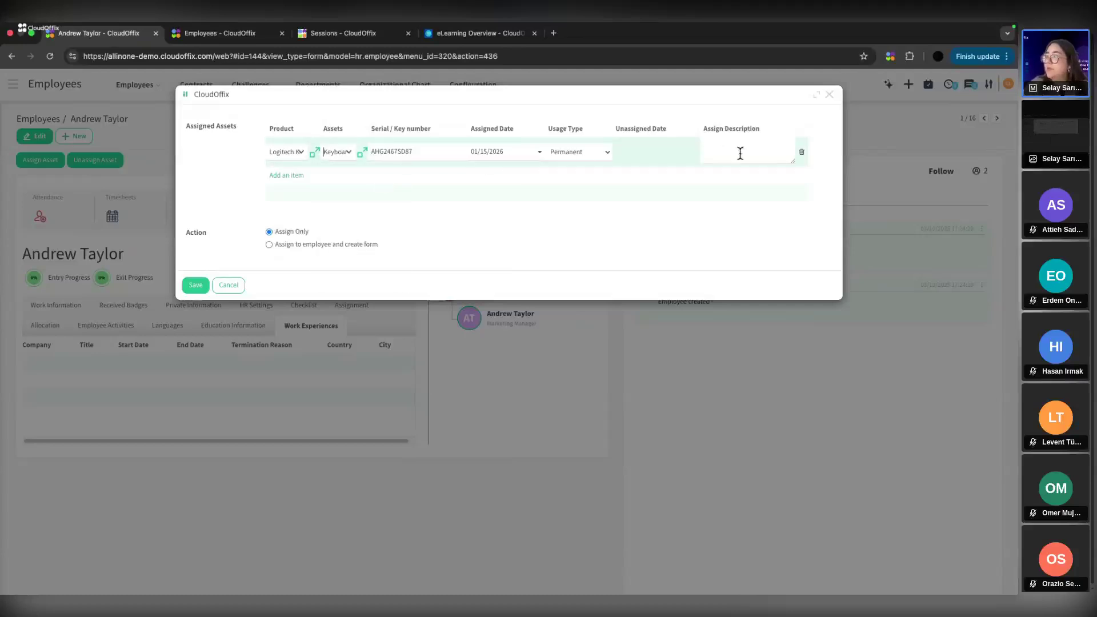
{"action": "left_click", "coordinate": [324, 246]}
{"action": "left_click", "coordinate": [194, 273]}
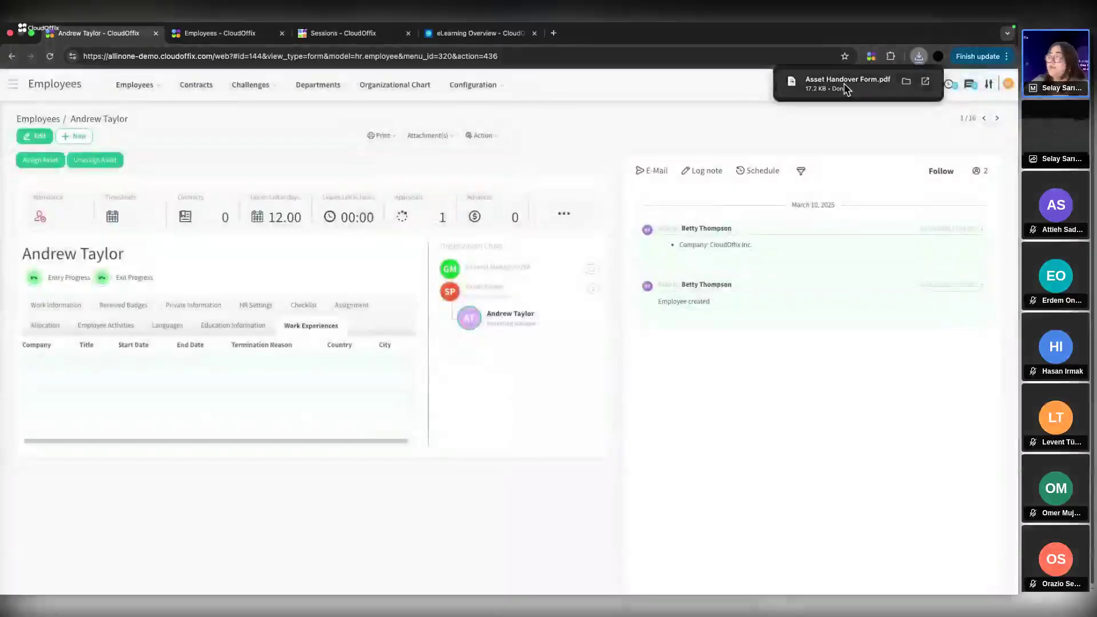
Open the downloaded Asset Handover Form.pdf, review its contents, and return to the employee record.
{"action": "left_click", "coordinate": [845, 89]}
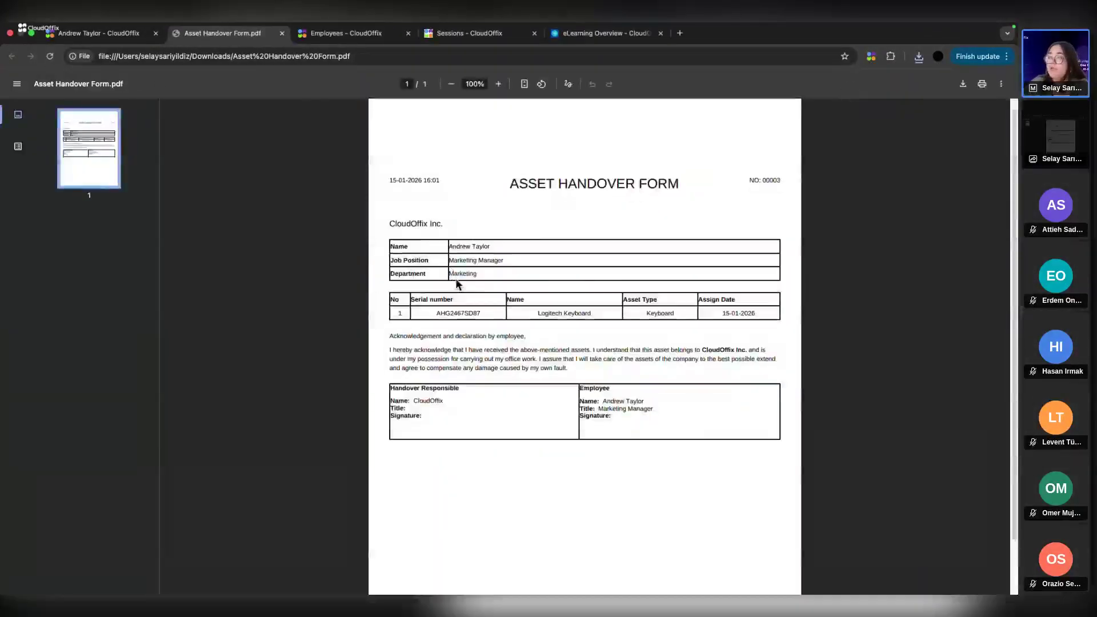
{"action": "scroll", "coordinate": [434, 306], "scroll_direction": "down", "scroll_amount": 1}
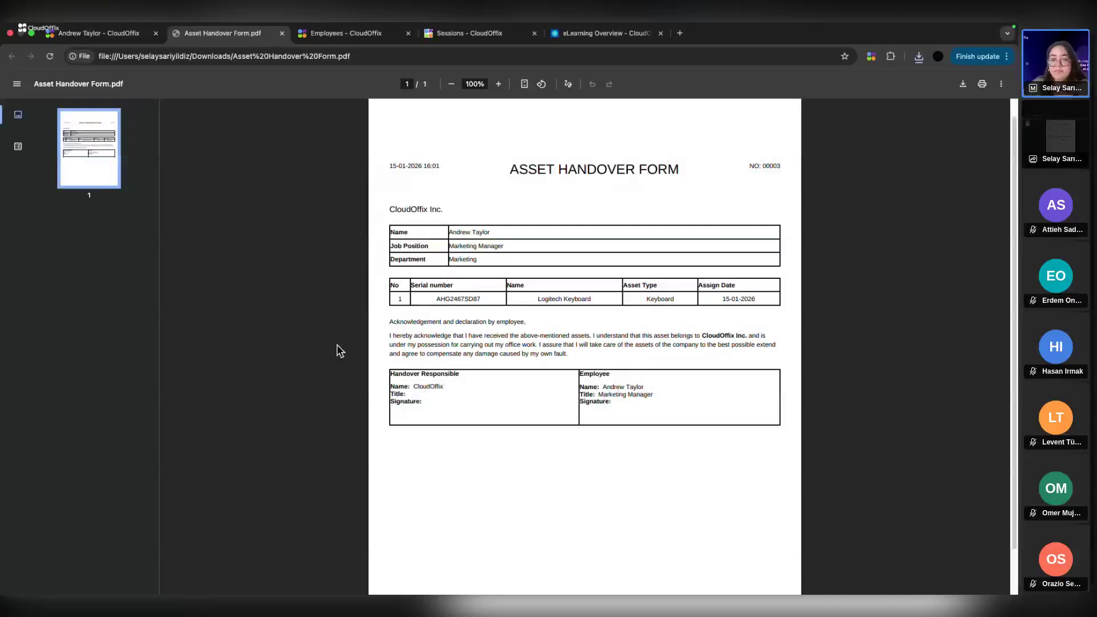
{"action": "mouse_move", "coordinate": [184, 29]}
{"action": "left_click", "coordinate": [86, 44]}
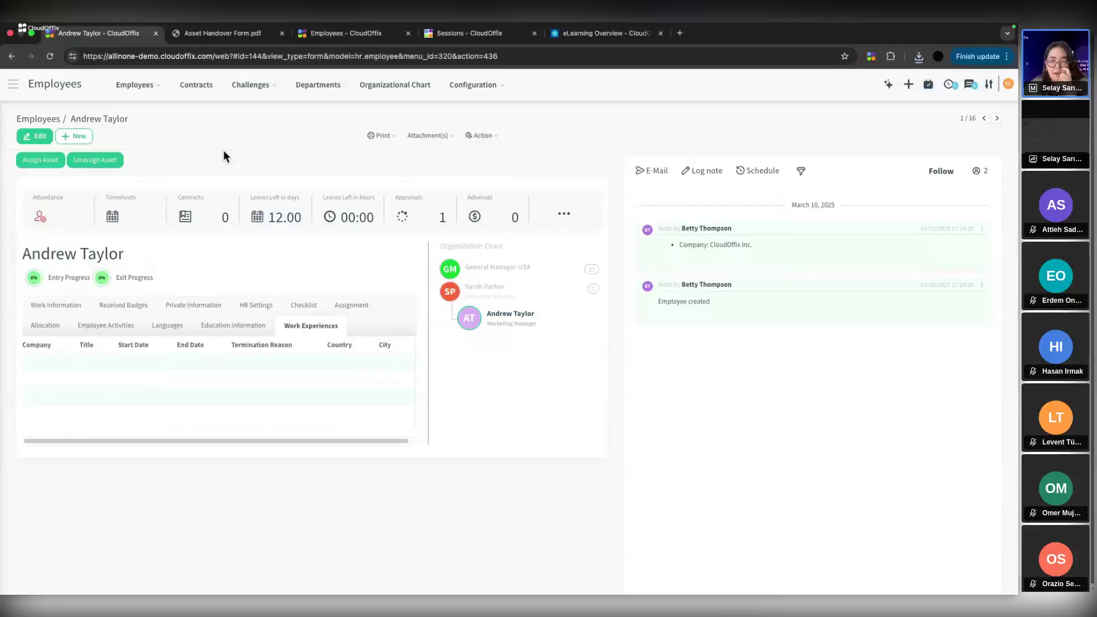
{"action": "left_click", "coordinate": [136, 85]}
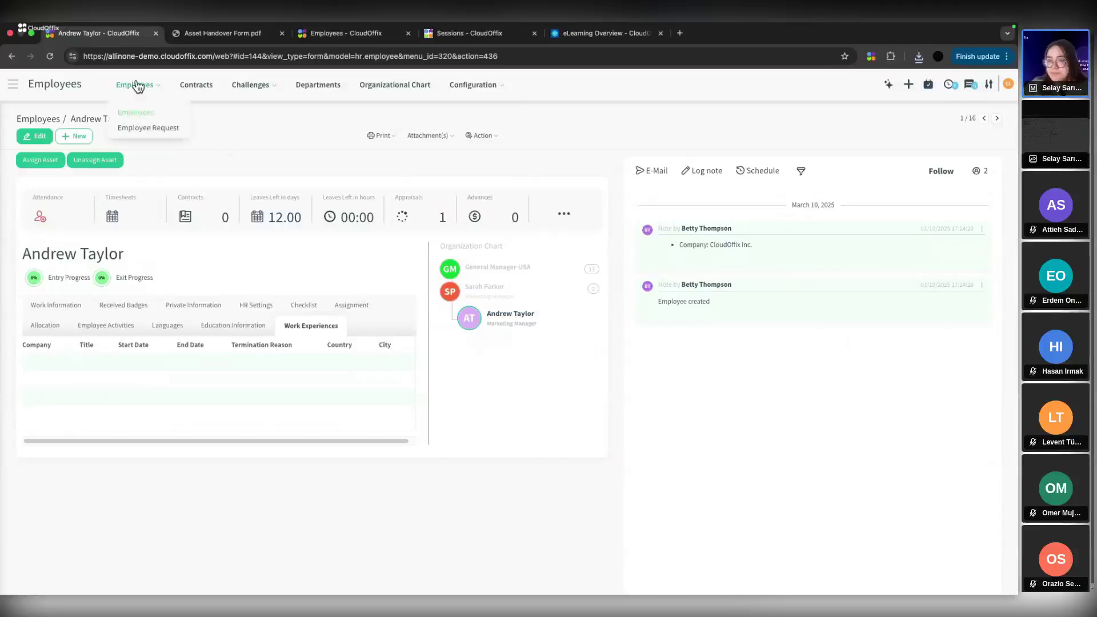
{"action": "left_click", "coordinate": [264, 148]}
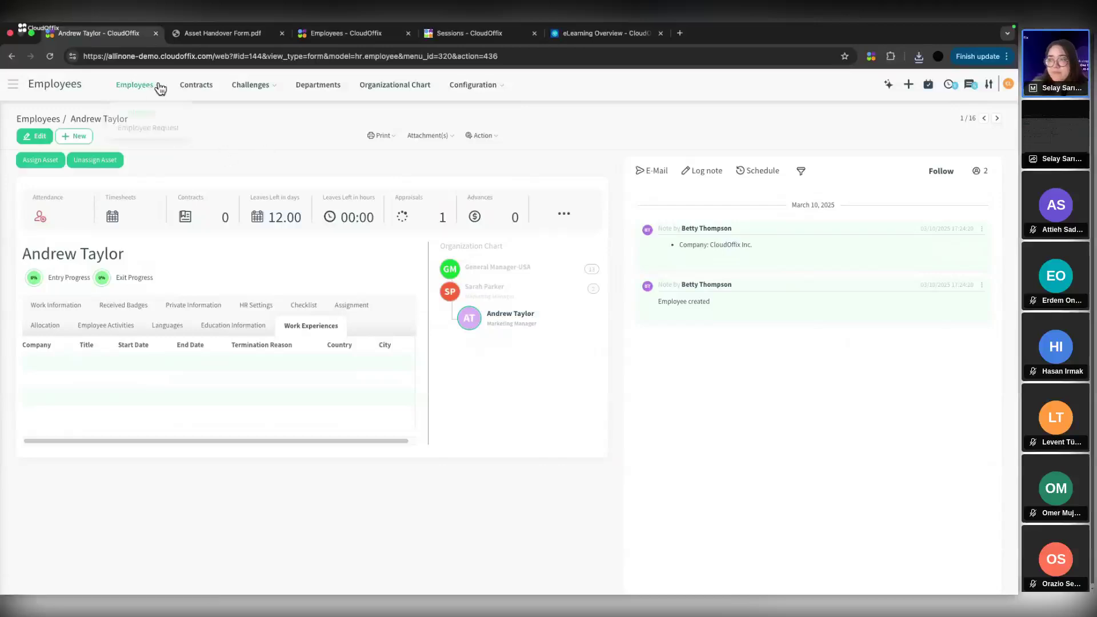
{"action": "left_click", "coordinate": [155, 85]}
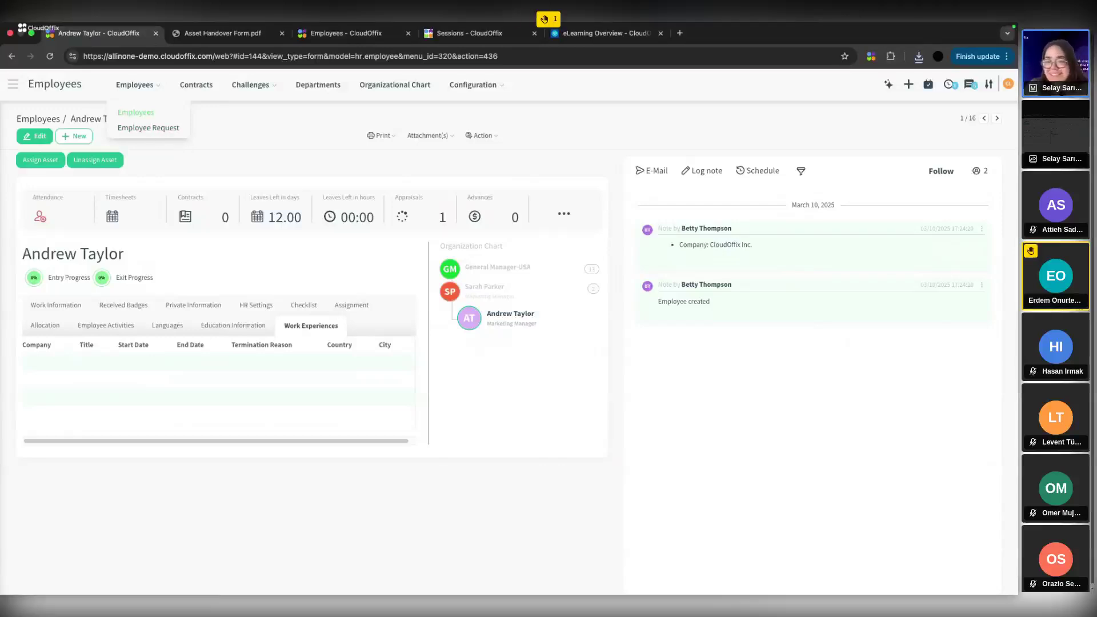
{"action": "left_click", "coordinate": [275, 137]}
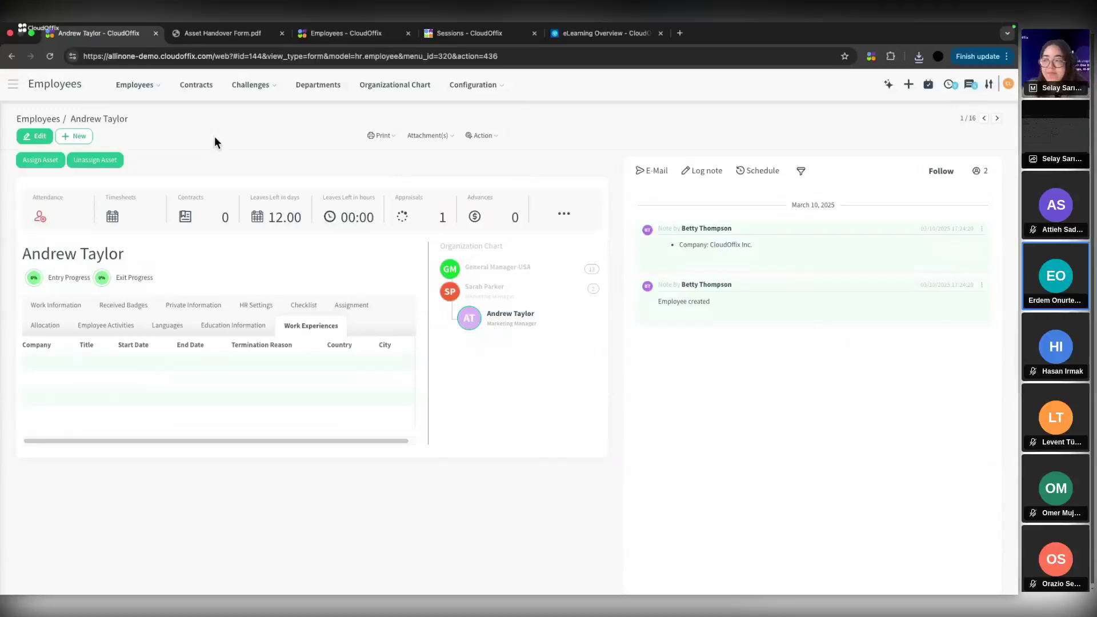
View the Standard 40 Hours/Week schedule from the employee's work information in edit mode, and discard without changes.
{"action": "left_click", "coordinate": [32, 140]}
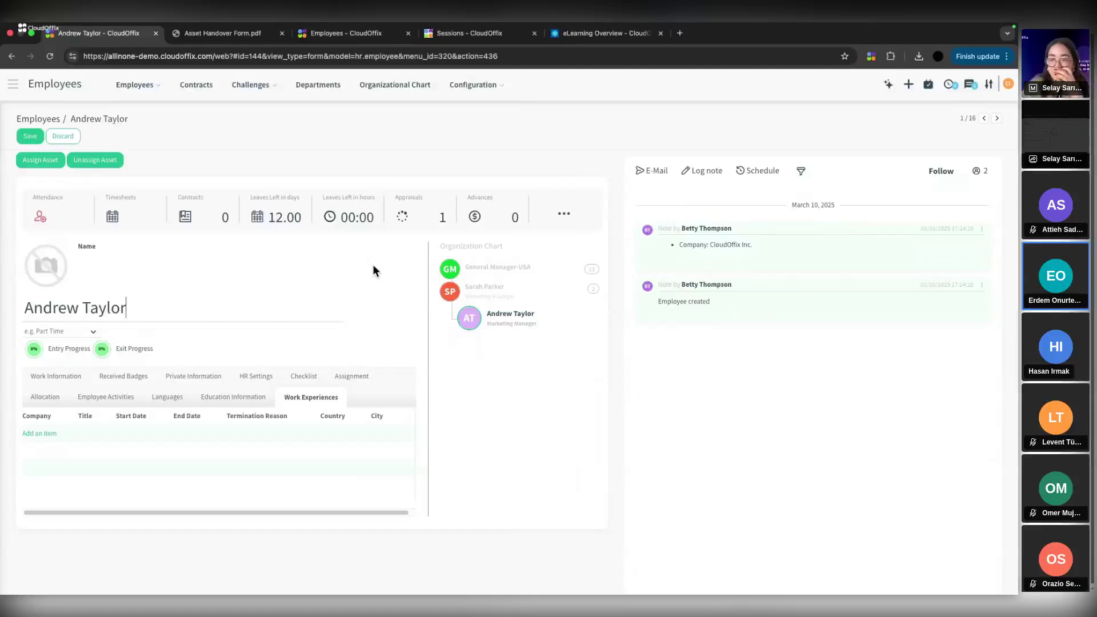
{"action": "left_click", "coordinate": [58, 375]}
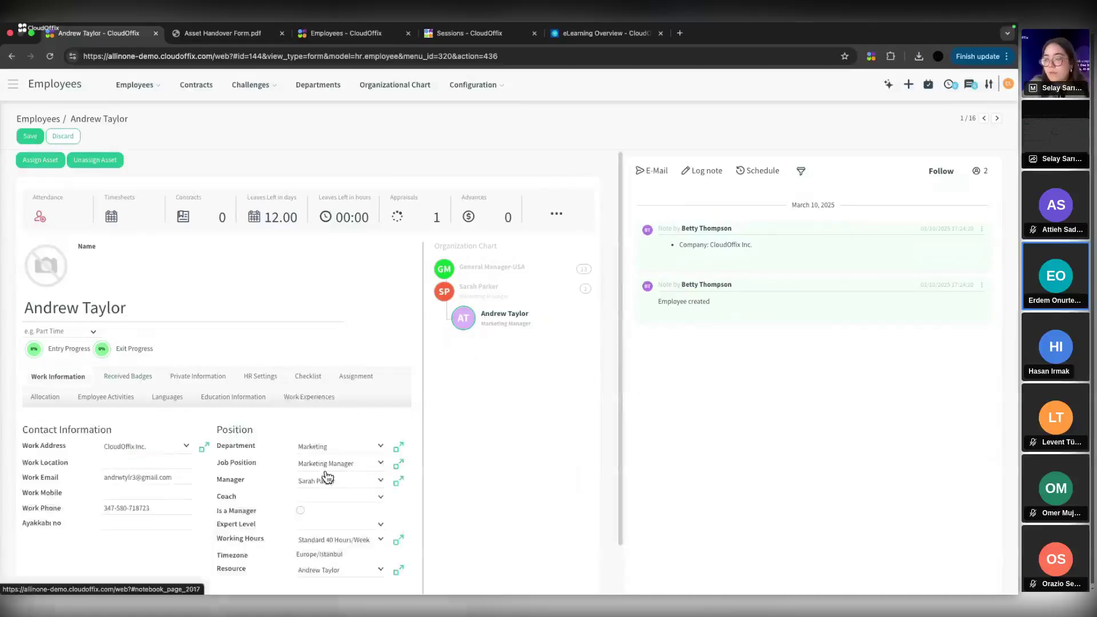
{"action": "scroll", "coordinate": [325, 485], "scroll_direction": "down", "scroll_amount": 1}
{"action": "left_click", "coordinate": [398, 487]}
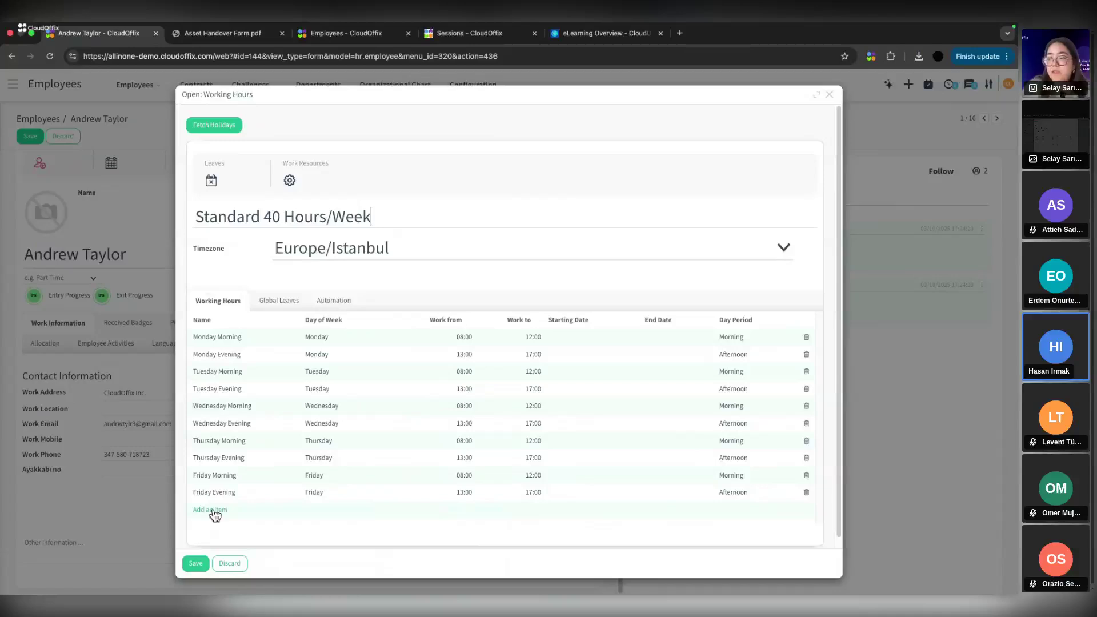
{"action": "left_click", "coordinate": [229, 565]}
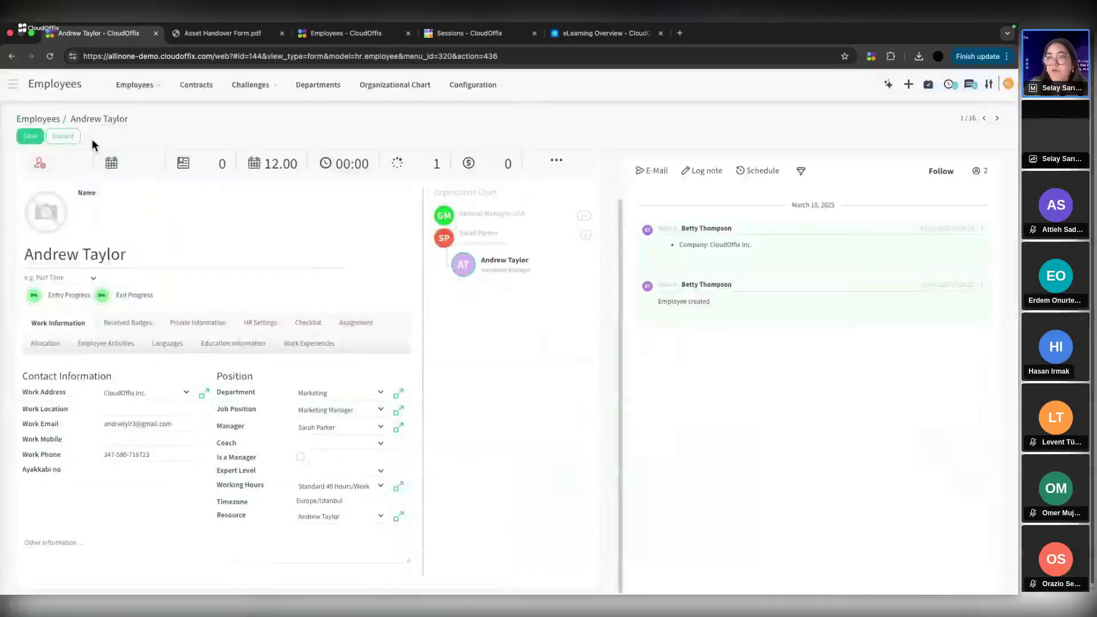
{"action": "left_click", "coordinate": [63, 136]}
Show the Company Working Hours setting in the Employees settings and return to the employees overview.
{"action": "left_click", "coordinate": [501, 87]}
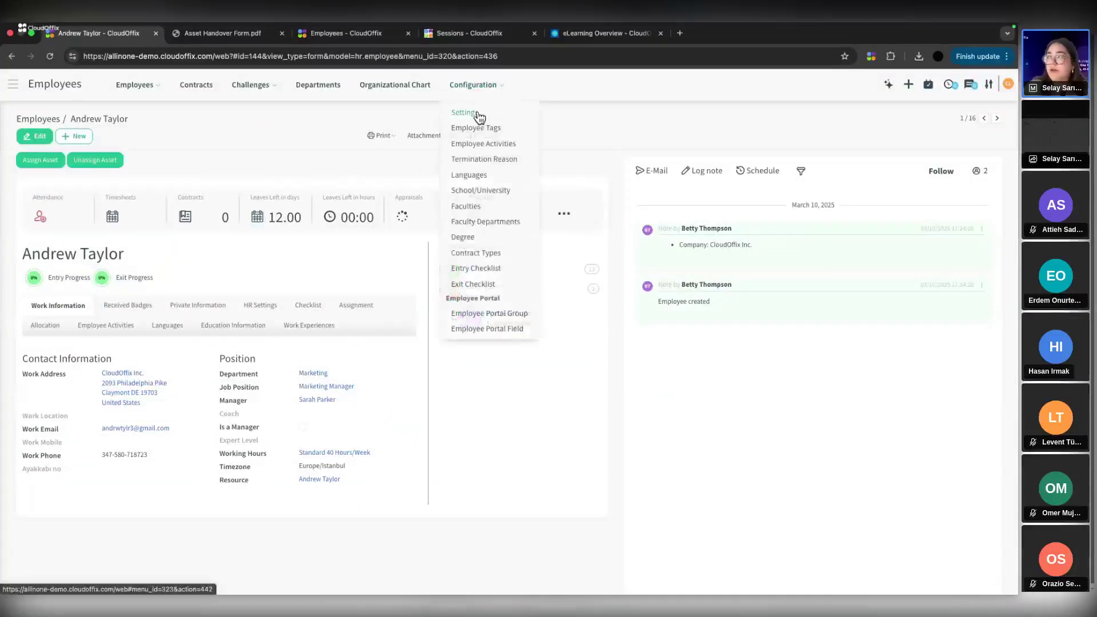
{"action": "left_click", "coordinate": [477, 113]}
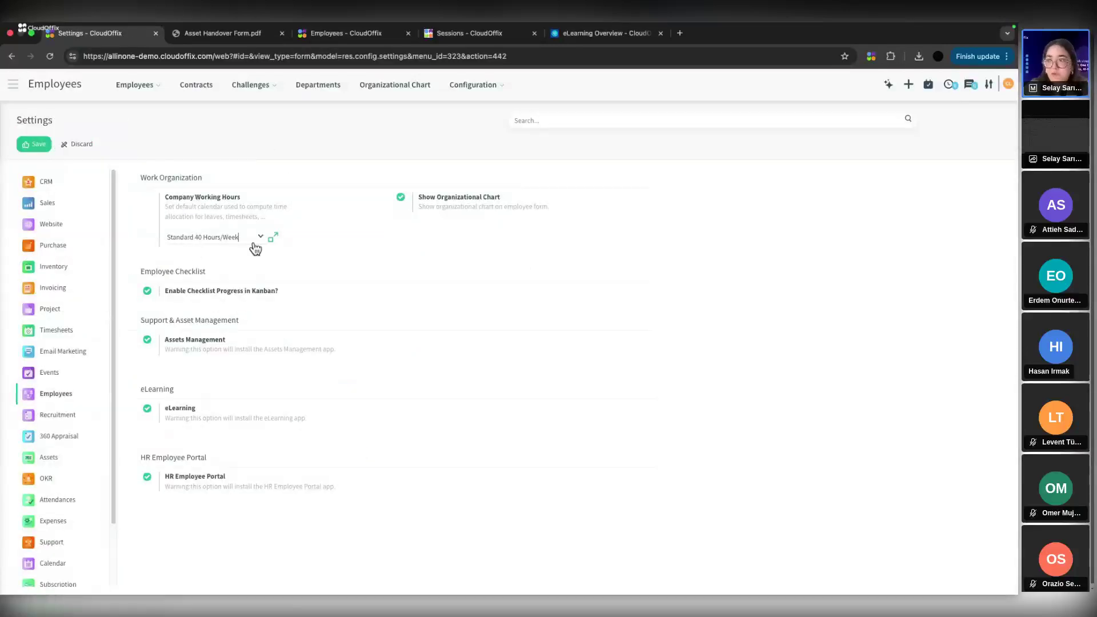
{"action": "left_click", "coordinate": [123, 91]}
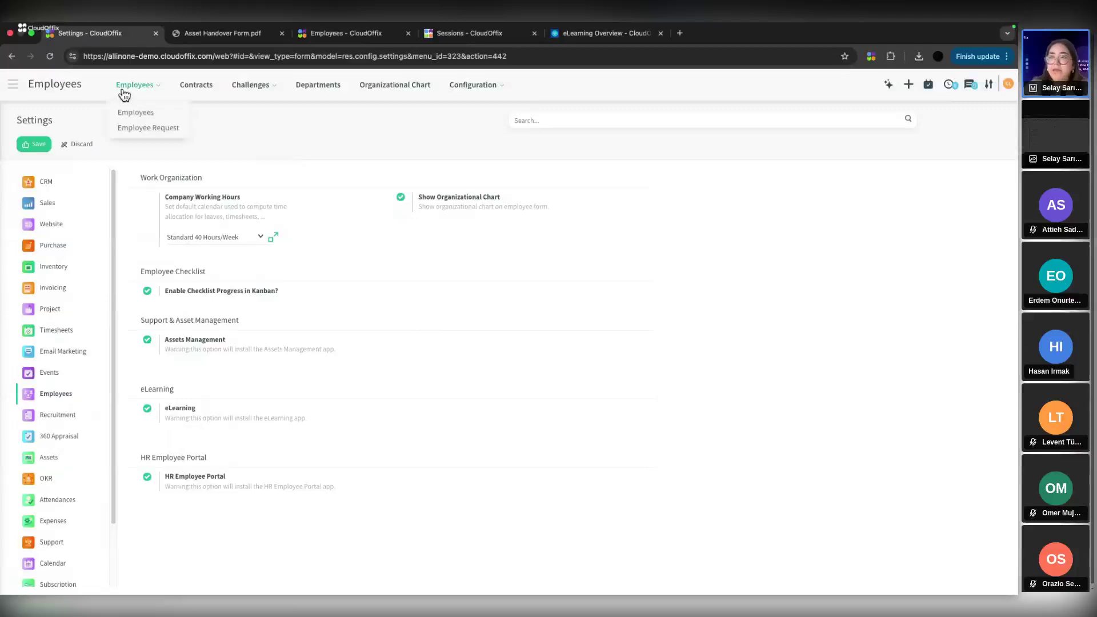
{"action": "left_click", "coordinate": [158, 118]}
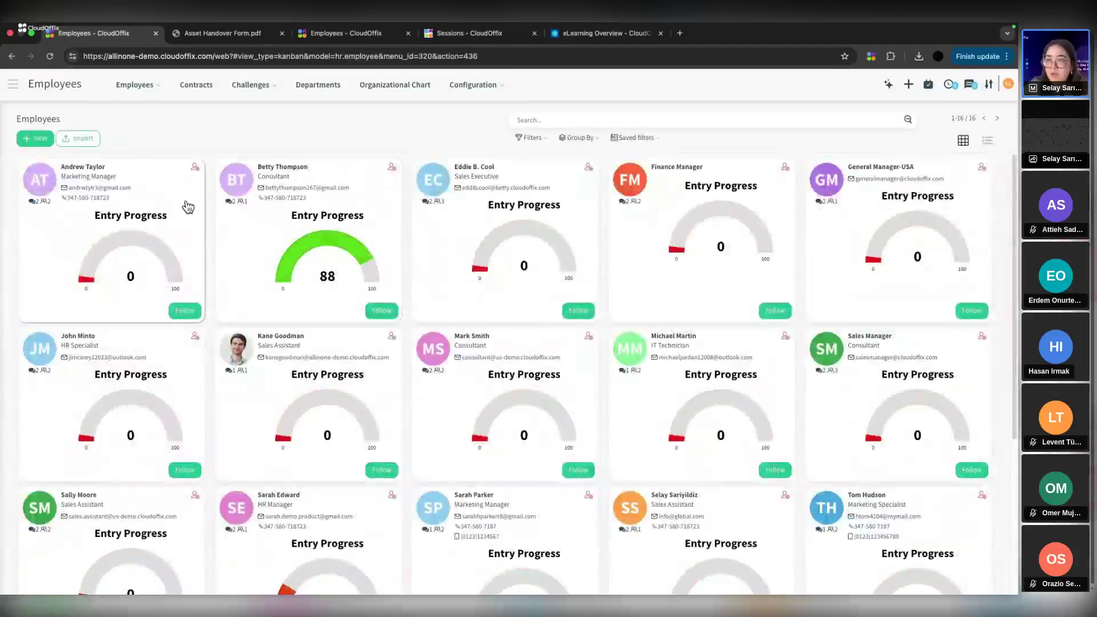
Set the Friday Evening end time to 15:00 in the marketing manager's Standard 40 Hours/Week schedule, and discard the schedule and record edits.
{"action": "left_click", "coordinate": [183, 205]}
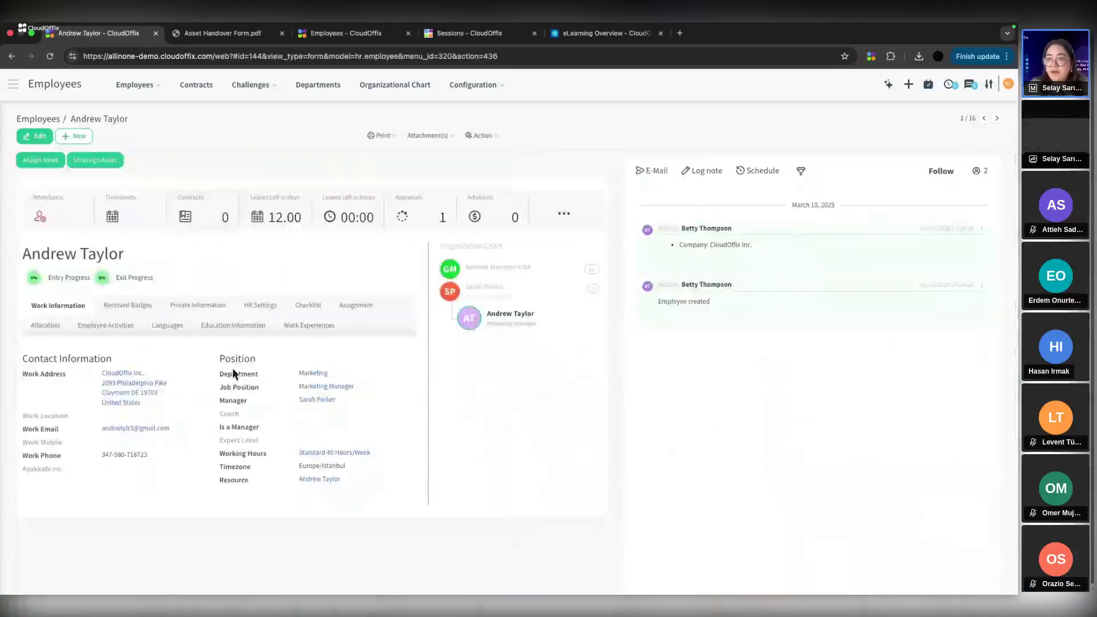
{"action": "left_click", "coordinate": [35, 136]}
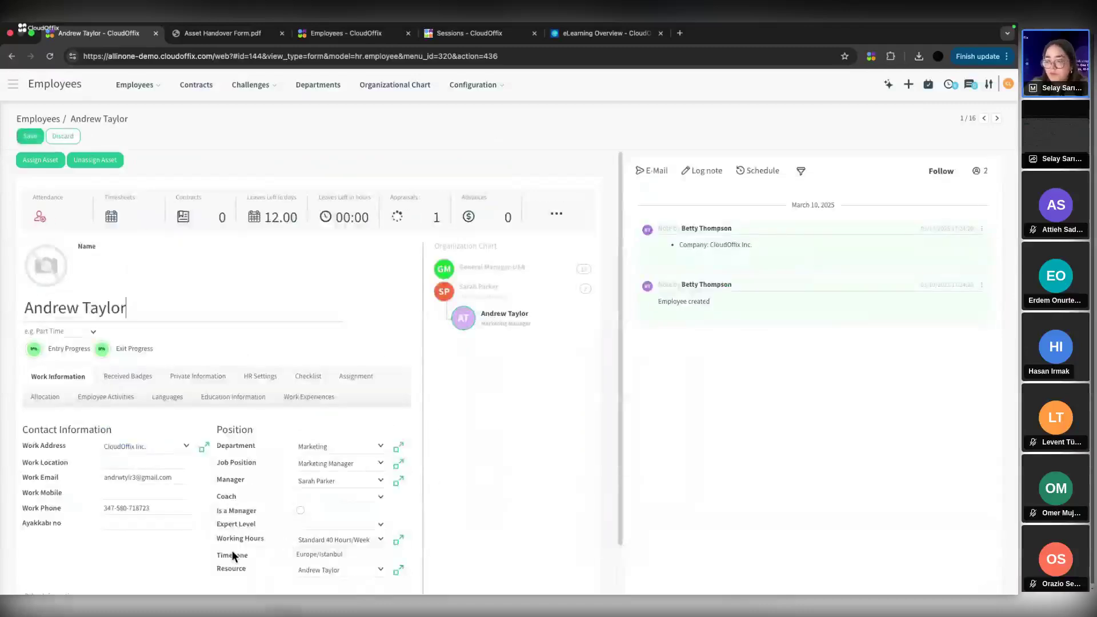
{"action": "left_click", "coordinate": [398, 539]}
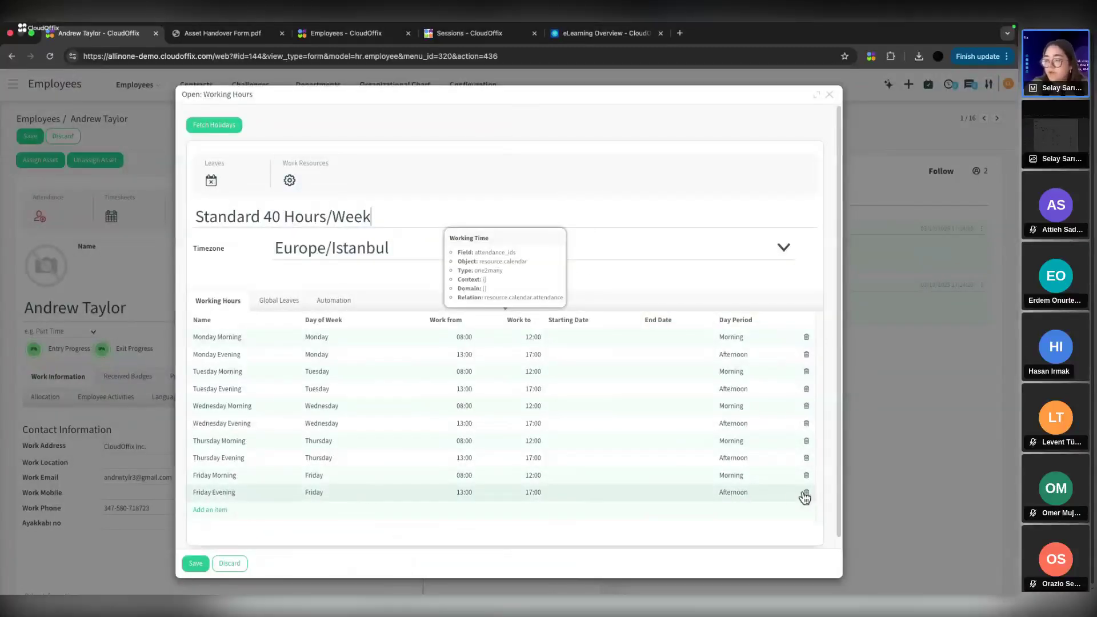
{"action": "left_click", "coordinate": [532, 492]}
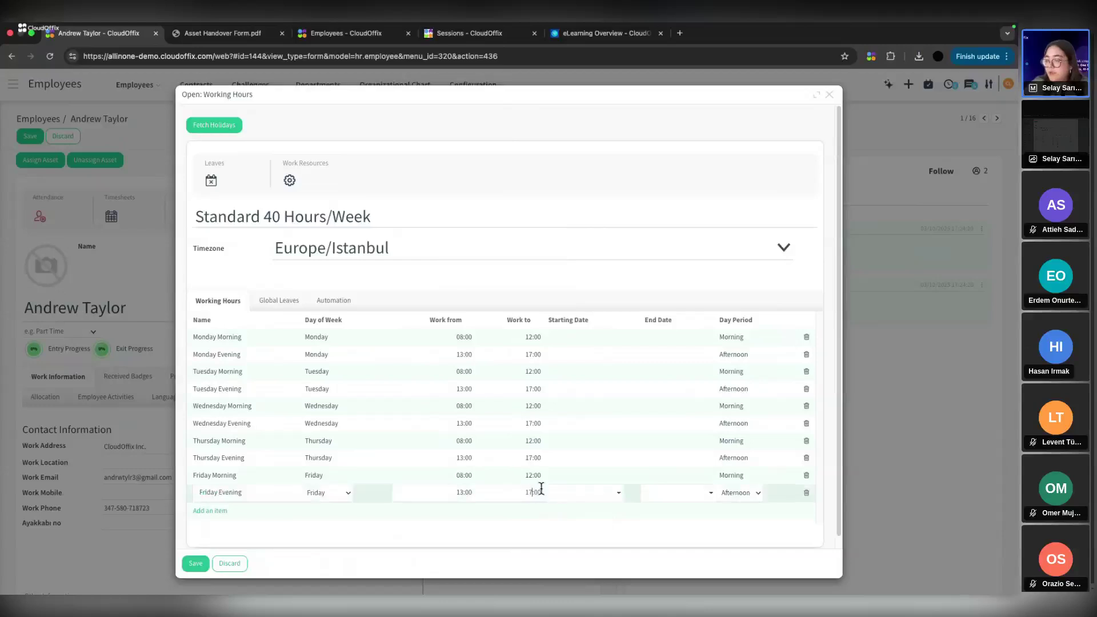
{"action": "key", "text": "BackSpace"}
{"action": "type", "text": "5"}
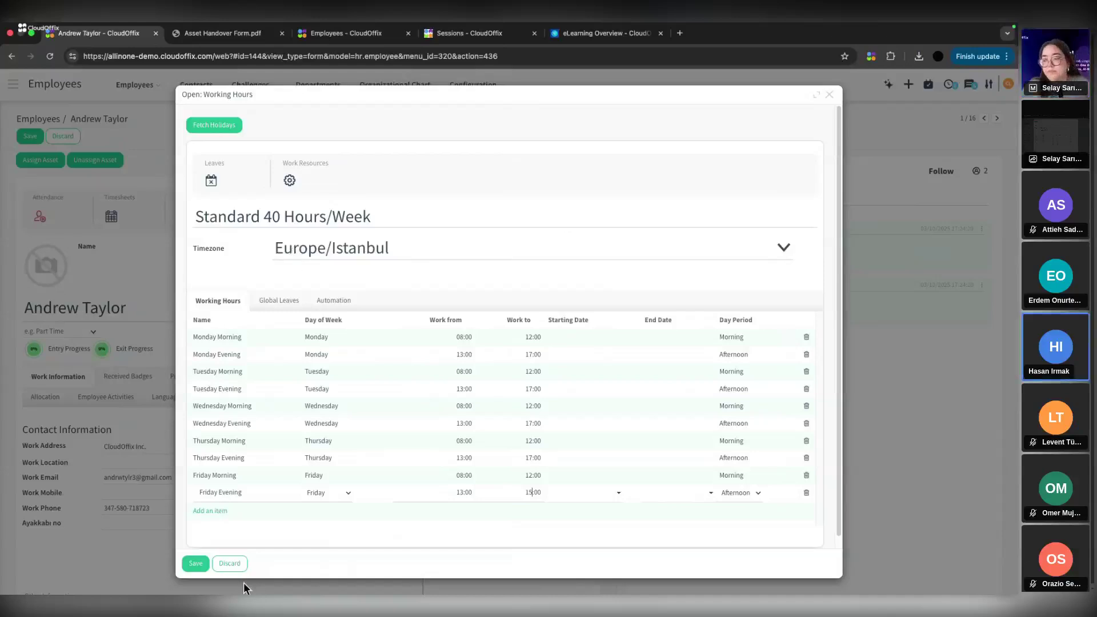
{"action": "left_click", "coordinate": [229, 563]}
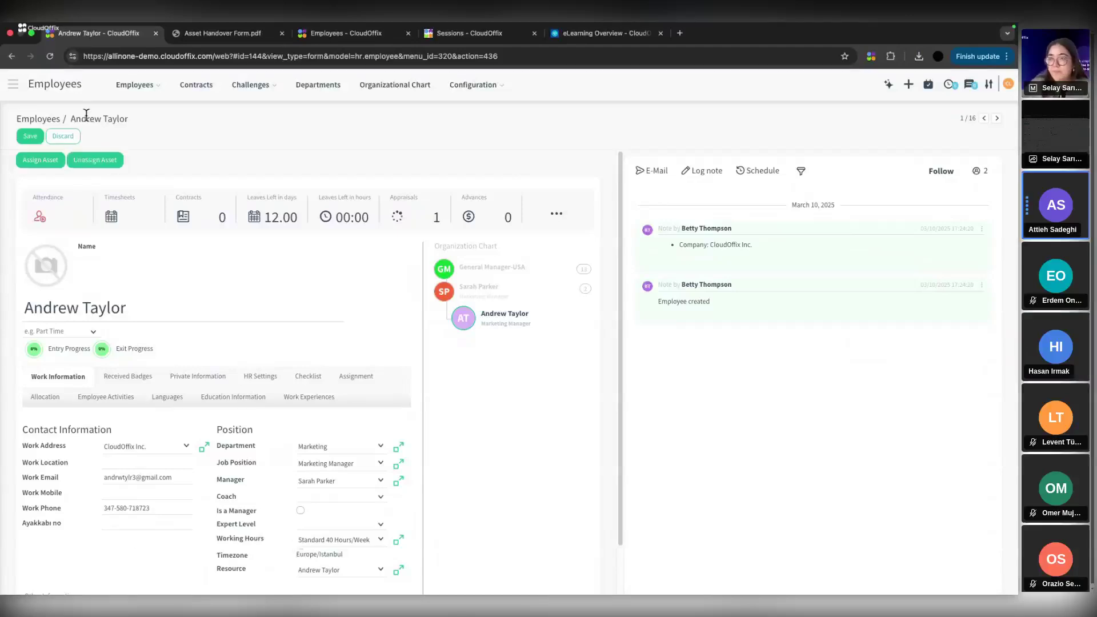
{"action": "left_click", "coordinate": [73, 135]}
Open the Employees settings and review the Company Working Hours option under Work Organization.
{"action": "left_click", "coordinate": [473, 85]}
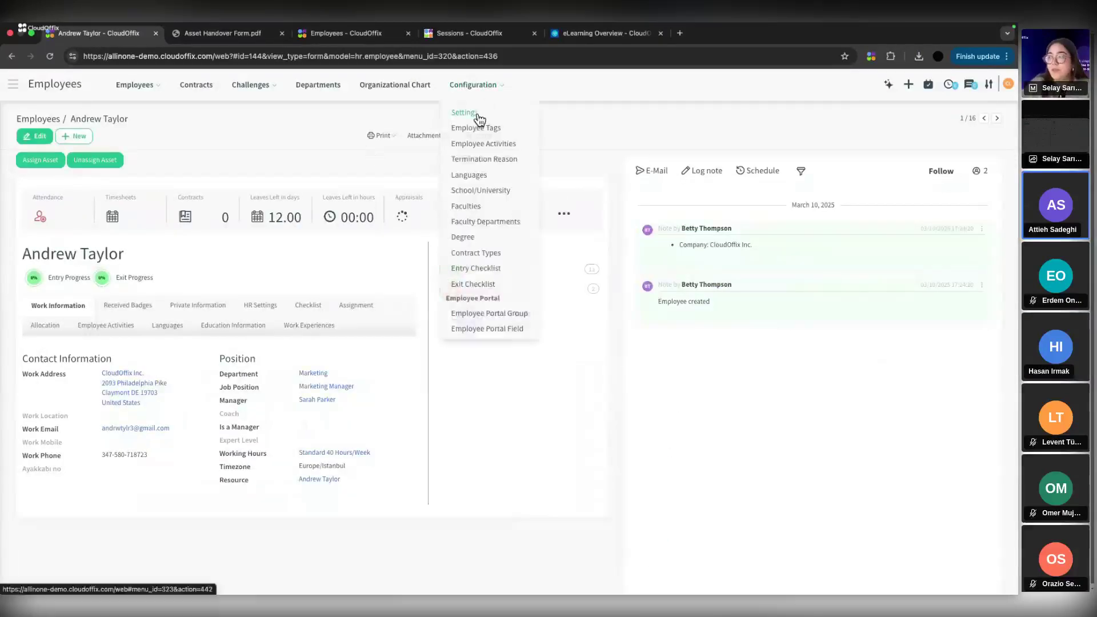
{"action": "left_click", "coordinate": [478, 113]}
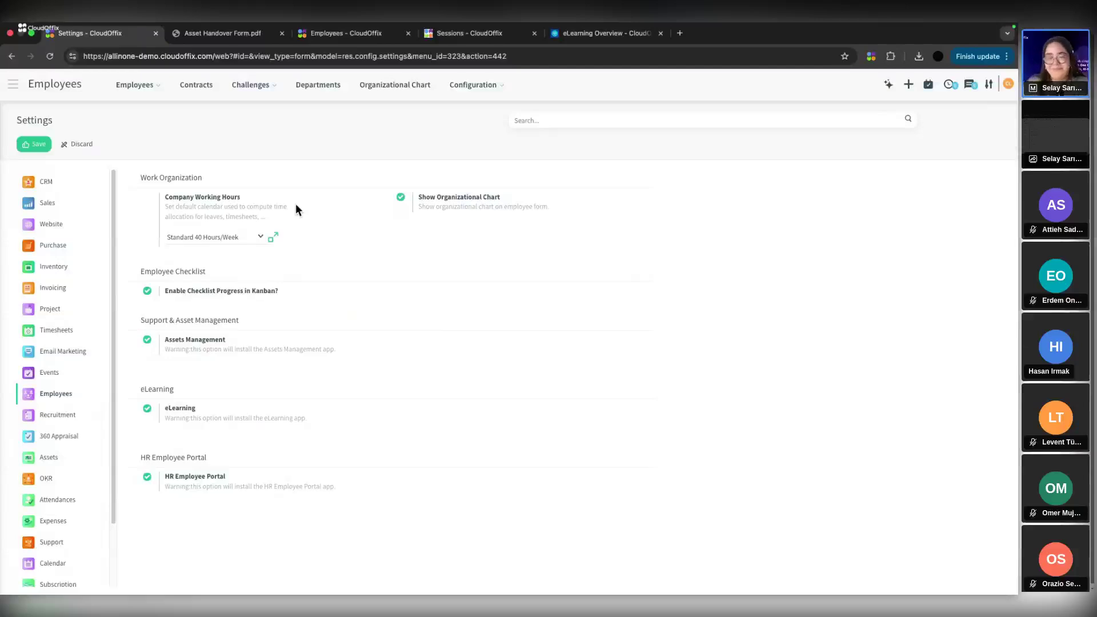
{"action": "left_click", "coordinate": [138, 100]}
{"action": "left_click", "coordinate": [227, 126]}
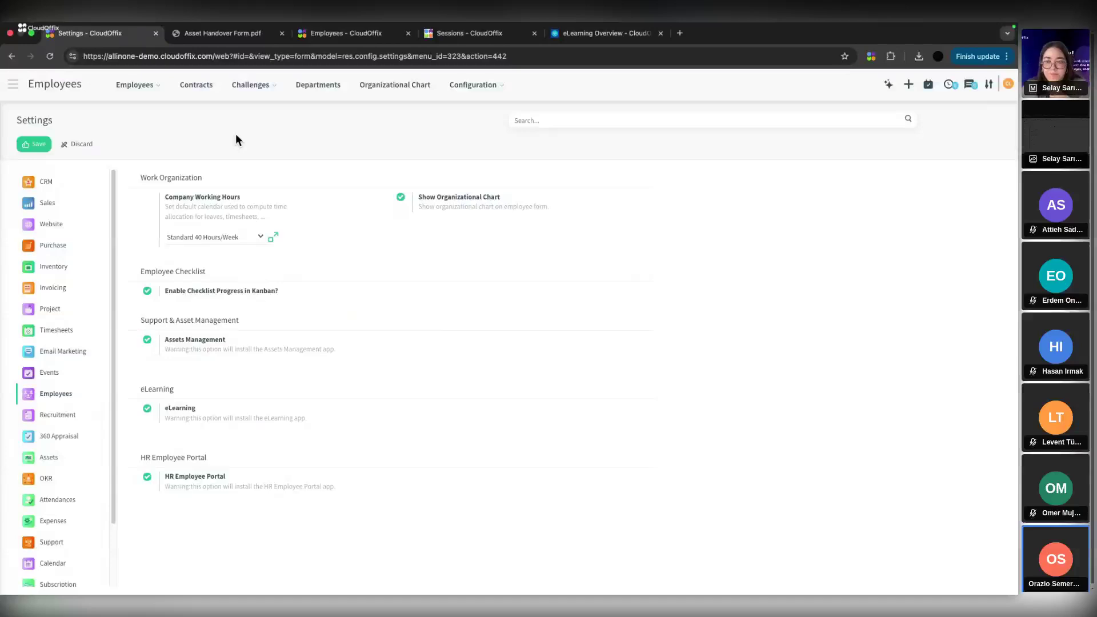
Switch to the Calendar app, review the Calendar Events options in its settings, and discard without changes.
{"action": "left_click", "coordinate": [13, 84]}
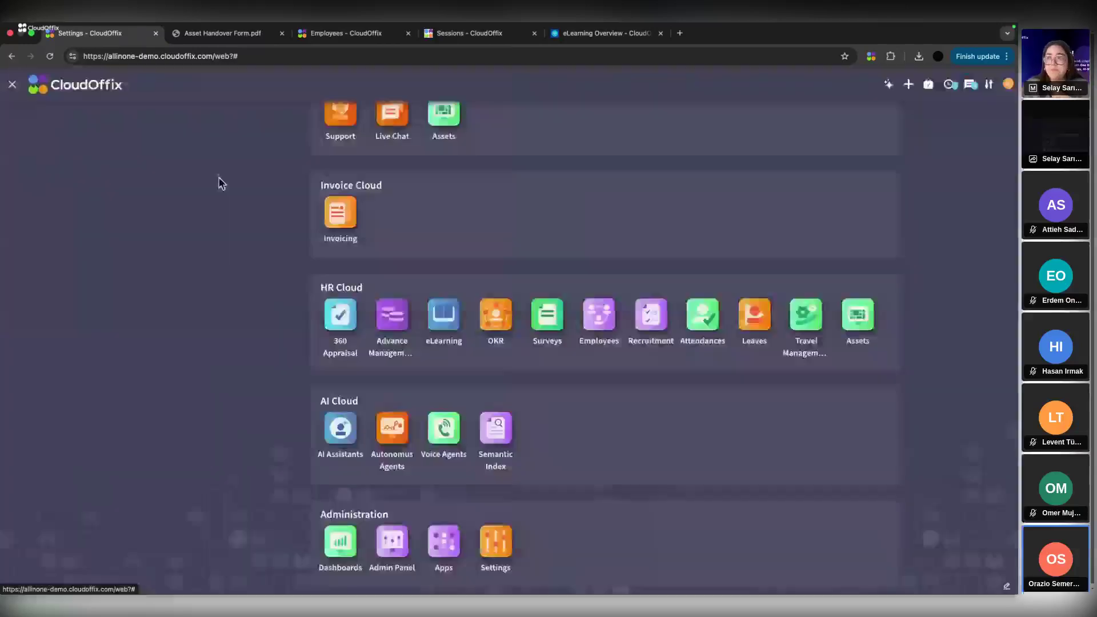
{"action": "key", "text": "Escape"}
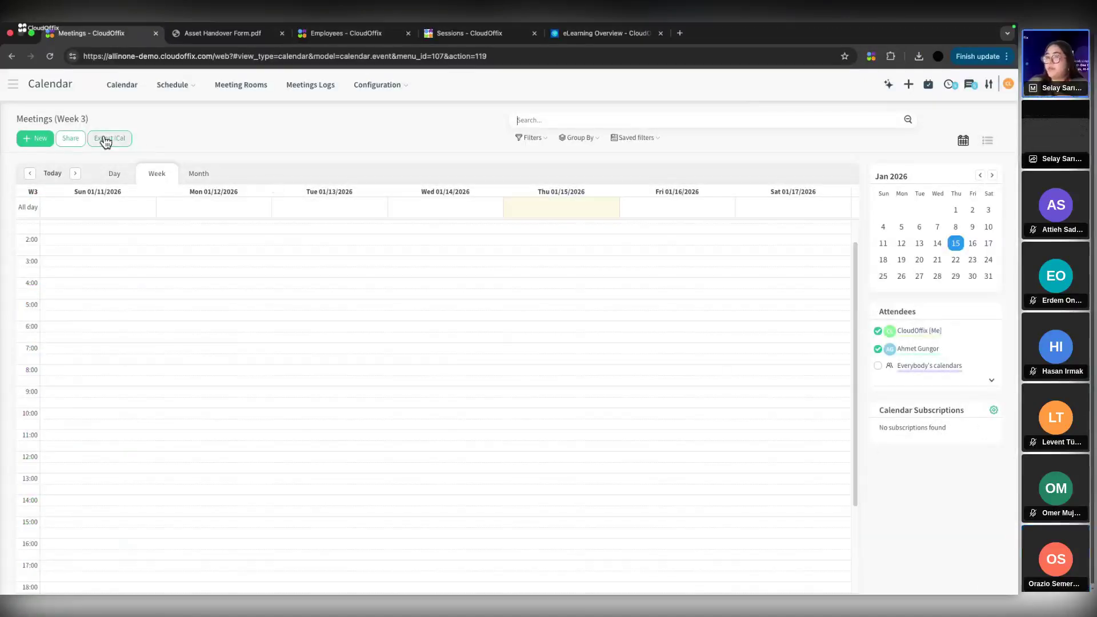
{"action": "left_click", "coordinate": [379, 85]}
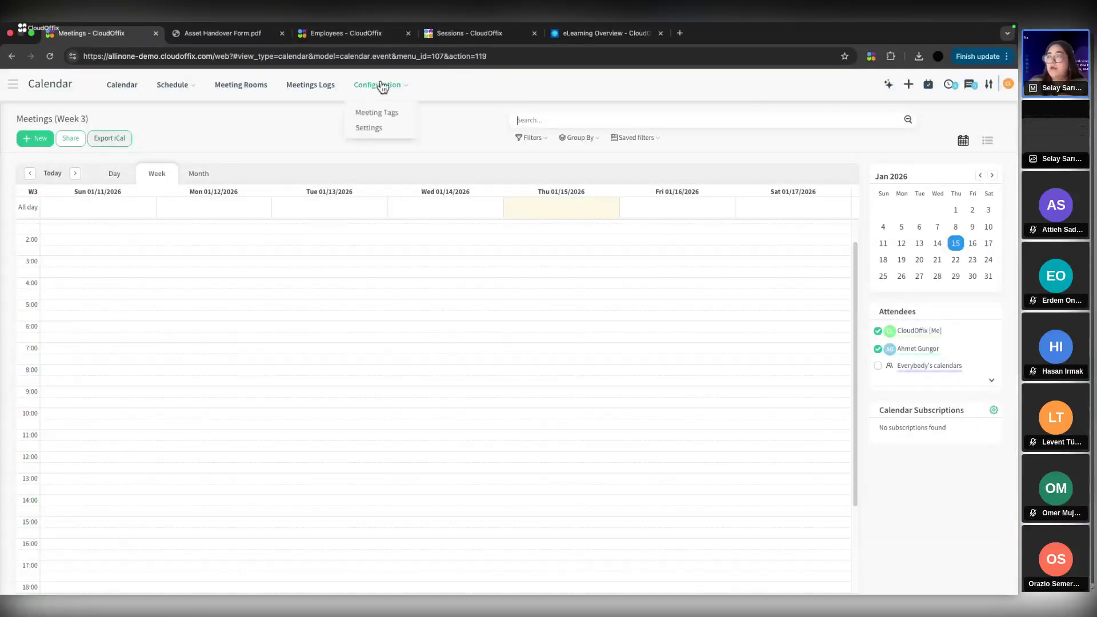
{"action": "left_click", "coordinate": [375, 130]}
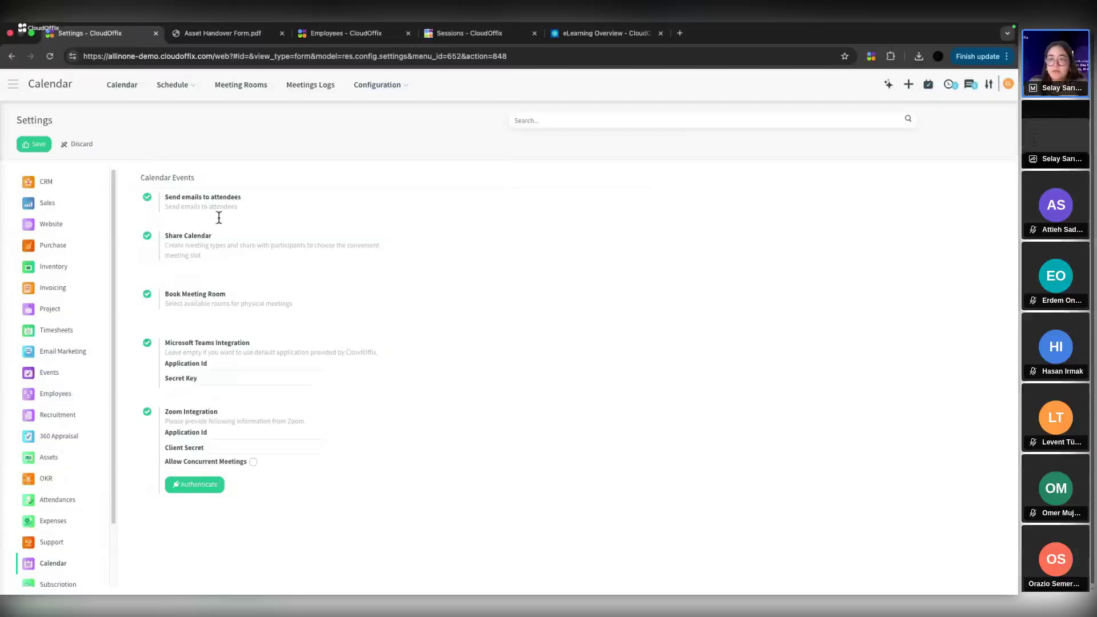
{"action": "left_click", "coordinate": [82, 150]}
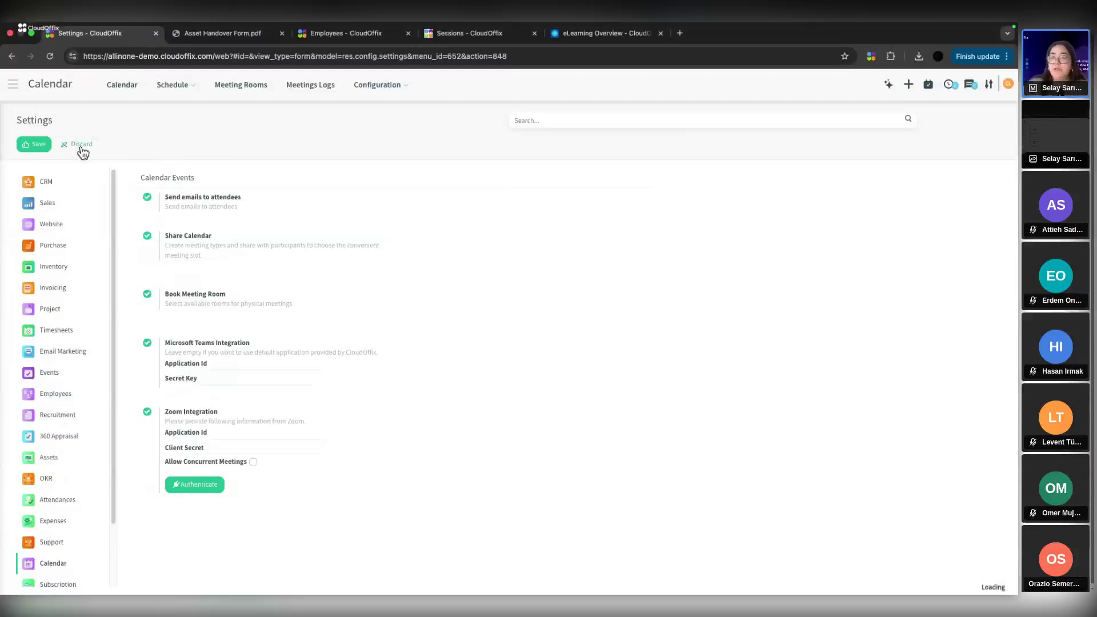
Look through the app overview, return to the Employees app, and open the Employee Request list.
{"action": "left_click", "coordinate": [18, 93]}
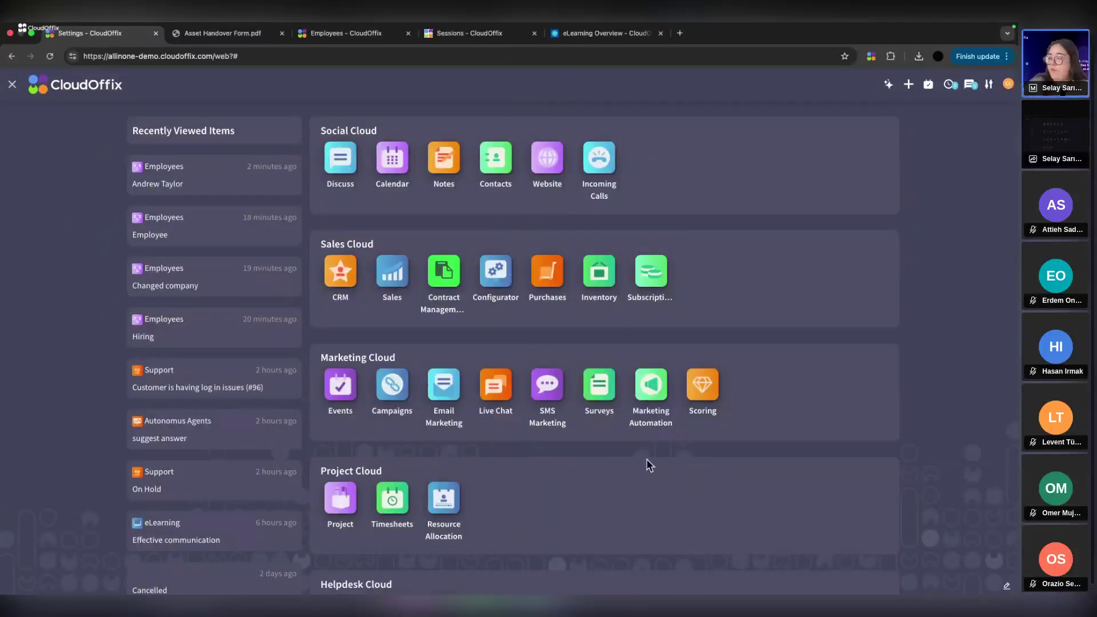
{"action": "scroll", "coordinate": [652, 472], "scroll_direction": "down", "scroll_amount": 5}
{"action": "scroll", "coordinate": [668, 498], "scroll_direction": "up", "scroll_amount": 5}
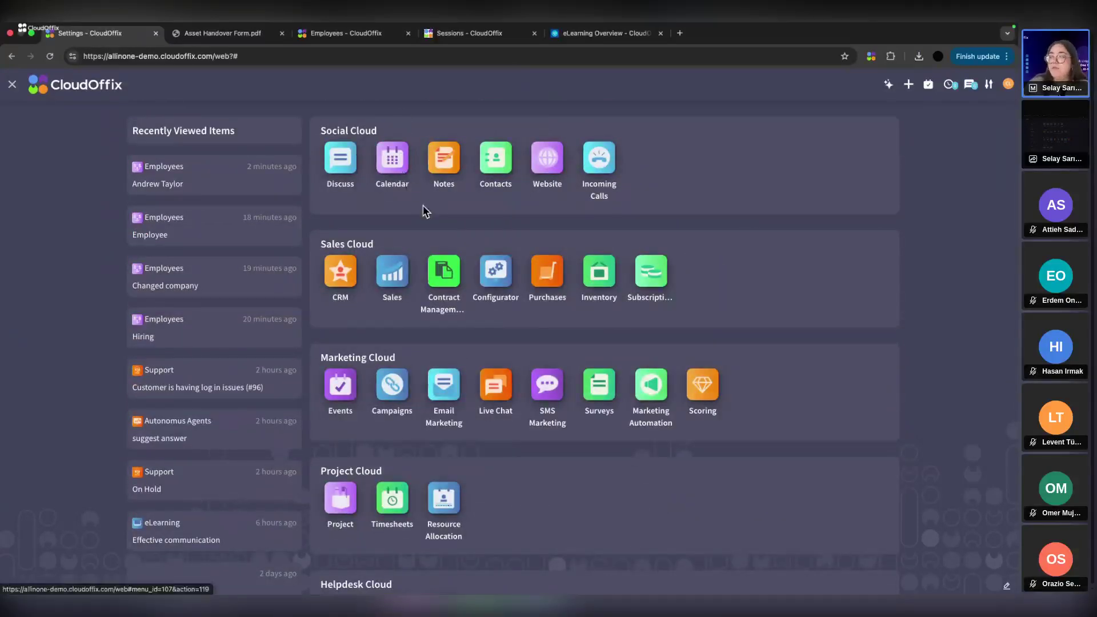
{"action": "scroll", "coordinate": [560, 386], "scroll_direction": "down", "scroll_amount": 9}
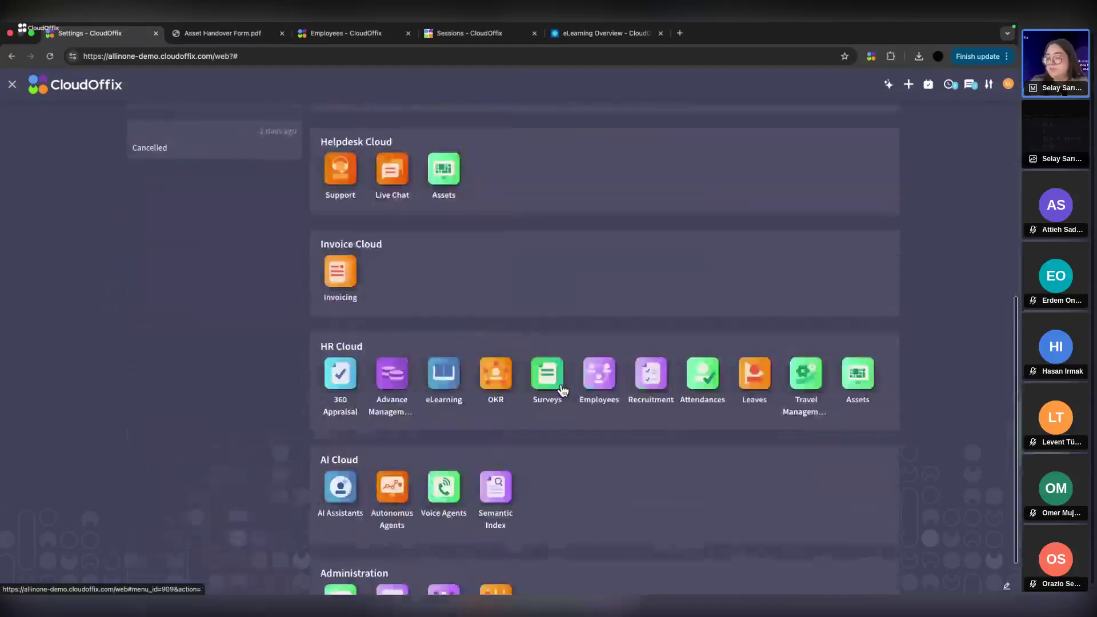
{"action": "left_click", "coordinate": [599, 314]}
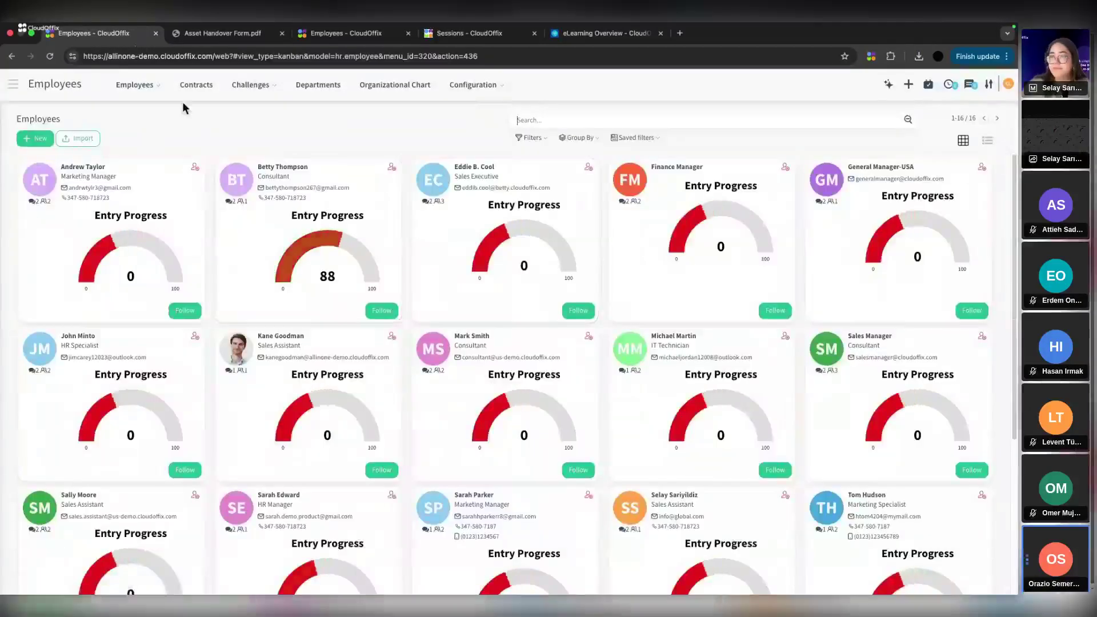
{"action": "left_click", "coordinate": [137, 85]}
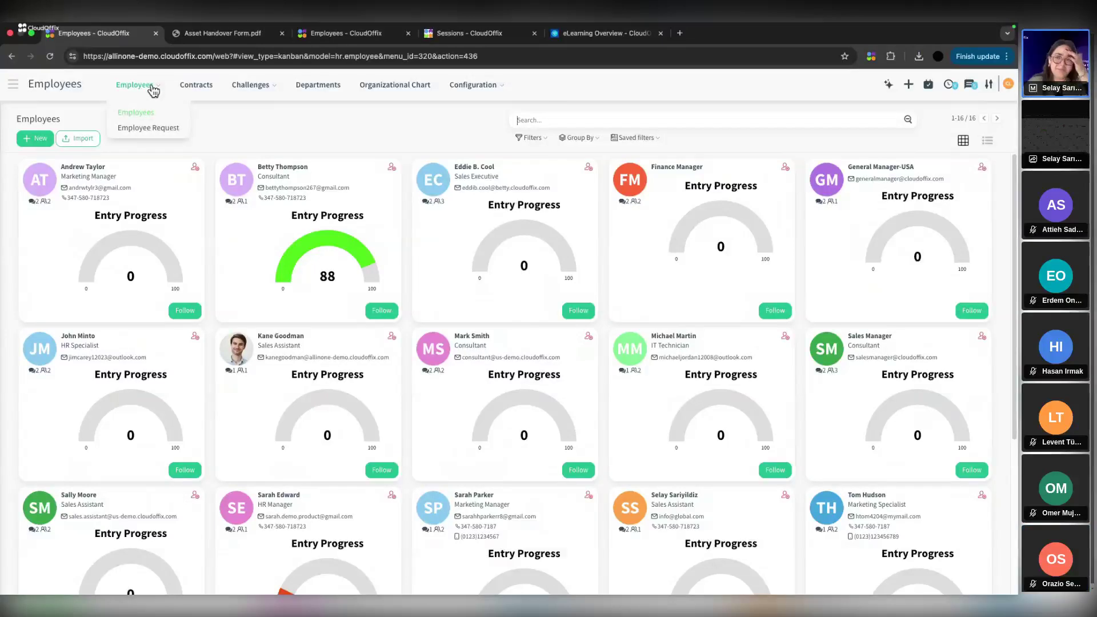
{"action": "left_click", "coordinate": [172, 129]}
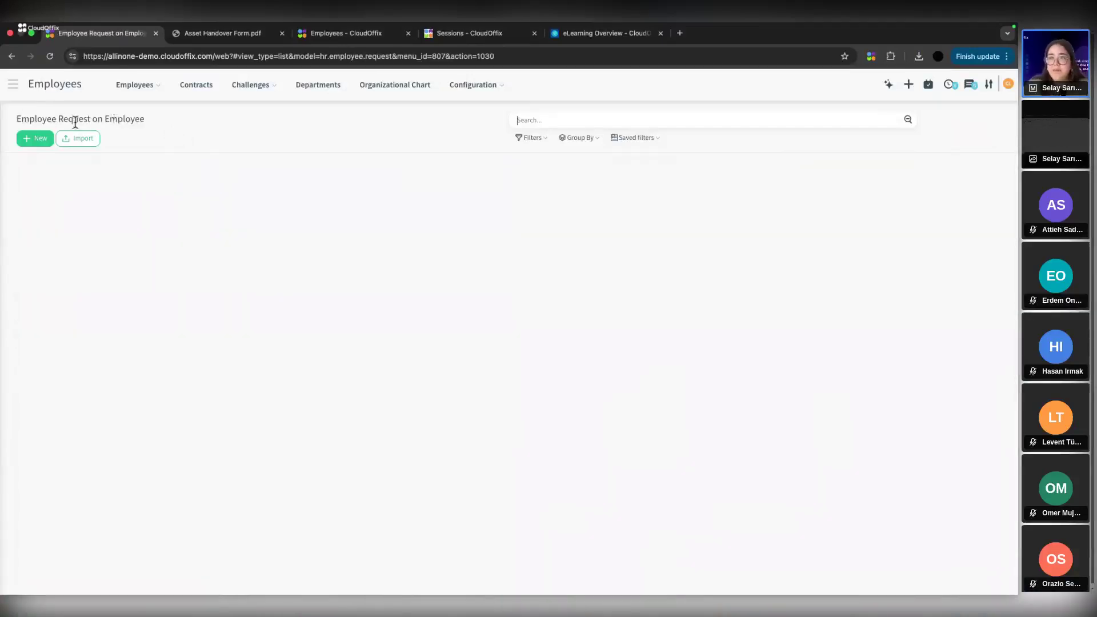
Start a new employee request with job position HR Specialist, department HR and an employee count of 2.
{"action": "left_click", "coordinate": [43, 143]}
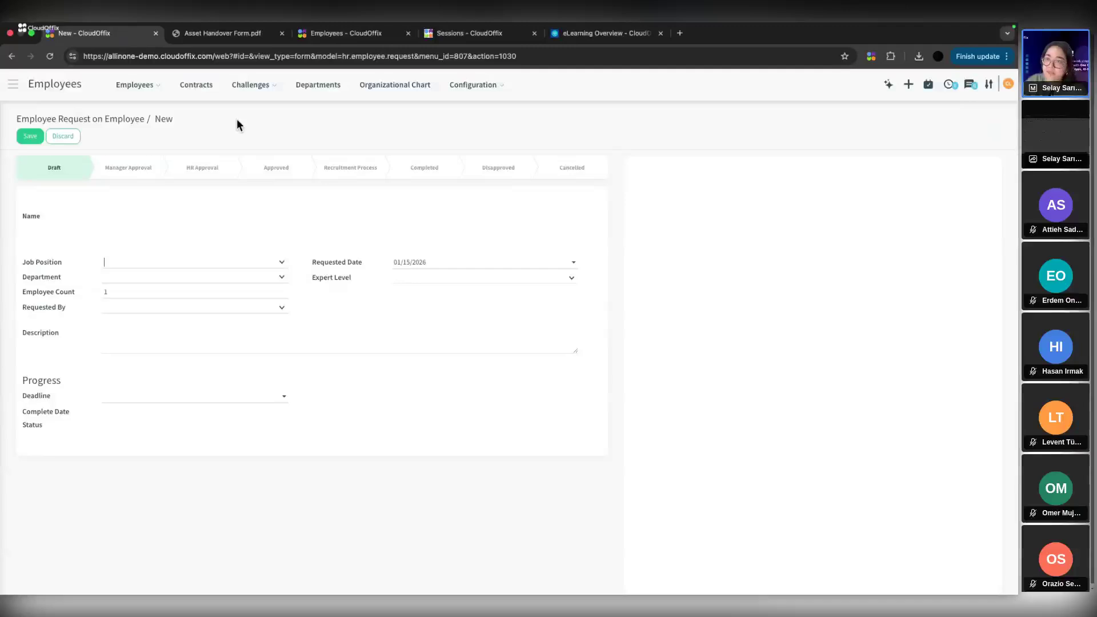
{"action": "left_click", "coordinate": [109, 262]}
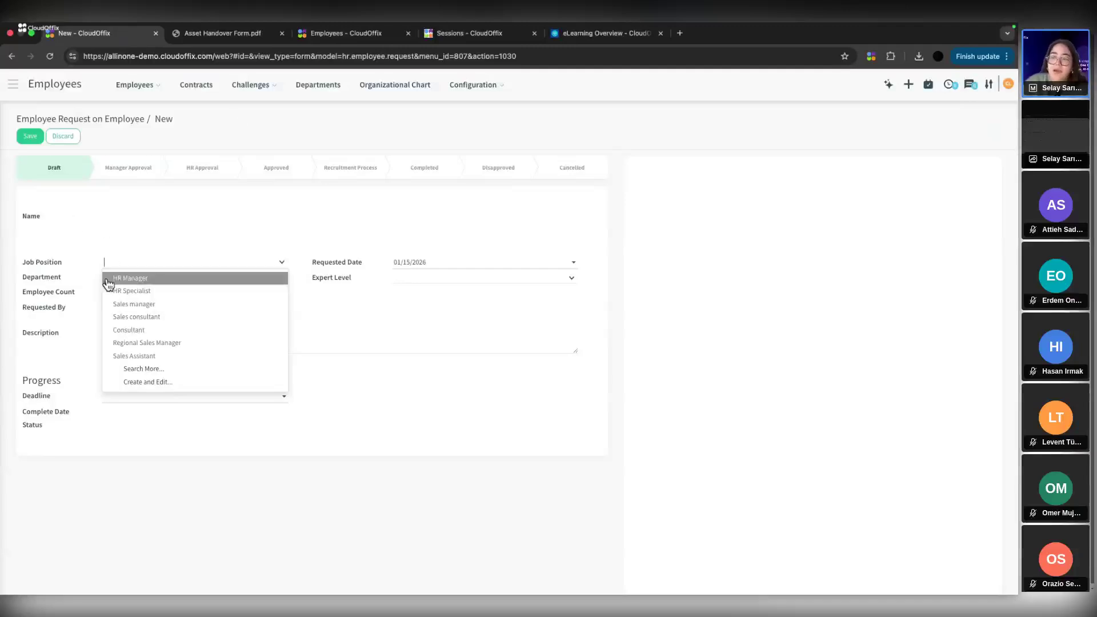
{"action": "left_click", "coordinate": [165, 290]}
{"action": "left_click", "coordinate": [147, 282]}
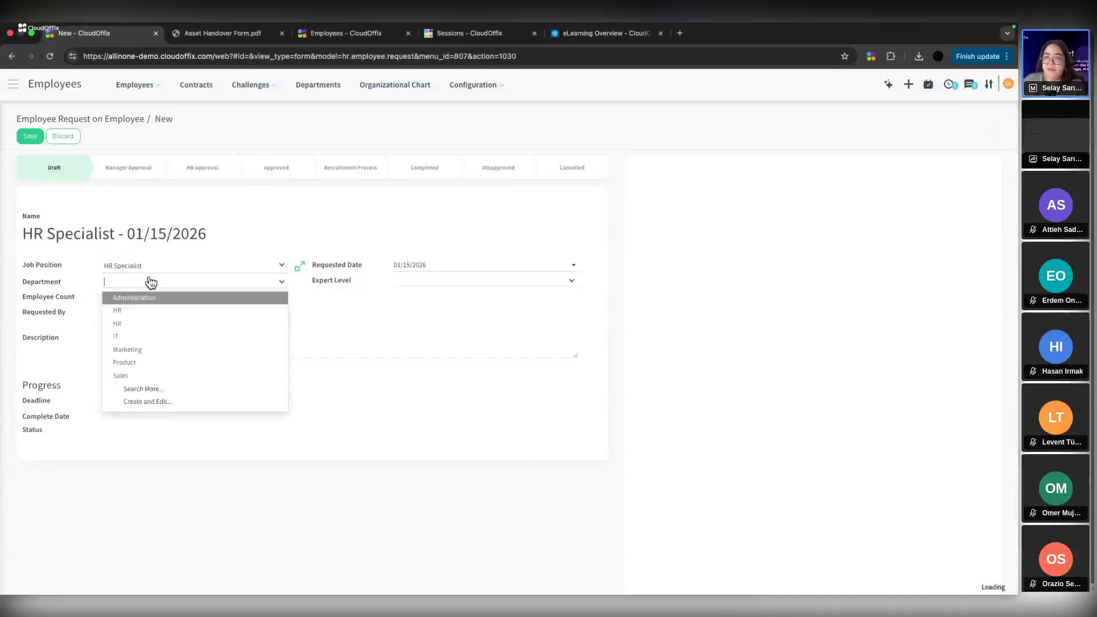
{"action": "left_click", "coordinate": [124, 316]}
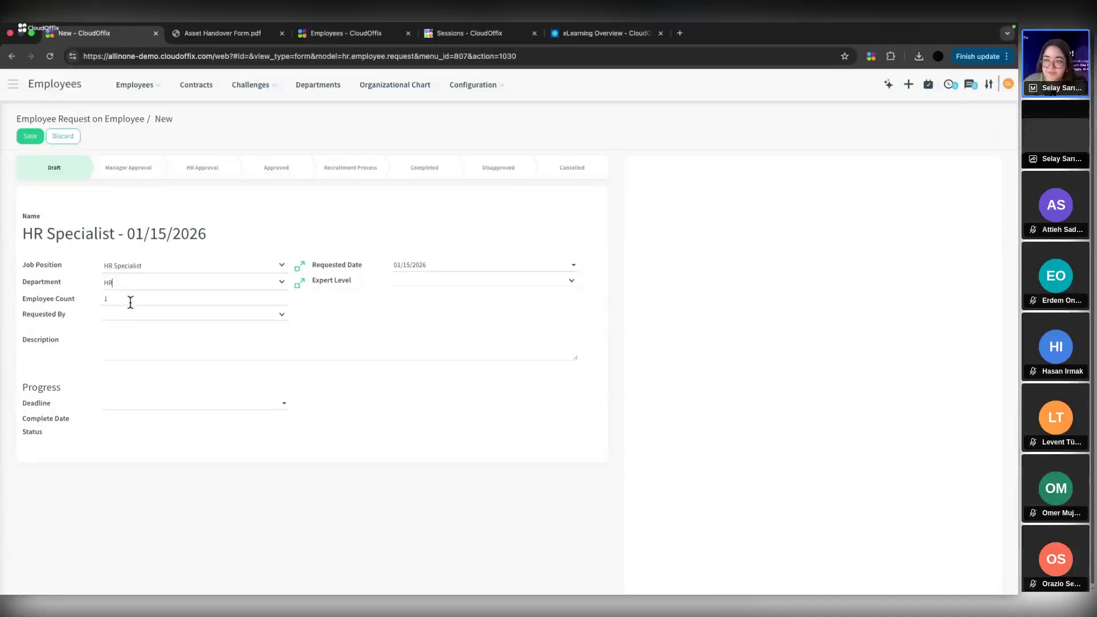
{"action": "double_click", "coordinate": [105, 299]}
{"action": "type", "text": "2"}
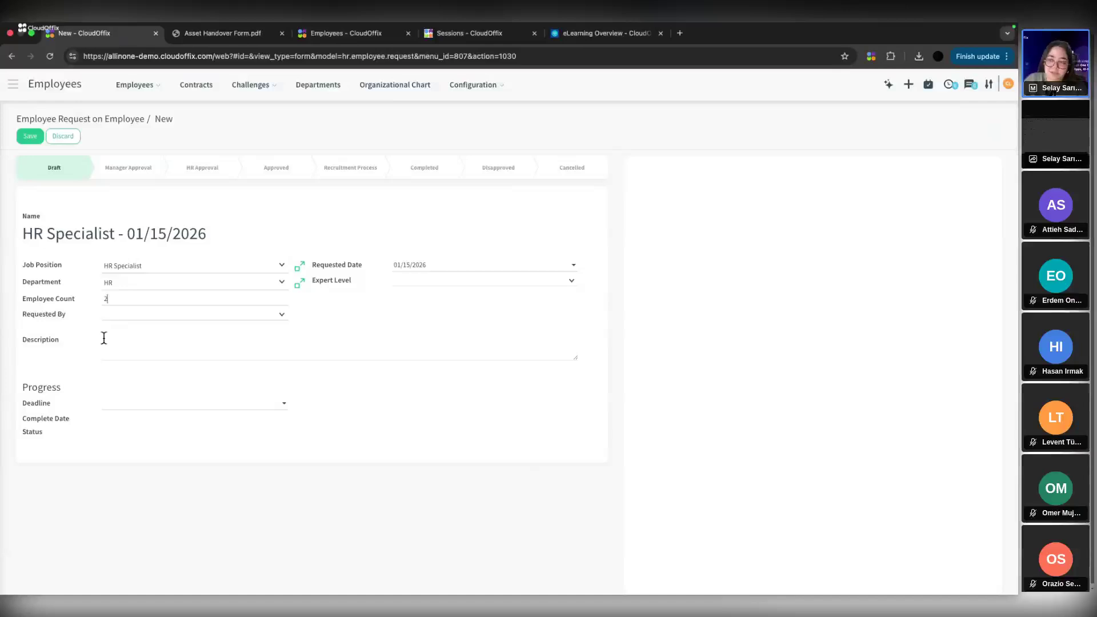
Choose the first listed employee as requester, set the expert level to Specialist, and keep the requested date and empty deadline.
{"action": "left_click", "coordinate": [121, 314]}
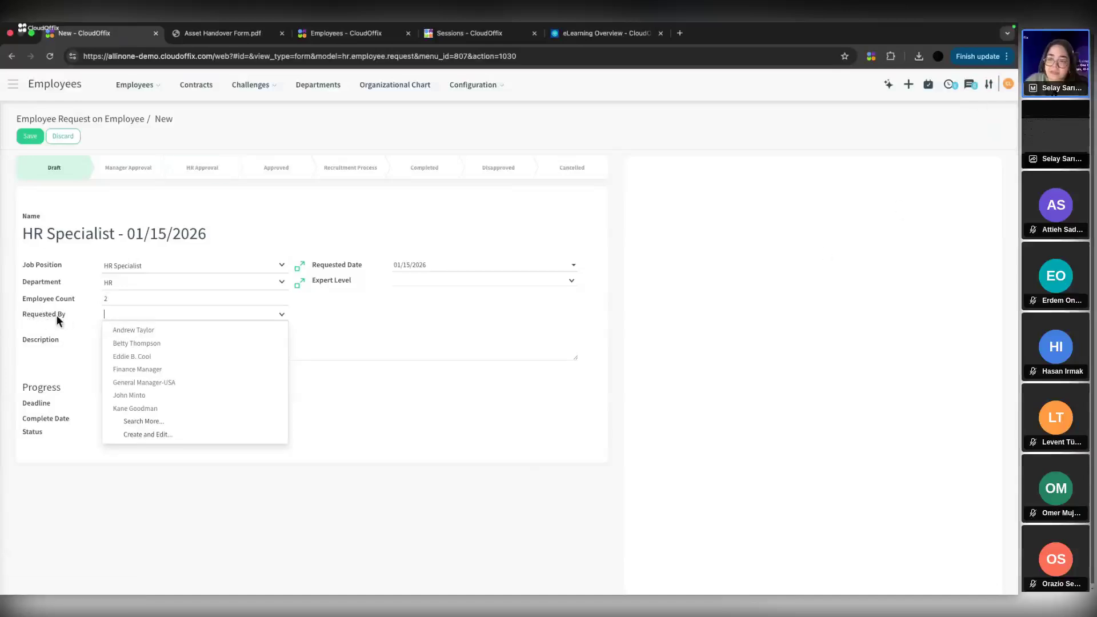
{"action": "left_click", "coordinate": [129, 330]}
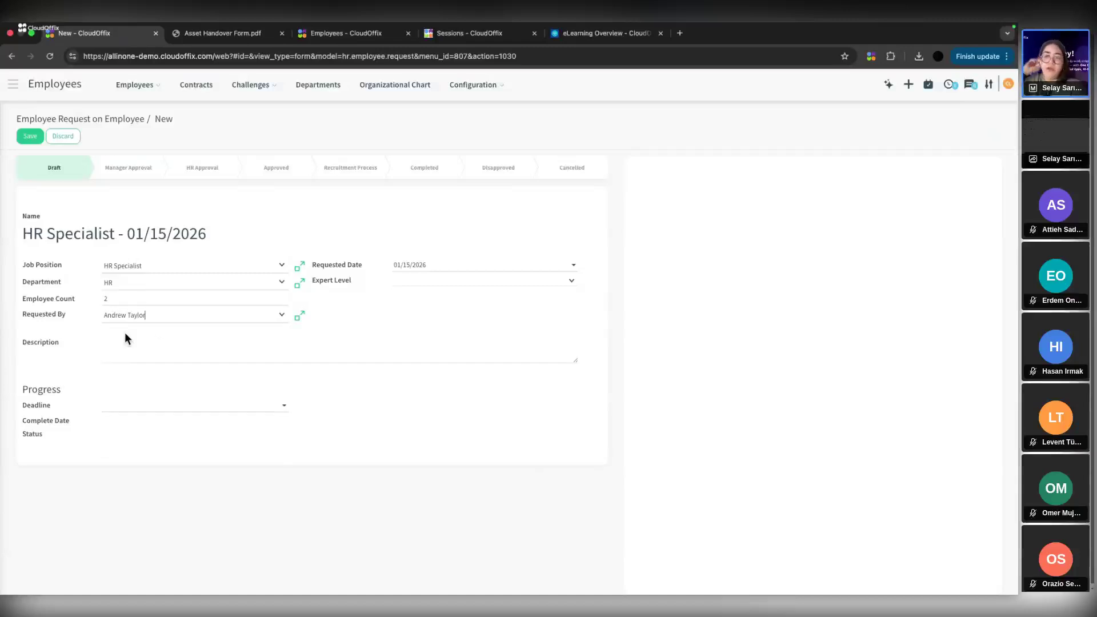
{"action": "left_click", "coordinate": [430, 270]}
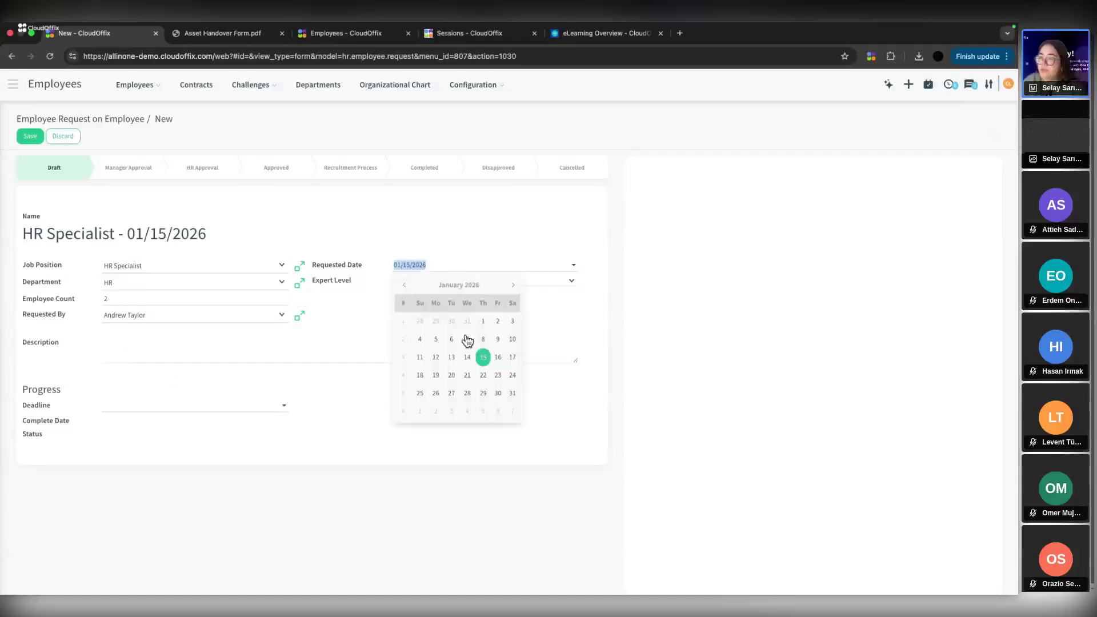
{"action": "left_click", "coordinate": [372, 280]}
{"action": "left_click", "coordinate": [419, 283]}
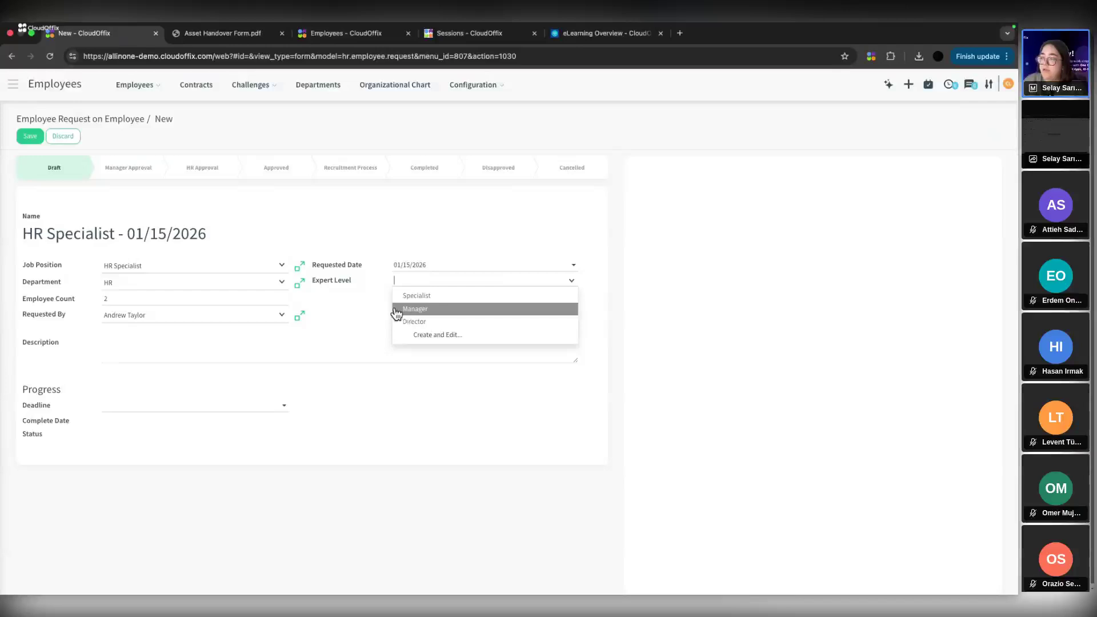
{"action": "left_click", "coordinate": [398, 310]}
{"action": "left_click", "coordinate": [407, 295]}
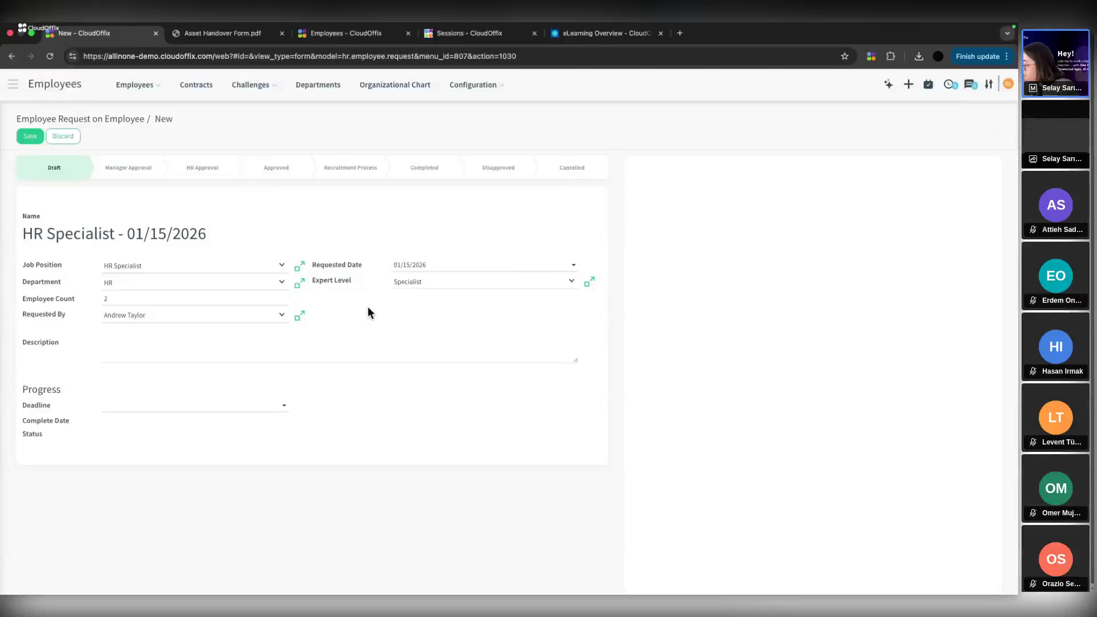
{"action": "left_click", "coordinate": [149, 406]}
{"action": "left_click", "coordinate": [237, 415]}
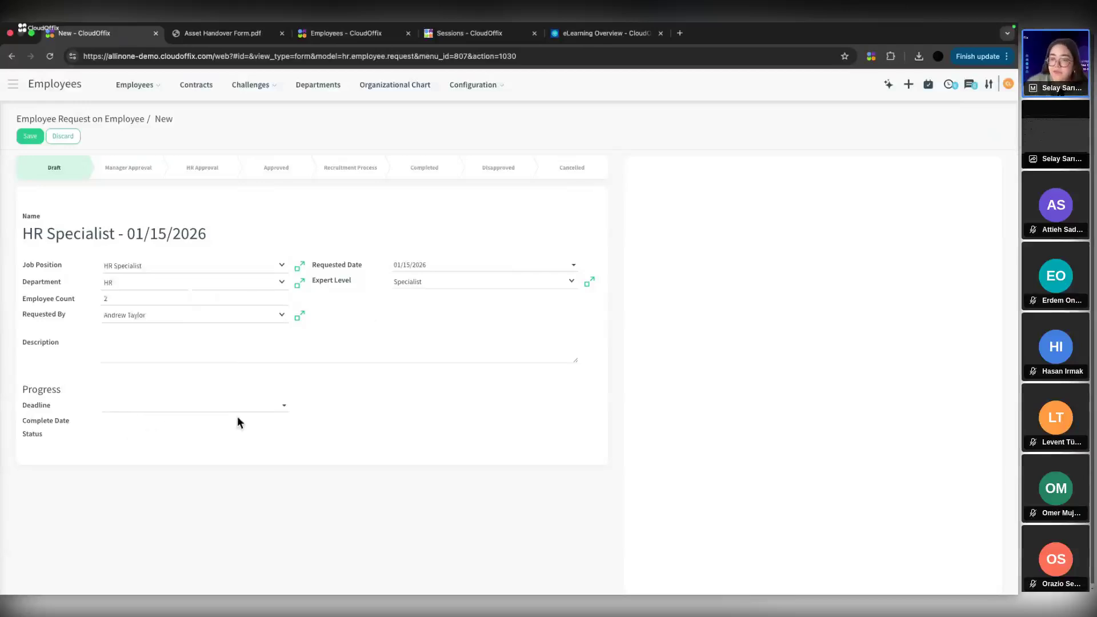
Discard the unsaved HR Specialist employee request and return to the request list.
{"action": "left_click", "coordinate": [149, 85]}
{"action": "left_click", "coordinate": [106, 137]}
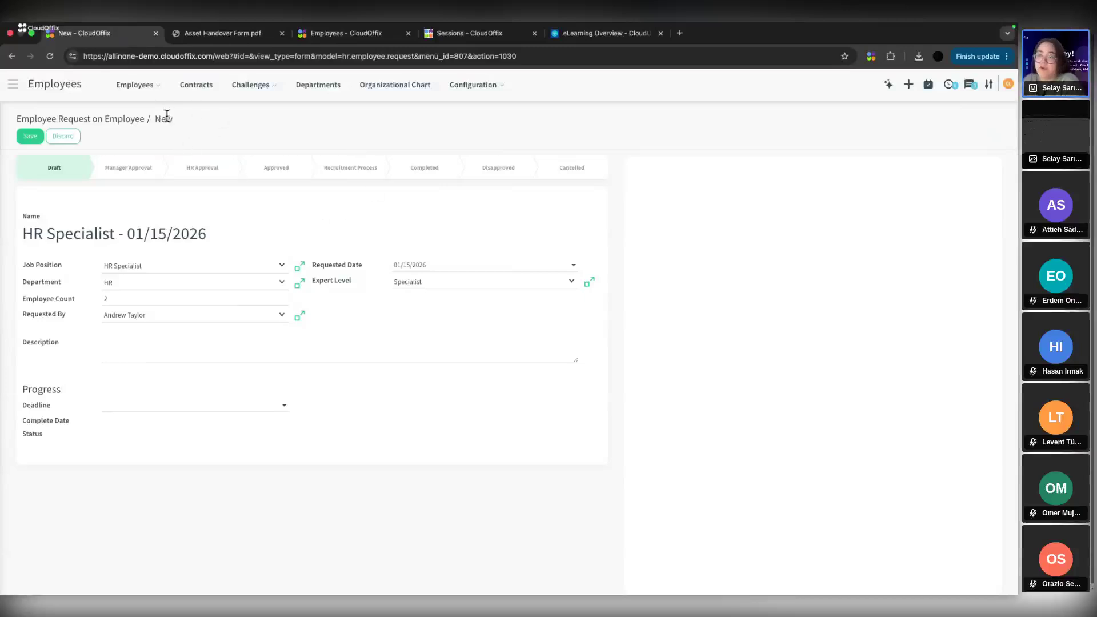
{"action": "left_click", "coordinate": [67, 138]}
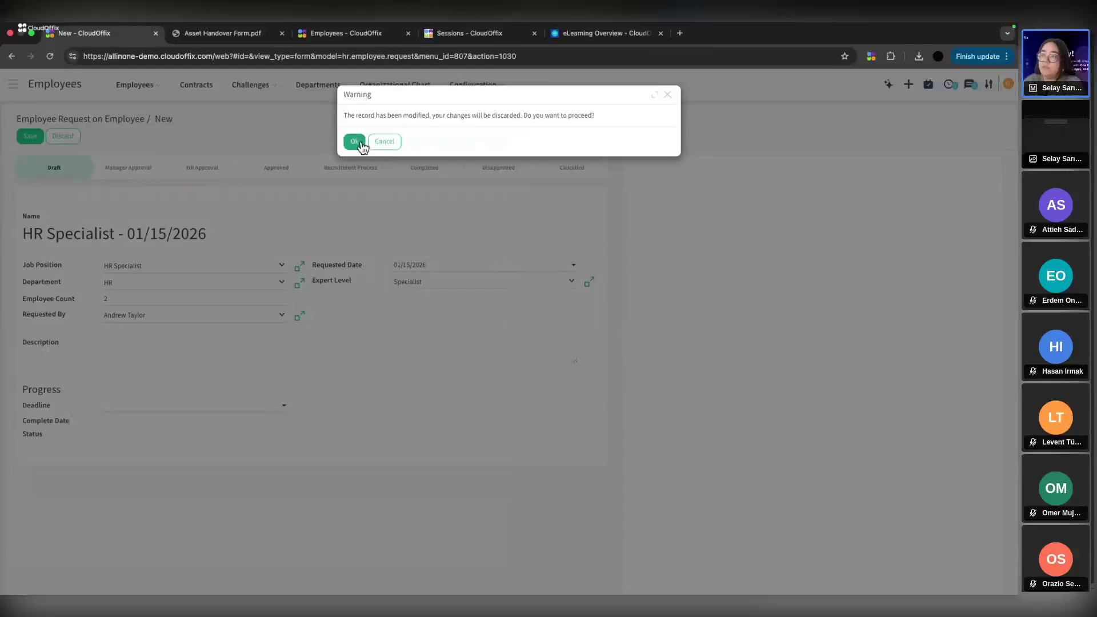
{"action": "left_click", "coordinate": [354, 141]}
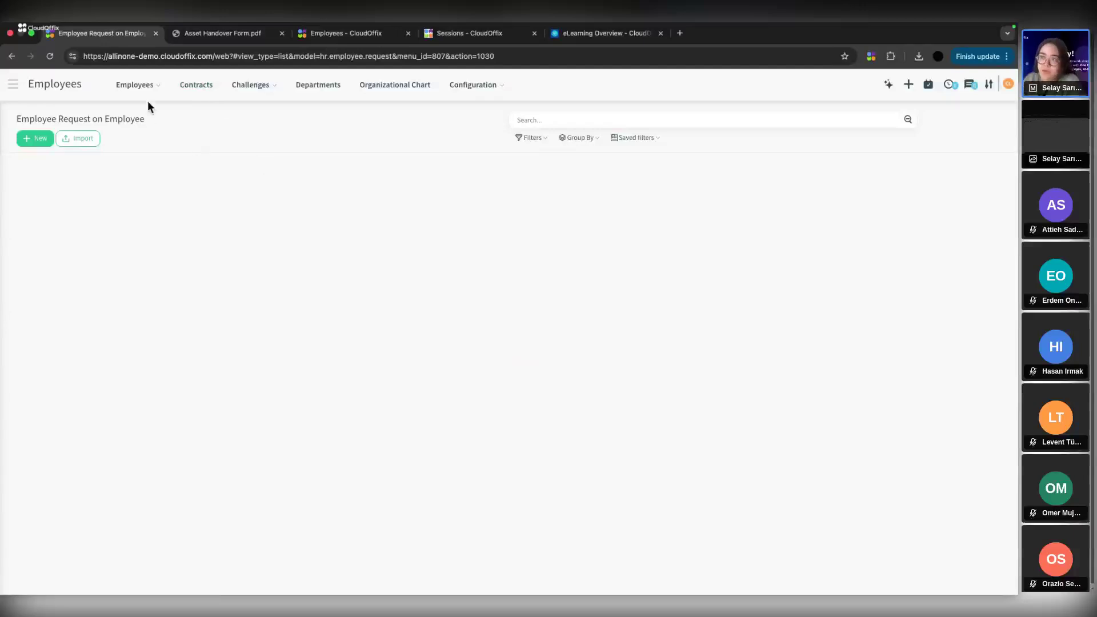
{"action": "left_click", "coordinate": [137, 85]}
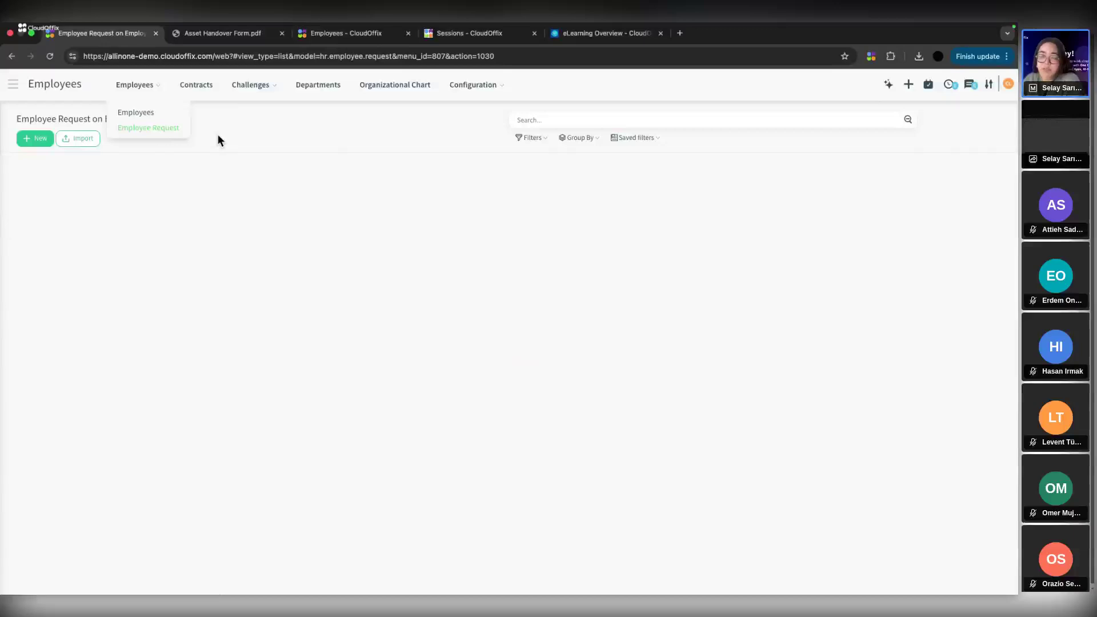
Open expired contract 2021-0001 from the contracts board and view its contract terms under Other Information.
{"action": "left_click", "coordinate": [213, 90]}
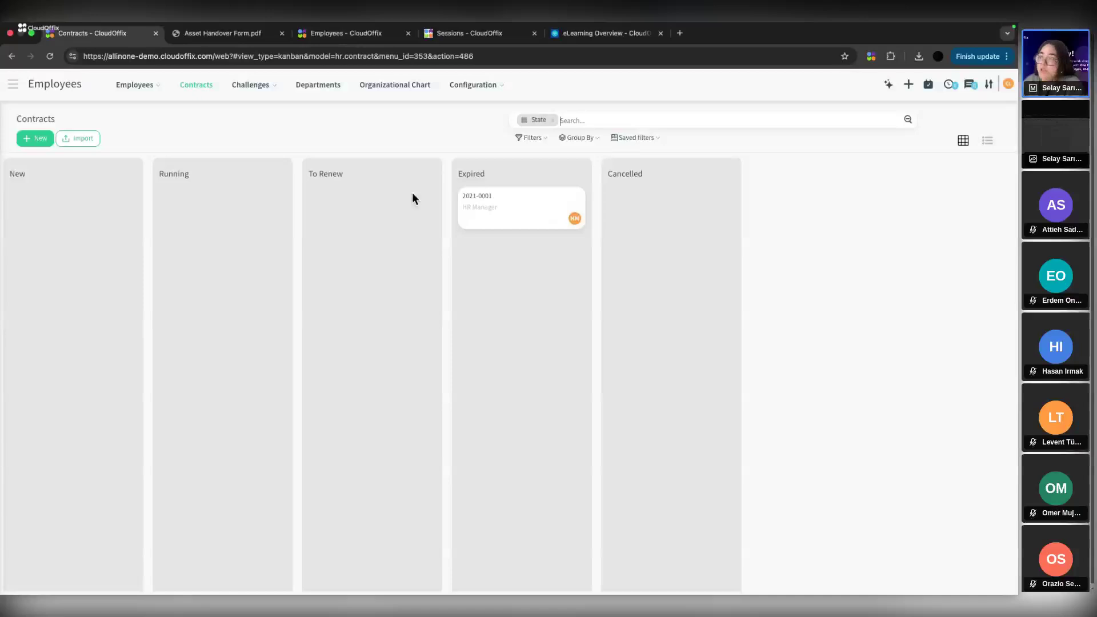
{"action": "left_click", "coordinate": [526, 206]}
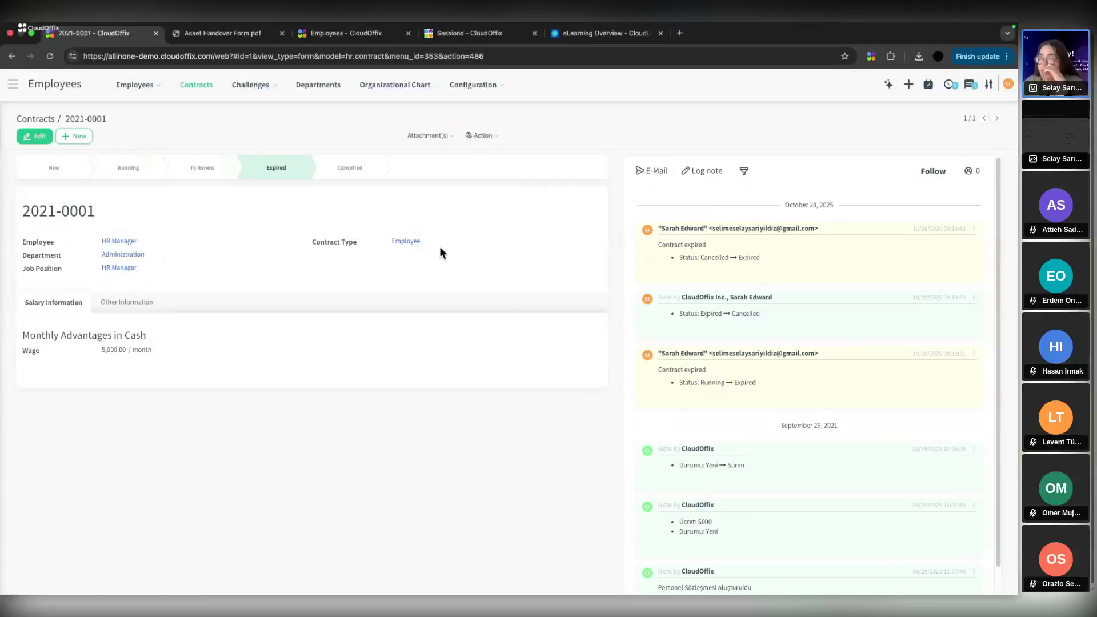
{"action": "left_click", "coordinate": [146, 298]}
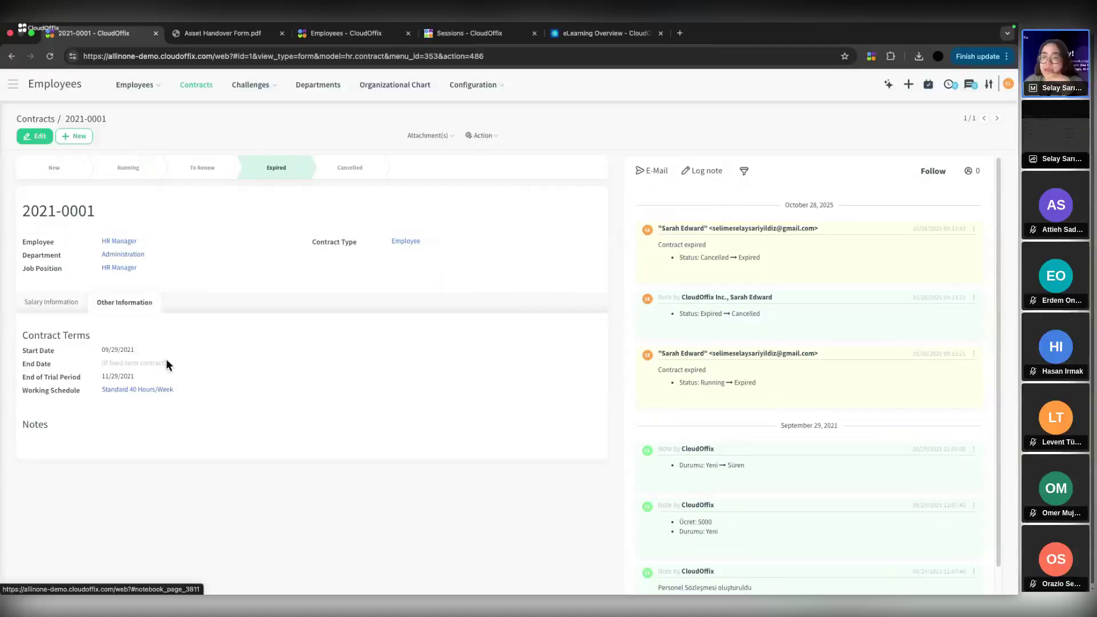
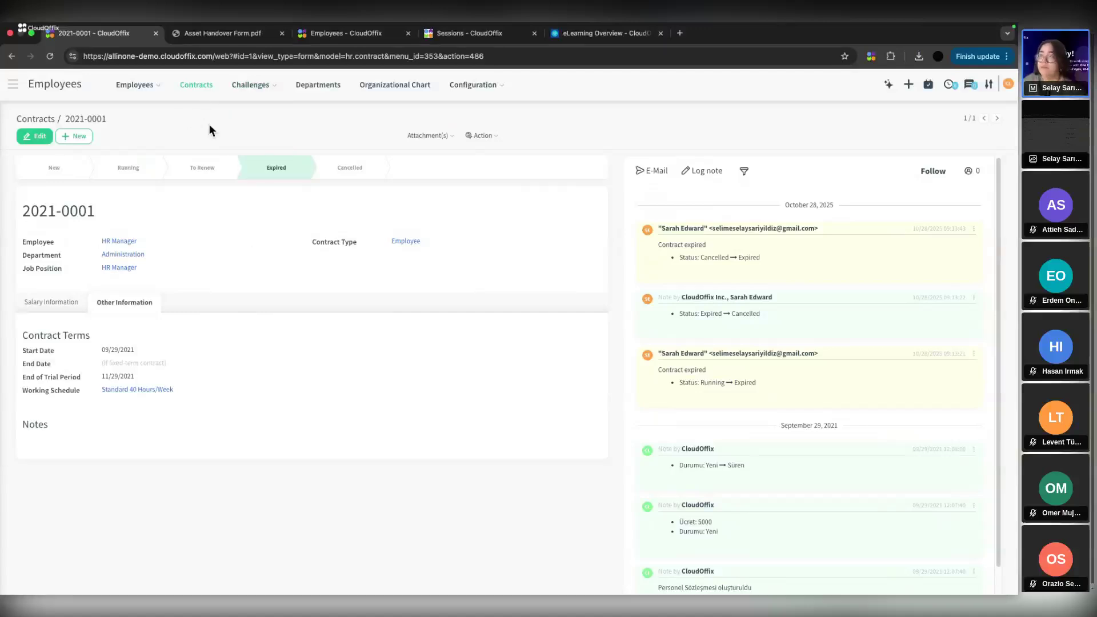
View the badges, then examine the reward settings on a blank new challenge form and discard it.
{"action": "mouse_move", "coordinate": [276, 85]}
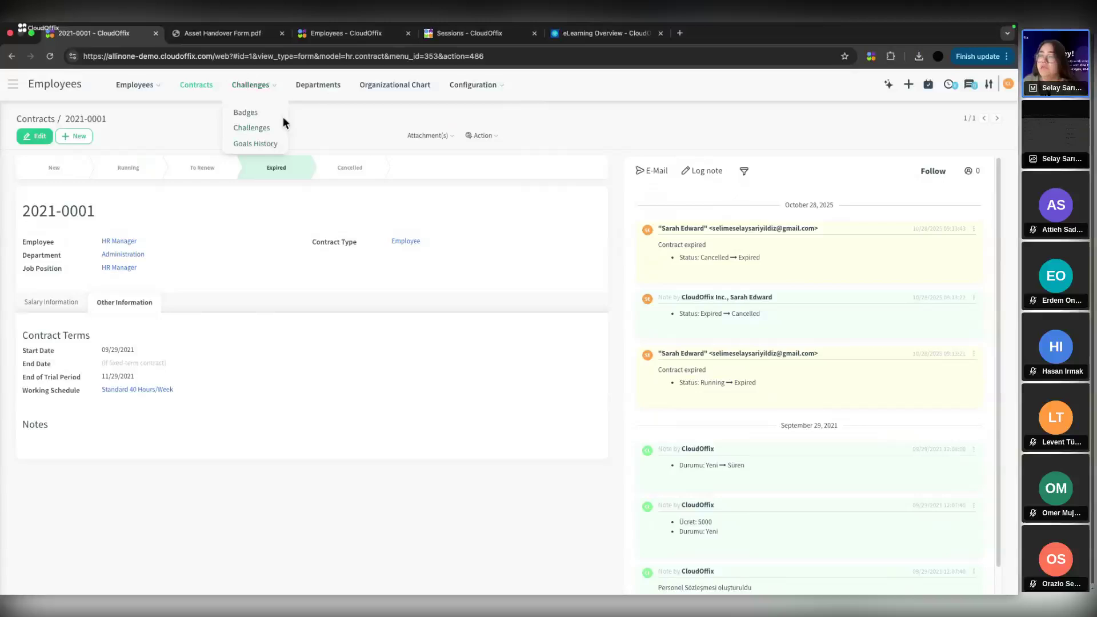
{"action": "left_click", "coordinate": [252, 114]}
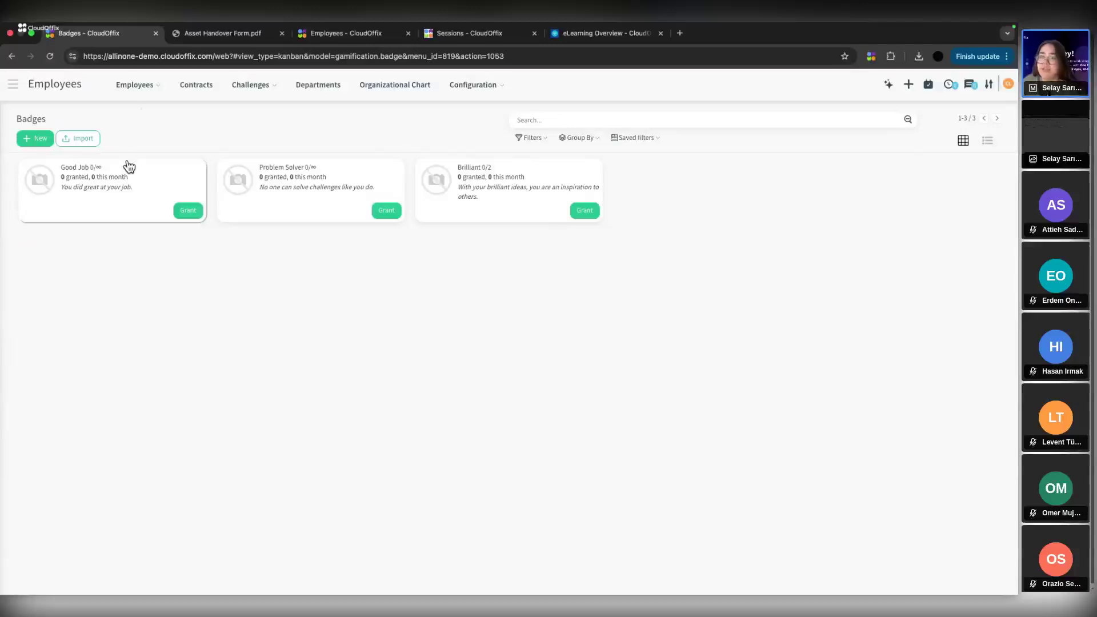
{"action": "mouse_move", "coordinate": [257, 92]}
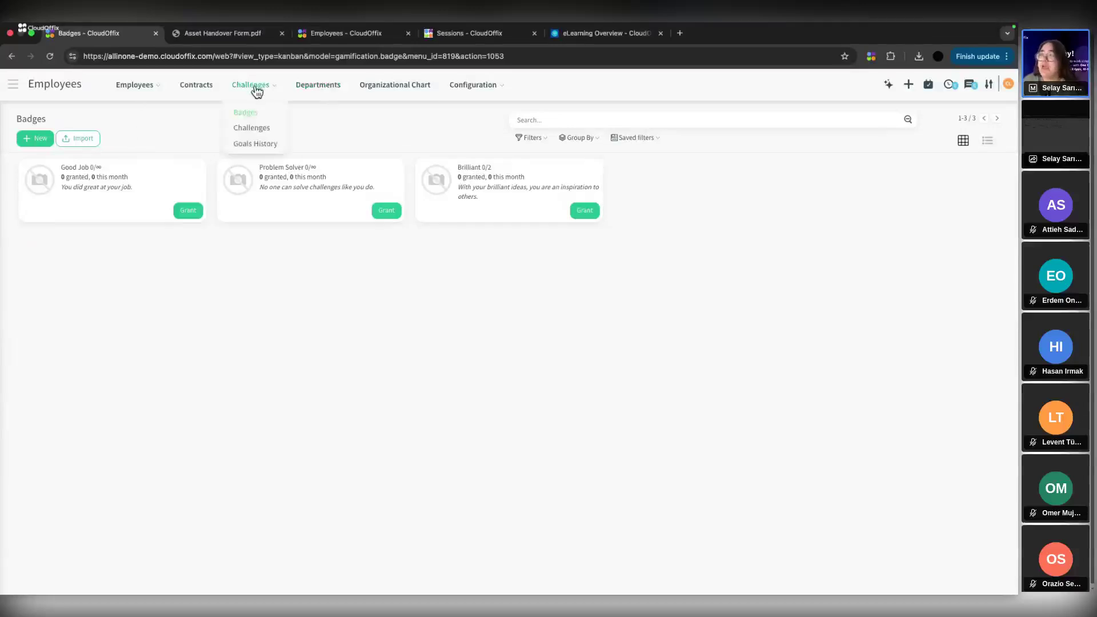
{"action": "left_click", "coordinate": [262, 128]}
{"action": "left_click", "coordinate": [35, 138]}
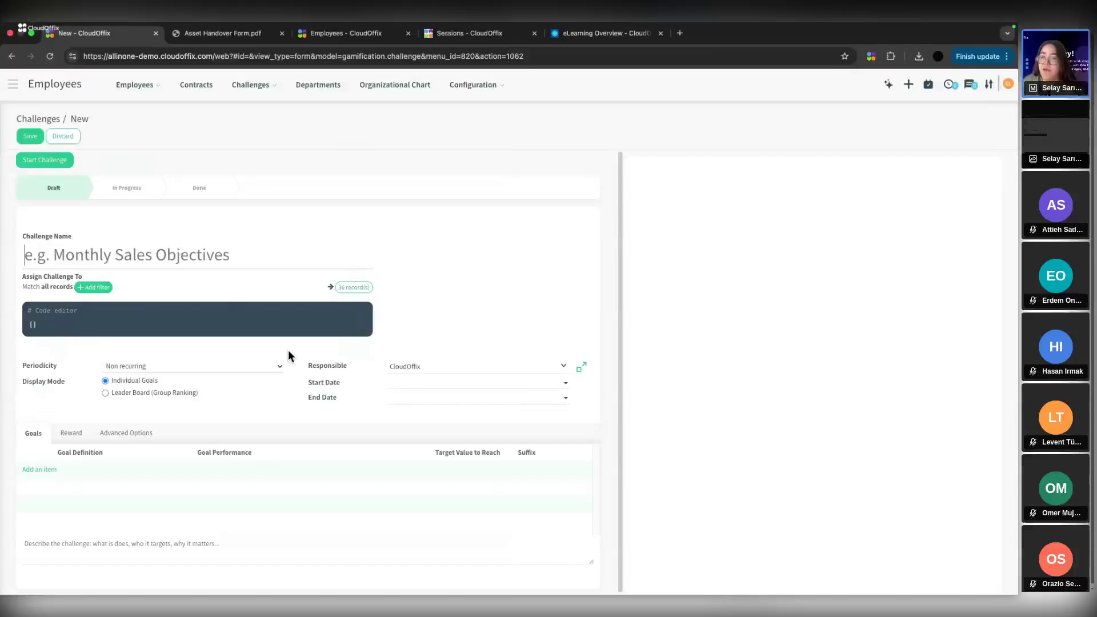
{"action": "left_click", "coordinate": [71, 431]}
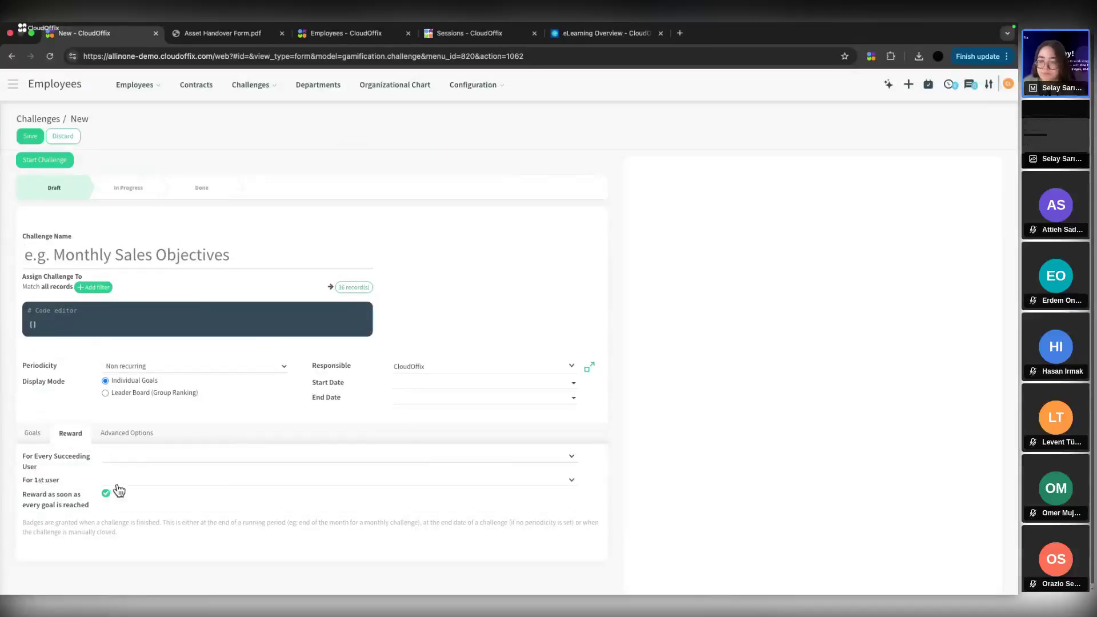
{"action": "left_click", "coordinate": [63, 135]}
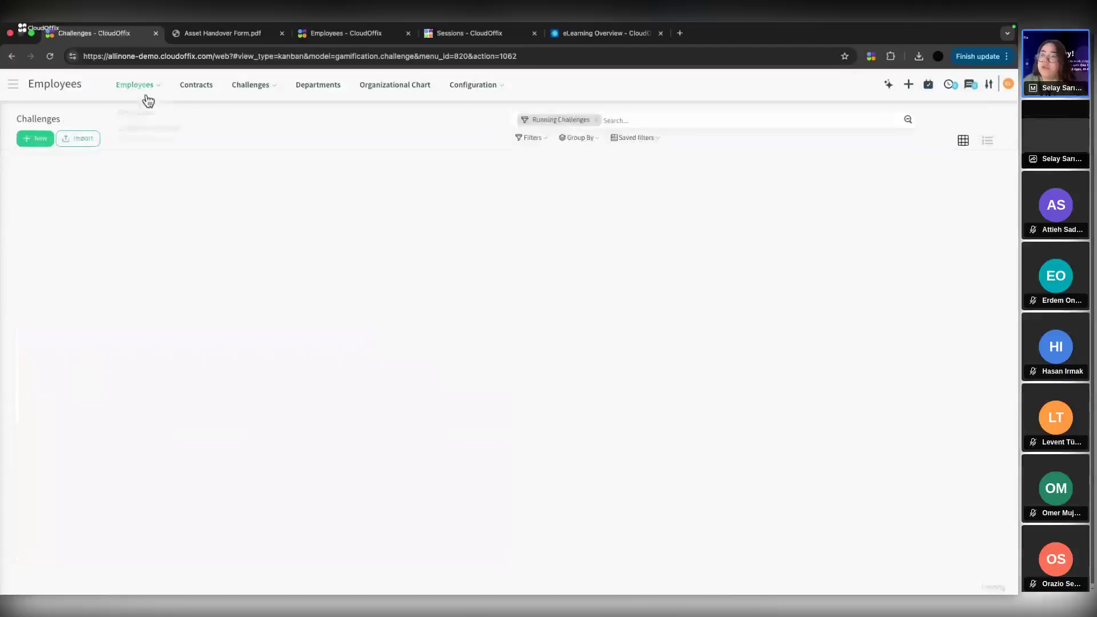
Open the challenges' Goals History and remove its User > Goal Definition grouping.
{"action": "left_click", "coordinate": [240, 89]}
{"action": "left_click", "coordinate": [255, 144]}
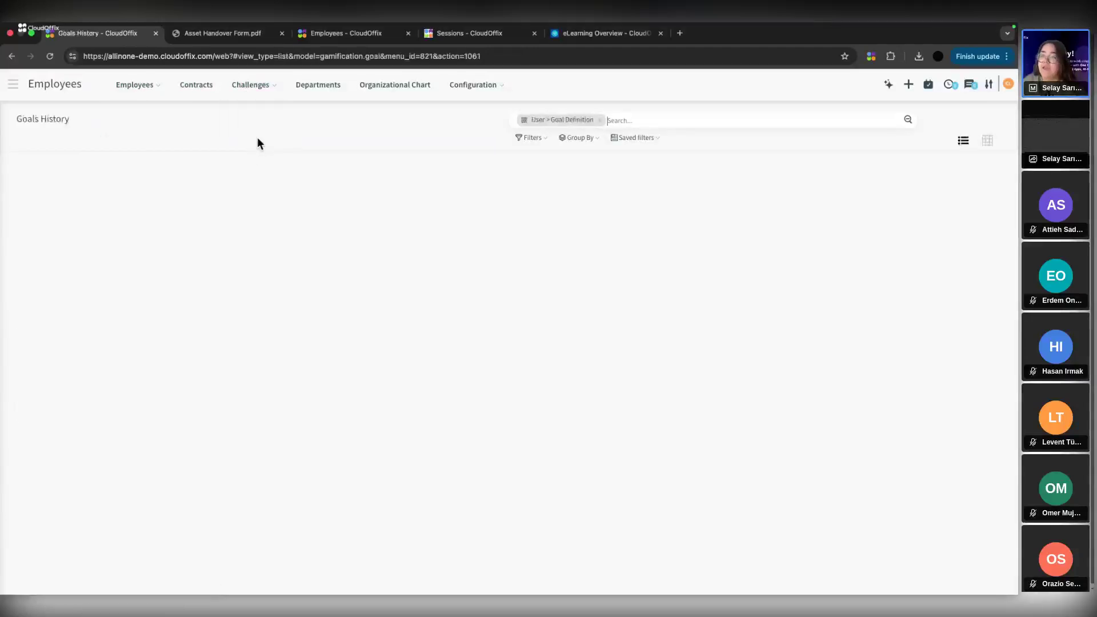
{"action": "left_click", "coordinate": [600, 120]}
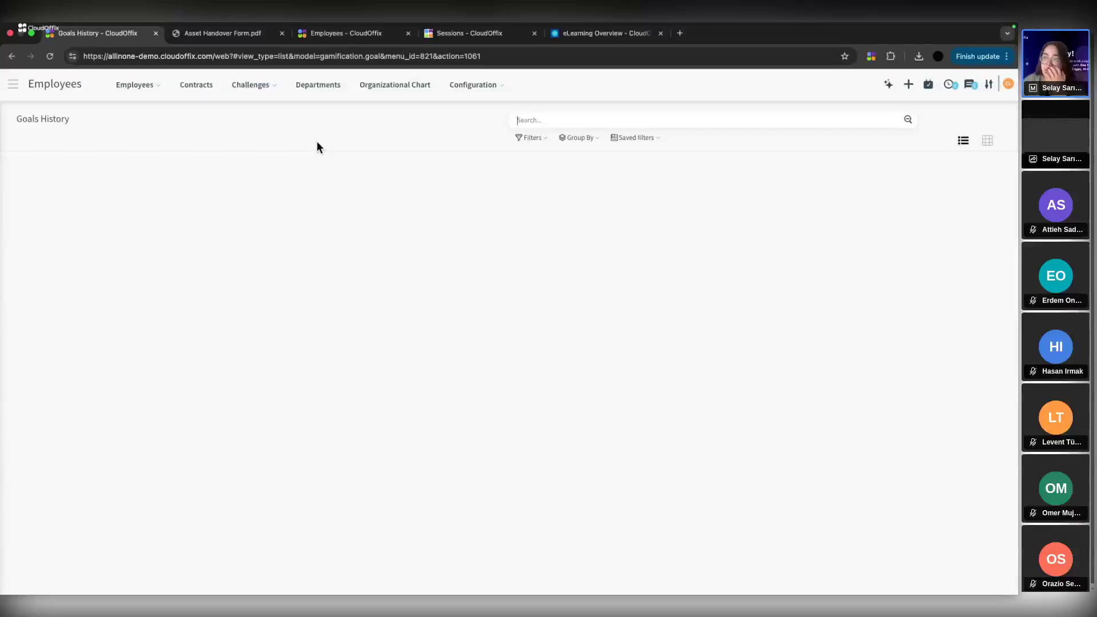
View the departments, check the employees of Administration and the first HR department, and return to the department overview.
{"action": "left_click", "coordinate": [321, 99]}
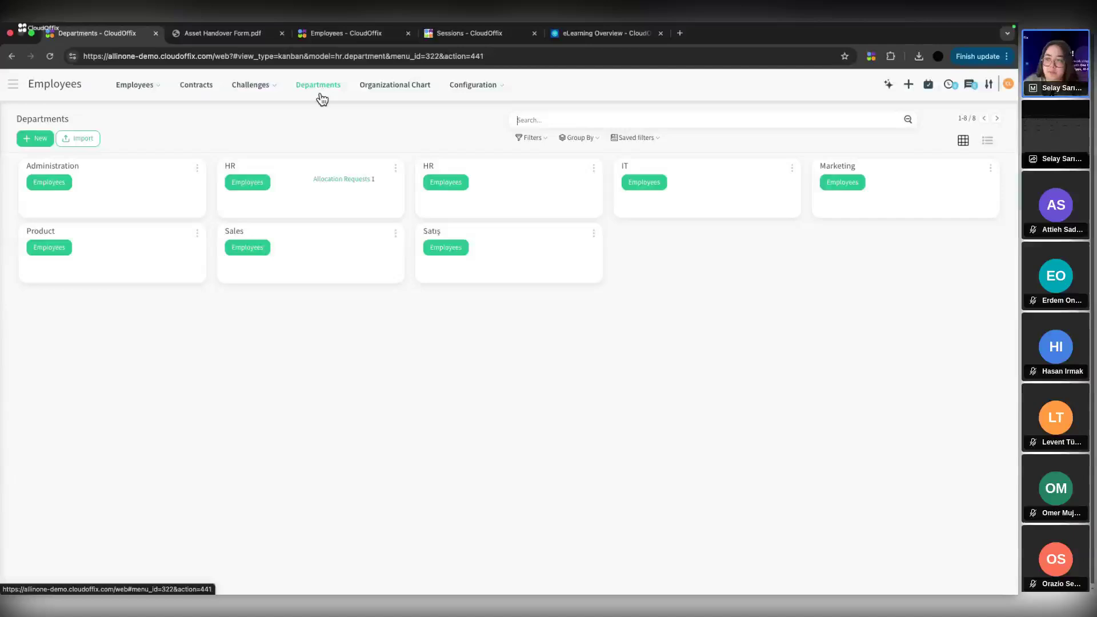
{"action": "left_click", "coordinate": [250, 85]}
{"action": "left_click", "coordinate": [239, 338]}
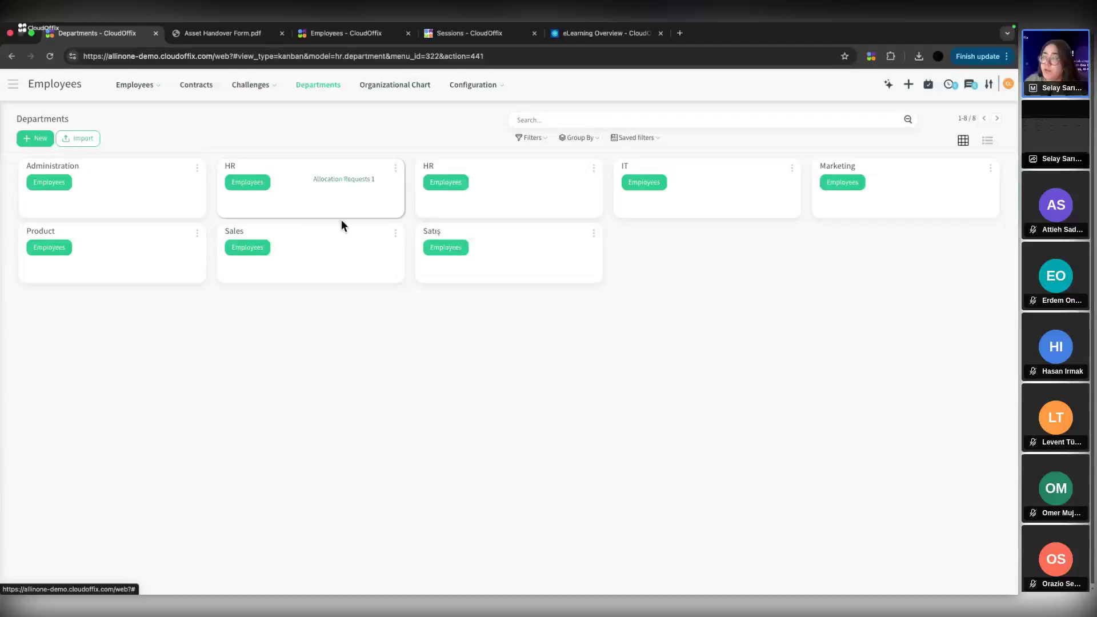
{"action": "left_click", "coordinate": [59, 188]}
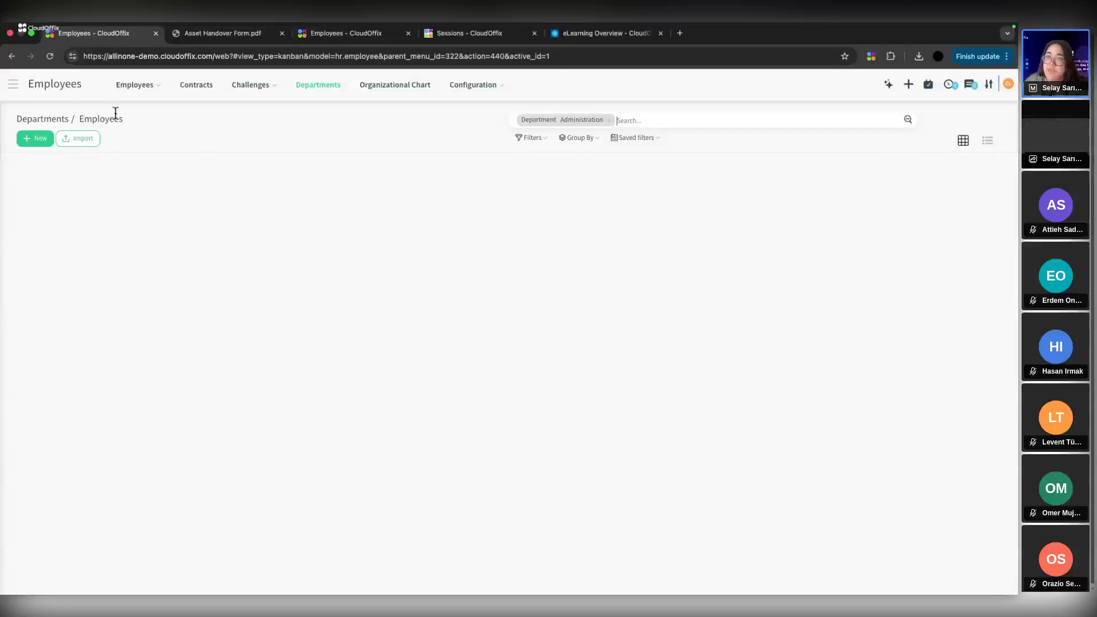
{"action": "left_click", "coordinate": [53, 119]}
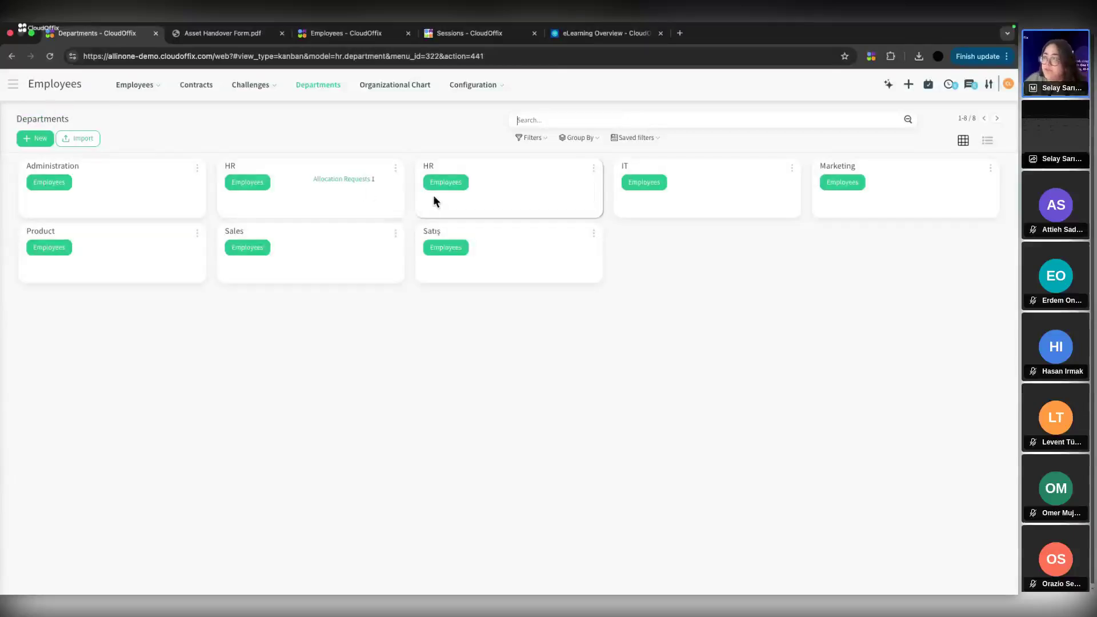
{"action": "left_click", "coordinate": [251, 184]}
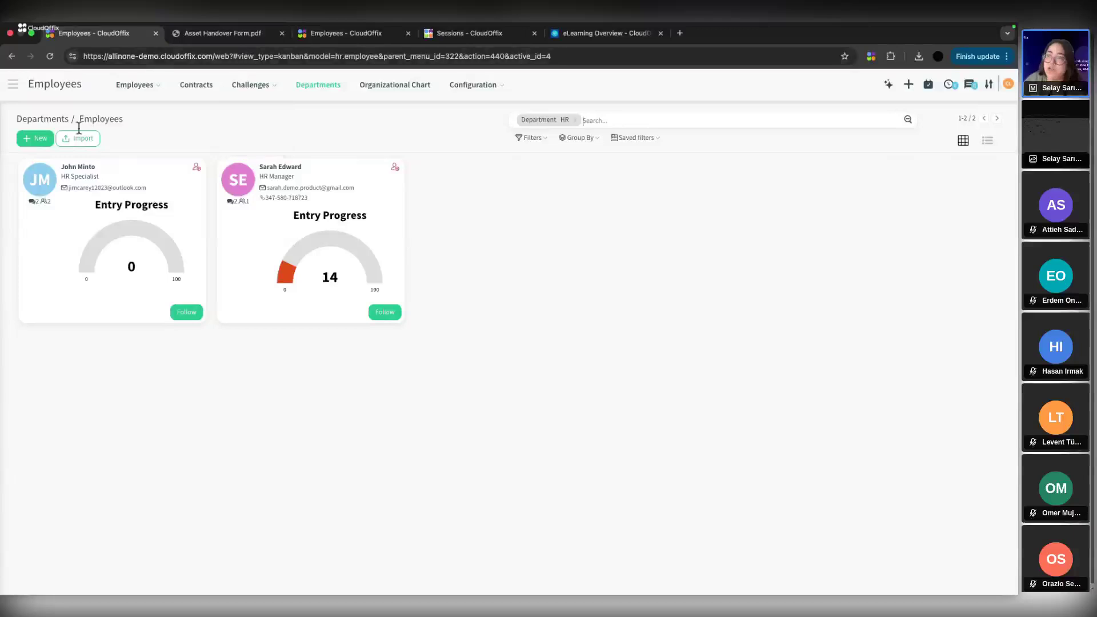
{"action": "left_click", "coordinate": [49, 119]}
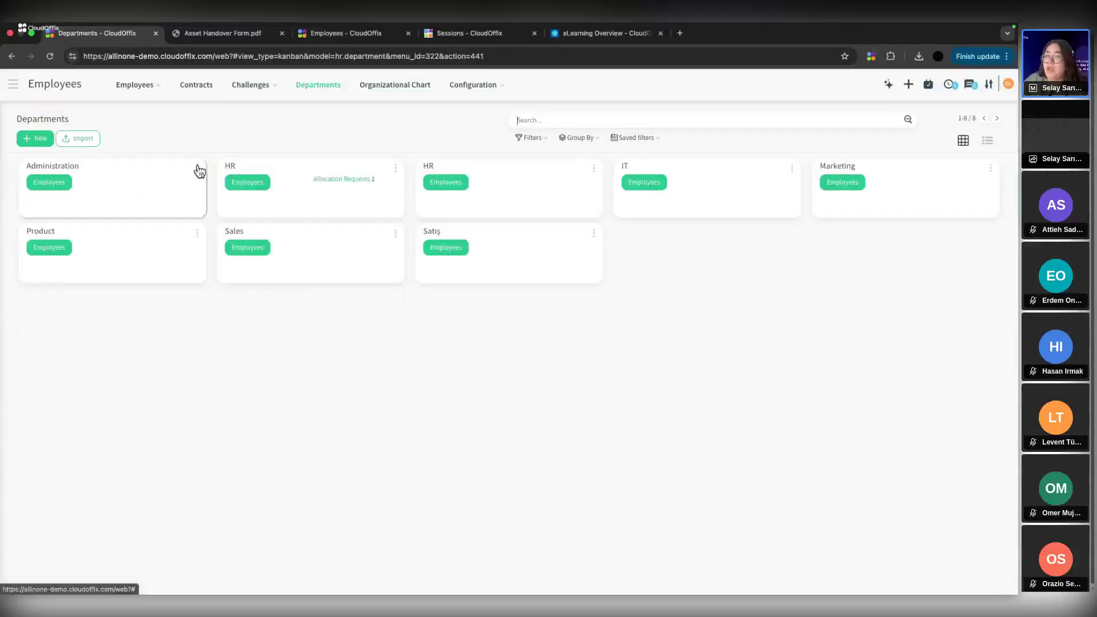
Examine the name, parent department and manager fields on a blank new department form, then discard it.
{"action": "left_click", "coordinate": [29, 139]}
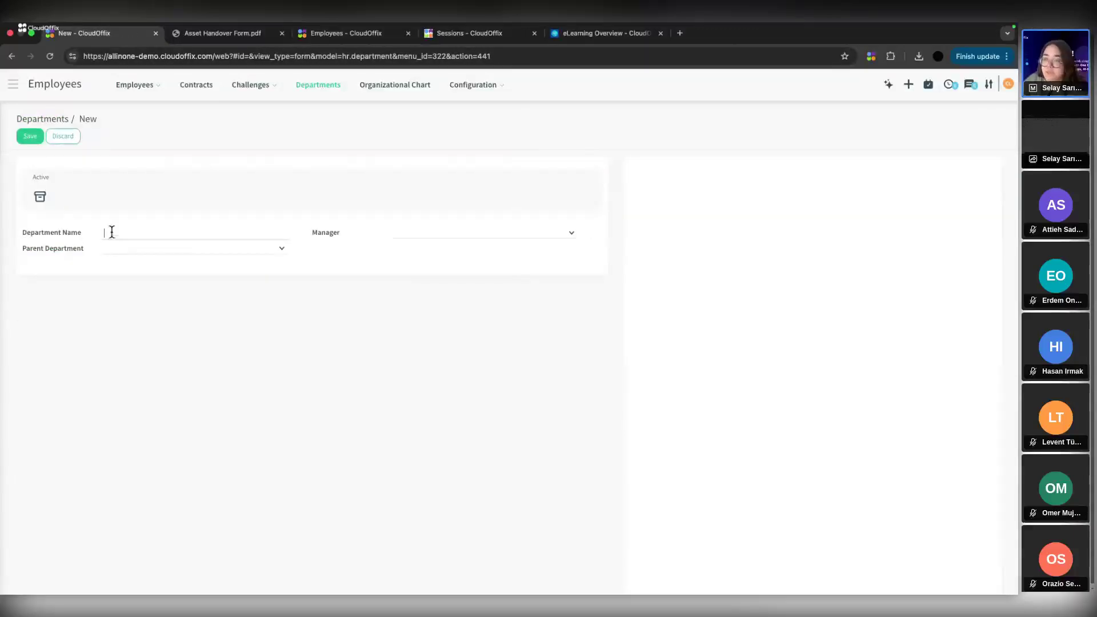
{"action": "left_click_drag", "start_coordinate": [39, 238], "coordinate": [145, 235]}
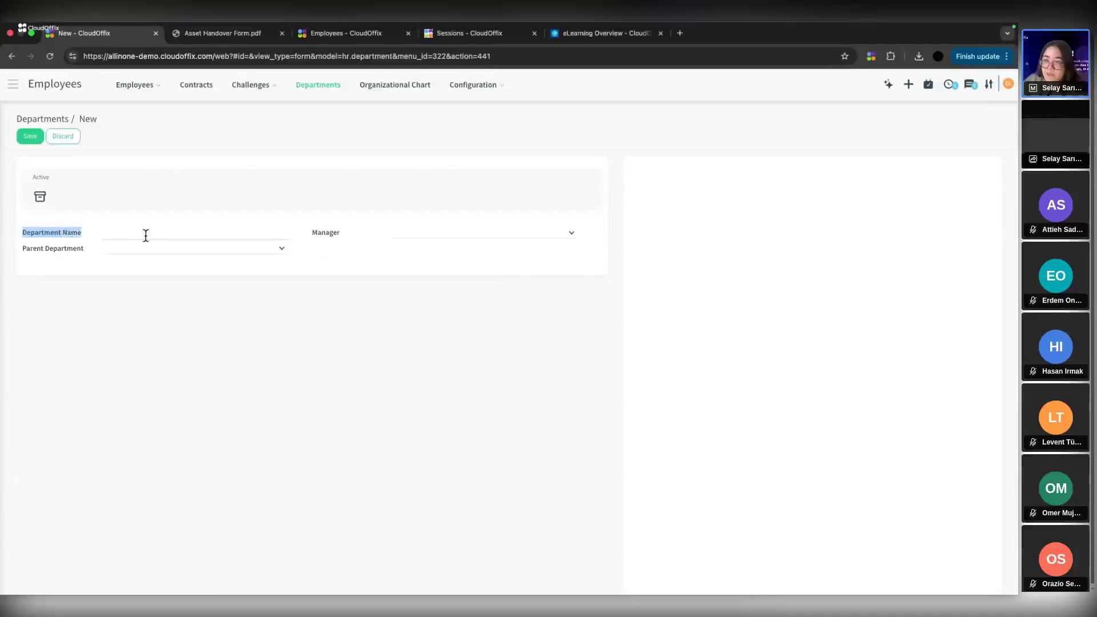
{"action": "left_click", "coordinate": [122, 249]}
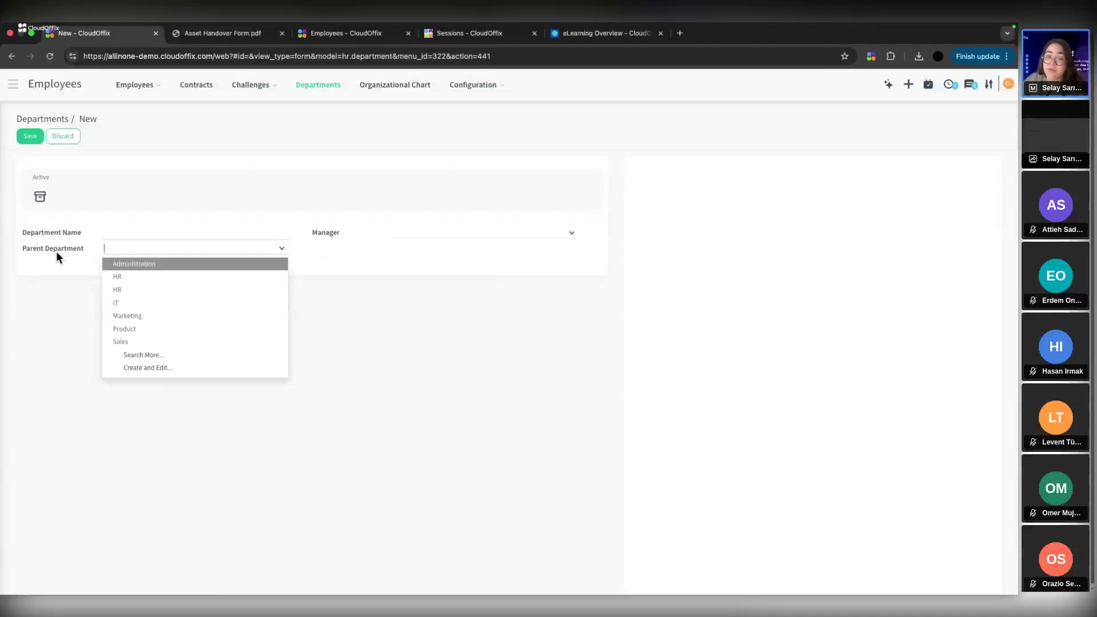
{"action": "mouse_move", "coordinate": [56, 251]}
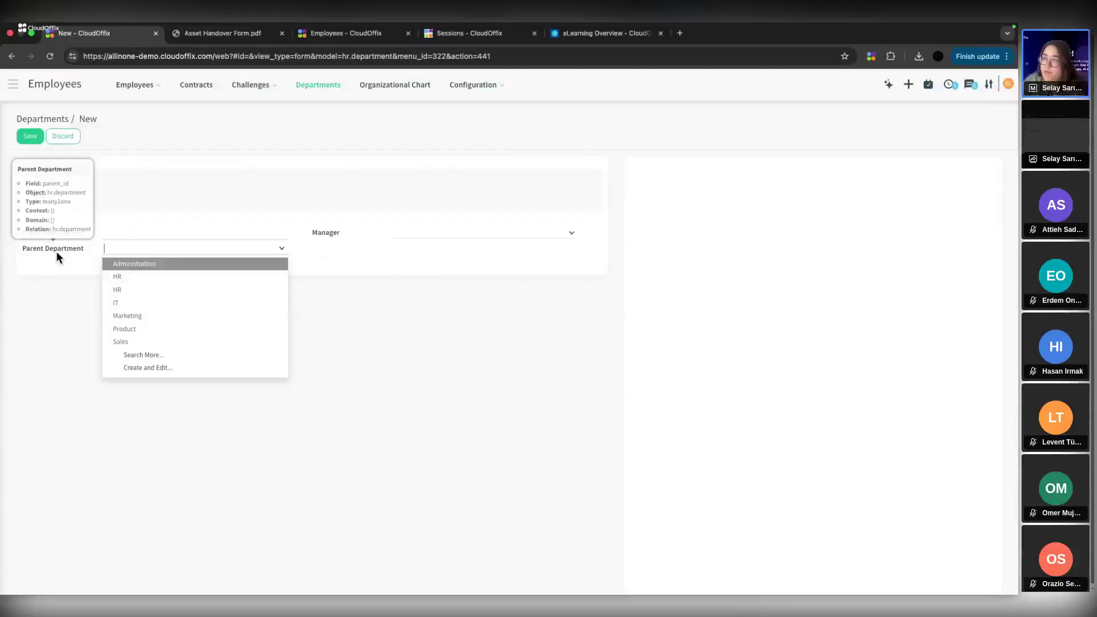
{"action": "left_click", "coordinate": [454, 236]}
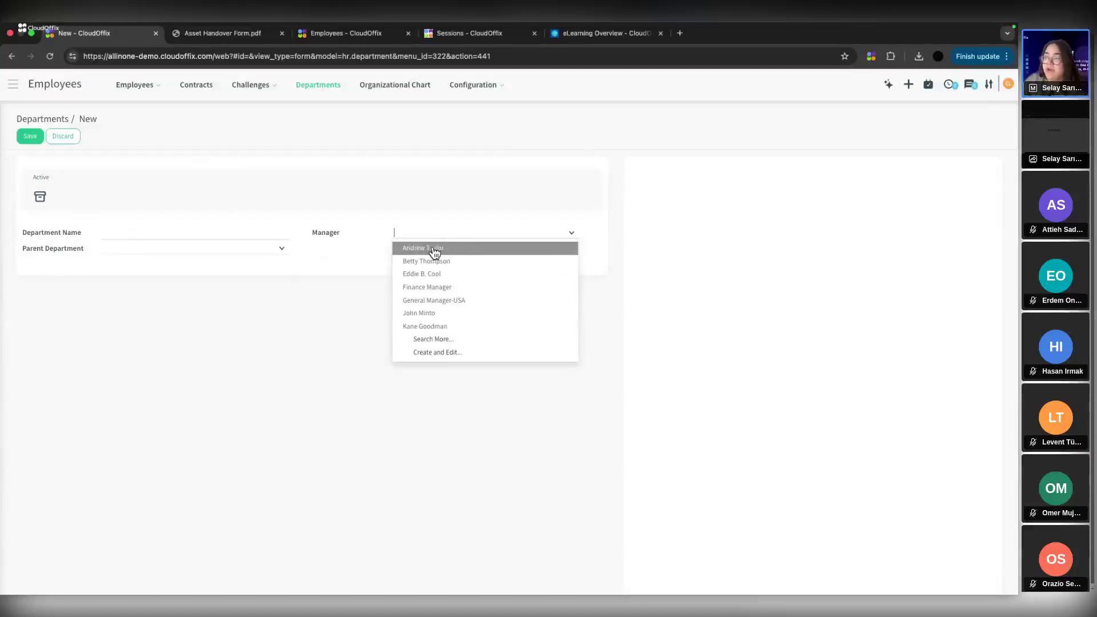
{"action": "left_click", "coordinate": [420, 368]}
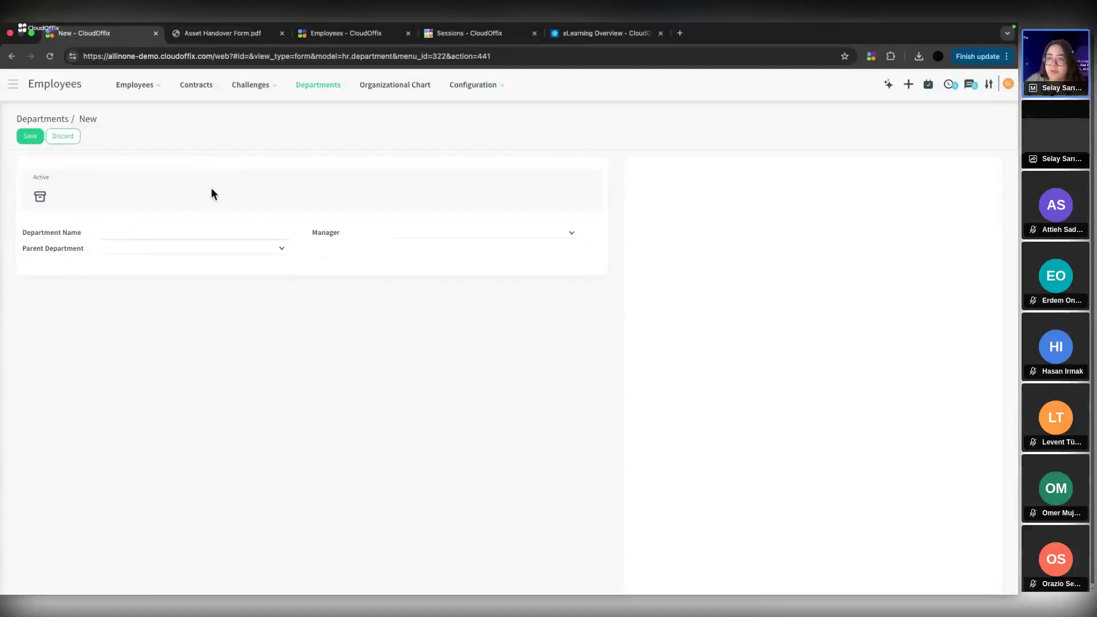
{"action": "left_click", "coordinate": [63, 138]}
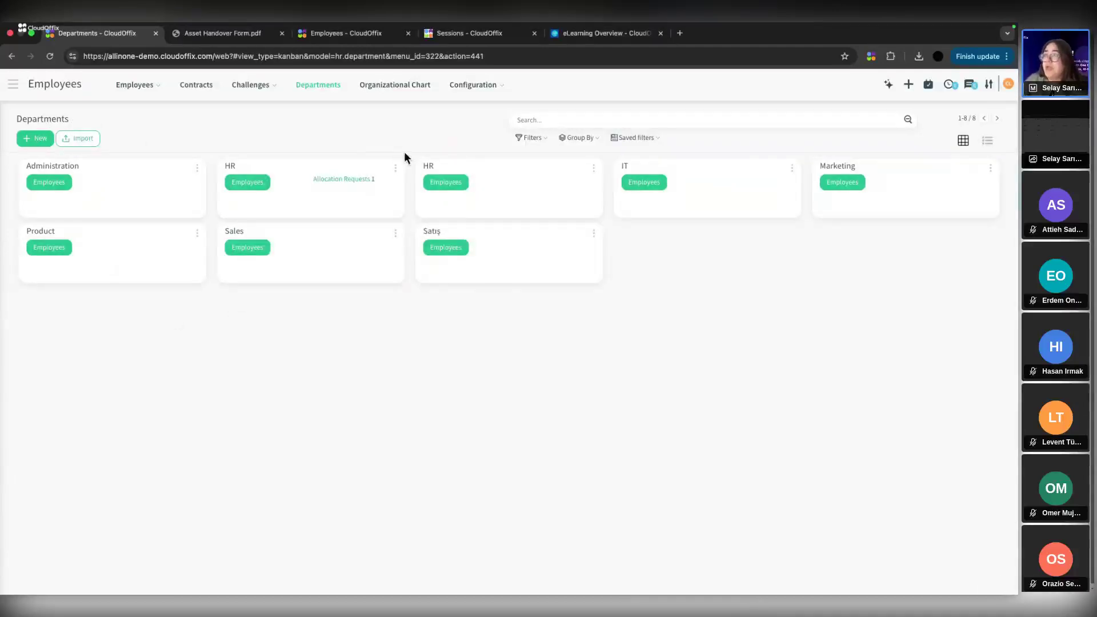
Open the organizational chart, collapse the lower levels and expand the General Manager-USA branch.
{"action": "left_click", "coordinate": [397, 92]}
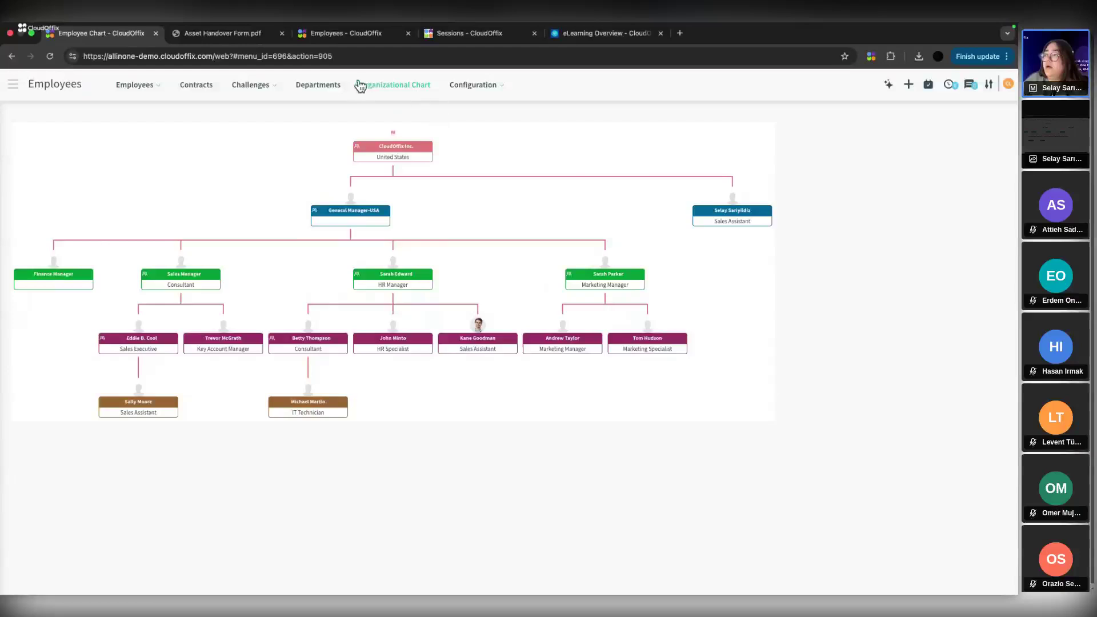
{"action": "left_click", "coordinate": [393, 165]}
{"action": "left_click", "coordinate": [46, 167]}
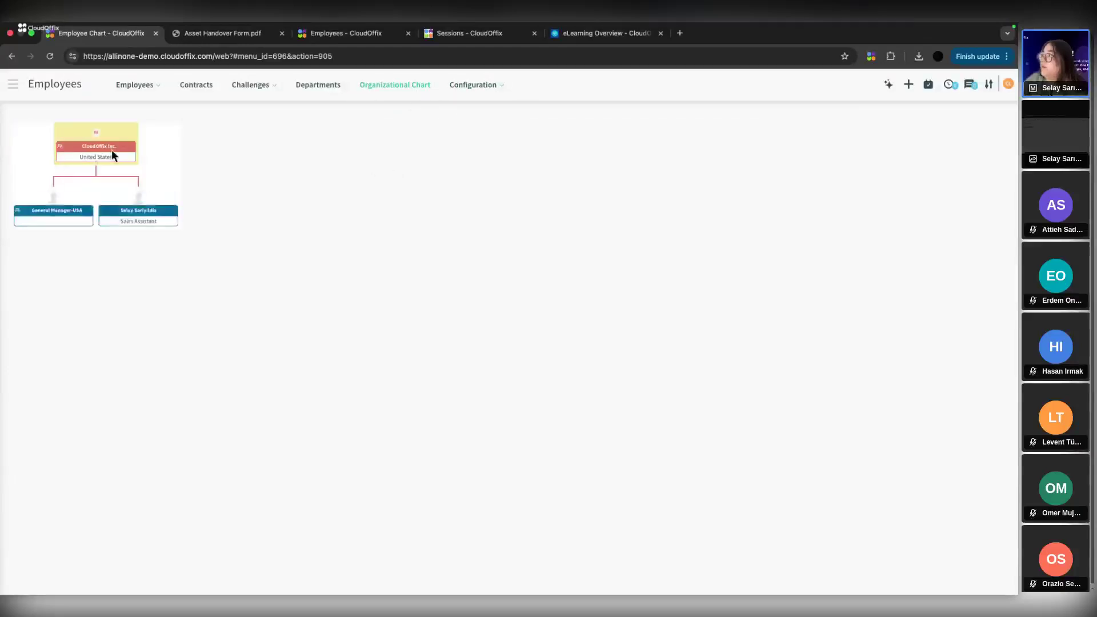
{"action": "left_click", "coordinate": [58, 231]}
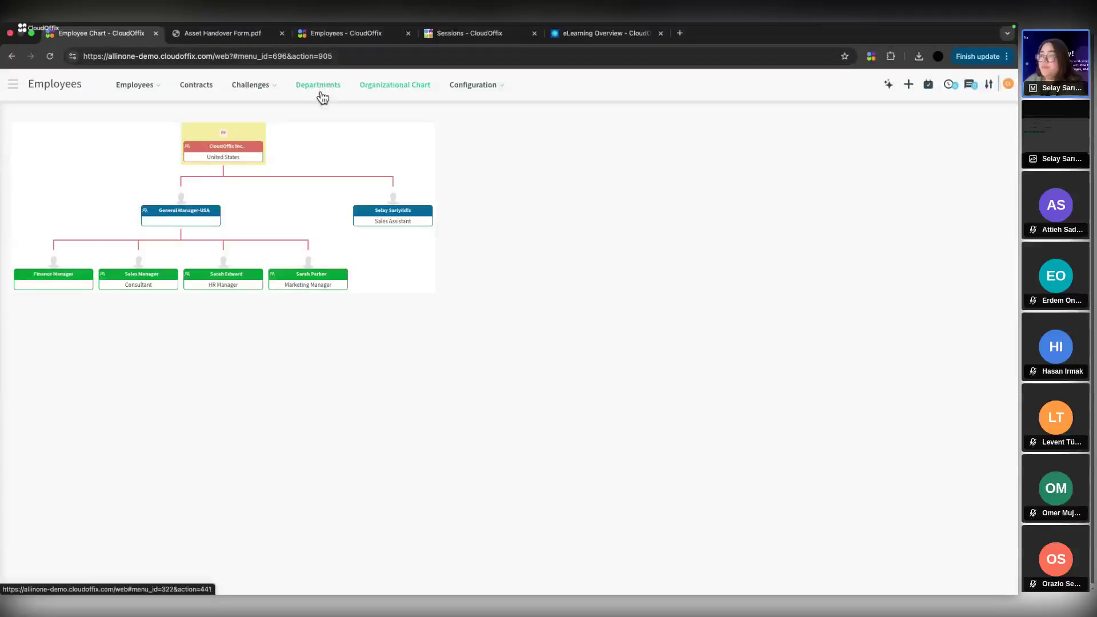
Switch to the hr-poc Employees site and open the settings of its organizational chart.
{"action": "left_click", "coordinate": [330, 34]}
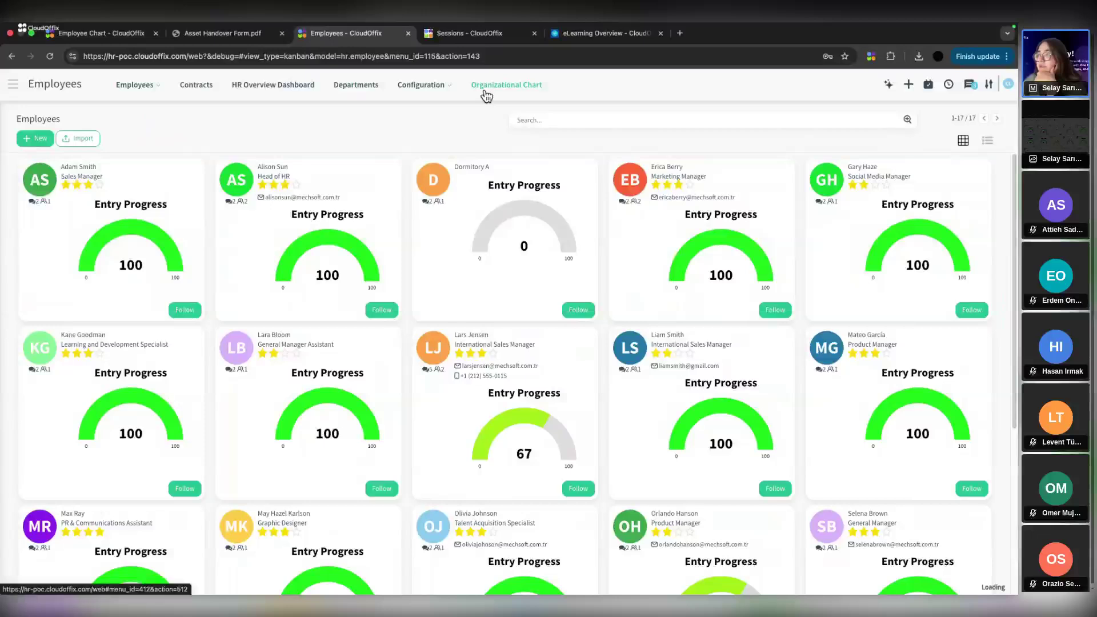
{"action": "left_click", "coordinate": [478, 96]}
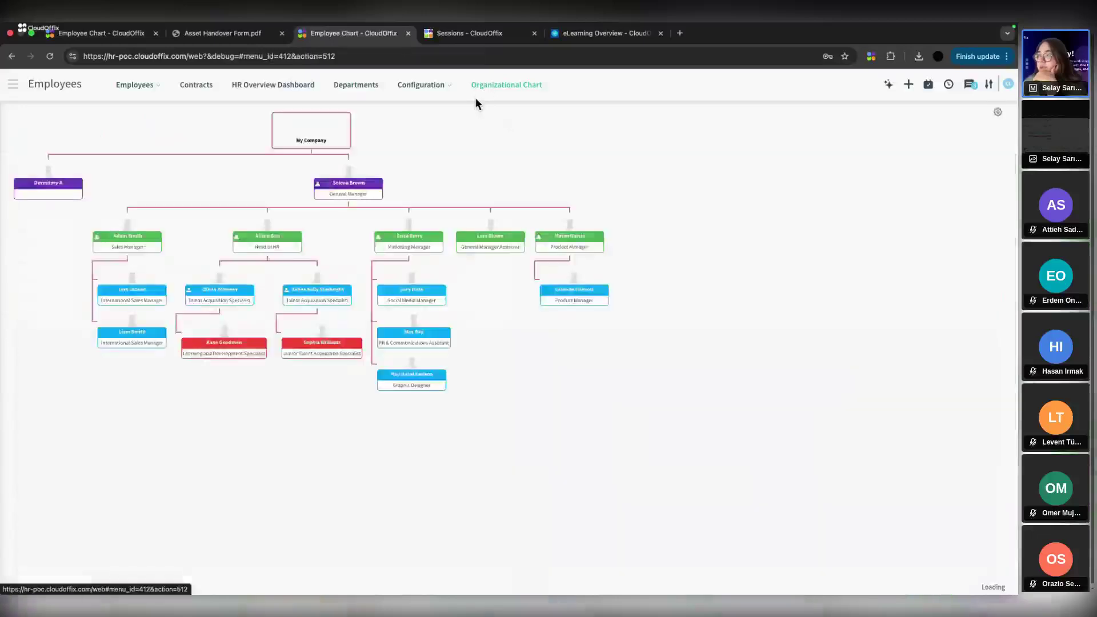
{"action": "left_click", "coordinate": [998, 113]}
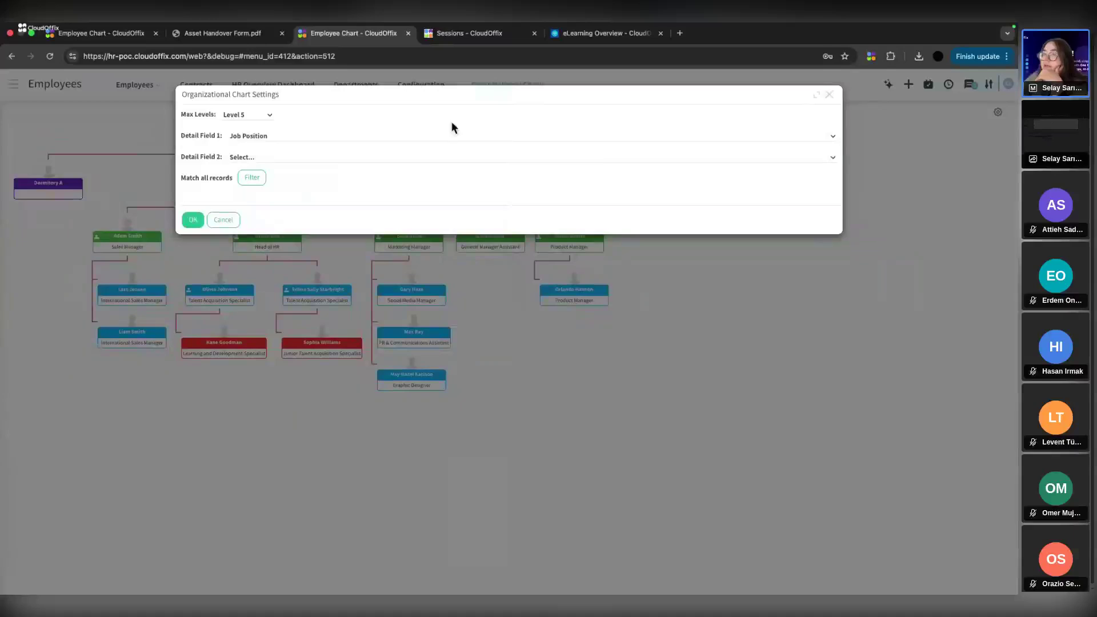
Set the organizational chart to a maximum of Level 2, with Place of Birth and Country as detail fields 1 and 2, and apply.
{"action": "left_click", "coordinate": [269, 116]}
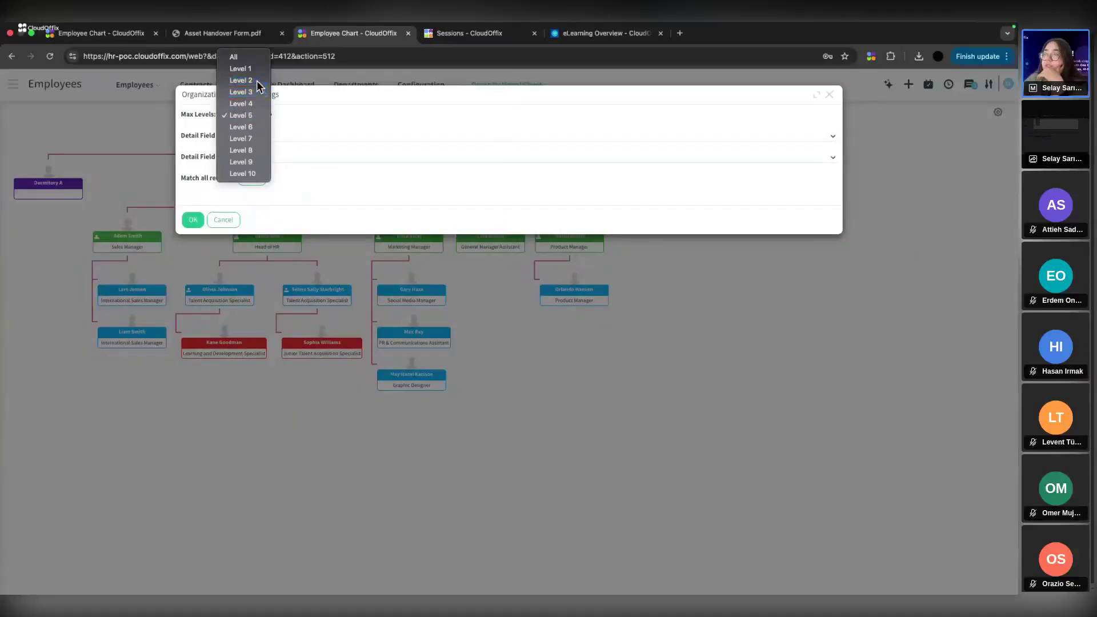
{"action": "left_click", "coordinate": [254, 80]}
{"action": "left_click", "coordinate": [259, 137]}
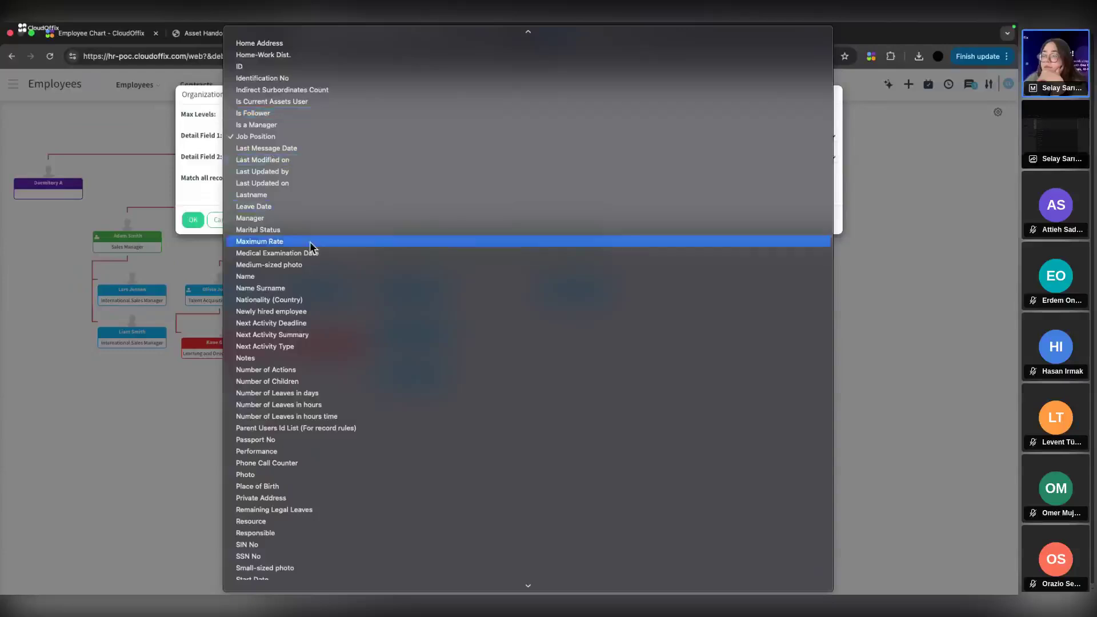
{"action": "left_click", "coordinate": [292, 489]}
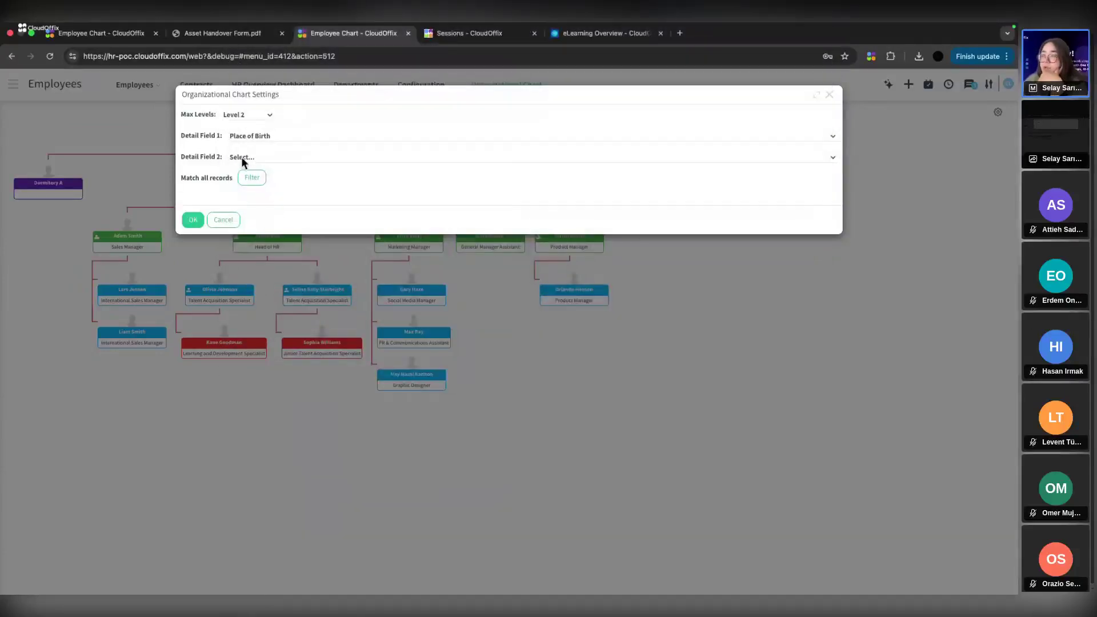
{"action": "left_click", "coordinate": [242, 157]}
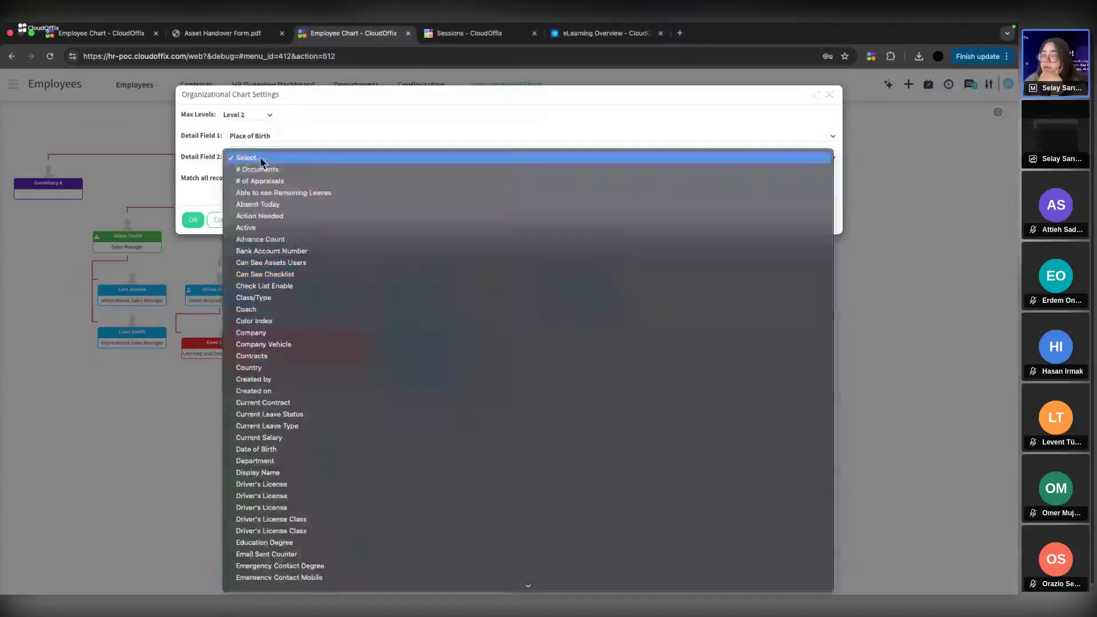
{"action": "left_click", "coordinate": [293, 370]}
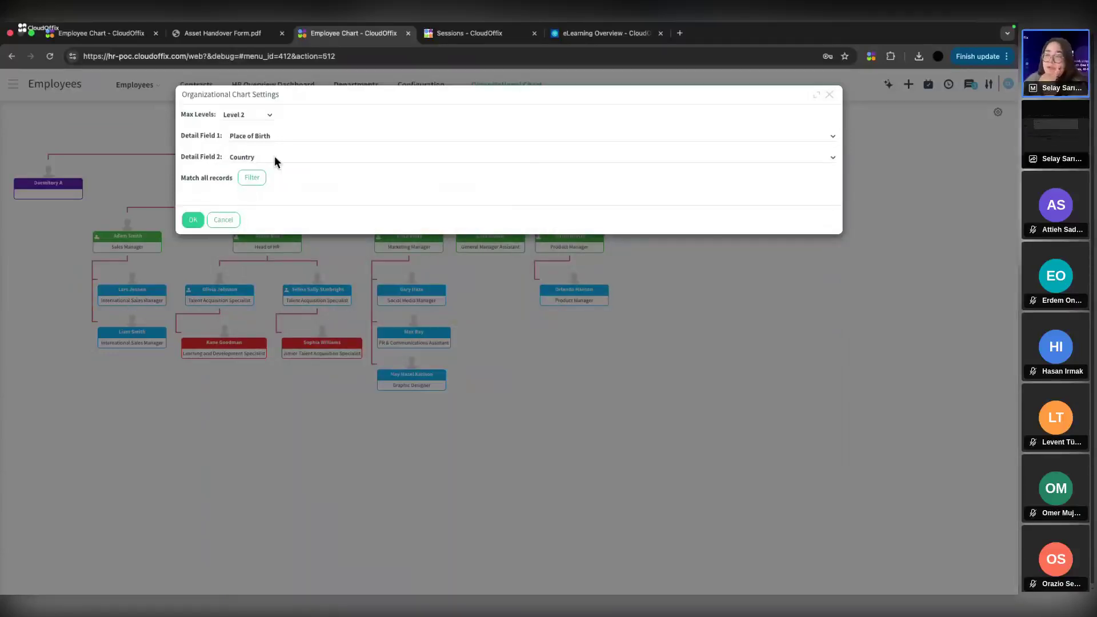
{"action": "left_click", "coordinate": [191, 217]}
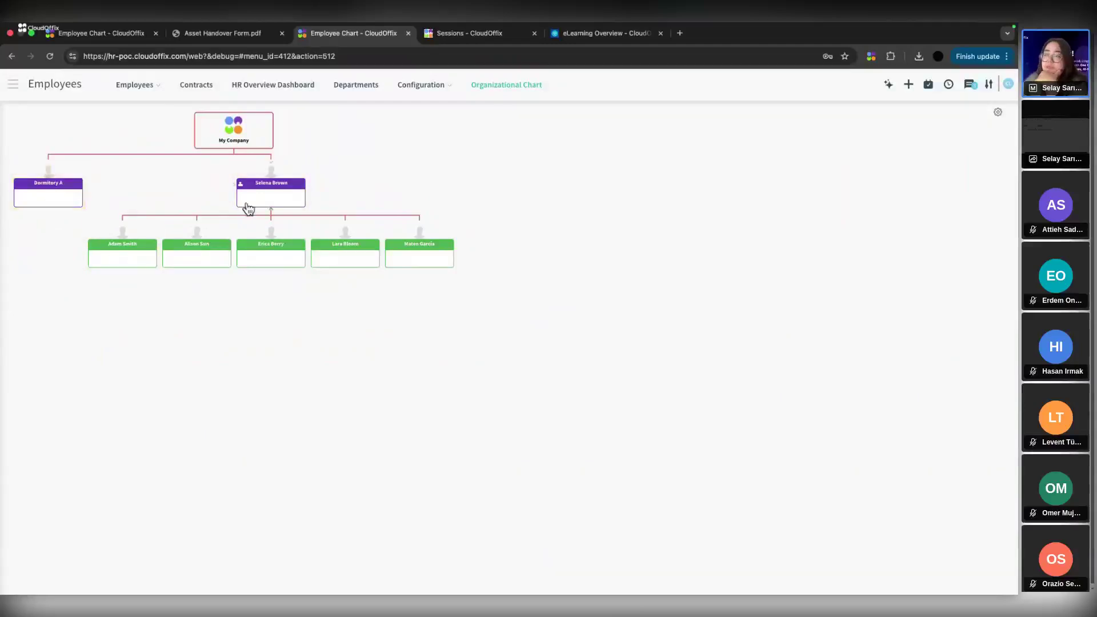
Change detail field 1 of the organizational chart to Start Date and apply the settings.
{"action": "left_click", "coordinate": [997, 112]}
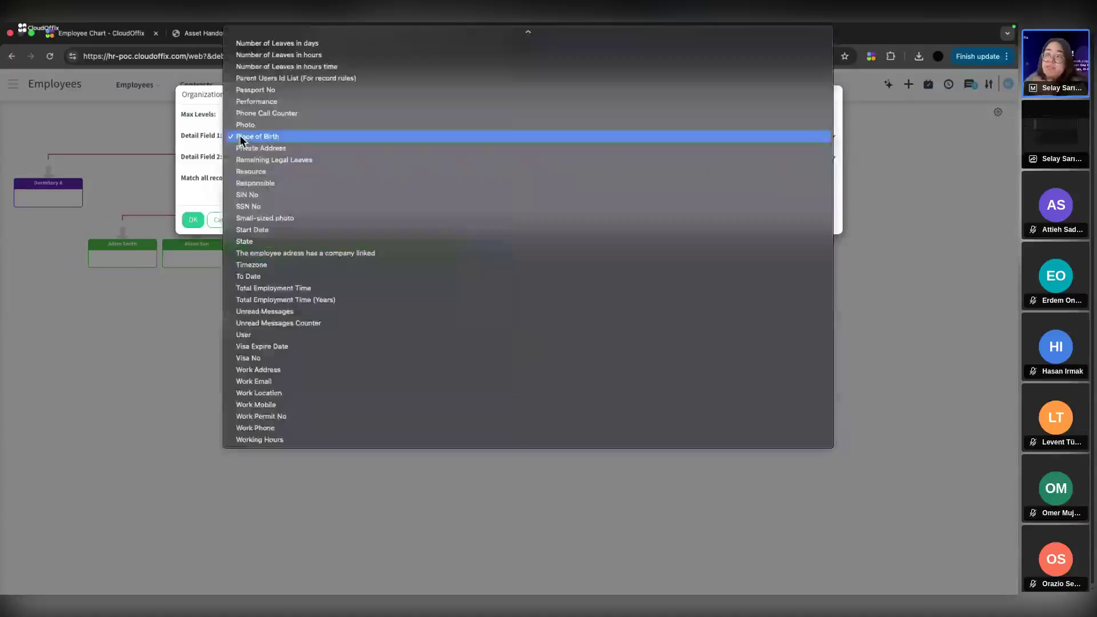
{"action": "left_click", "coordinate": [241, 137]}
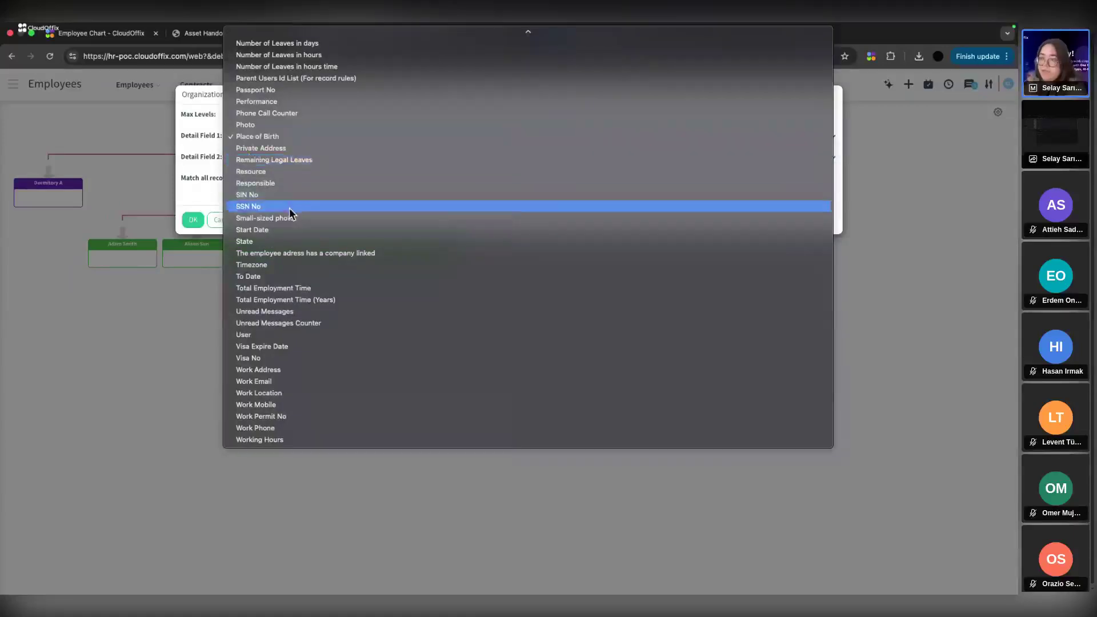
{"action": "left_click", "coordinate": [279, 231]}
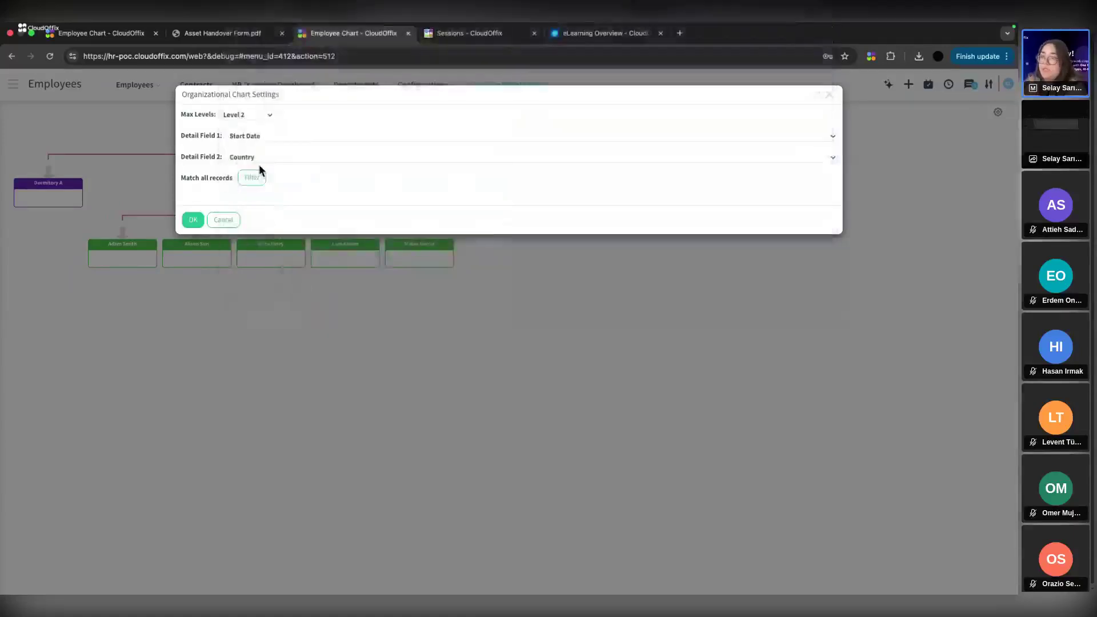
{"action": "left_click", "coordinate": [192, 220]}
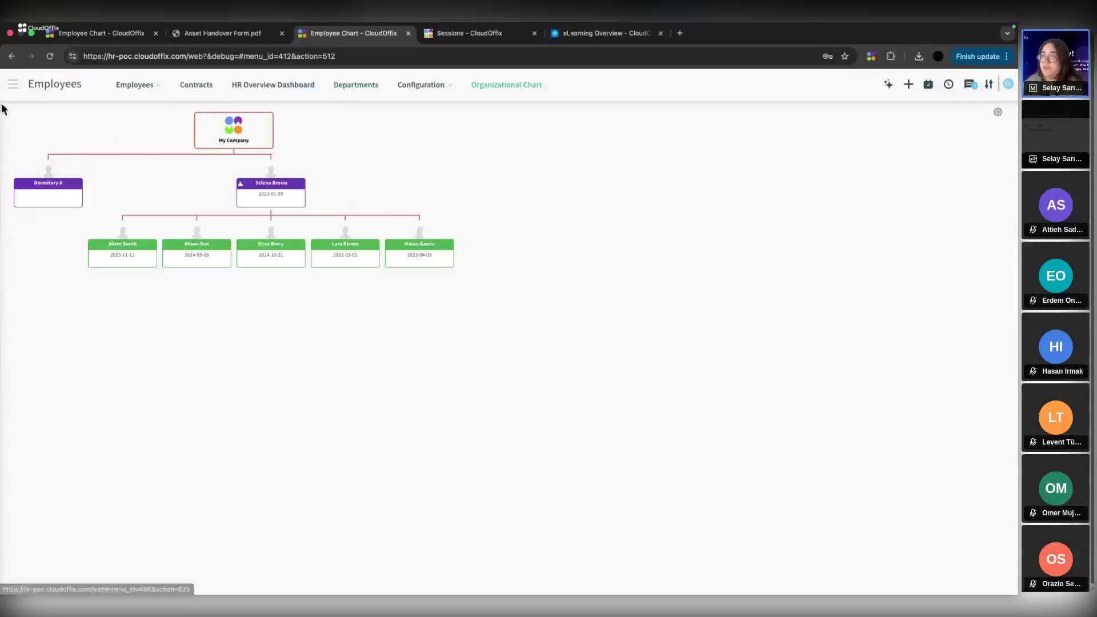
Switch back to the allinone-demo site and open its overview of all apps.
{"action": "left_click", "coordinate": [94, 36]}
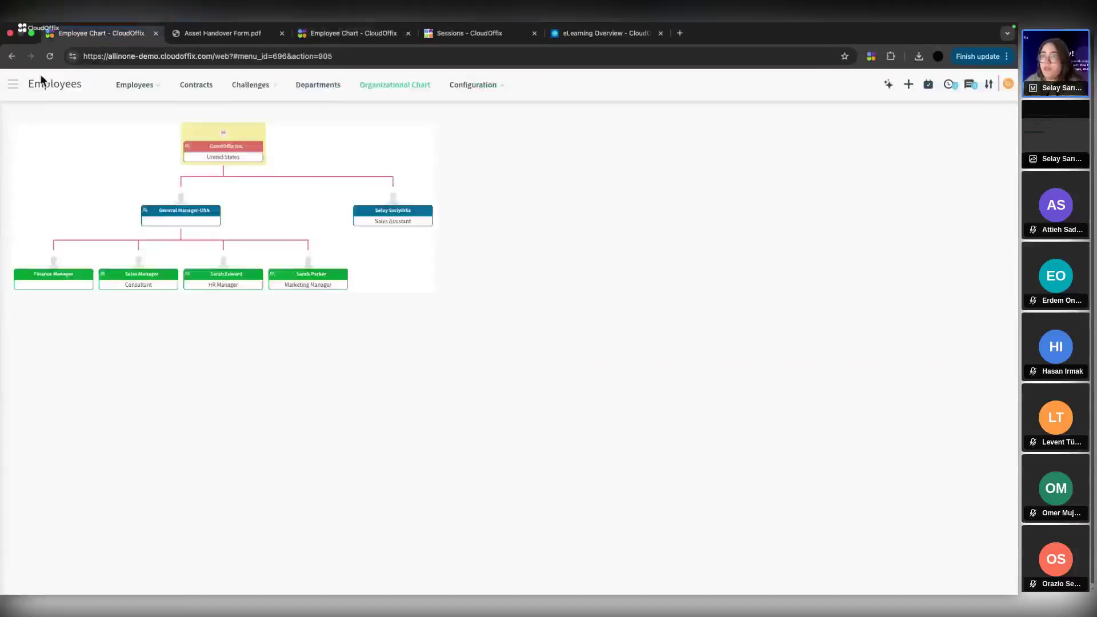
{"action": "left_click", "coordinate": [13, 85]}
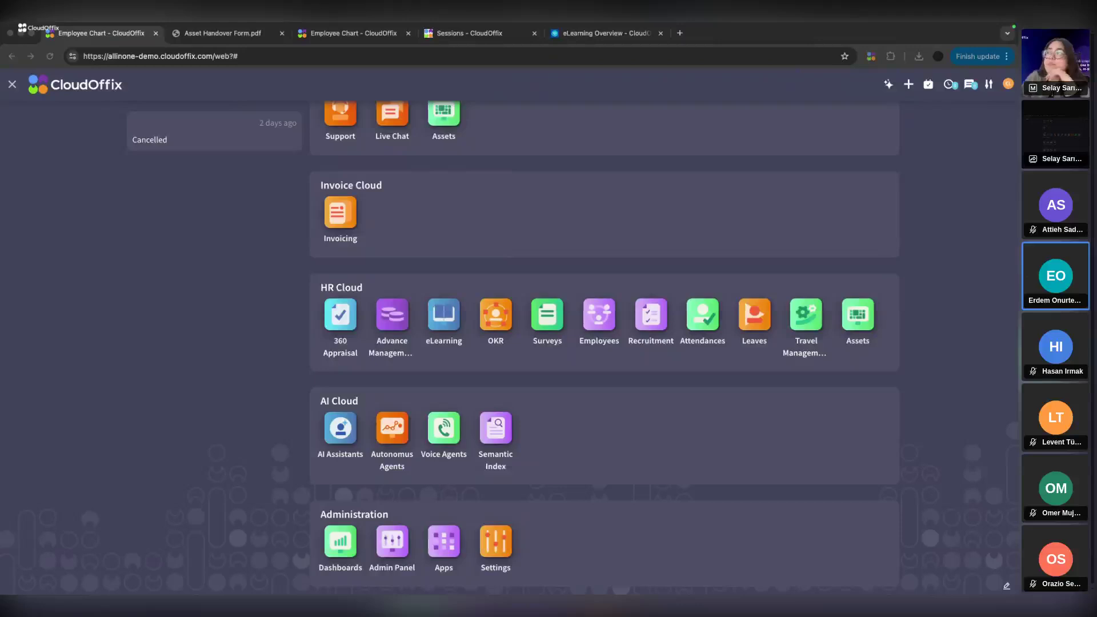
Return to the hr-poc organizational chart, review its settings and cancel them without changes.
{"action": "left_click", "coordinate": [337, 33]}
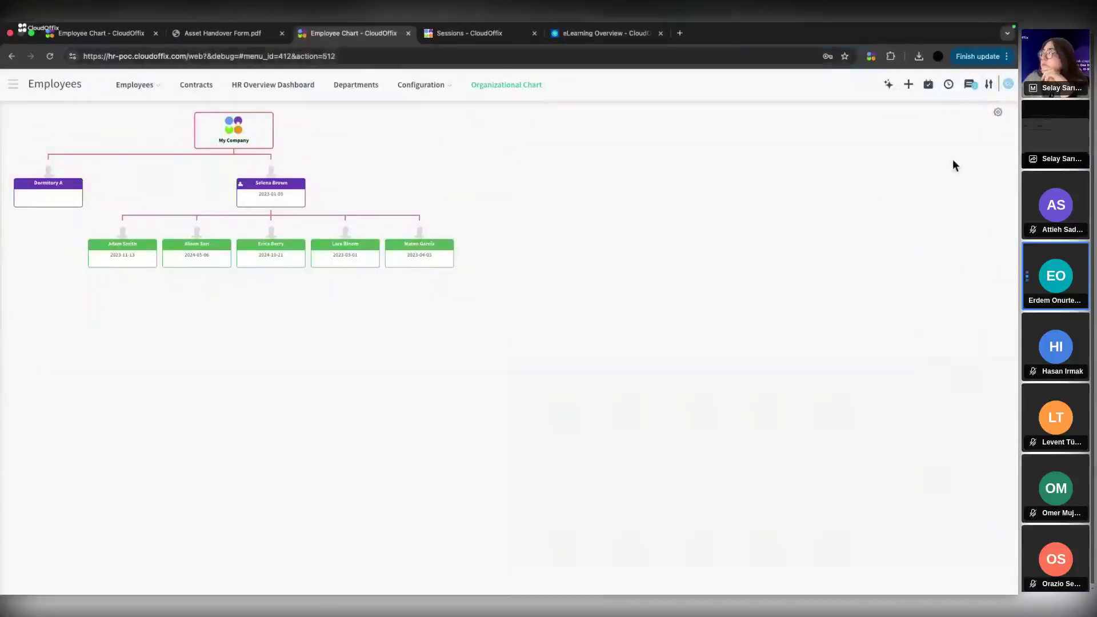
{"action": "left_click", "coordinate": [997, 112]}
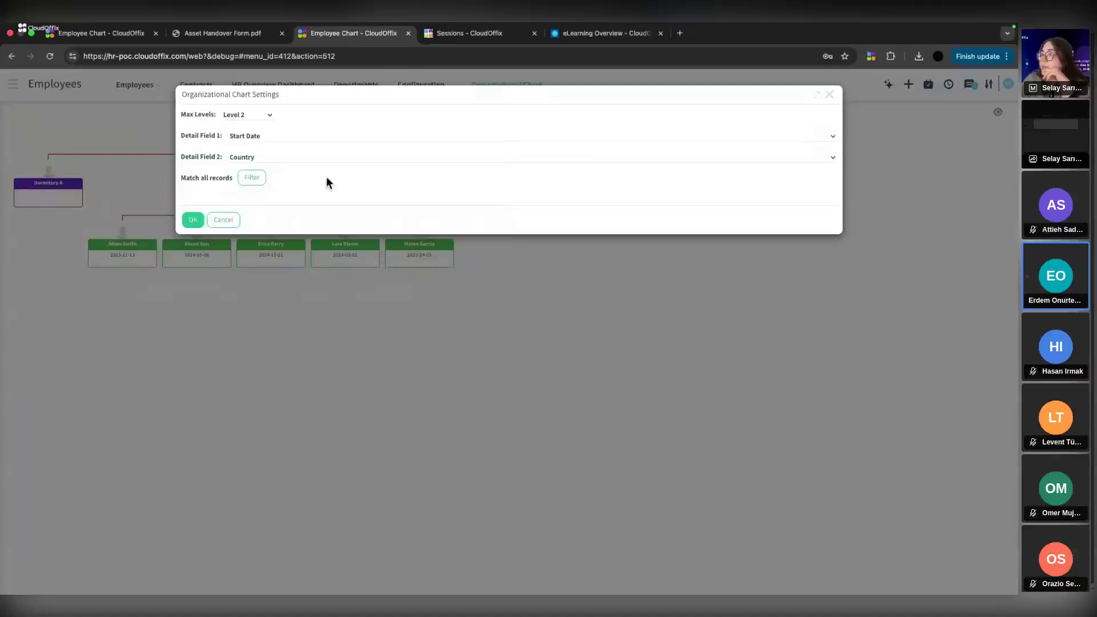
{"action": "left_click", "coordinate": [222, 221]}
{"action": "right_click", "coordinate": [467, 154]}
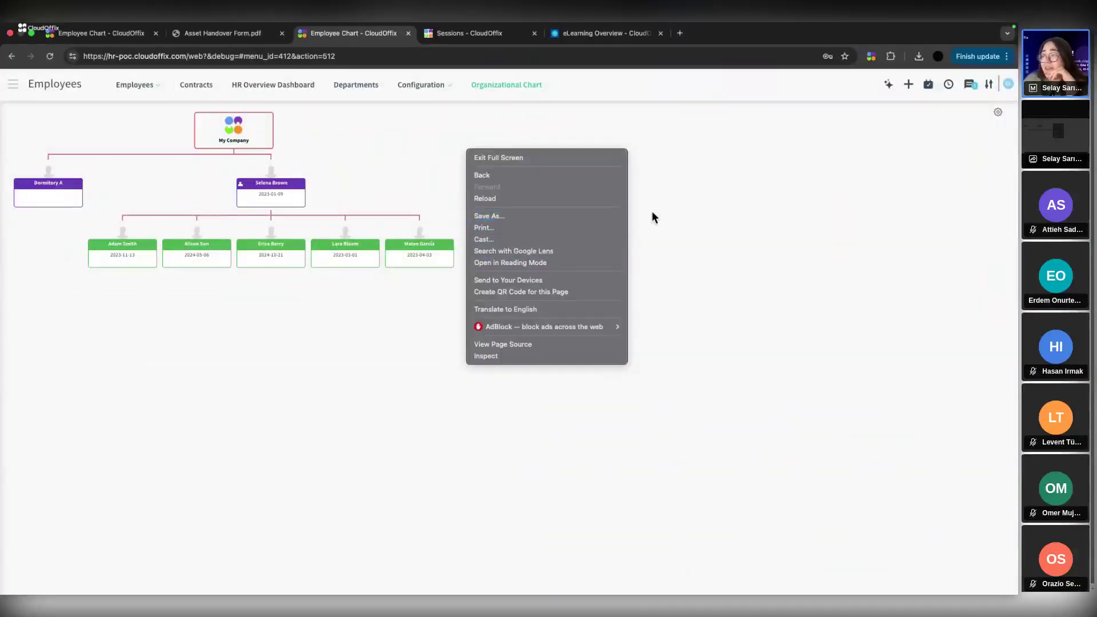
{"action": "left_click", "coordinate": [711, 212]}
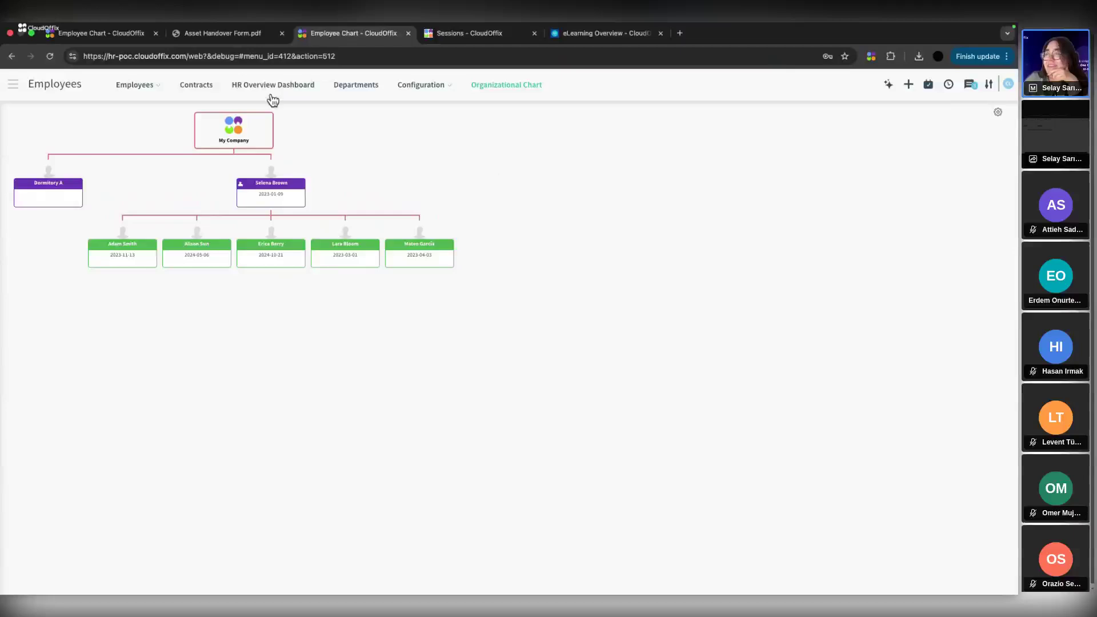
Close the Asset Handover Form PDF and open the Recruitment app on the allinone-demo site.
{"action": "left_click", "coordinate": [281, 33]}
{"action": "left_click", "coordinate": [117, 39]}
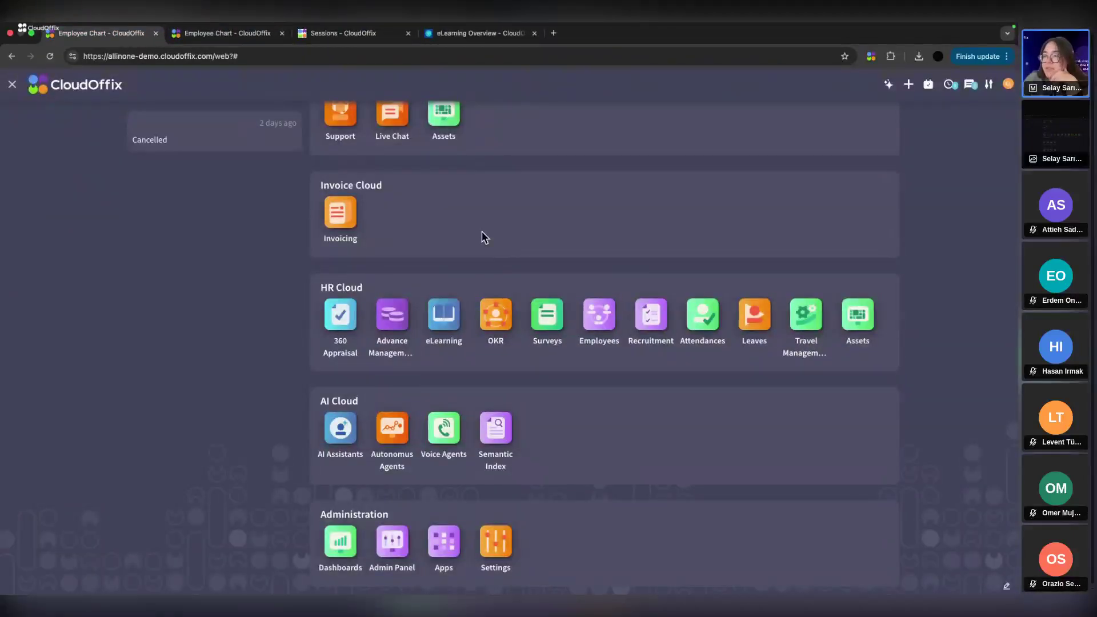
{"action": "scroll", "coordinate": [492, 255], "scroll_direction": "up", "scroll_amount": 1}
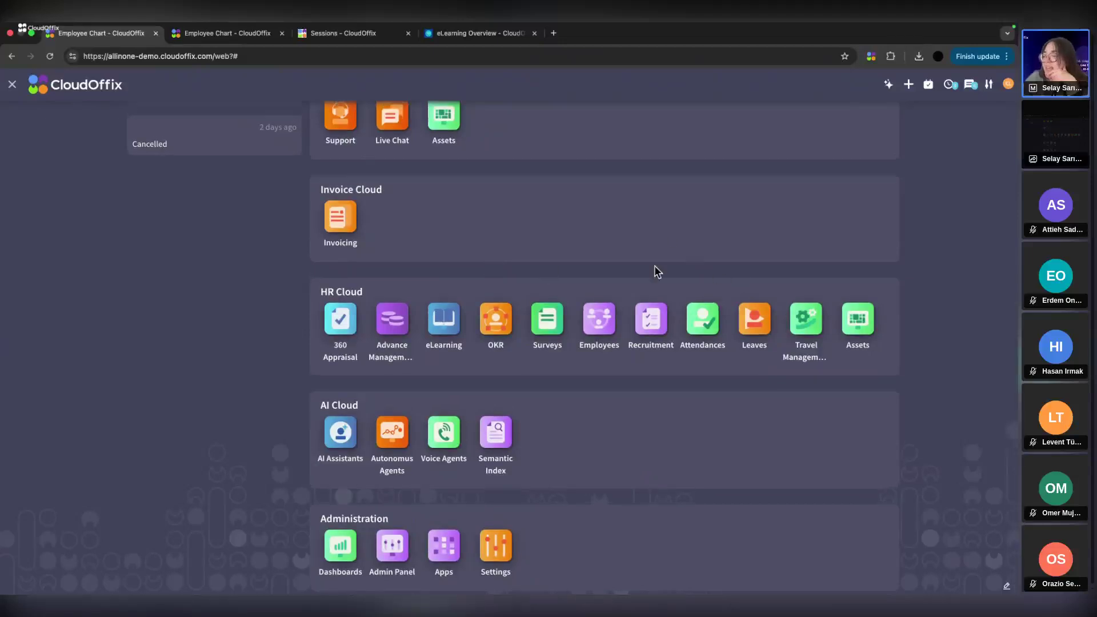
{"action": "left_click", "coordinate": [657, 315]}
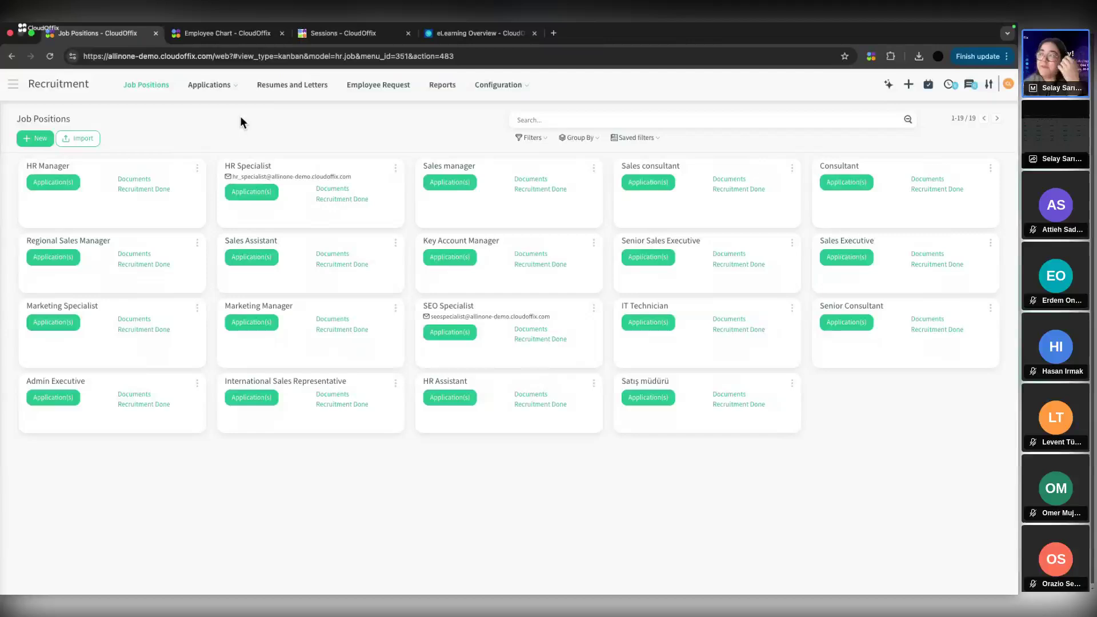
View the Recruitment configuration options and highlight the e-mail alias on the HR Specialist job position card.
{"action": "left_click", "coordinate": [493, 86]}
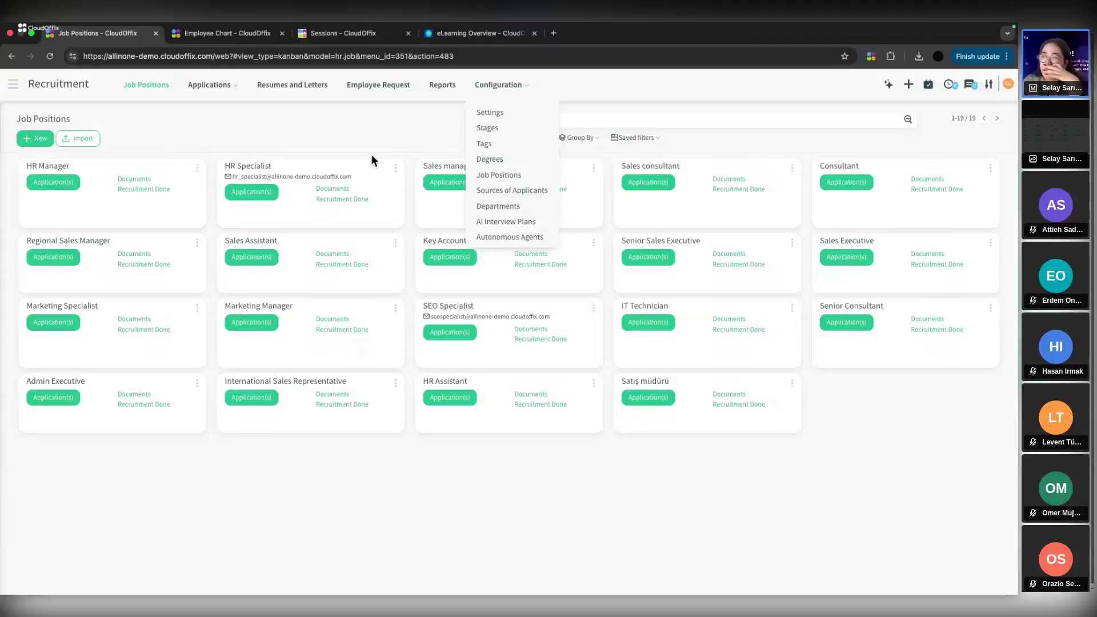
{"action": "left_click", "coordinate": [344, 122]}
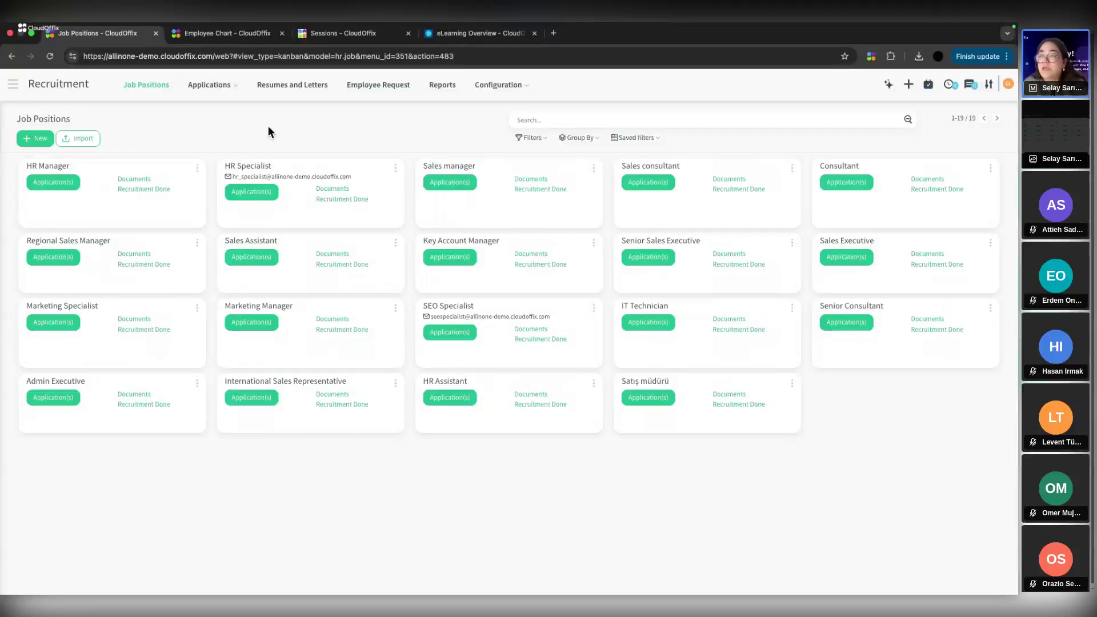
{"action": "left_click_drag", "start_coordinate": [234, 175], "coordinate": [353, 177]}
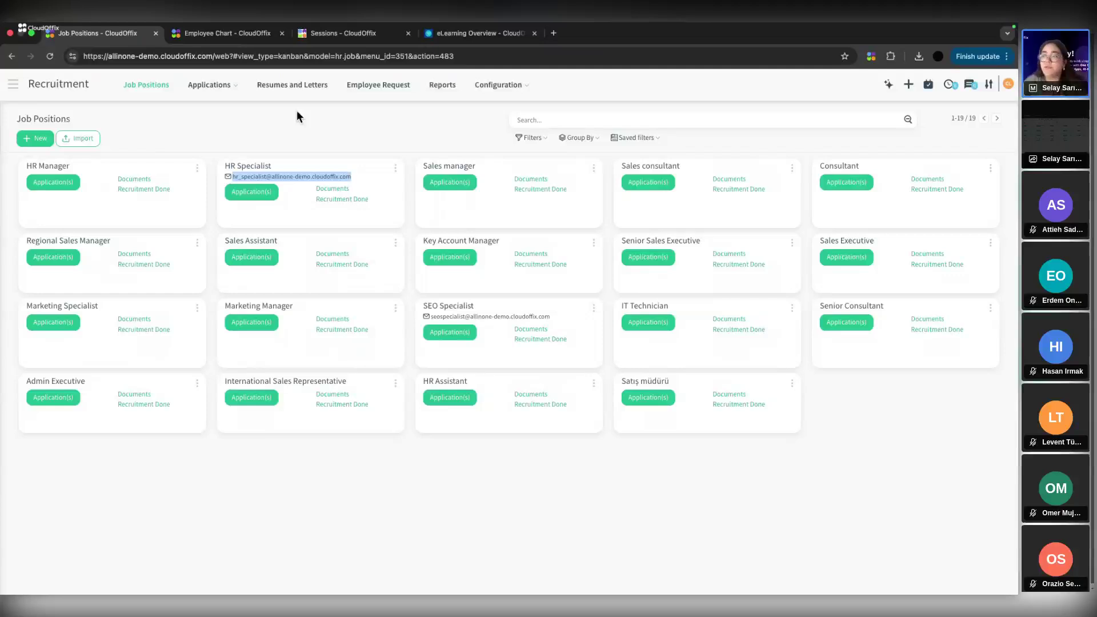
Open the HR Manager job position's settings and examine its e-mail alias, recruitment responsible, HR responsible and expected new employees fields.
{"action": "left_click", "coordinate": [197, 169]}
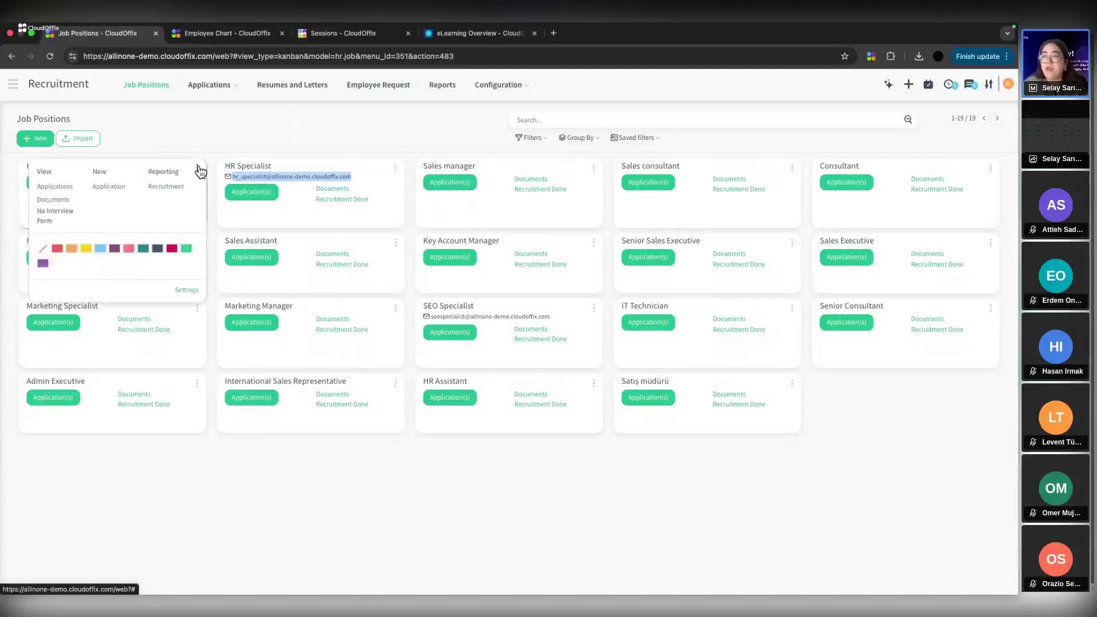
{"action": "left_click", "coordinate": [186, 291]}
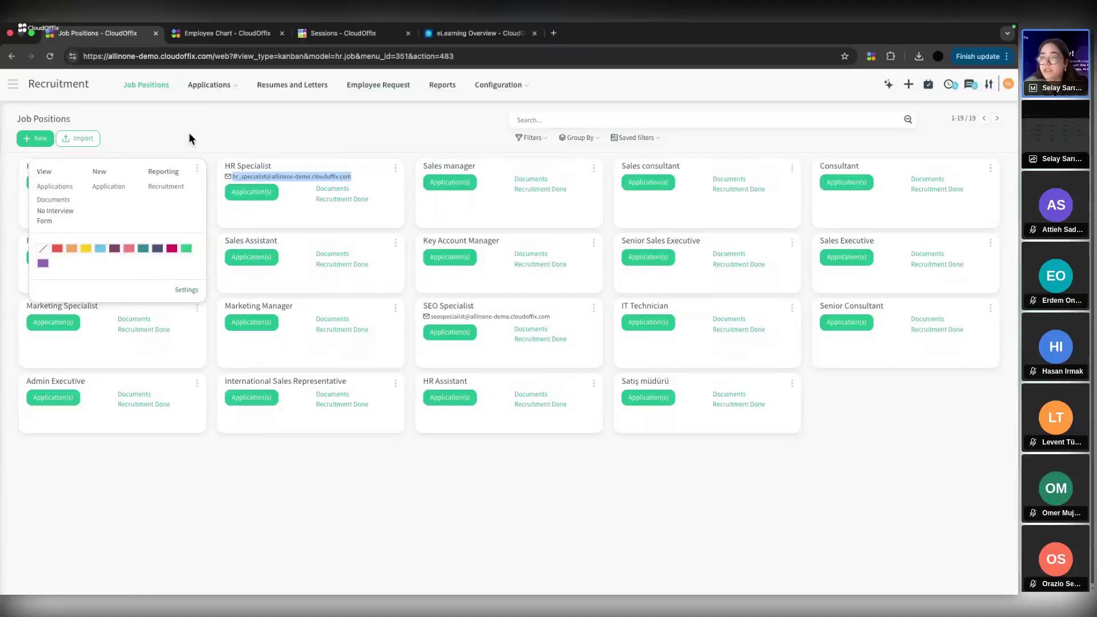
{"action": "scroll", "coordinate": [129, 182], "scroll_direction": "down", "scroll_amount": 2}
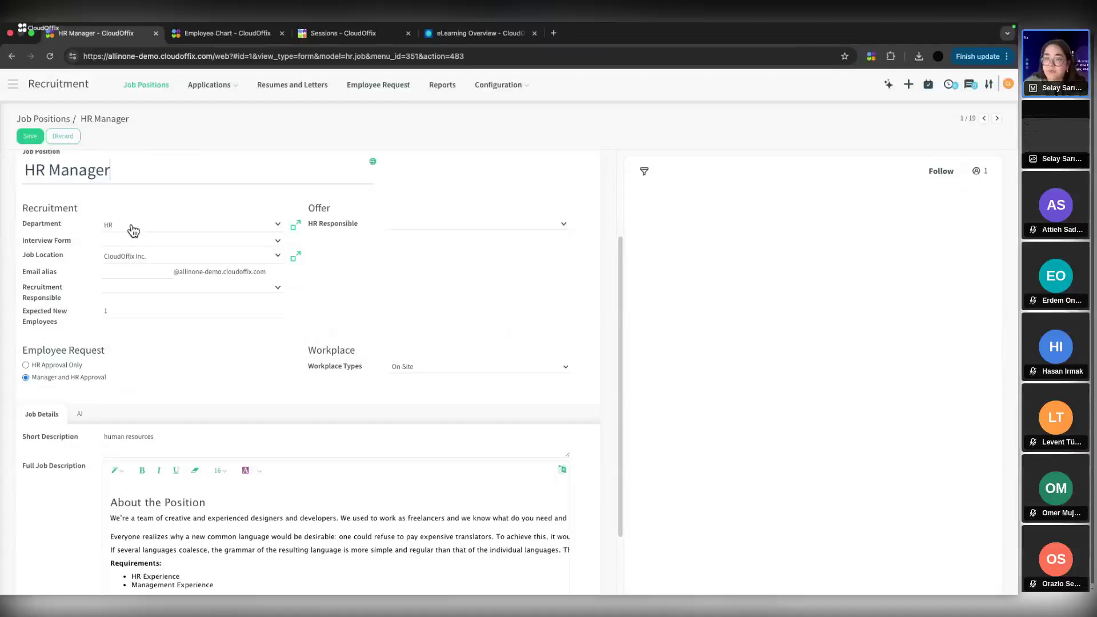
{"action": "left_click", "coordinate": [106, 271]}
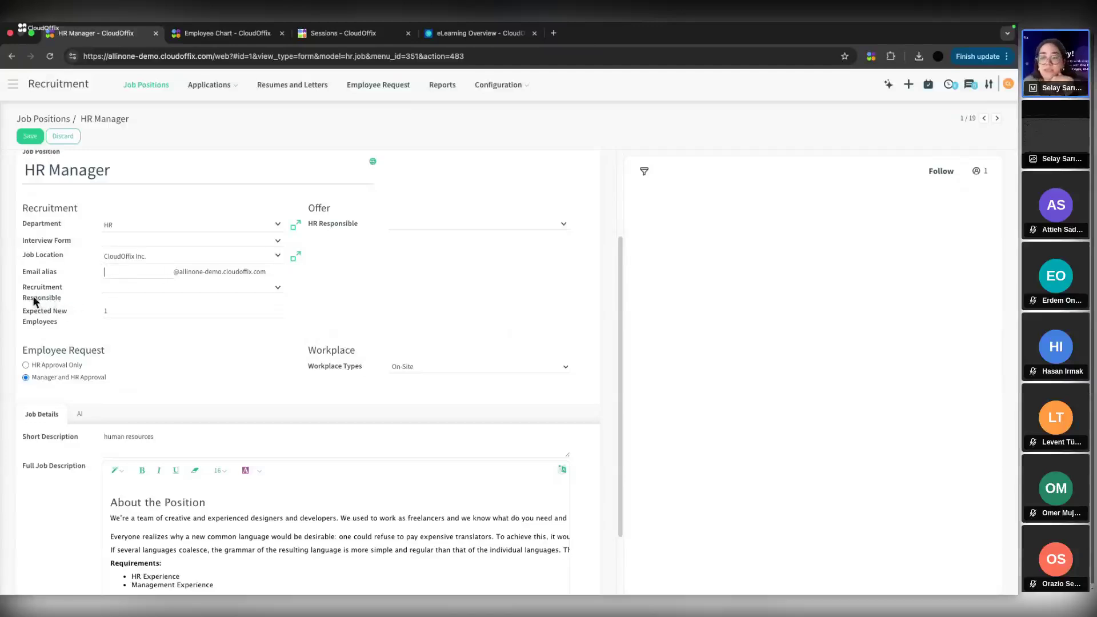
{"action": "left_click", "coordinate": [160, 288]}
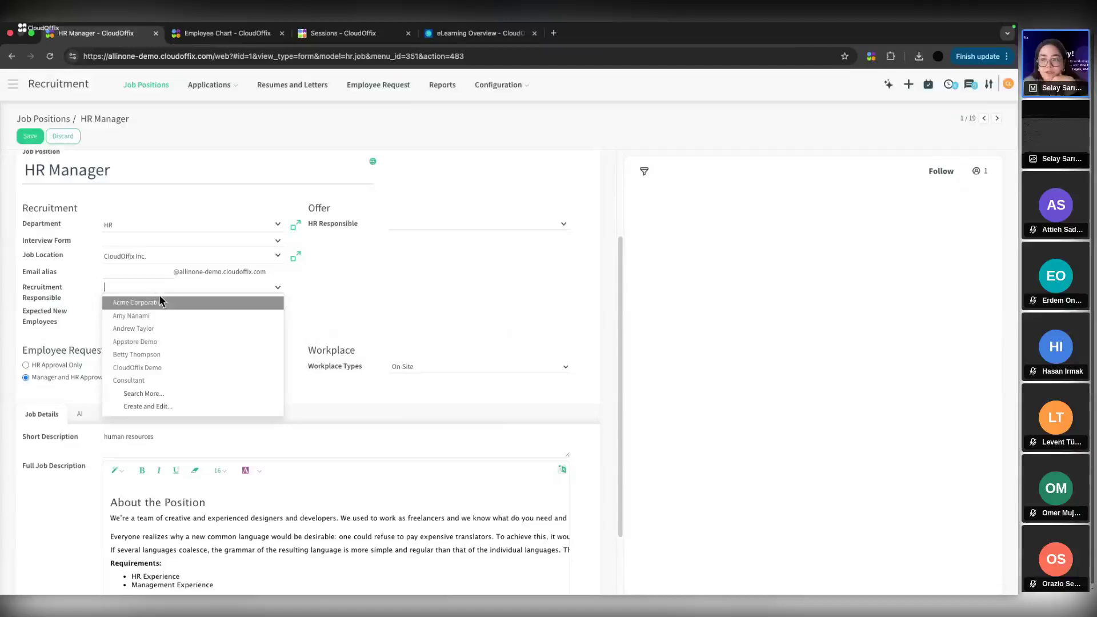
{"action": "left_click", "coordinate": [380, 313]}
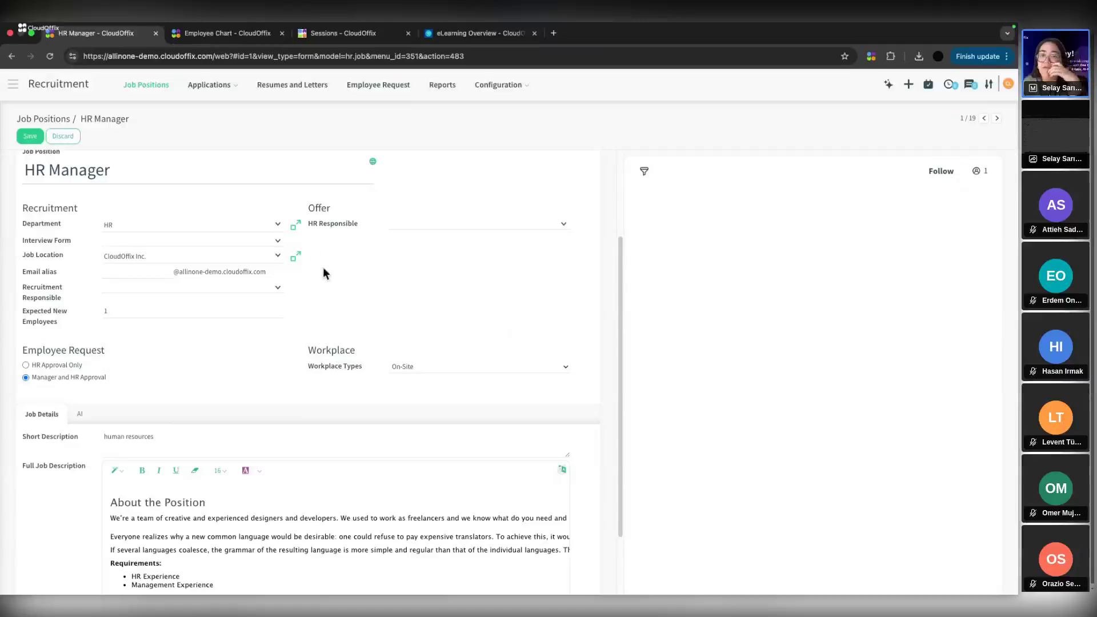
{"action": "left_click", "coordinate": [431, 225]}
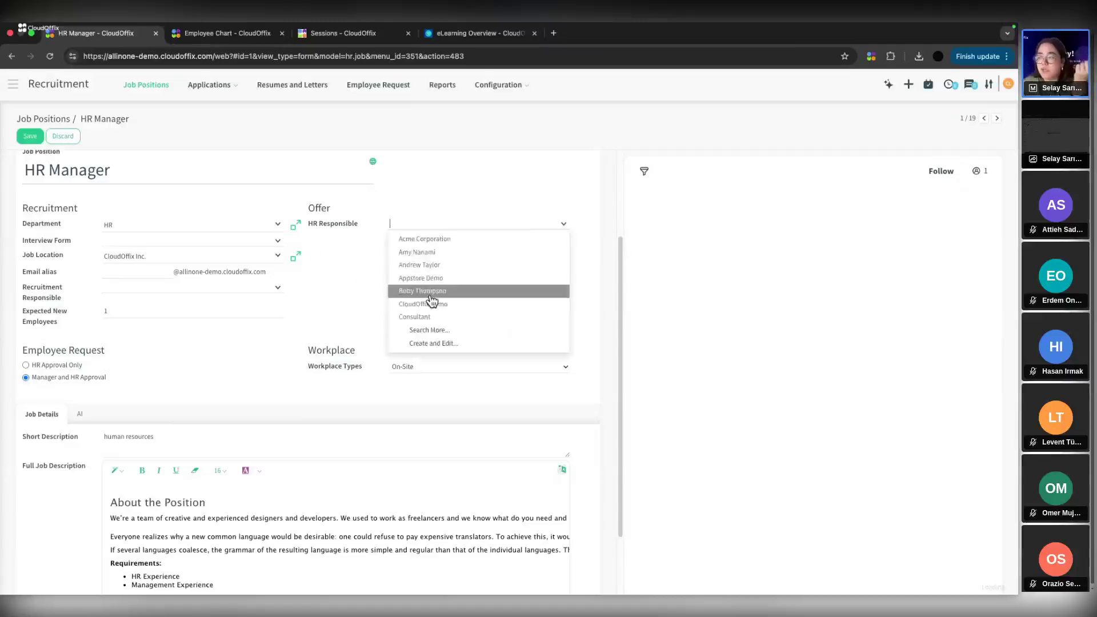
{"action": "left_click", "coordinate": [158, 313]}
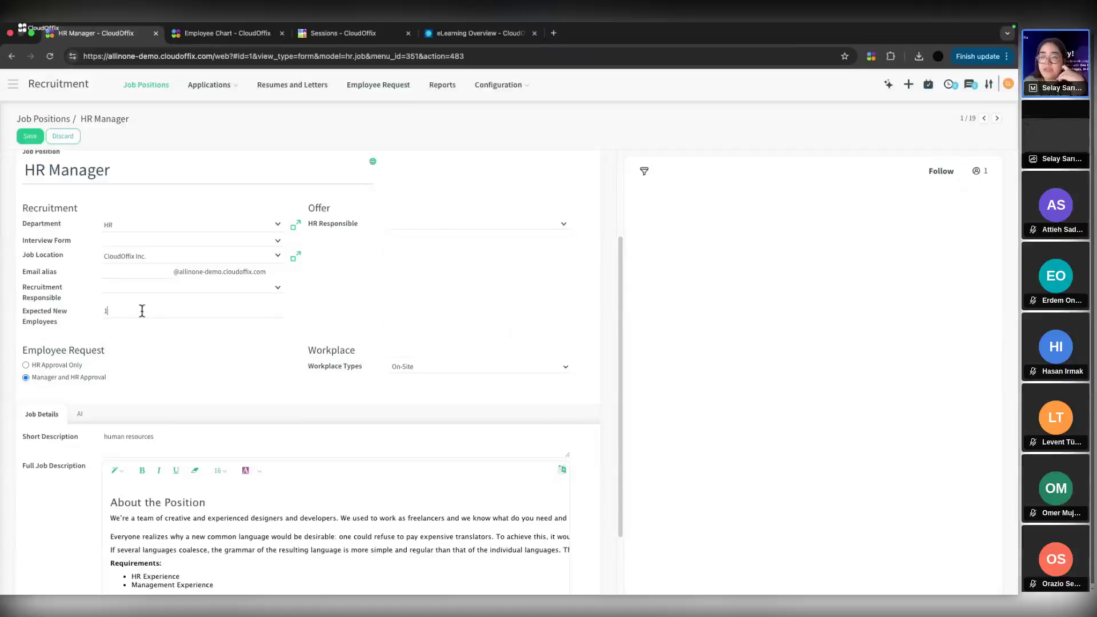
{"action": "left_click", "coordinate": [171, 353]}
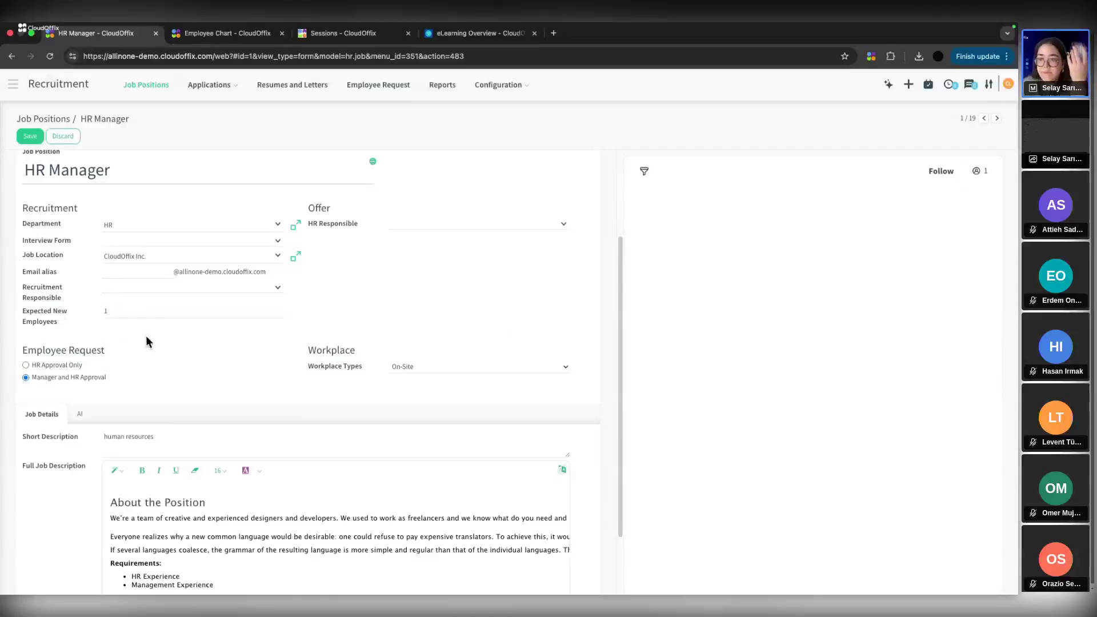
Examine the employee request approval options, job details and workplace types of the HR Manager position.
{"action": "scroll", "coordinate": [83, 265], "scroll_direction": "down", "scroll_amount": 3}
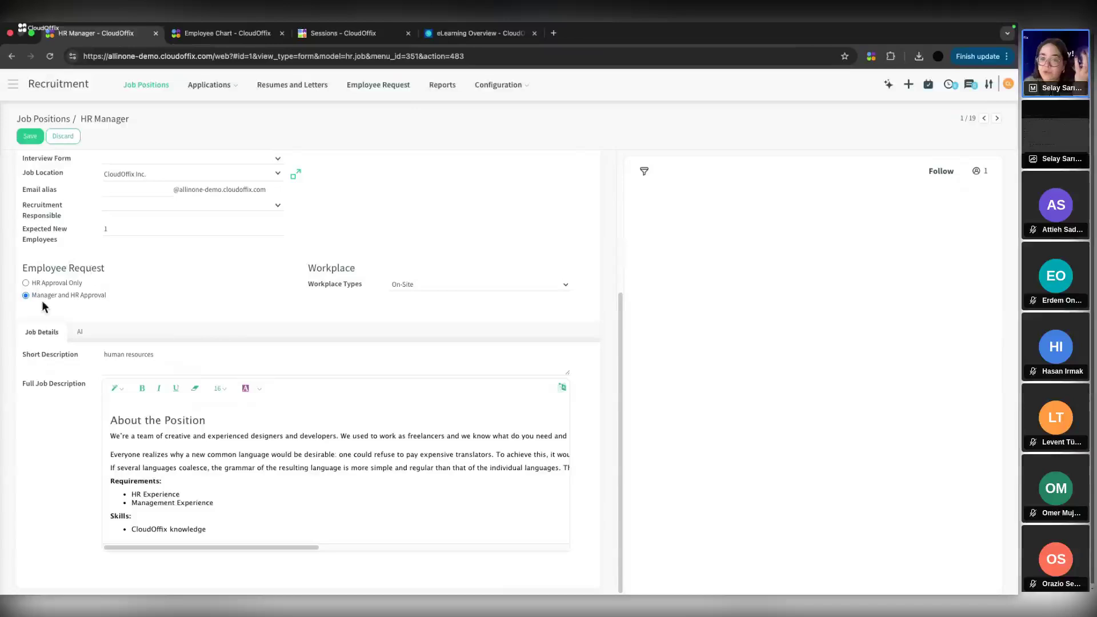
{"action": "scroll", "coordinate": [313, 291], "scroll_direction": "up", "scroll_amount": 2}
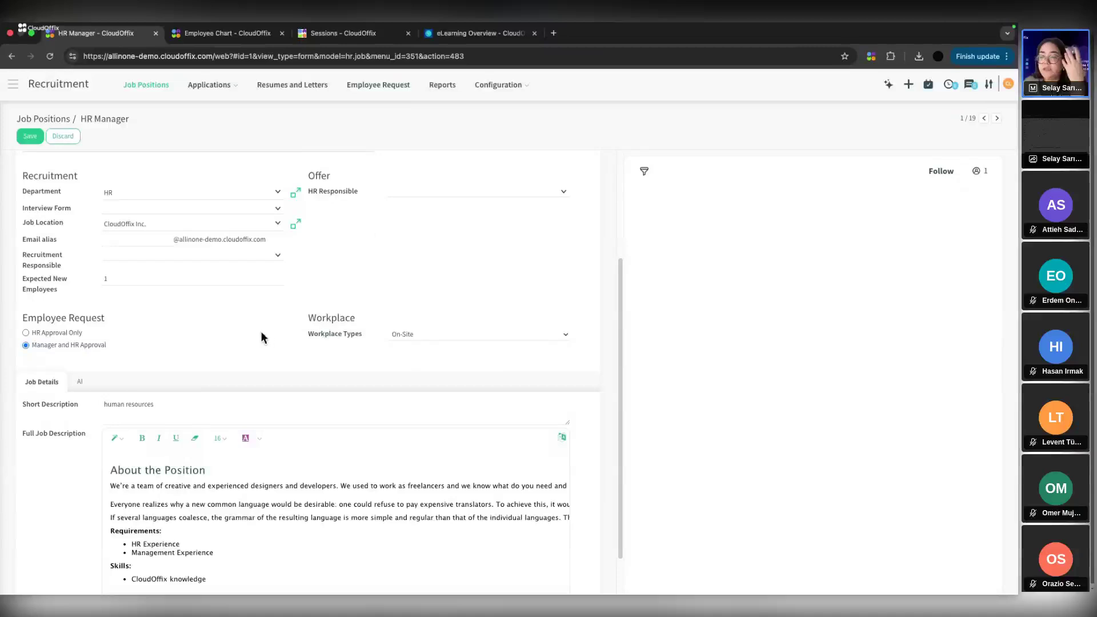
{"action": "left_click", "coordinate": [410, 334]}
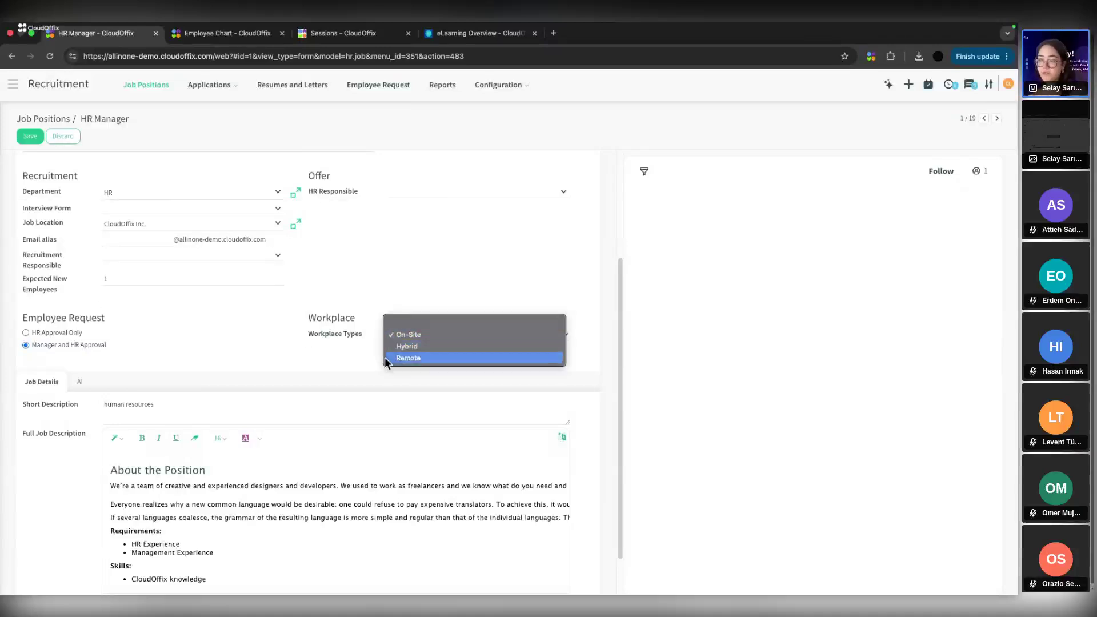
{"action": "left_click", "coordinate": [291, 331]}
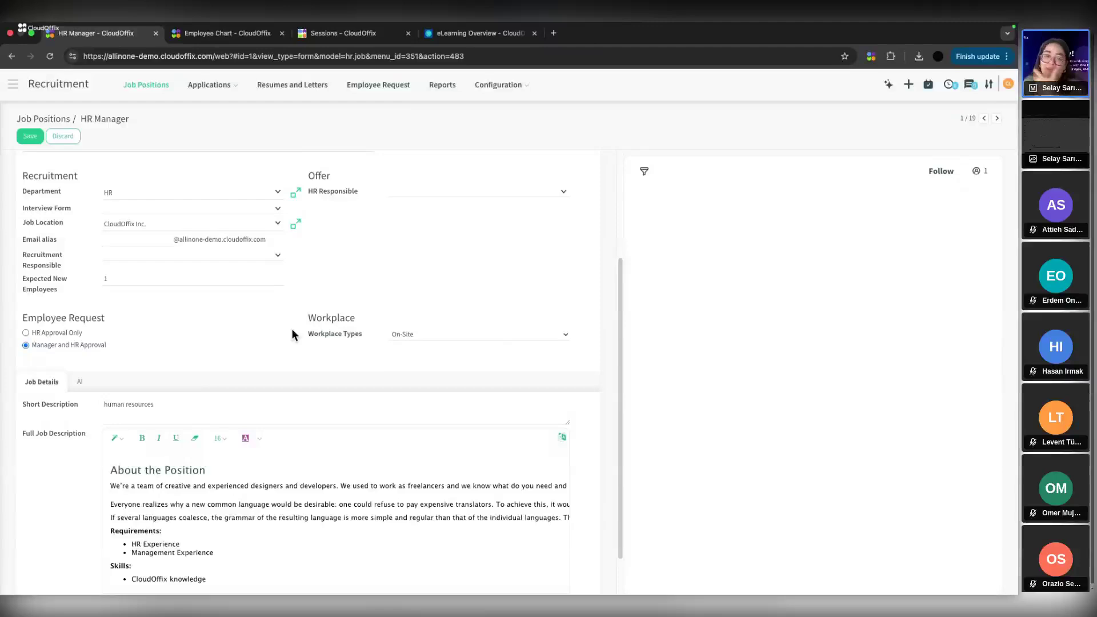
Examine the HR Manager position's recruitment fields, short description and full job description.
{"action": "scroll", "coordinate": [291, 330], "scroll_direction": "down", "scroll_amount": 2}
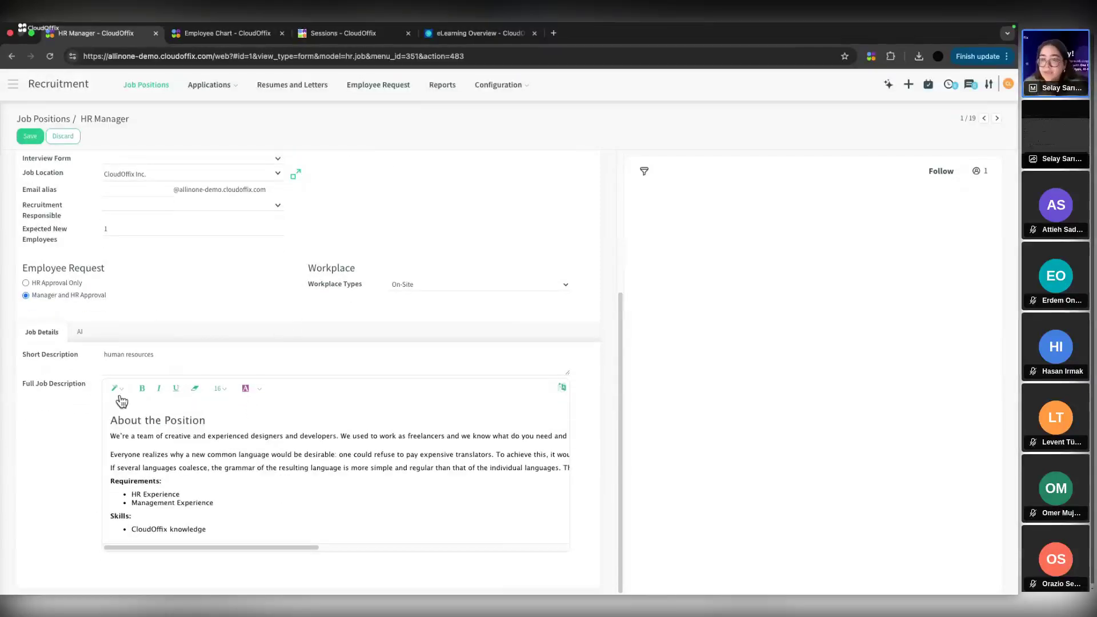
{"action": "left_click_drag", "start_coordinate": [161, 355], "coordinate": [98, 358]}
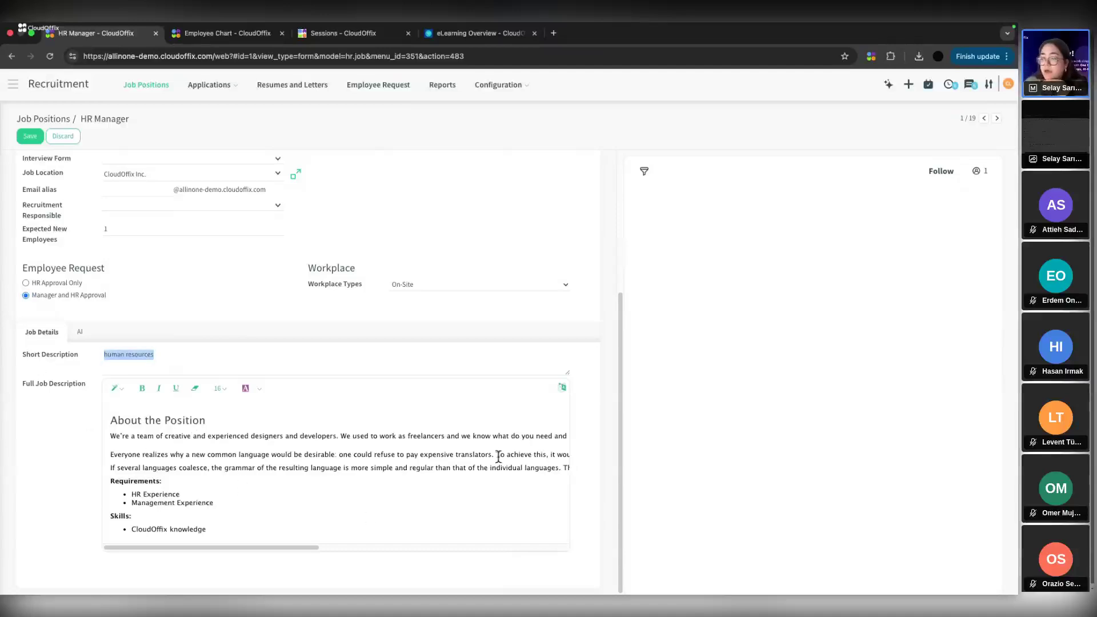
{"action": "scroll", "coordinate": [127, 379], "scroll_direction": "up", "scroll_amount": 3}
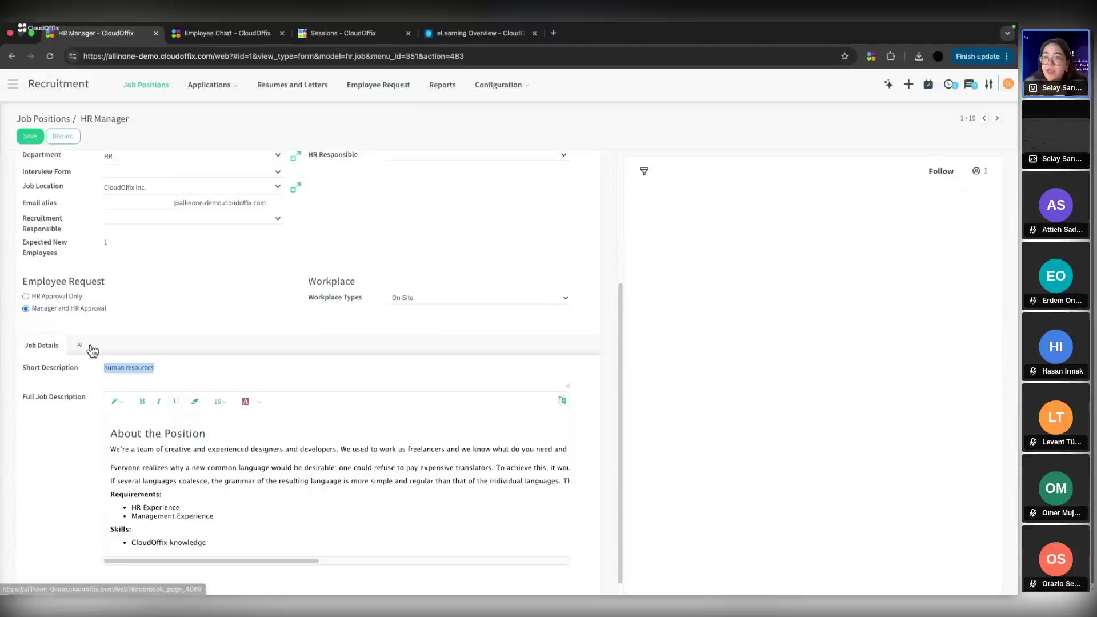
{"action": "scroll", "coordinate": [188, 293], "scroll_direction": "up", "scroll_amount": 3}
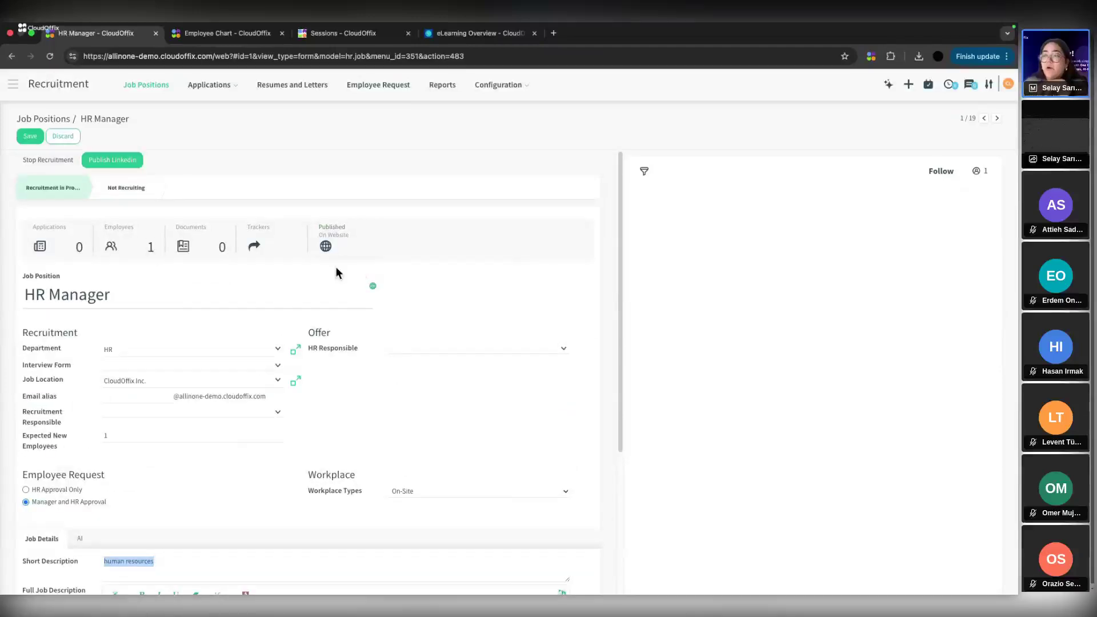
Leave editing of the HR Manager position and open its published website page to check the location and workplace type.
{"action": "left_click", "coordinate": [73, 139]}
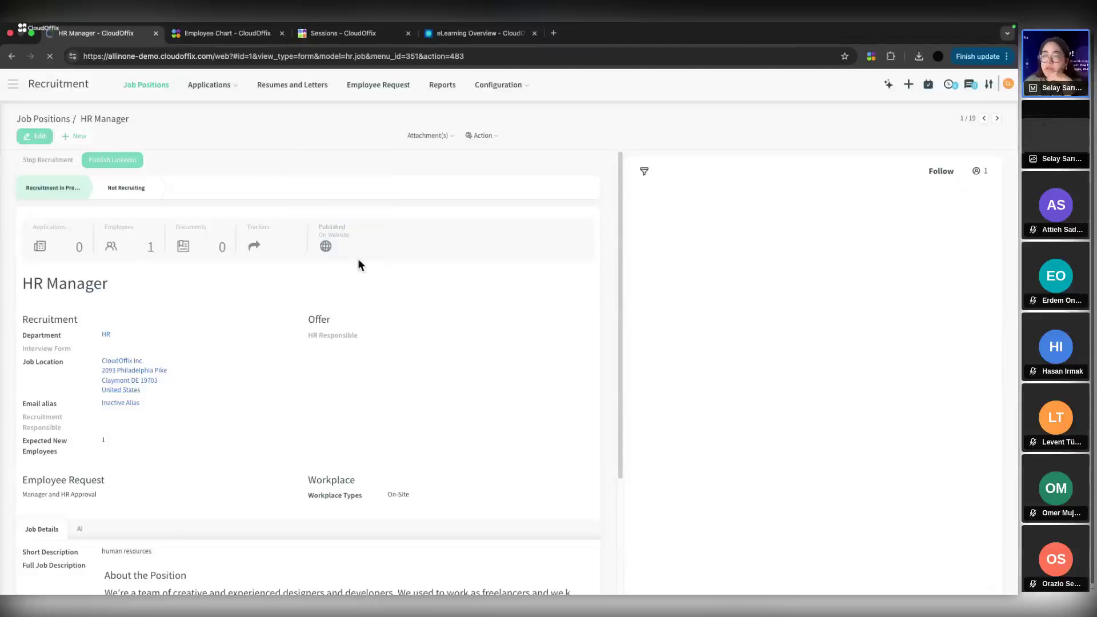
{"action": "left_click", "coordinate": [343, 254]}
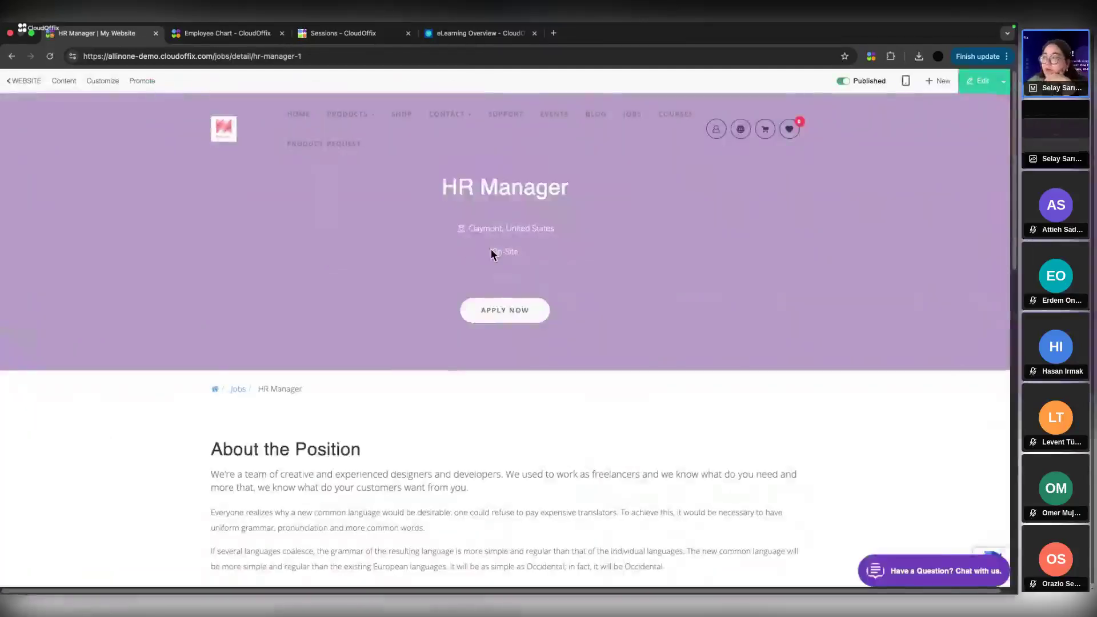
{"action": "left_click_drag", "start_coordinate": [491, 250], "coordinate": [536, 259]}
{"action": "left_click_drag", "start_coordinate": [468, 229], "coordinate": [584, 235]}
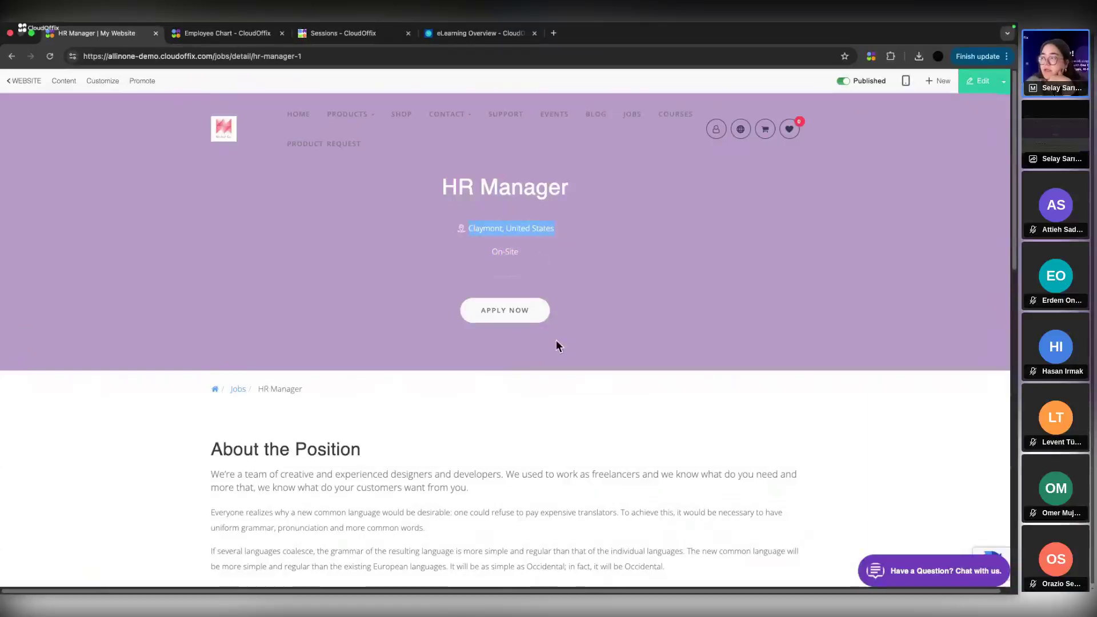
Review the job description and the application form with its resume upload on the HR Manager website page.
{"action": "scroll", "coordinate": [370, 396], "scroll_direction": "down", "scroll_amount": 4}
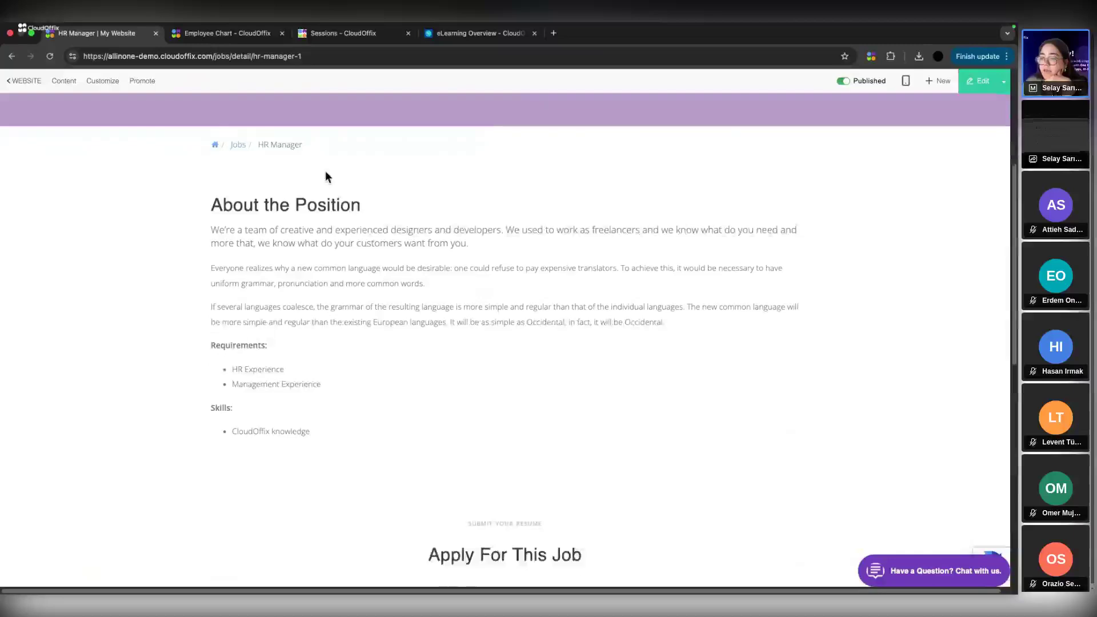
{"action": "scroll", "coordinate": [473, 337], "scroll_direction": "down", "scroll_amount": 8}
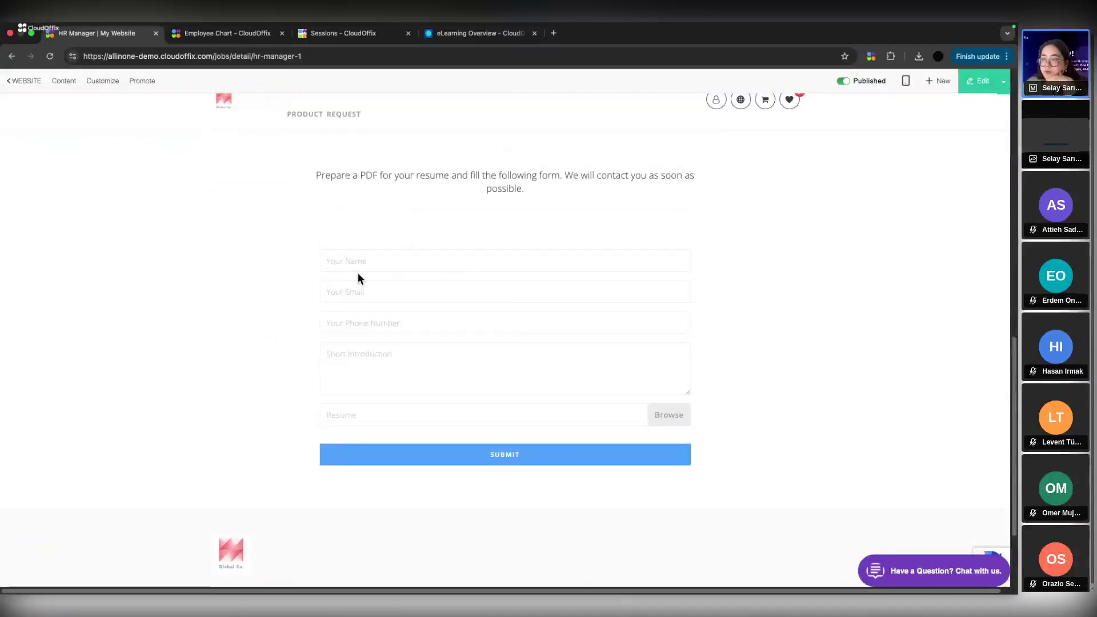
{"action": "left_click", "coordinate": [662, 416]}
{"action": "left_click", "coordinate": [723, 434]}
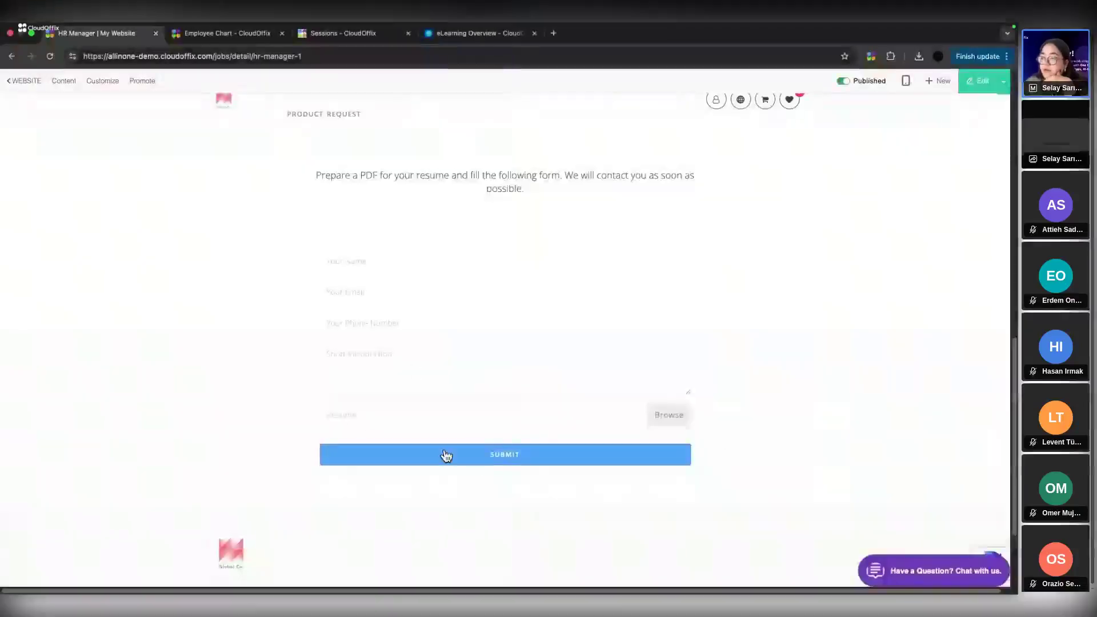
Open the website's listing of all jobs from the HR Manager page.
{"action": "scroll", "coordinate": [379, 328], "scroll_direction": "up", "scroll_amount": 10}
{"action": "scroll", "coordinate": [379, 328], "scroll_direction": "up", "scroll_amount": 3}
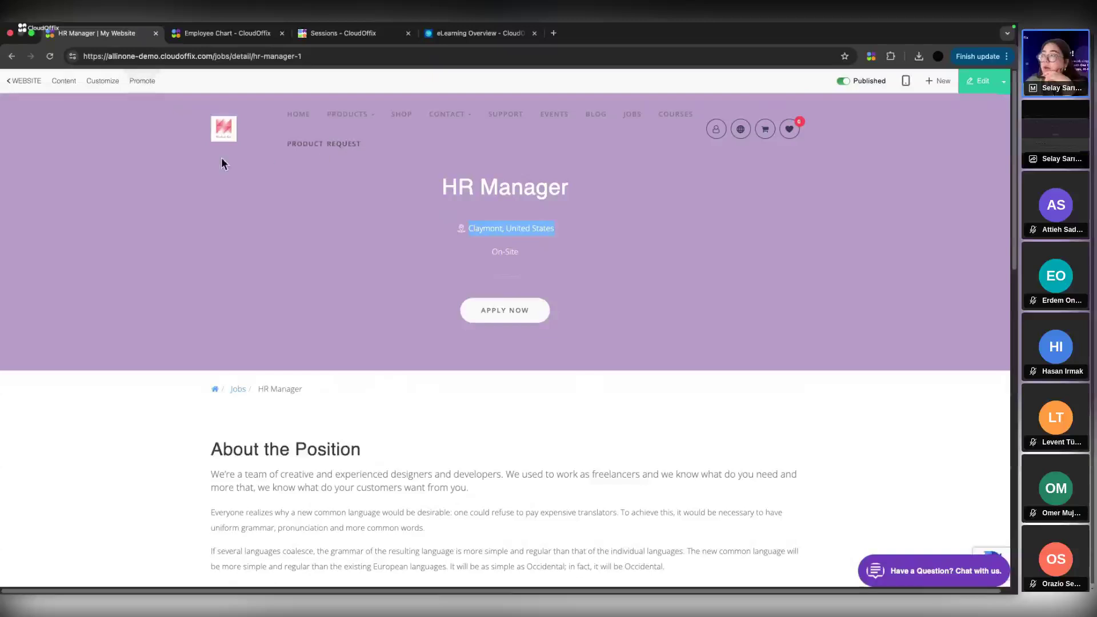
{"action": "left_click", "coordinate": [630, 119]}
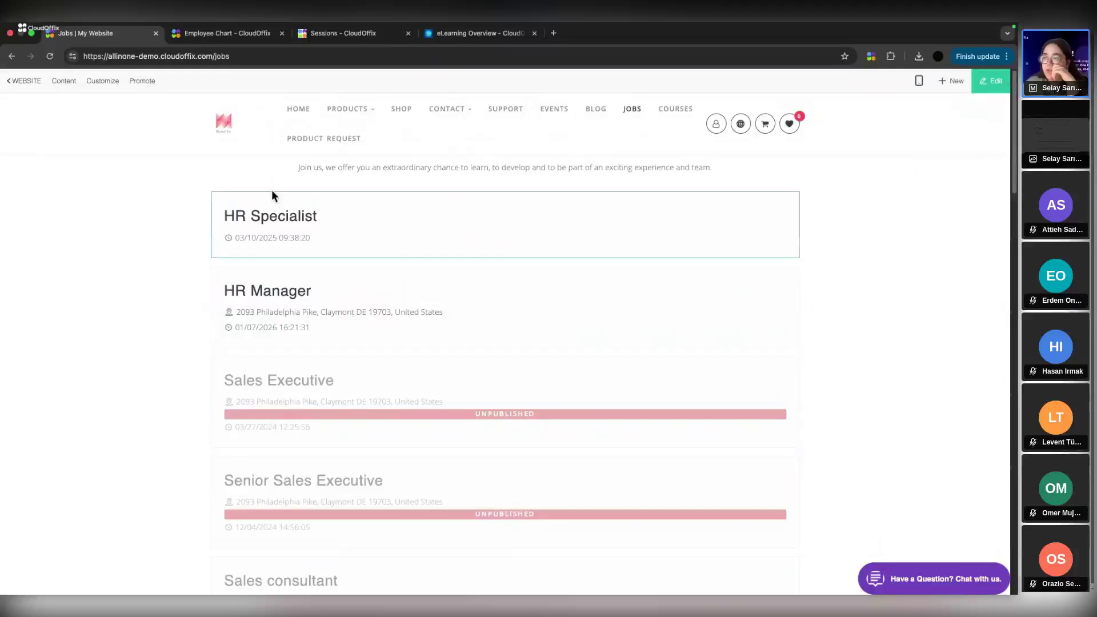
Return from the website to the Recruitment app and open the HR Manager position's settings.
{"action": "left_click", "coordinate": [24, 80]}
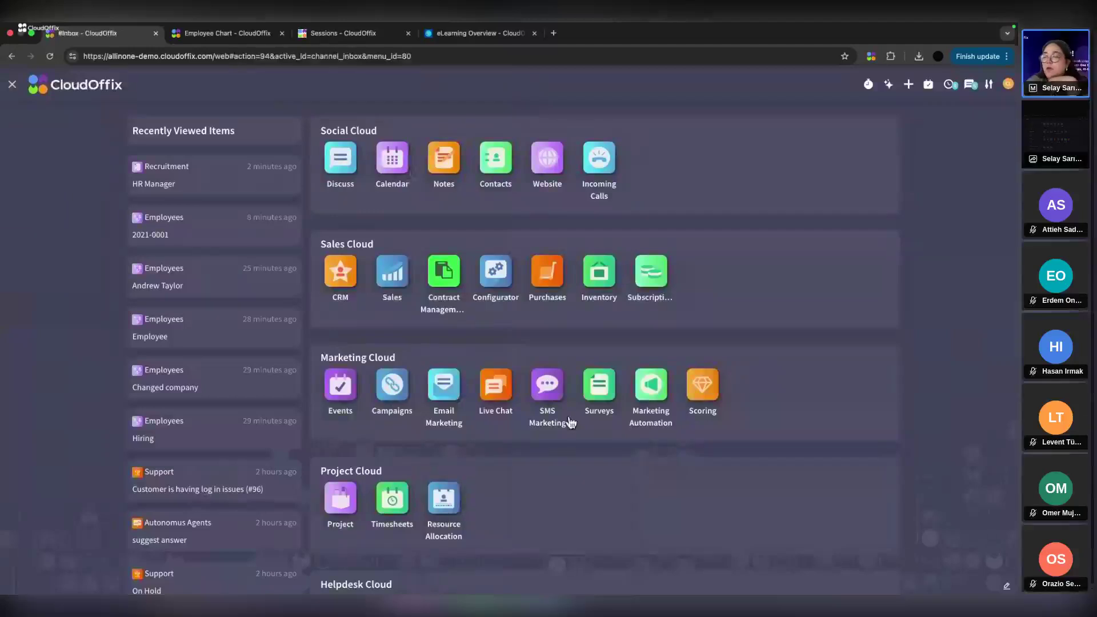
{"action": "scroll", "coordinate": [546, 449], "scroll_direction": "down", "scroll_amount": 7}
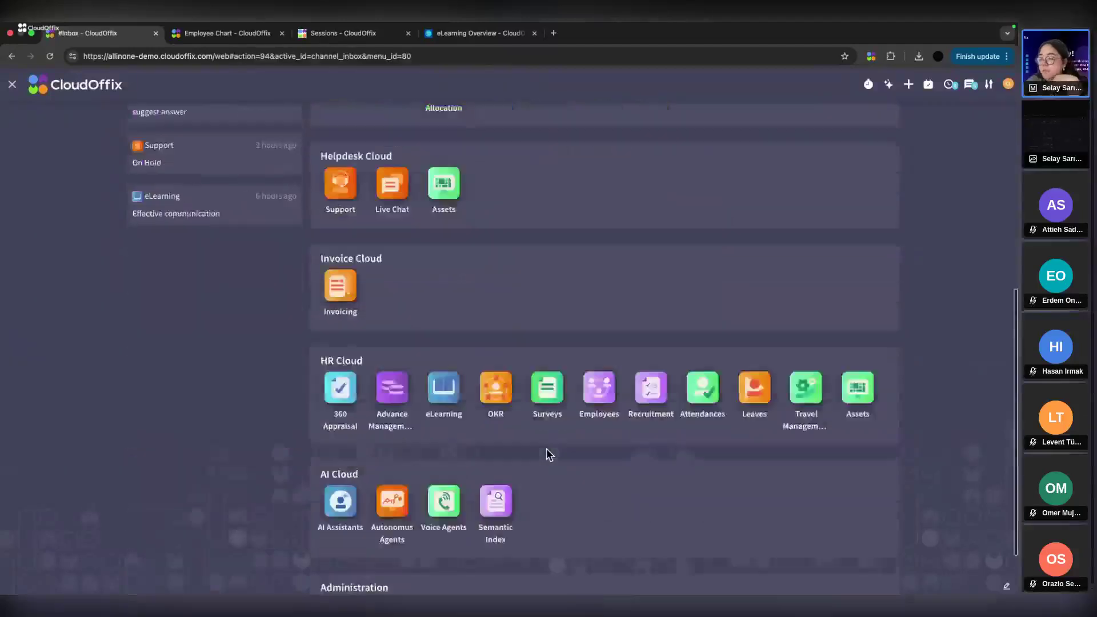
{"action": "left_click", "coordinate": [655, 398]}
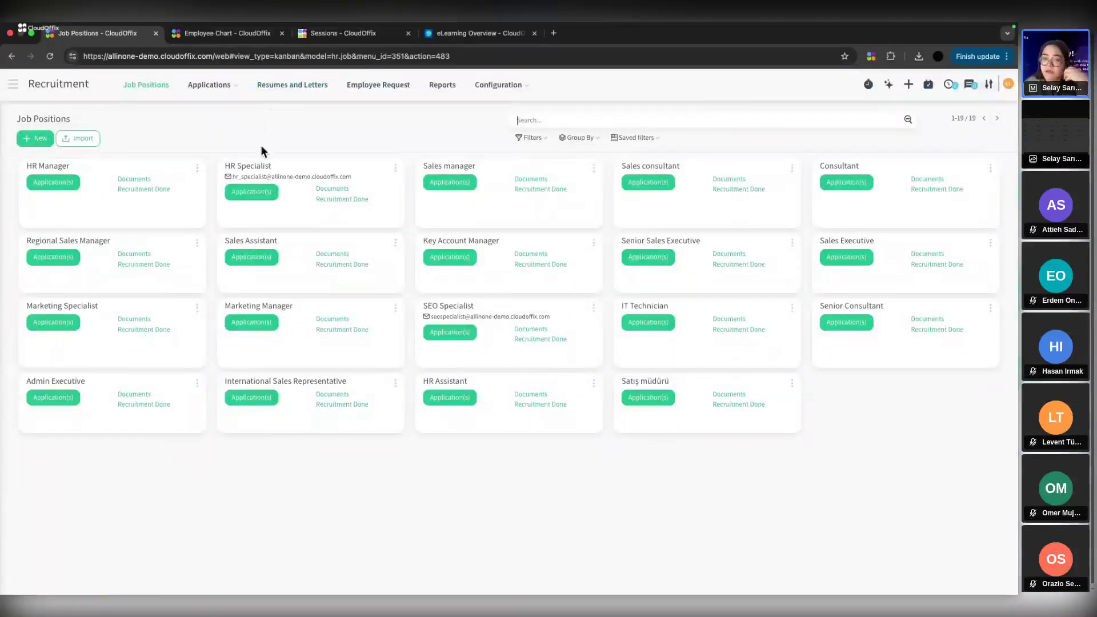
{"action": "left_click", "coordinate": [197, 168]}
{"action": "left_click", "coordinate": [190, 291]}
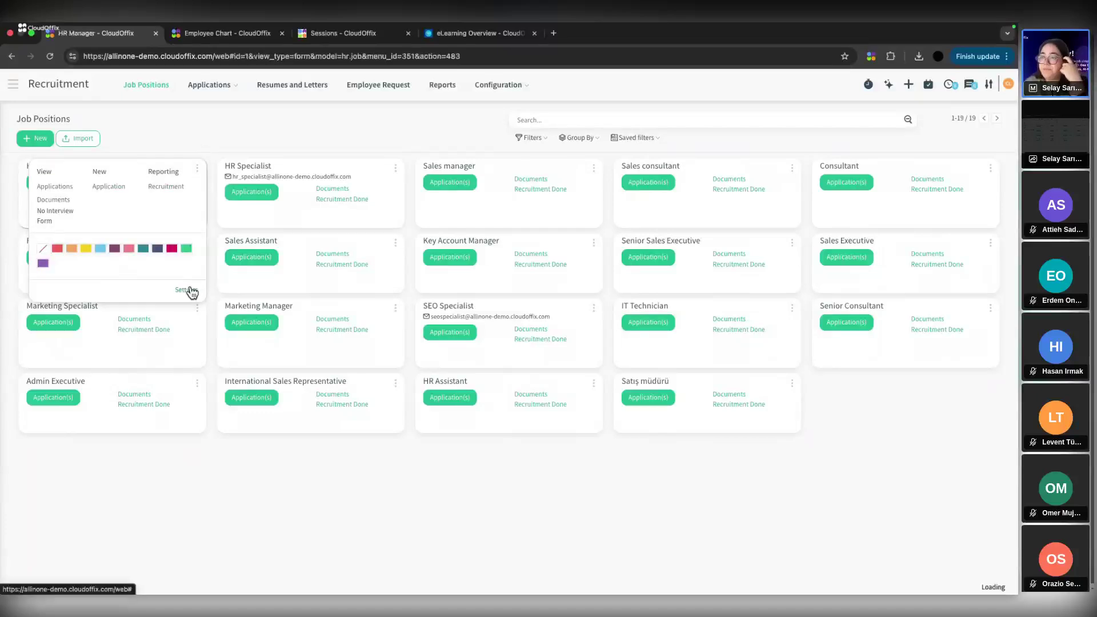
Examine the HR Manager position's AI options for CV evaluation and interview automation, and return to its job details.
{"action": "scroll", "coordinate": [209, 303], "scroll_direction": "down", "scroll_amount": 4}
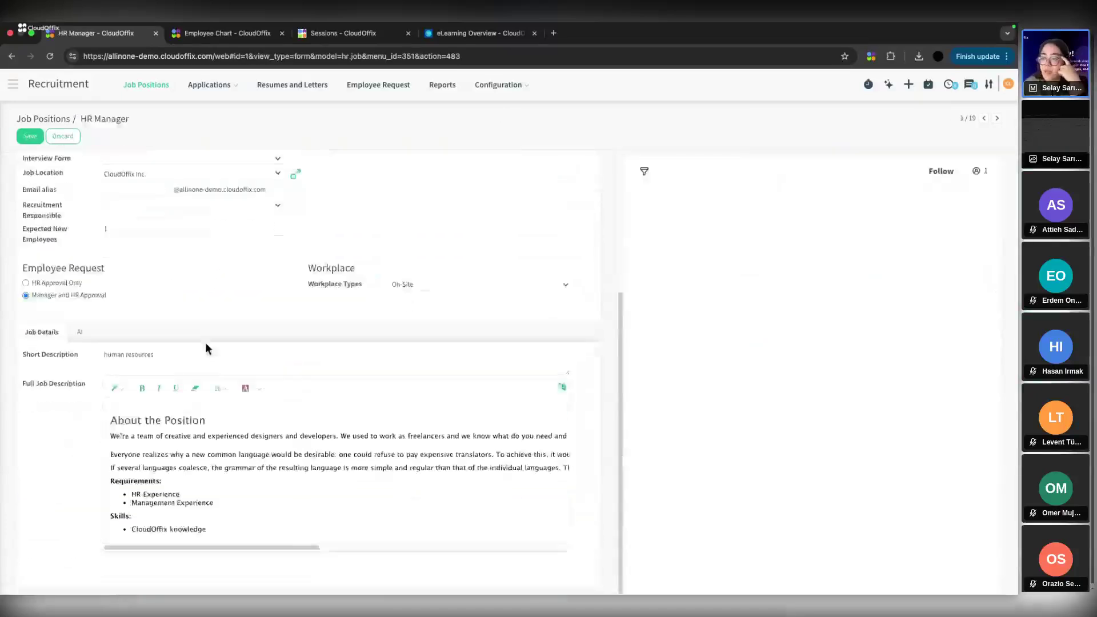
{"action": "left_click", "coordinate": [77, 332]}
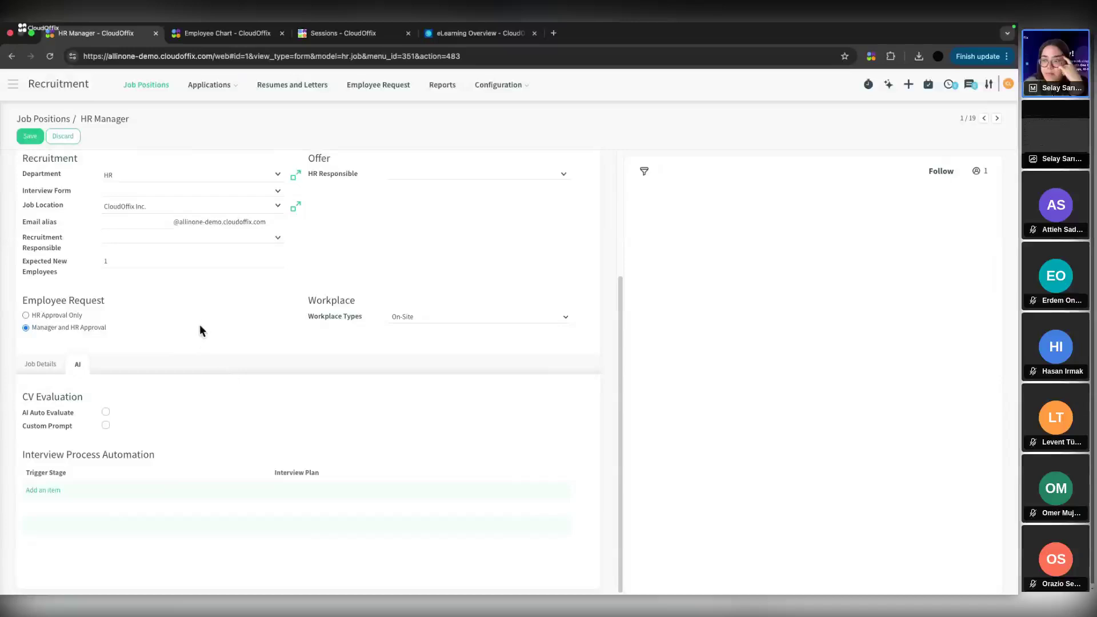
{"action": "mouse_move", "coordinate": [201, 322]}
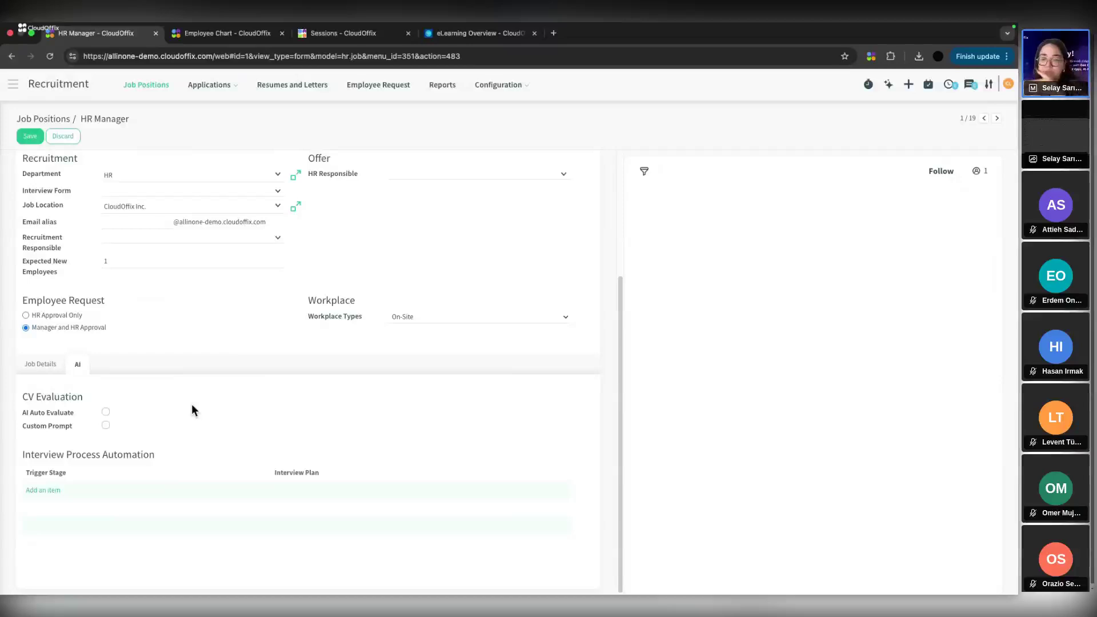
{"action": "left_click", "coordinate": [42, 362]}
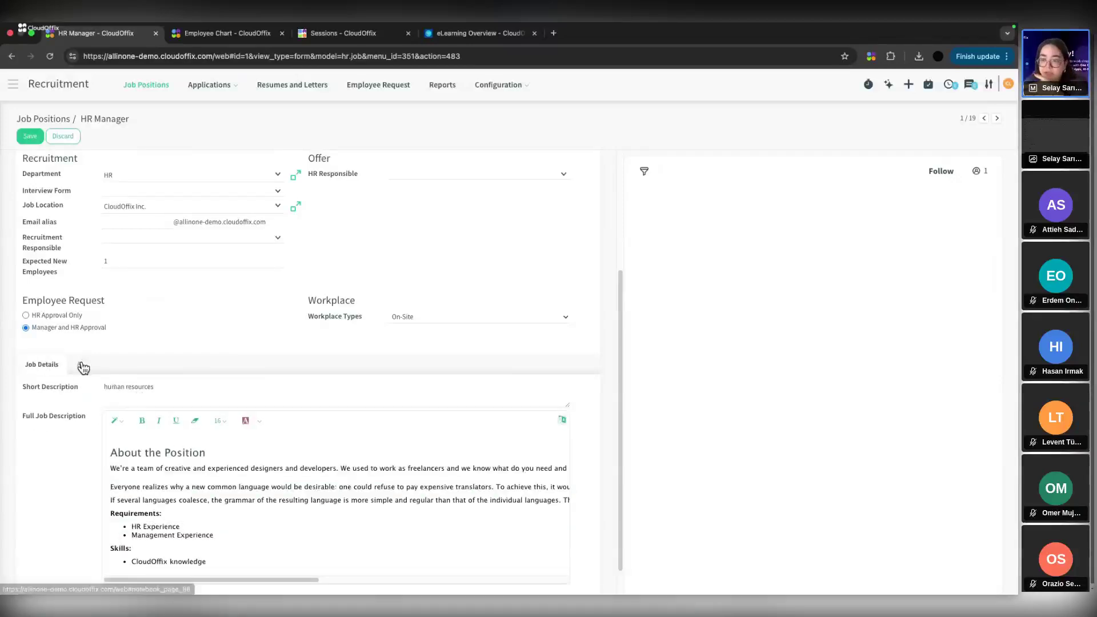
Add an interview process automation with trigger stage CV Screening and interview plan Language Proficiency (English).
{"action": "left_click", "coordinate": [80, 365]}
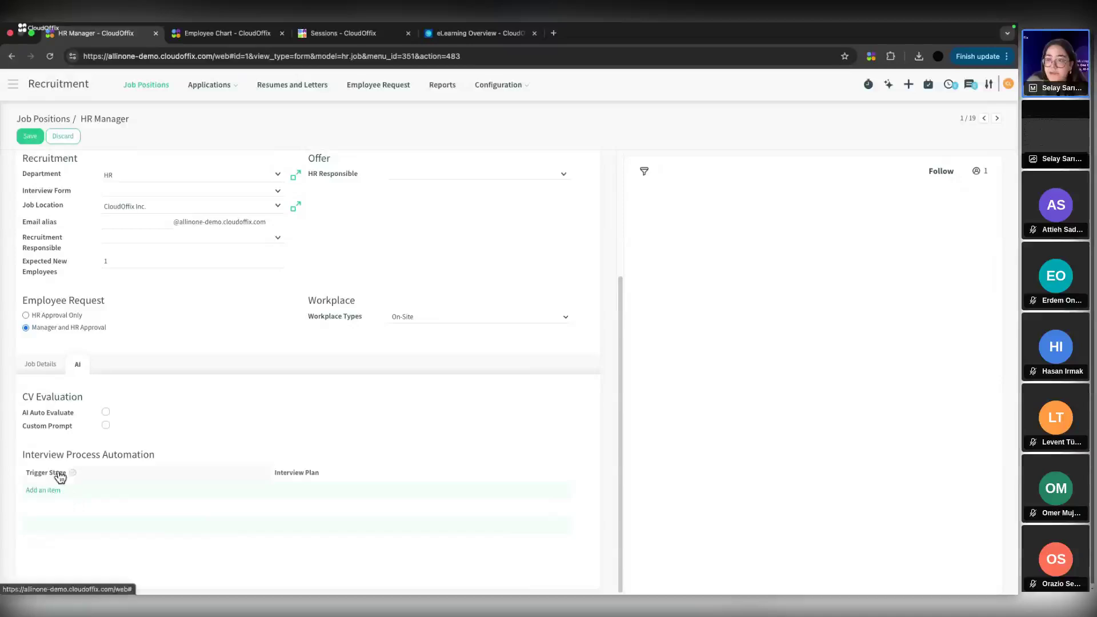
{"action": "scroll", "coordinate": [96, 471], "scroll_direction": "up", "scroll_amount": 1}
{"action": "left_click", "coordinate": [49, 494]}
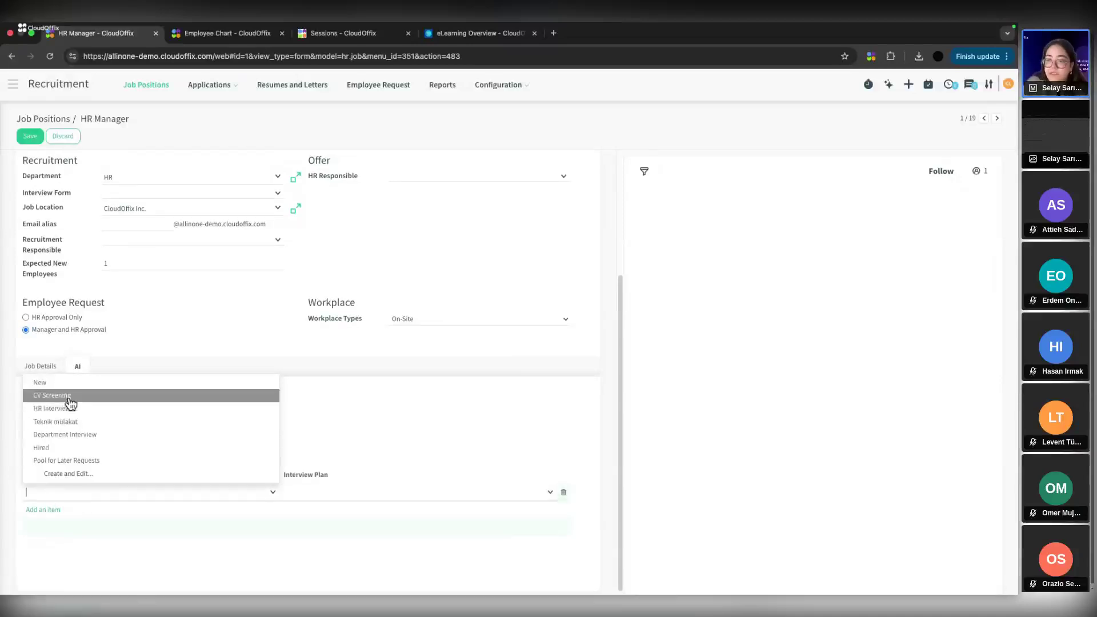
{"action": "left_click", "coordinate": [69, 400]}
{"action": "left_click", "coordinate": [343, 492]}
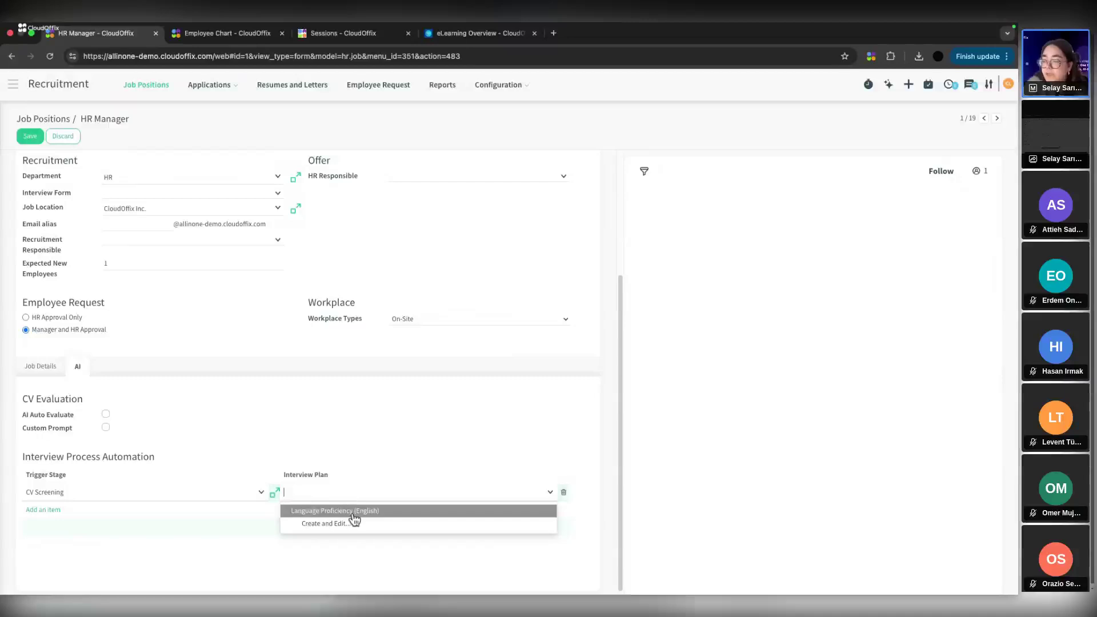
{"action": "left_click", "coordinate": [311, 511]}
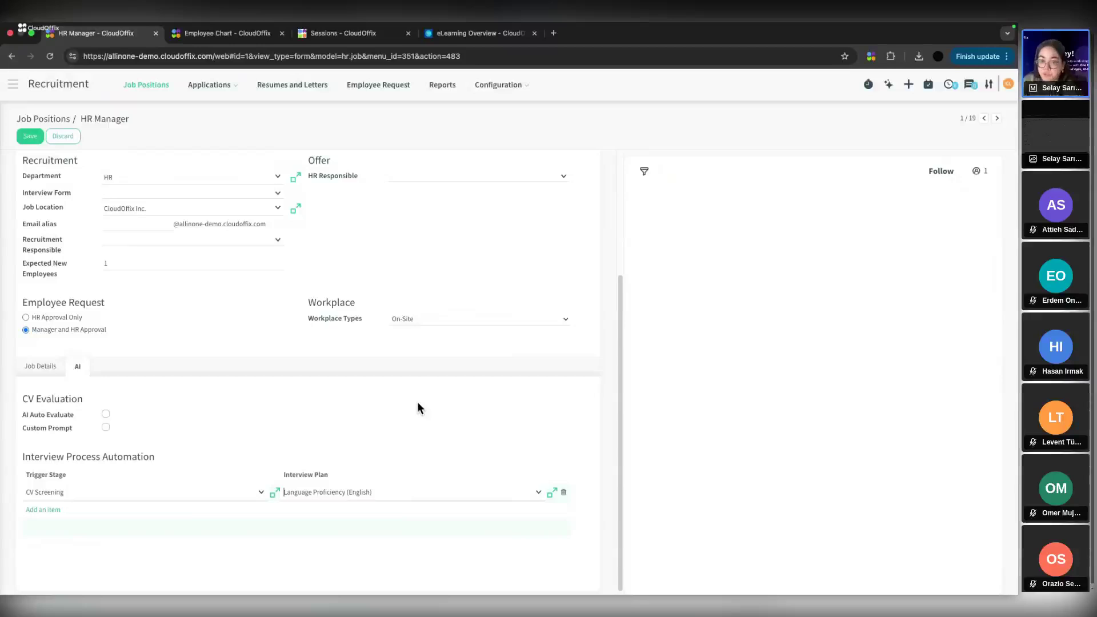
Check the LinkedIn publishing options of the HR Manager position, including the expiration date picker, and cancel without publishing.
{"action": "scroll", "coordinate": [418, 403], "scroll_direction": "up", "scroll_amount": 5}
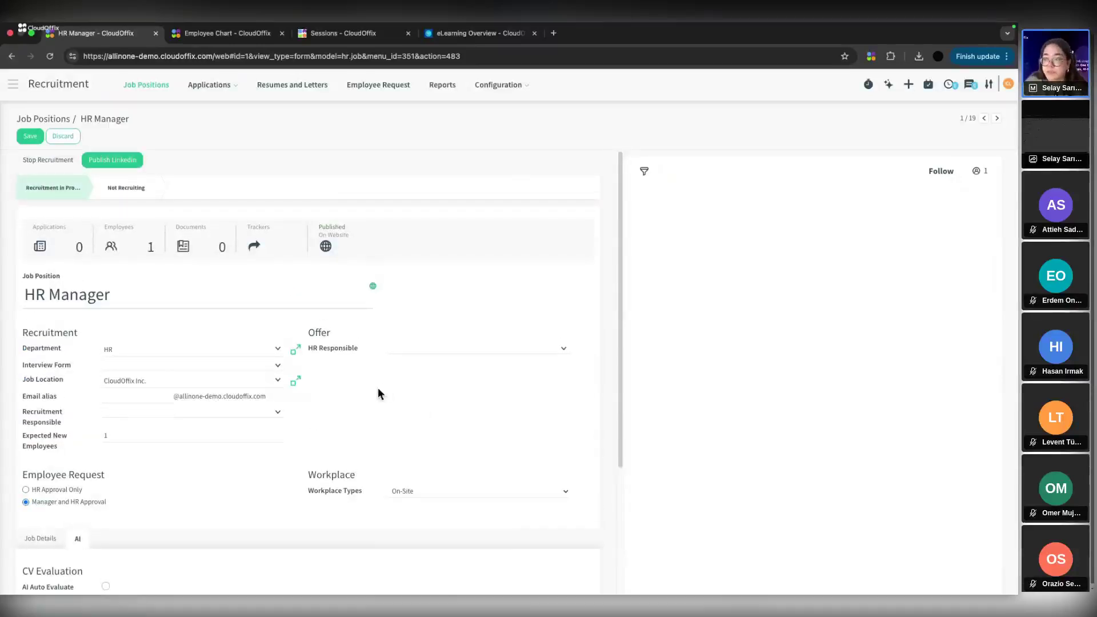
{"action": "scroll", "coordinate": [342, 446], "scroll_direction": "down", "scroll_amount": 2}
{"action": "scroll", "coordinate": [176, 530], "scroll_direction": "up", "scroll_amount": 2}
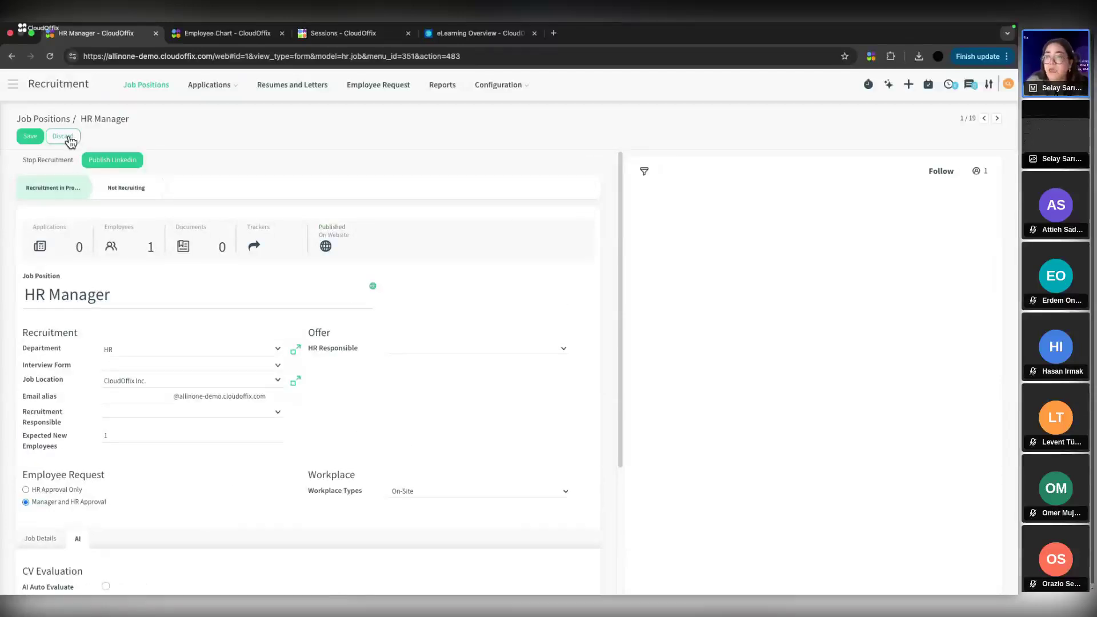
{"action": "left_click", "coordinate": [113, 161]}
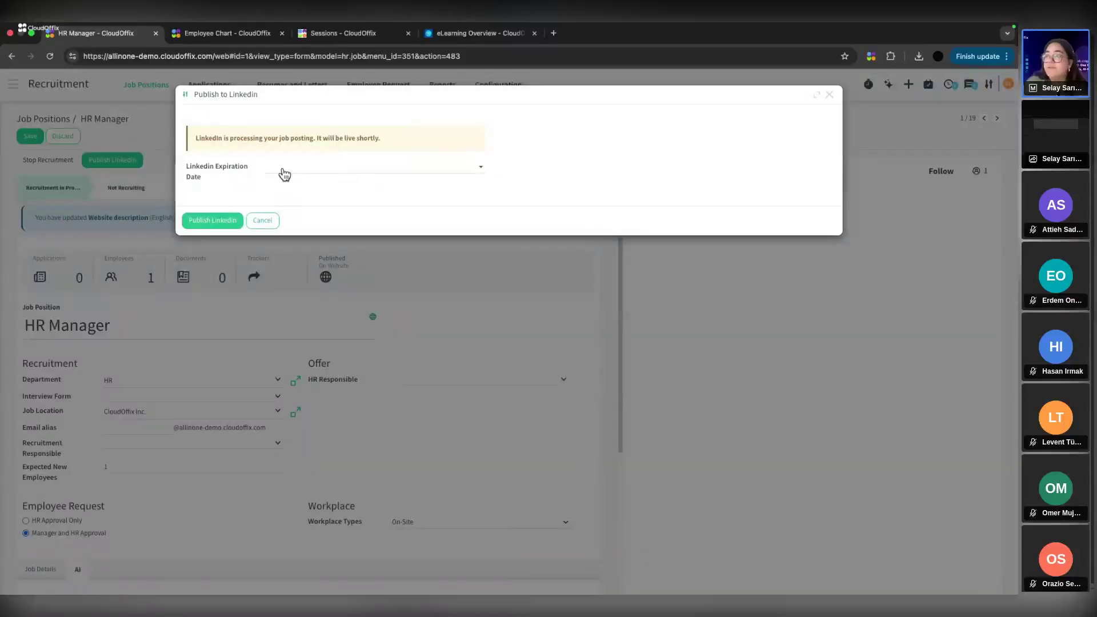
{"action": "left_click", "coordinate": [281, 169]}
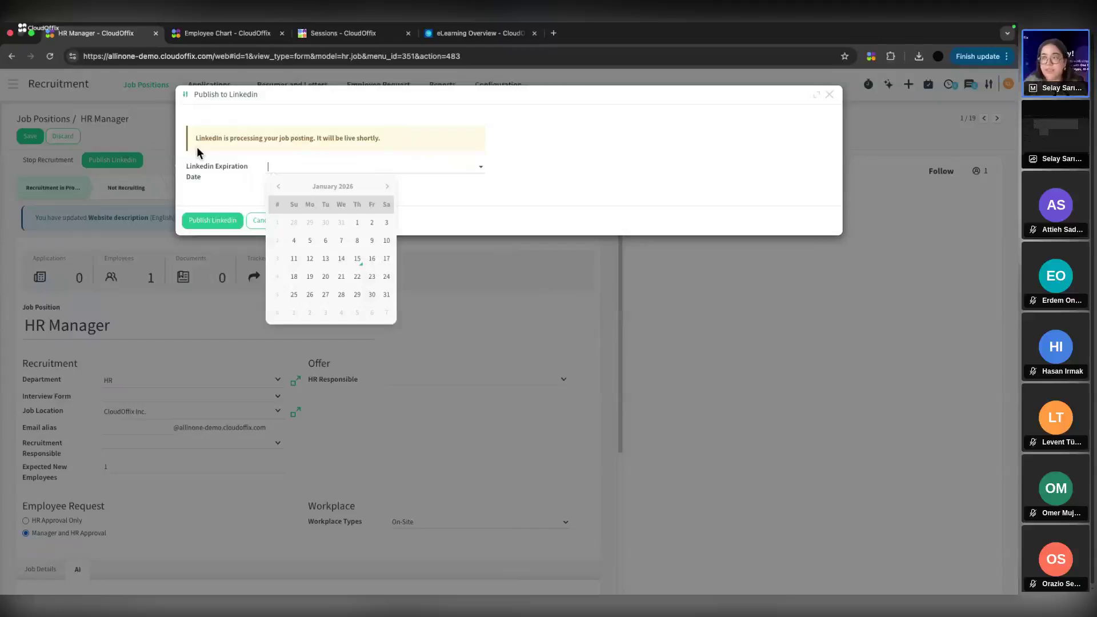
{"action": "left_click", "coordinate": [259, 220]}
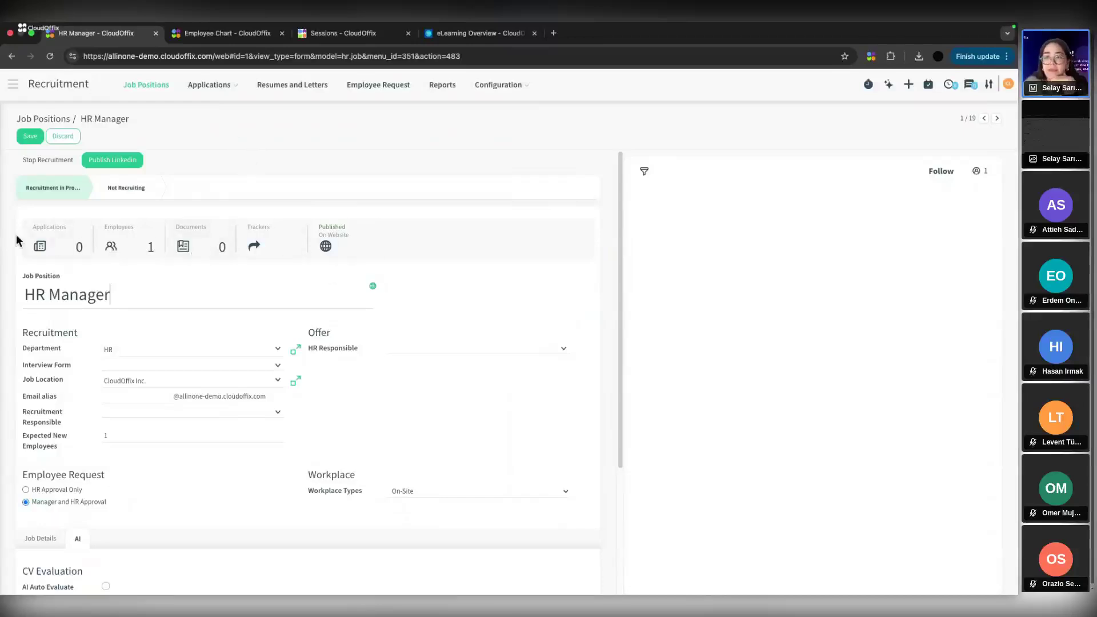
Discard the unsaved changes to the HR Manager position and open the board of all applications.
{"action": "left_click", "coordinate": [62, 136]}
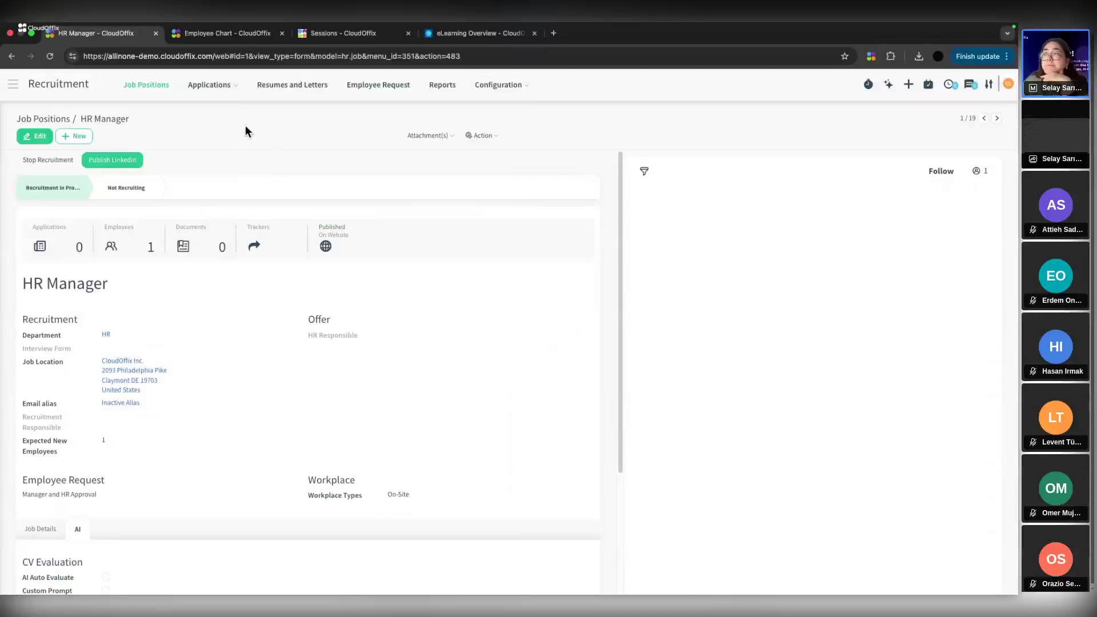
{"action": "left_click", "coordinate": [211, 86]}
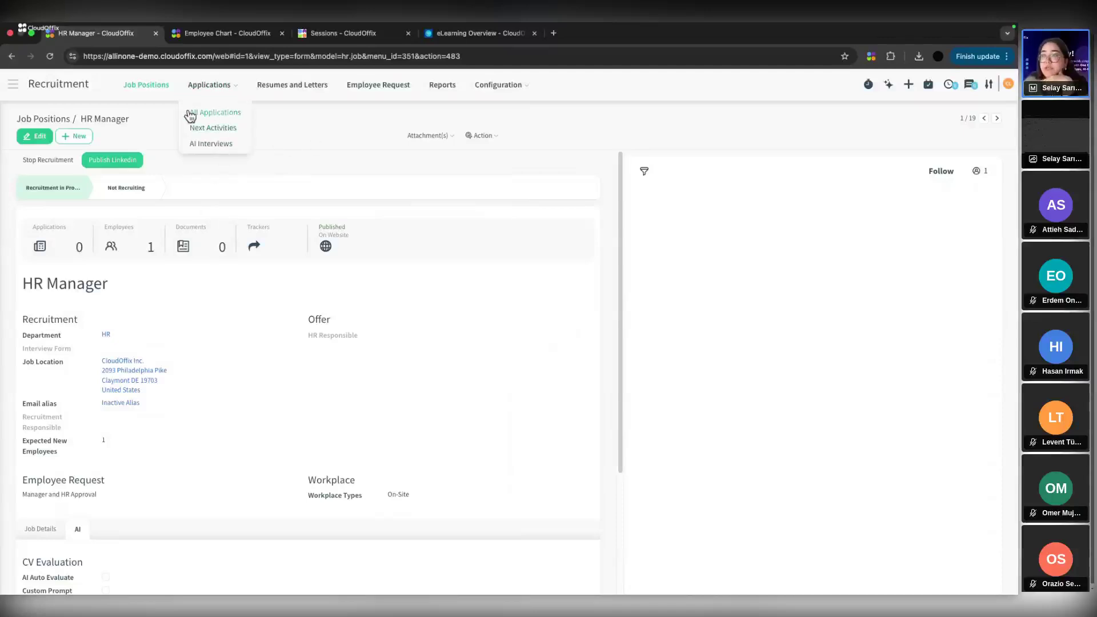
{"action": "left_click", "coordinate": [226, 115]}
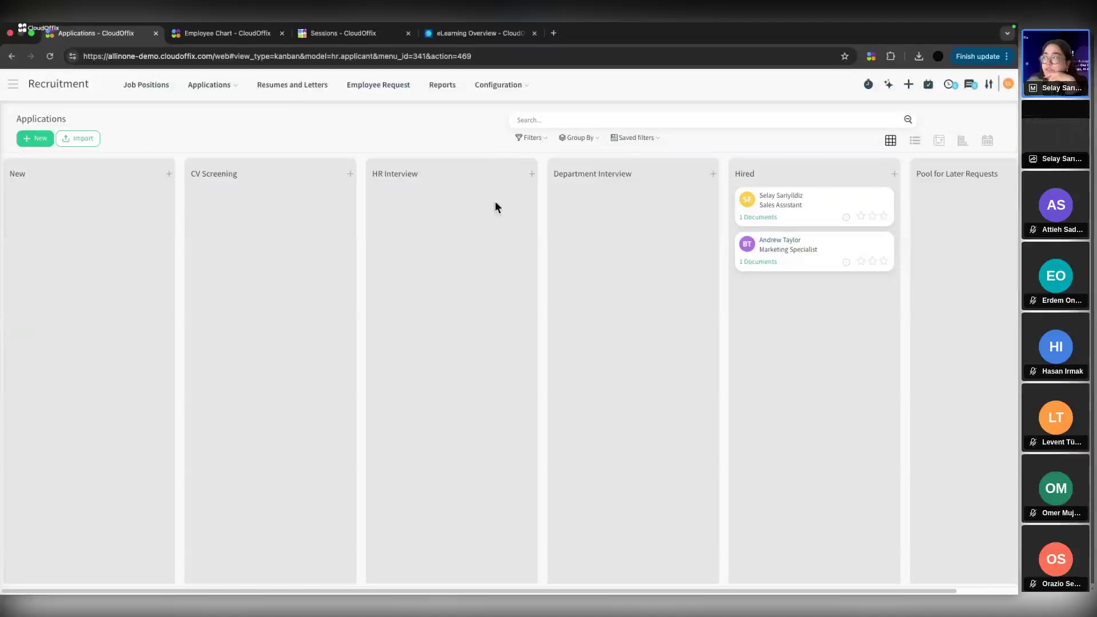
Check the grouping options for the applications board and open the list of AI interviews.
{"action": "left_click", "coordinate": [574, 140]}
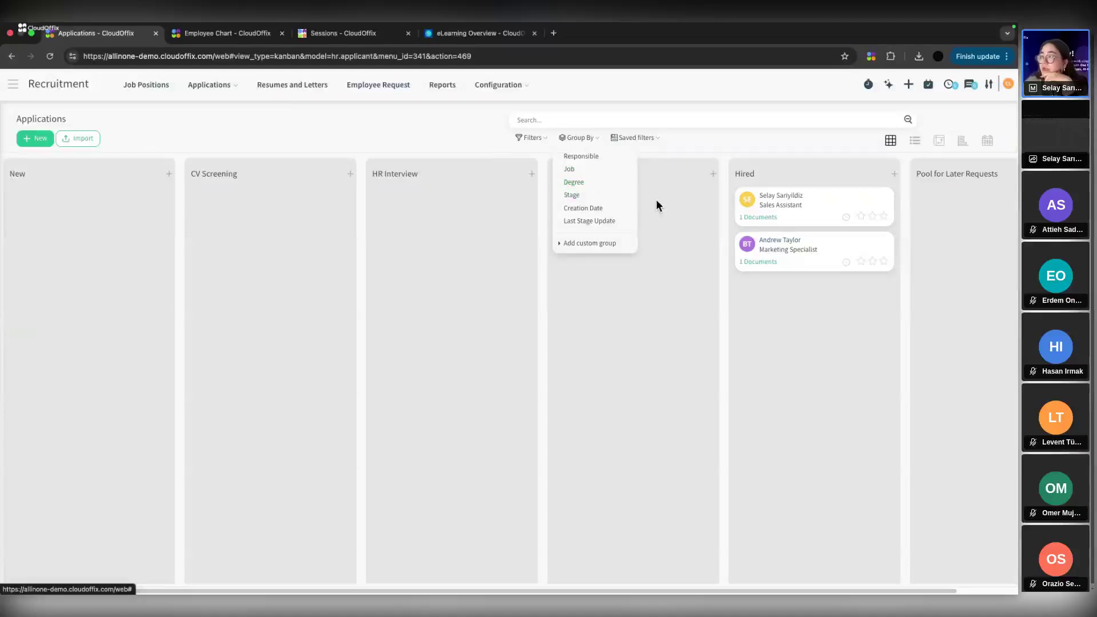
{"action": "left_click", "coordinate": [392, 142]}
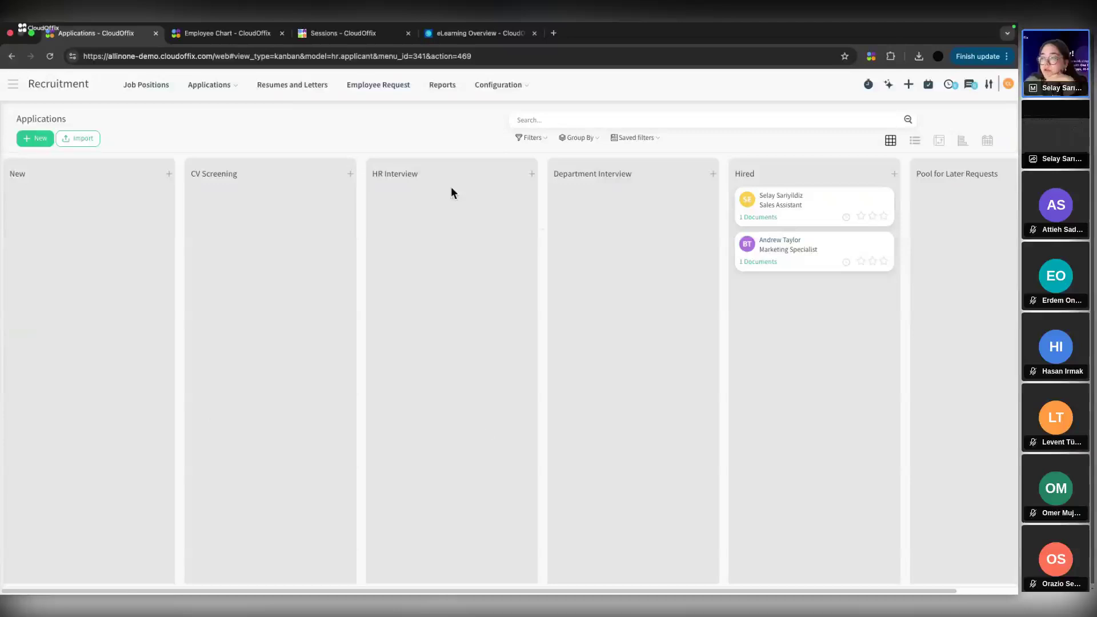
{"action": "left_click", "coordinate": [231, 91]}
{"action": "left_click", "coordinate": [215, 144]}
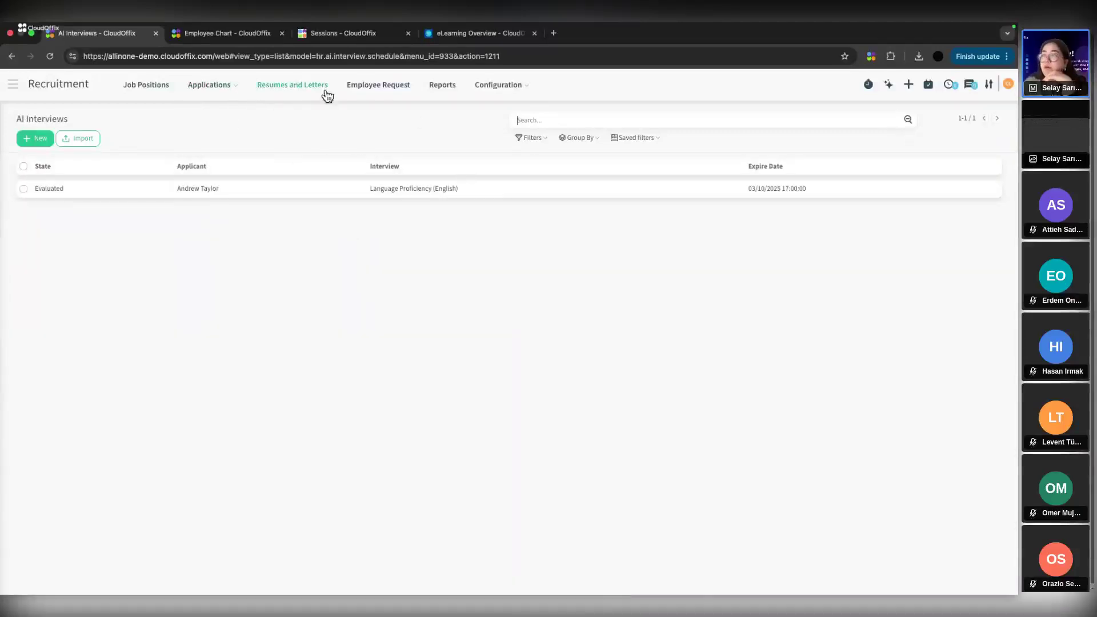
Review the evaluated Language Proficiency (English) interview, including its AI scoring and answered questions, and return to the AI interviews list.
{"action": "left_click", "coordinate": [278, 194]}
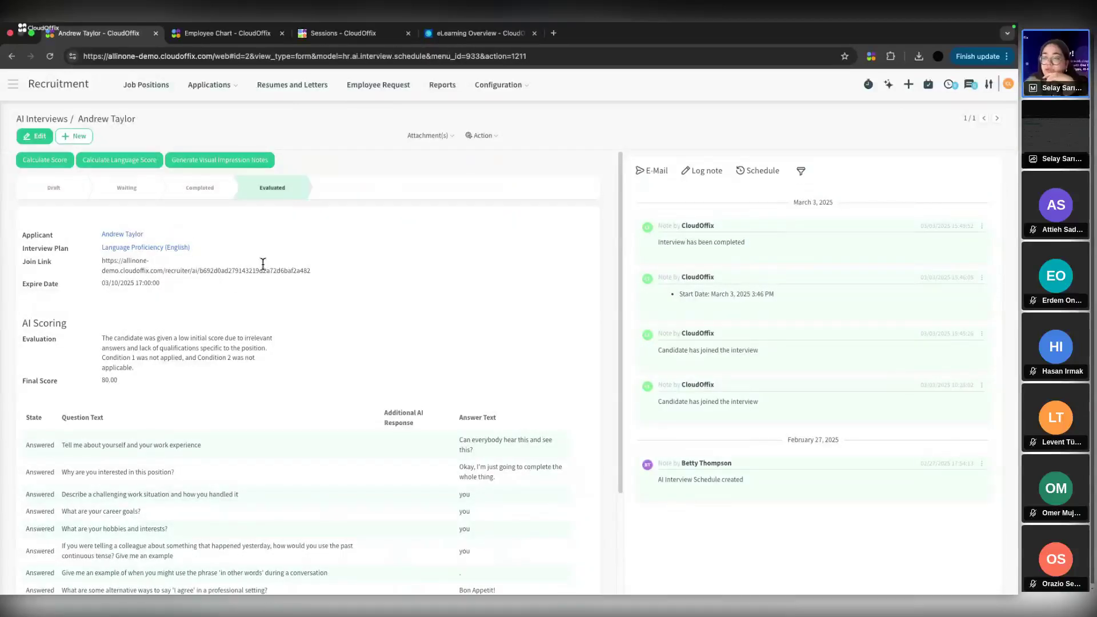
{"action": "left_click", "coordinate": [135, 160]}
{"action": "scroll", "coordinate": [368, 290], "scroll_direction": "down", "scroll_amount": 1}
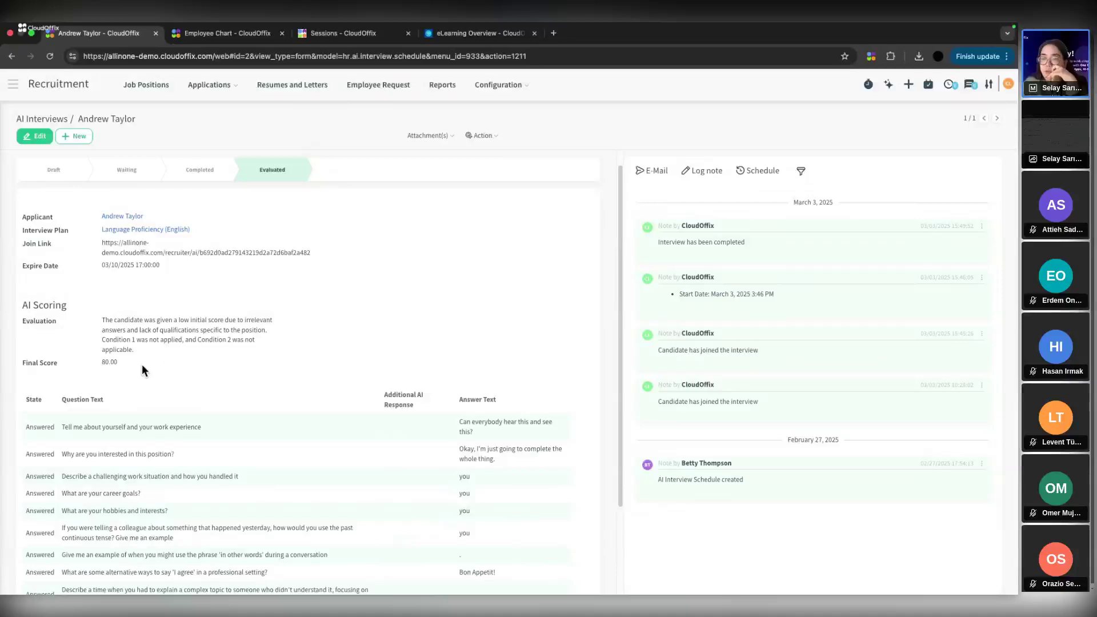
{"action": "scroll", "coordinate": [127, 357], "scroll_direction": "down", "scroll_amount": 2}
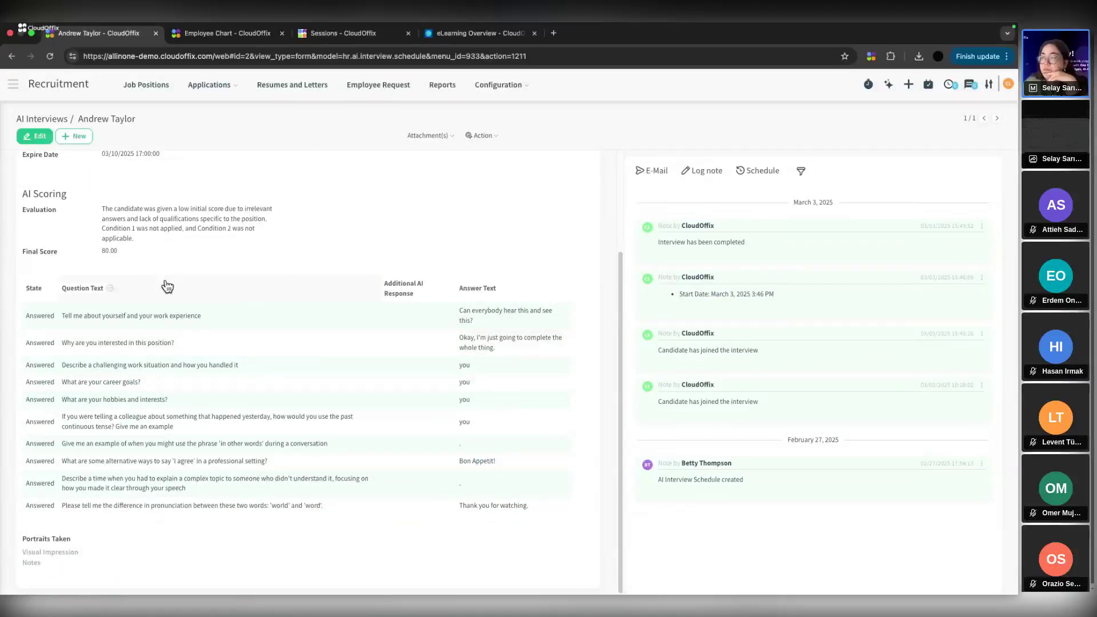
{"action": "scroll", "coordinate": [479, 386], "scroll_direction": "up", "scroll_amount": 1}
{"action": "scroll", "coordinate": [468, 343], "scroll_direction": "up", "scroll_amount": 2}
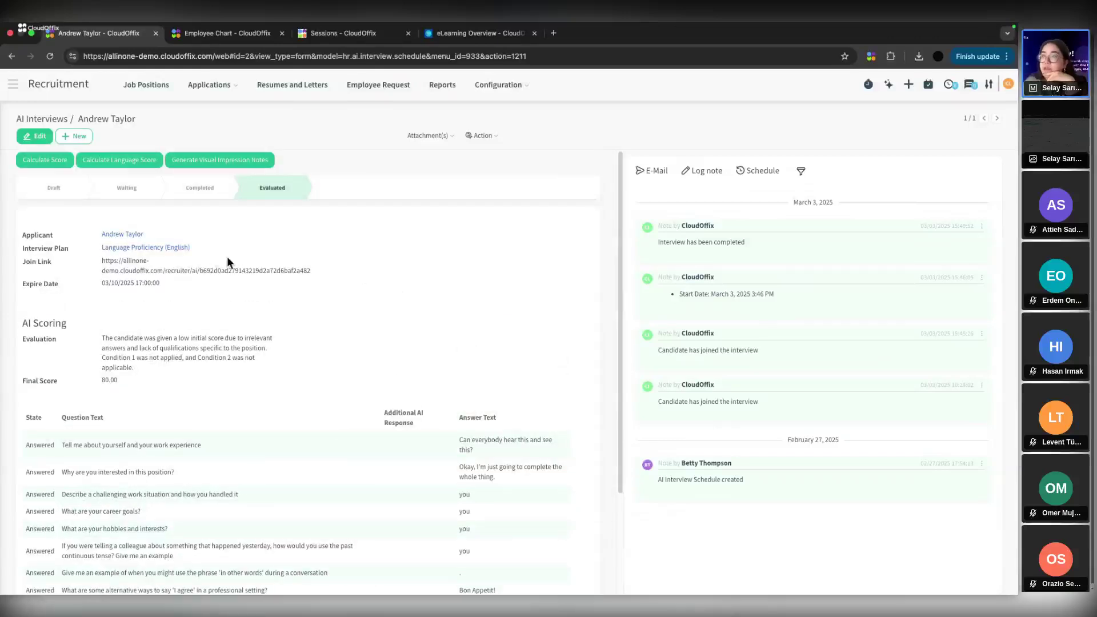
{"action": "left_click", "coordinate": [31, 118]}
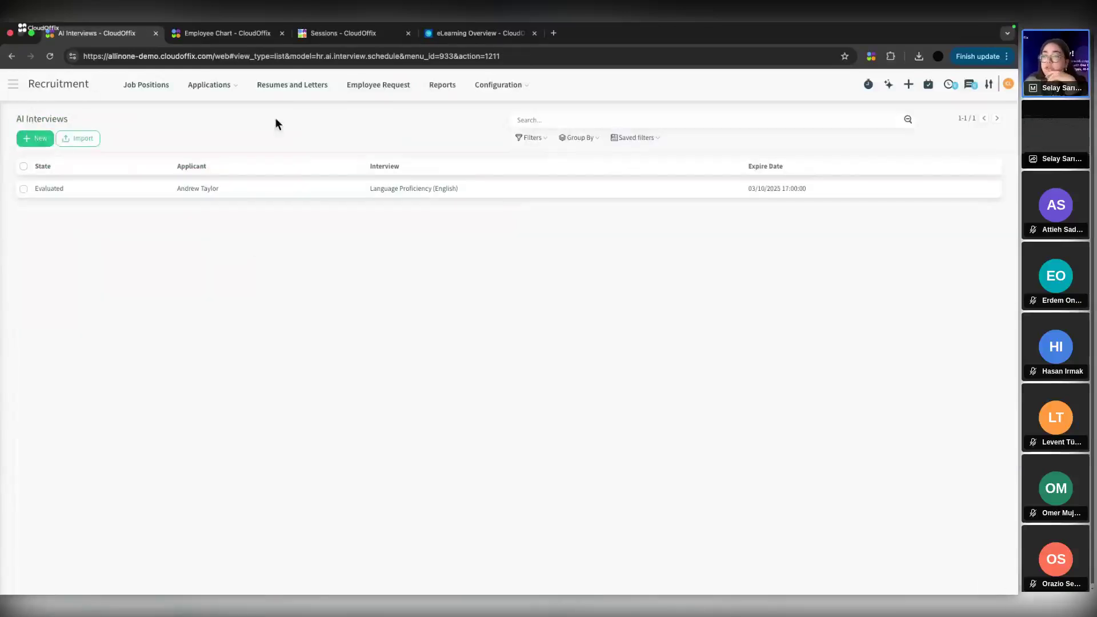
Open the resumes and letters, examine the first CV's attachment details and indexed content, and close it.
{"action": "left_click", "coordinate": [303, 86]}
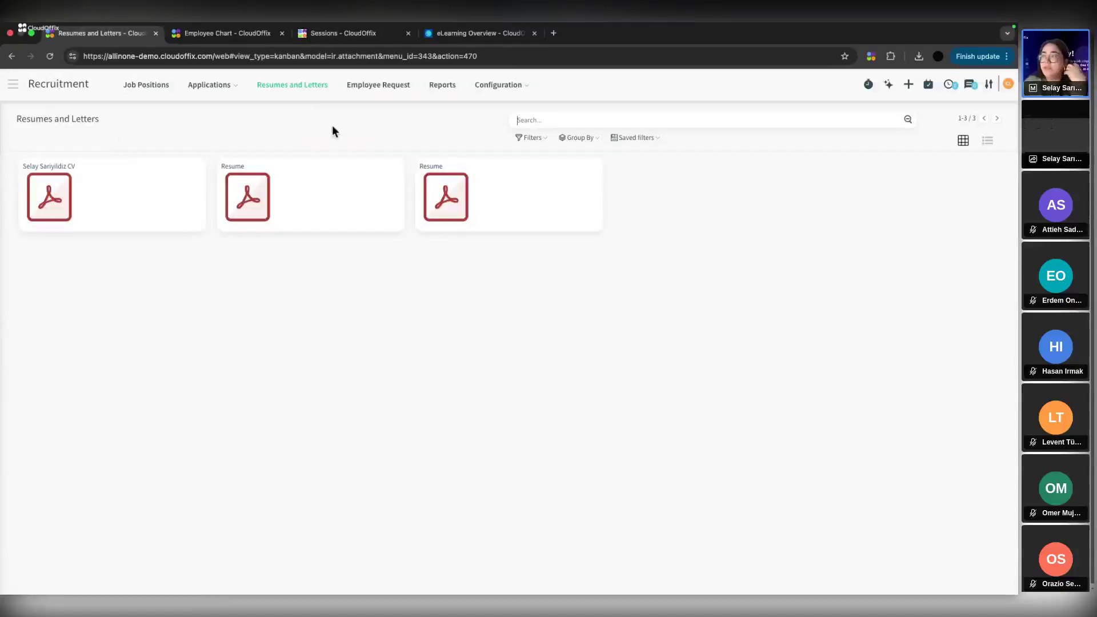
{"action": "left_click", "coordinate": [112, 189]}
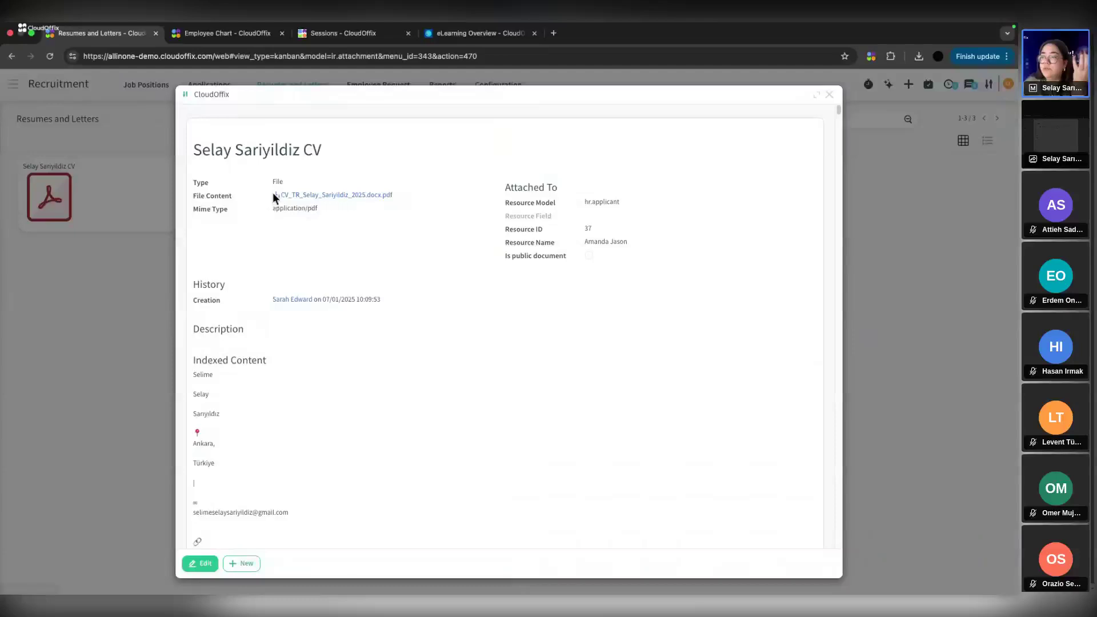
{"action": "scroll", "coordinate": [356, 349], "scroll_direction": "down", "scroll_amount": 2}
{"action": "scroll", "coordinate": [356, 349], "scroll_direction": "down", "scroll_amount": 15}
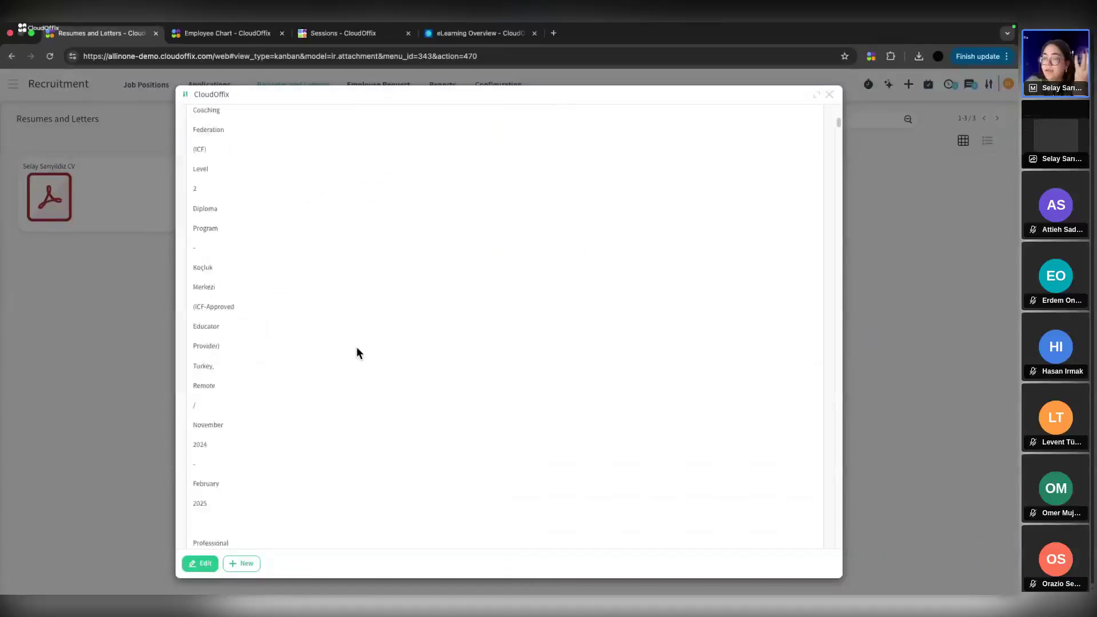
{"action": "scroll", "coordinate": [725, 142], "scroll_direction": "up", "scroll_amount": 15}
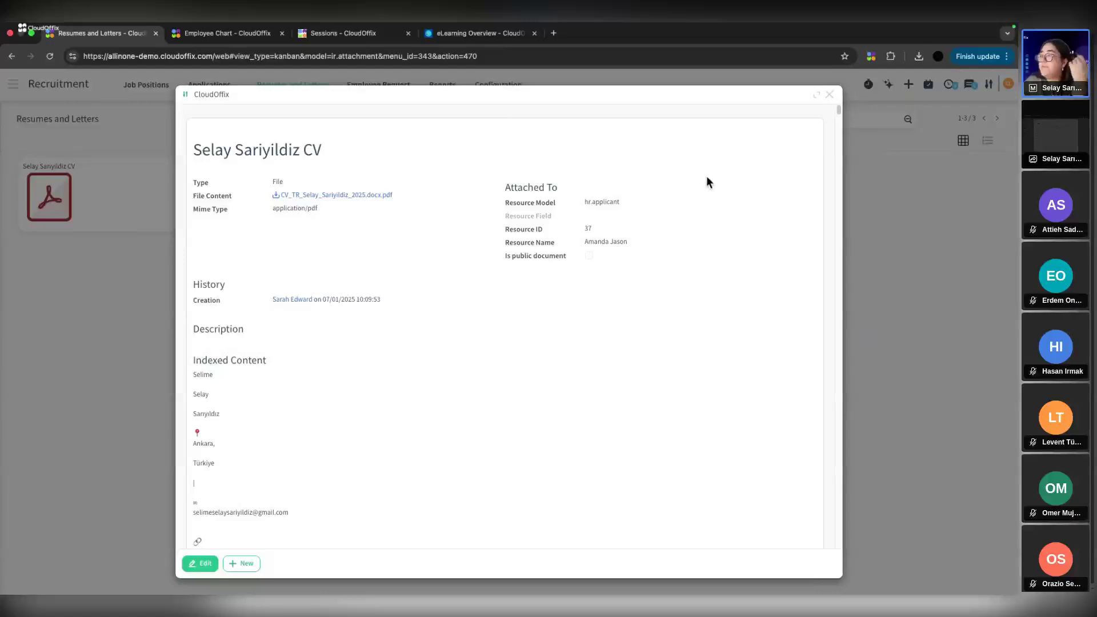
{"action": "left_click", "coordinate": [829, 94]}
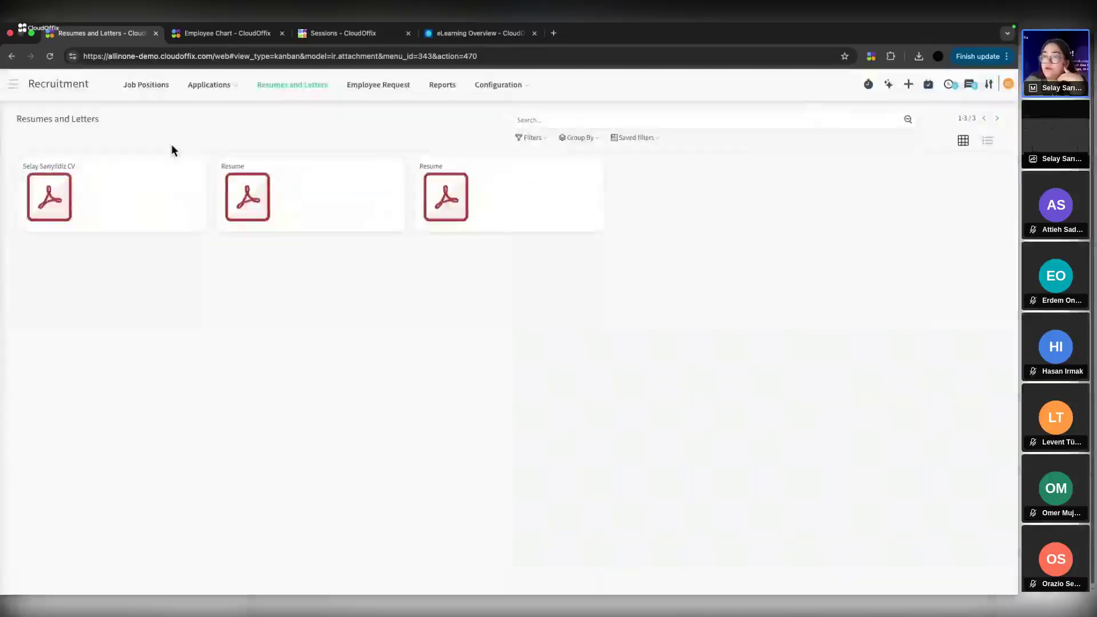
Check the grouping options for resumes and letters and open the employee request board.
{"action": "left_click", "coordinate": [578, 139]}
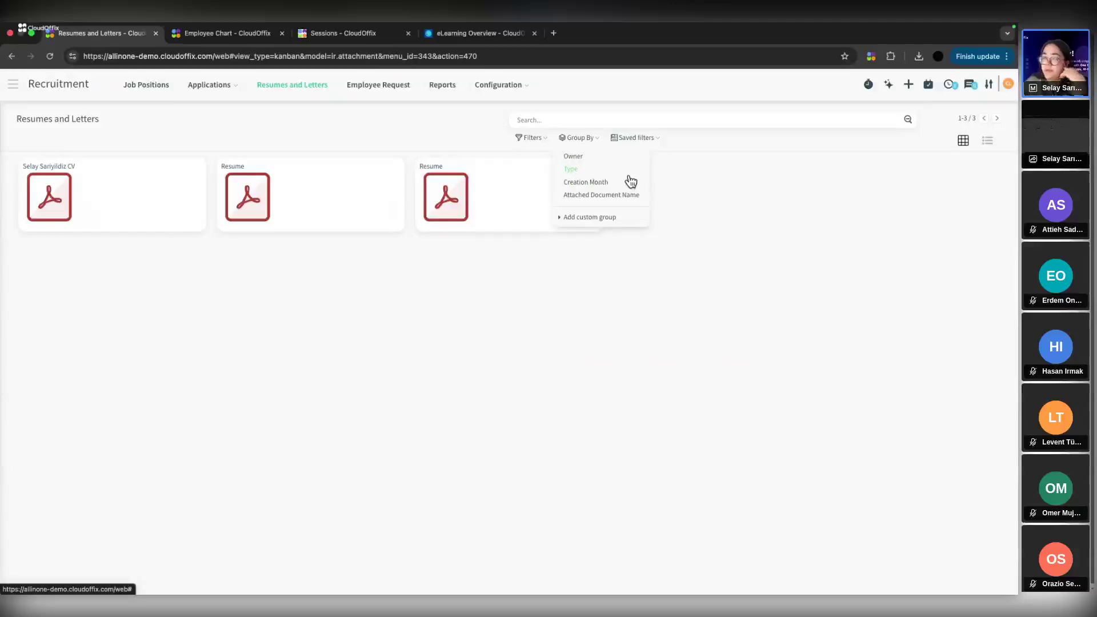
{"action": "left_click", "coordinate": [420, 330]}
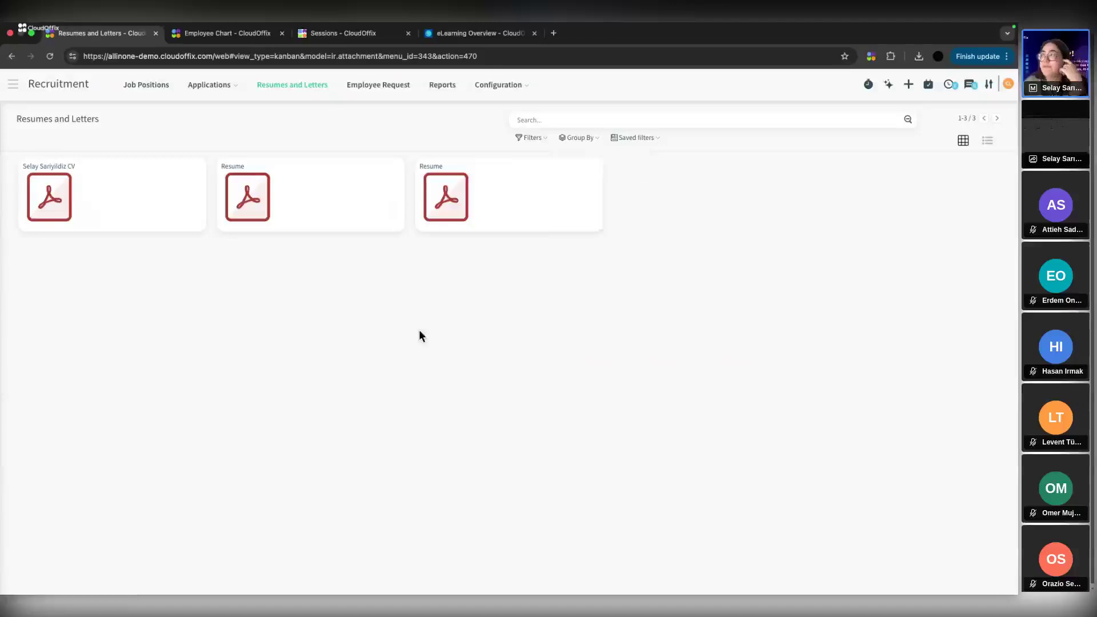
{"action": "left_click", "coordinate": [370, 87]}
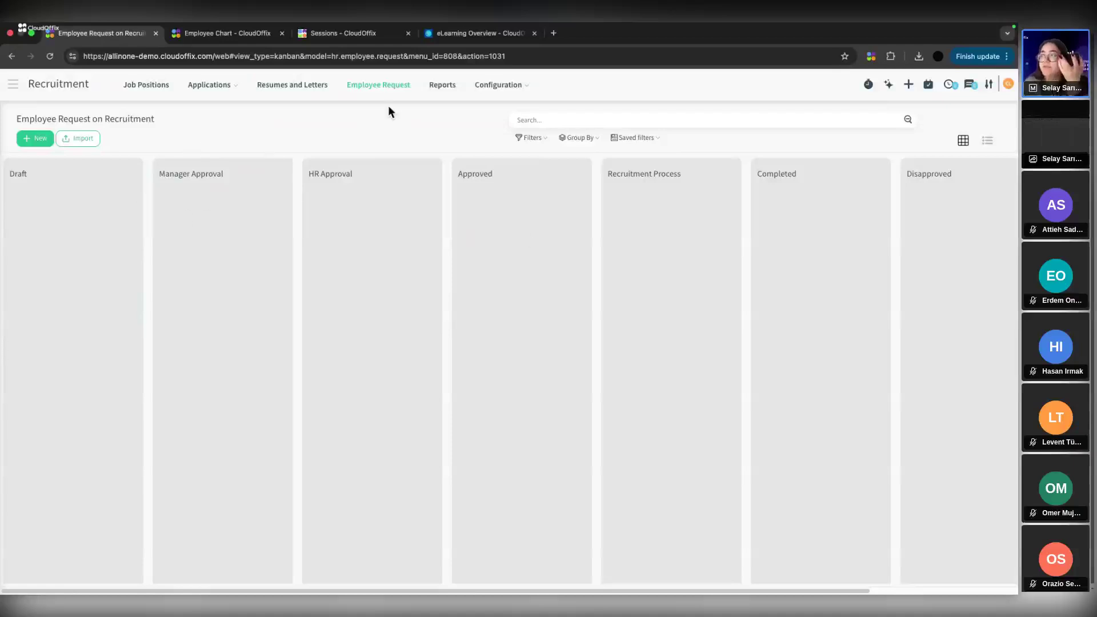
Open the recruitment analysis report and check which measures are available for it.
{"action": "left_click", "coordinate": [433, 95]}
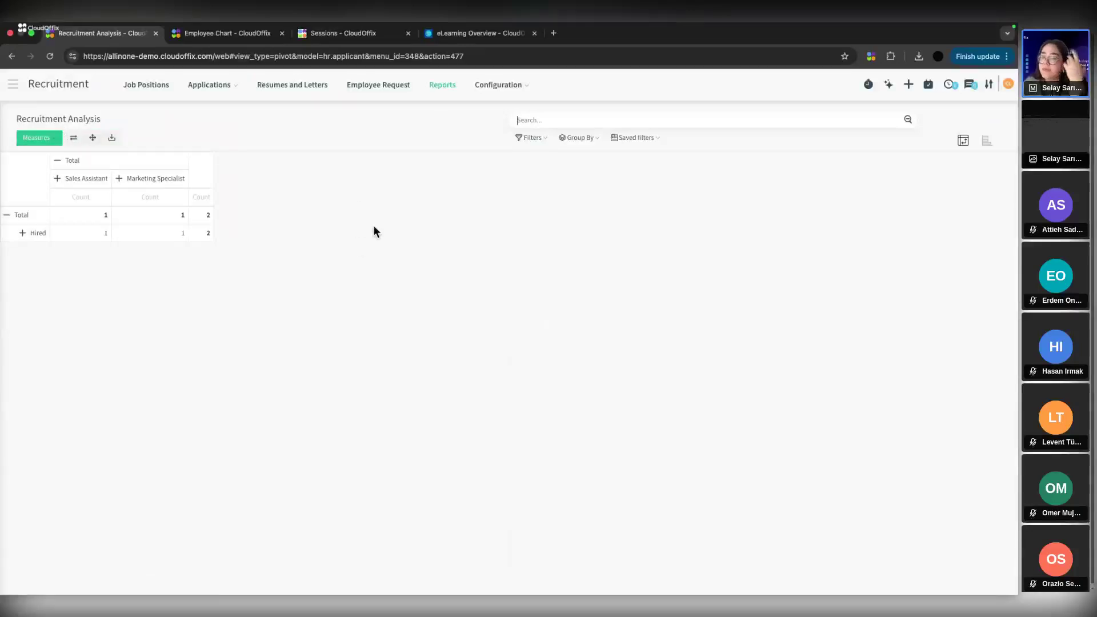
{"action": "left_click", "coordinate": [37, 137]}
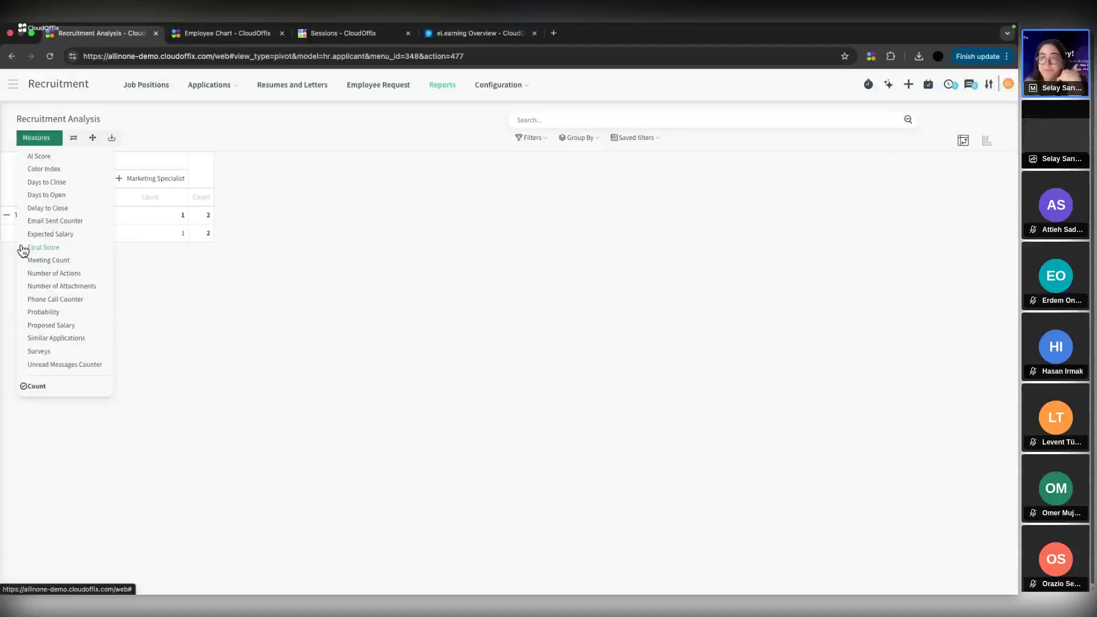
{"action": "left_click", "coordinate": [198, 328]}
From all applications, open the hired Sales Assistant applicant's record and examine its AI score and AI interview section.
{"action": "left_click", "coordinate": [209, 86]}
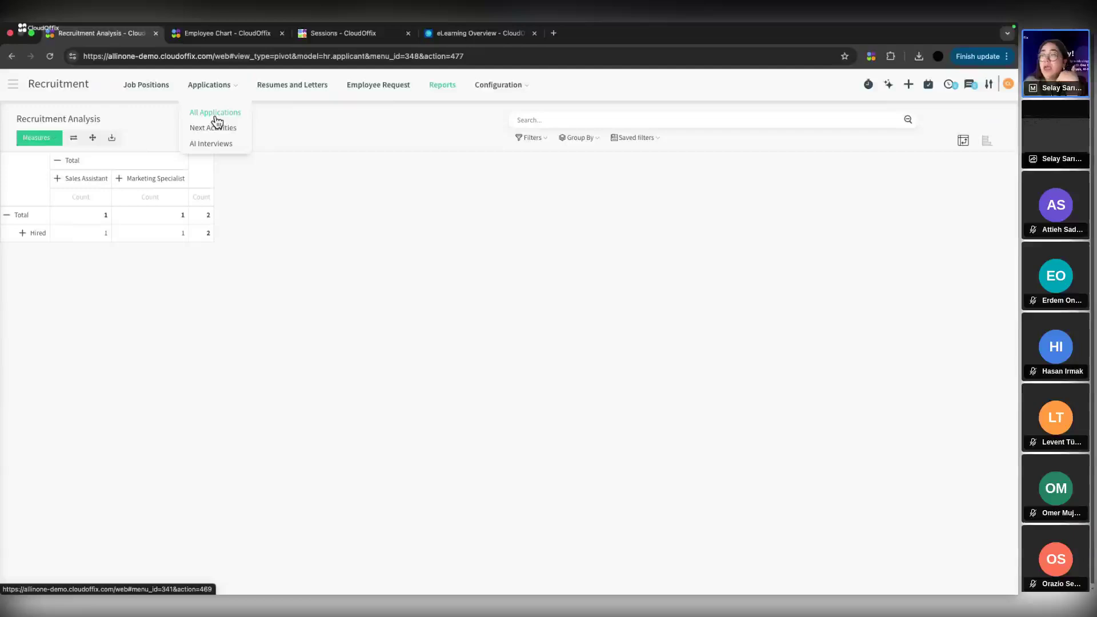
{"action": "left_click", "coordinate": [215, 113]}
{"action": "left_click", "coordinate": [791, 221]}
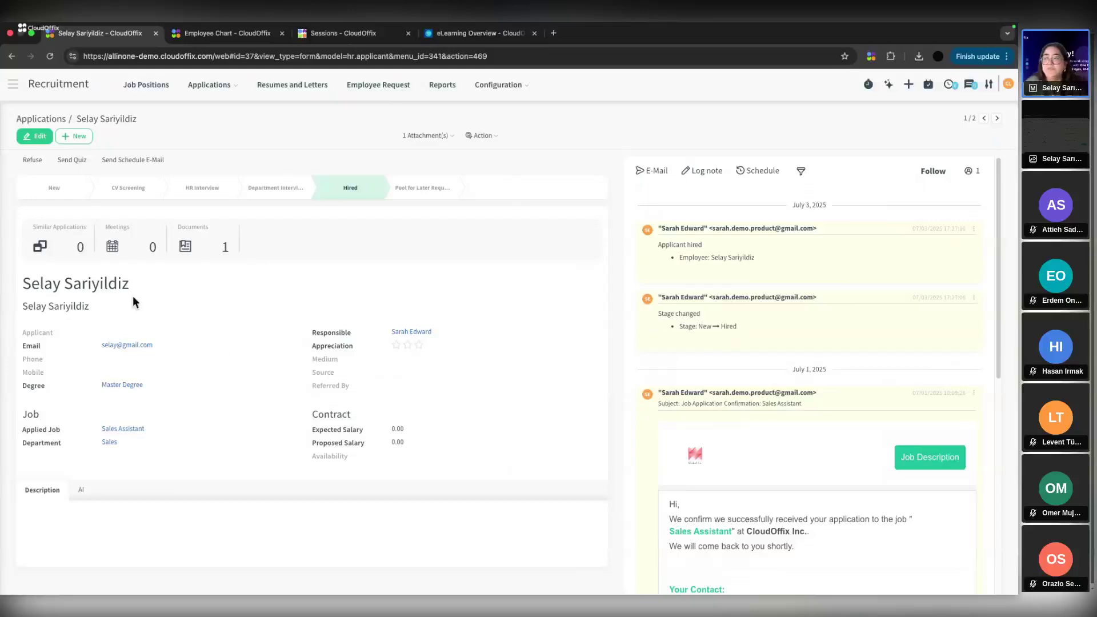
{"action": "left_click", "coordinate": [80, 488]}
{"action": "scroll", "coordinate": [255, 430], "scroll_direction": "down", "scroll_amount": 1}
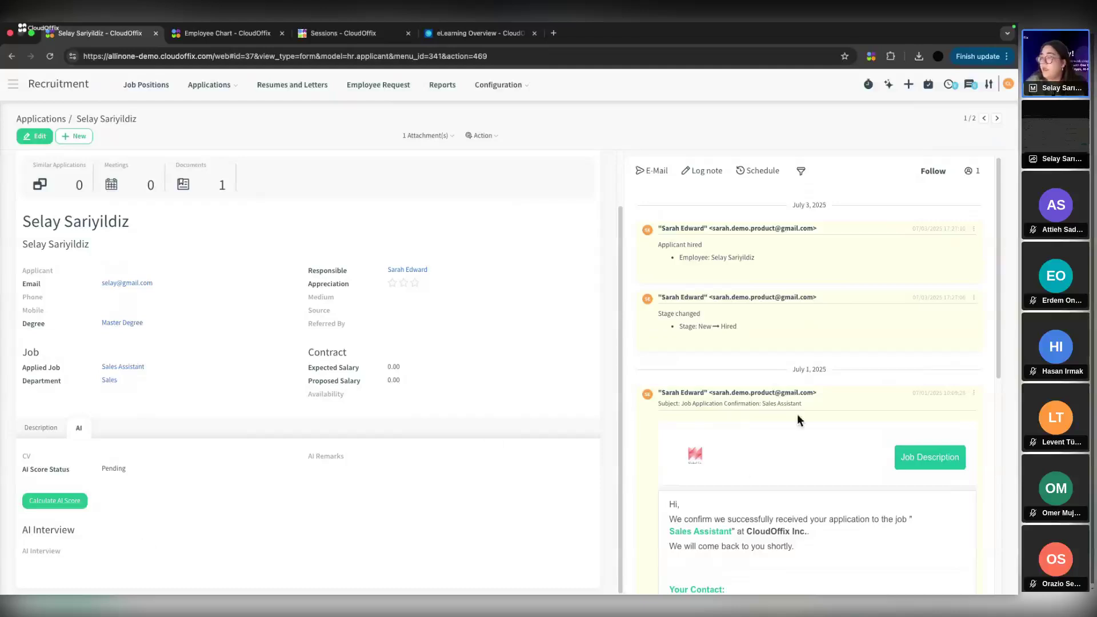
Open the recruitment settings and examine the LinkedIn Integration job posting option.
{"action": "left_click", "coordinate": [500, 86]}
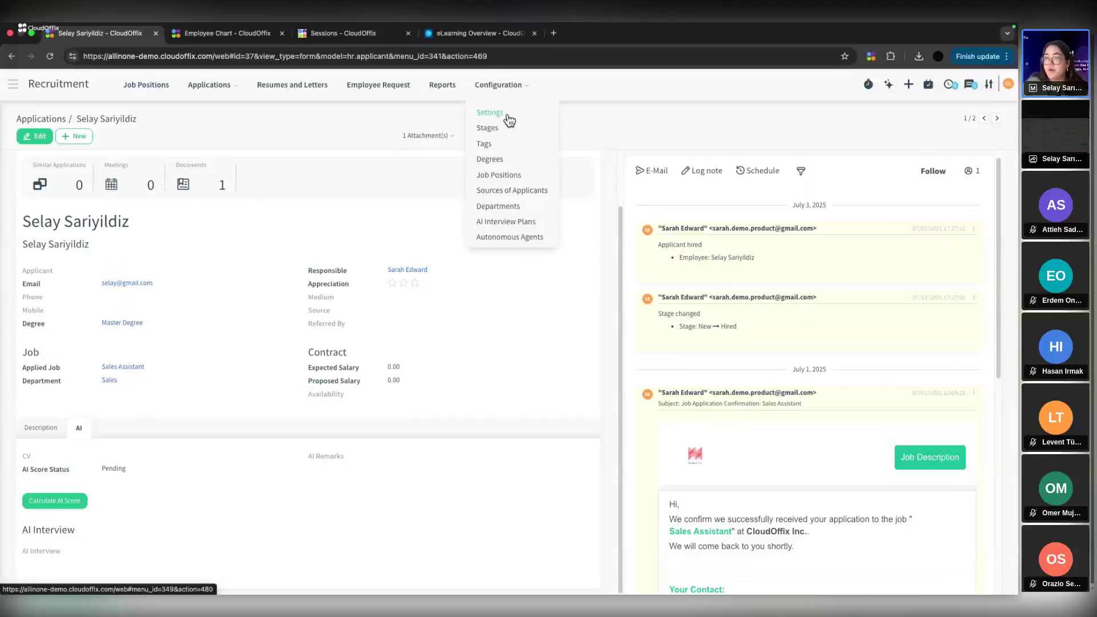
{"action": "left_click", "coordinate": [507, 114]}
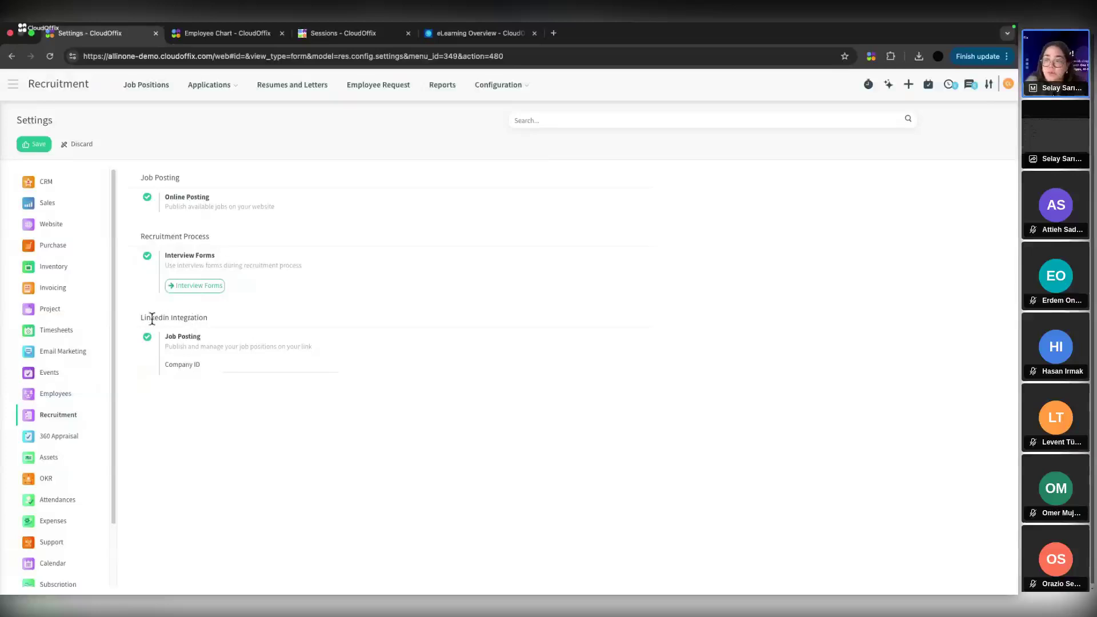
{"action": "left_click_drag", "start_coordinate": [137, 317], "coordinate": [243, 326]}
{"action": "left_click", "coordinate": [486, 367]}
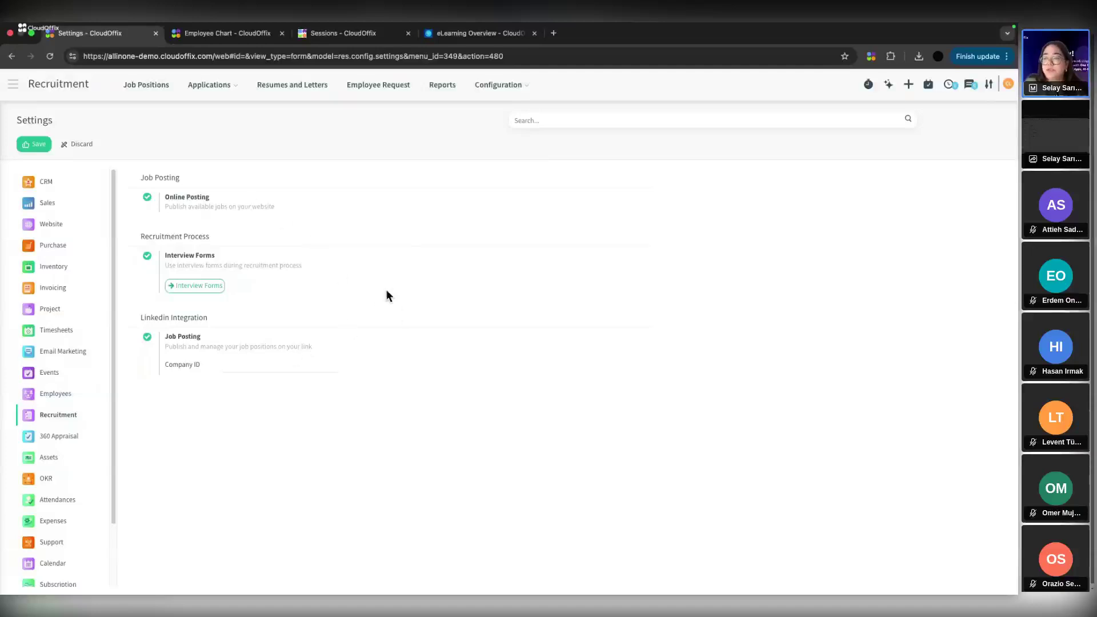
Open the CV Screening stage from the recruitment stages list for editing.
{"action": "left_click", "coordinate": [500, 84]}
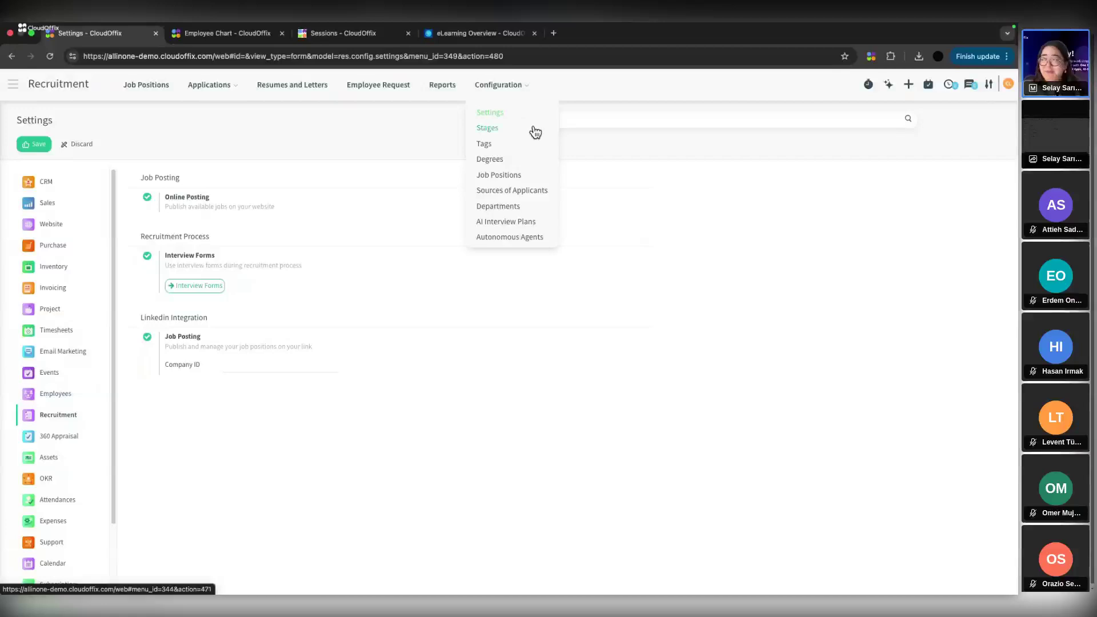
{"action": "left_click", "coordinate": [489, 128]}
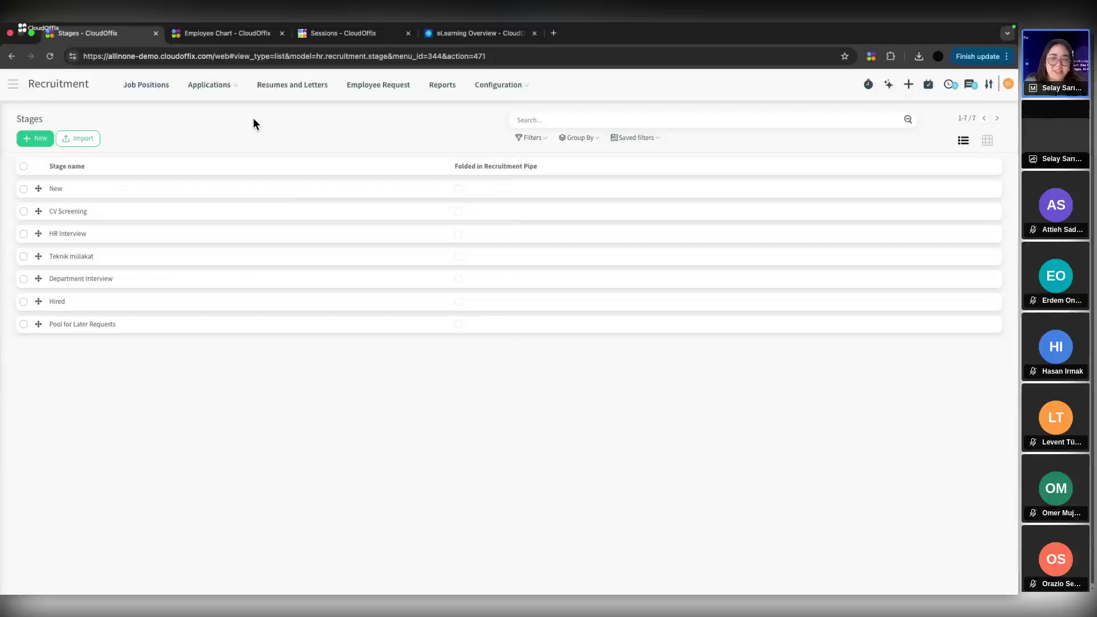
{"action": "left_click", "coordinate": [174, 216]}
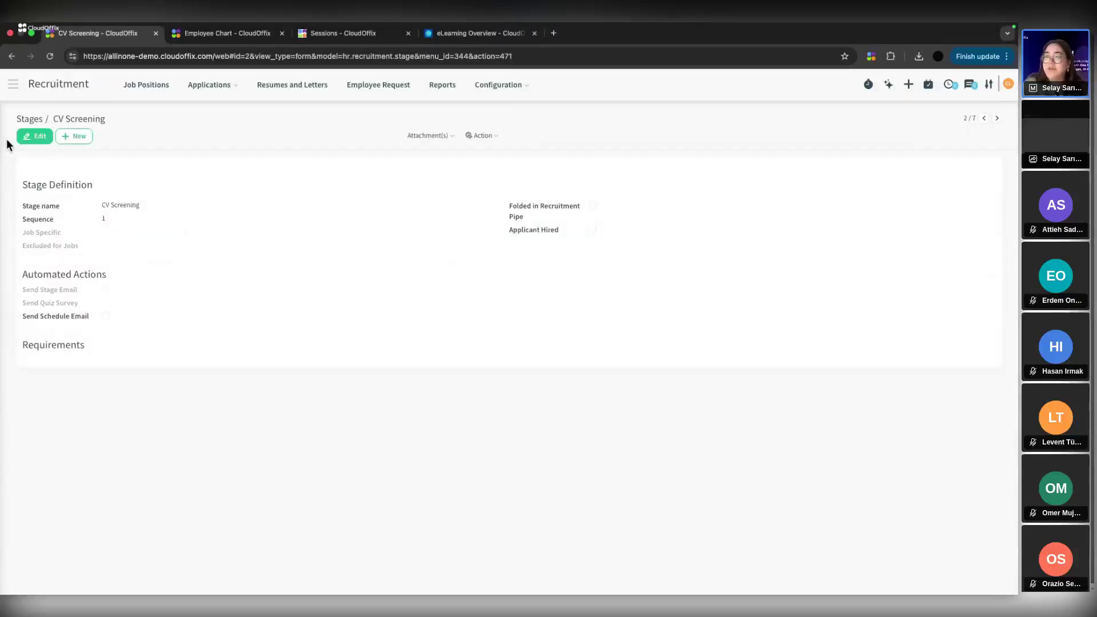
{"action": "left_click", "coordinate": [34, 136]}
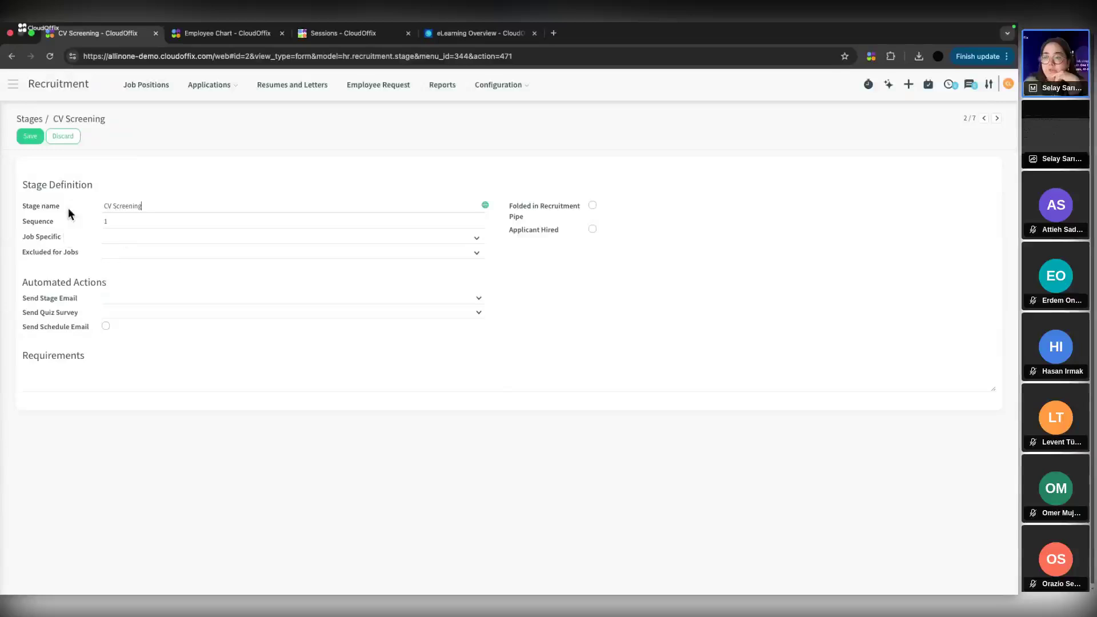
Try making the CV Screening stage specific to the HR Manager and HR Specialist jobs, and remove both jobs again.
{"action": "left_click", "coordinate": [111, 236]}
{"action": "left_click", "coordinate": [140, 249]}
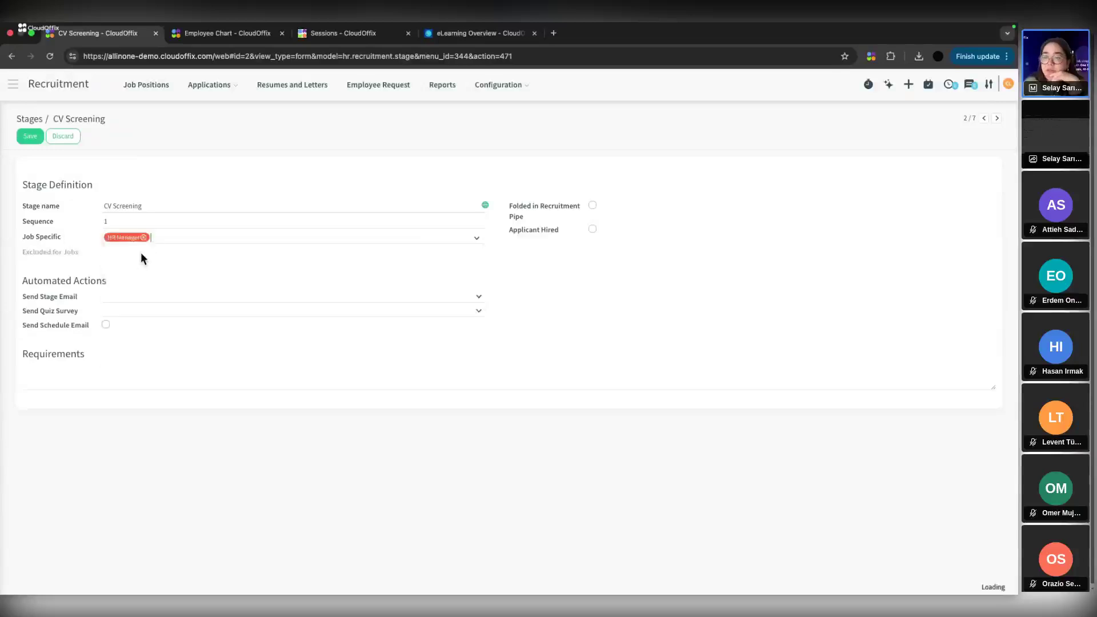
{"action": "left_click", "coordinate": [183, 242]}
{"action": "left_click", "coordinate": [189, 250]}
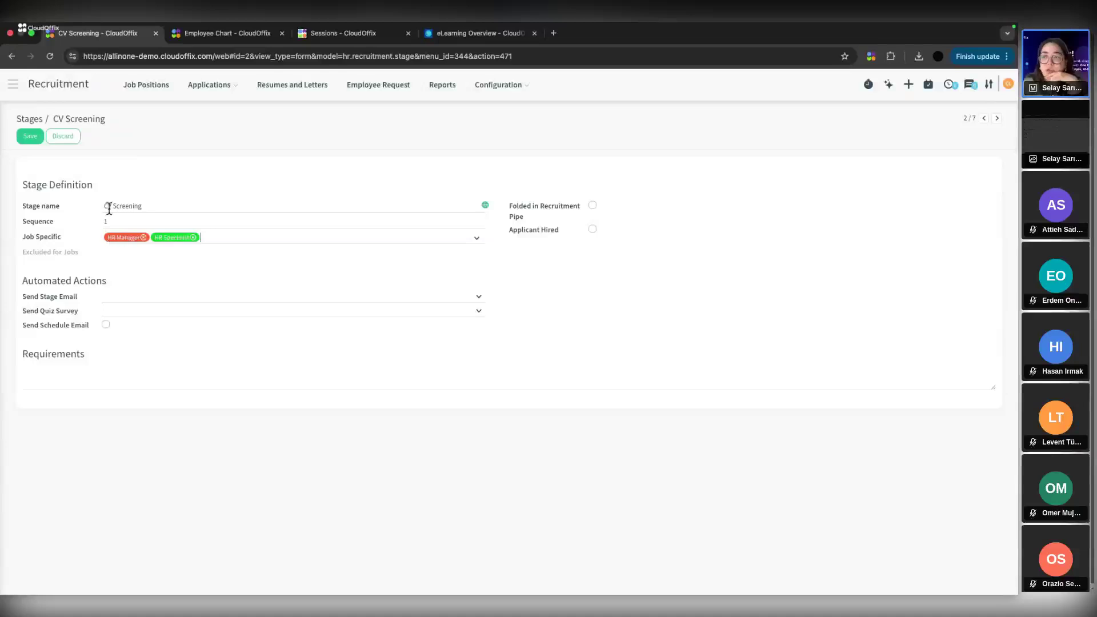
{"action": "left_click", "coordinate": [143, 237]}
{"action": "left_click", "coordinate": [145, 237]}
Try excluding the CV Screening stage for the Sales manager job, and clear the exclusion again.
{"action": "left_click", "coordinate": [130, 253]}
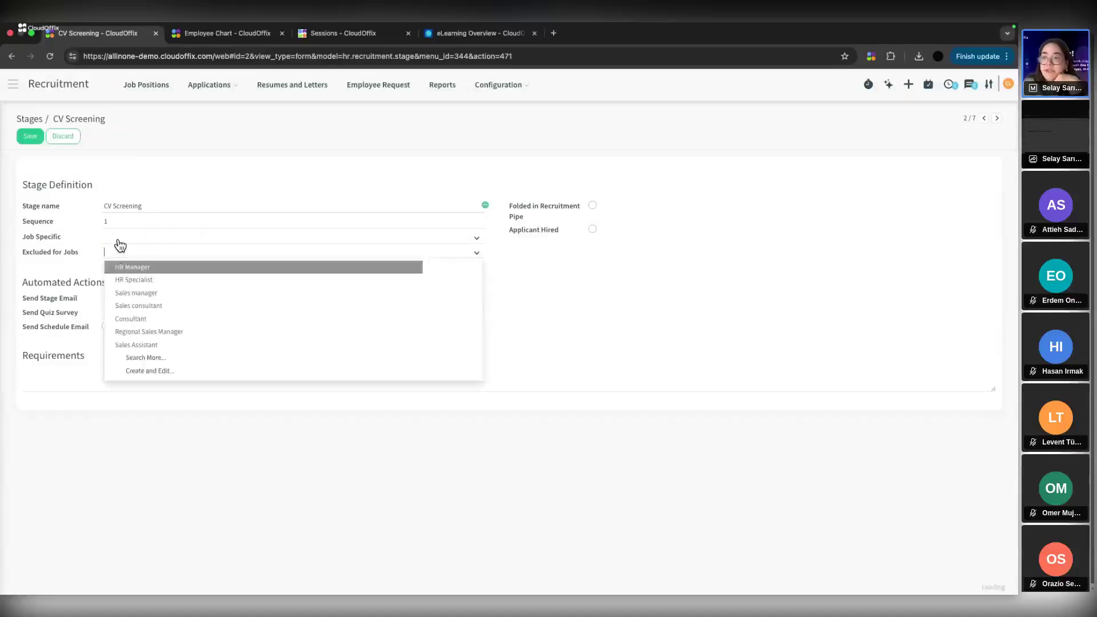
{"action": "left_click", "coordinate": [160, 303]}
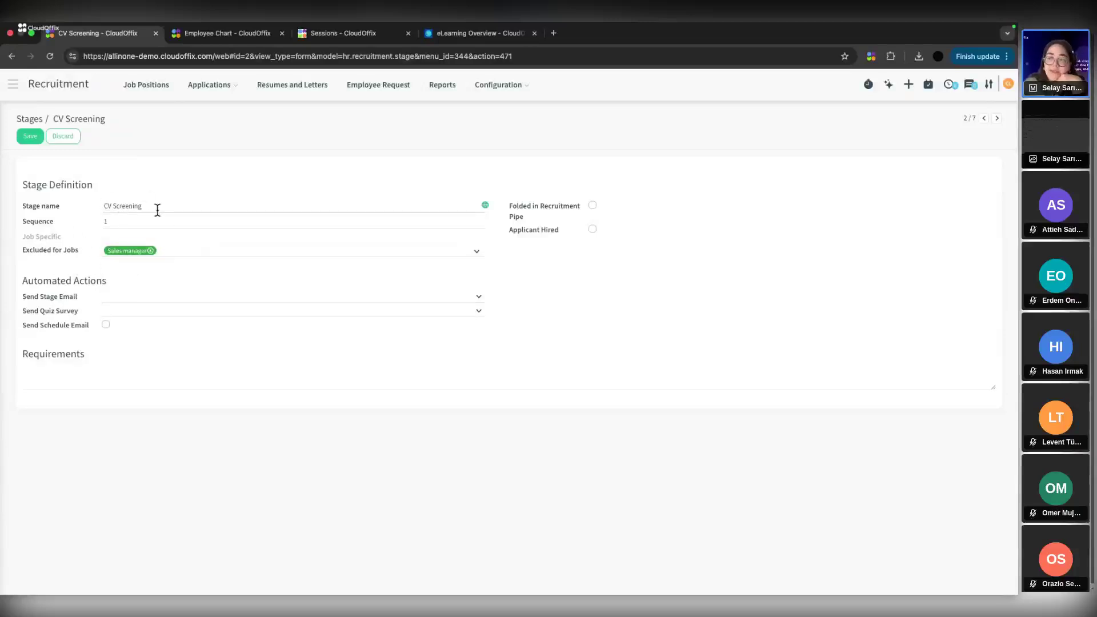
{"action": "left_click", "coordinate": [151, 251]}
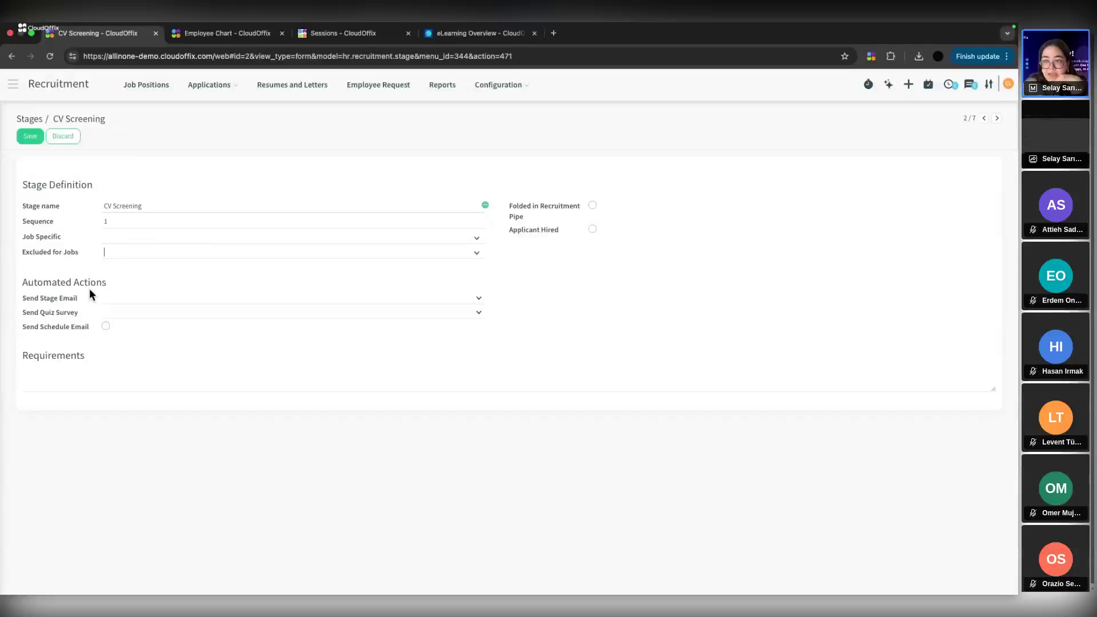
Enable the schedule email for the CV Screening stage and set its stage email to Applicant: Interview Request(AI).
{"action": "left_click", "coordinate": [105, 327]}
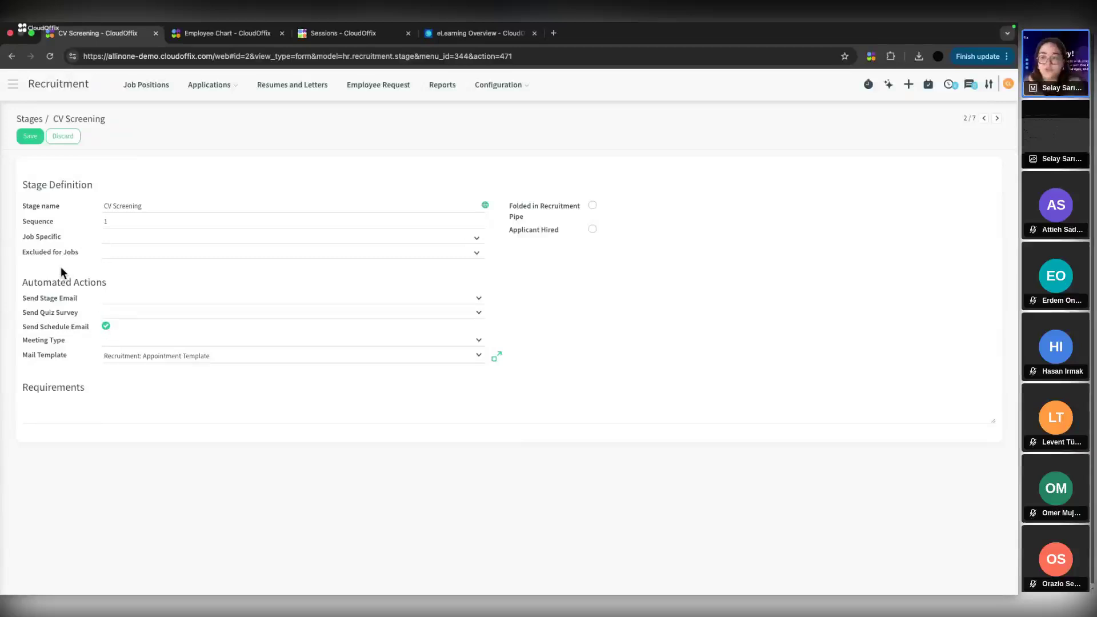
{"action": "left_click", "coordinate": [114, 301]}
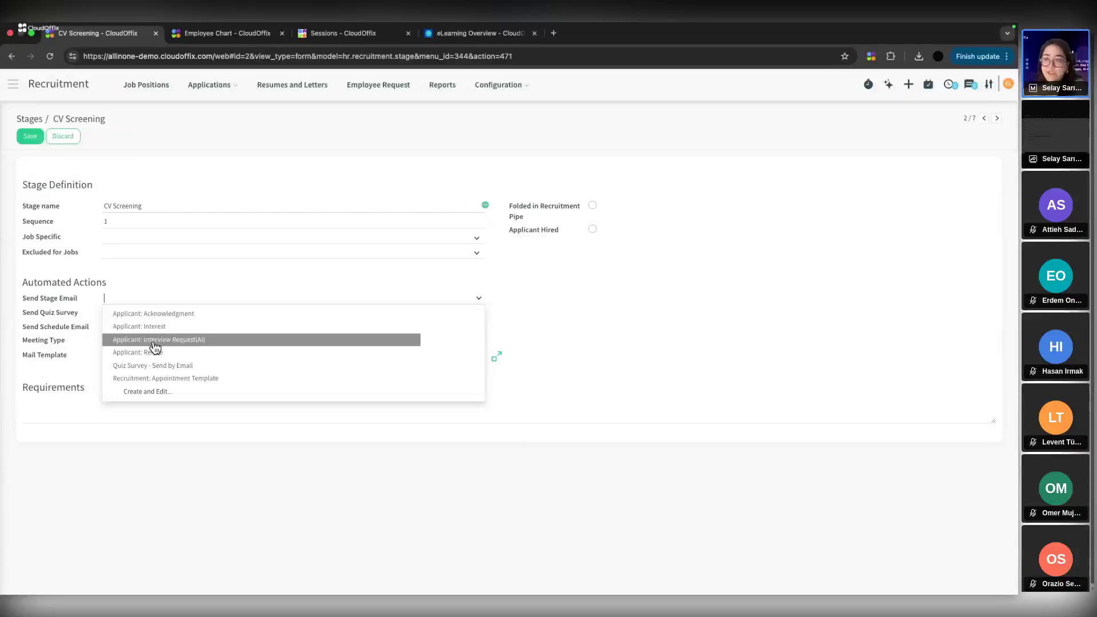
{"action": "left_click", "coordinate": [193, 342]}
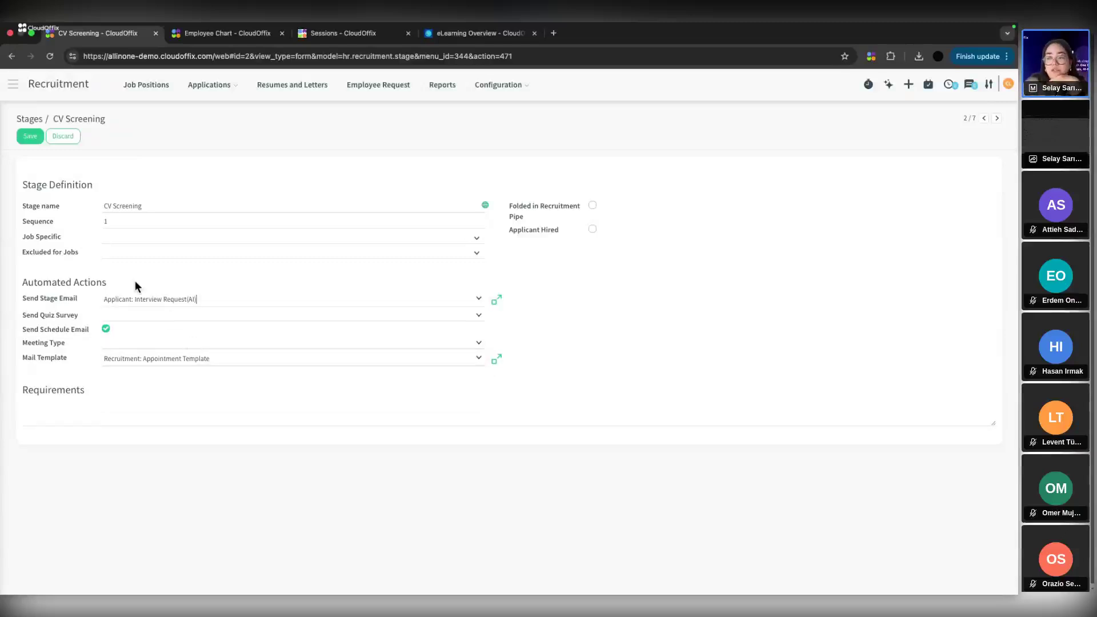
Examine the body of the Applicant: Interview Request(AI) email template and close it without saving changes.
{"action": "left_click", "coordinate": [496, 299]}
{"action": "scroll", "coordinate": [457, 377], "scroll_direction": "down", "scroll_amount": 2}
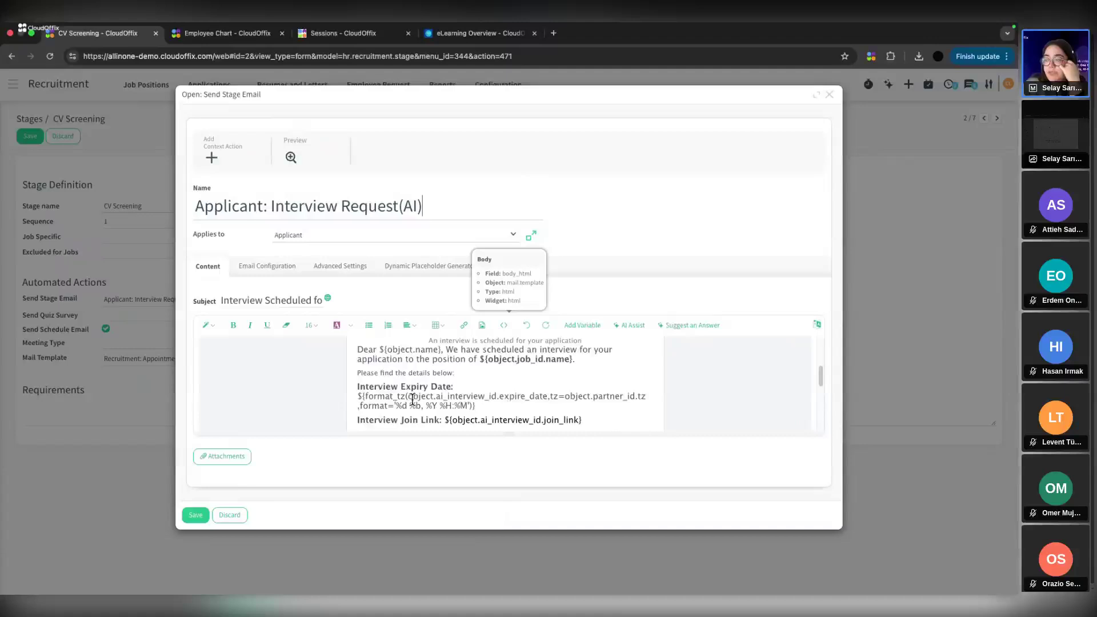
{"action": "left_click", "coordinate": [244, 513]}
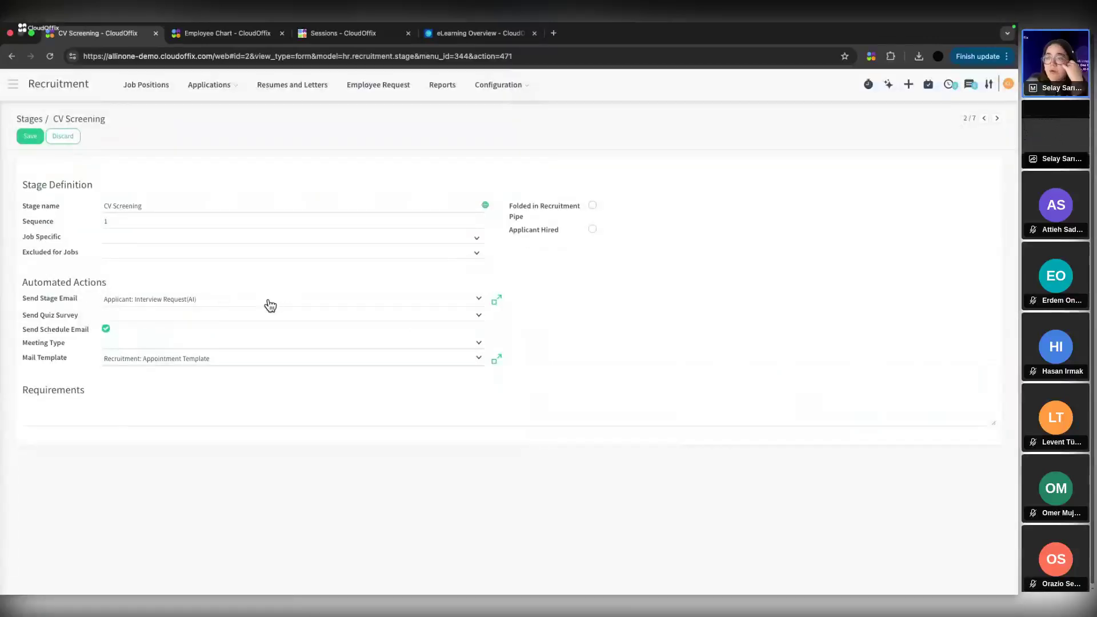
Try setting the CV Screening stage email to Quiz Survey - Send by Email and check the available quiz surveys without choosing one.
{"action": "left_click", "coordinate": [270, 304]}
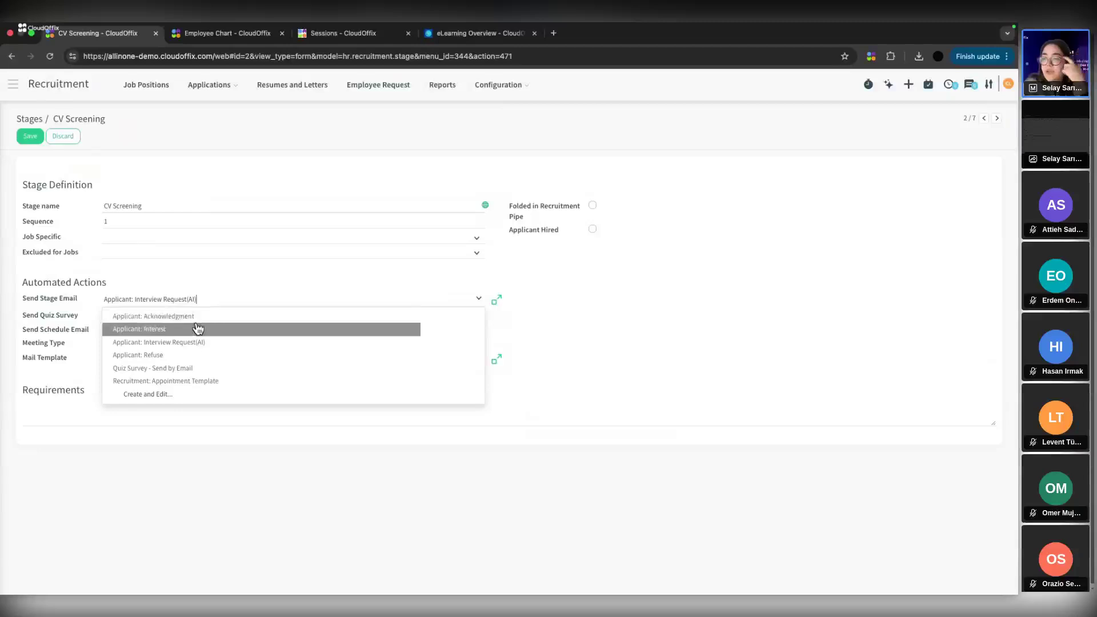
{"action": "left_click", "coordinate": [181, 368]}
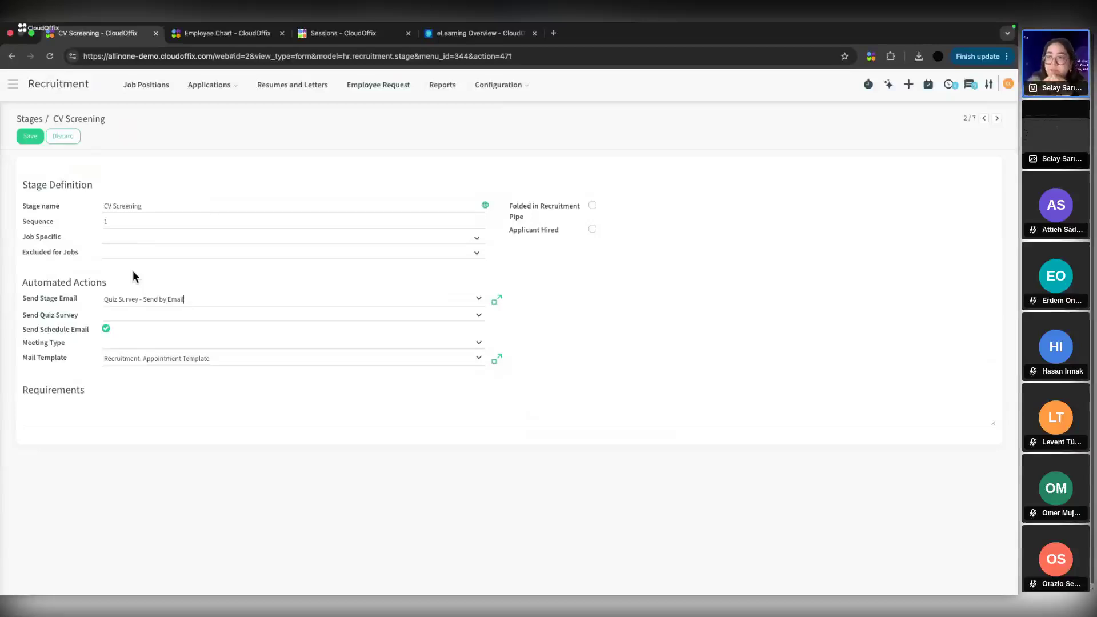
{"action": "left_click", "coordinate": [126, 318]}
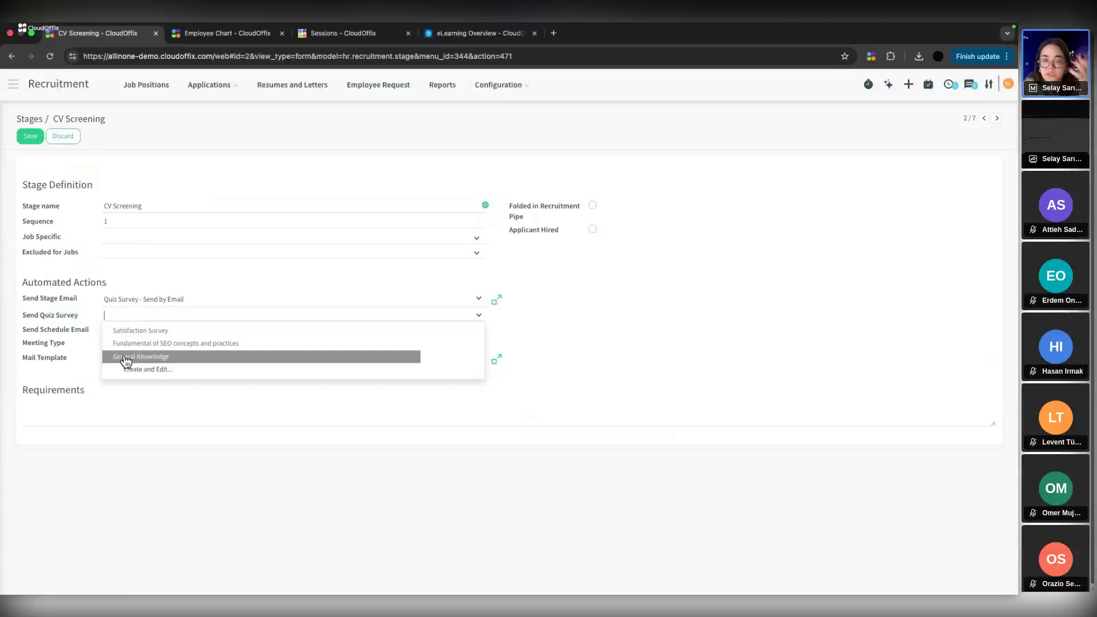
{"action": "left_click", "coordinate": [118, 399]}
{"action": "left_click", "coordinate": [136, 301]}
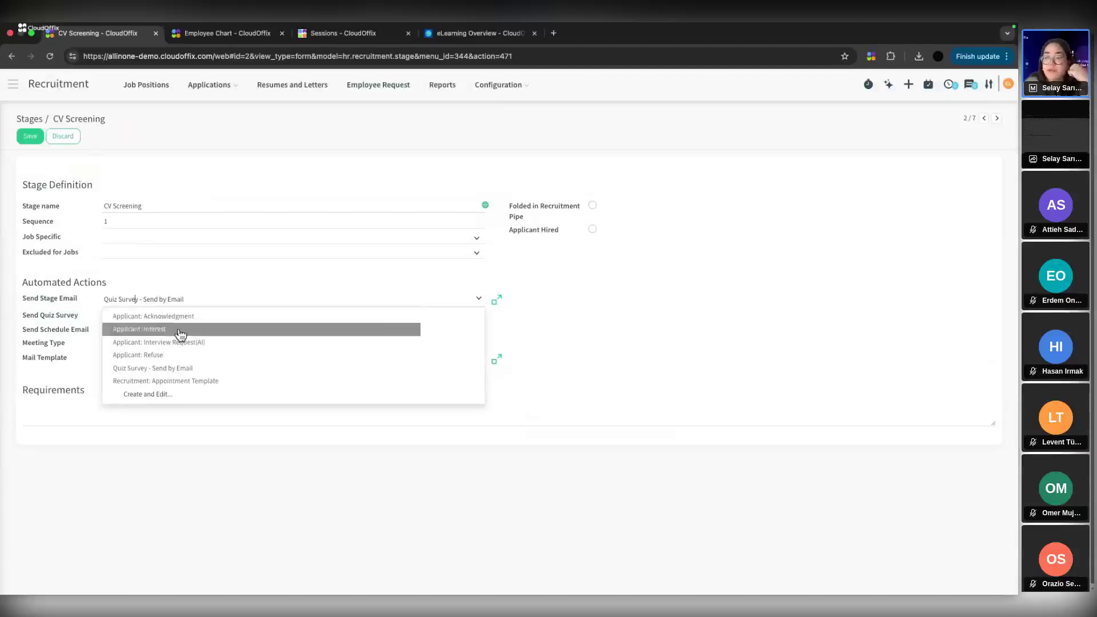
{"action": "left_click", "coordinate": [232, 267]}
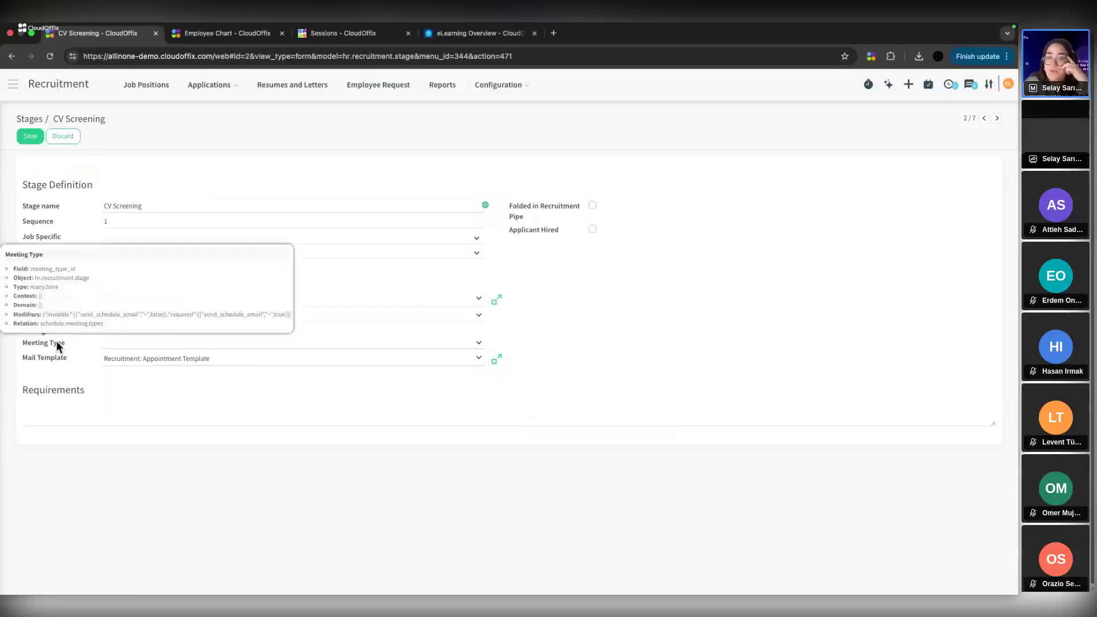
Try setting the scheduling meeting type to HR Interview Stage, and inspect that meeting type's details without saving changes.
{"action": "left_click", "coordinate": [113, 349]}
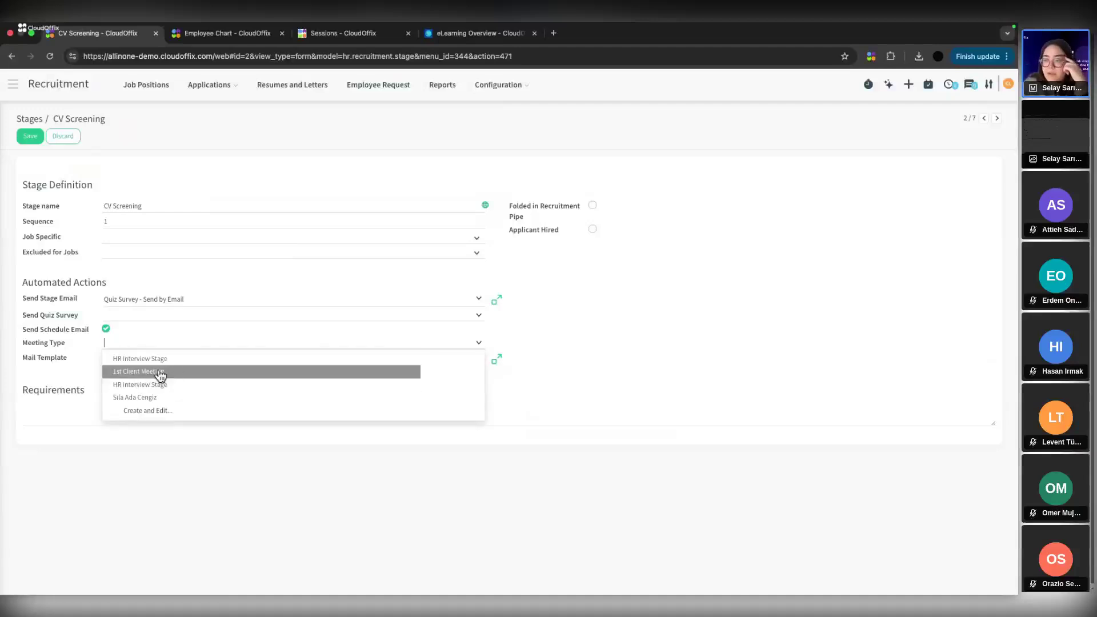
{"action": "left_click", "coordinate": [146, 359]}
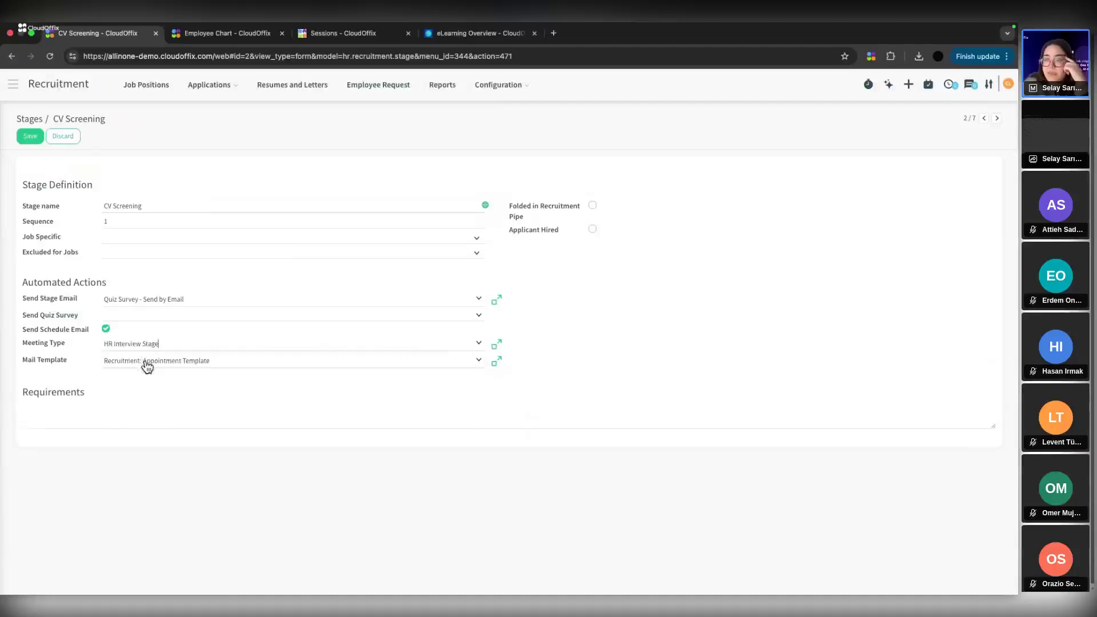
{"action": "left_click", "coordinate": [495, 345]}
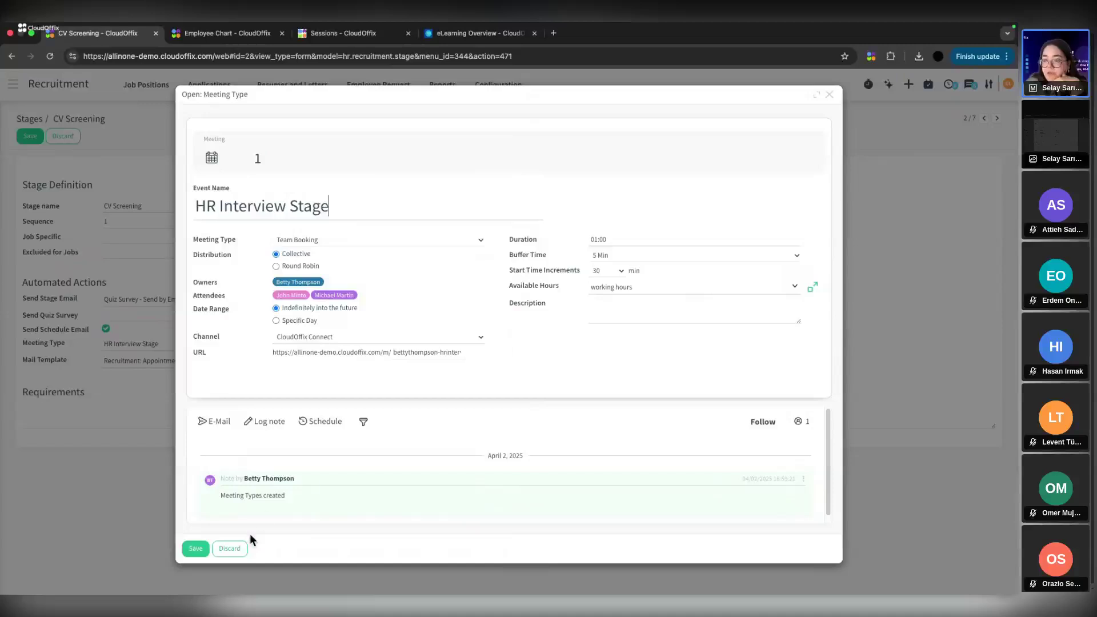
{"action": "left_click", "coordinate": [245, 549]}
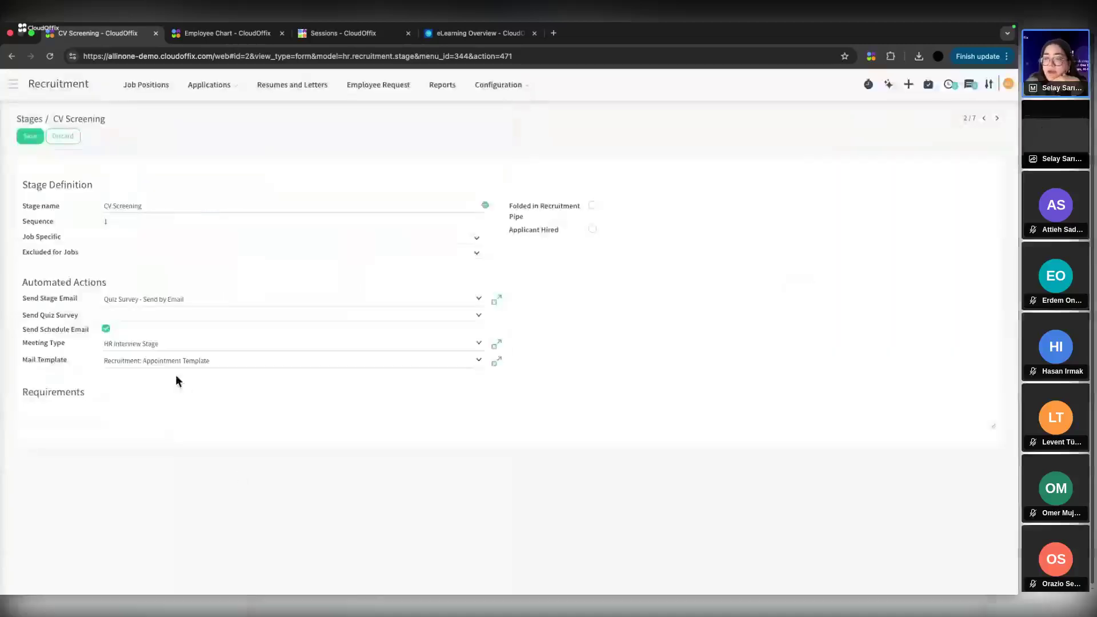
Select Recruitment: Appointment Template as the mail template, discard the CV Screening stage edits, and return to the stages list.
{"action": "left_click", "coordinate": [147, 366]}
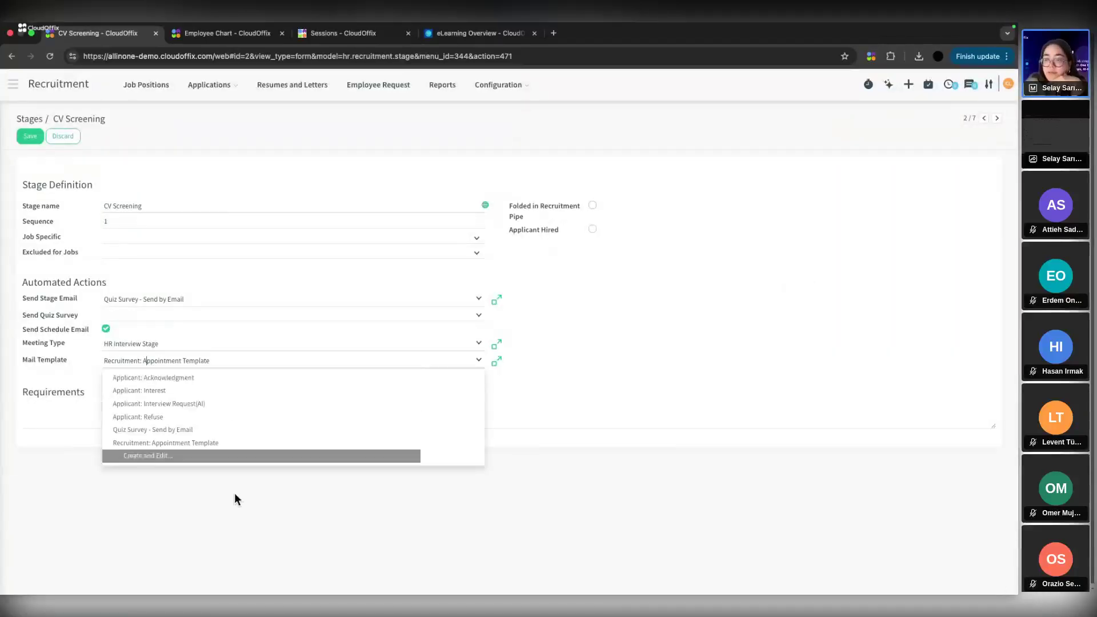
{"action": "left_click", "coordinate": [174, 444]}
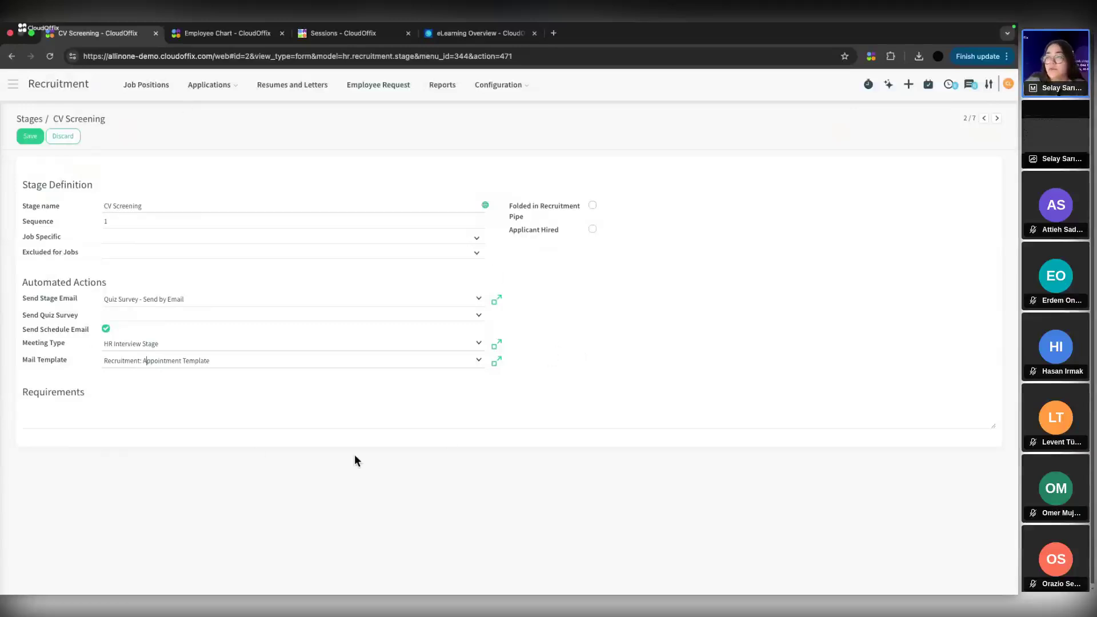
{"action": "left_click", "coordinate": [63, 136]}
{"action": "left_click", "coordinate": [354, 141]}
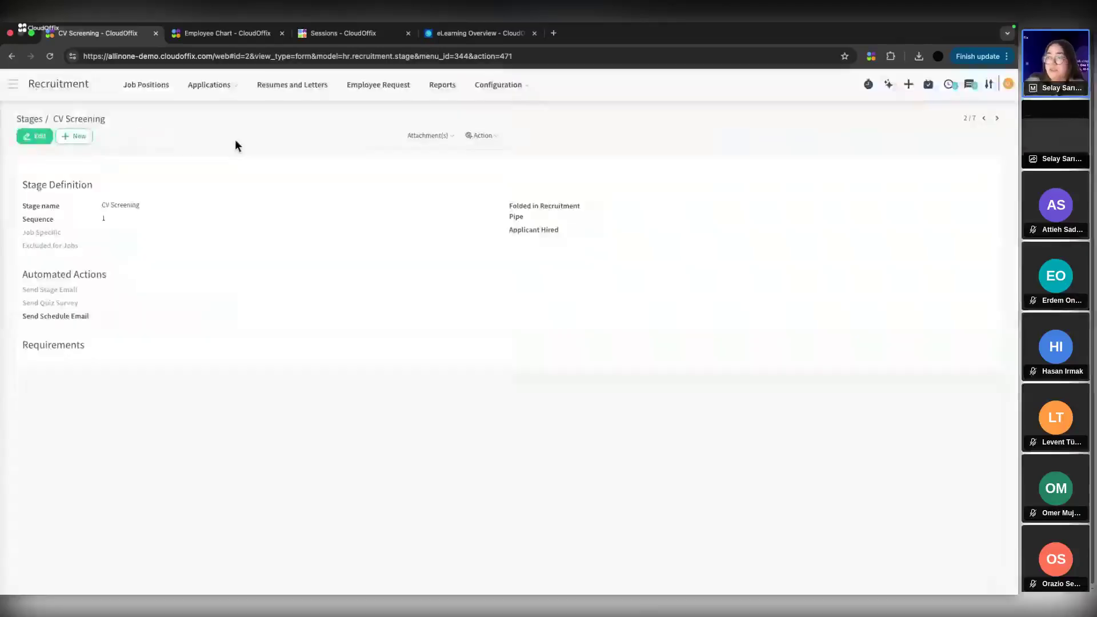
{"action": "left_click", "coordinate": [27, 118]}
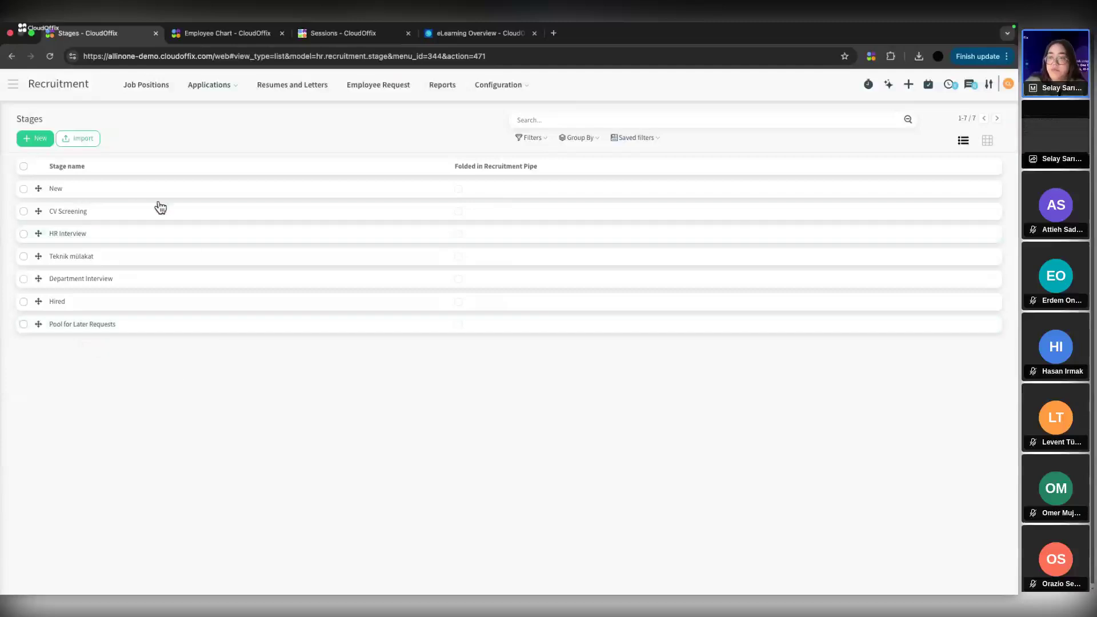
Review the configured applicant tags and the list of degrees.
{"action": "left_click", "coordinate": [497, 85]}
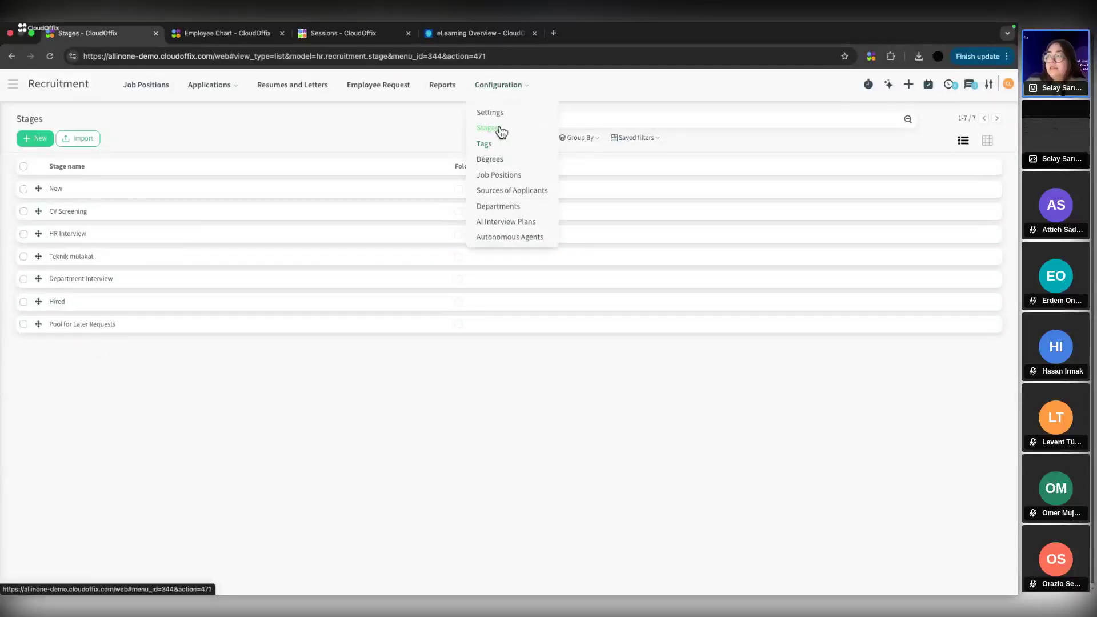
{"action": "left_click", "coordinate": [485, 146]}
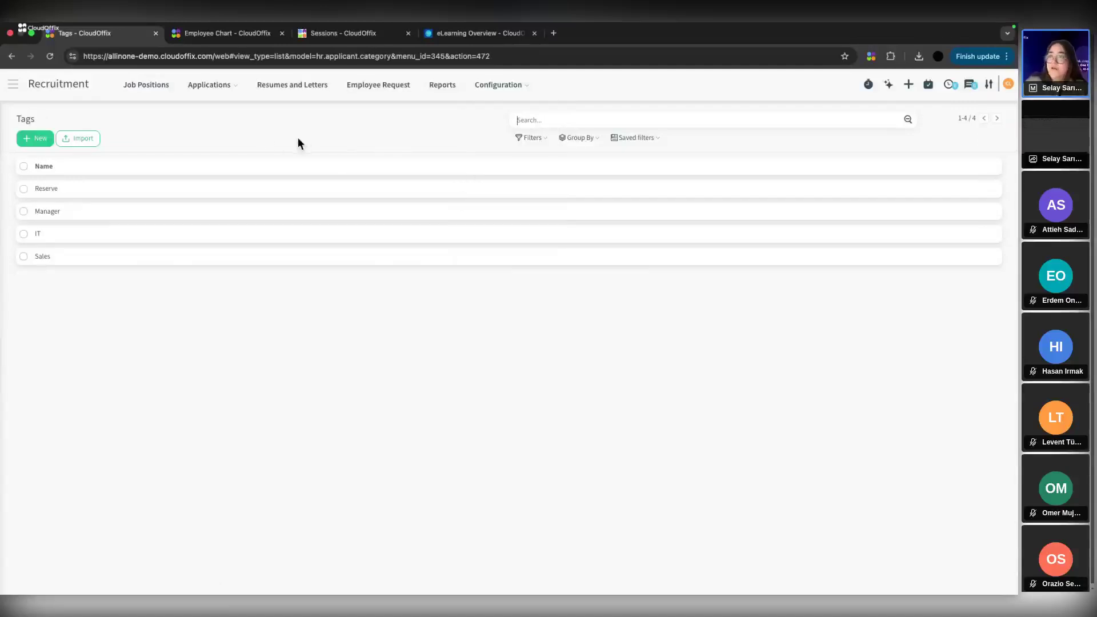
{"action": "left_click", "coordinate": [506, 87]}
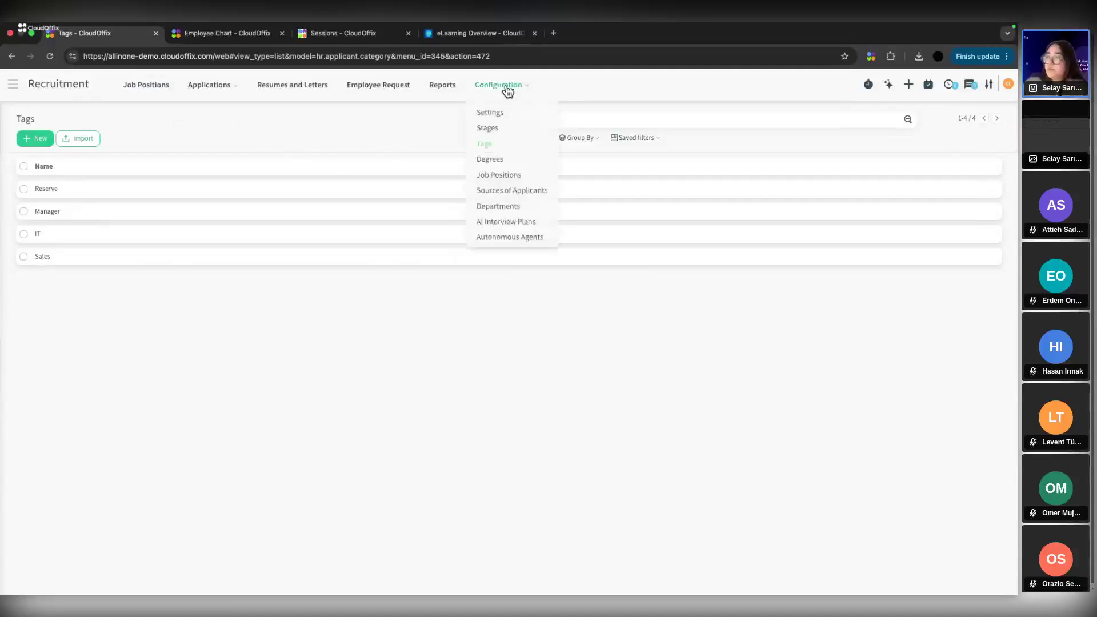
{"action": "key", "text": "Escape"}
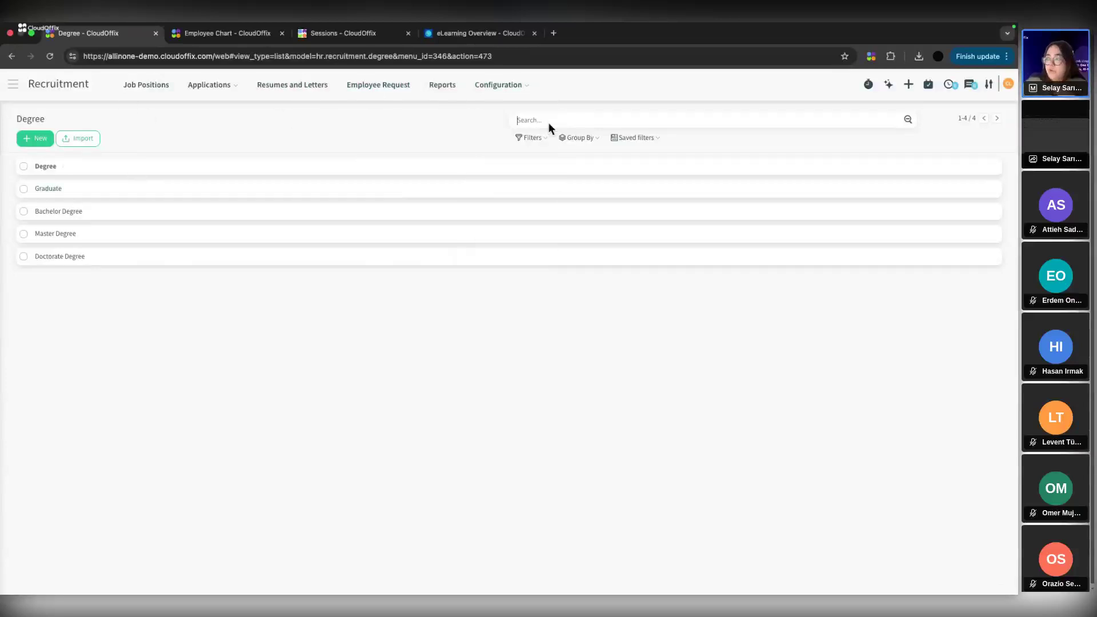
Examine the blank form for a new record in the configuration's job positions list, and discard it.
{"action": "left_click", "coordinate": [508, 86]}
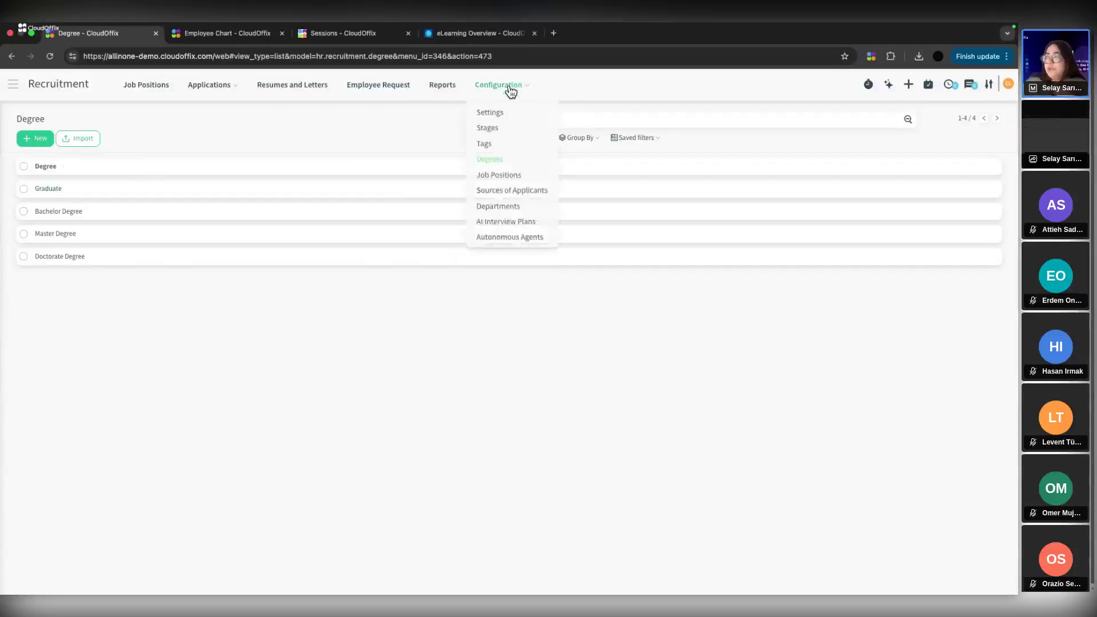
{"action": "left_click", "coordinate": [498, 176]}
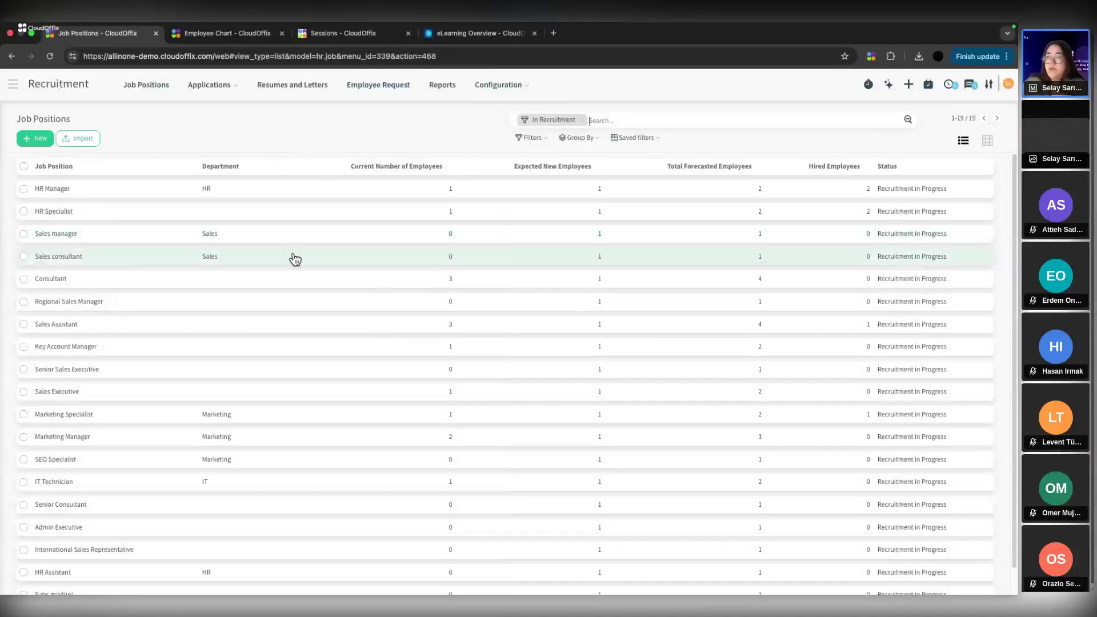
{"action": "left_click", "coordinate": [27, 142]}
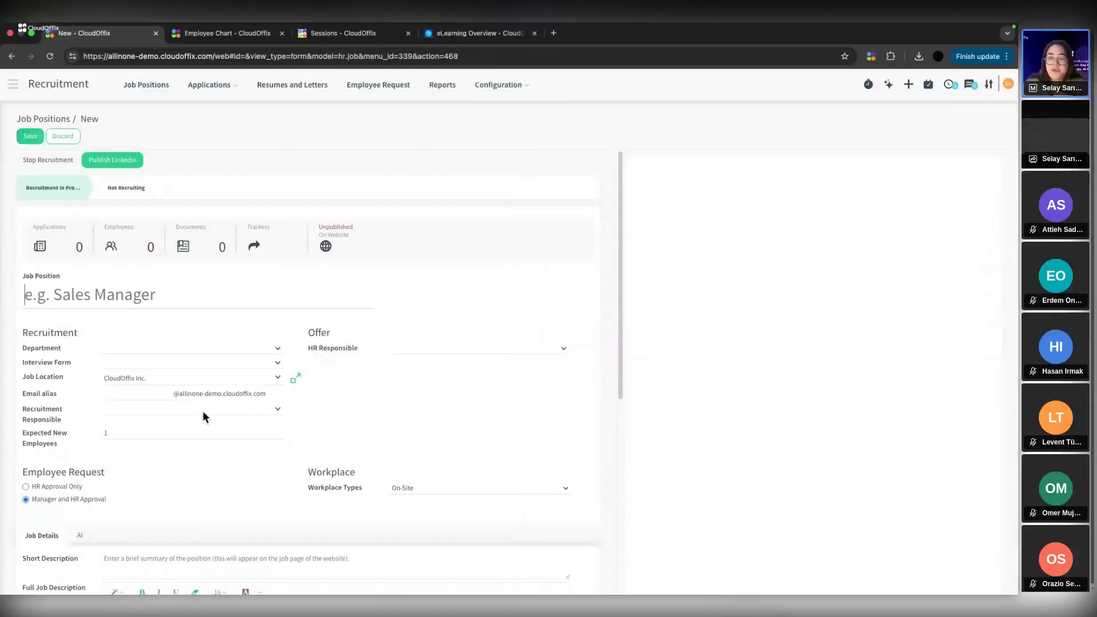
{"action": "scroll", "coordinate": [178, 523], "scroll_direction": "down", "scroll_amount": 1}
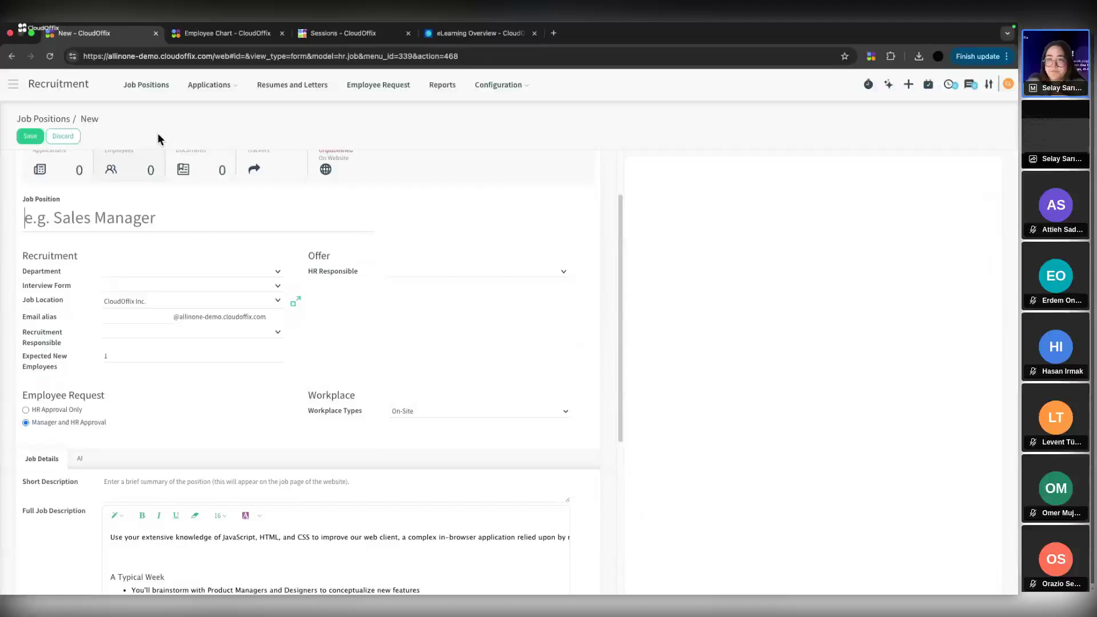
{"action": "left_click", "coordinate": [63, 140]}
Look at the source options for a new entry in Sources of Applicants, and discard the entry.
{"action": "left_click", "coordinate": [497, 85]}
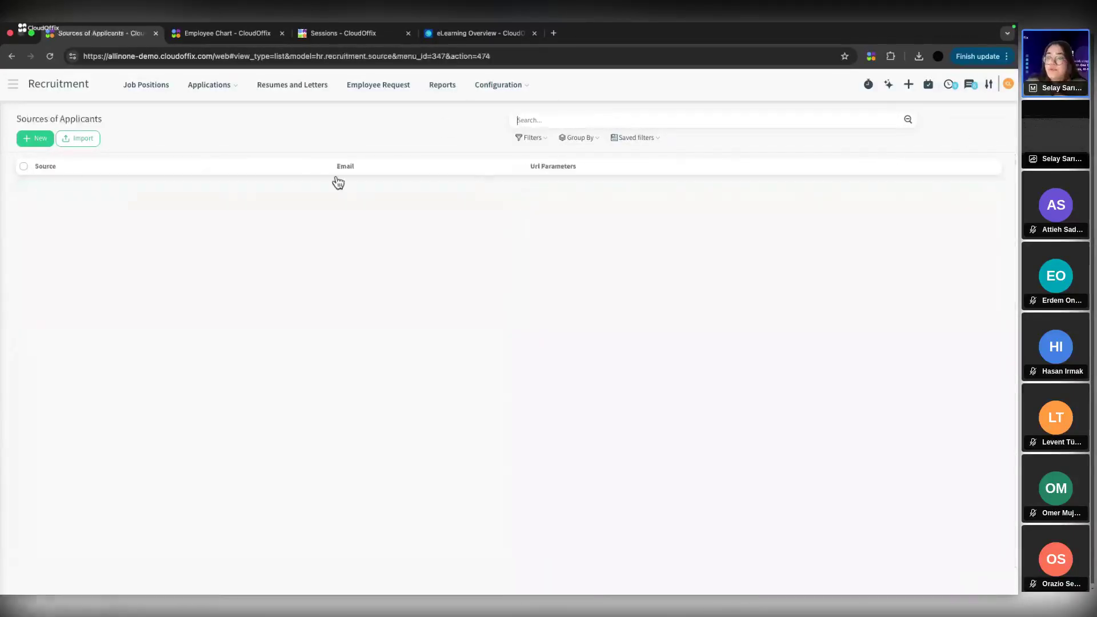
{"action": "left_click", "coordinate": [36, 139]}
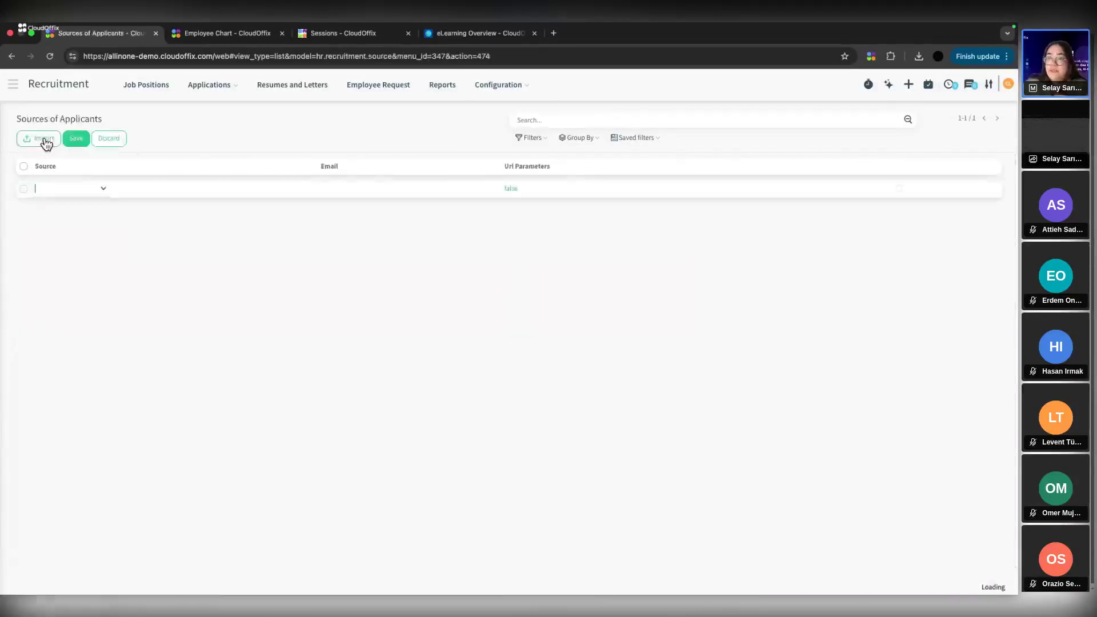
{"action": "left_click", "coordinate": [95, 187]}
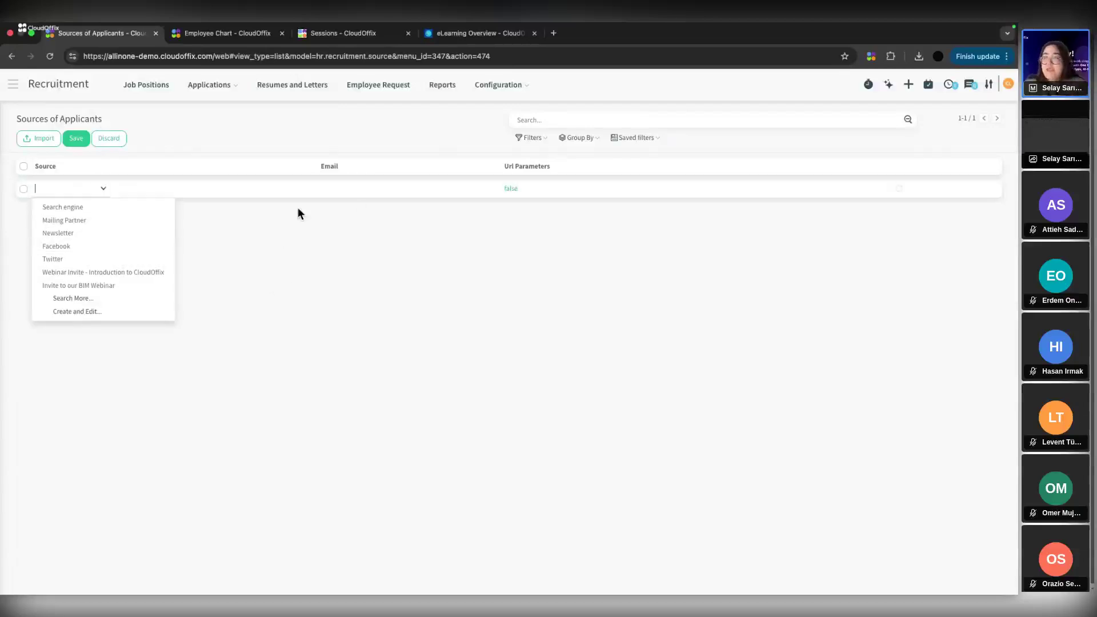
{"action": "left_click", "coordinate": [497, 86]}
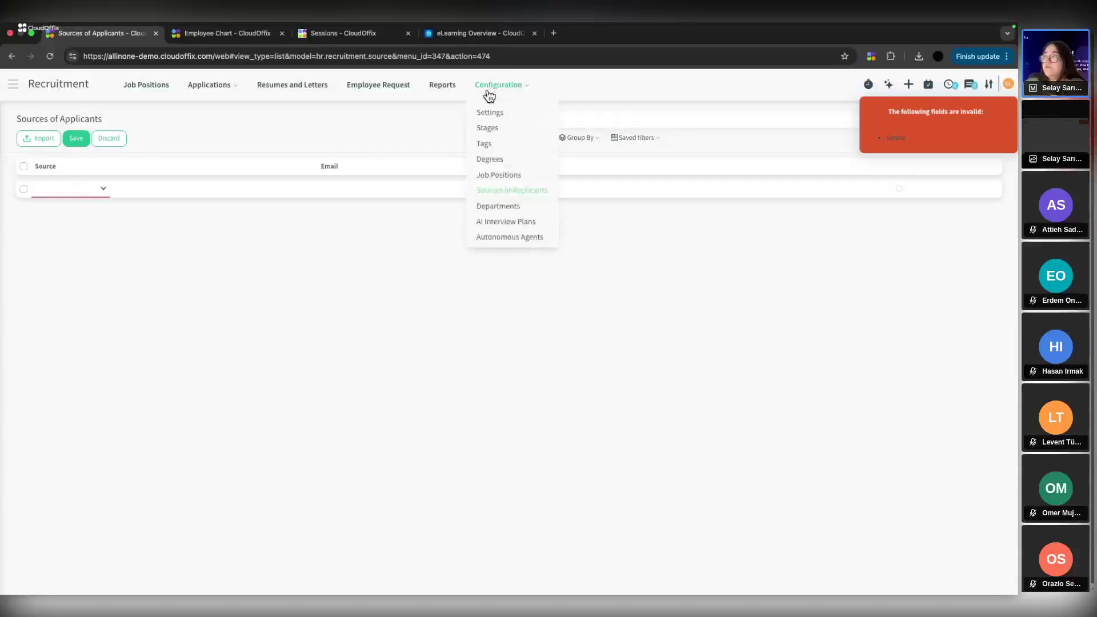
{"action": "left_click", "coordinate": [82, 138]}
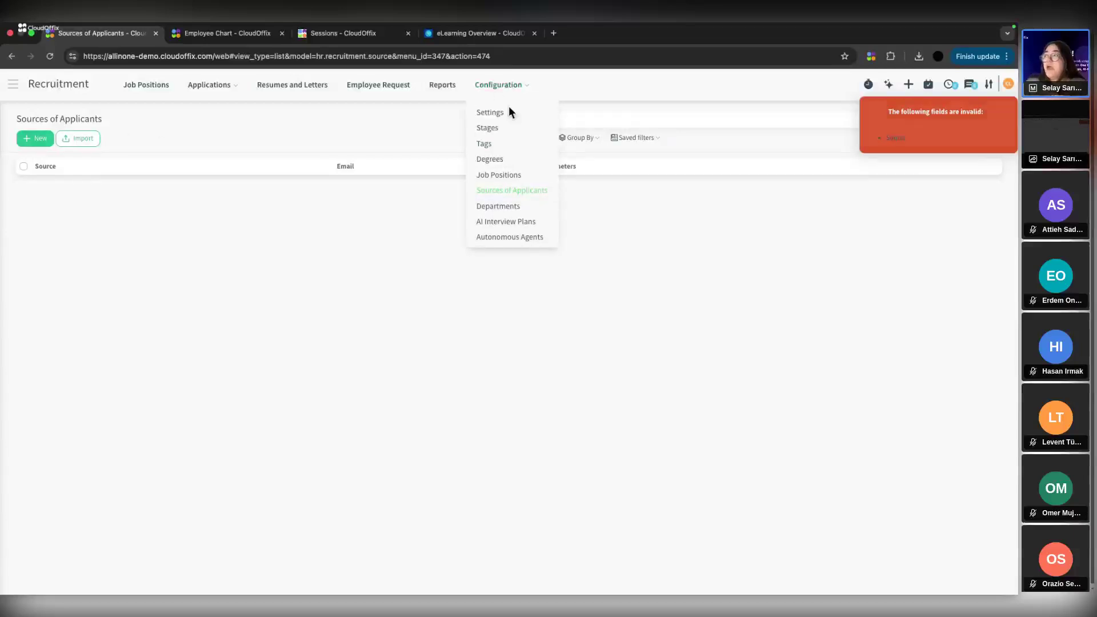
Review the departments list and the blank new department form, and discard the form.
{"action": "left_click", "coordinate": [493, 206]}
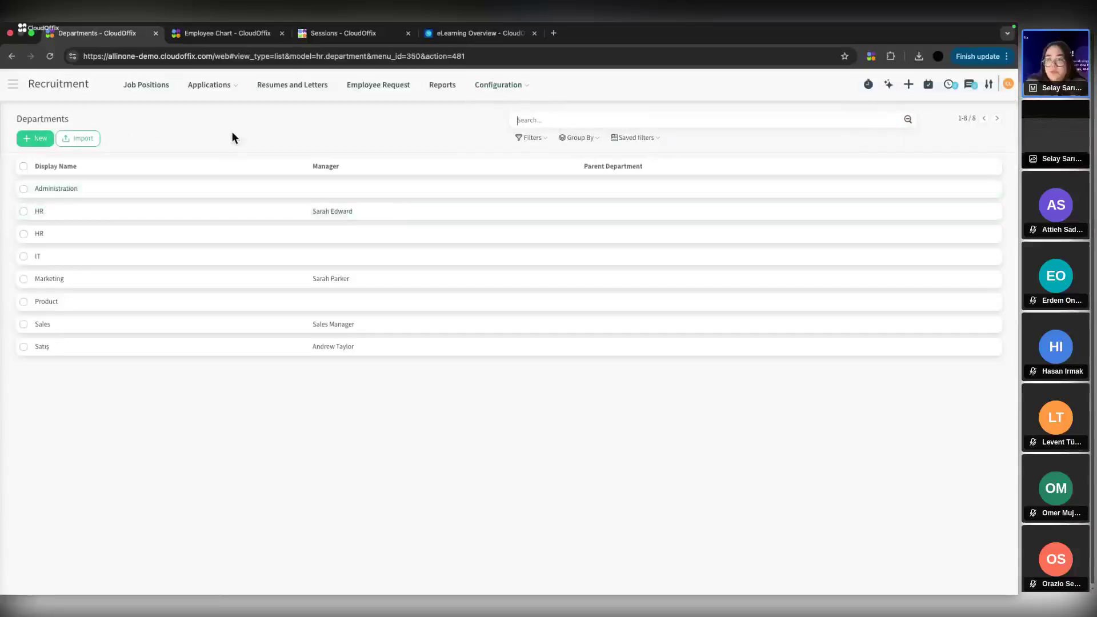
{"action": "left_click", "coordinate": [35, 139]}
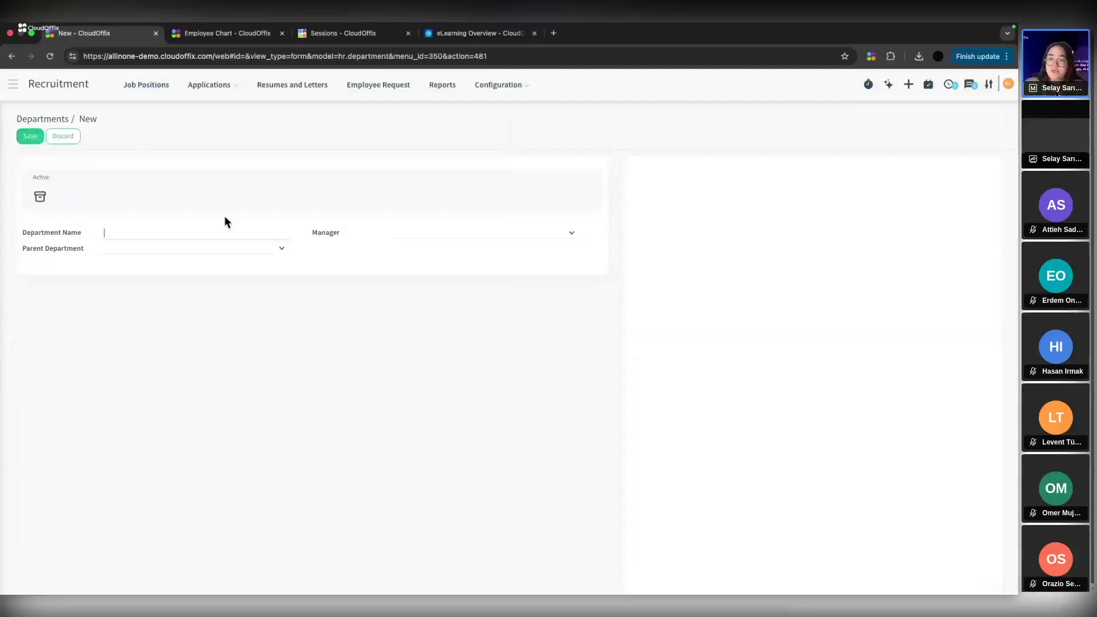
{"action": "left_click", "coordinate": [63, 136]}
Examine the settings, scoring conditions and questions of the Language Proficiency (English) AI interview plan.
{"action": "left_click", "coordinate": [498, 84]}
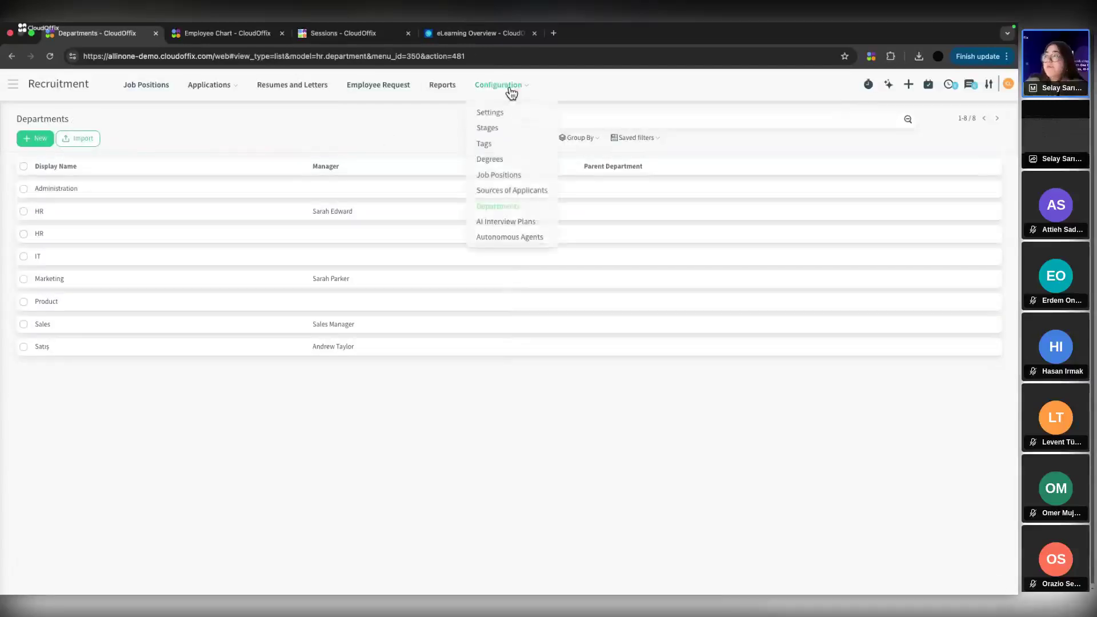
{"action": "left_click", "coordinate": [523, 222]}
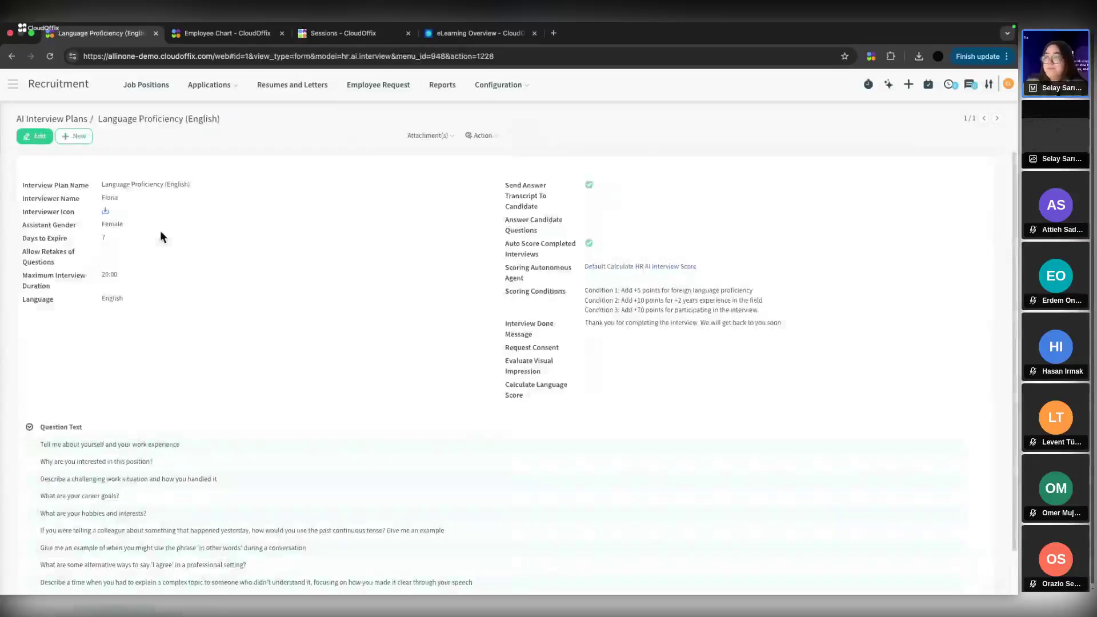
{"action": "scroll", "coordinate": [361, 316], "scroll_direction": "down", "scroll_amount": 2}
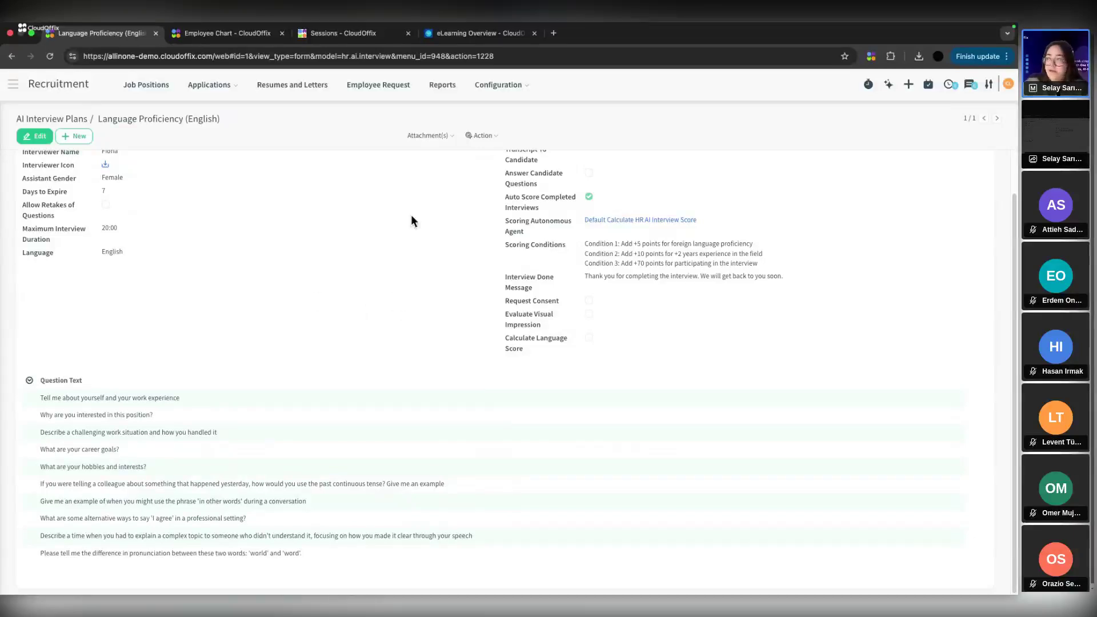
Review the list of autonomous agents and return to the job positions overview.
{"action": "left_click", "coordinate": [496, 85]}
{"action": "left_click", "coordinate": [502, 238]}
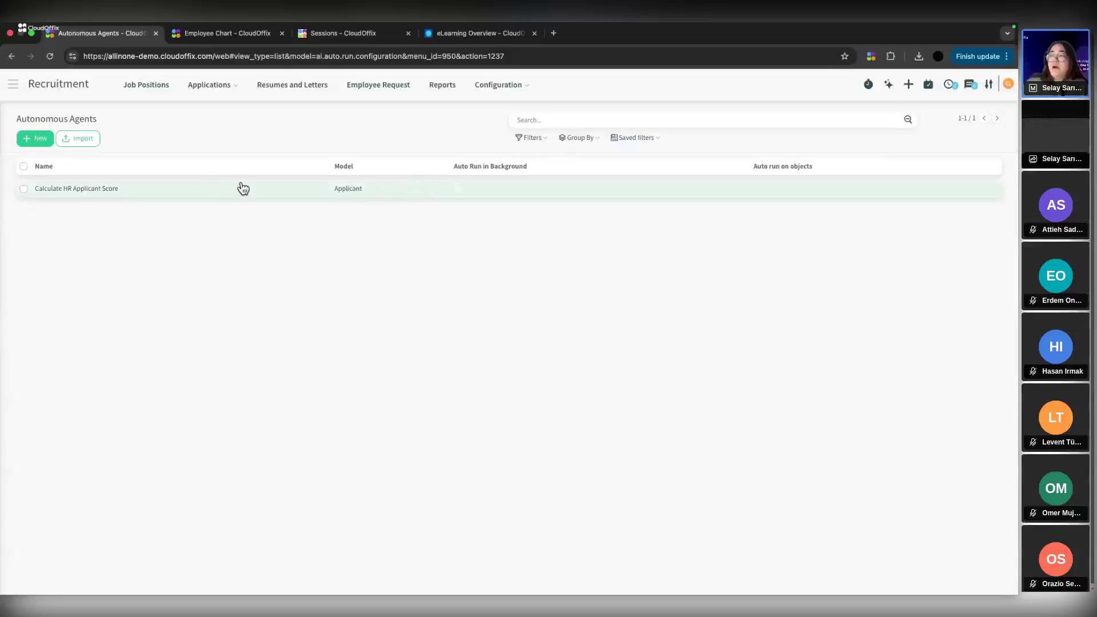
{"action": "left_click", "coordinate": [486, 85]}
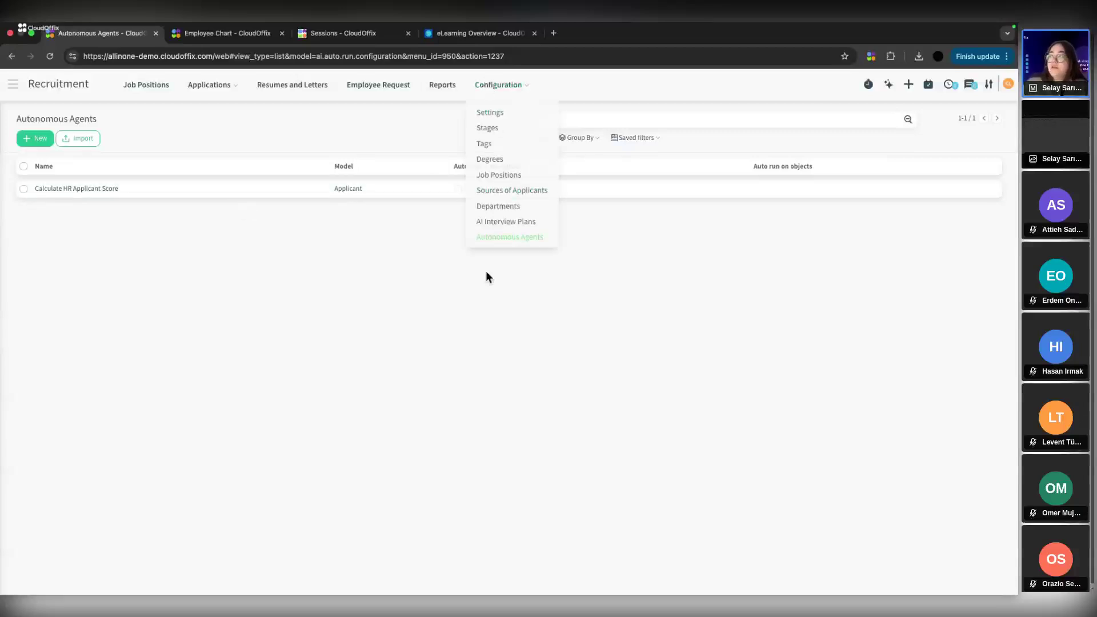
{"action": "left_click", "coordinate": [449, 296]}
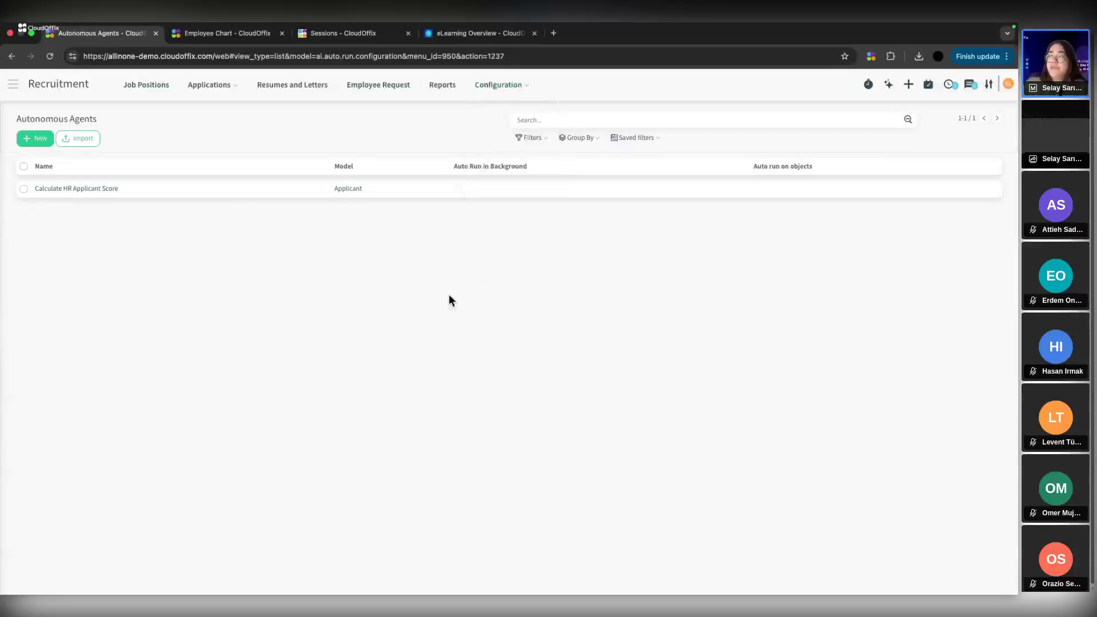
{"action": "left_click", "coordinate": [161, 95]}
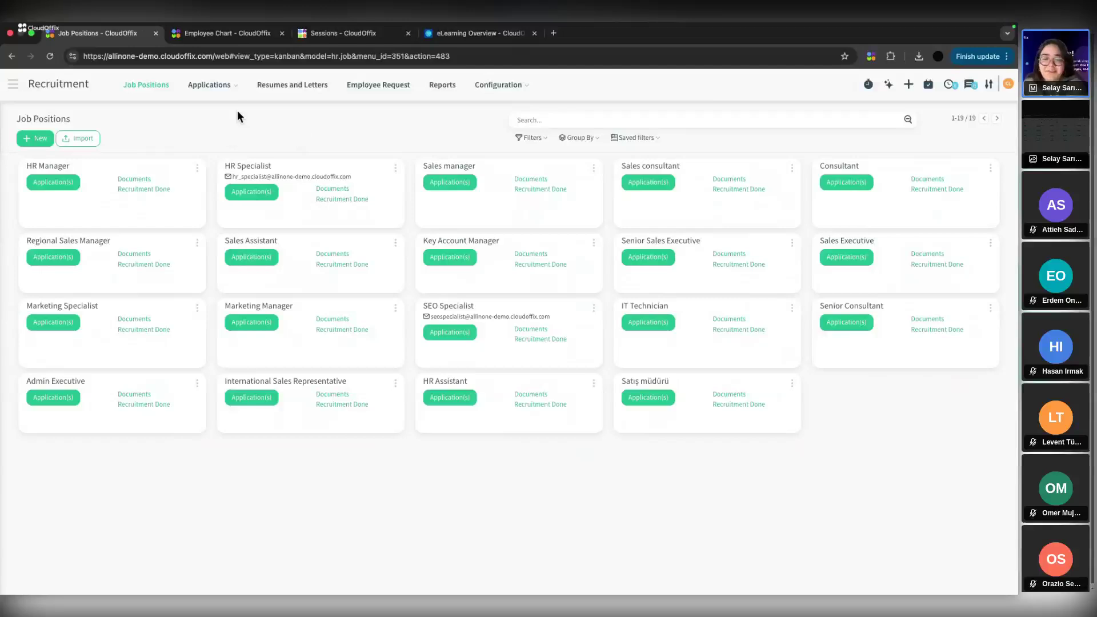
Switch to the Assets module, look at the product options in a blank purchase record, and discard the record.
{"action": "left_click", "coordinate": [13, 84]}
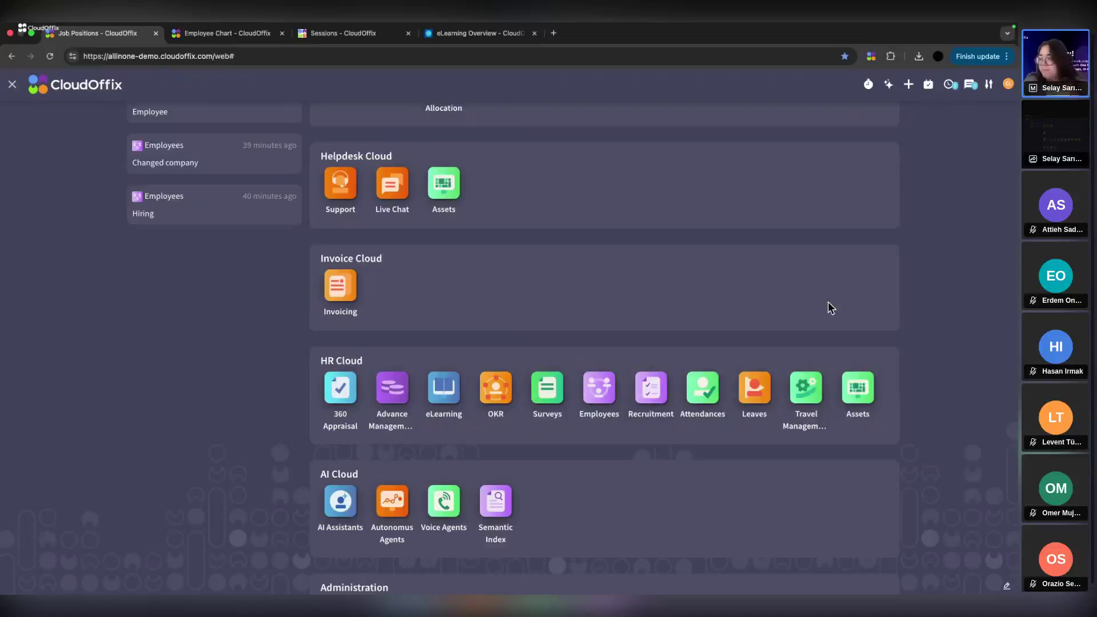
{"action": "left_click", "coordinate": [863, 395]}
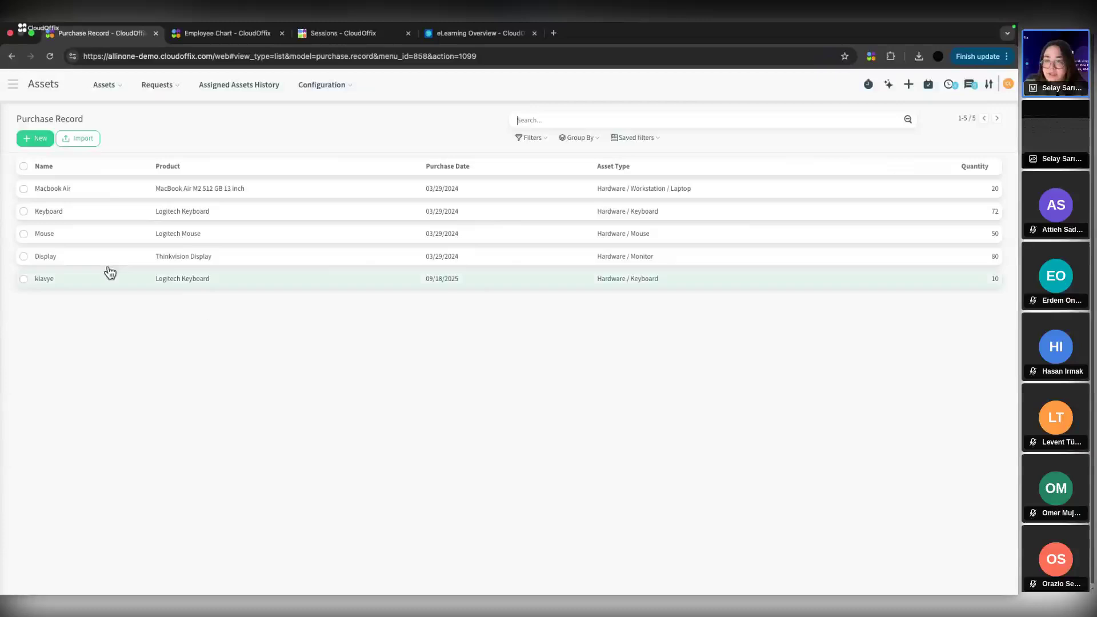
{"action": "left_click", "coordinate": [39, 140]}
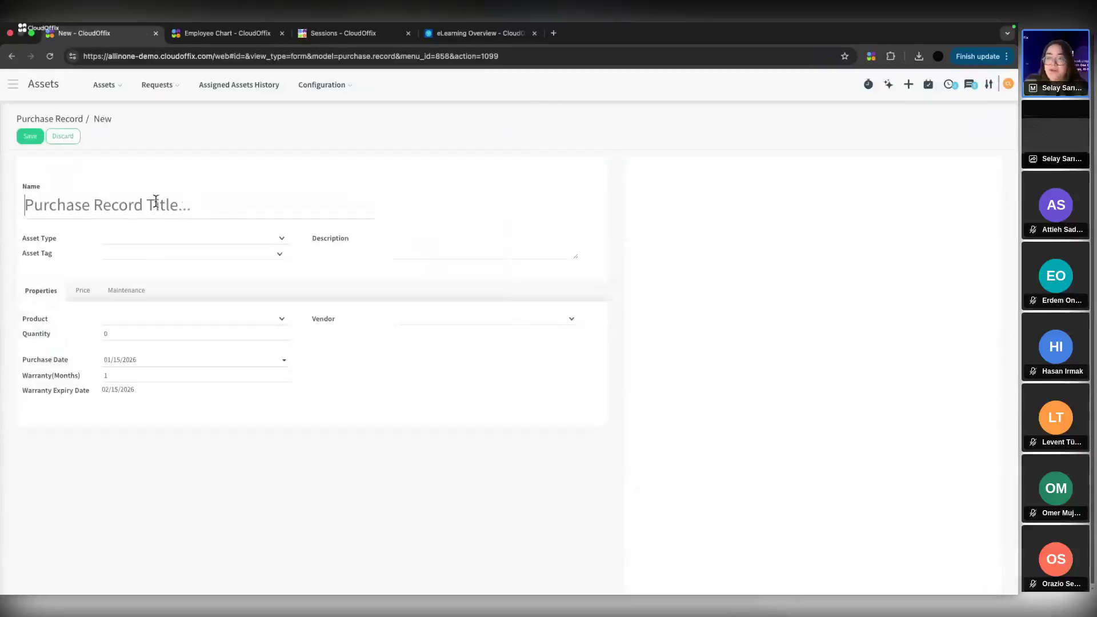
{"action": "left_click", "coordinate": [127, 320]}
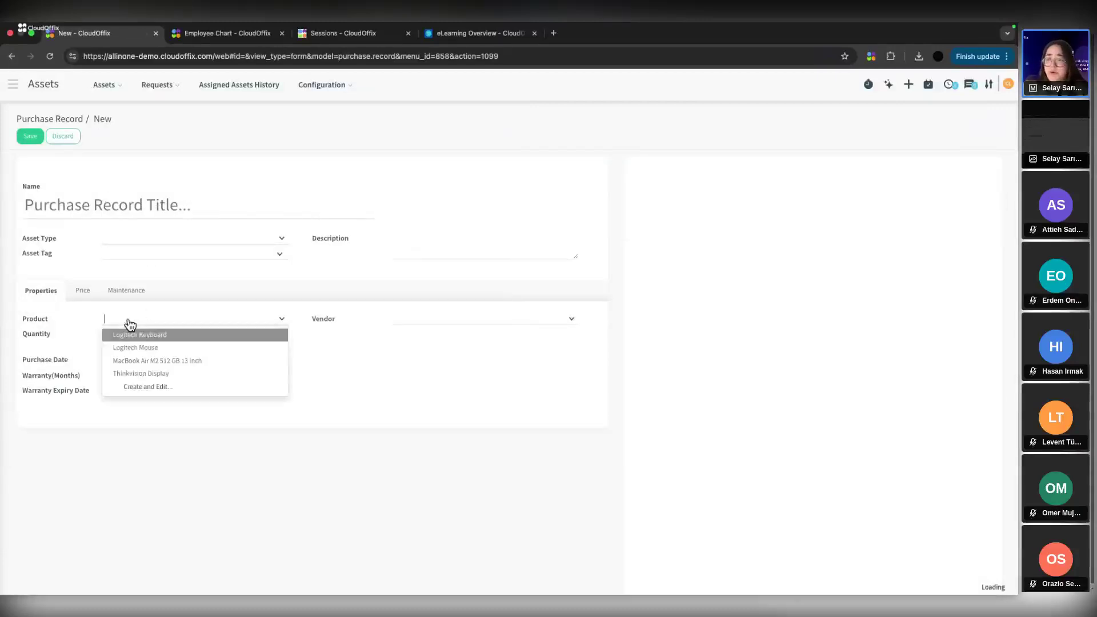
{"action": "left_click", "coordinate": [167, 444]}
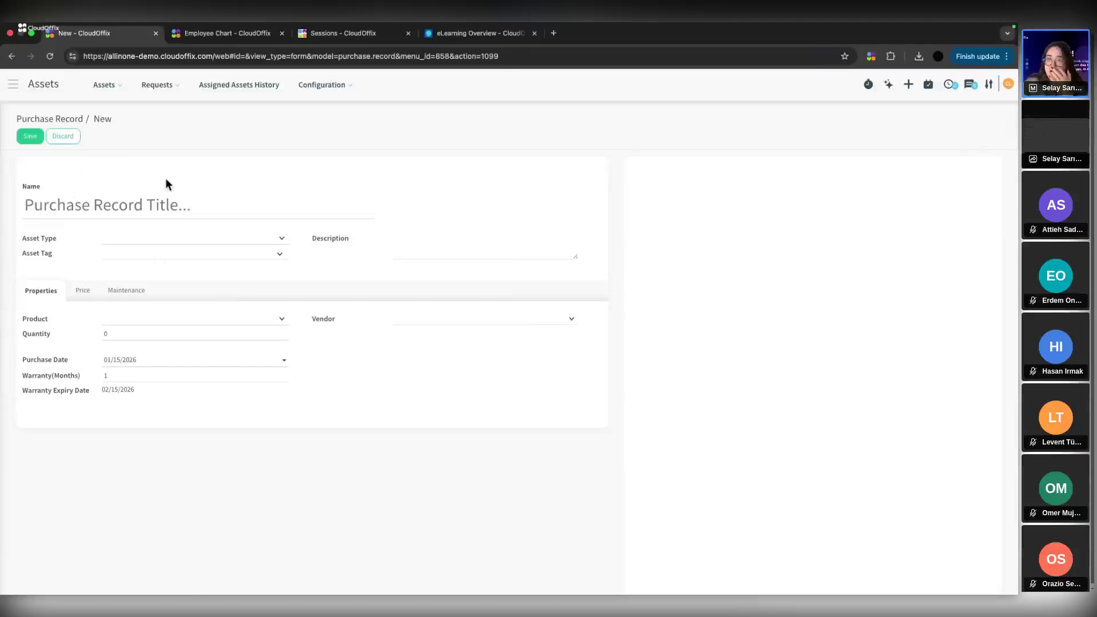
{"action": "left_click", "coordinate": [64, 137]}
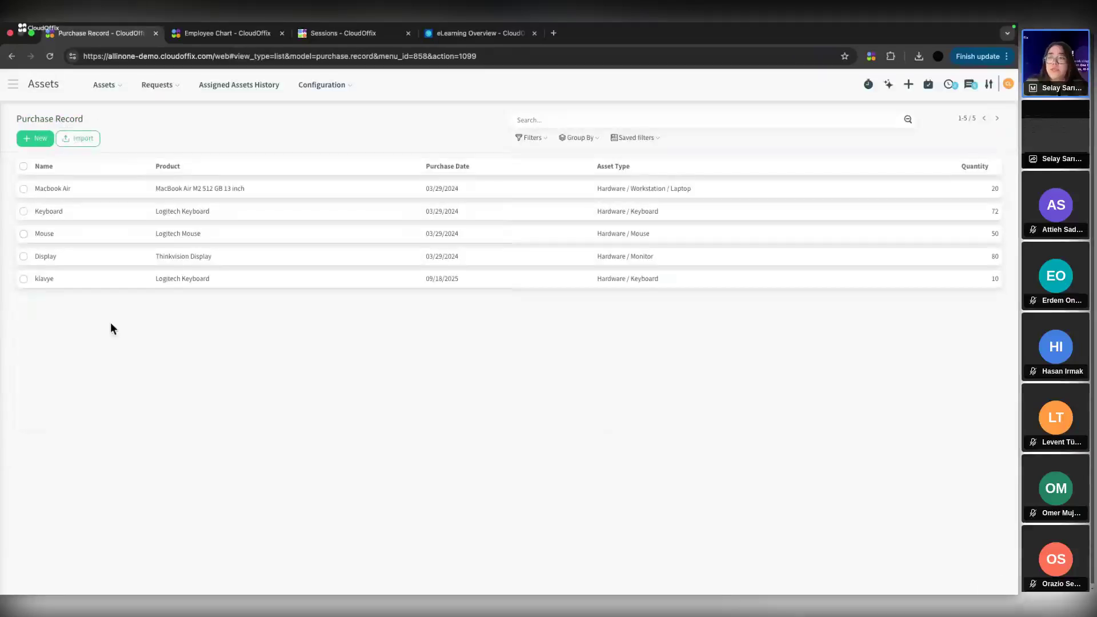
Review the assets grouped by product and expand the Logitech Keyboard group to view its individual items.
{"action": "left_click", "coordinate": [159, 84]}
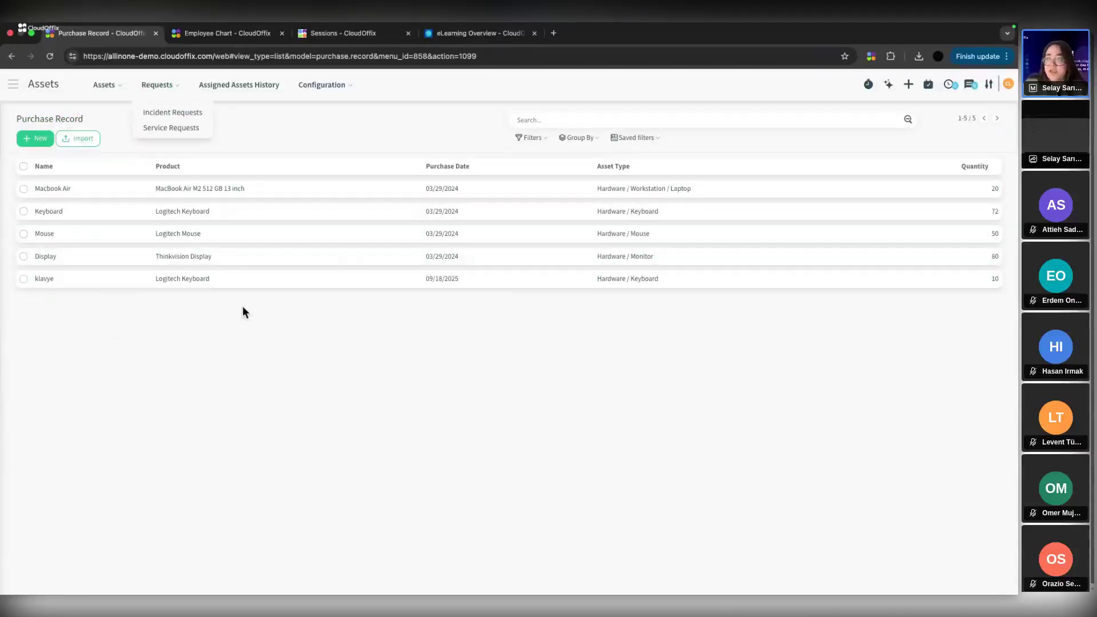
{"action": "left_click", "coordinate": [113, 90]}
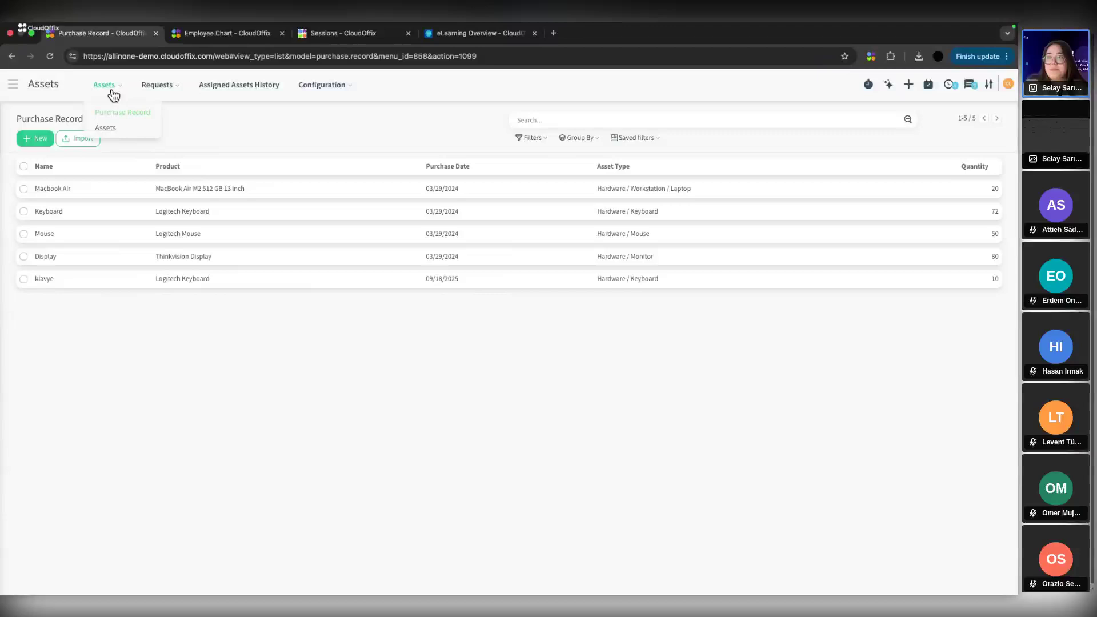
{"action": "left_click", "coordinate": [119, 129]}
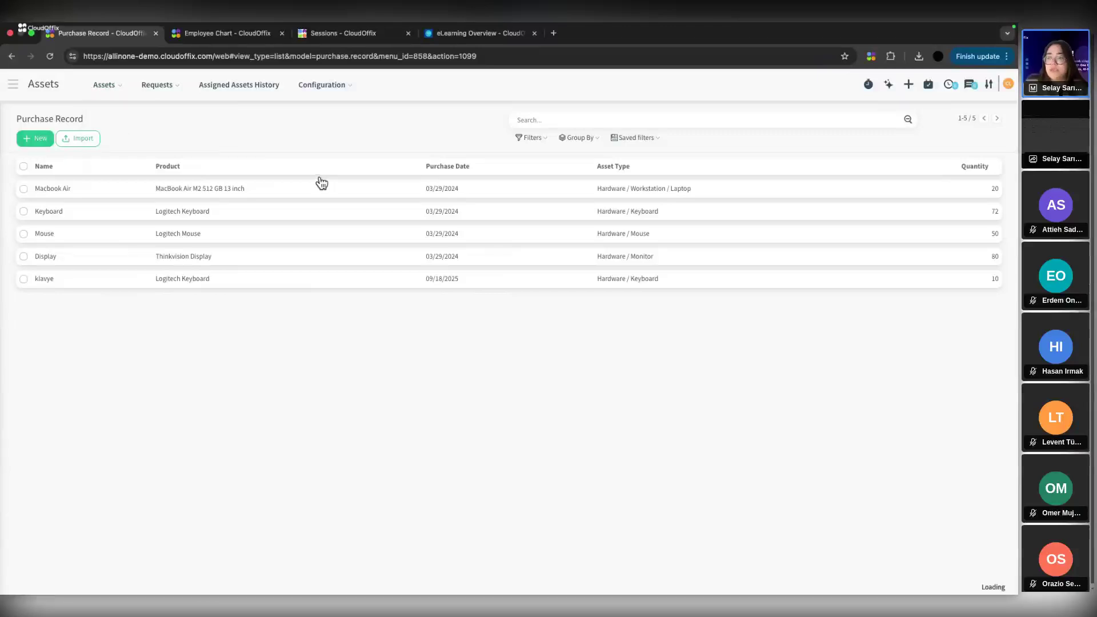
{"action": "left_click", "coordinate": [104, 86]}
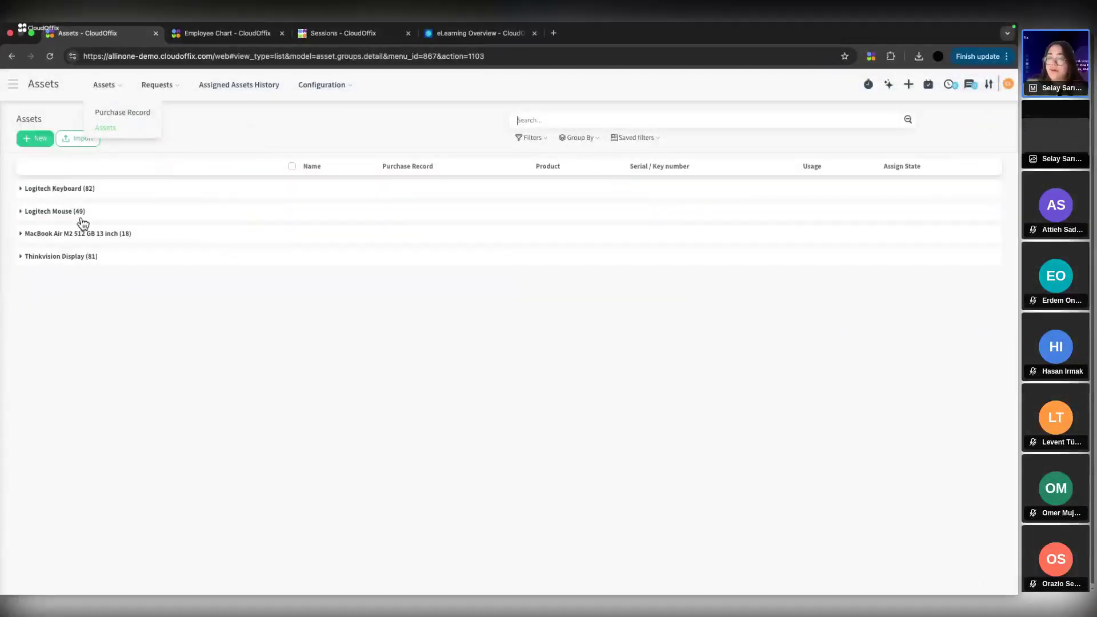
{"action": "left_click", "coordinate": [39, 196]}
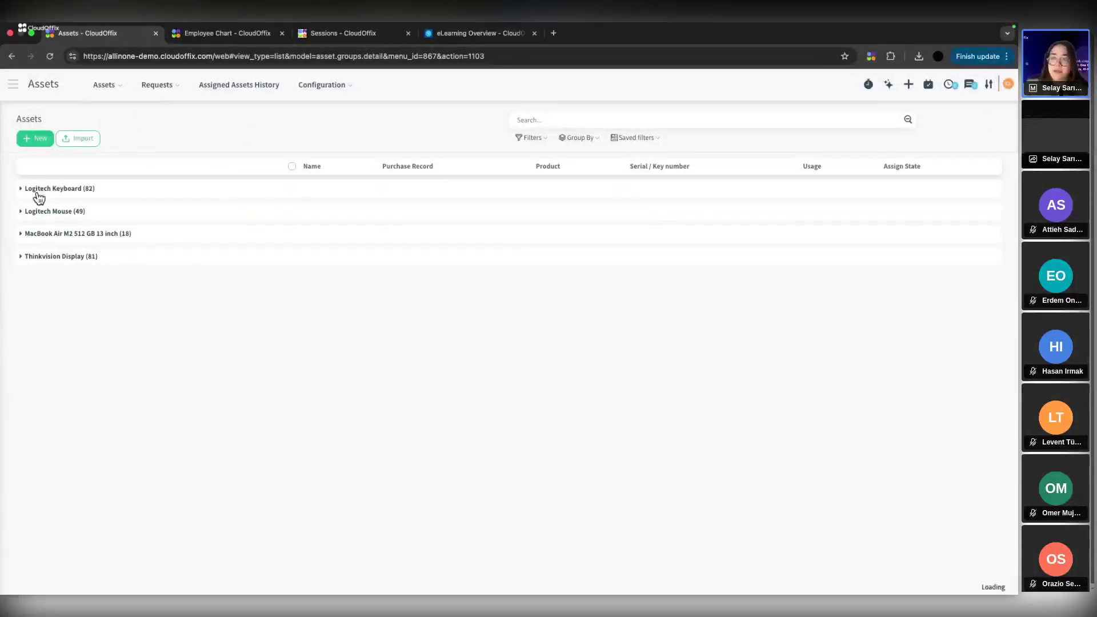
{"action": "left_click", "coordinate": [33, 195]}
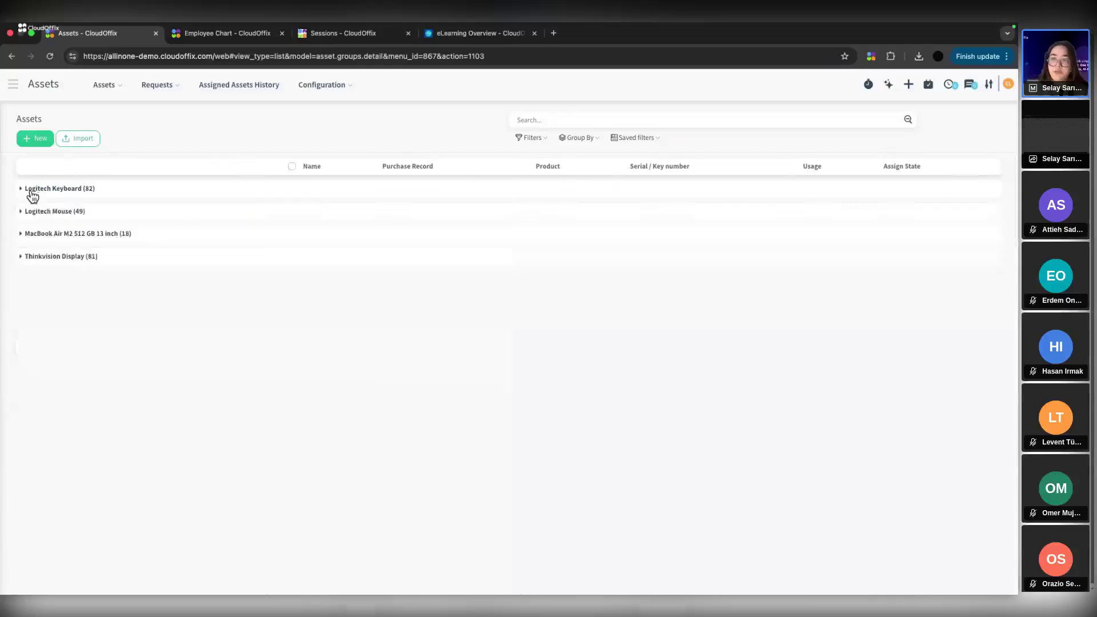
{"action": "left_click", "coordinate": [33, 195]}
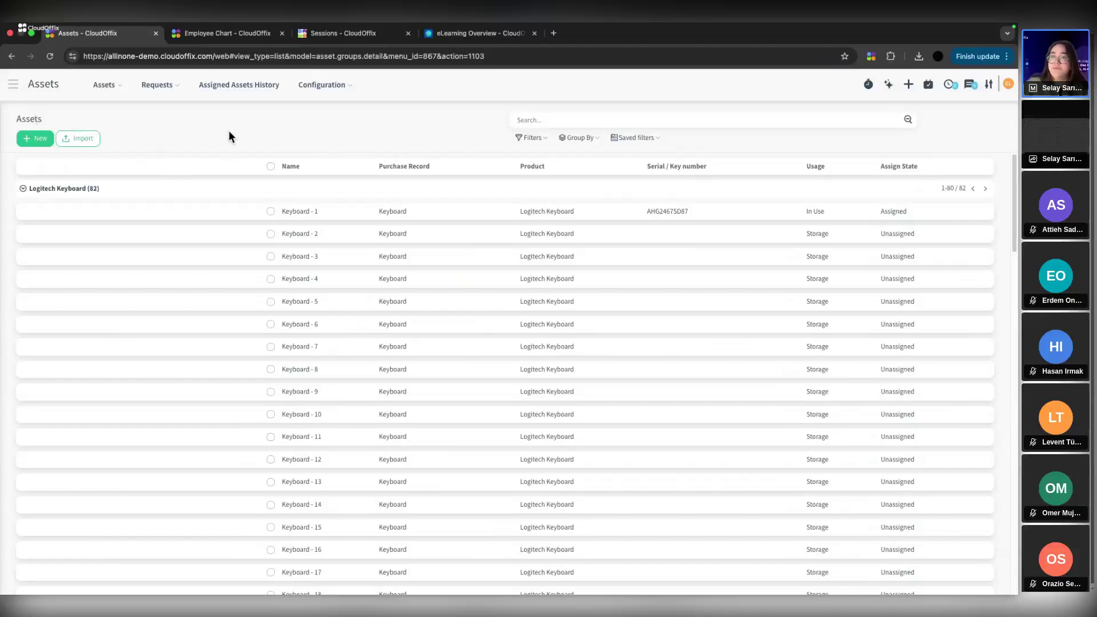
Examine the Assigned Assets History, expanding two employees' groups and usage statuses to view their in-use and unassigned assets.
{"action": "left_click", "coordinate": [160, 94]}
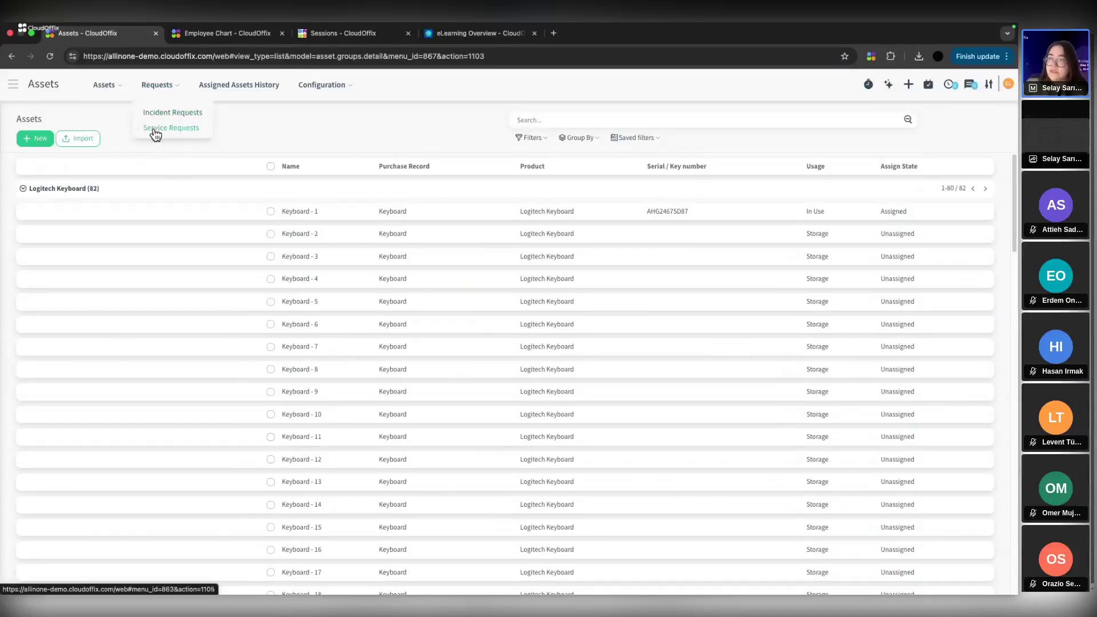
{"action": "left_click", "coordinate": [235, 95]}
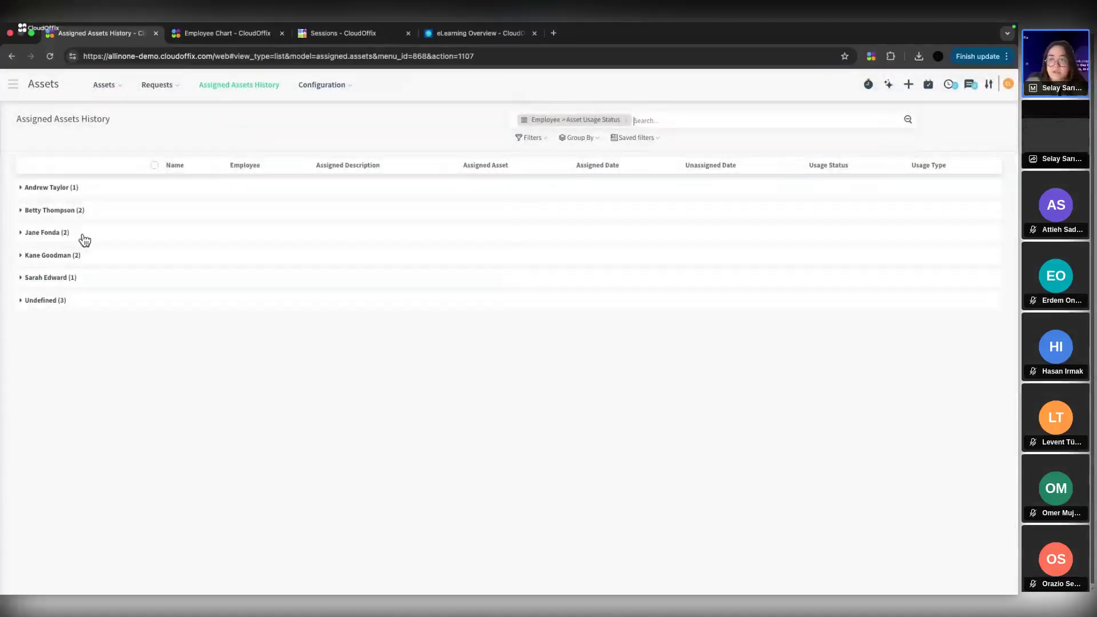
{"action": "left_click", "coordinate": [36, 257]}
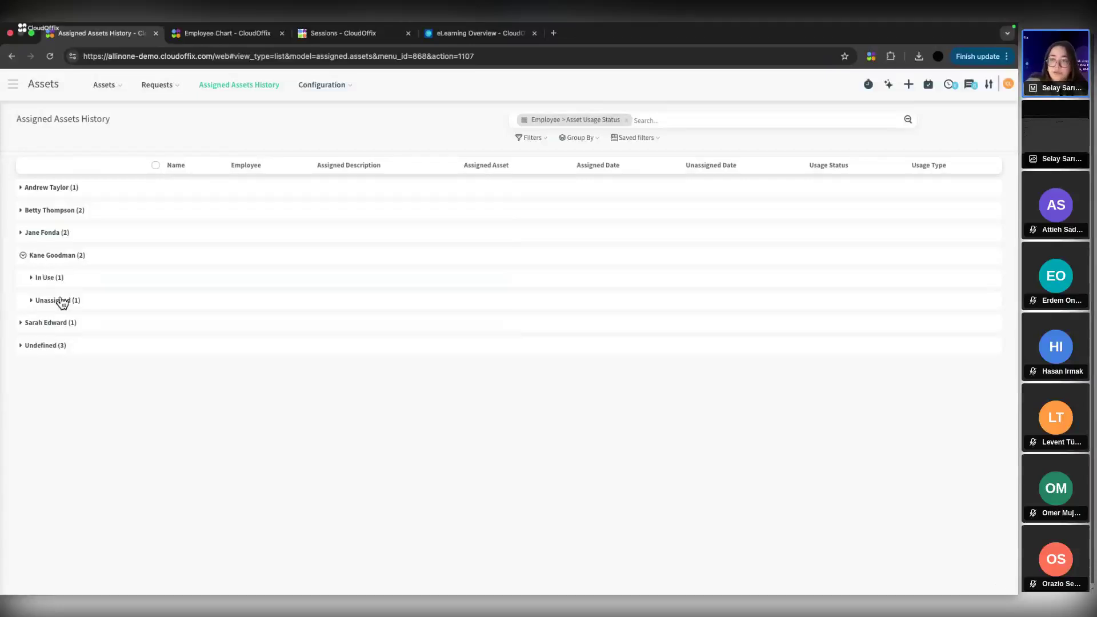
{"action": "left_click", "coordinate": [61, 301]}
{"action": "left_click", "coordinate": [52, 278]}
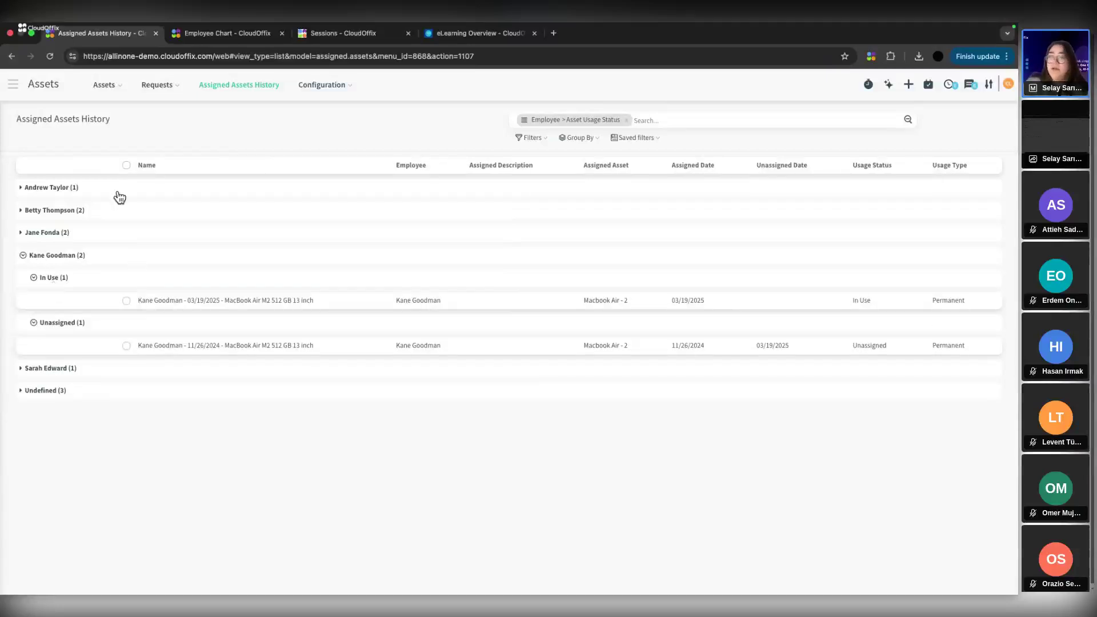
{"action": "left_click", "coordinate": [45, 189]}
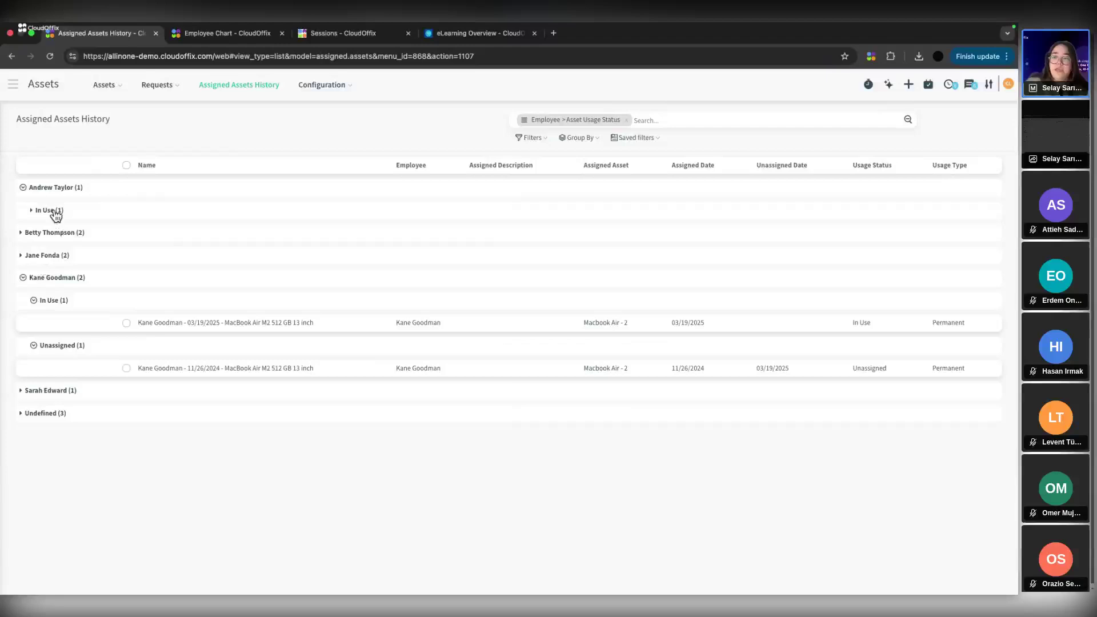
{"action": "left_click", "coordinate": [54, 211]}
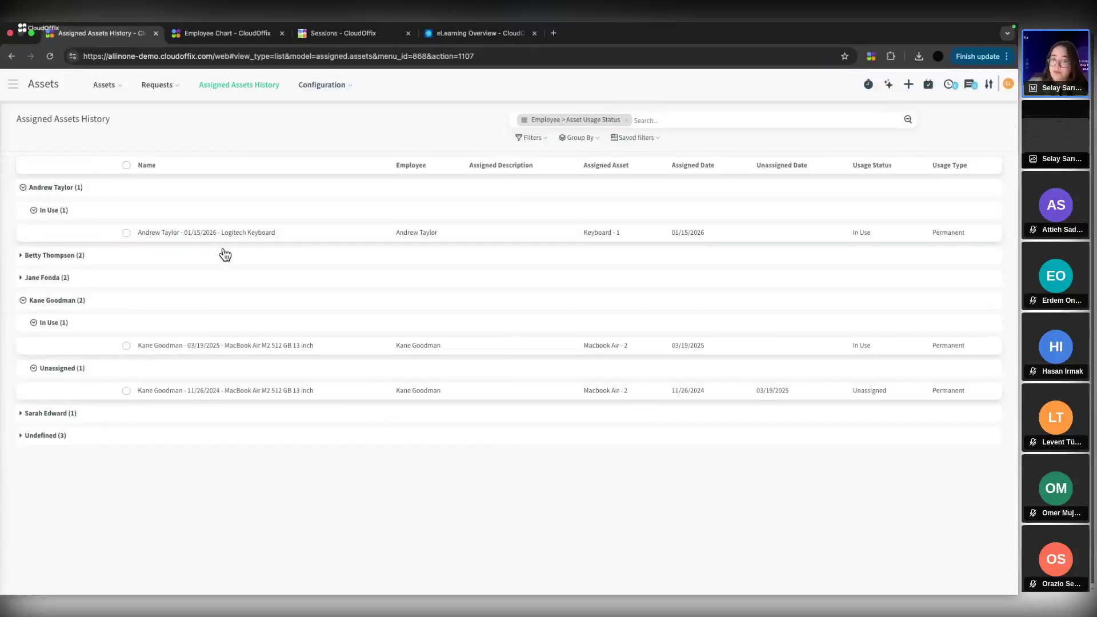
Review the asset products and the blank new product form, and discard the form.
{"action": "left_click", "coordinate": [320, 86]}
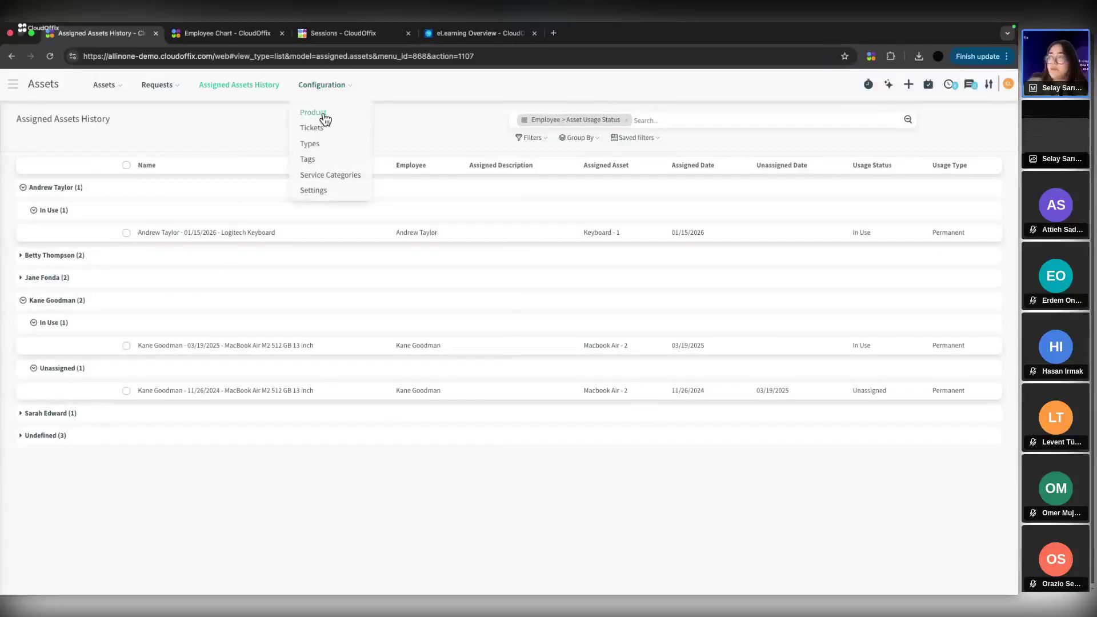
{"action": "left_click", "coordinate": [318, 117]}
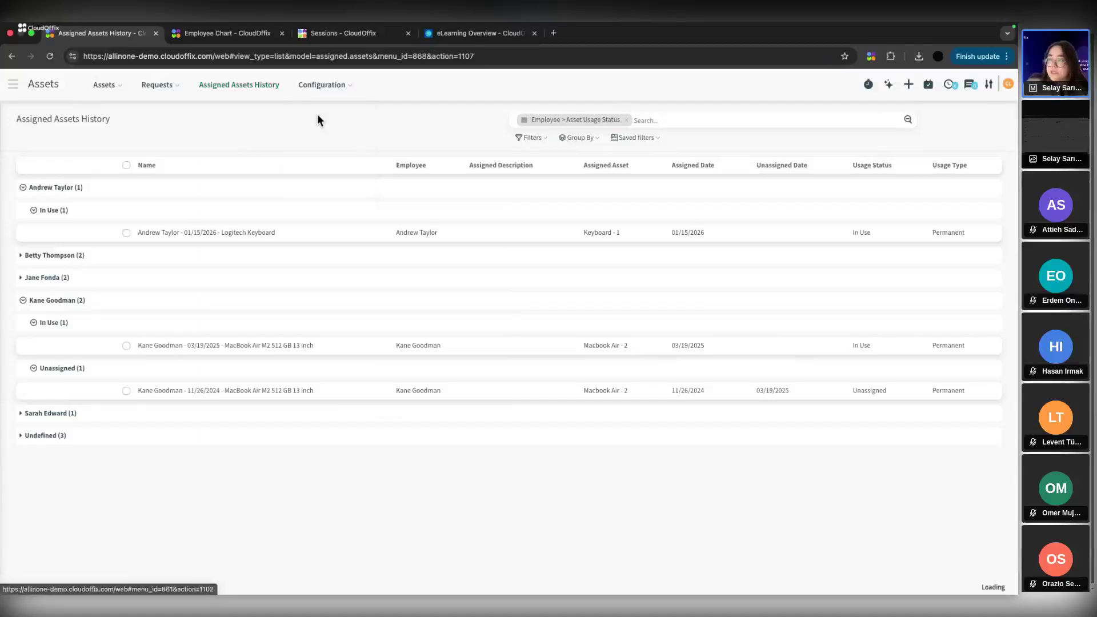
{"action": "left_click", "coordinate": [320, 89]}
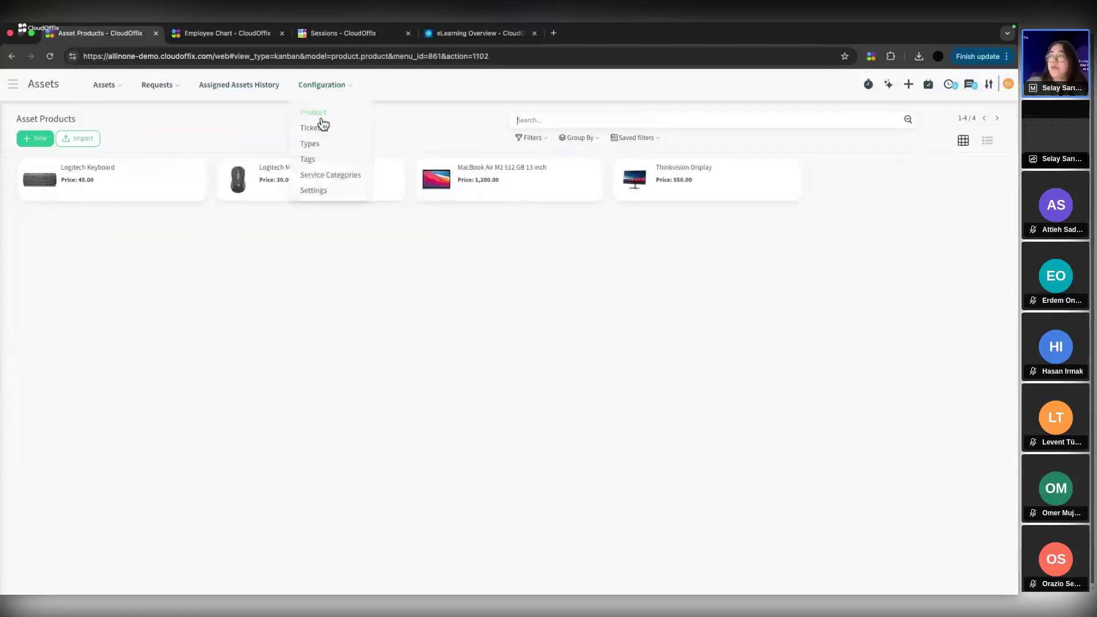
{"action": "left_click", "coordinate": [318, 122]}
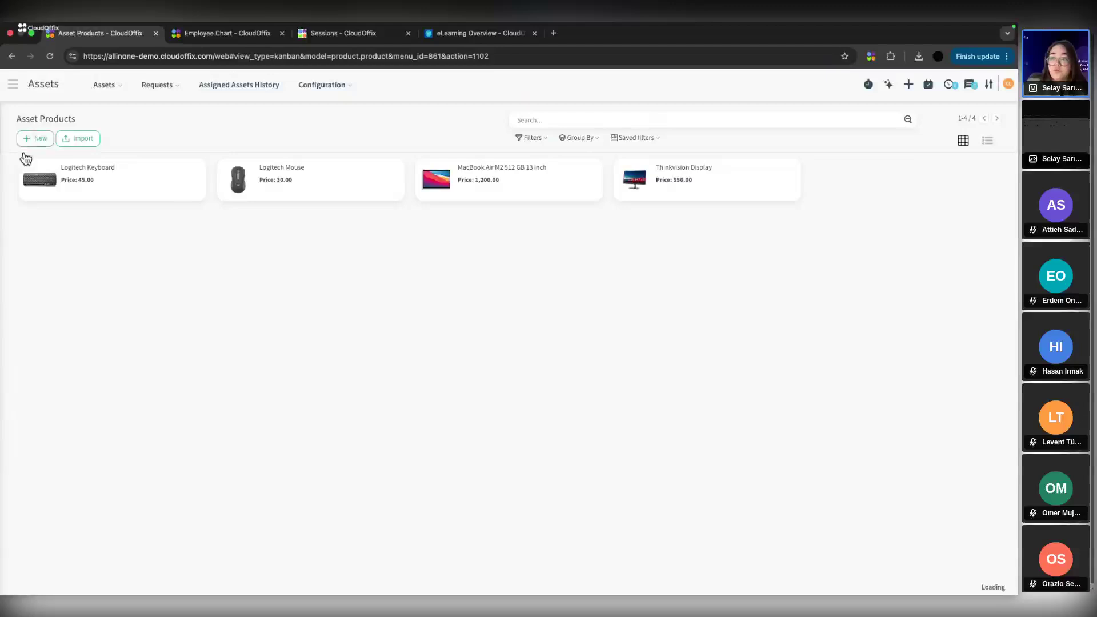
{"action": "left_click", "coordinate": [35, 138]}
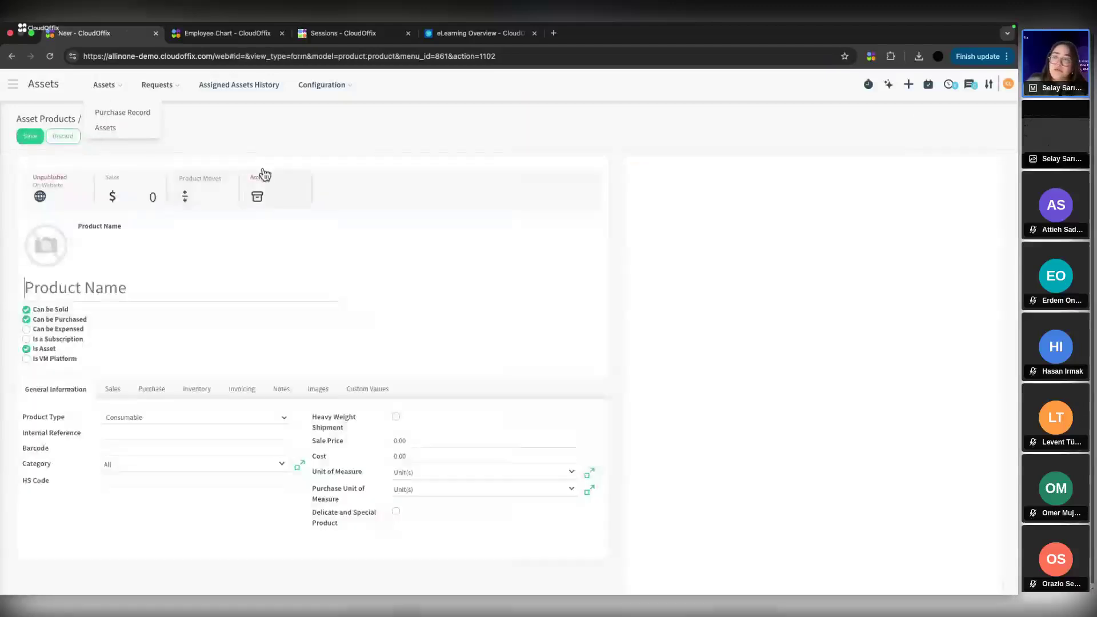
{"action": "left_click", "coordinate": [63, 136]}
Review the asset tickets board and the list of asset types with their parent types.
{"action": "left_click", "coordinate": [334, 86]}
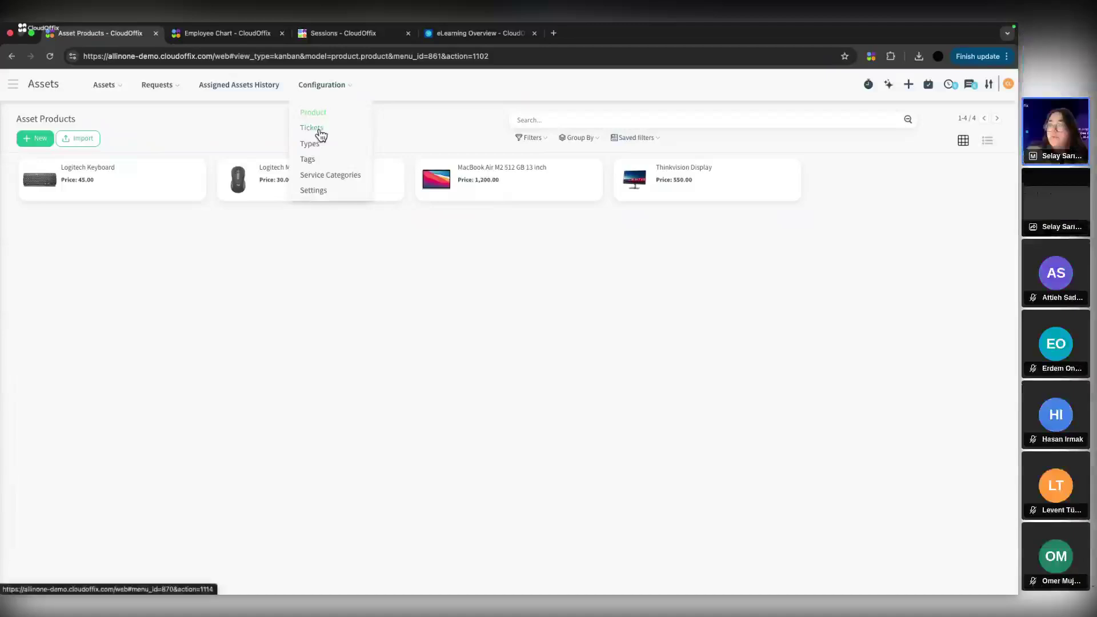
{"action": "left_click", "coordinate": [319, 131]}
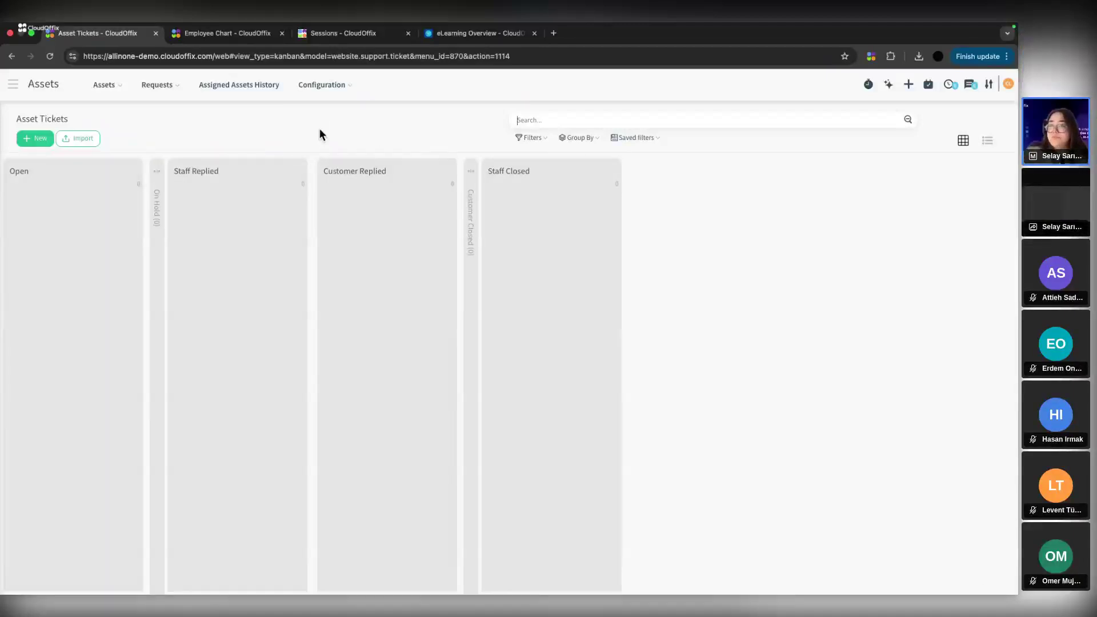
{"action": "left_click", "coordinate": [327, 87]}
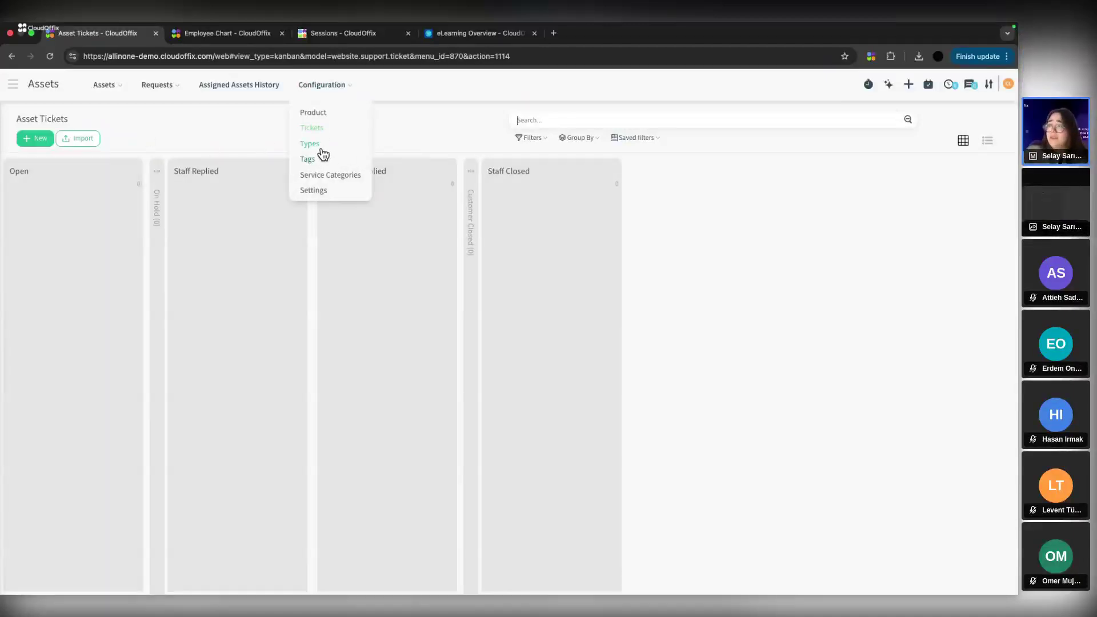
{"action": "left_click", "coordinate": [316, 145]}
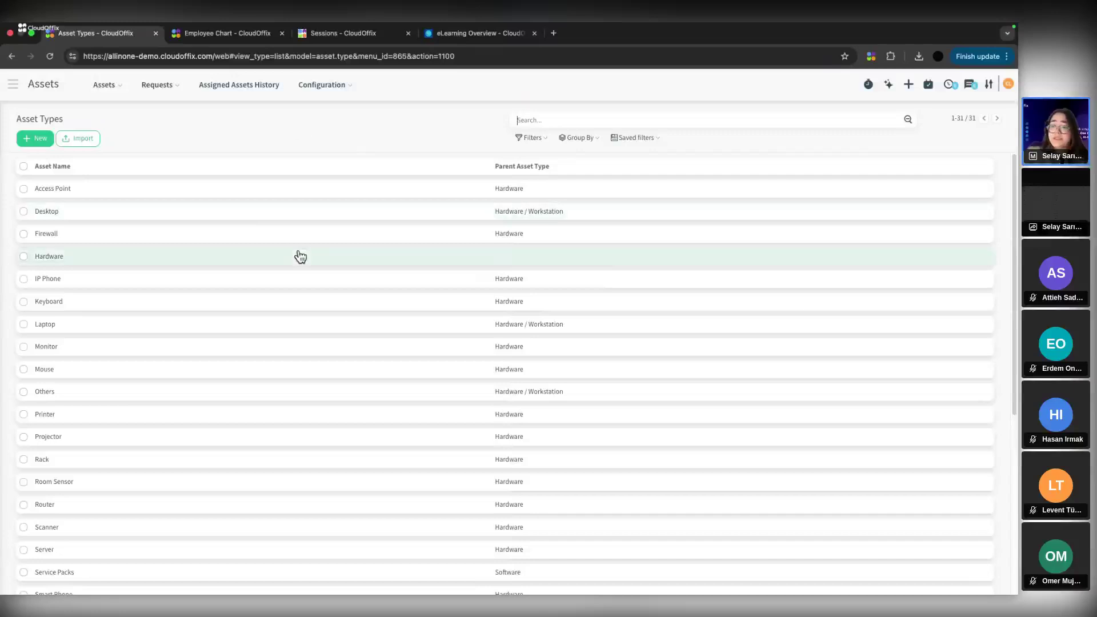
{"action": "scroll", "coordinate": [299, 253], "scroll_direction": "down", "scroll_amount": 5}
{"action": "scroll", "coordinate": [297, 252], "scroll_direction": "up", "scroll_amount": 10}
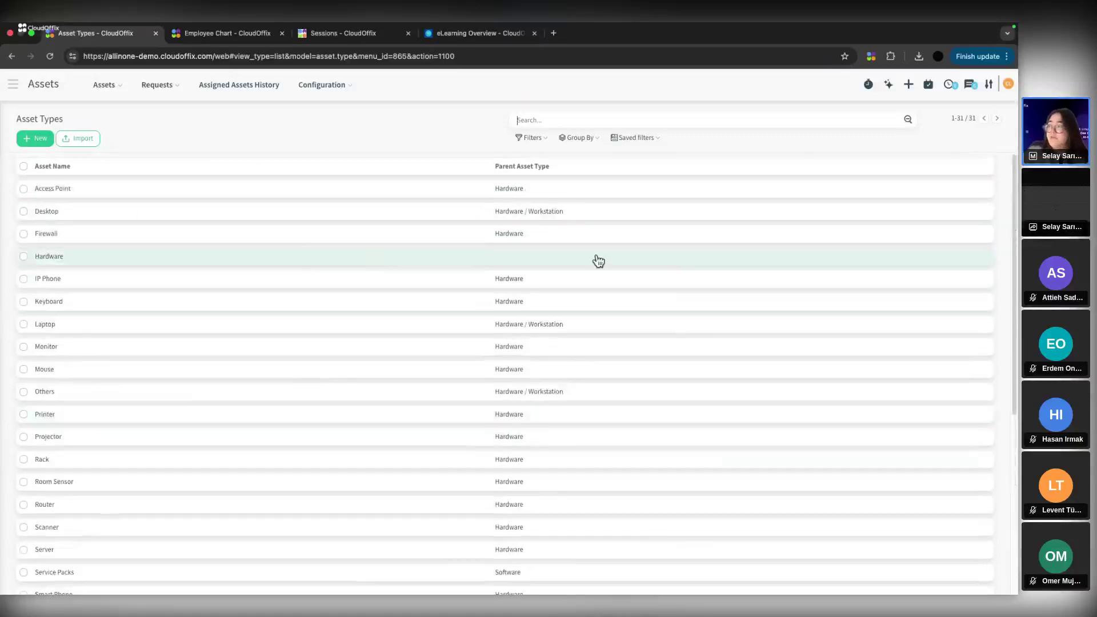
Look at the asset tags list and the IT service categories.
{"action": "left_click", "coordinate": [323, 85]}
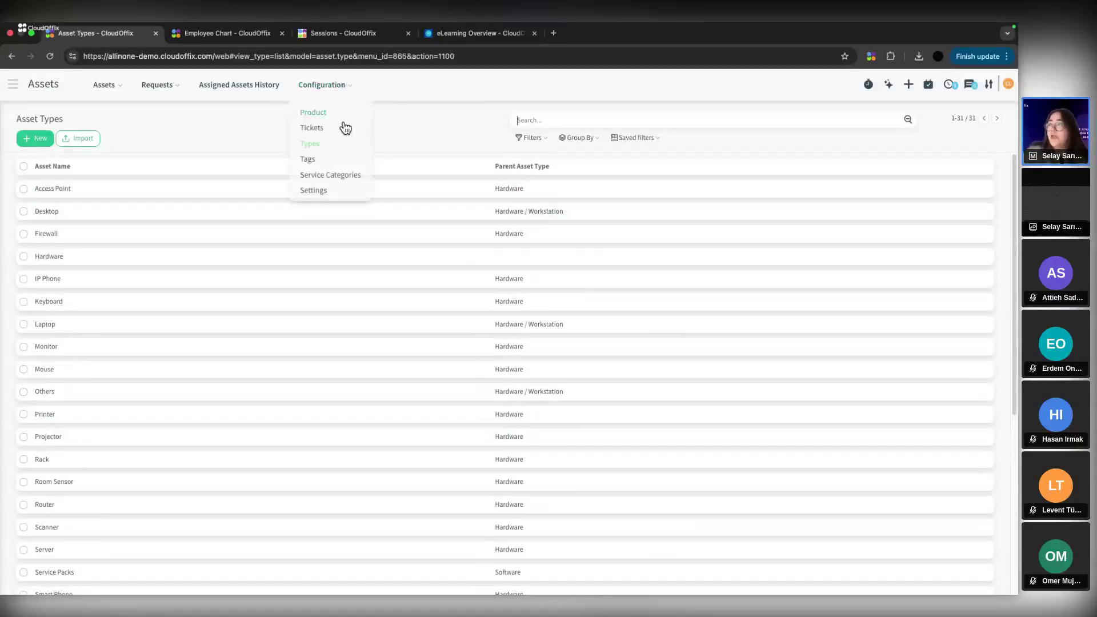
{"action": "left_click", "coordinate": [323, 163]}
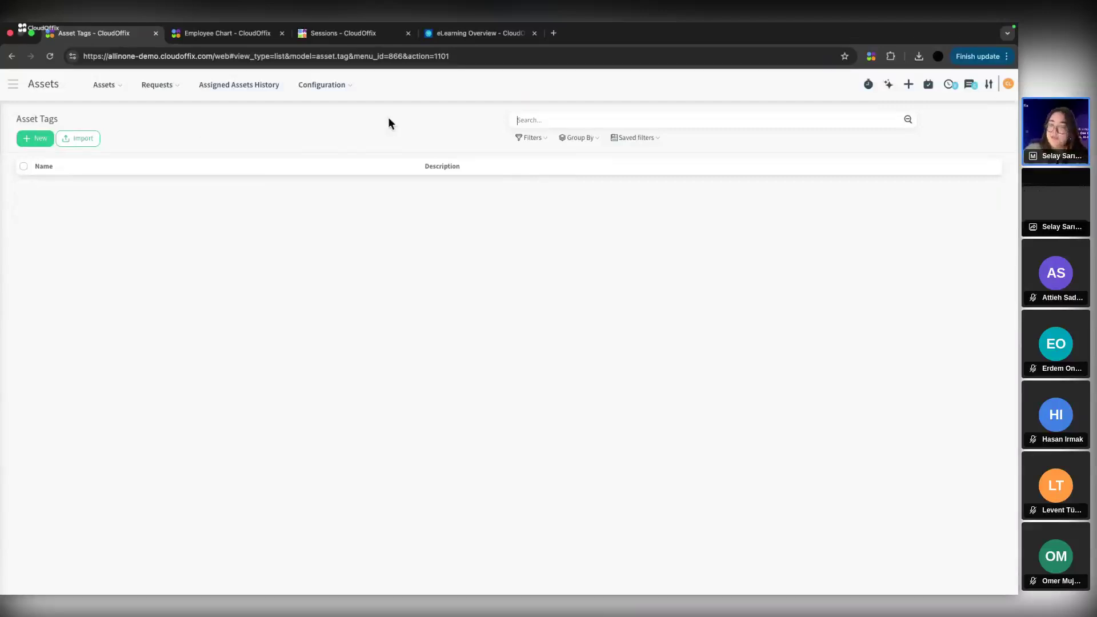
{"action": "left_click", "coordinate": [345, 86]}
{"action": "left_click", "coordinate": [317, 178]}
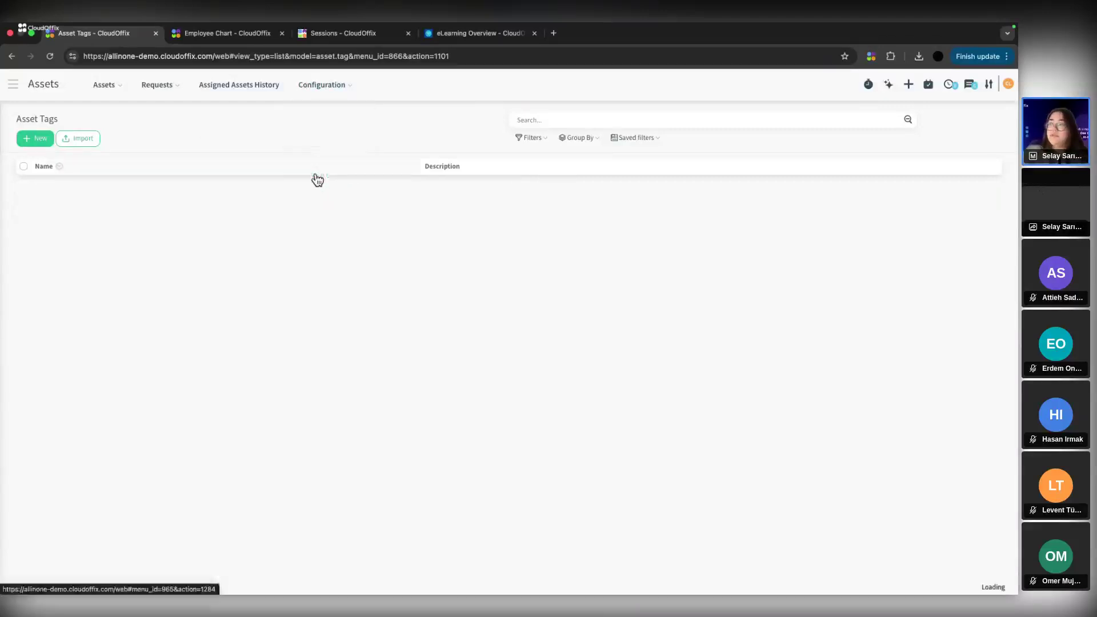
Examine the Assets settings for the asset request approver and the expiration reminder days.
{"action": "left_click", "coordinate": [320, 87]}
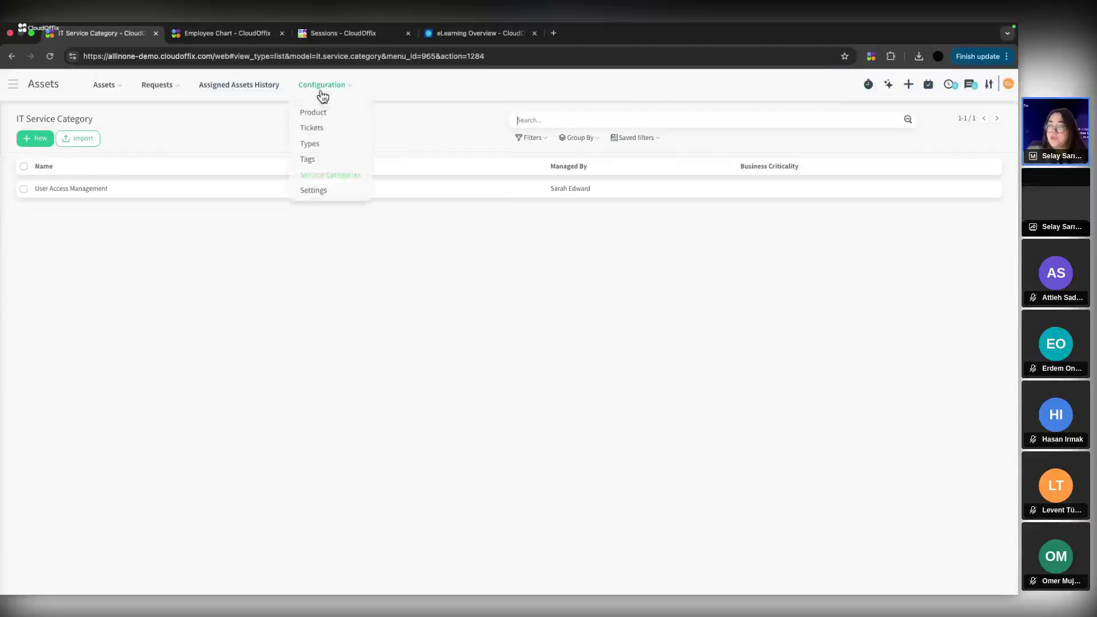
{"action": "left_click", "coordinate": [318, 199]}
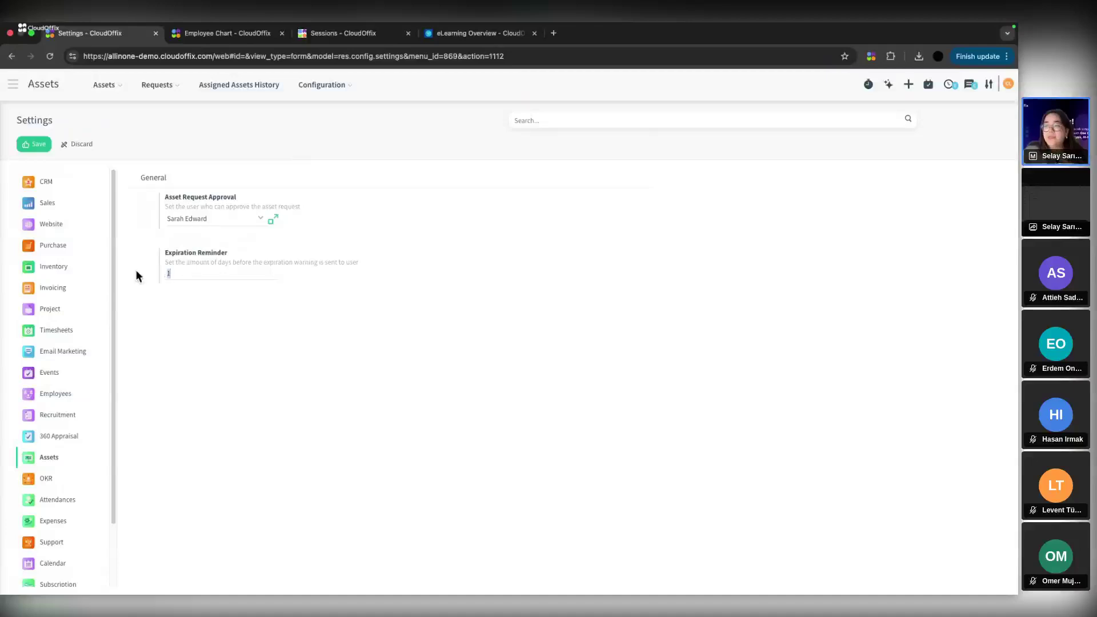
{"action": "left_click", "coordinate": [188, 274]}
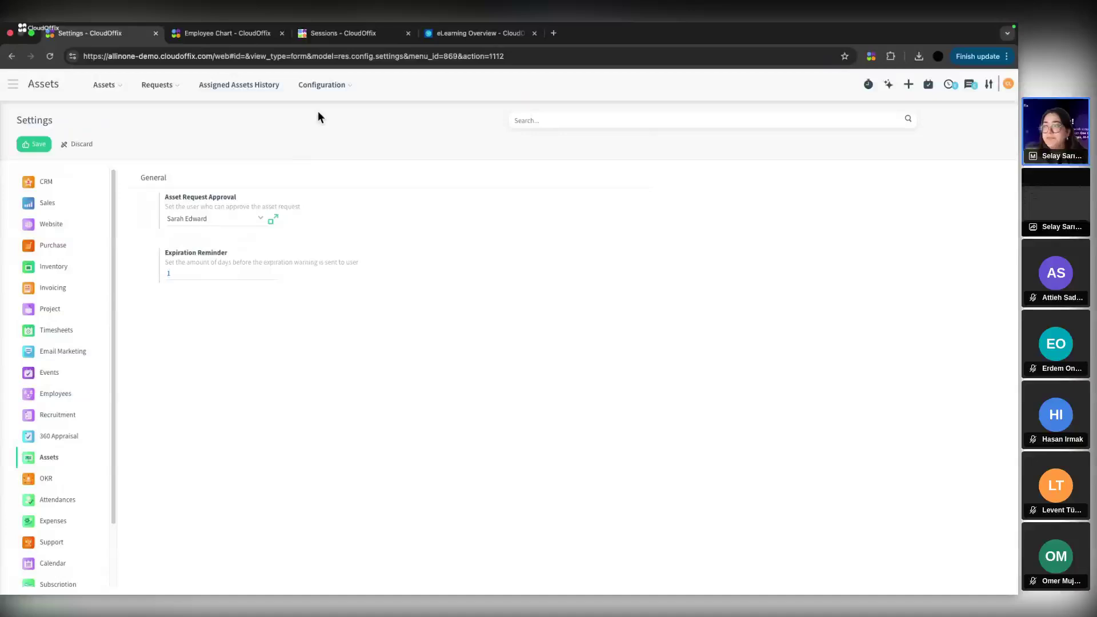
Look at the grouped assets list and the assigned assets history by employee.
{"action": "left_click", "coordinate": [321, 87]}
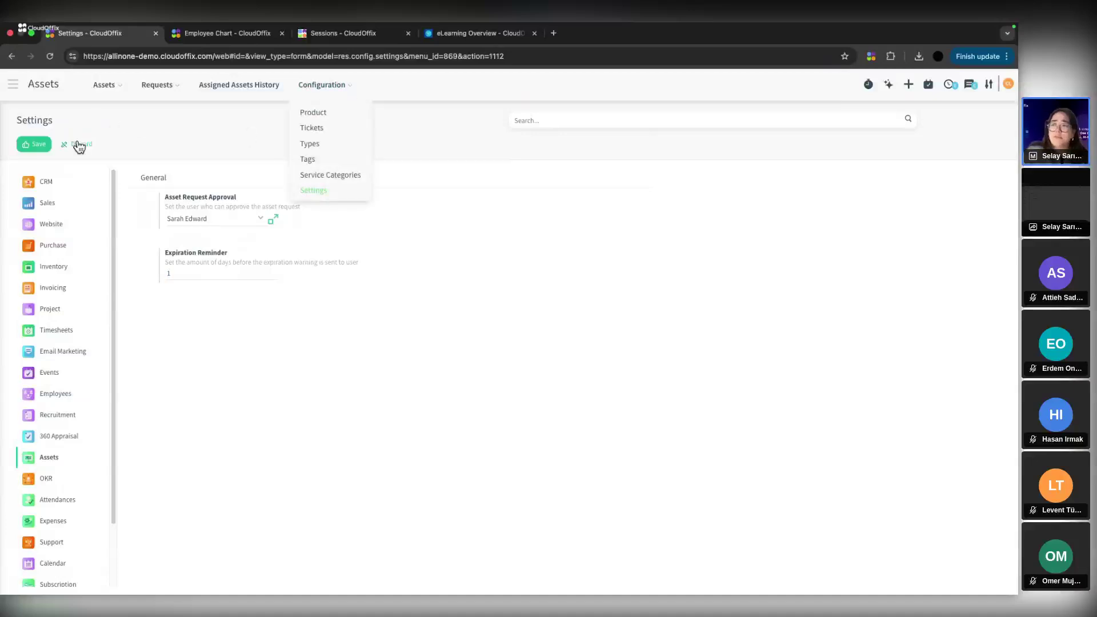
{"action": "left_click", "coordinate": [104, 85]}
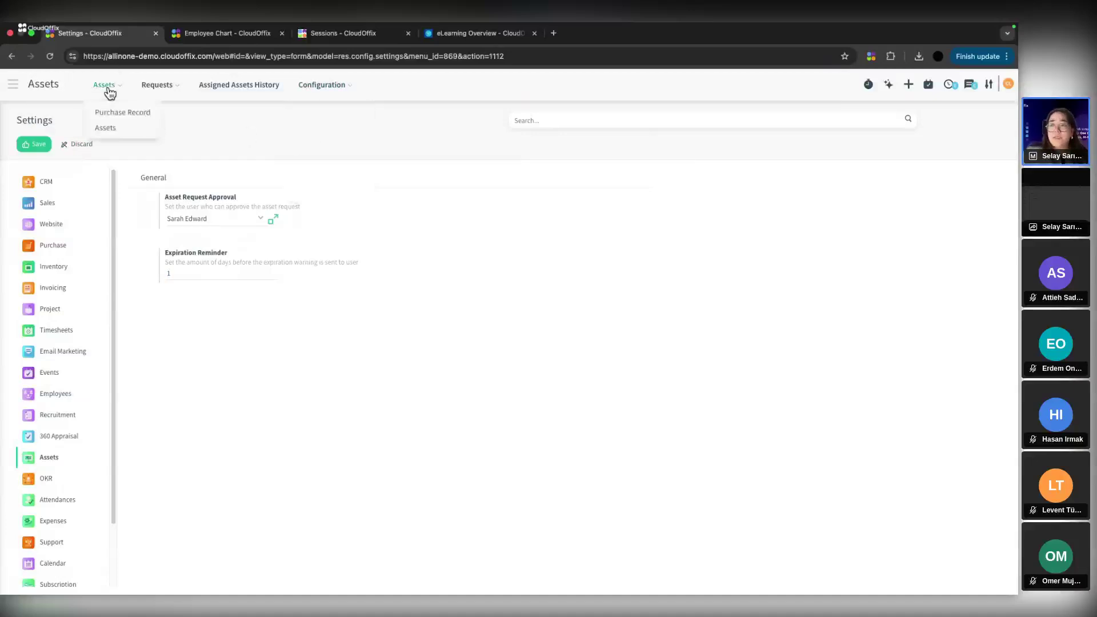
{"action": "left_click", "coordinate": [113, 129]}
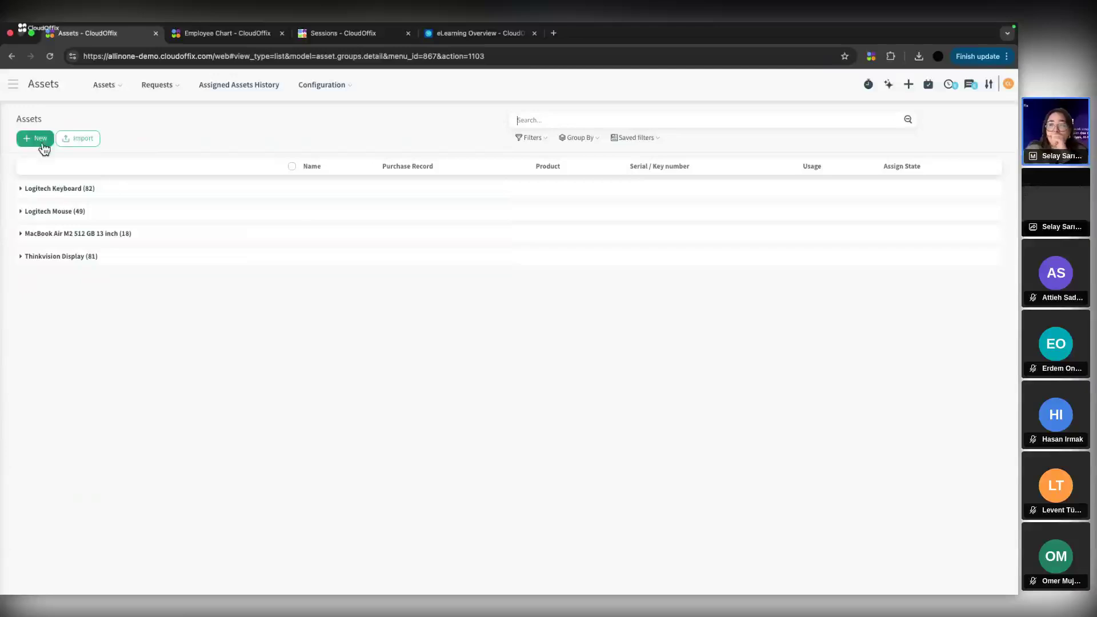
{"action": "left_click", "coordinate": [224, 88]}
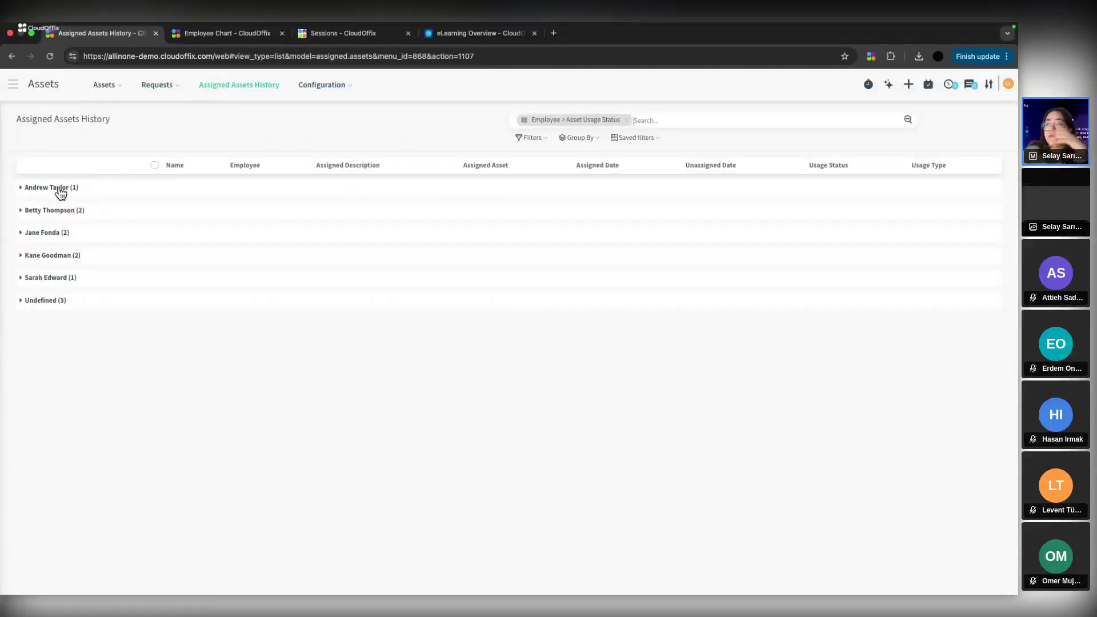
Set the serial number of the Keyboard - 2 asset under Logitech Keyboard to AA100 and save it.
{"action": "left_click", "coordinate": [116, 89]}
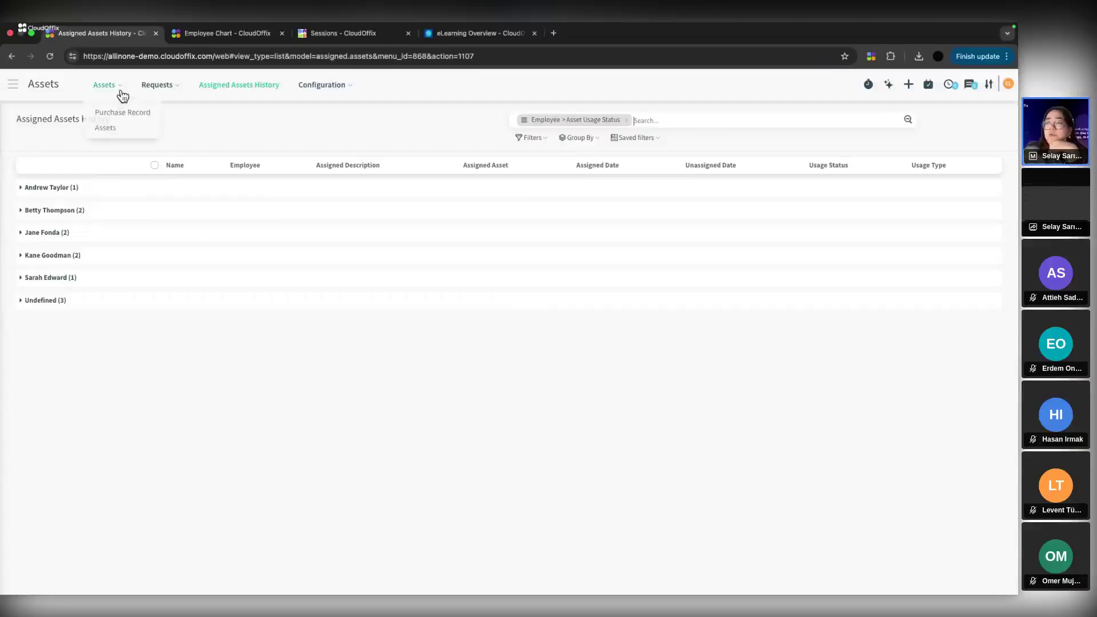
{"action": "left_click", "coordinate": [134, 132]}
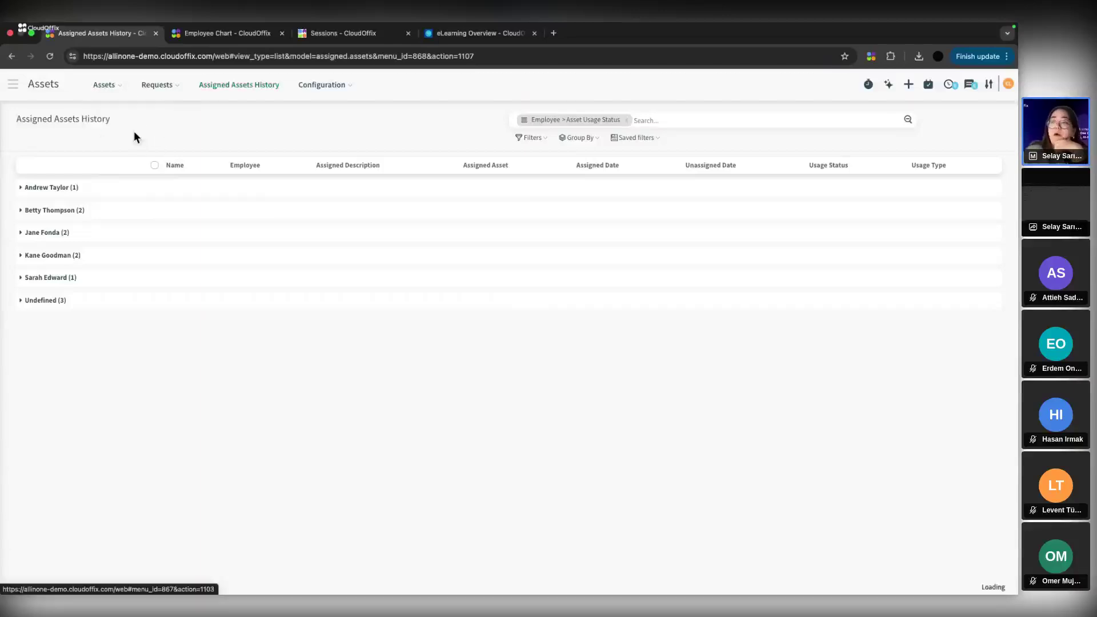
{"action": "left_click", "coordinate": [84, 194]}
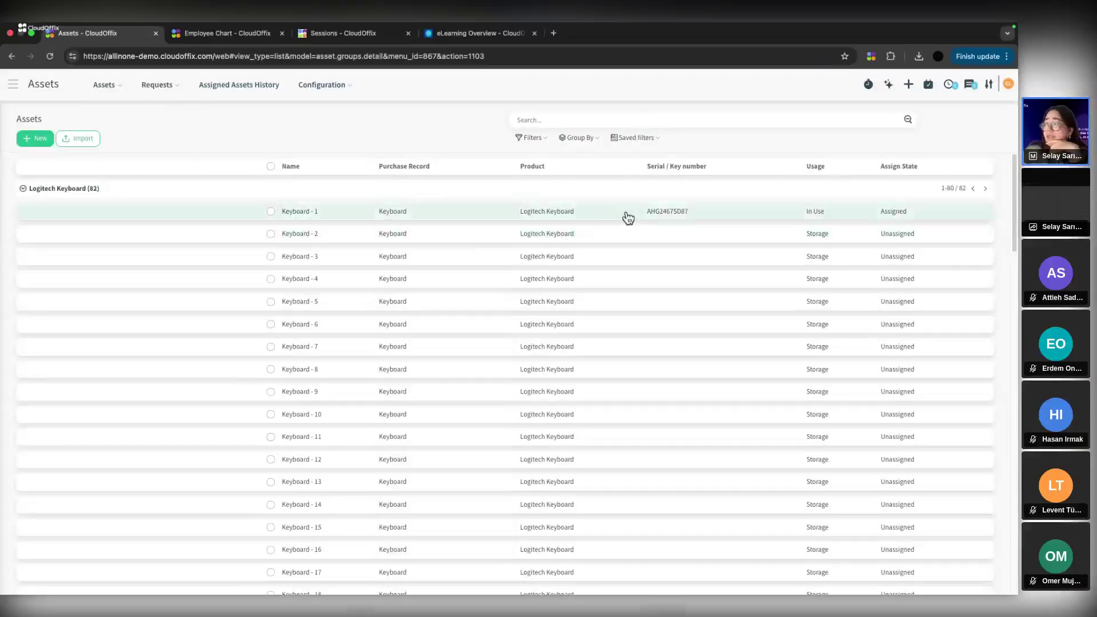
{"action": "left_click", "coordinate": [631, 238]}
{"action": "left_click", "coordinate": [35, 136]}
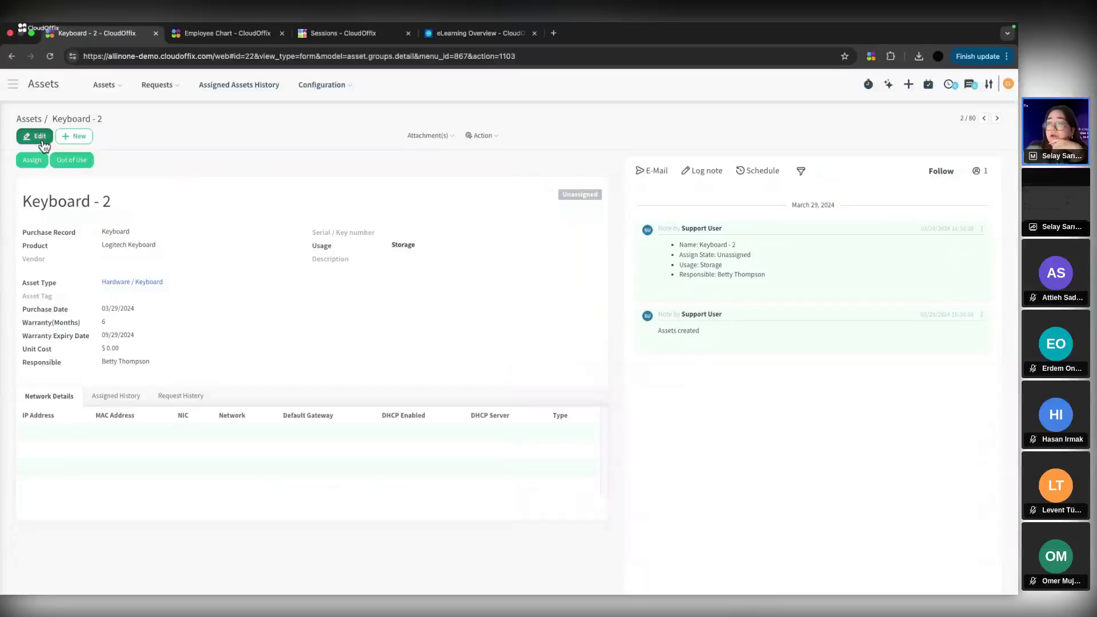
{"action": "left_click", "coordinate": [460, 246]}
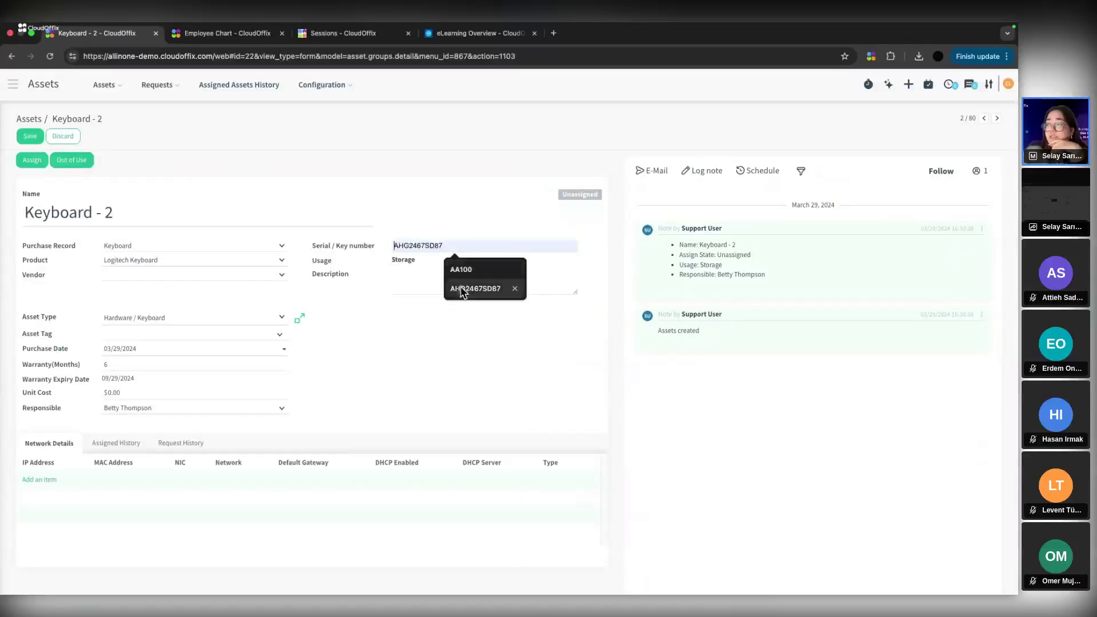
{"action": "left_click", "coordinate": [460, 269]}
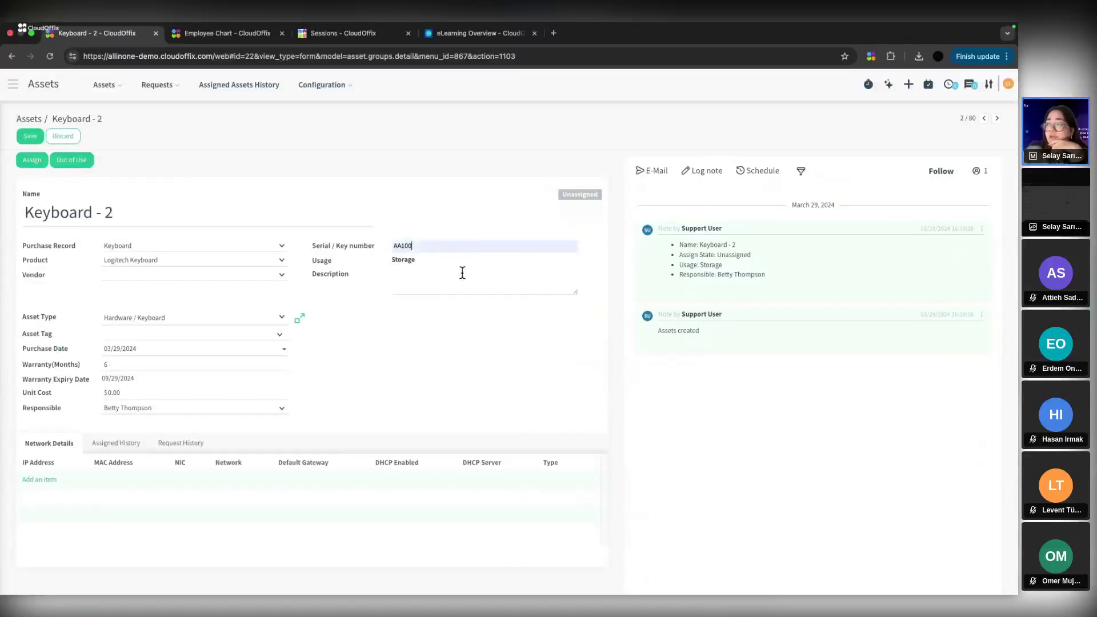
{"action": "left_click", "coordinate": [30, 137]}
Review the employee assignment form of Keyboard - 2, cancel it, and view the asset's assigned and request history.
{"action": "left_click", "coordinate": [29, 164]}
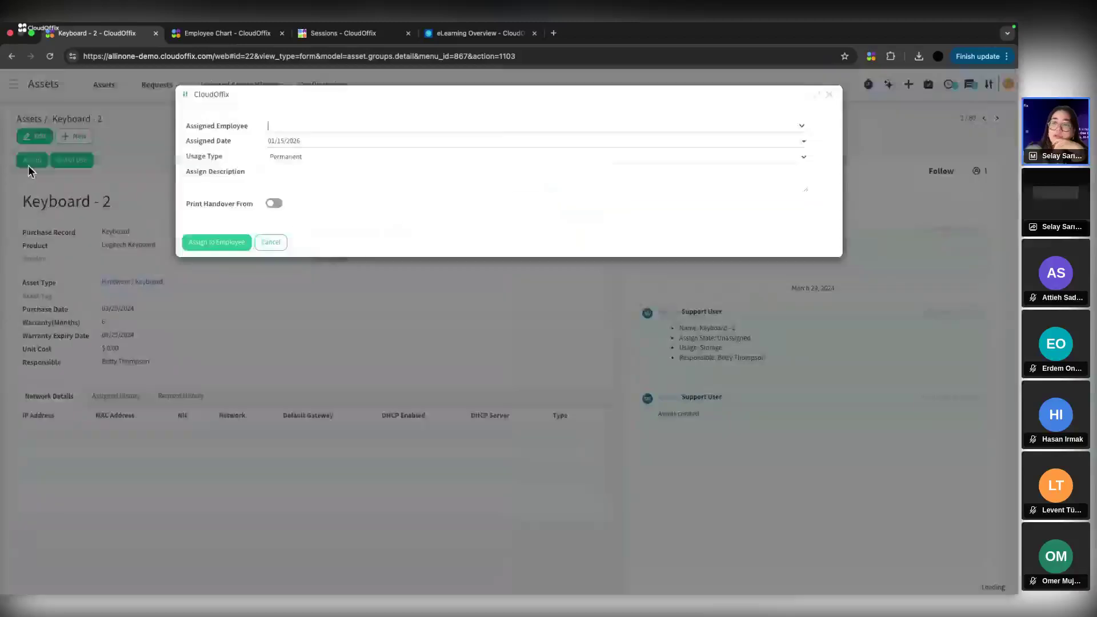
{"action": "left_click", "coordinate": [297, 129]}
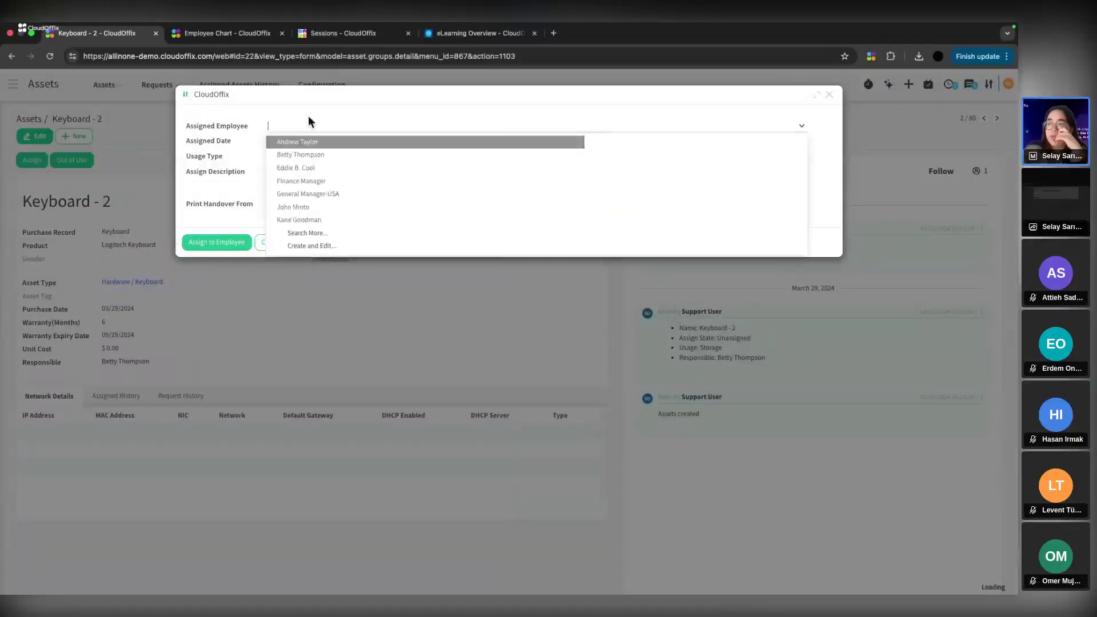
{"action": "left_click", "coordinate": [299, 114]}
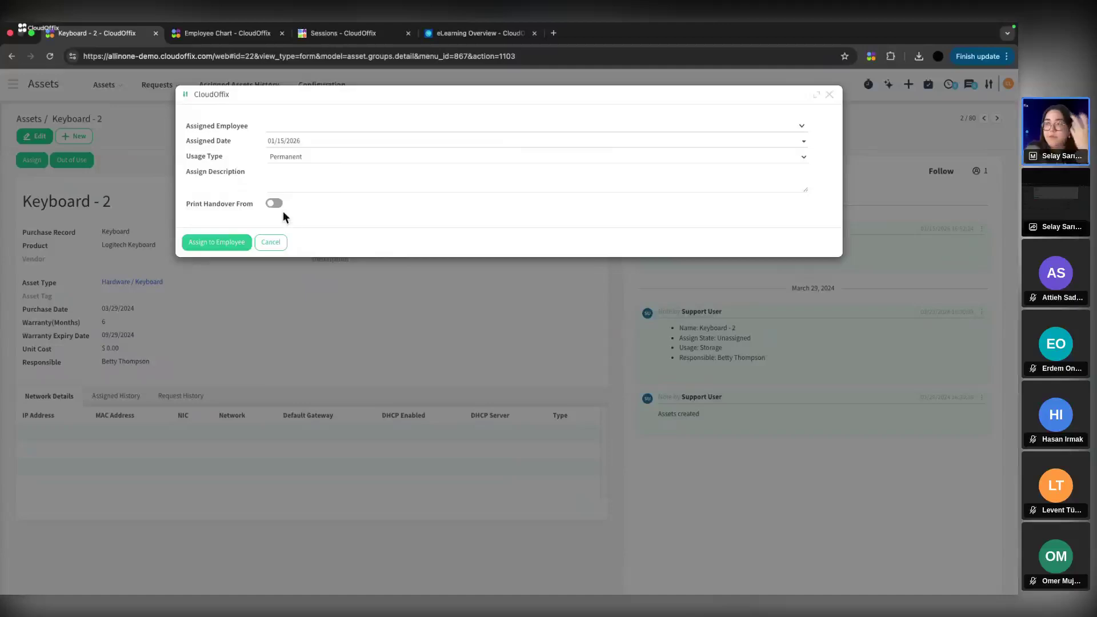
{"action": "left_click", "coordinate": [278, 245]}
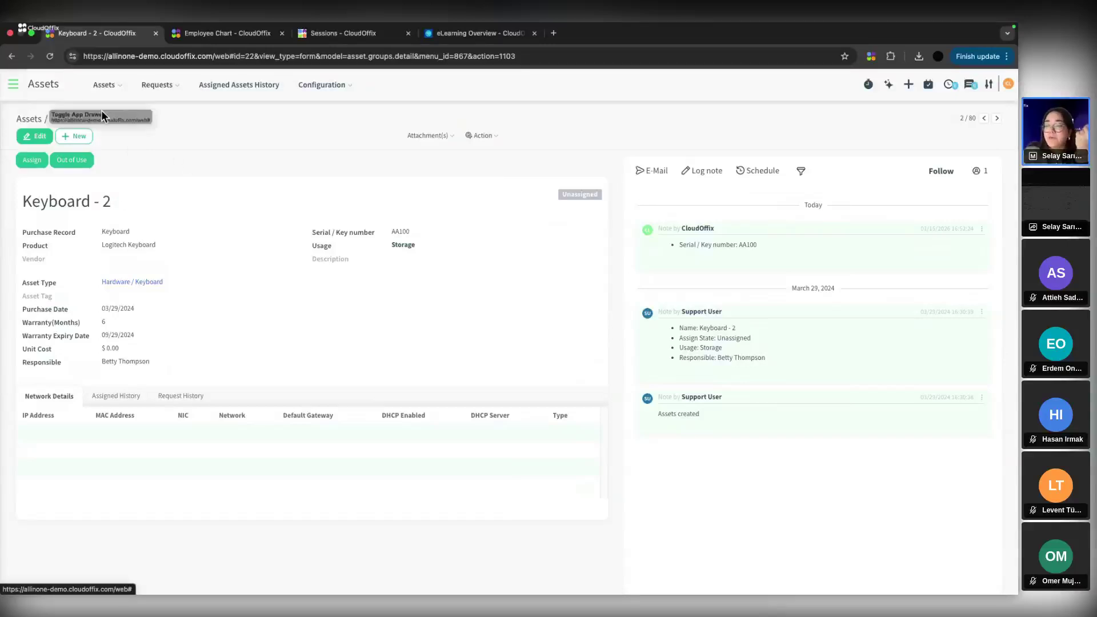
{"action": "left_click", "coordinate": [121, 395]}
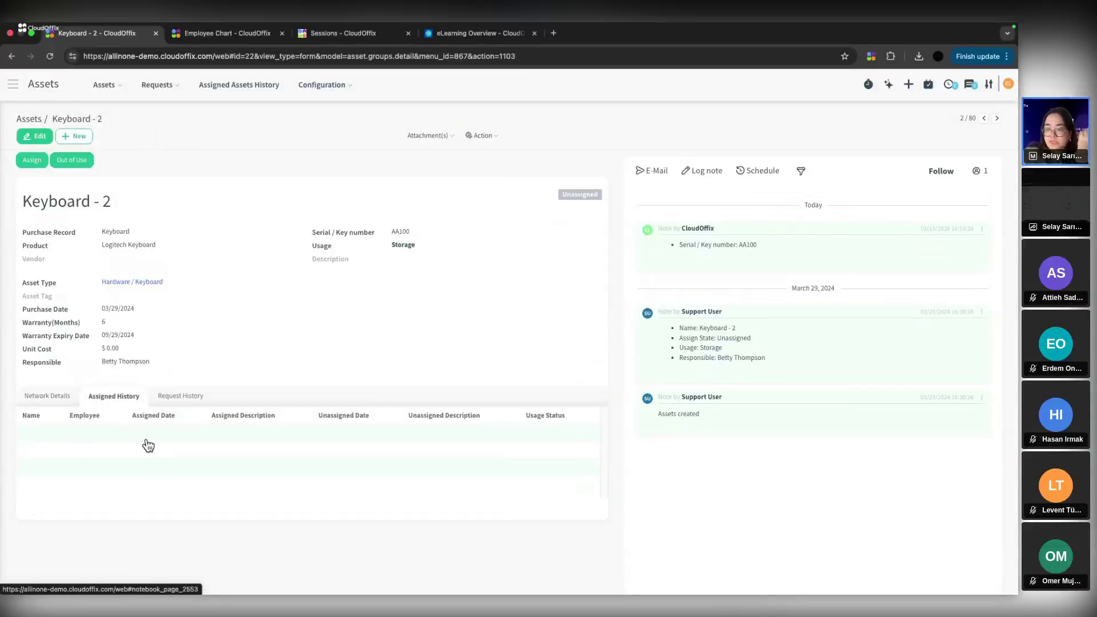
{"action": "left_click", "coordinate": [187, 398]}
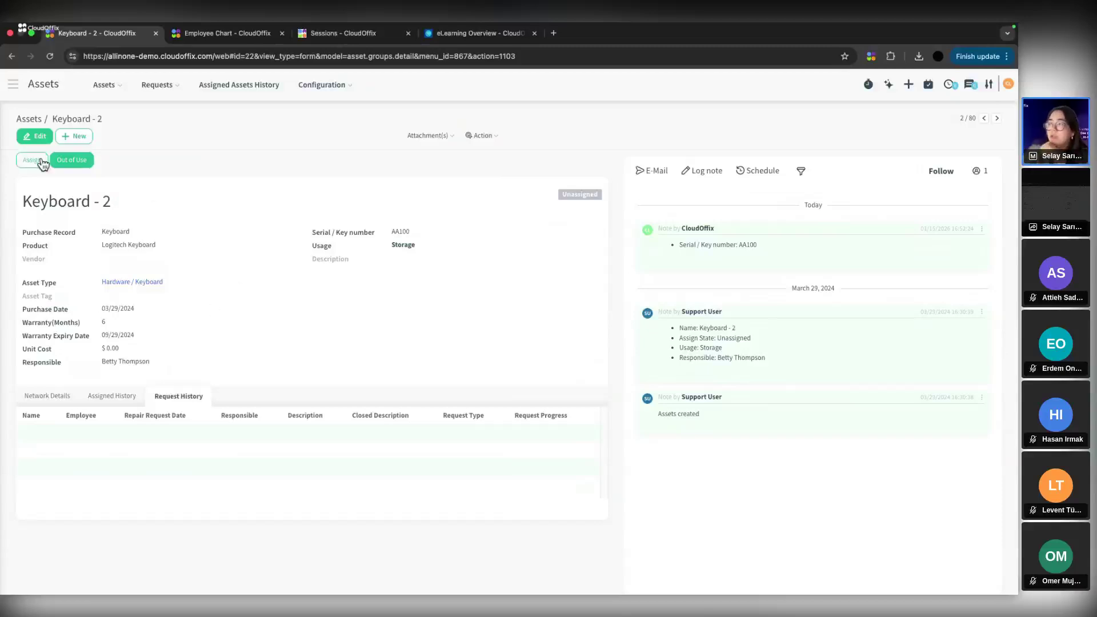
Switch to the Leaves app in HR Cloud.
{"action": "left_click", "coordinate": [15, 86]}
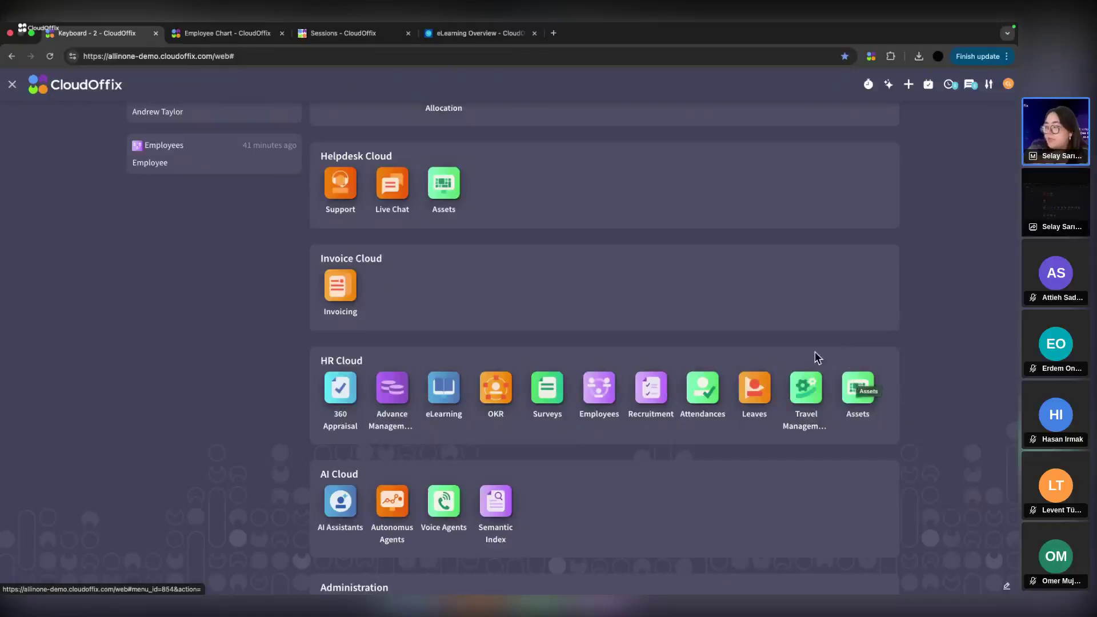
{"action": "scroll", "coordinate": [742, 337], "scroll_direction": "up", "scroll_amount": 2}
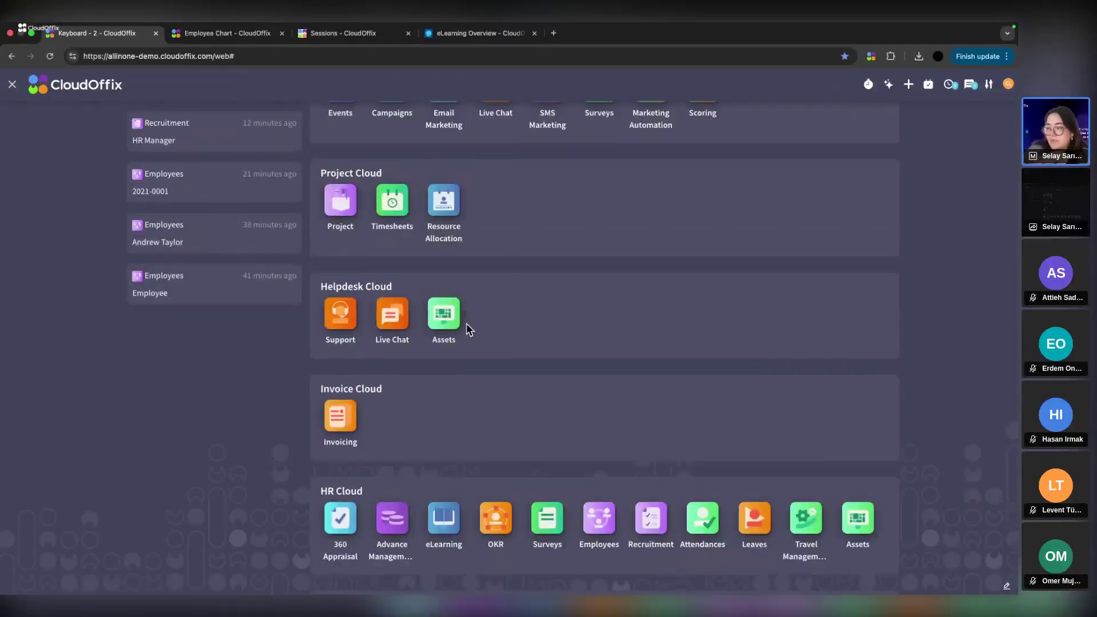
{"action": "scroll", "coordinate": [466, 323], "scroll_direction": "down", "scroll_amount": 1}
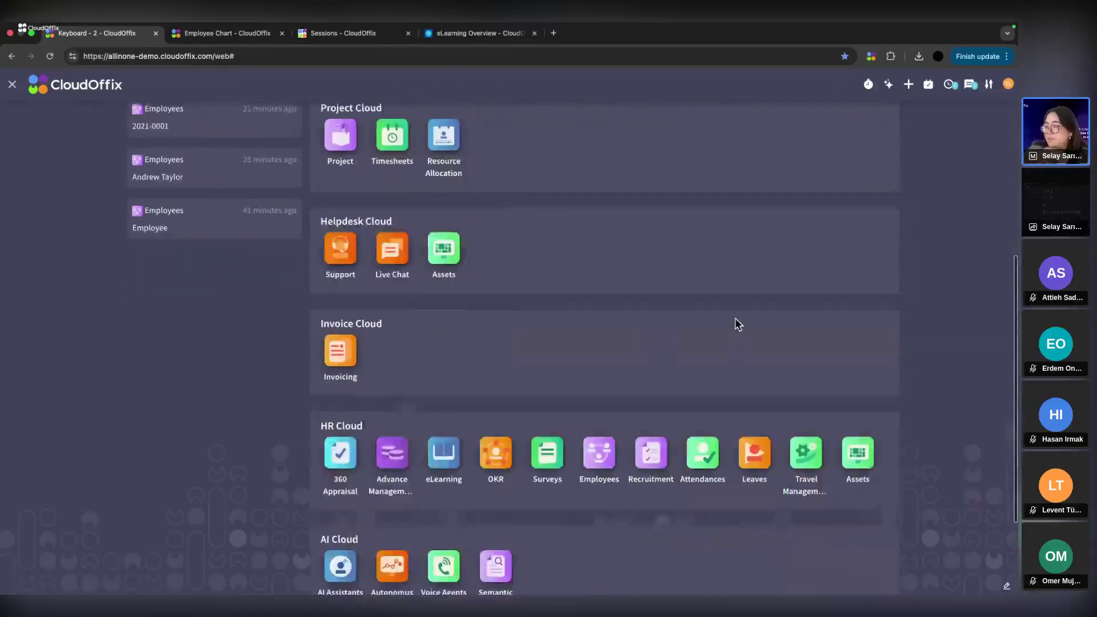
{"action": "left_click", "coordinate": [754, 453]}
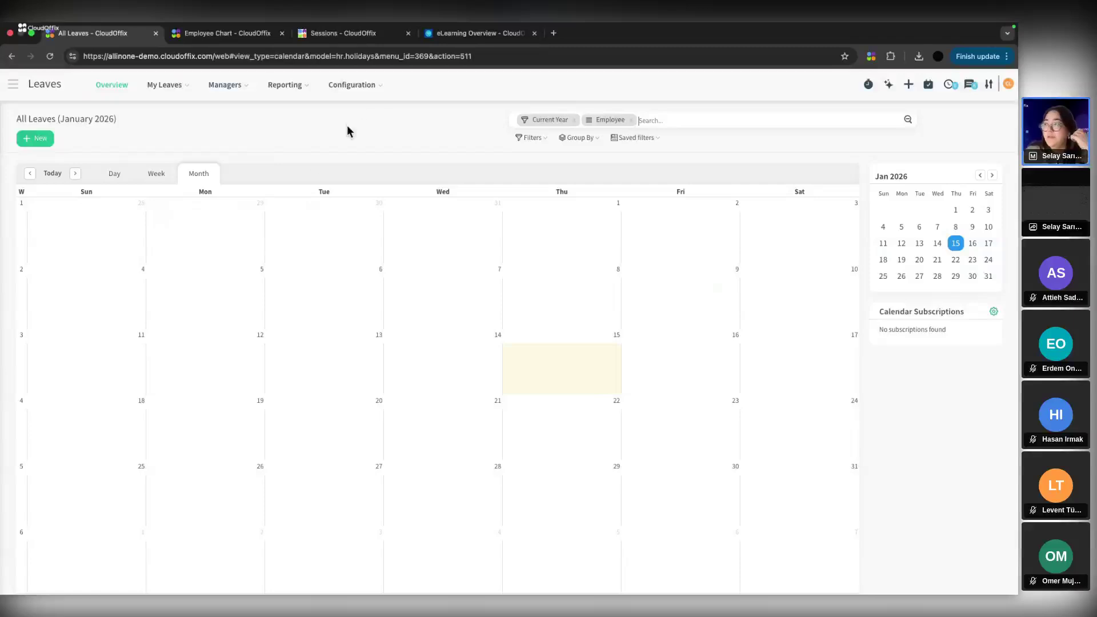
Review the activity types and the leave types configured for leaves.
{"action": "left_click", "coordinate": [358, 87]}
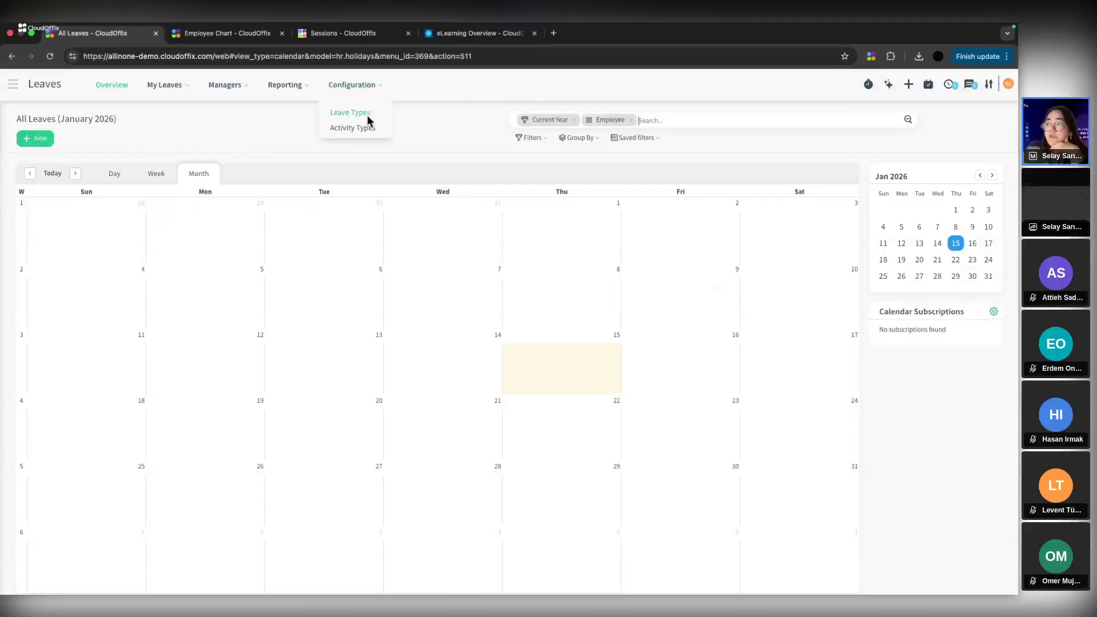
{"action": "left_click", "coordinate": [367, 131]}
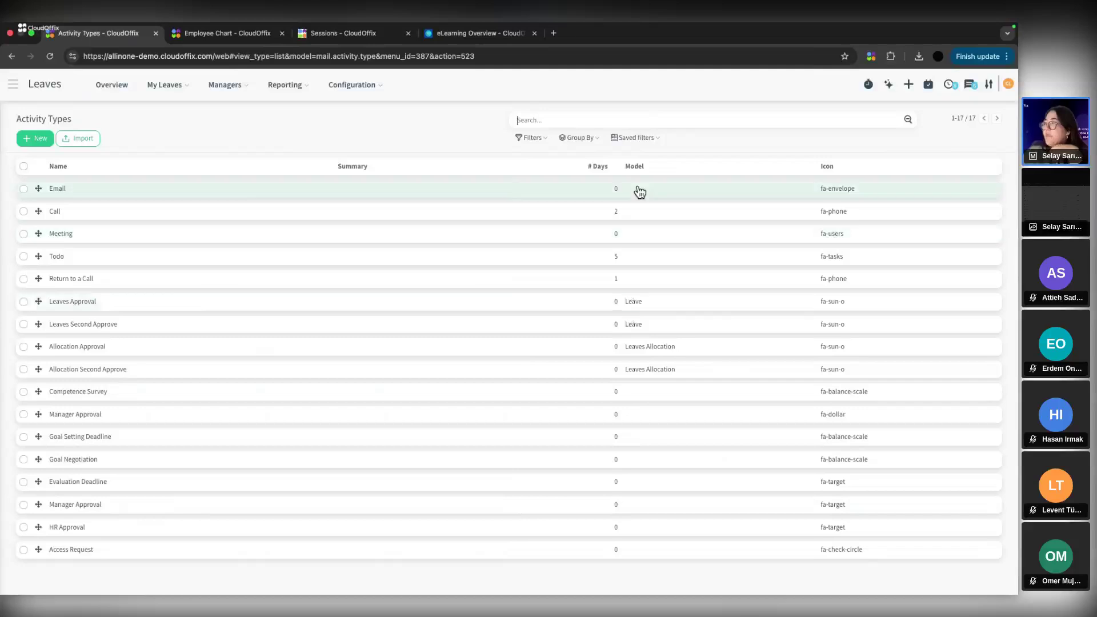
{"action": "left_click", "coordinate": [360, 86]}
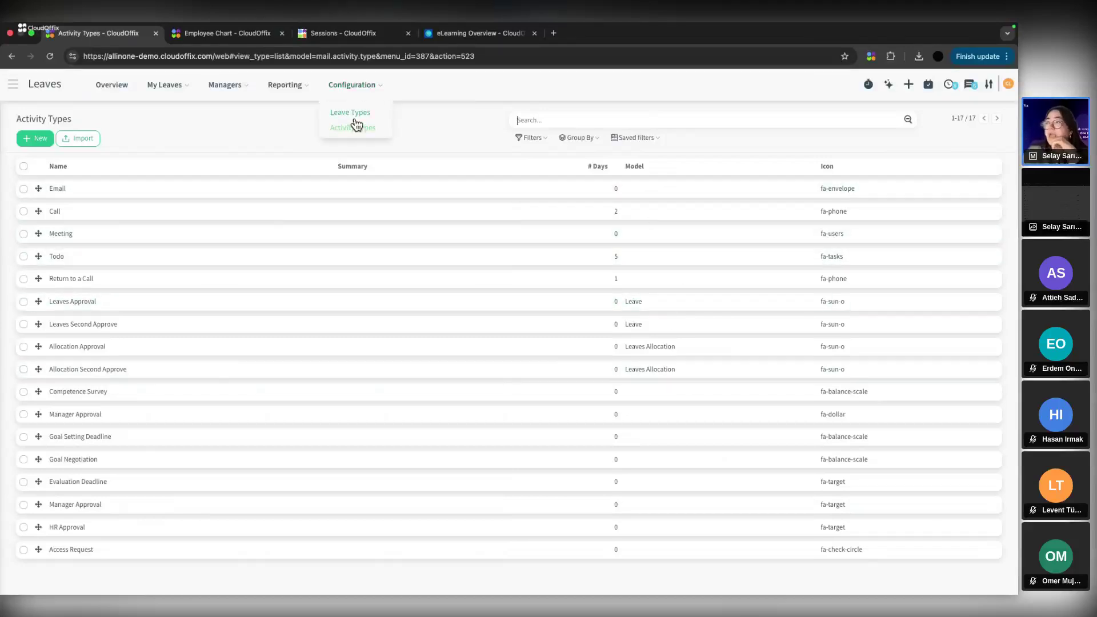
{"action": "left_click", "coordinate": [368, 113]}
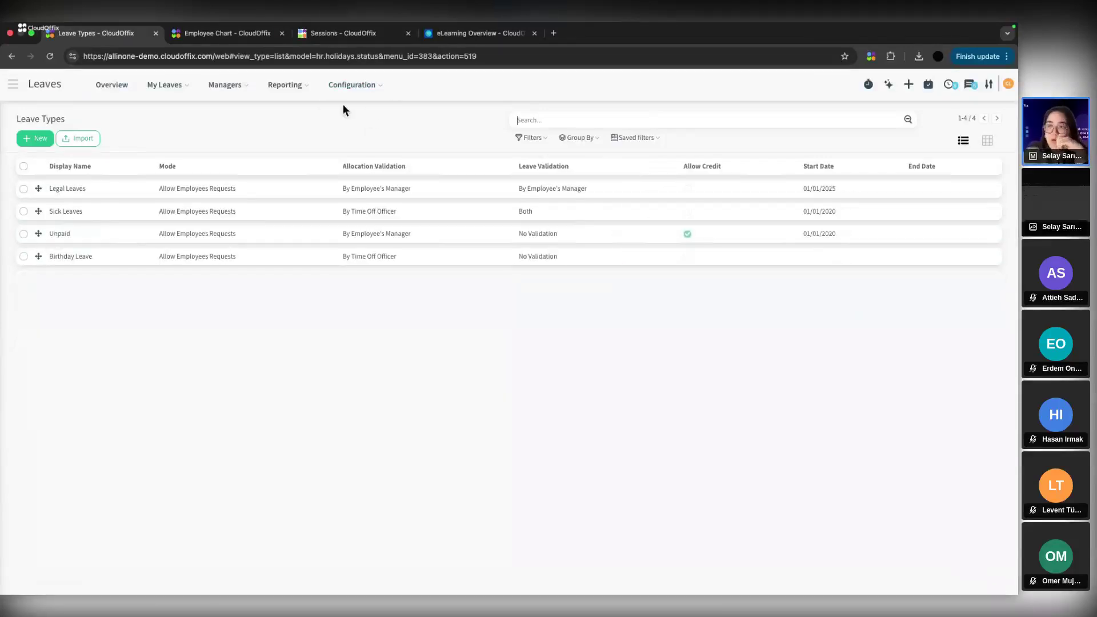
{"action": "left_click", "coordinate": [344, 96]}
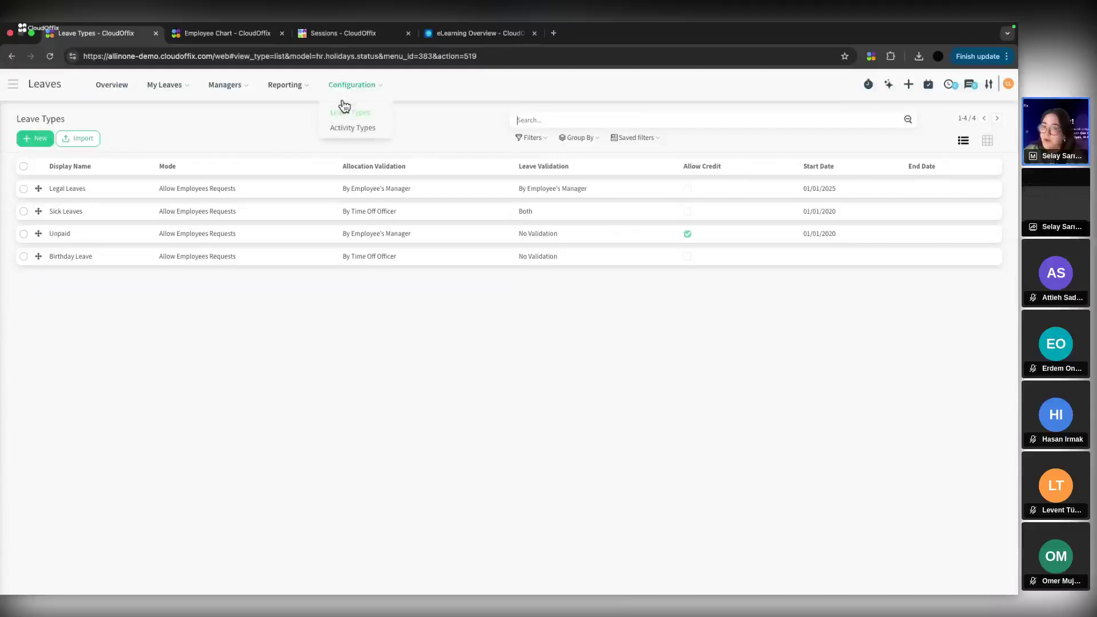
{"action": "left_click", "coordinate": [262, 450]}
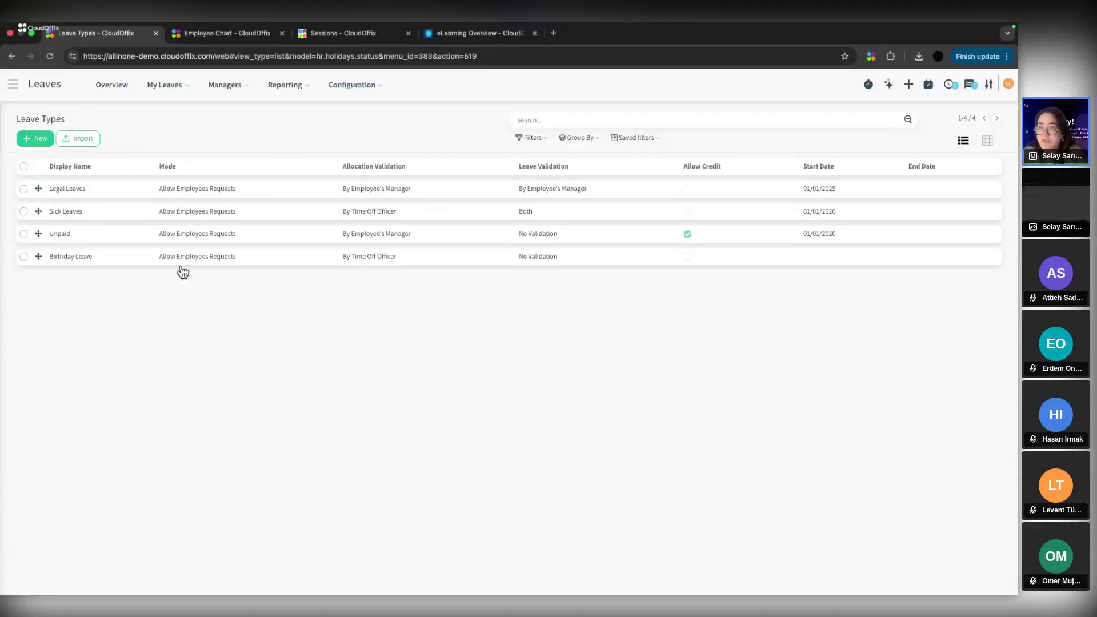
Open the Legal Leaves type for editing and examine its name and options.
{"action": "left_click", "coordinate": [213, 190]}
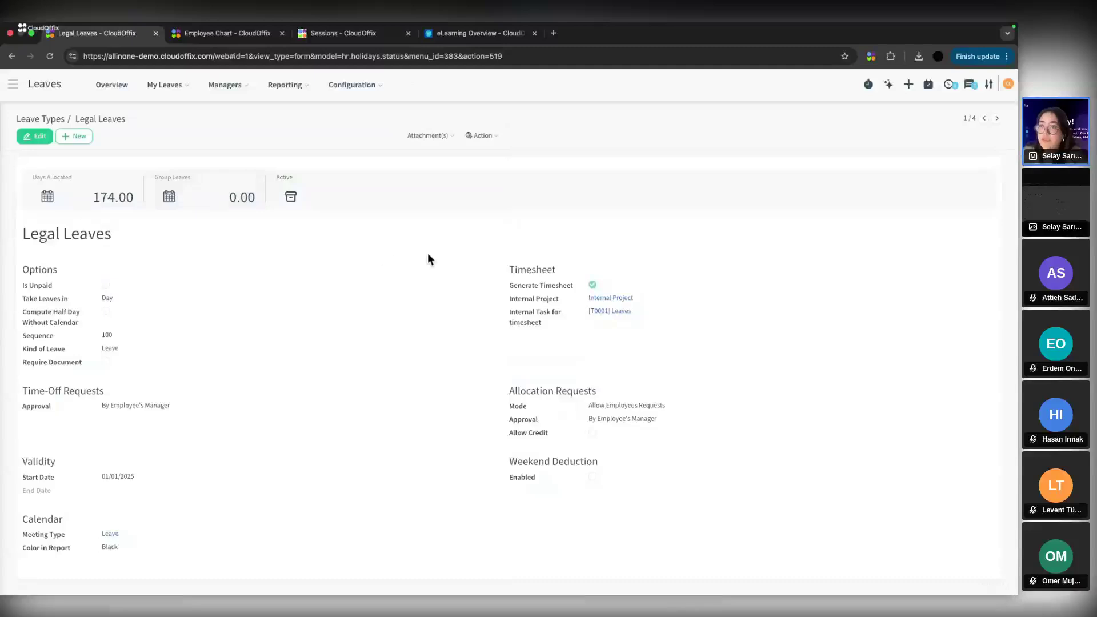
{"action": "left_click", "coordinate": [46, 137]}
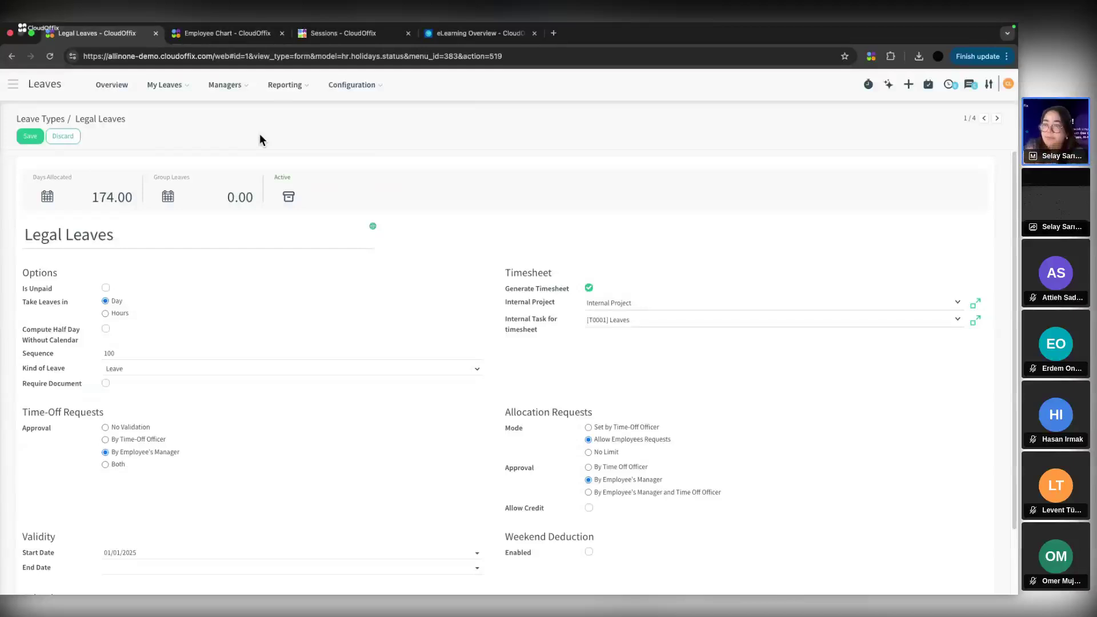
{"action": "left_click", "coordinate": [224, 85]}
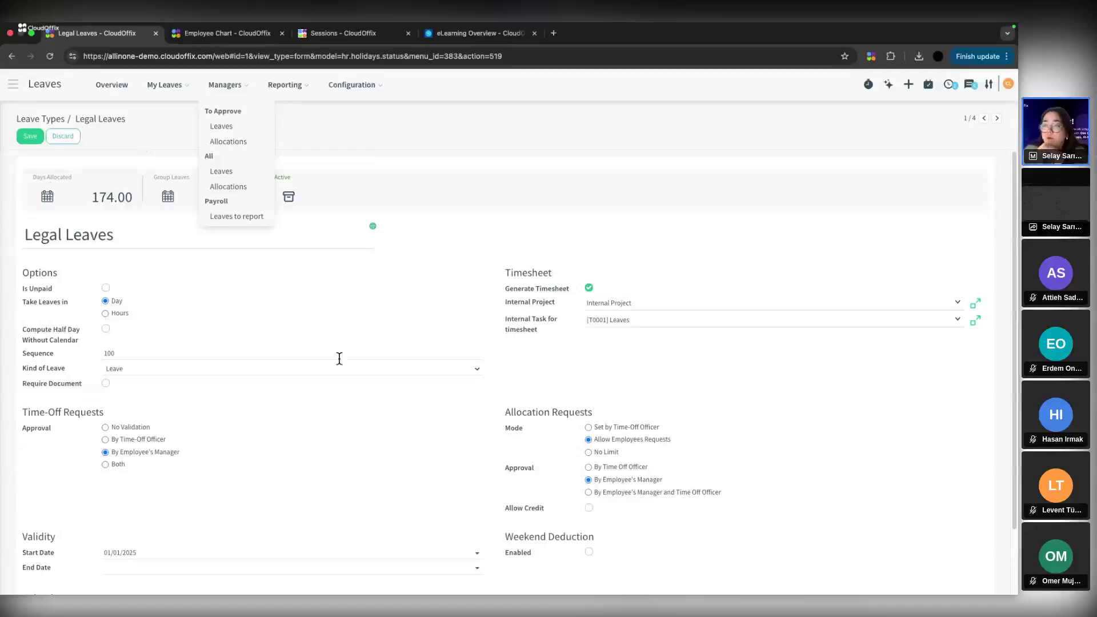
{"action": "left_click", "coordinate": [355, 295]}
{"action": "left_click_drag", "start_coordinate": [25, 235], "coordinate": [168, 239]}
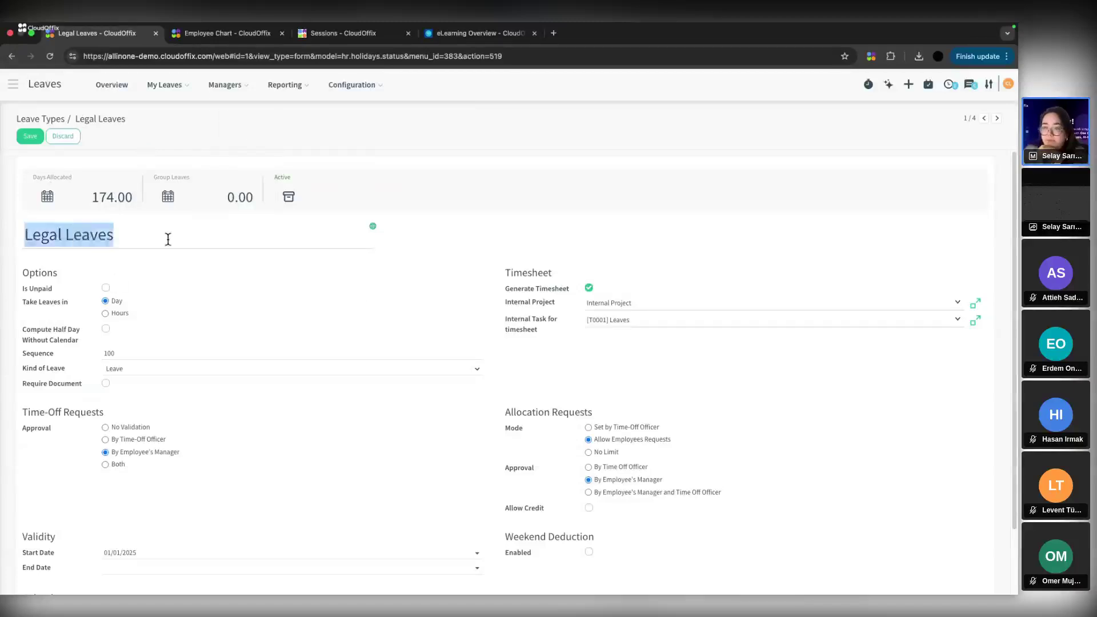
{"action": "left_click", "coordinate": [307, 289]}
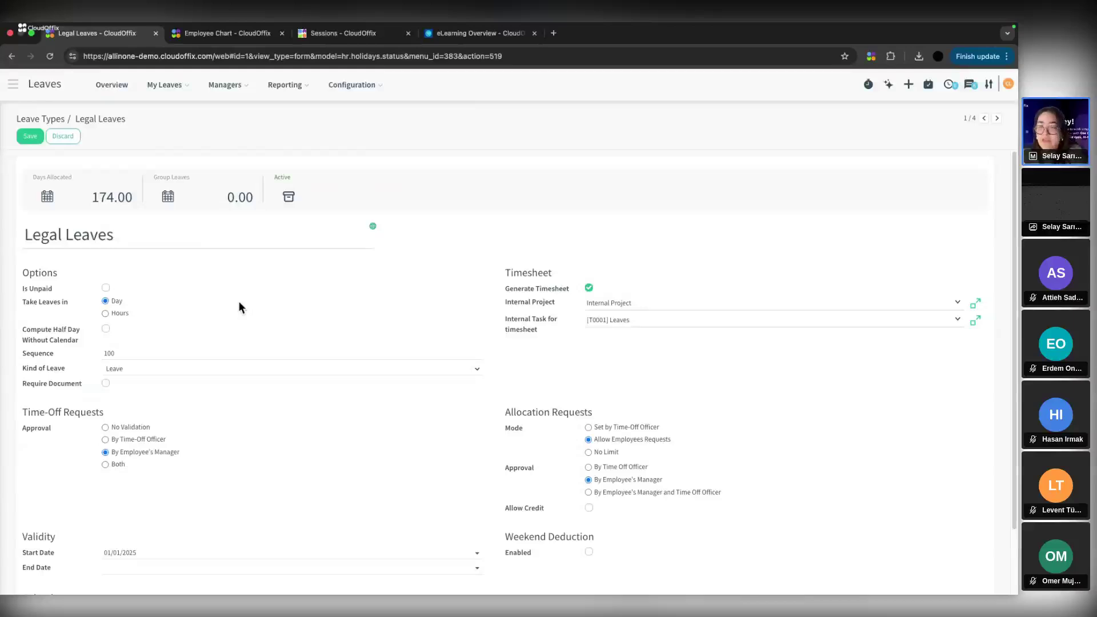
Try taking Legal Leaves in hours, check the available hour types, and return the unit to Day.
{"action": "left_click", "coordinate": [108, 312]}
{"action": "left_click", "coordinate": [107, 300]}
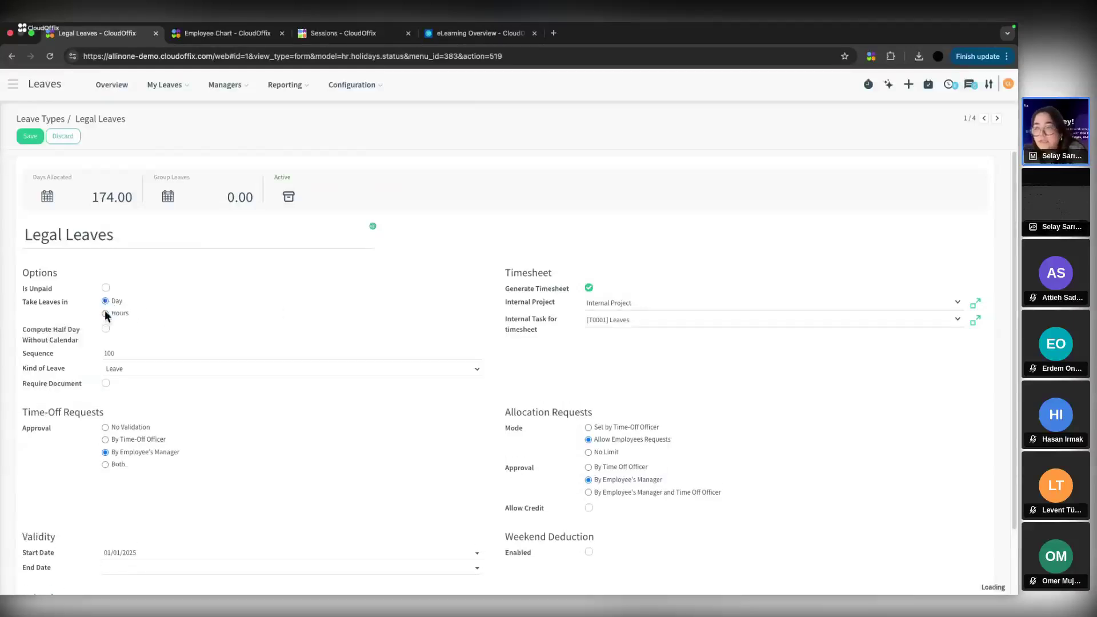
{"action": "left_click", "coordinate": [105, 313]}
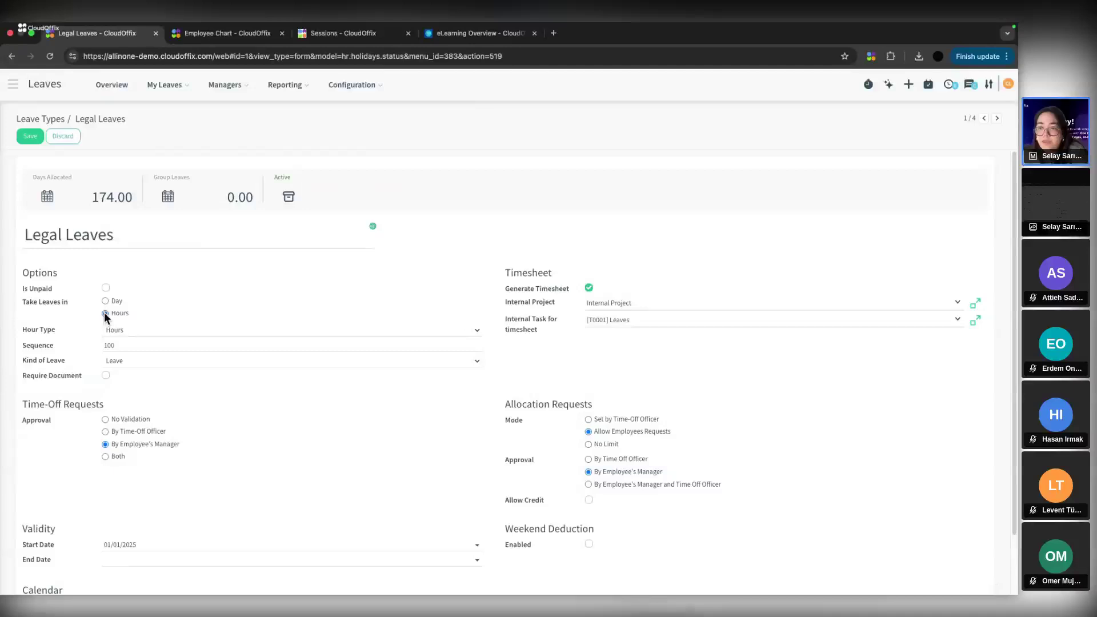
{"action": "left_click", "coordinate": [136, 330]}
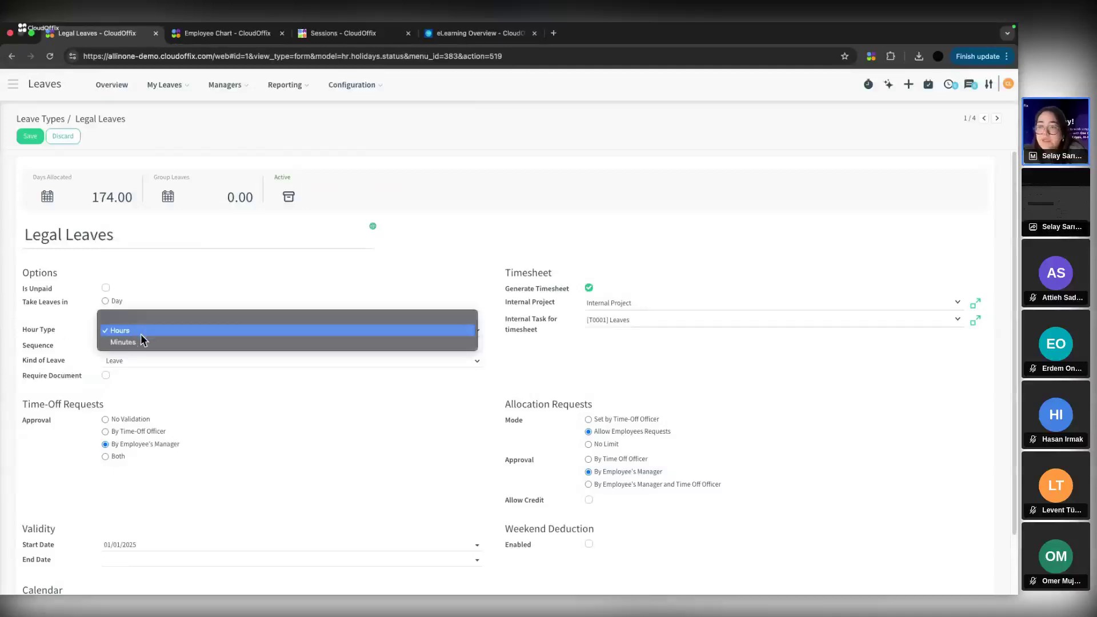
{"action": "left_click", "coordinate": [166, 315]}
{"action": "left_click", "coordinate": [105, 301]}
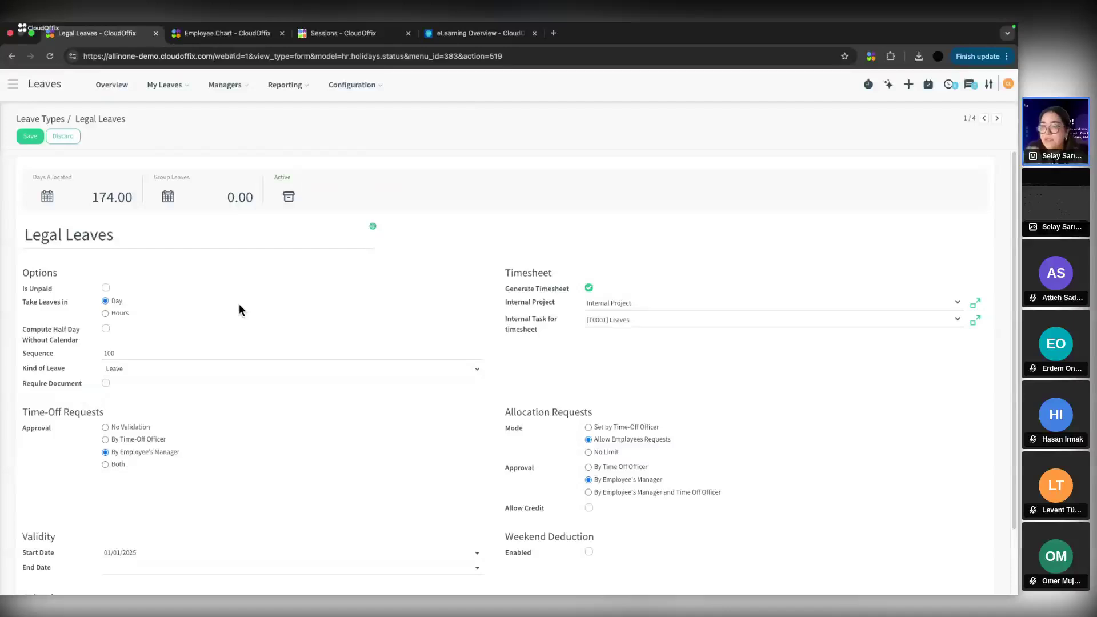
Try Other as the kind of leave for Legal Leaves and return it to Leave.
{"action": "scroll", "coordinate": [239, 301], "scroll_direction": "down", "scroll_amount": 3}
{"action": "left_click", "coordinate": [136, 292]}
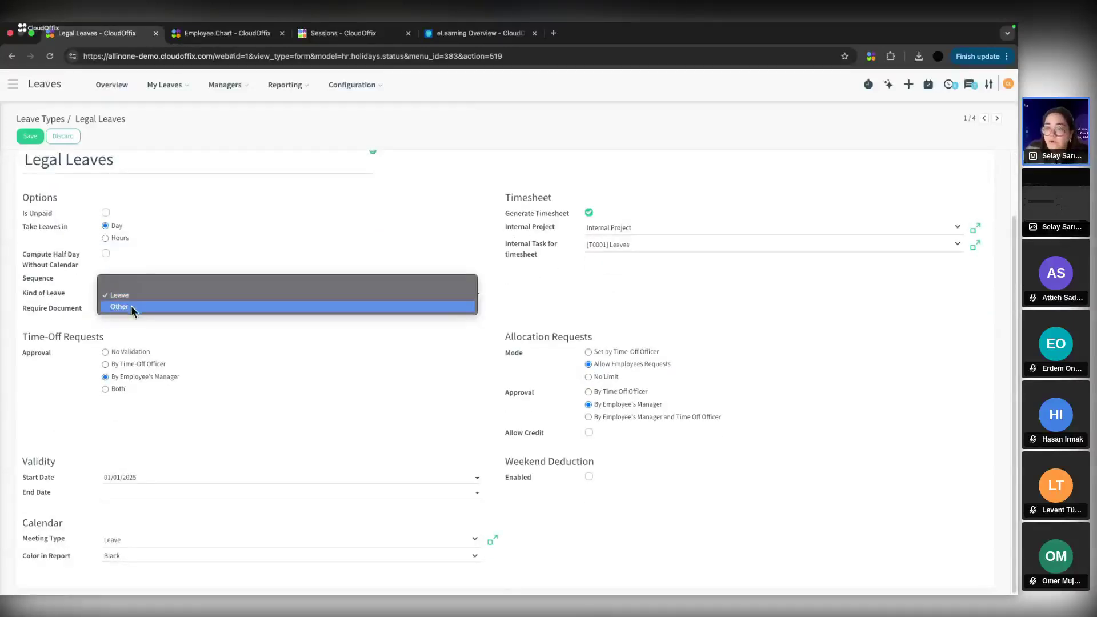
{"action": "left_click", "coordinate": [132, 309]}
{"action": "left_click", "coordinate": [135, 295]}
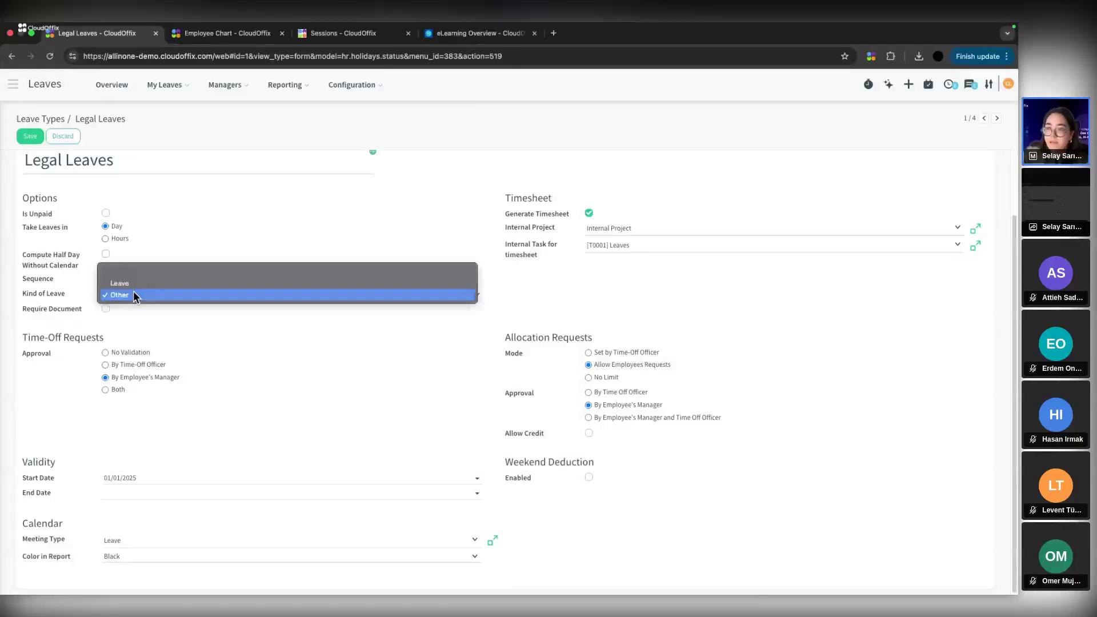
{"action": "left_click", "coordinate": [121, 283]}
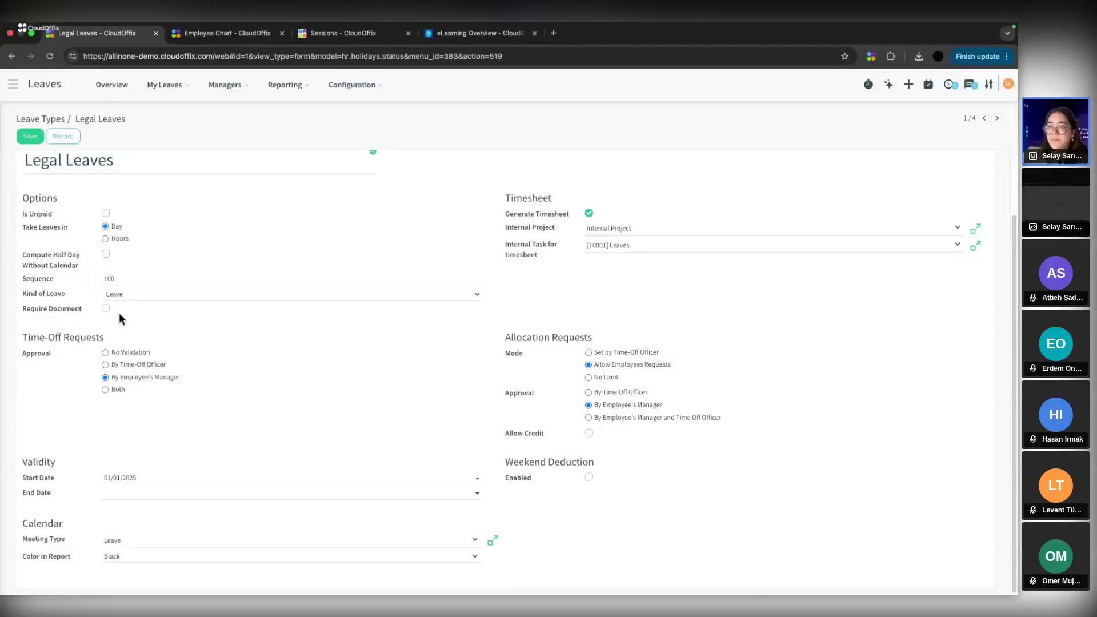
Try requiring a document for Legal Leaves and turn the requirement back off.
{"action": "scroll", "coordinate": [210, 317], "scroll_direction": "up", "scroll_amount": 2}
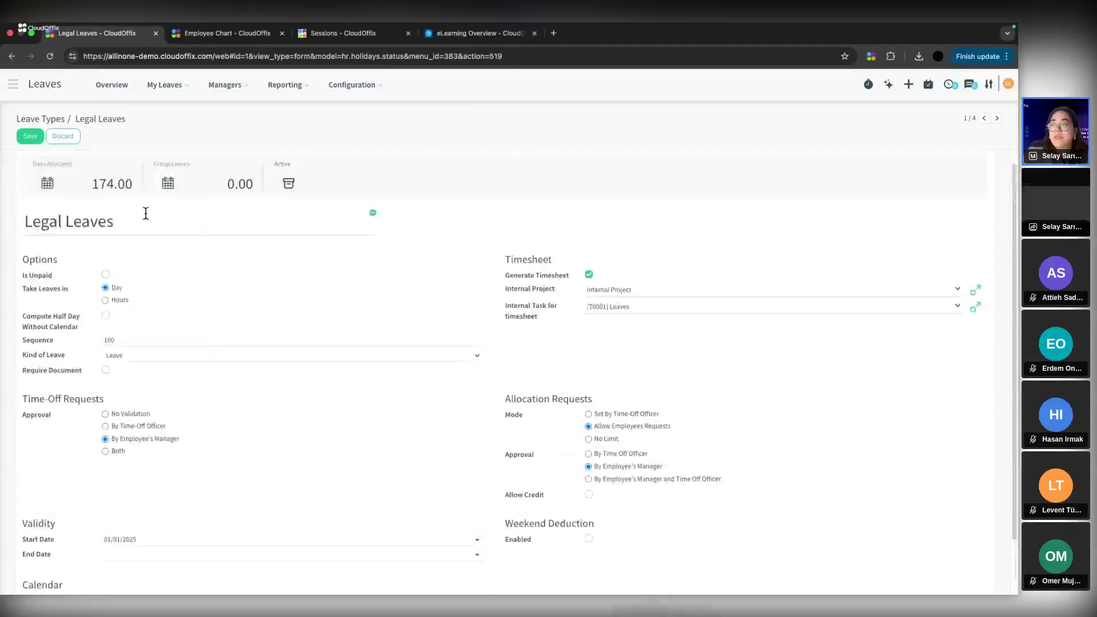
{"action": "left_click", "coordinate": [106, 372]}
{"action": "left_click", "coordinate": [107, 371]}
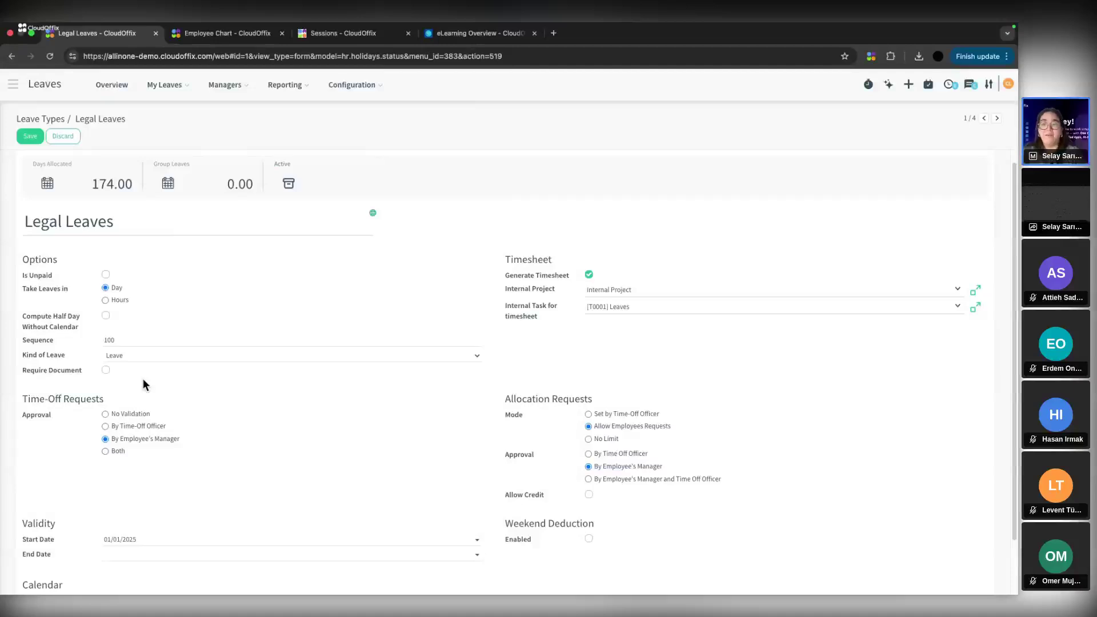
Examine the time-off approval options, the calendar meeting types and the report colors available for Legal Leaves.
{"action": "scroll", "coordinate": [145, 383], "scroll_direction": "down", "scroll_amount": 2}
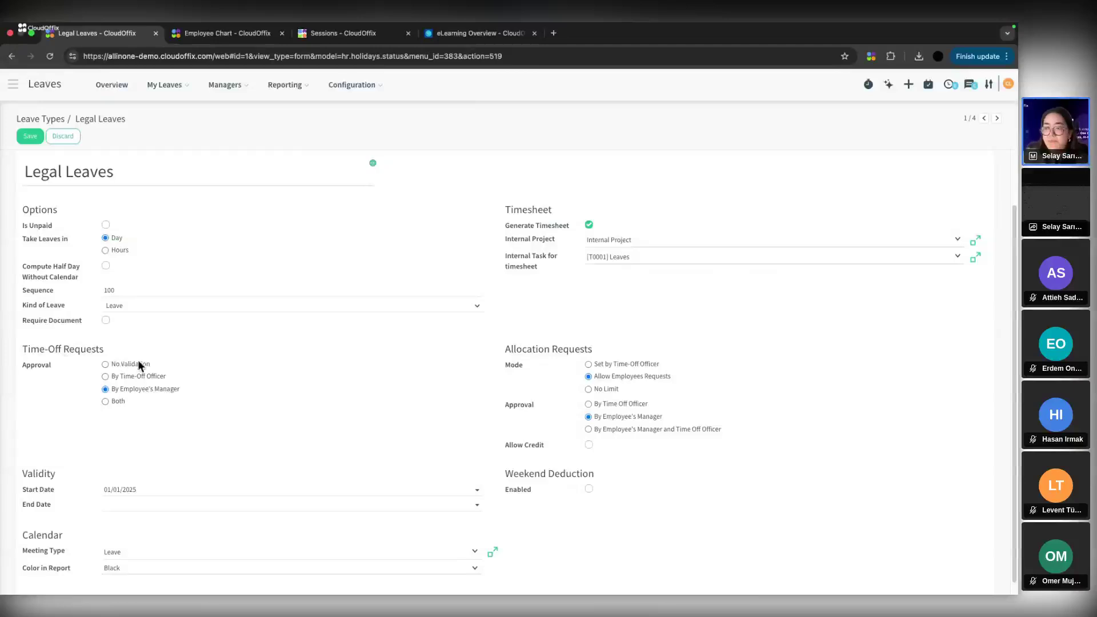
{"action": "scroll", "coordinate": [186, 373], "scroll_direction": "down", "scroll_amount": 1}
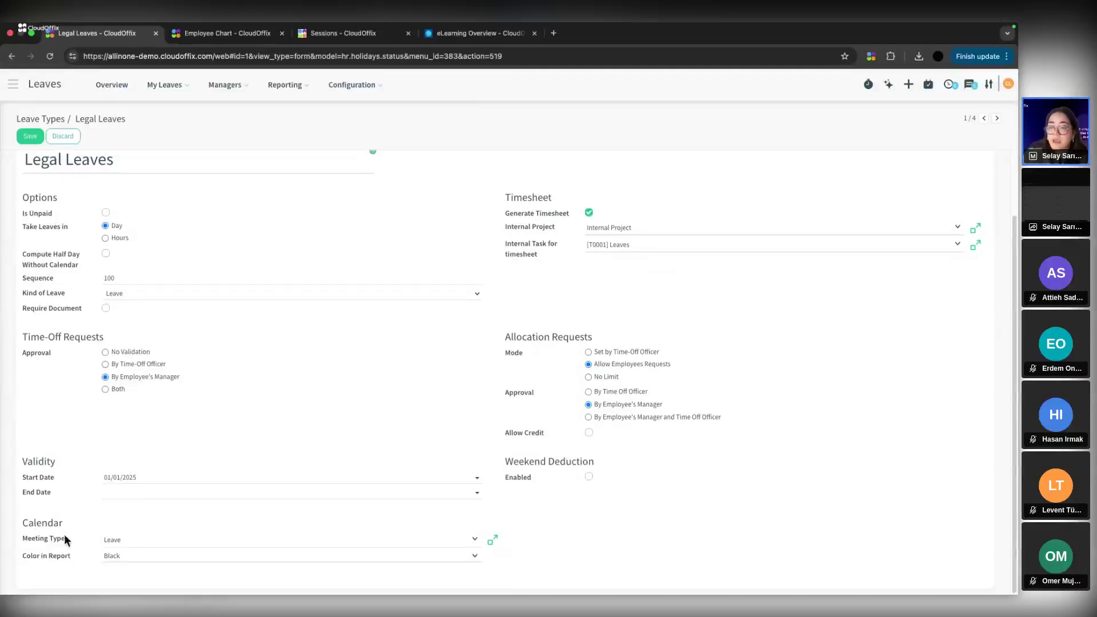
{"action": "left_click", "coordinate": [132, 543]}
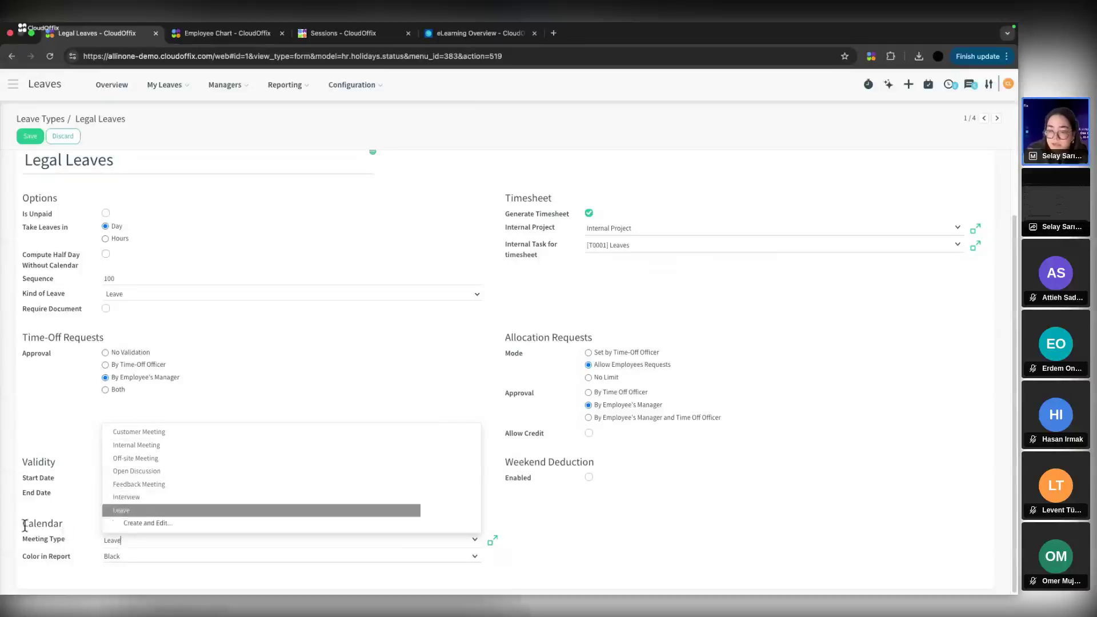
{"action": "left_click", "coordinate": [27, 524]}
{"action": "left_click", "coordinate": [141, 559]}
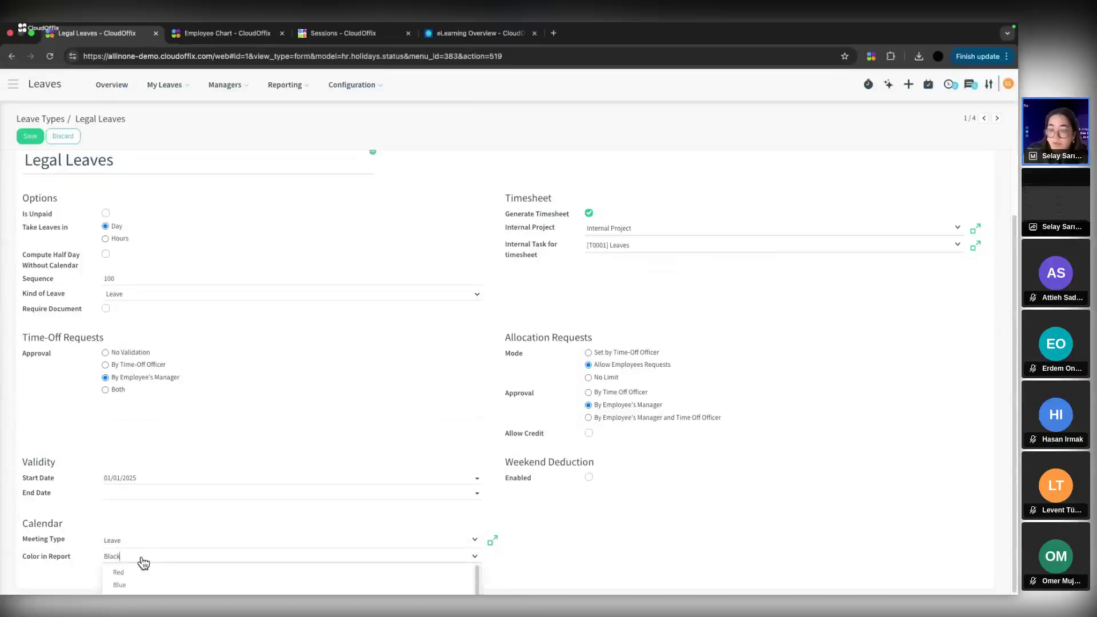
{"action": "left_click", "coordinate": [74, 522]}
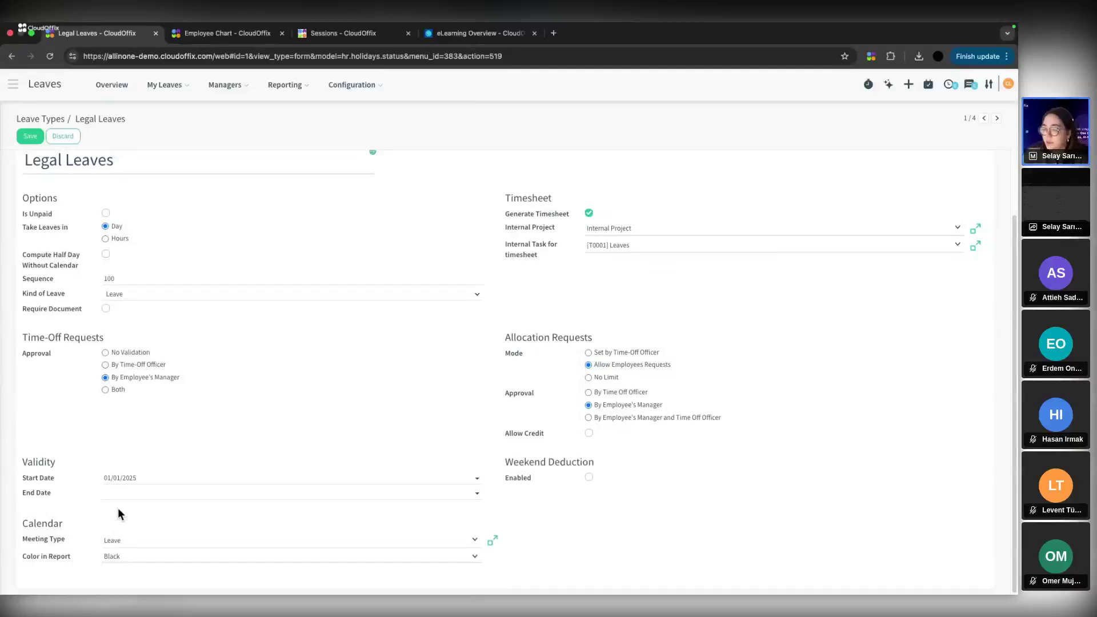
Open the internal task for the Legal Leaves timesheet, review its timesheet entries, and close it without saving.
{"action": "scroll", "coordinate": [621, 334], "scroll_direction": "up", "scroll_amount": 2}
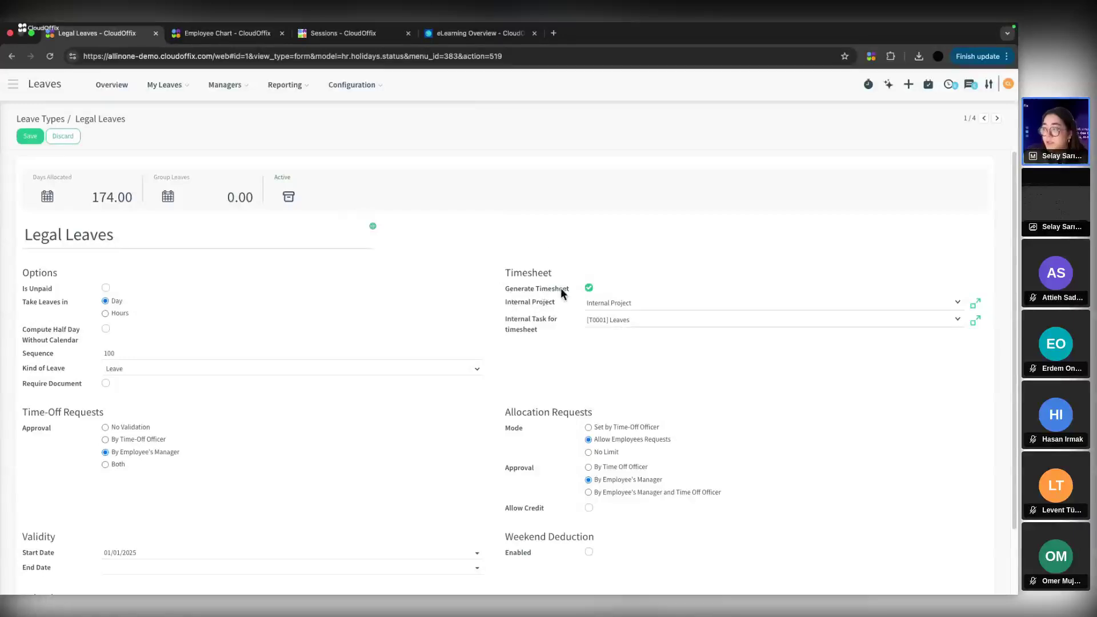
{"action": "mouse_move", "coordinate": [539, 292]}
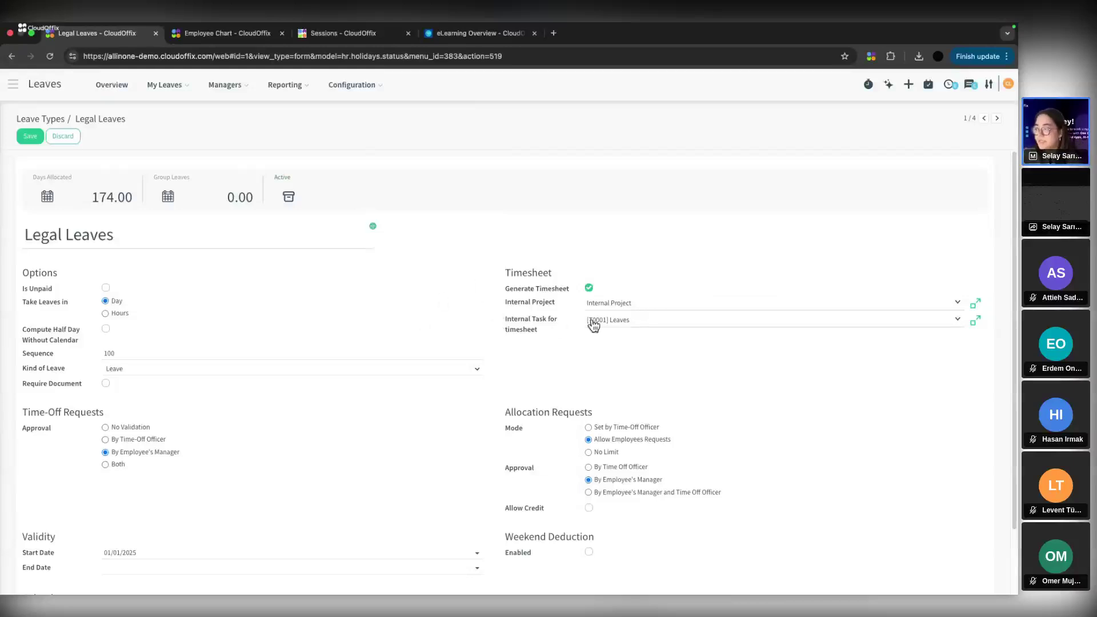
{"action": "left_click", "coordinate": [976, 323]}
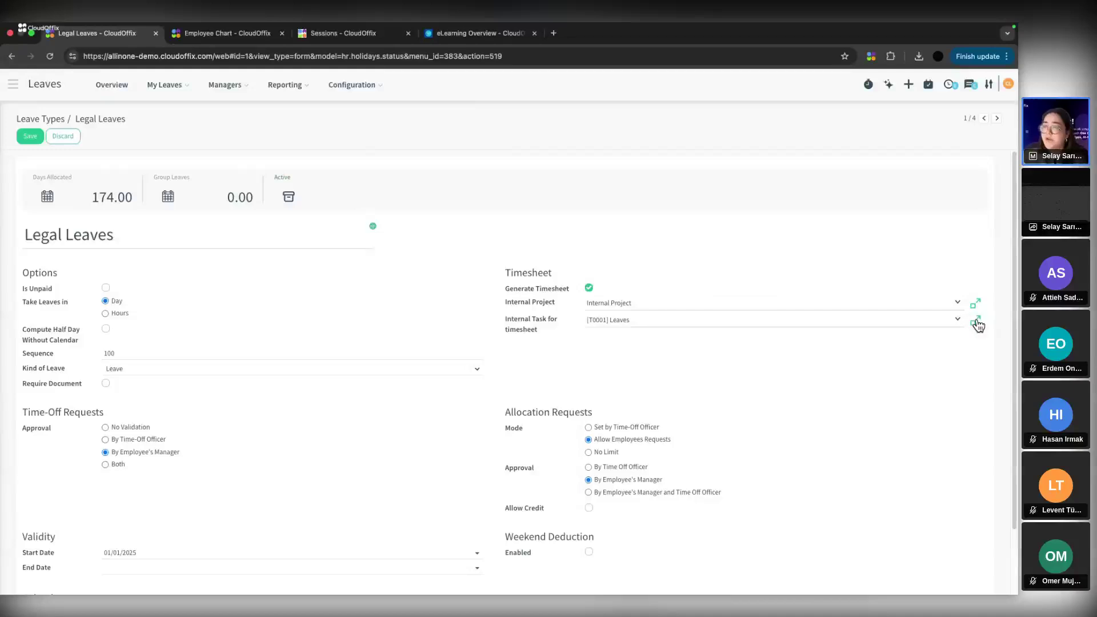
{"action": "left_click", "coordinate": [975, 320]}
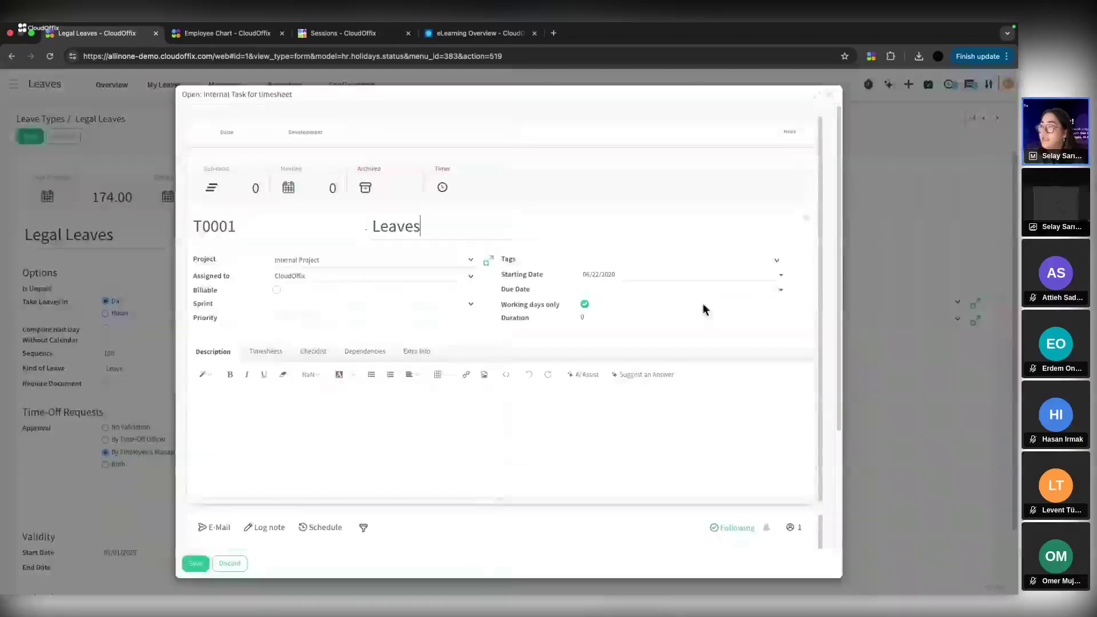
{"action": "left_click", "coordinate": [262, 351]}
{"action": "scroll", "coordinate": [347, 359], "scroll_direction": "down", "scroll_amount": 5}
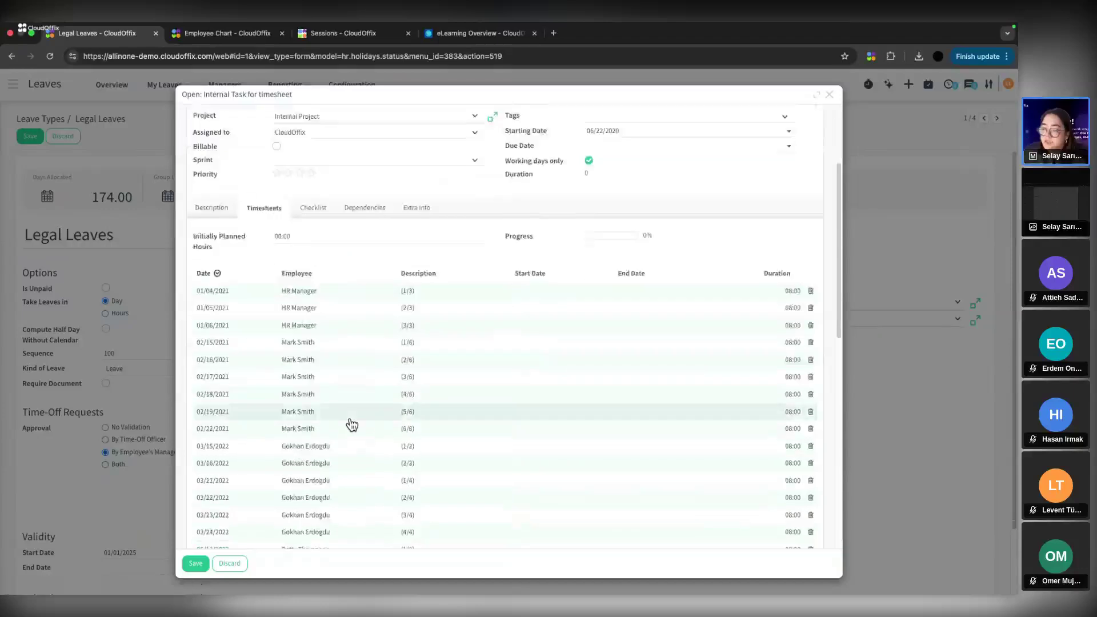
{"action": "scroll", "coordinate": [346, 360], "scroll_direction": "down", "scroll_amount": 5}
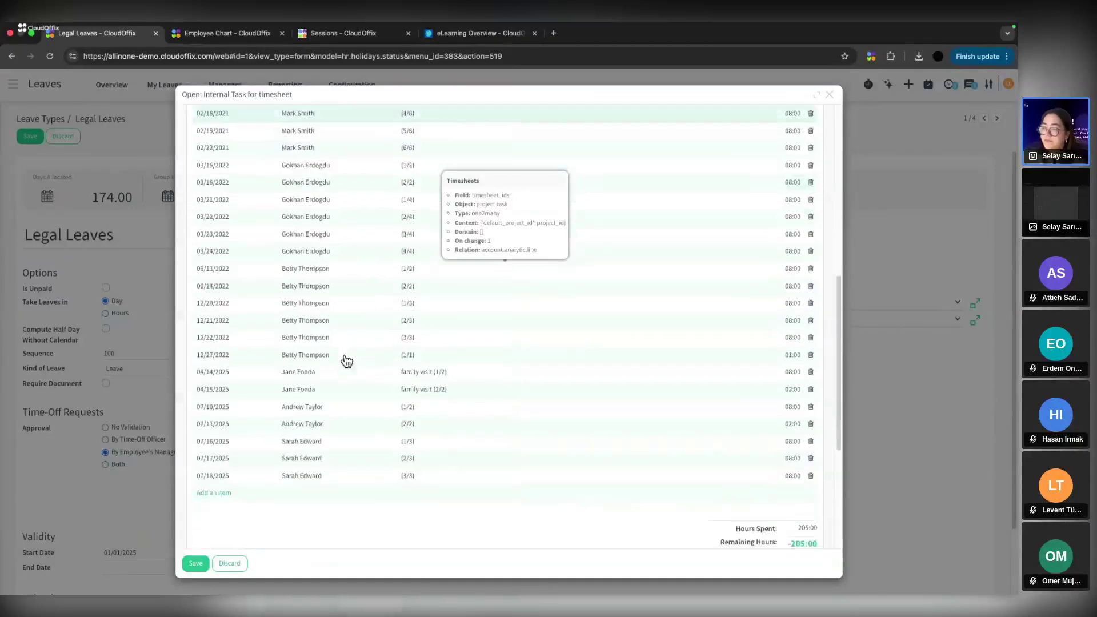
{"action": "scroll", "coordinate": [346, 360], "scroll_direction": "up", "scroll_amount": 10}
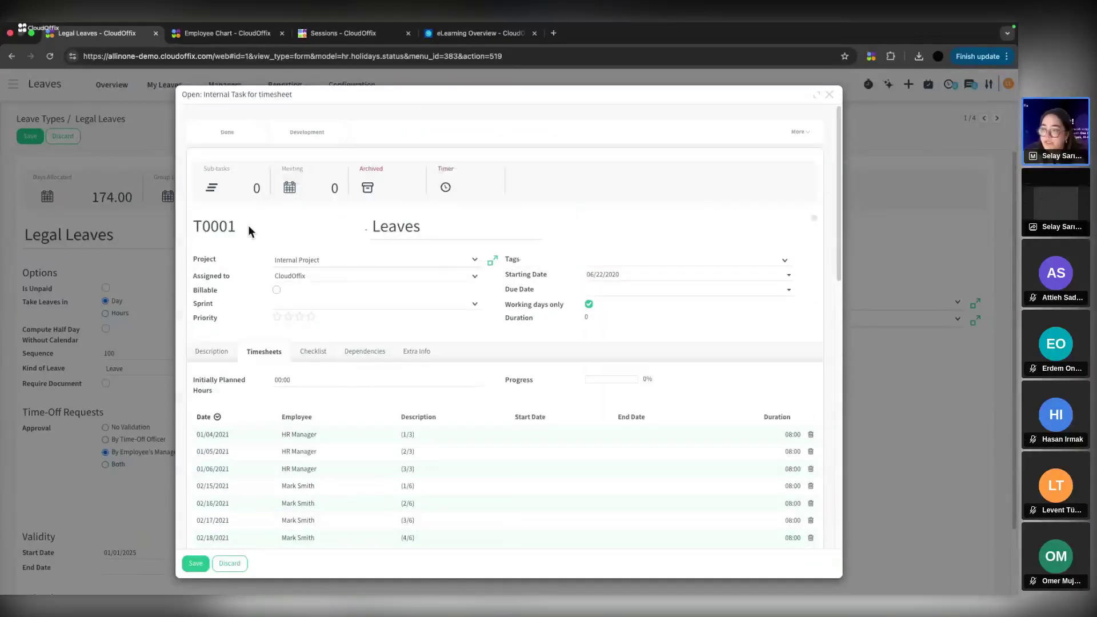
{"action": "scroll", "coordinate": [489, 387], "scroll_direction": "down", "scroll_amount": 5}
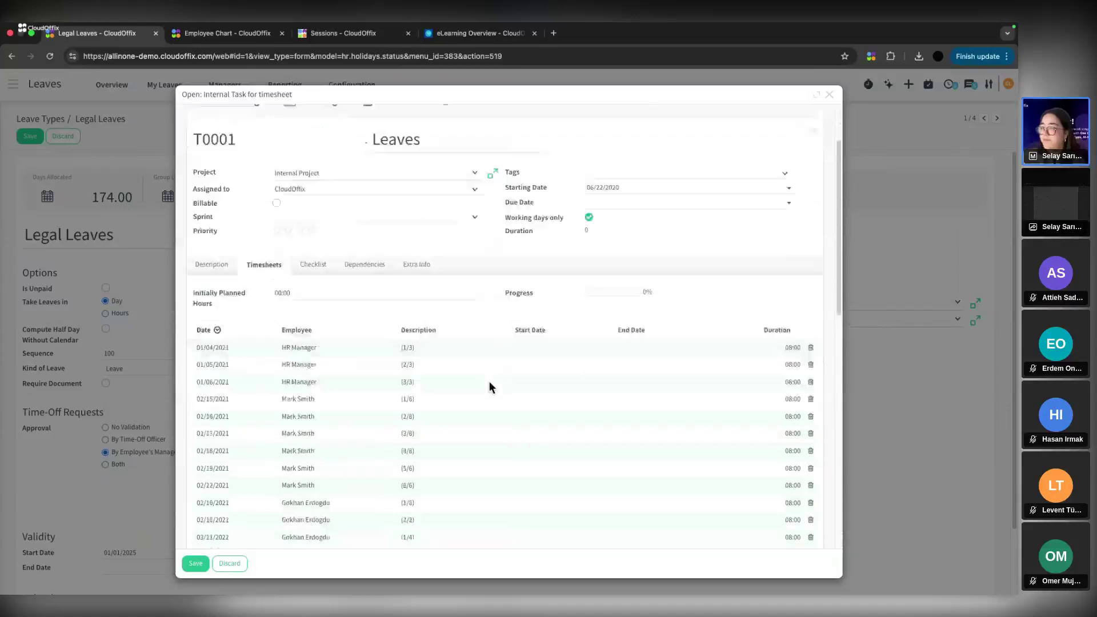
{"action": "left_click", "coordinate": [231, 564]}
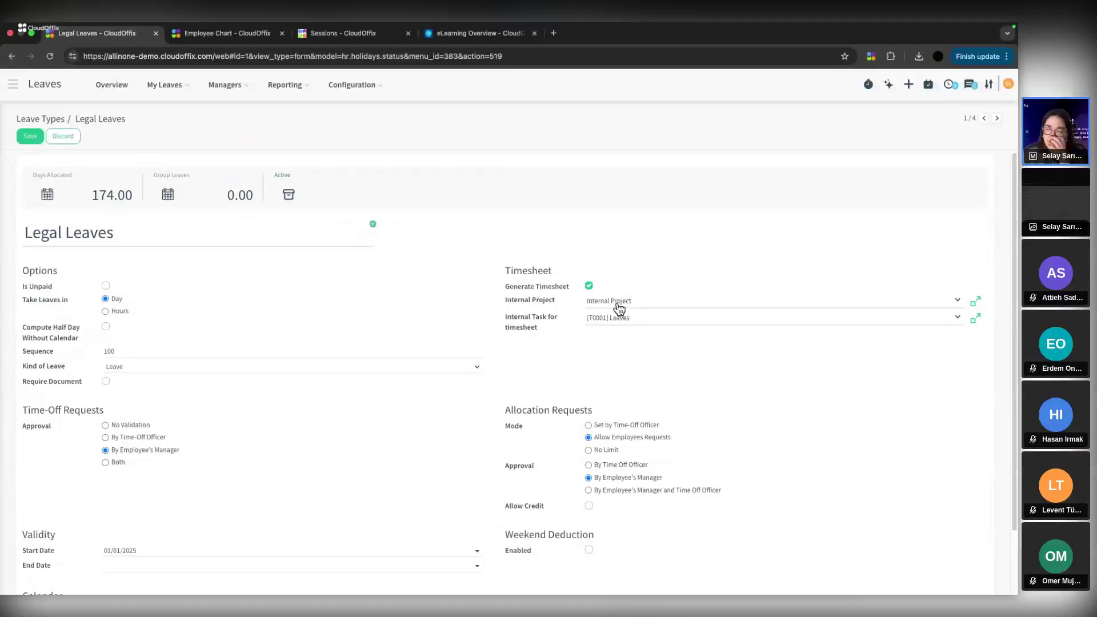
Try approving allocation requests by manager and officer, switch the approval to By Time Off Officer, and allow credit.
{"action": "scroll", "coordinate": [608, 388], "scroll_direction": "down", "scroll_amount": 1}
{"action": "scroll", "coordinate": [607, 400], "scroll_direction": "down", "scroll_amount": 2}
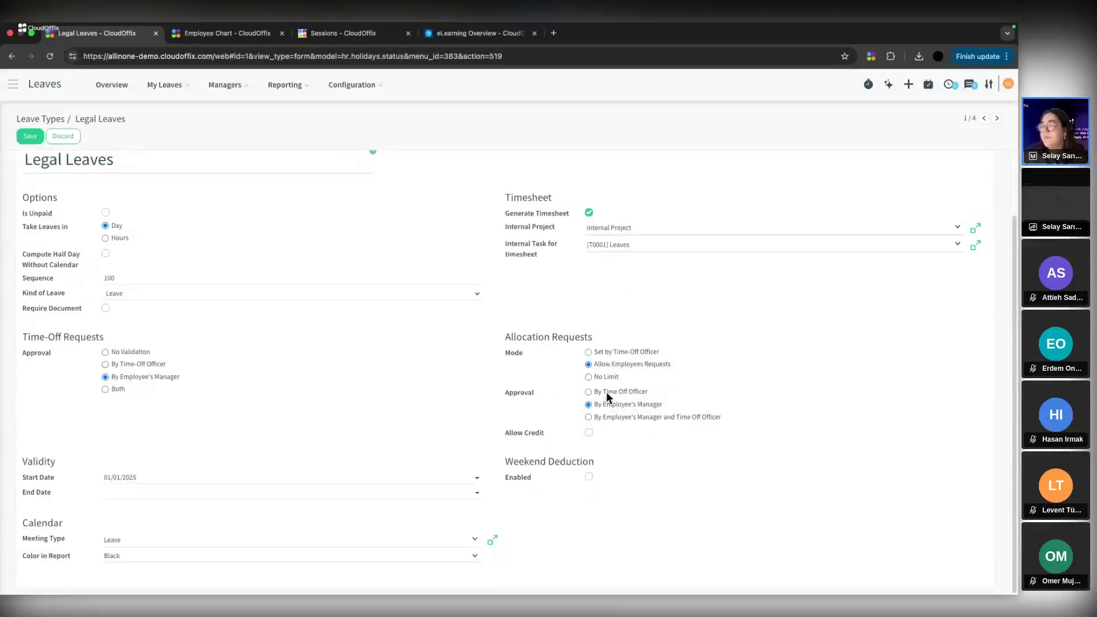
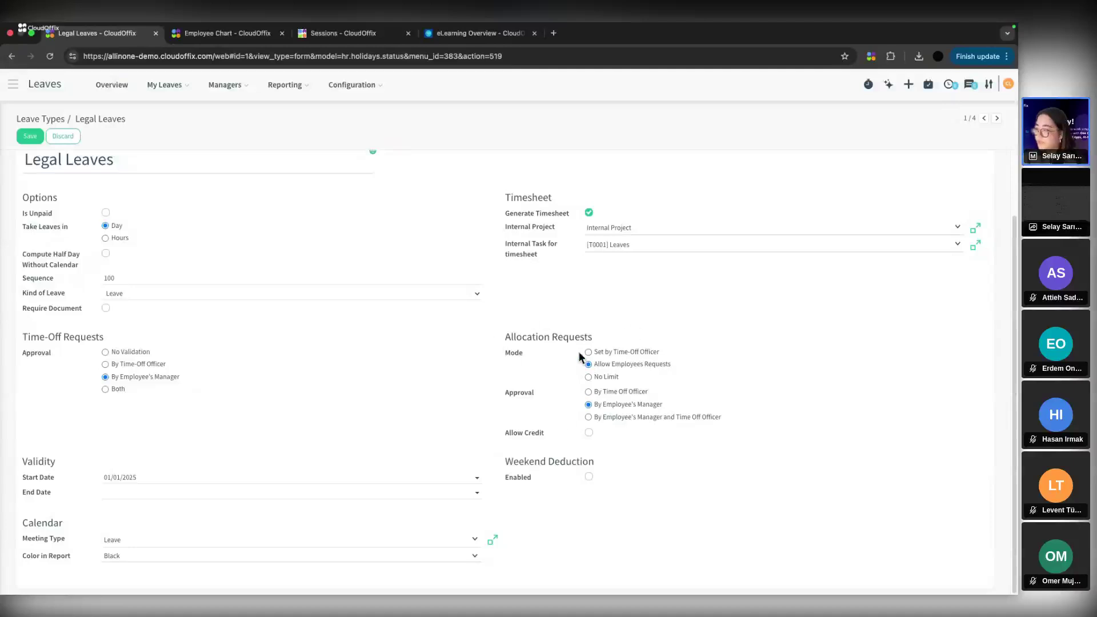
{"action": "left_click", "coordinate": [634, 417]}
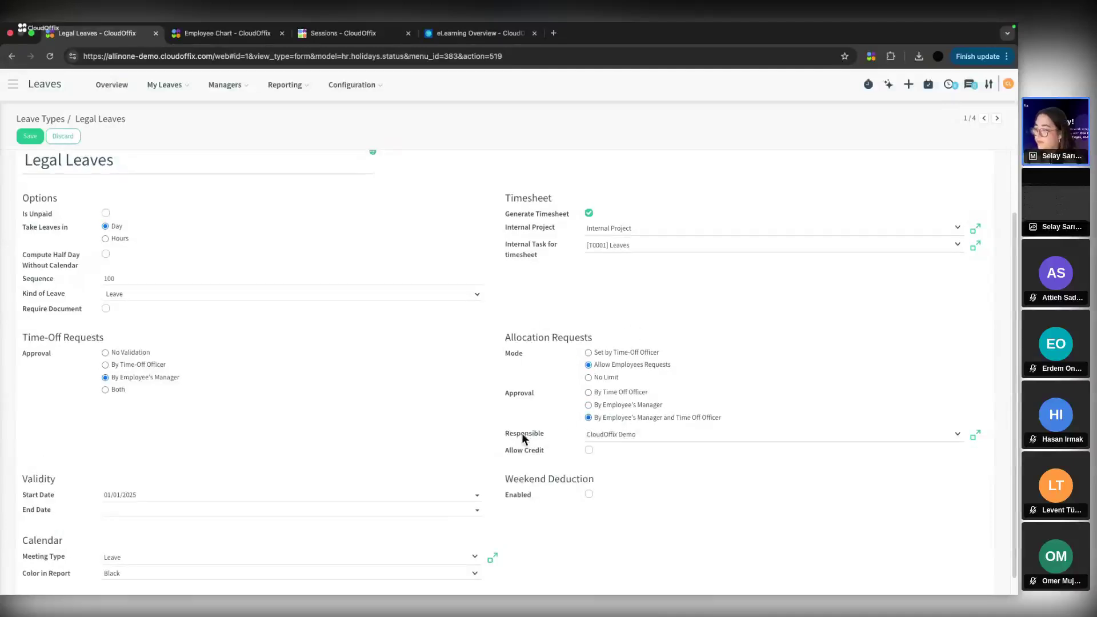
{"action": "left_click", "coordinate": [610, 391]}
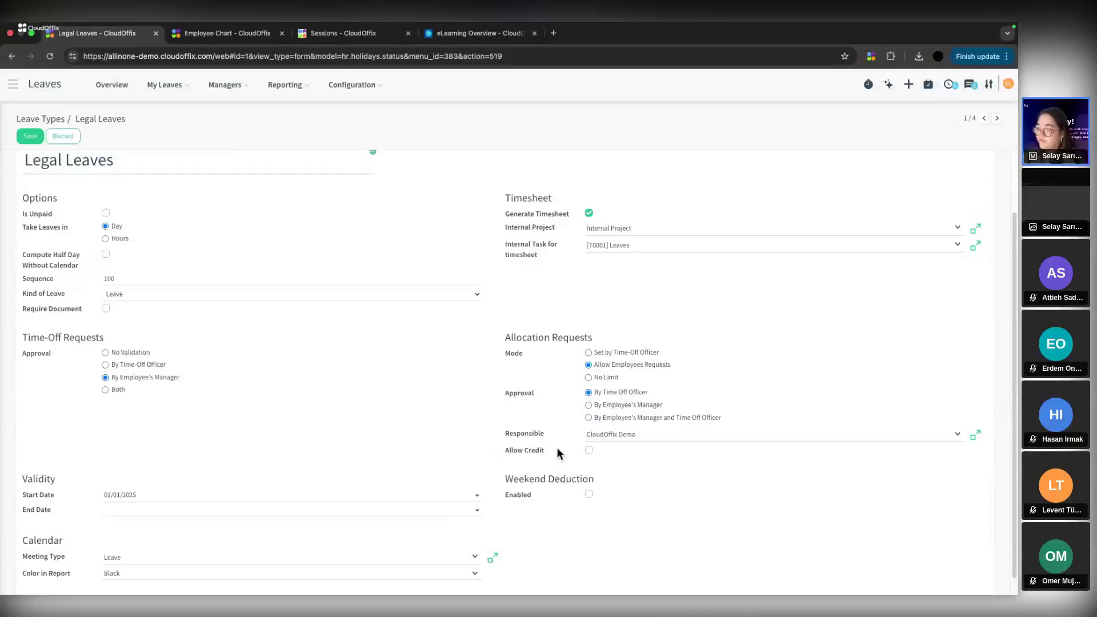
{"action": "left_click", "coordinate": [587, 451]}
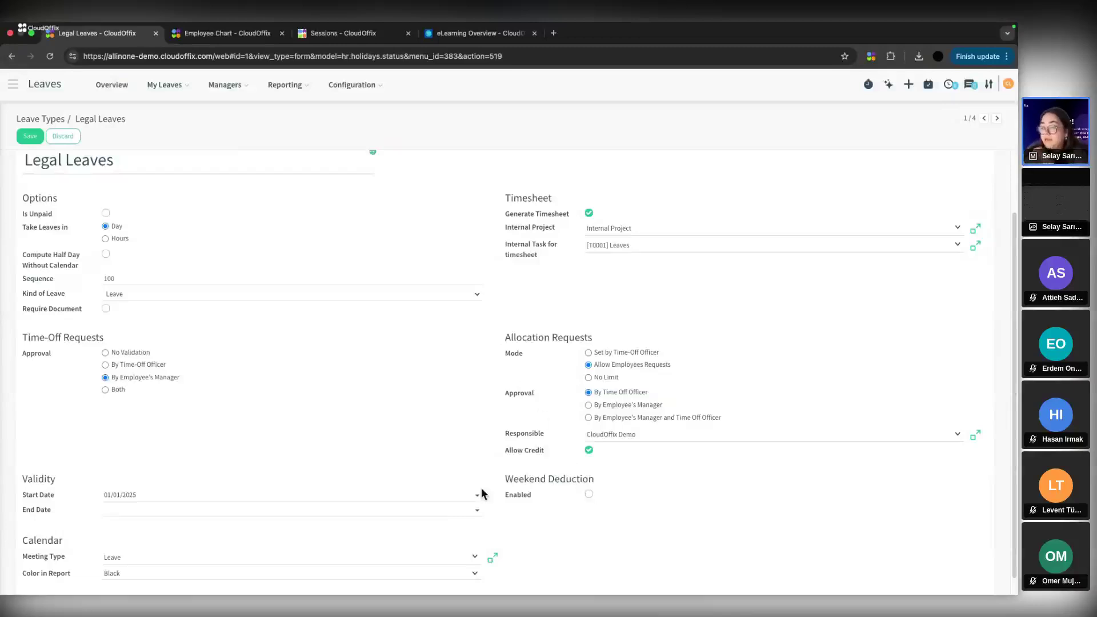
Try a Saturday / Sunday weekend deduction, disable it again, and discard the edits to Legal Leaves.
{"action": "left_click", "coordinate": [588, 495]}
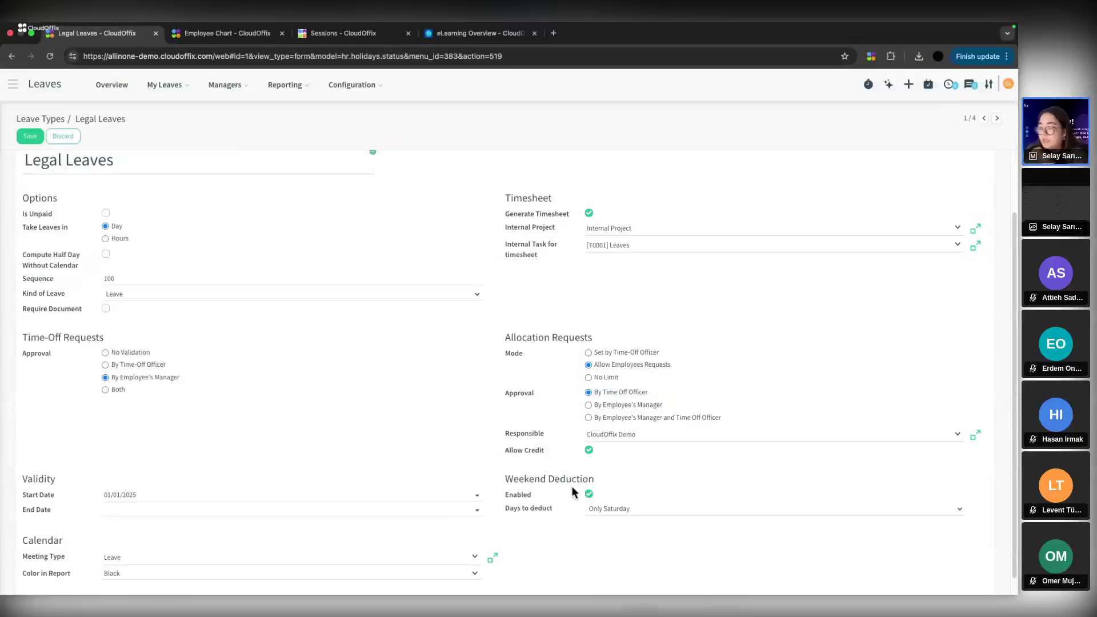
{"action": "scroll", "coordinate": [571, 486], "scroll_direction": "down", "scroll_amount": 1}
{"action": "left_click", "coordinate": [618, 491]}
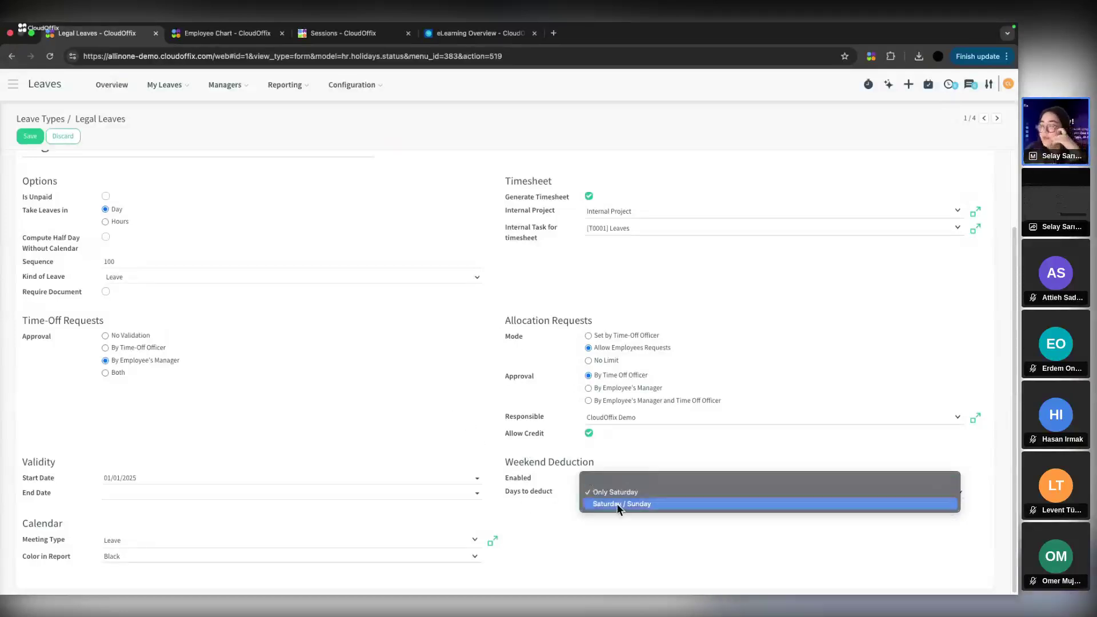
{"action": "left_click", "coordinate": [588, 490]}
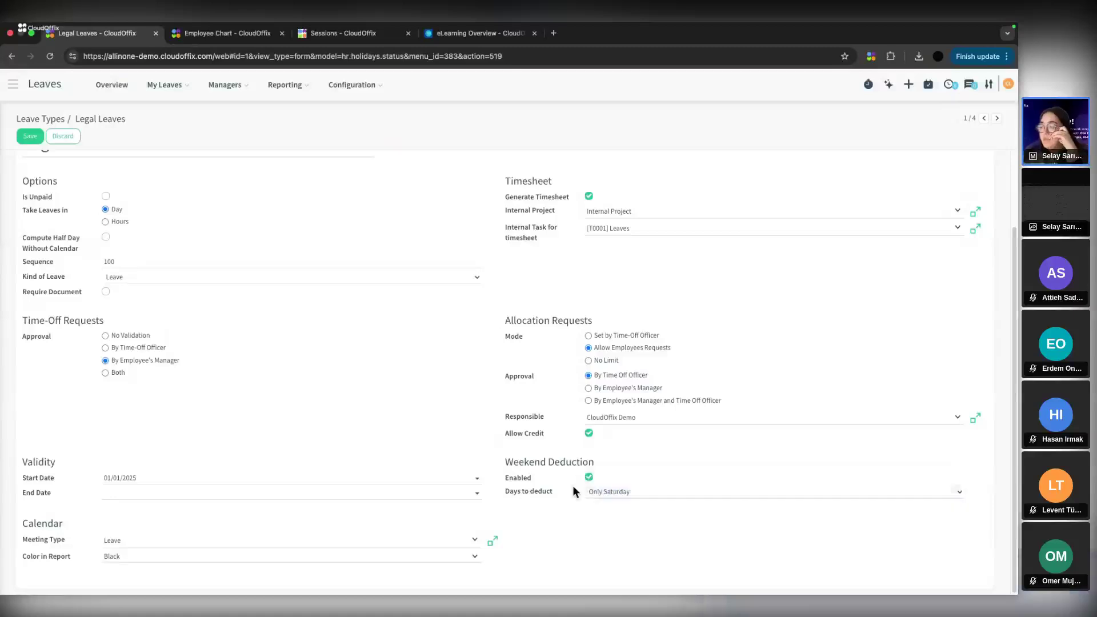
{"action": "left_click", "coordinate": [612, 495]}
{"action": "left_click", "coordinate": [599, 502]}
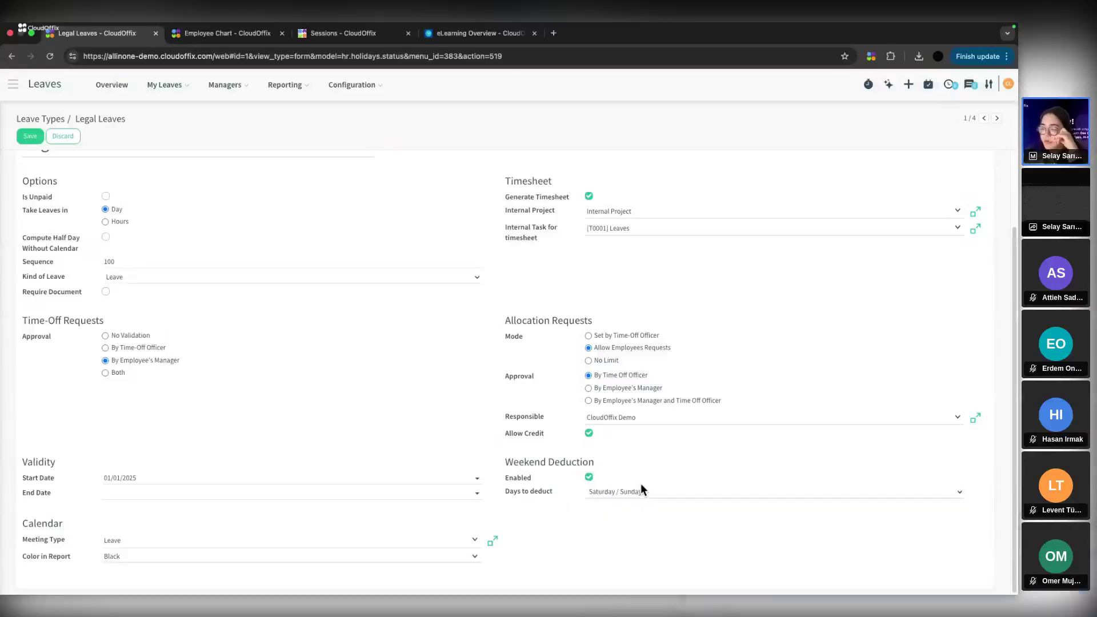
{"action": "left_click", "coordinate": [588, 477]}
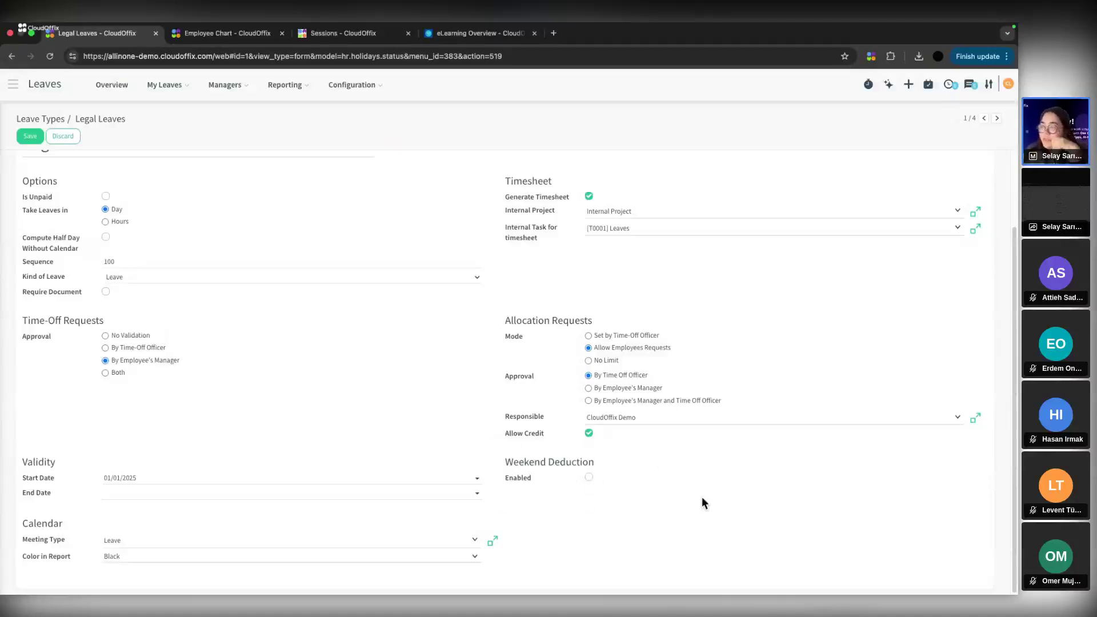
{"action": "scroll", "coordinate": [701, 498], "scroll_direction": "up", "scroll_amount": 2}
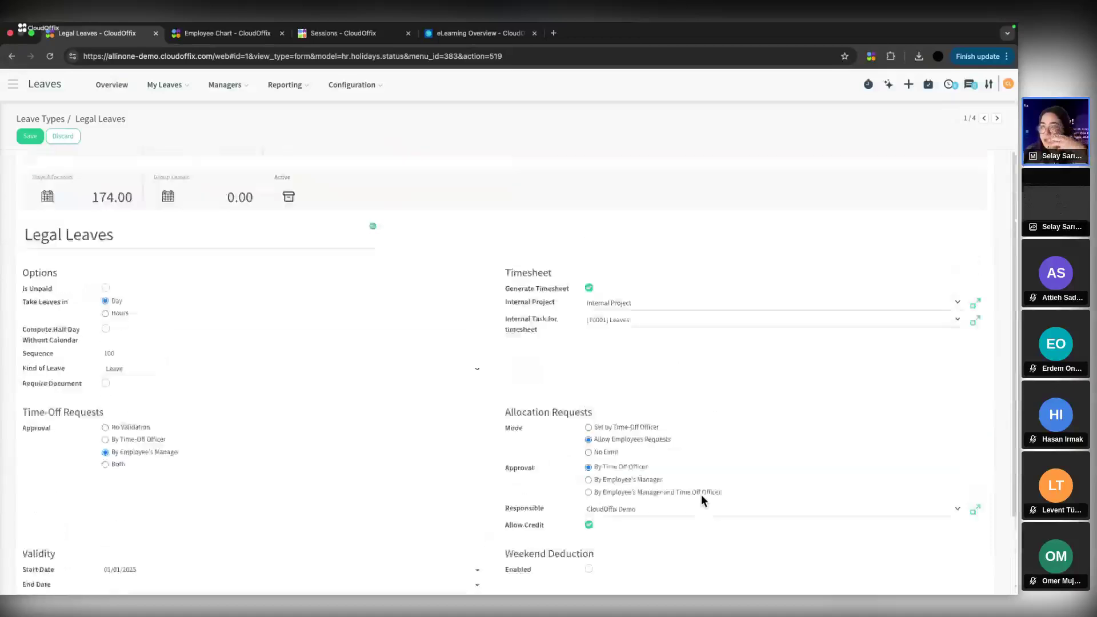
{"action": "left_click", "coordinate": [73, 140]}
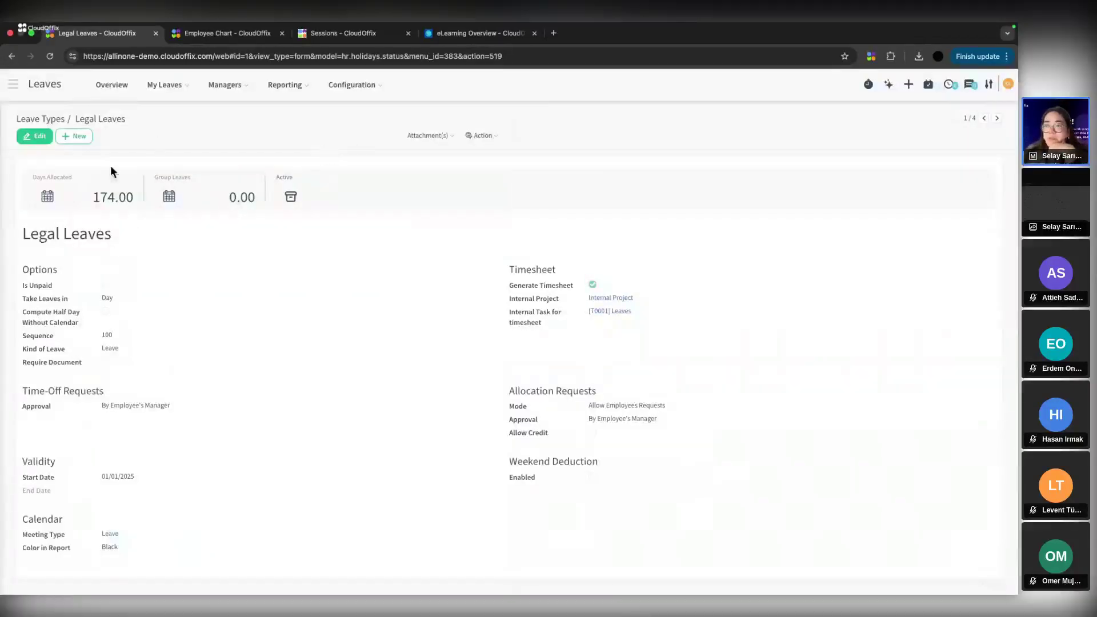
Review the days allocated for Legal Leaves and open its group leaves.
{"action": "left_click", "coordinate": [80, 190]}
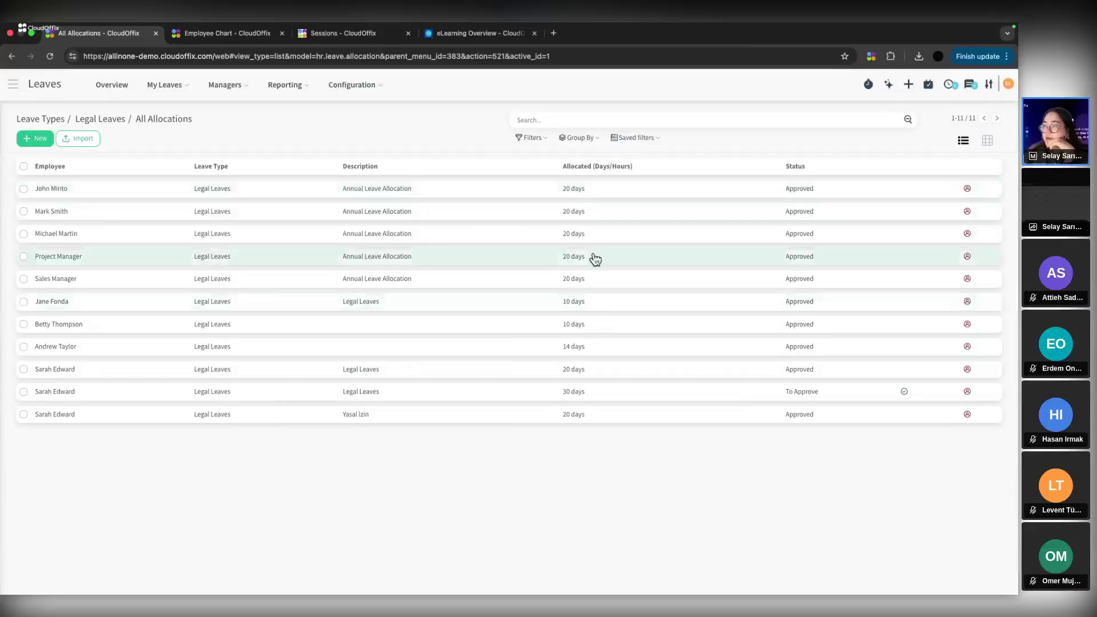
{"action": "left_click", "coordinate": [113, 119]}
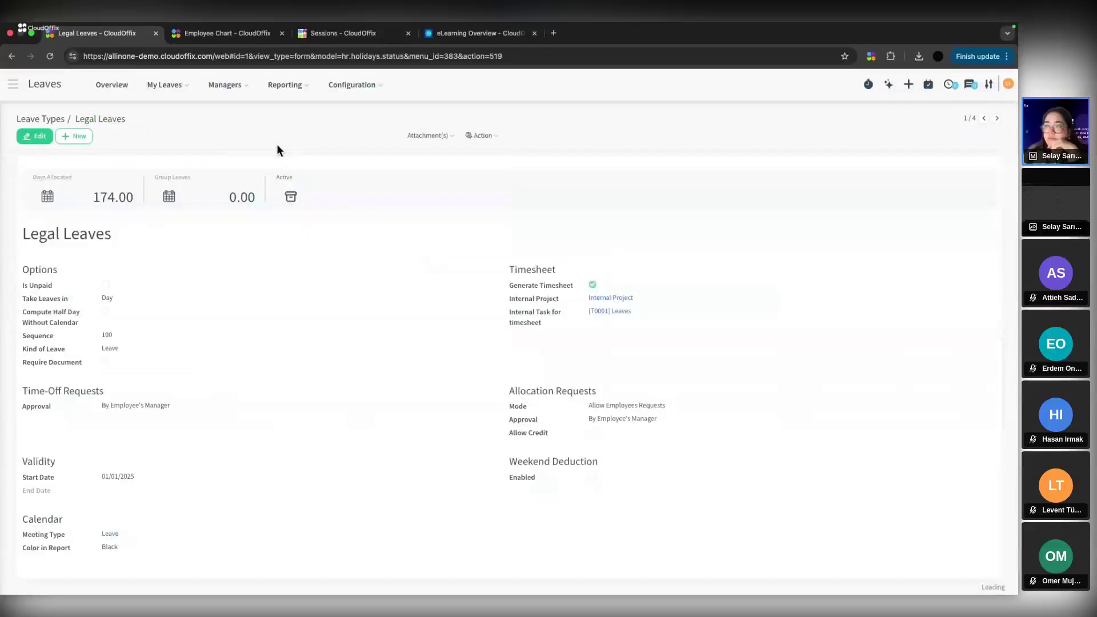
{"action": "left_click", "coordinate": [199, 193]}
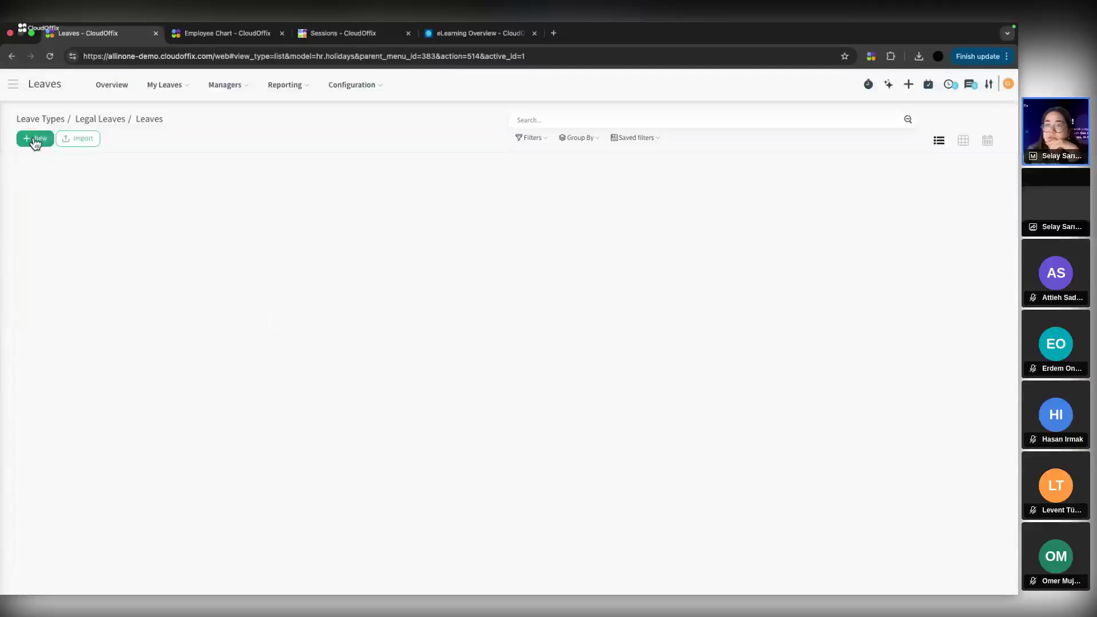
Try a new group leave in By Department mode, check the choices for excluded employees, and discard the draft.
{"action": "left_click", "coordinate": [34, 140]}
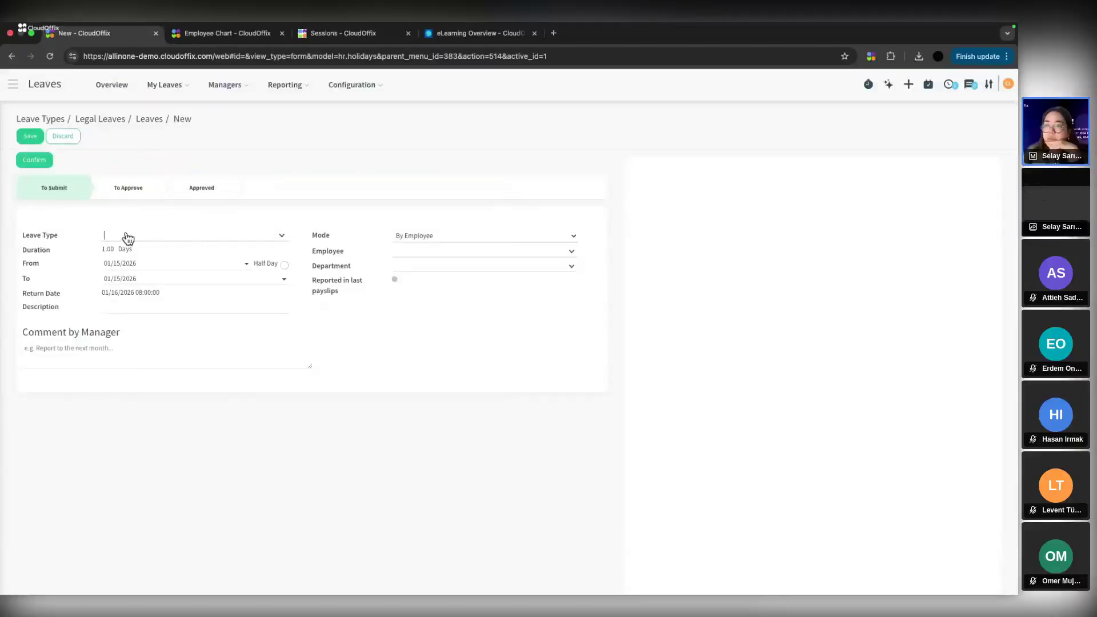
{"action": "left_click", "coordinate": [128, 236]}
{"action": "left_click", "coordinate": [386, 334]}
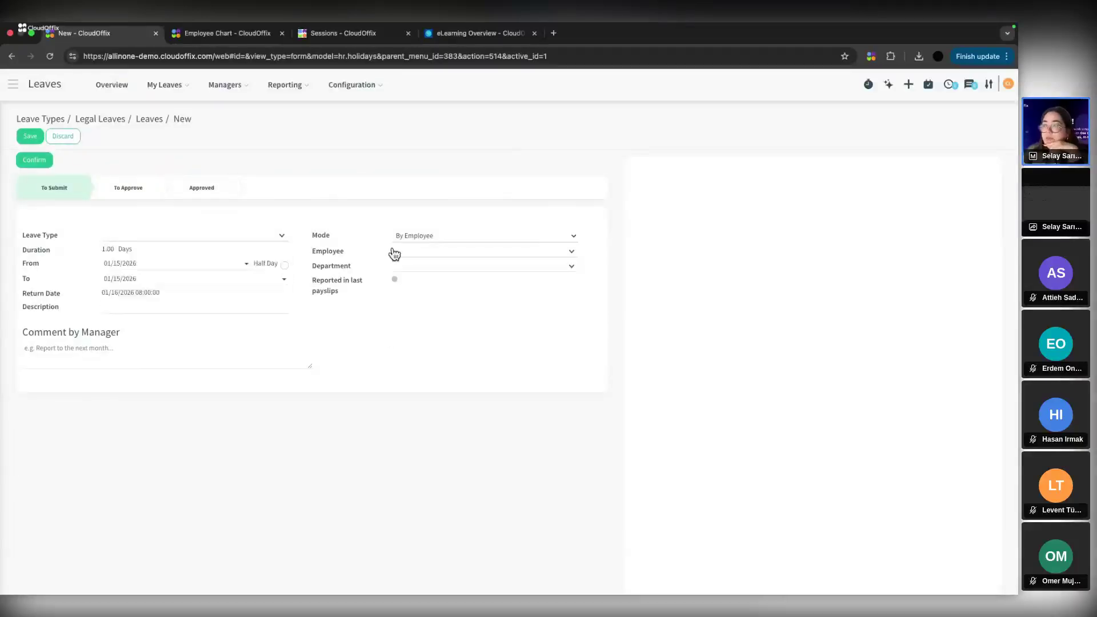
{"action": "left_click", "coordinate": [401, 236]}
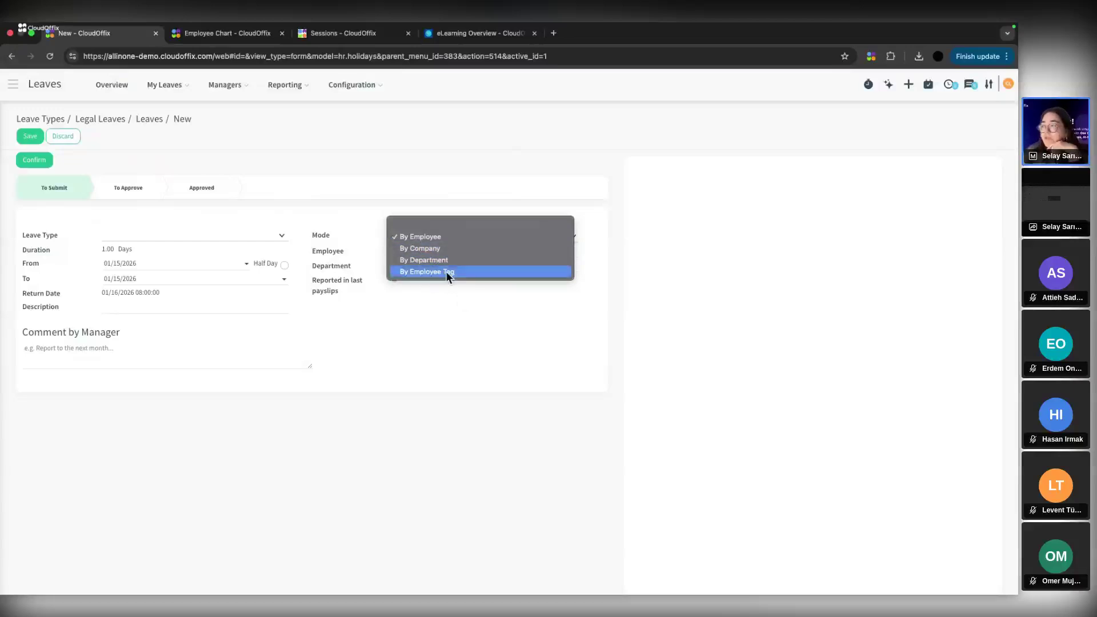
{"action": "left_click", "coordinate": [418, 260]}
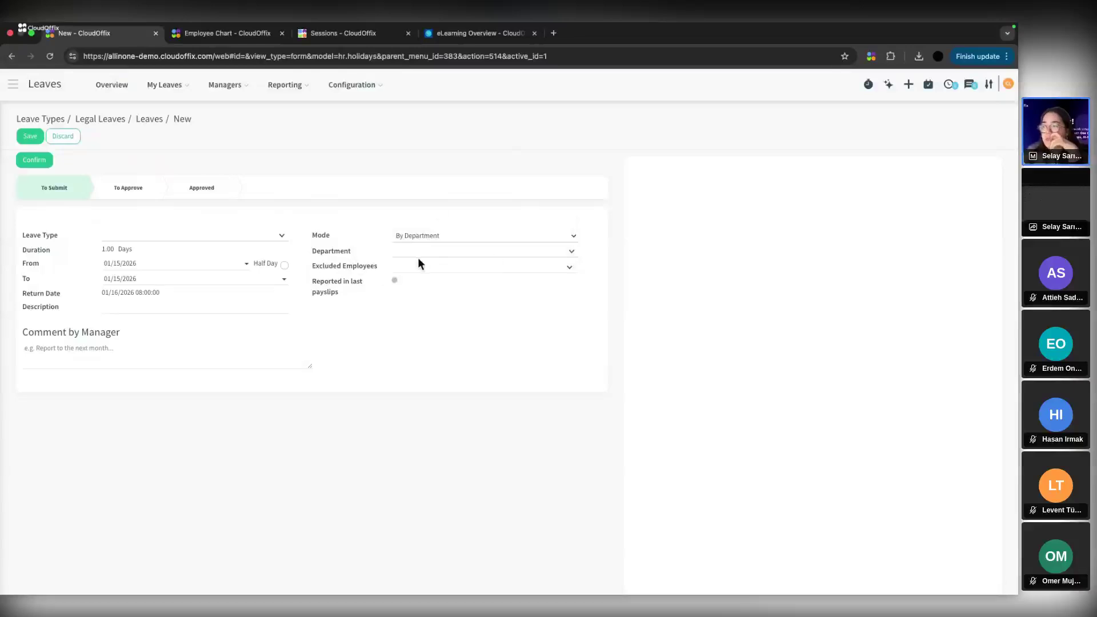
{"action": "mouse_move", "coordinate": [368, 266]}
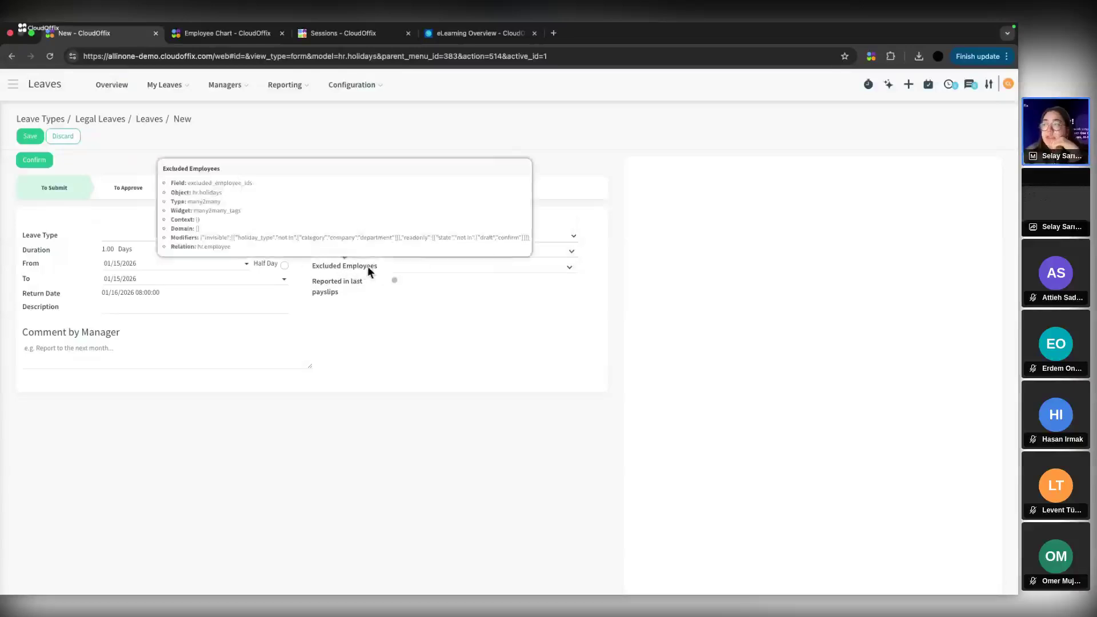
{"action": "left_click", "coordinate": [422, 268]}
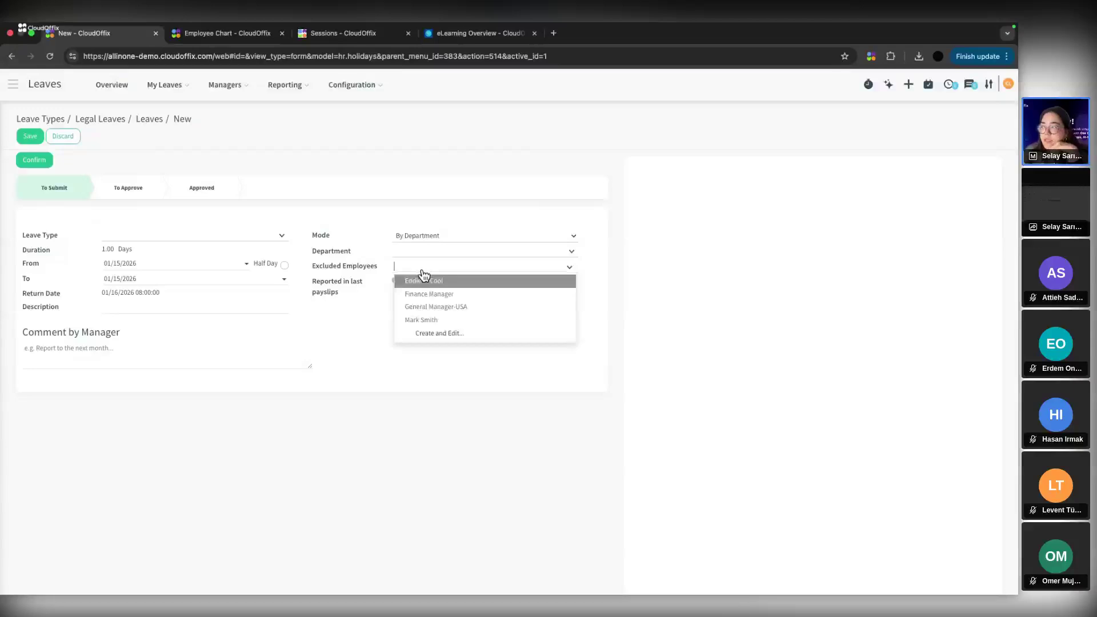
{"action": "left_click", "coordinate": [353, 302]}
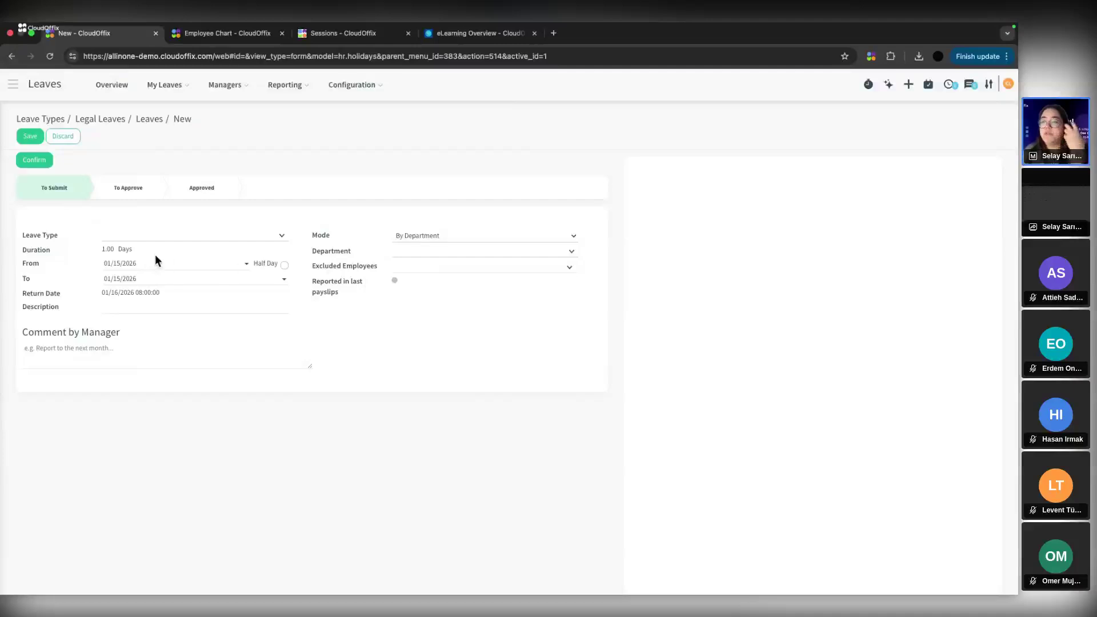
{"action": "left_click", "coordinate": [73, 141]}
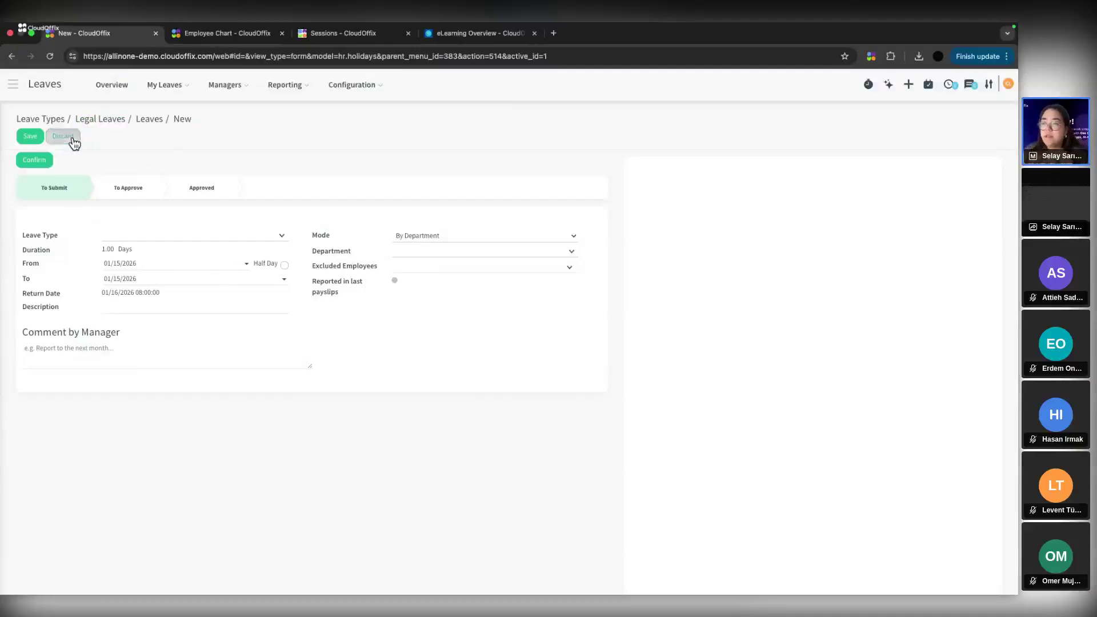
{"action": "left_click", "coordinate": [352, 140]}
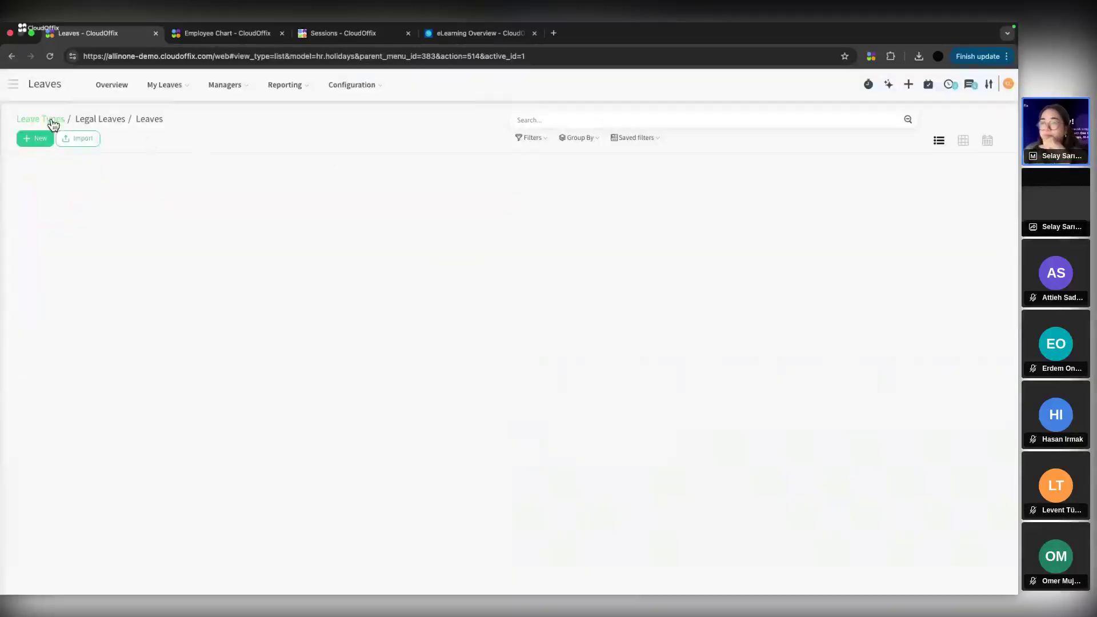
Open the Leaves Analysis report, examine it as a graph and a pivot table, and look over the available measures.
{"action": "left_click", "coordinate": [285, 85]}
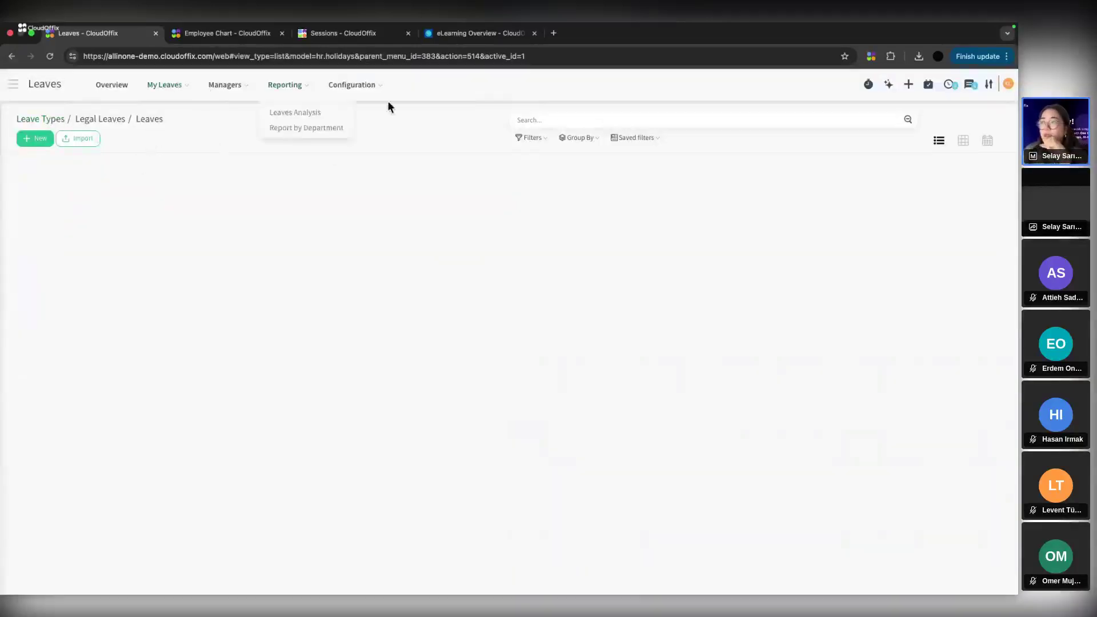
{"action": "left_click", "coordinate": [299, 113]}
{"action": "left_click", "coordinate": [287, 87]}
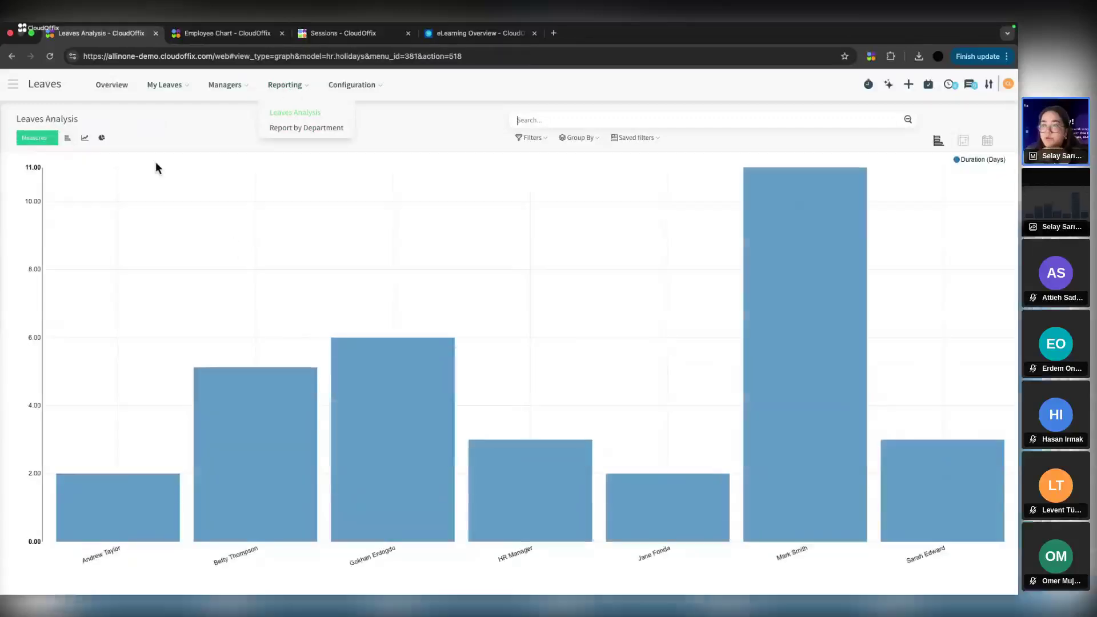
{"action": "left_click", "coordinate": [985, 146]}
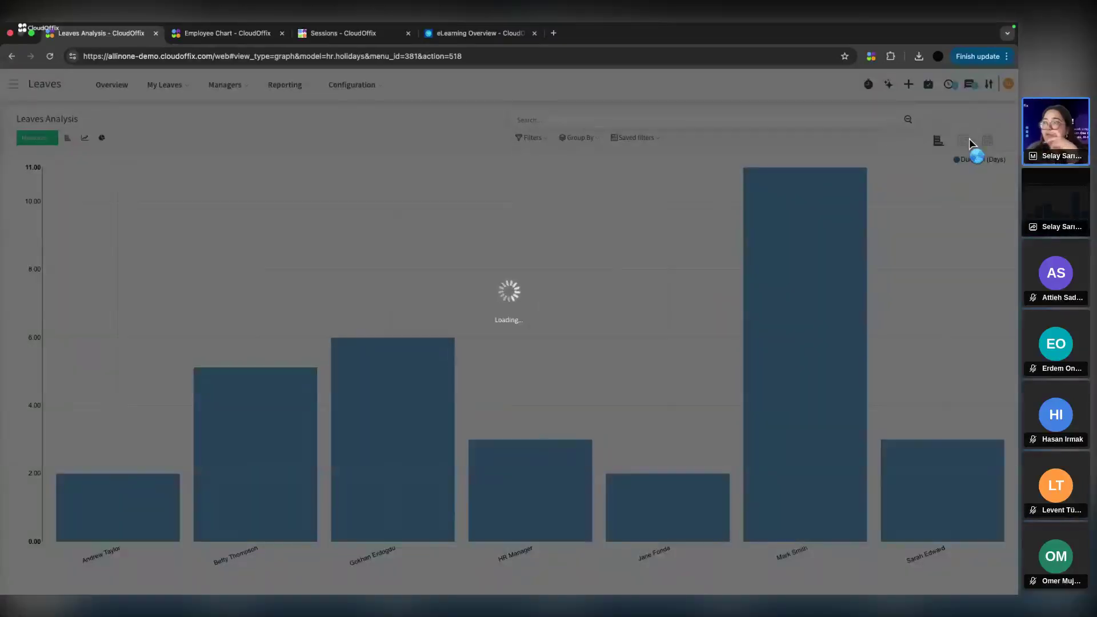
{"action": "left_click", "coordinate": [962, 141]}
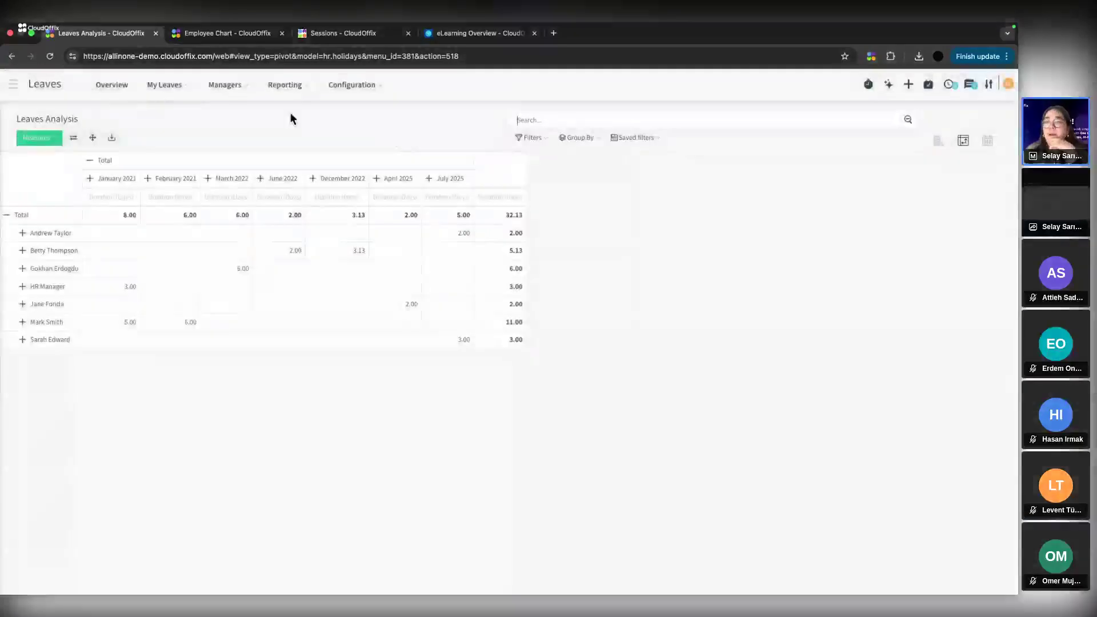
{"action": "left_click", "coordinate": [38, 137]}
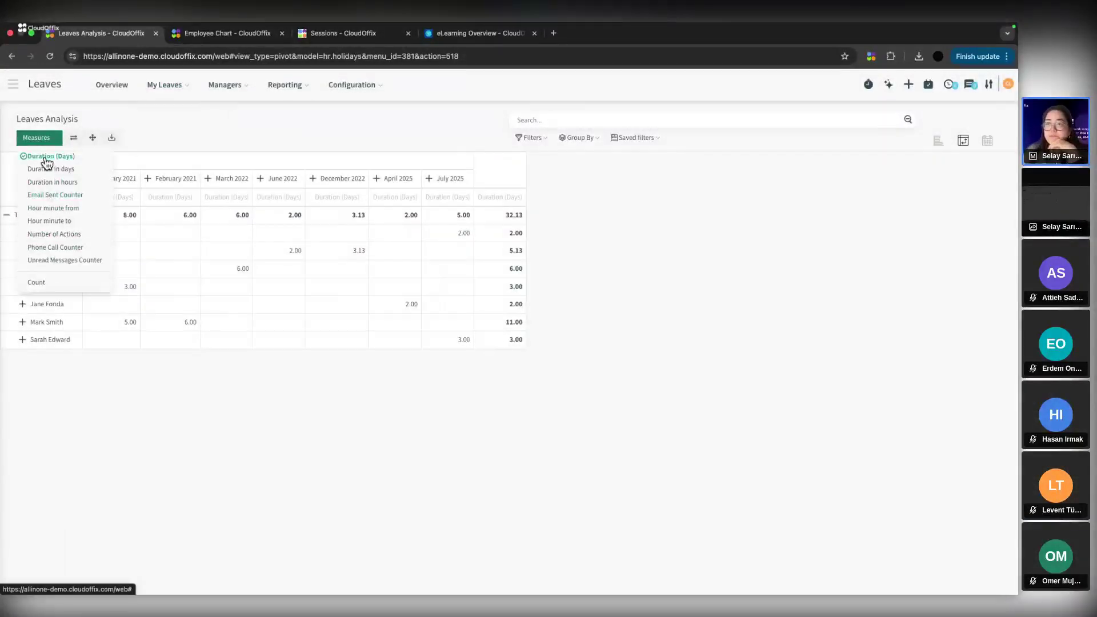
{"action": "left_click", "coordinate": [292, 129]}
Start a Leaves by Department report and add the HR department that has a manager and the IT department.
{"action": "left_click", "coordinate": [284, 85]}
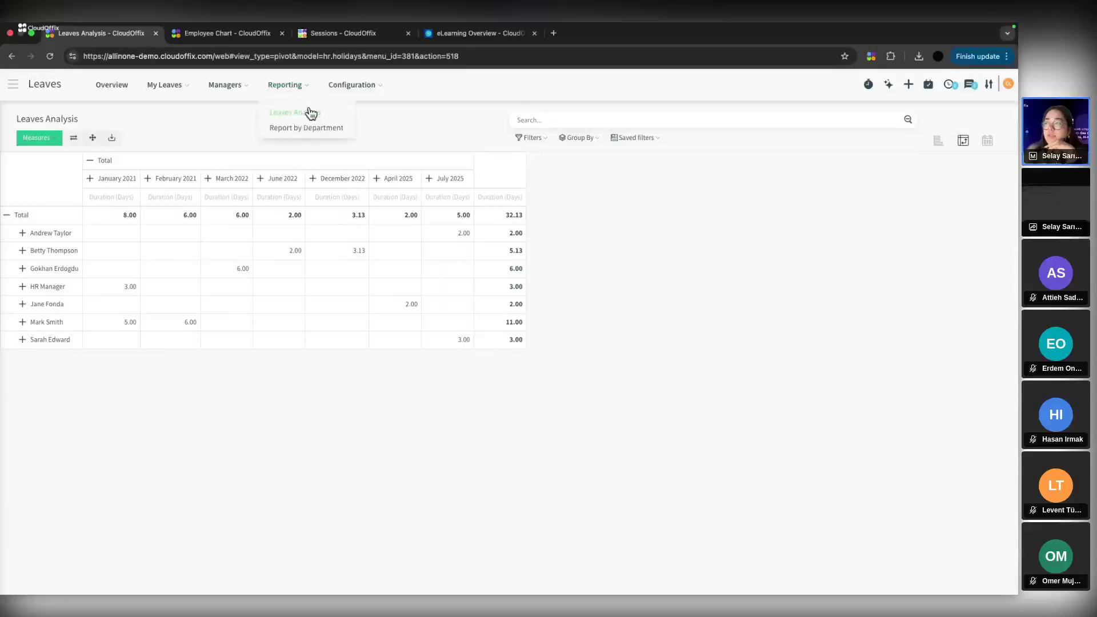
{"action": "left_click", "coordinate": [296, 129]}
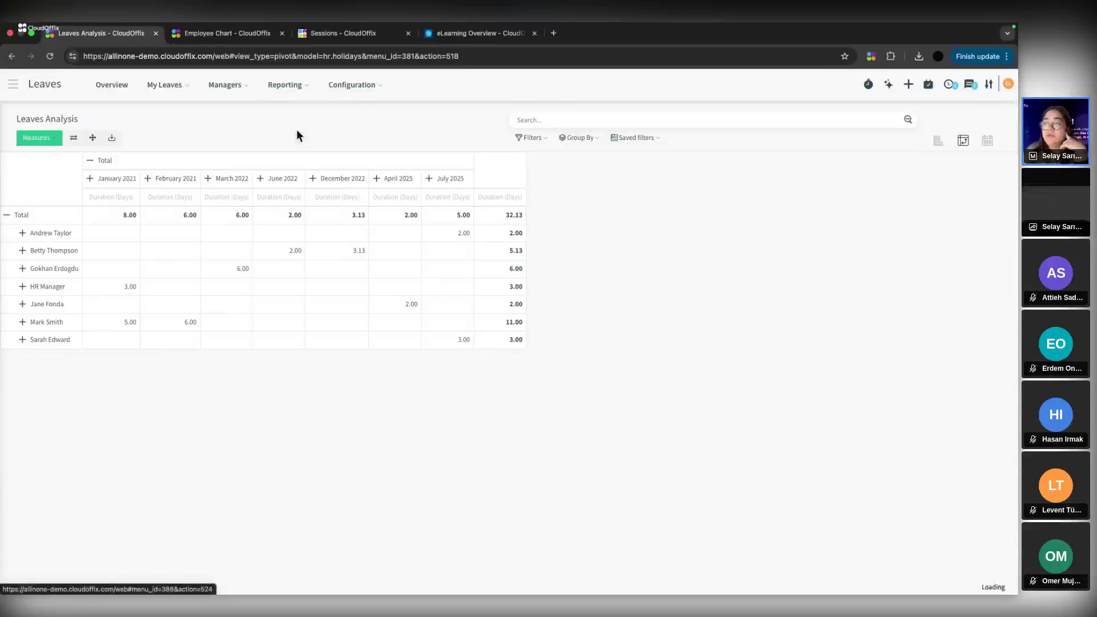
{"action": "left_click", "coordinate": [220, 127]}
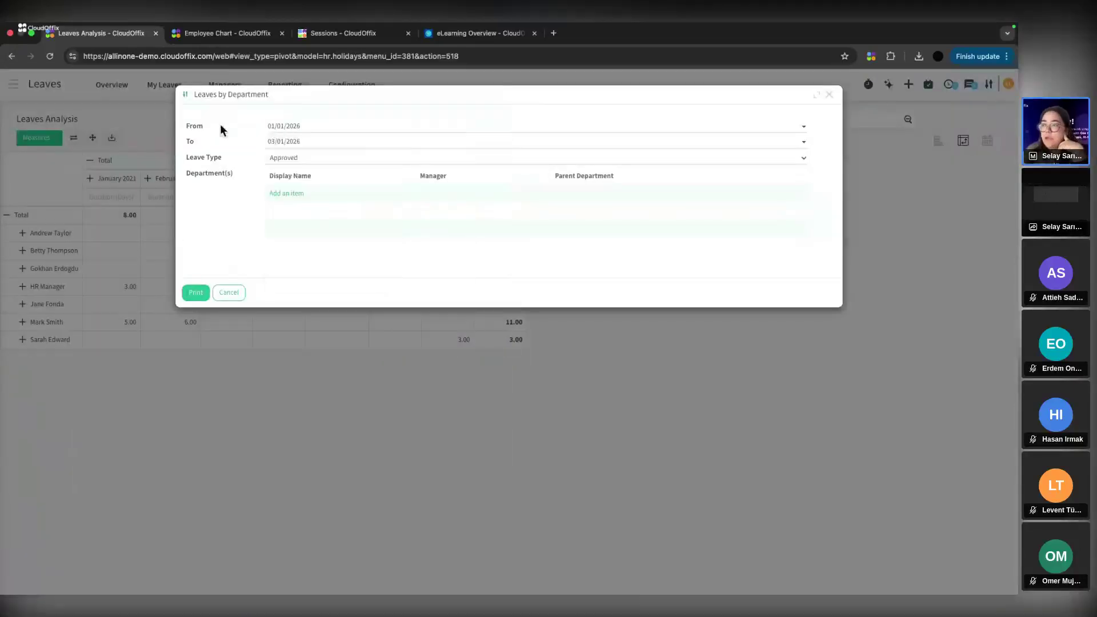
{"action": "left_click", "coordinate": [303, 195]}
{"action": "left_click", "coordinate": [198, 210]}
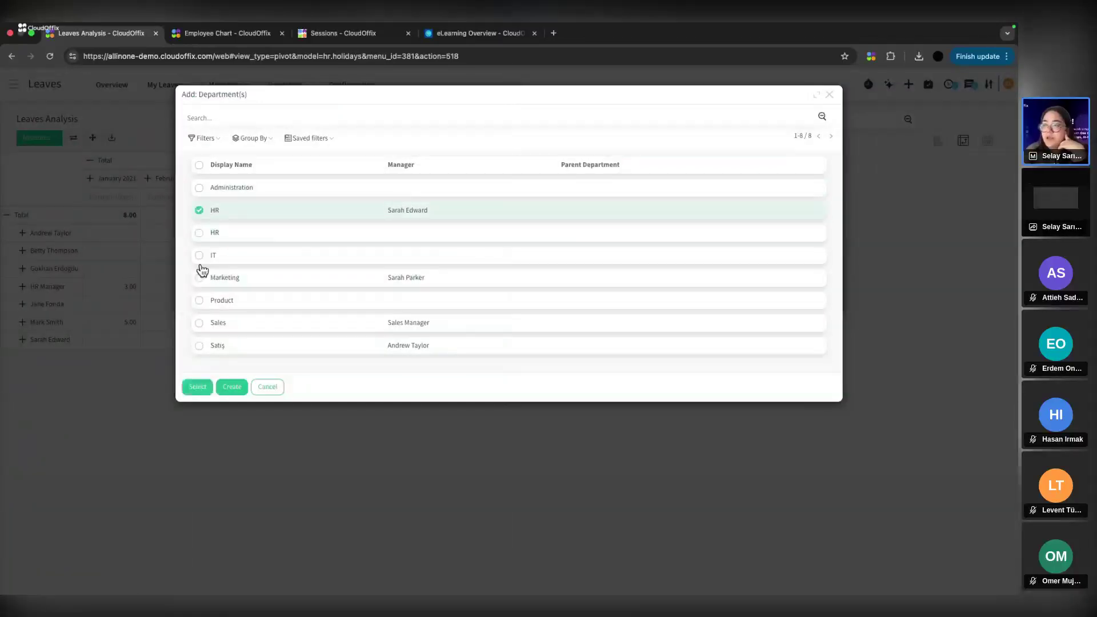
{"action": "left_click", "coordinate": [198, 256]}
{"action": "left_click", "coordinate": [198, 387]}
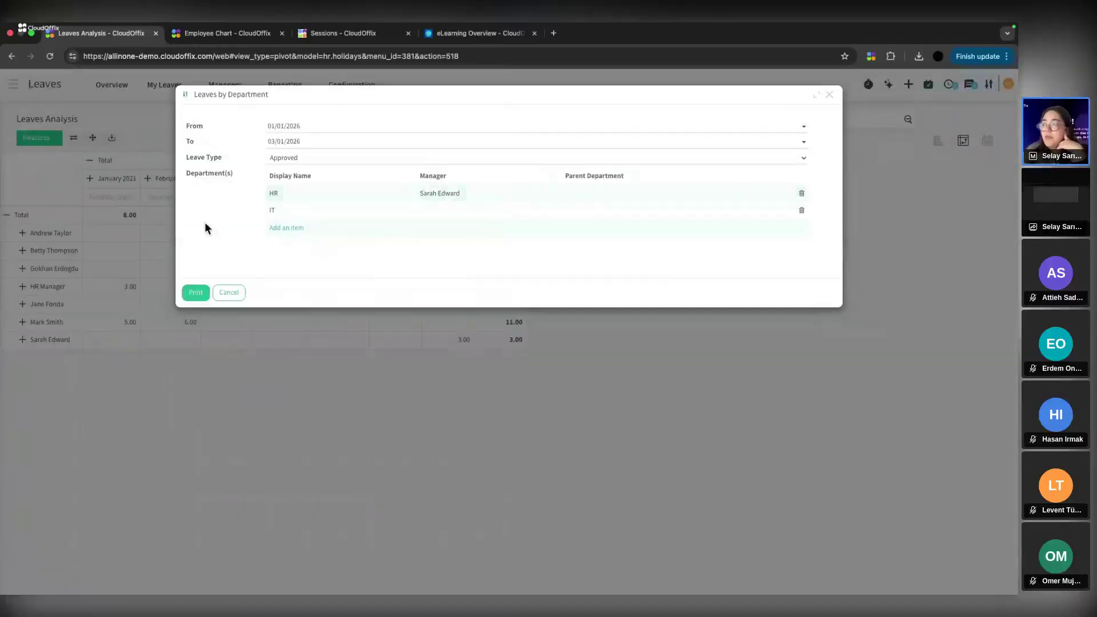
Print the department report for Approved leaves, view the Leaves Summary PDF, and close the report dialog.
{"action": "left_click", "coordinate": [301, 159]}
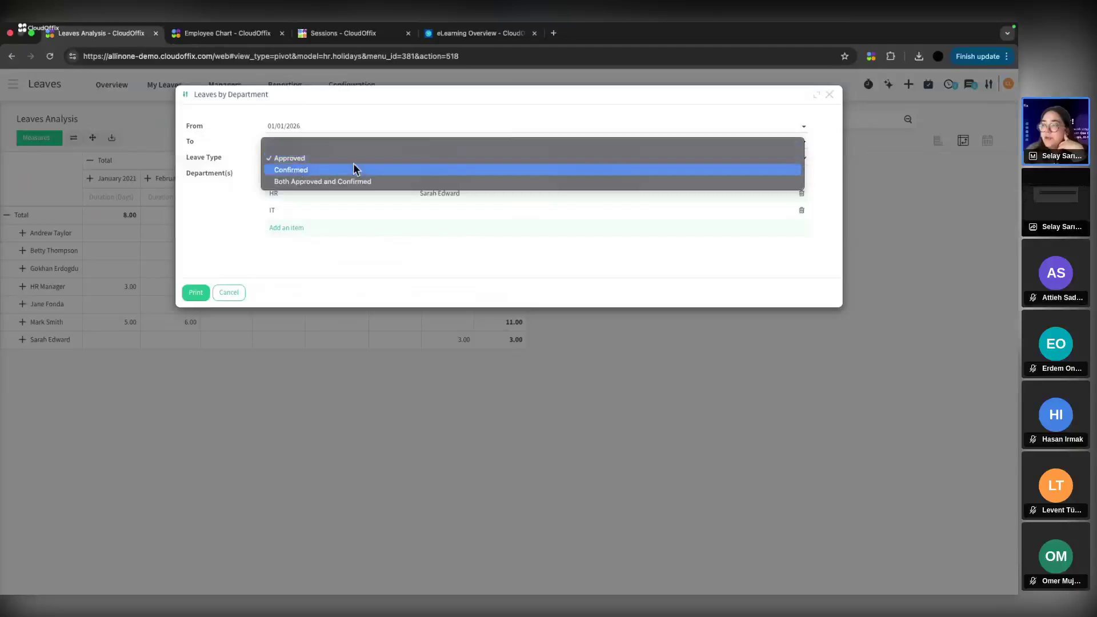
{"action": "left_click", "coordinate": [294, 158]}
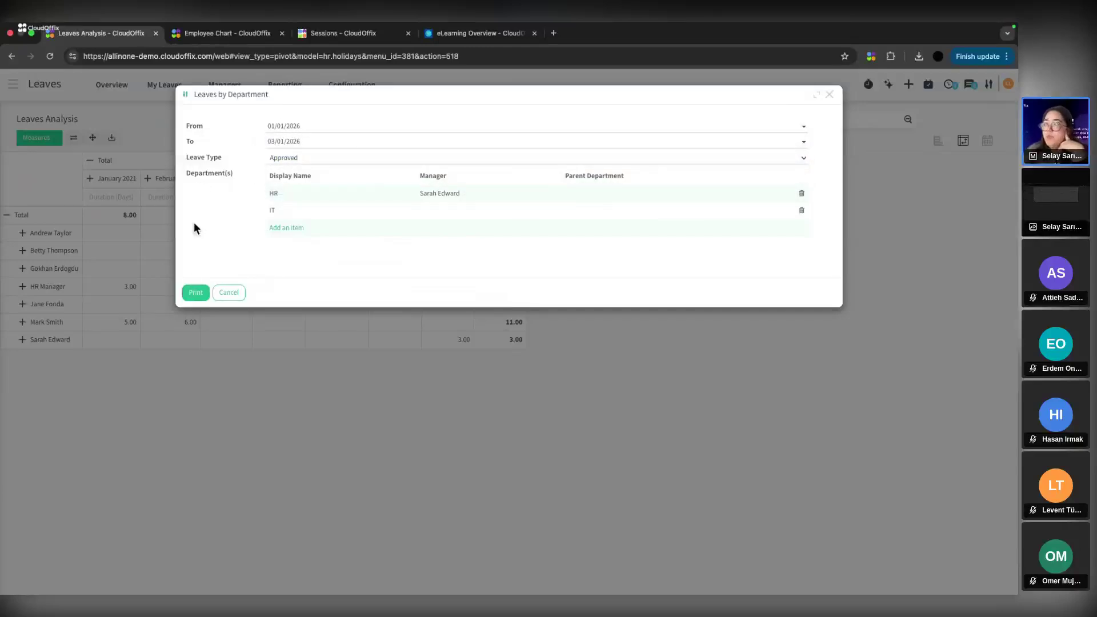
{"action": "left_click", "coordinate": [194, 291]}
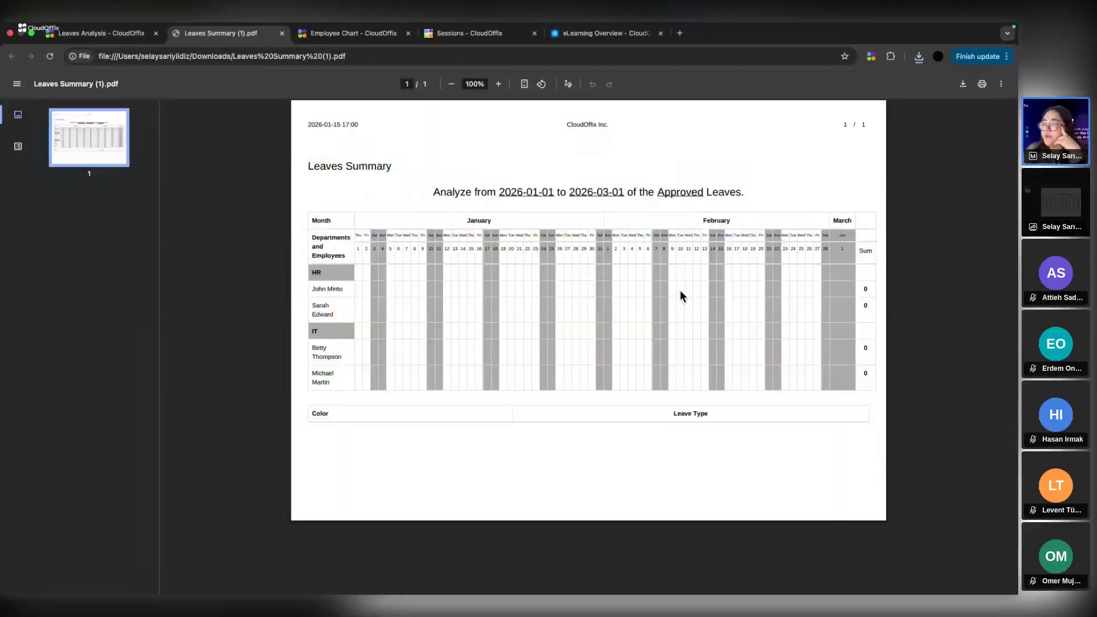
{"action": "left_click", "coordinate": [94, 33]}
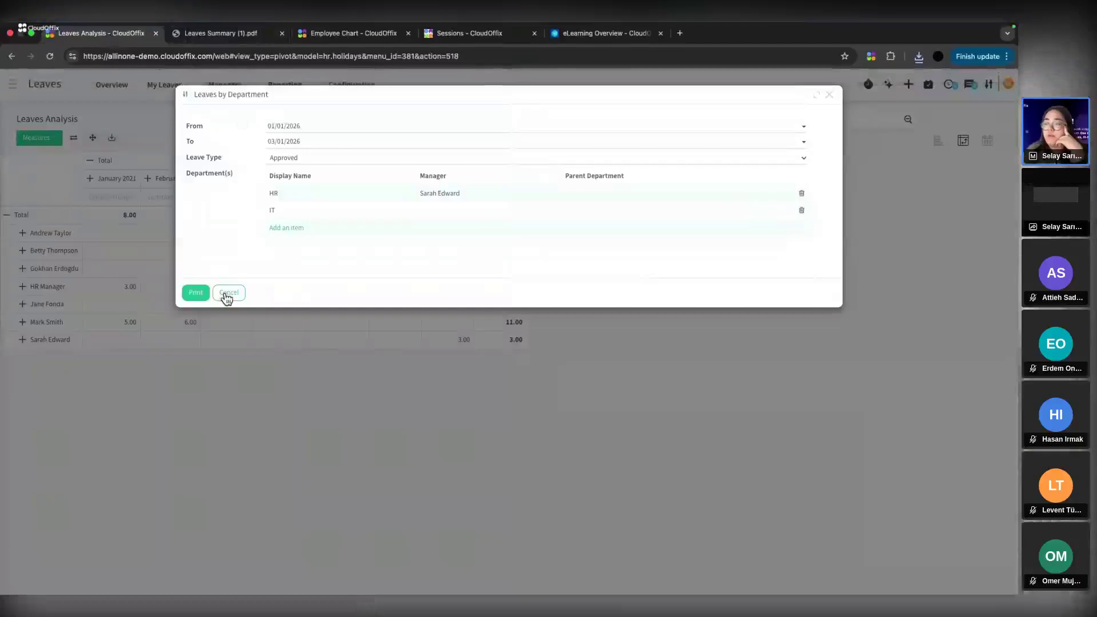
{"action": "left_click", "coordinate": [224, 294]}
Review the managers' lists of leaves to approve, allocations to approve, and payroll leaves to report.
{"action": "left_click", "coordinate": [228, 85]}
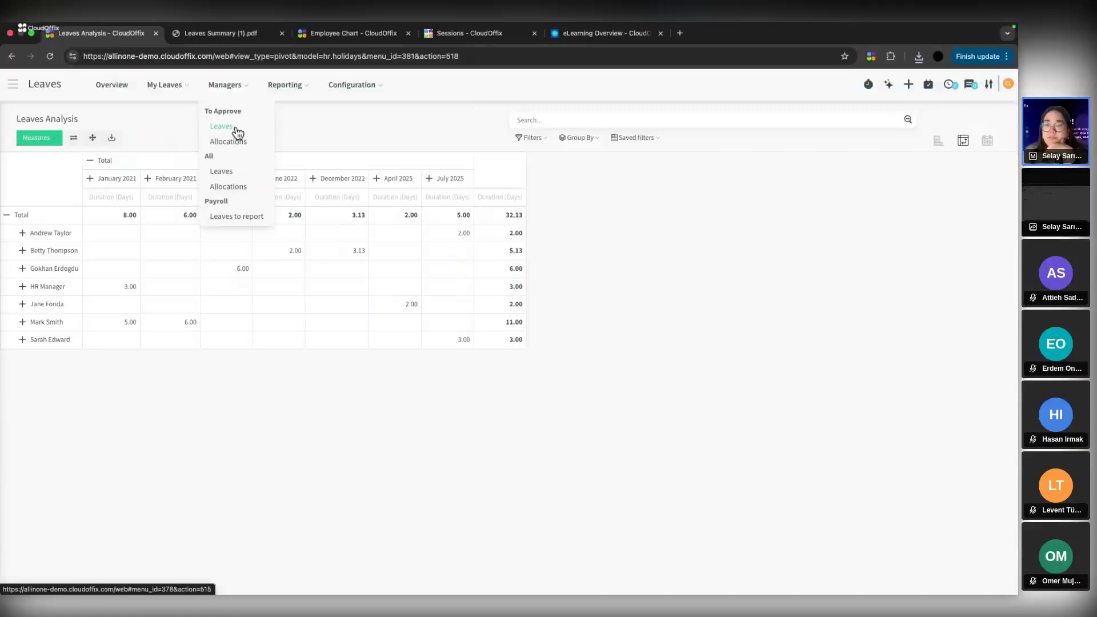
{"action": "left_click", "coordinate": [237, 133]}
{"action": "left_click", "coordinate": [235, 87]}
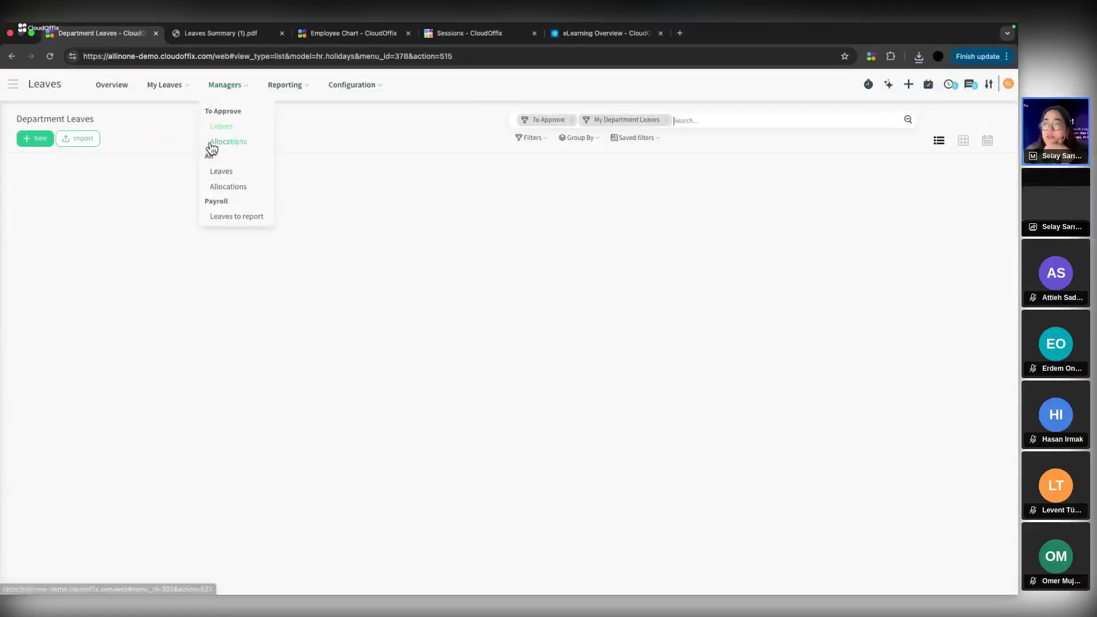
{"action": "left_click", "coordinate": [244, 146]}
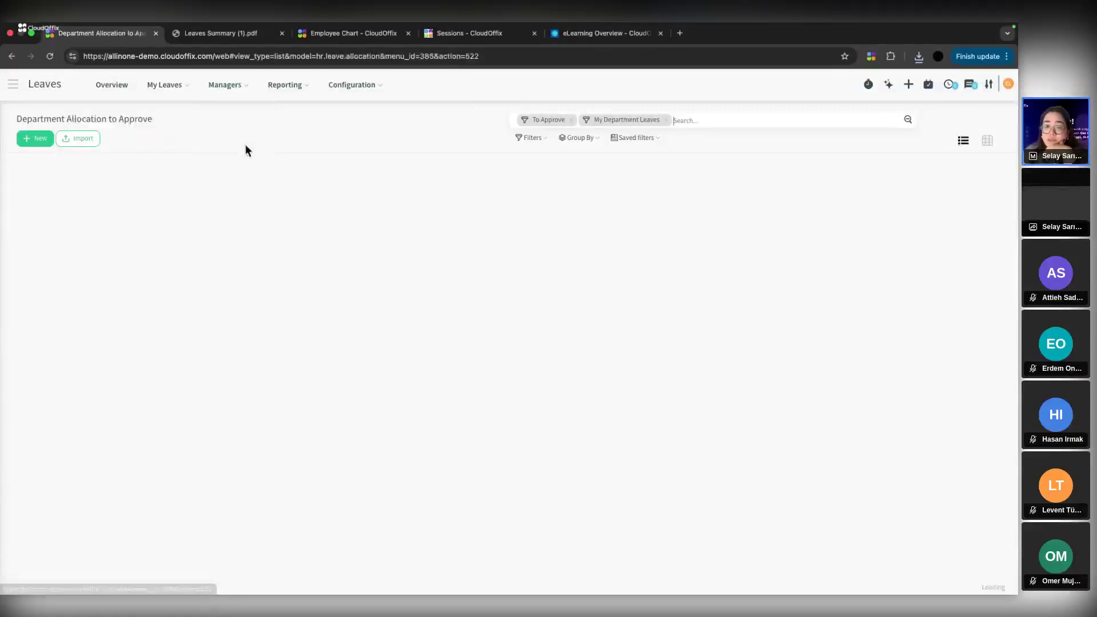
{"action": "left_click", "coordinate": [224, 84]}
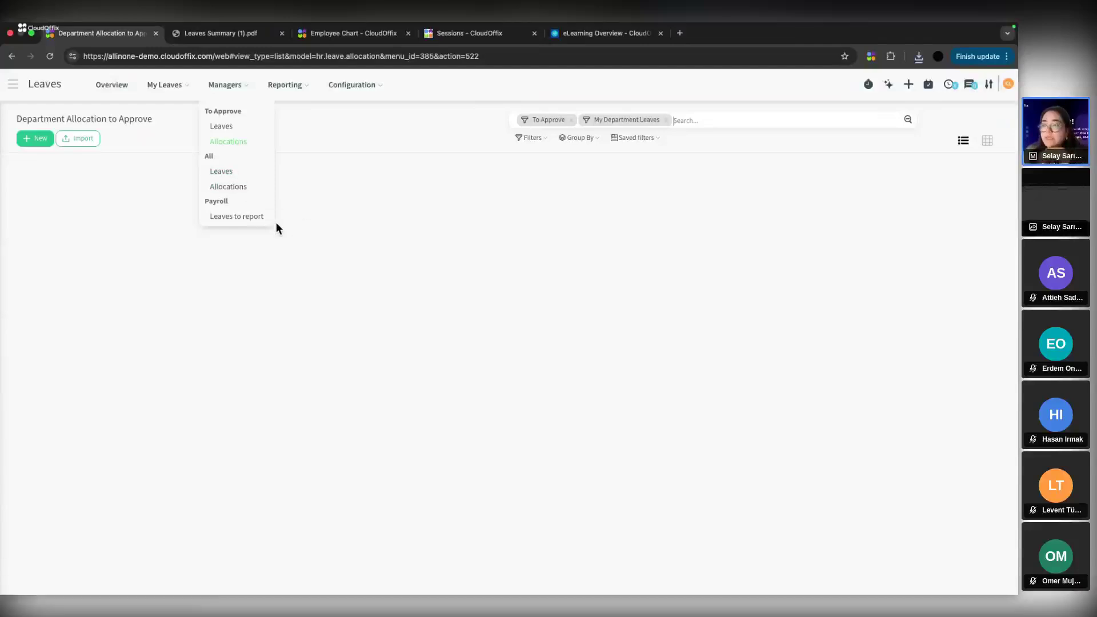
{"action": "left_click", "coordinate": [242, 219]}
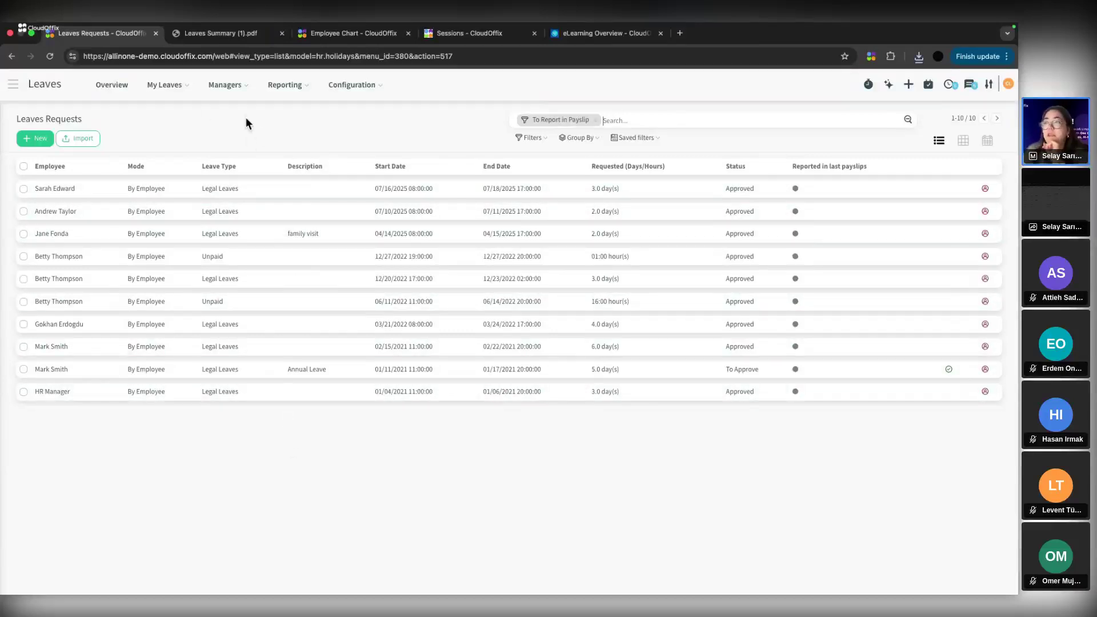
Look over the personal leave options and open the calendar for making a new leave request.
{"action": "left_click", "coordinate": [167, 91]}
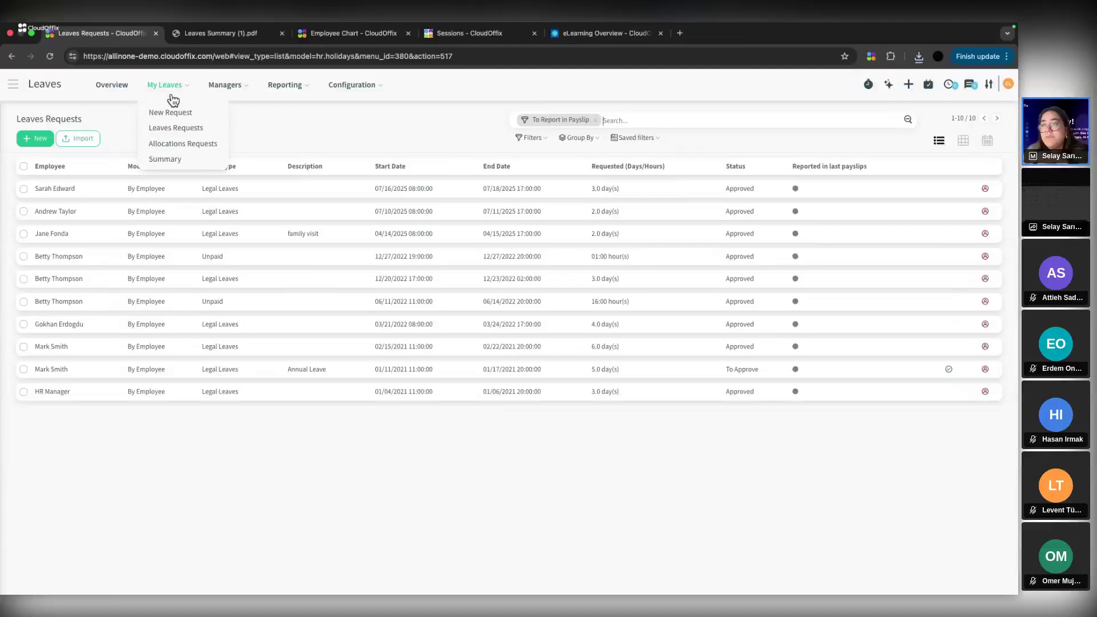
{"action": "left_click", "coordinate": [172, 92]}
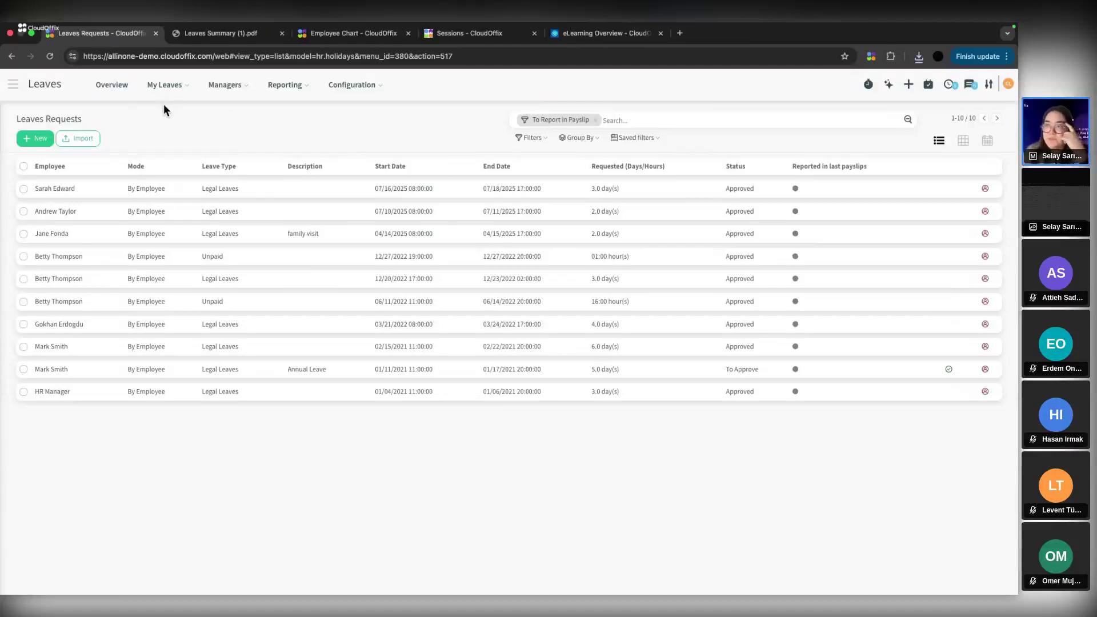
{"action": "left_click", "coordinate": [173, 84]}
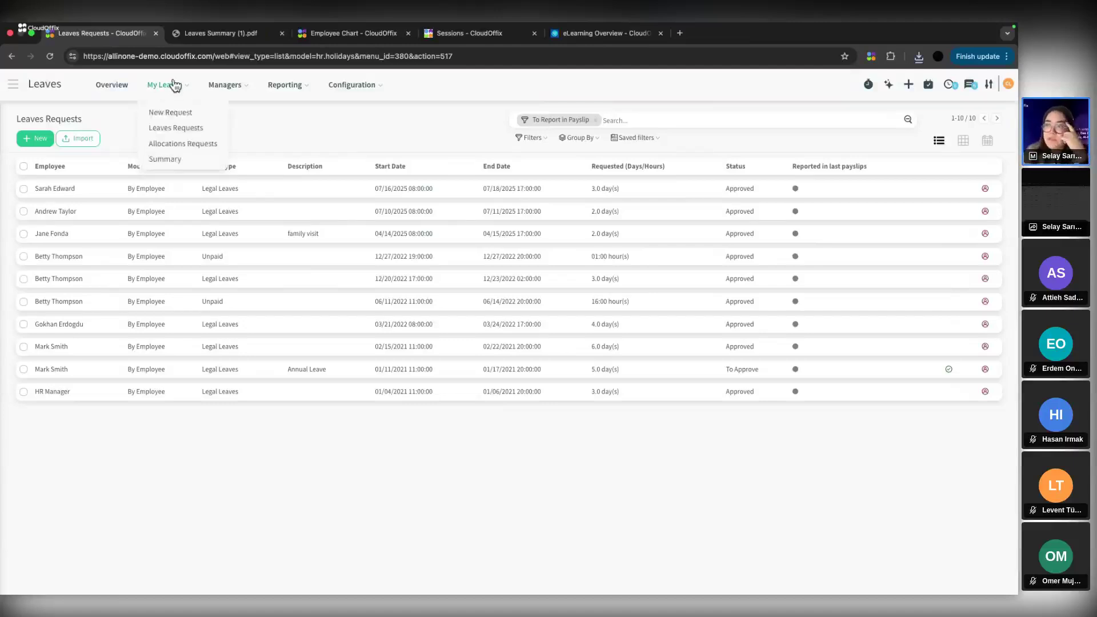
{"action": "left_click", "coordinate": [175, 112]}
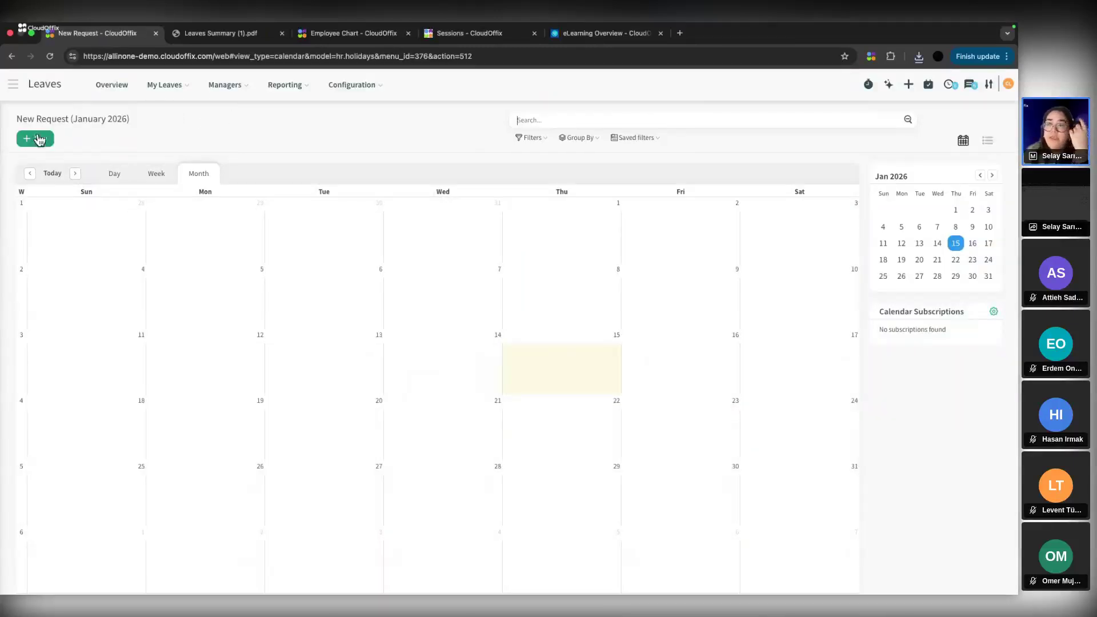
Start a leave request from the calendar for 01/07/2026 with Legal Leaves as the leave type.
{"action": "left_click", "coordinate": [420, 311]}
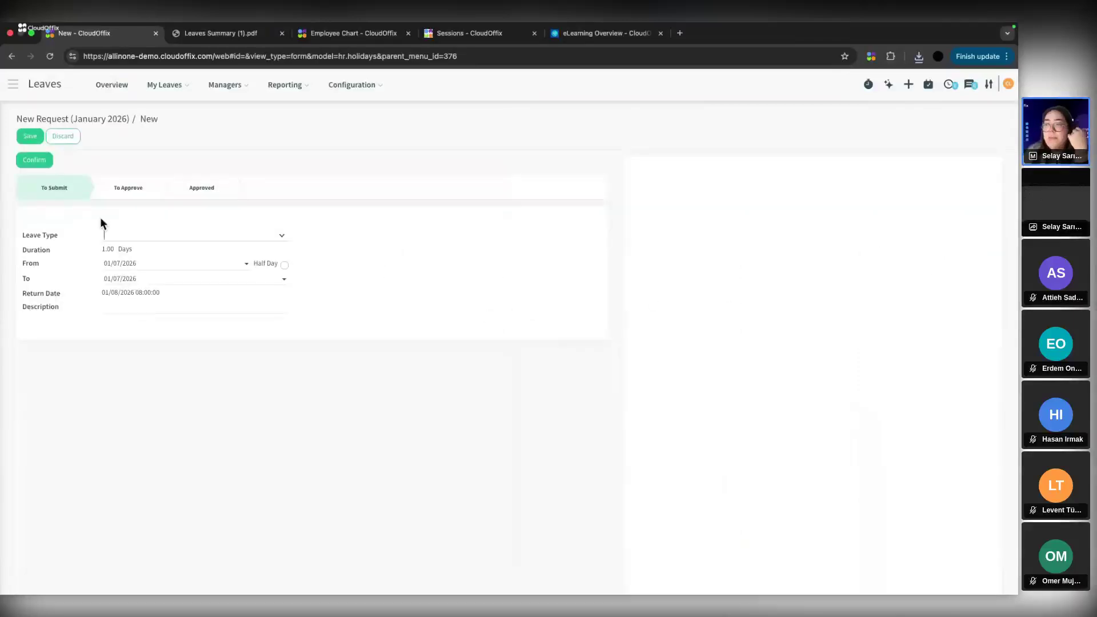
{"action": "left_click", "coordinate": [133, 239]}
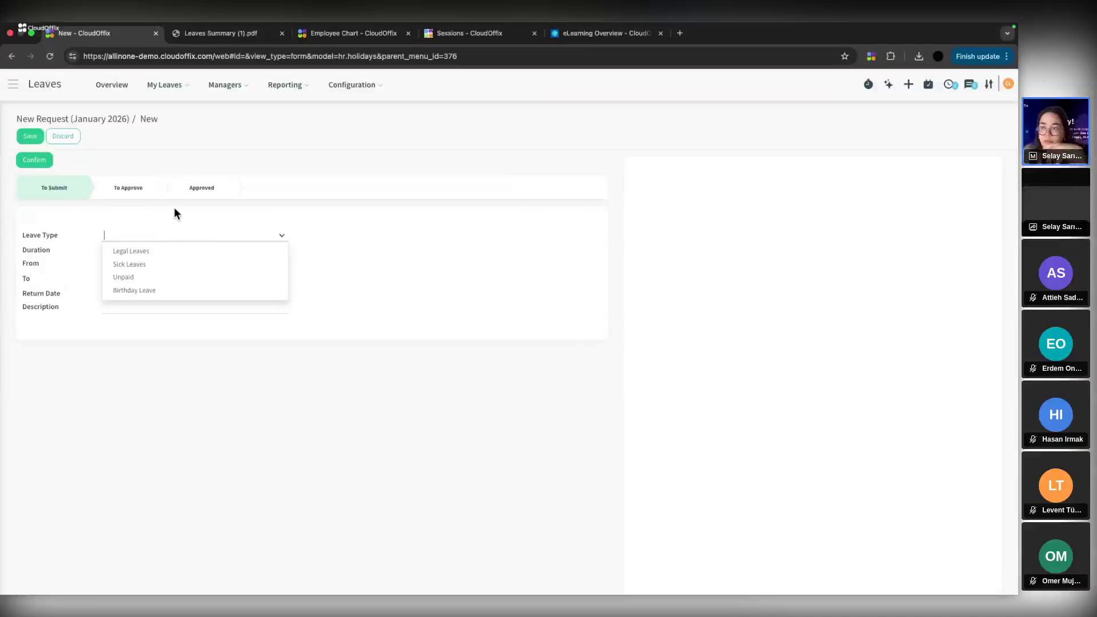
{"action": "left_click", "coordinate": [197, 221]}
{"action": "left_click", "coordinate": [108, 237]}
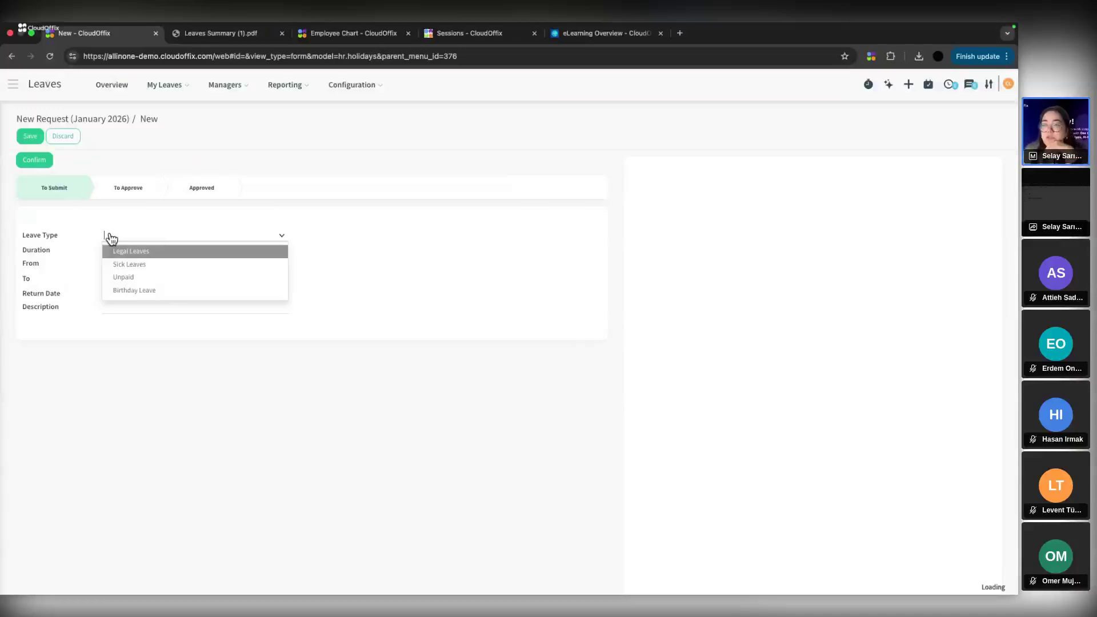
{"action": "left_click", "coordinate": [142, 256]}
{"action": "left_click", "coordinate": [126, 268]}
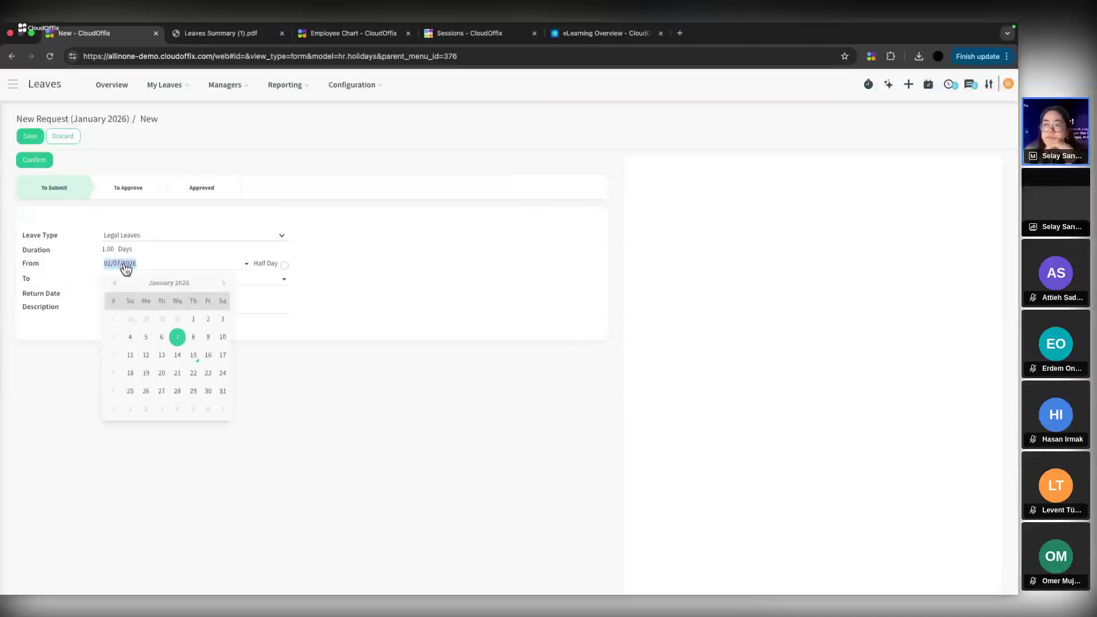
{"action": "left_click", "coordinate": [239, 249]}
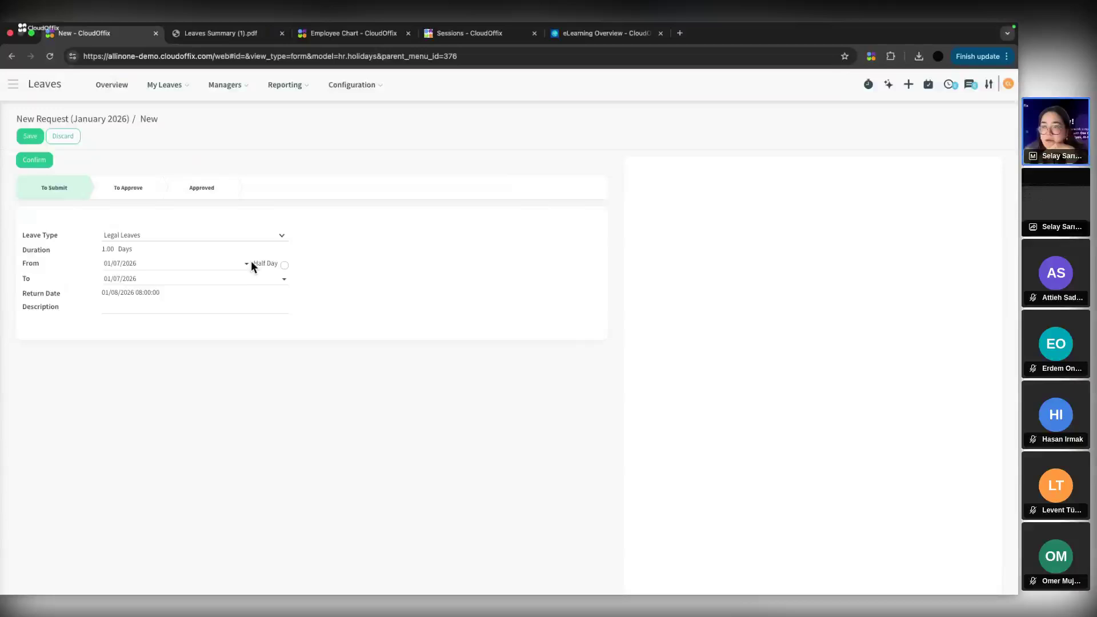
Make the Legal Leaves request a half day in the Morning.
{"action": "left_click", "coordinate": [284, 266]}
{"action": "left_click", "coordinate": [282, 266]}
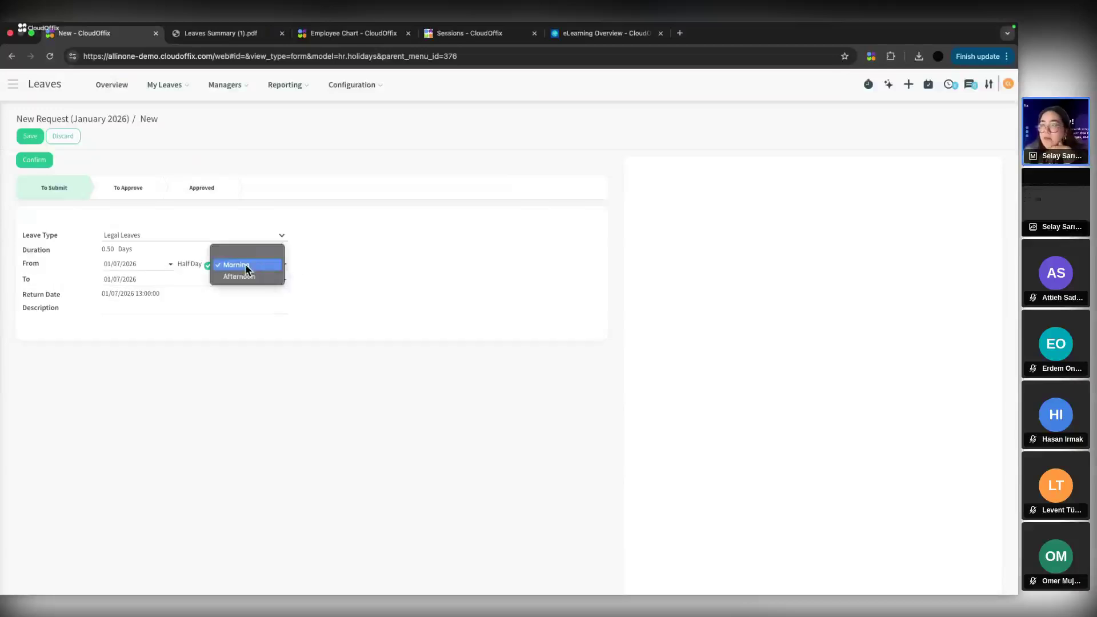
{"action": "left_click", "coordinate": [235, 265]}
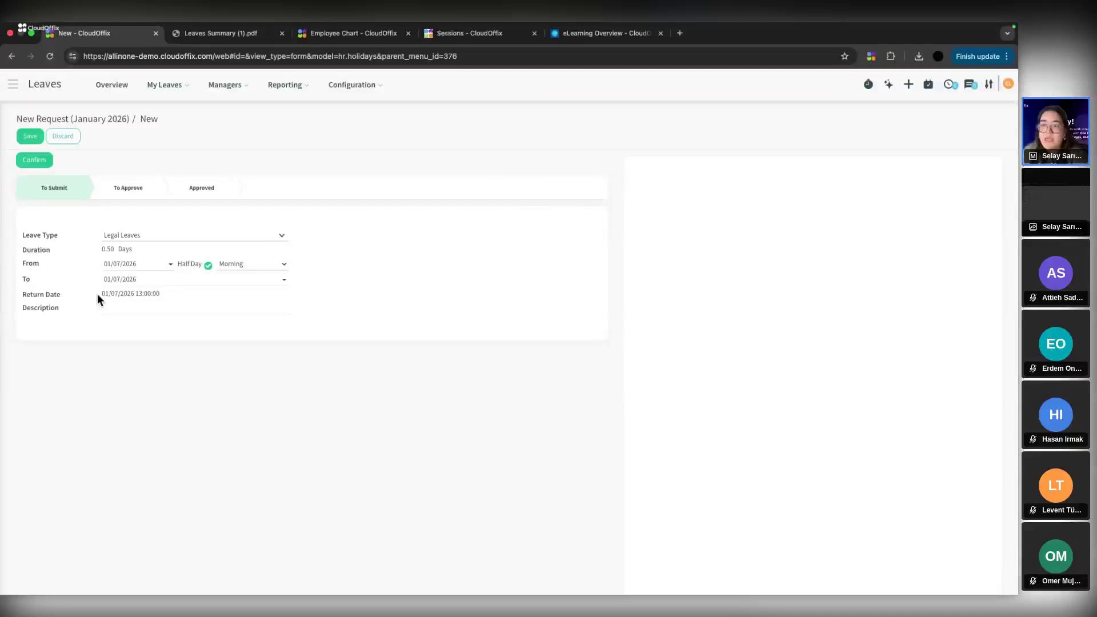
Check the half-day request's return date and discard the unsaved leave request.
{"action": "left_click_drag", "start_coordinate": [103, 294], "coordinate": [160, 295]}
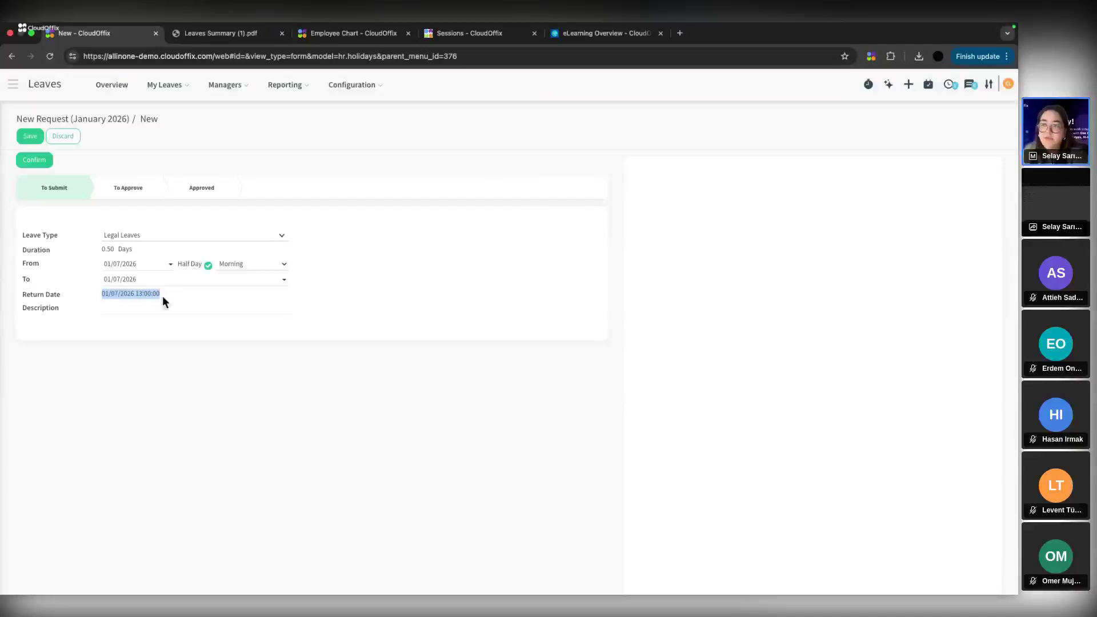
{"action": "left_click", "coordinate": [145, 296]}
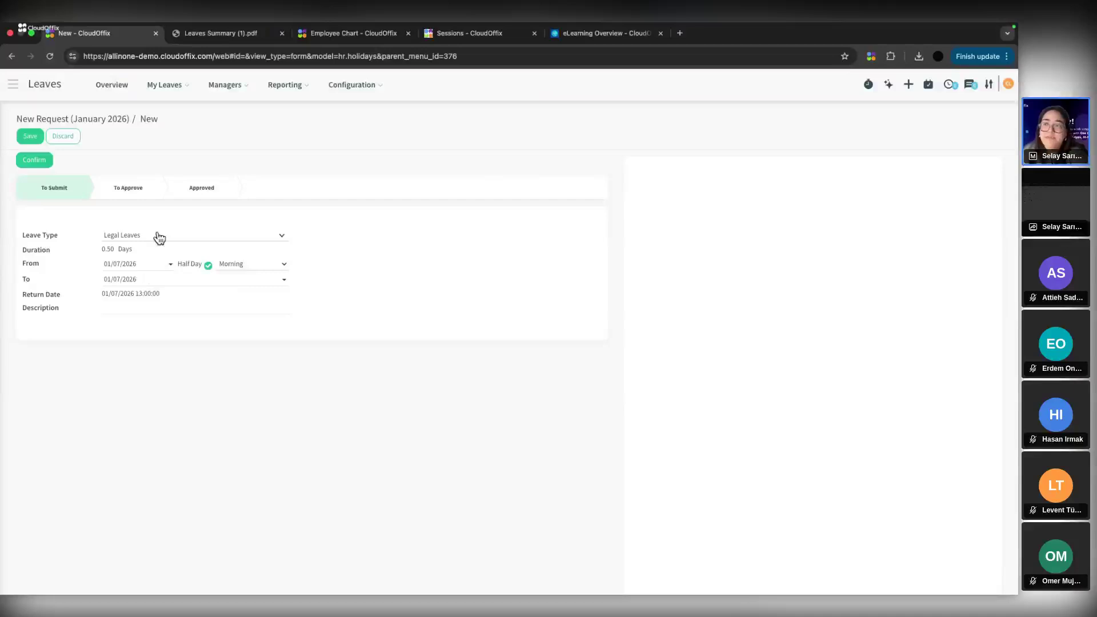
{"action": "left_click", "coordinate": [76, 140]}
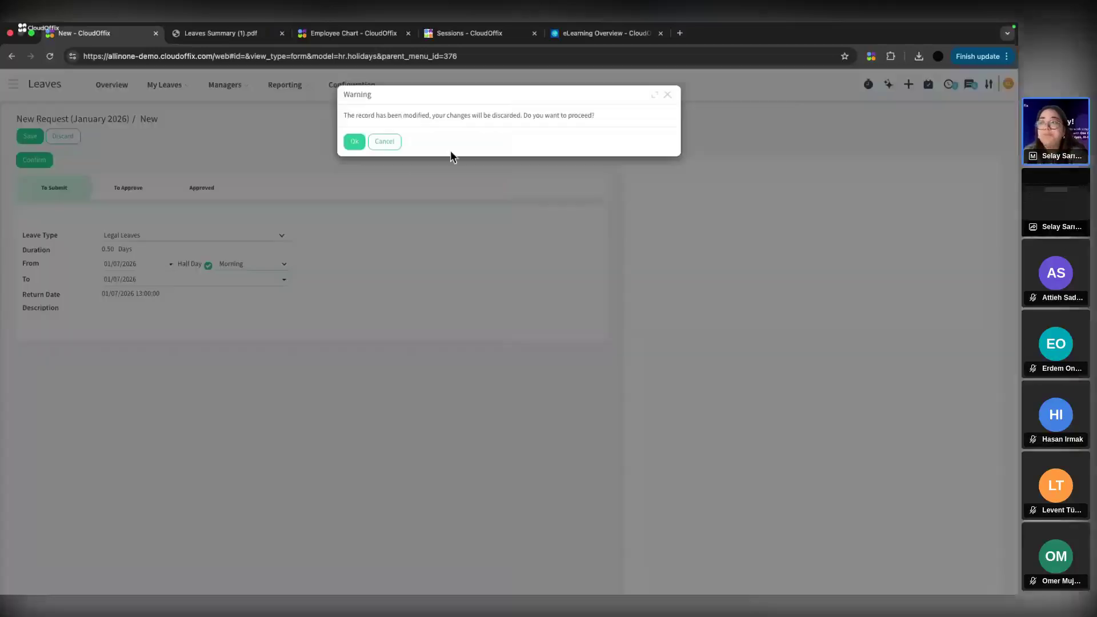
{"action": "left_click", "coordinate": [350, 141]}
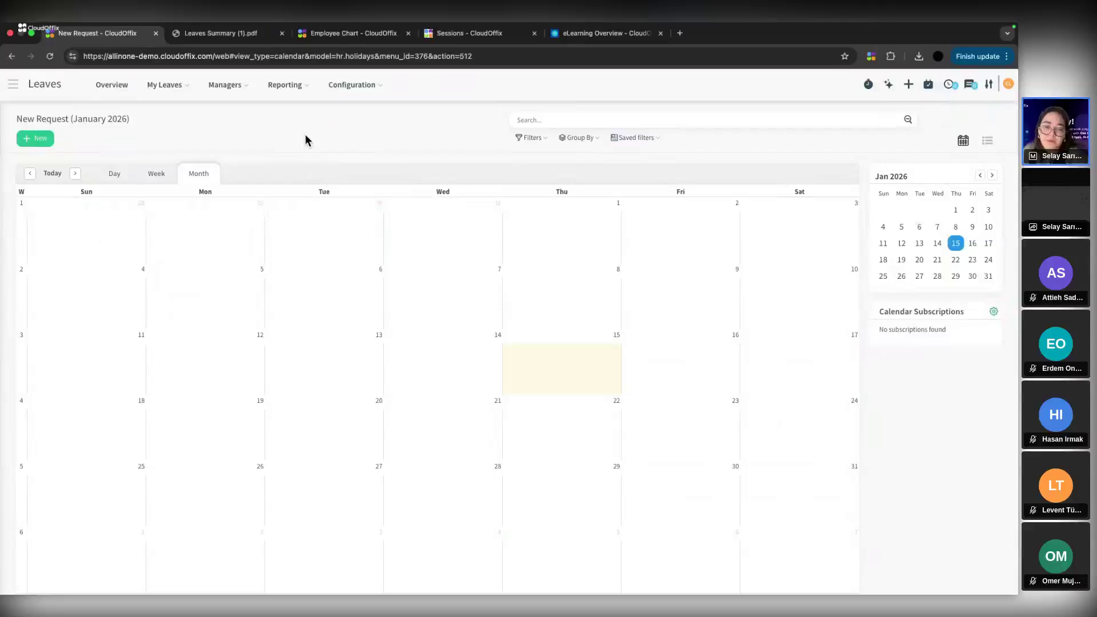
Start a personal allocation request for Birthday Leave with a duration of 1 day.
{"action": "left_click", "coordinate": [165, 86]}
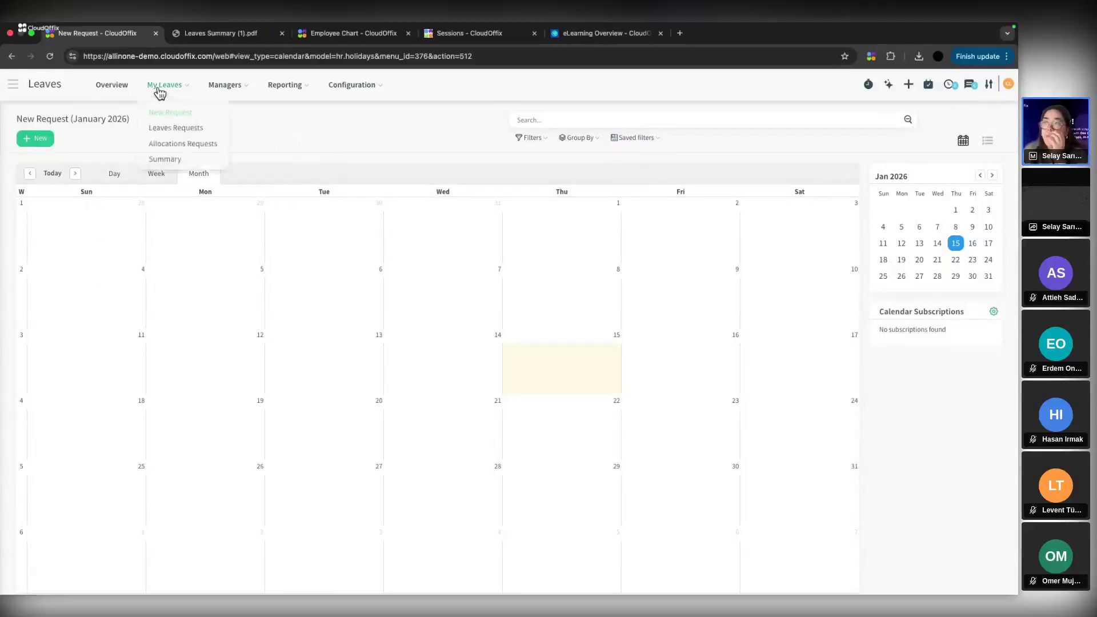
{"action": "left_click", "coordinate": [175, 147]}
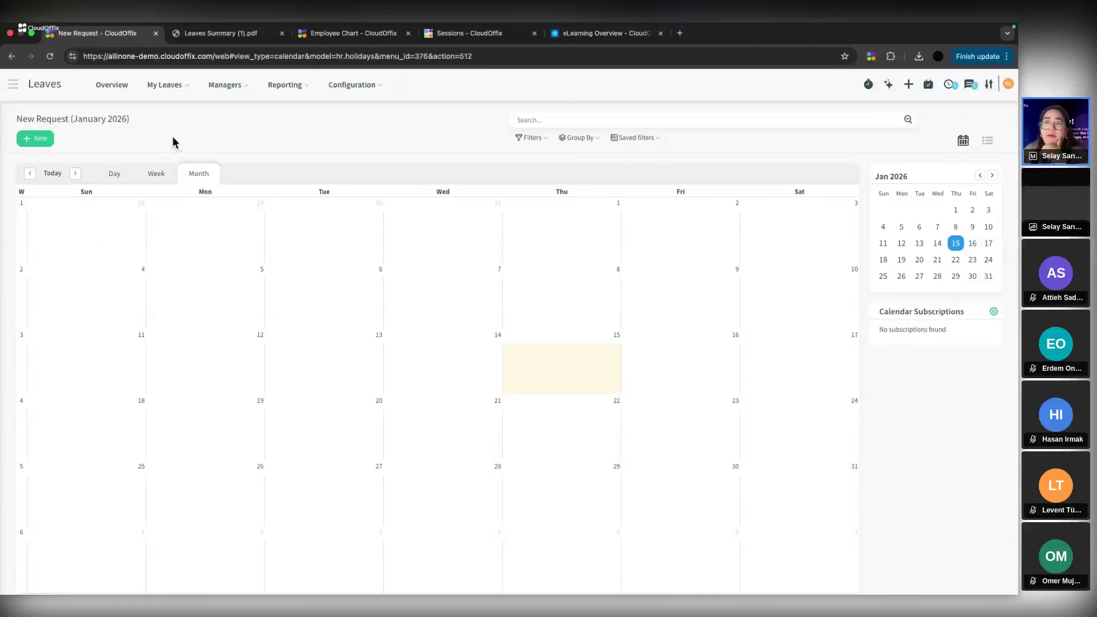
{"action": "left_click", "coordinate": [41, 139]}
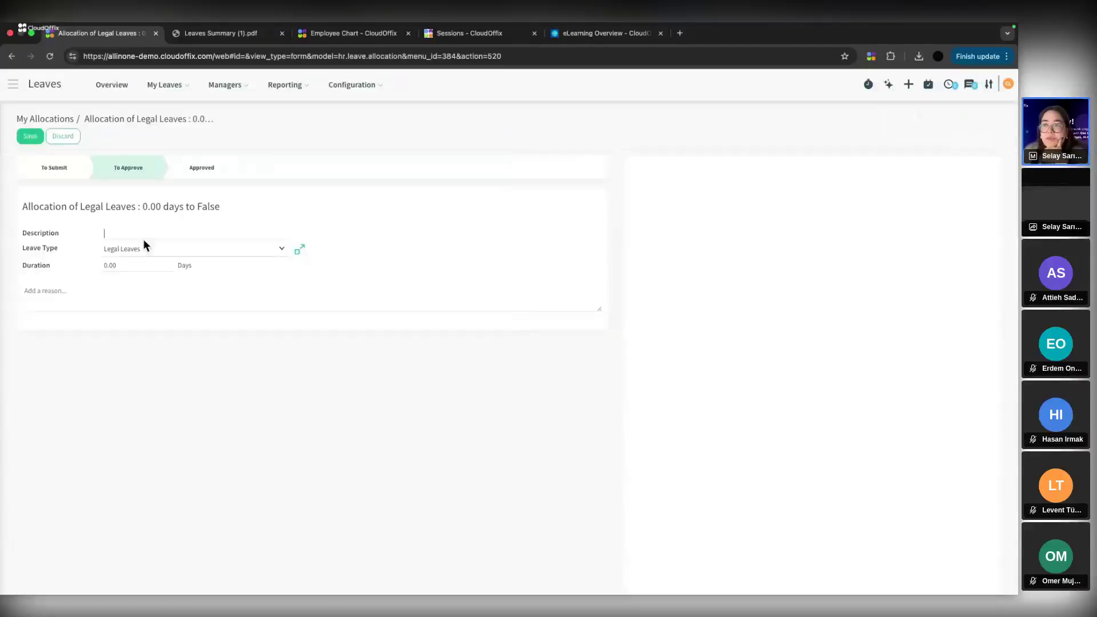
{"action": "left_click", "coordinate": [126, 246]}
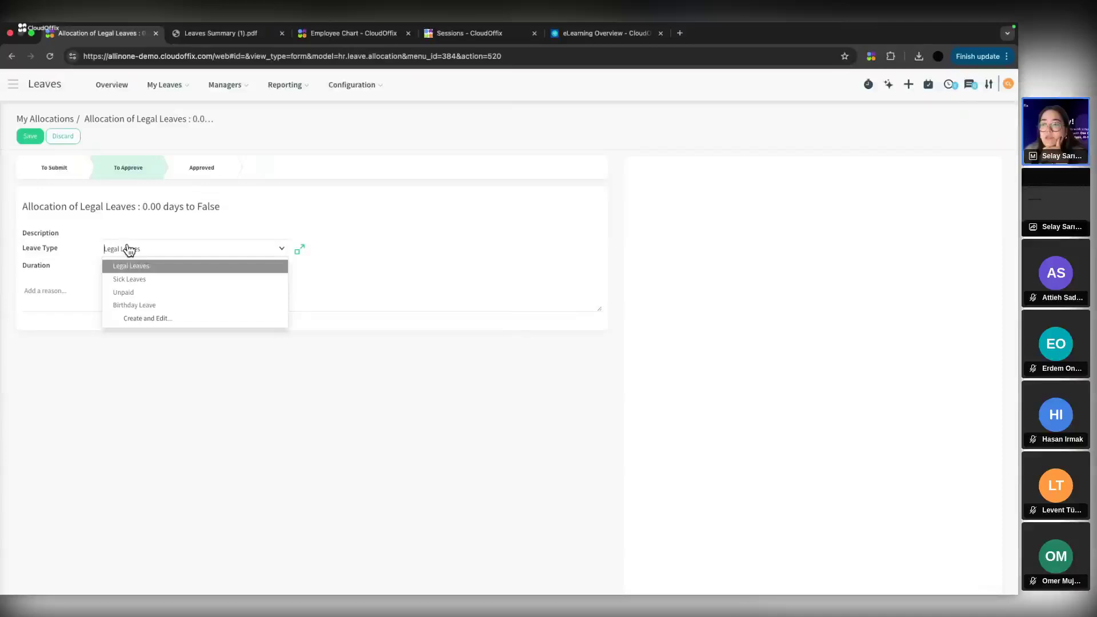
{"action": "left_click", "coordinate": [144, 306]}
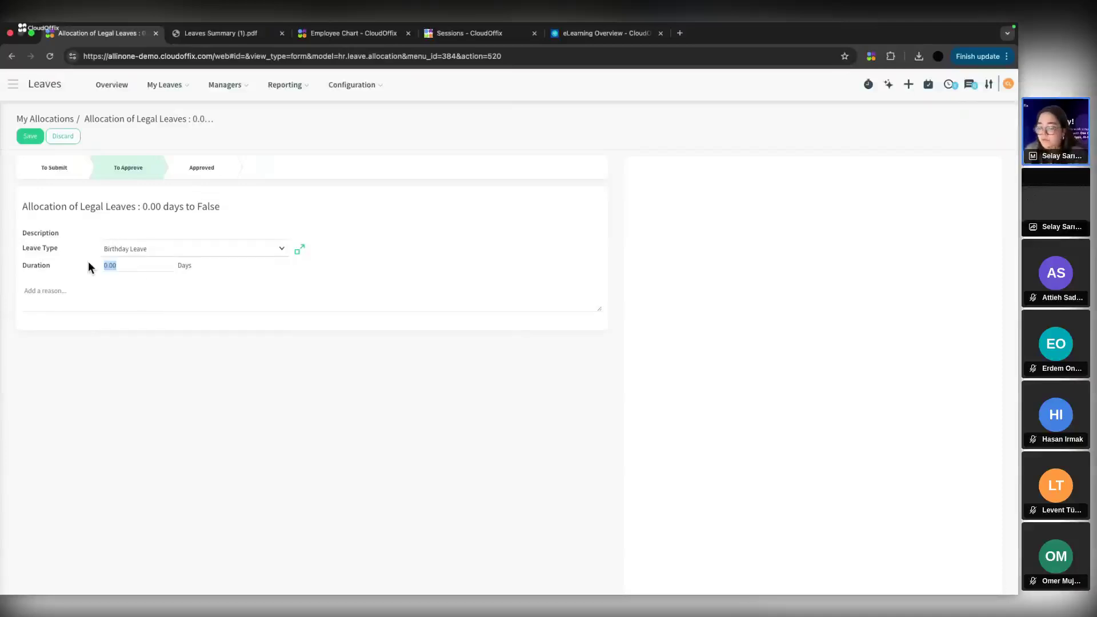
{"action": "type", "text": "1"}
Look at the reason and description fields of the Birthday Leave allocation and discard it.
{"action": "left_click", "coordinate": [35, 293]}
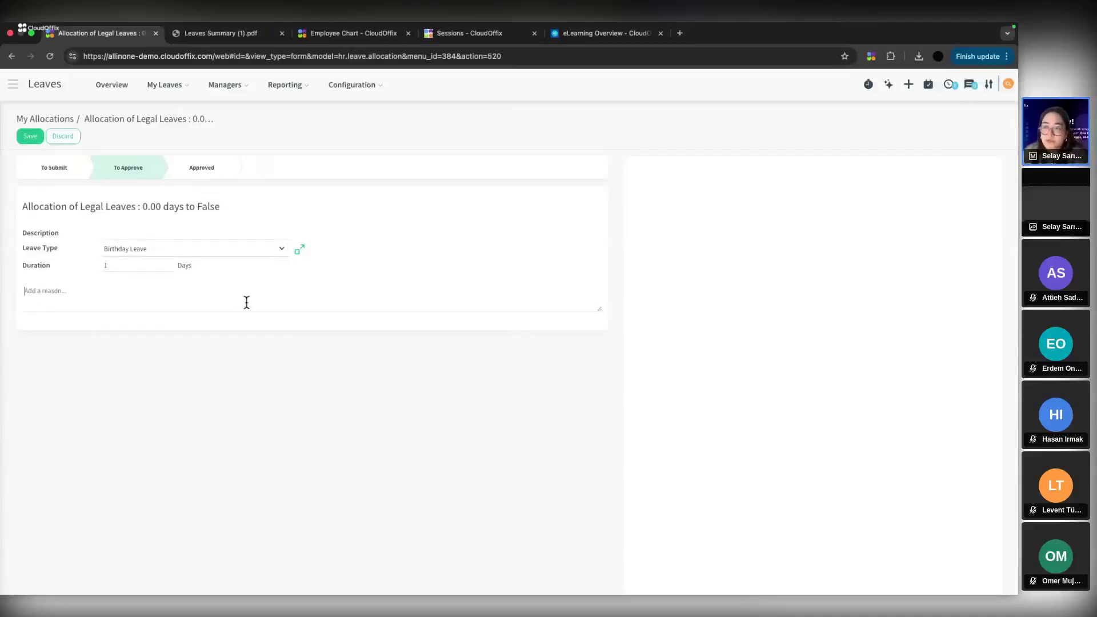
{"action": "left_click", "coordinate": [149, 233]}
{"action": "left_click", "coordinate": [342, 228]}
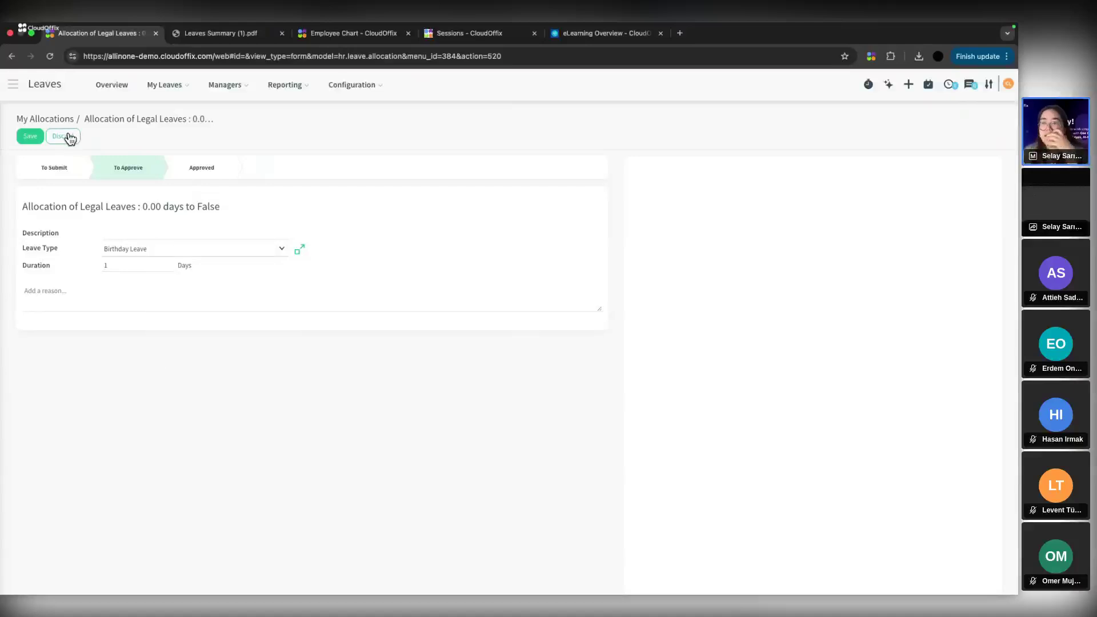
{"action": "left_click", "coordinate": [64, 137]}
{"action": "left_click", "coordinate": [354, 141]}
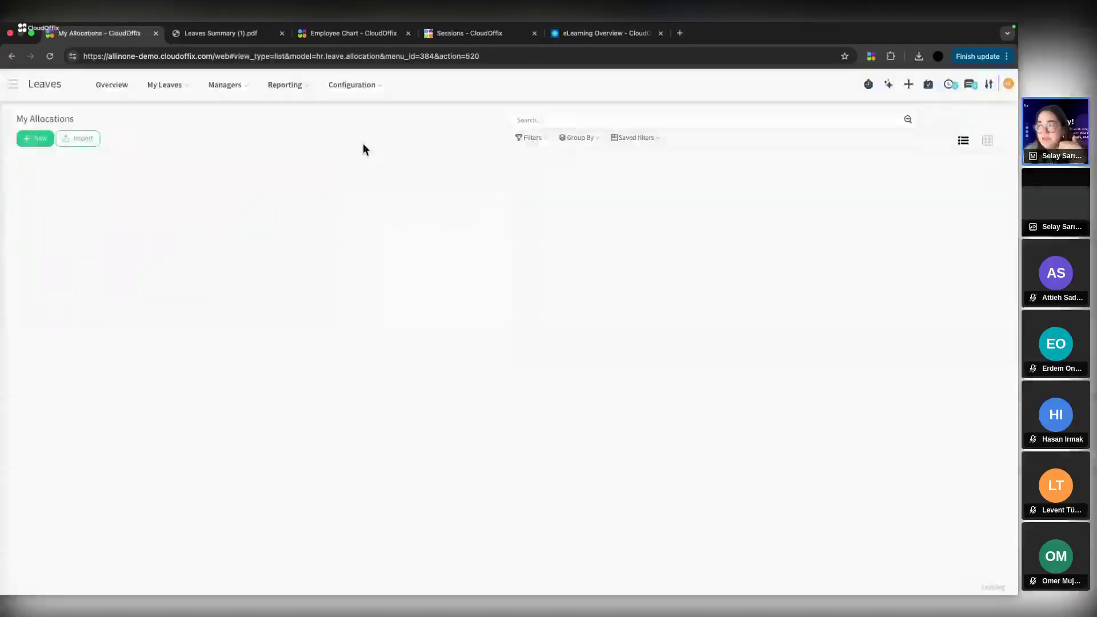
Start a new leave request of type Birthday Leave for 01/16/2026 and discard it unsaved.
{"action": "left_click", "coordinate": [165, 85]}
{"action": "left_click", "coordinate": [168, 114]}
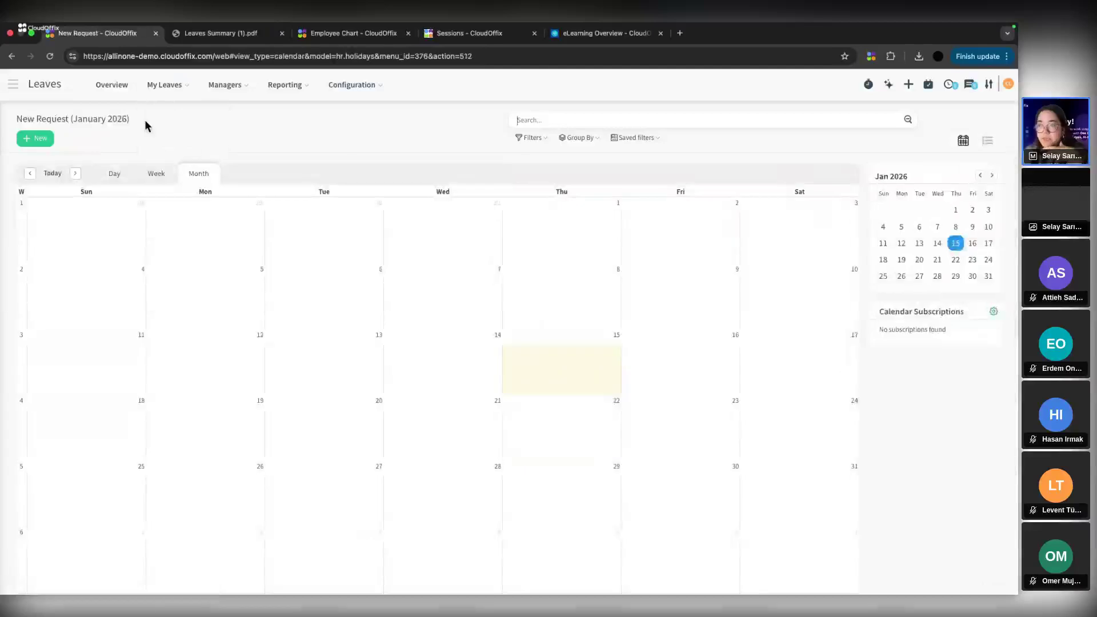
{"action": "left_click", "coordinate": [47, 149]}
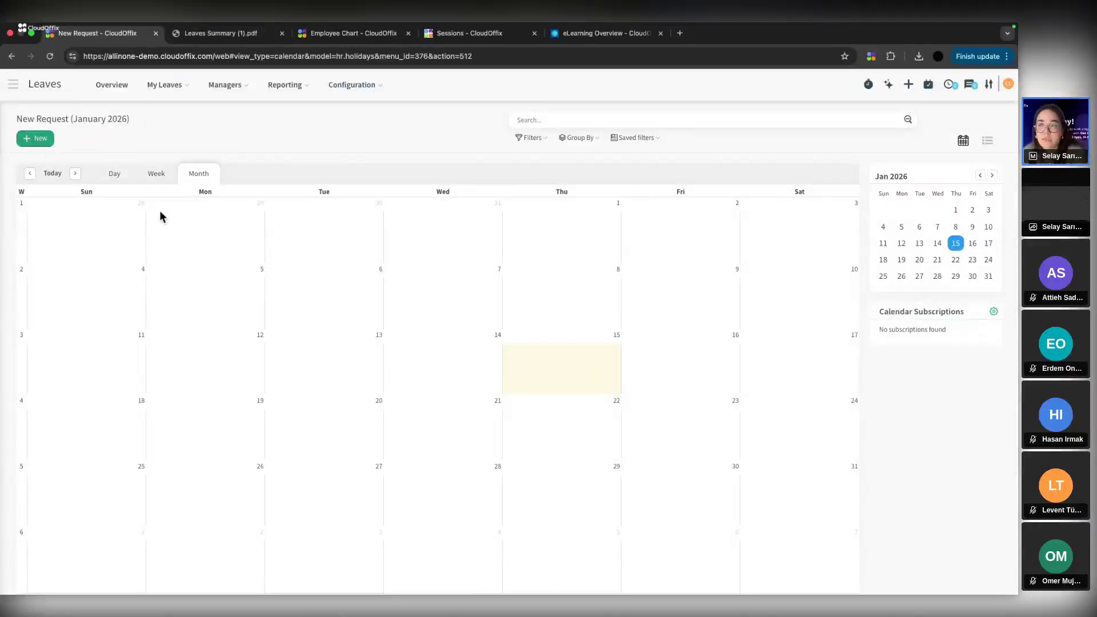
{"action": "left_click", "coordinate": [145, 235]}
{"action": "left_click", "coordinate": [135, 290]}
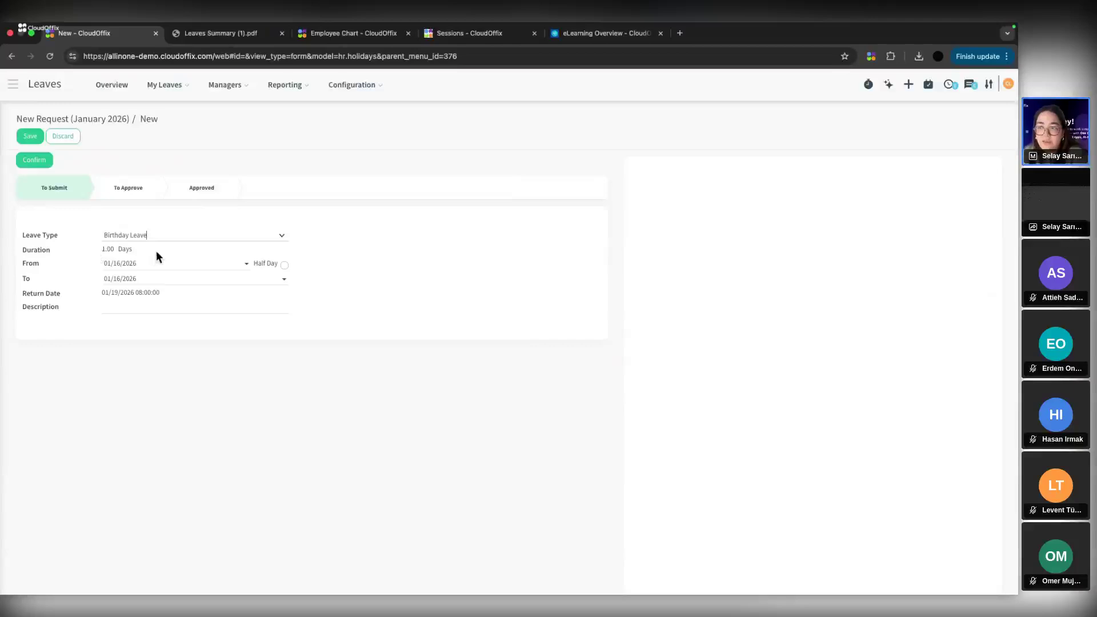
{"action": "left_click", "coordinate": [73, 138]}
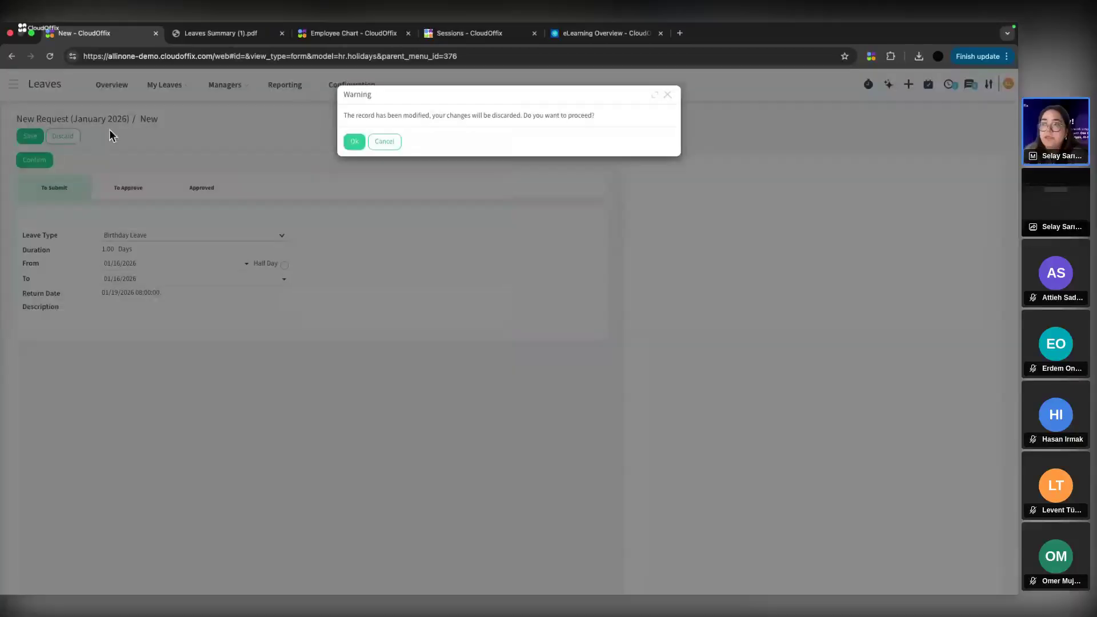
{"action": "left_click", "coordinate": [360, 142]}
Open the managers' list of all allocations, view a blank allocation form, and discard it.
{"action": "left_click", "coordinate": [160, 90]}
{"action": "mouse_move", "coordinate": [239, 97]}
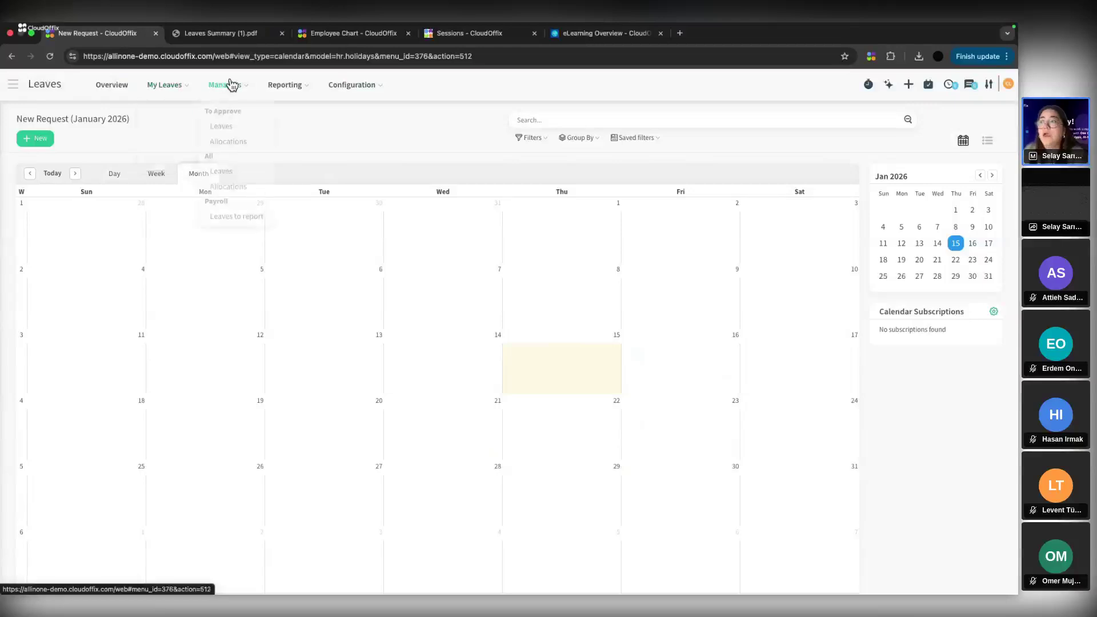
{"action": "left_click", "coordinate": [236, 187]}
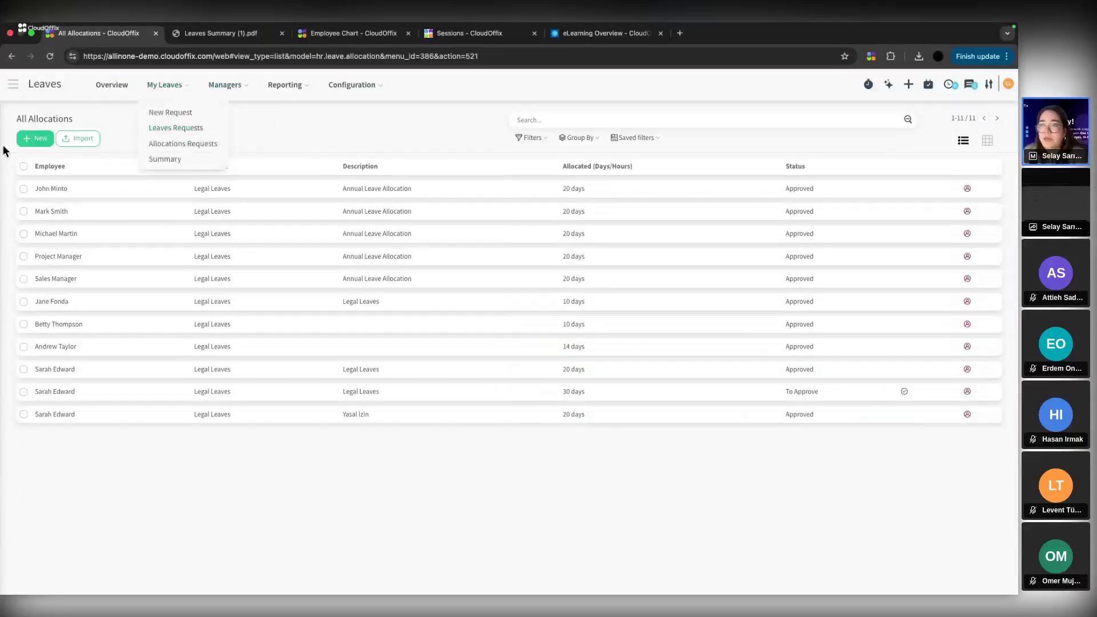
{"action": "left_click", "coordinate": [35, 138]}
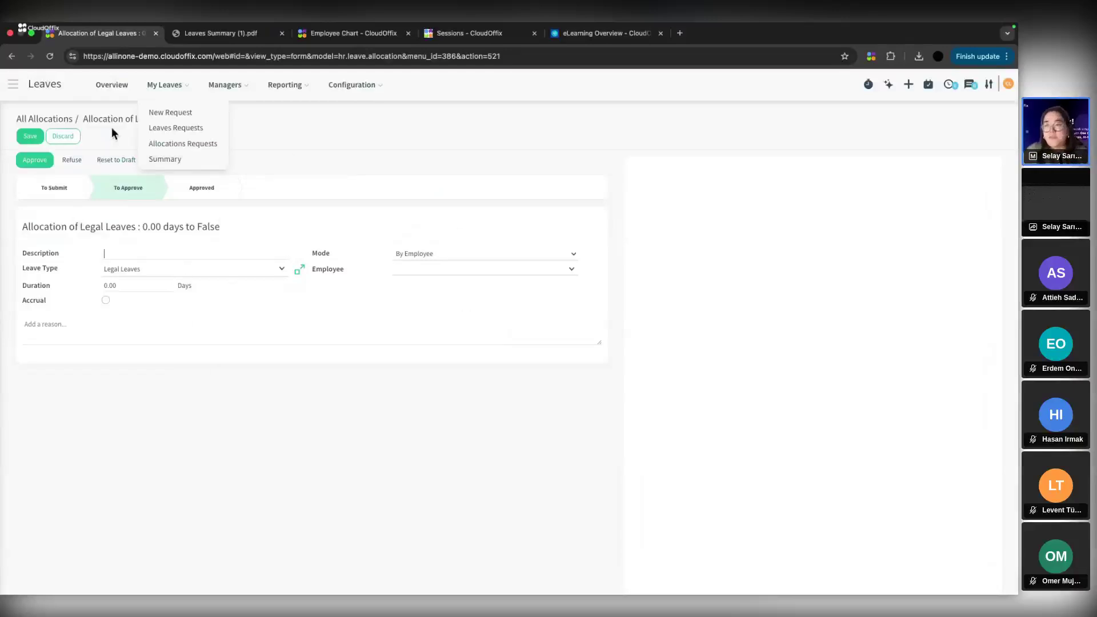
{"action": "left_click", "coordinate": [85, 135]}
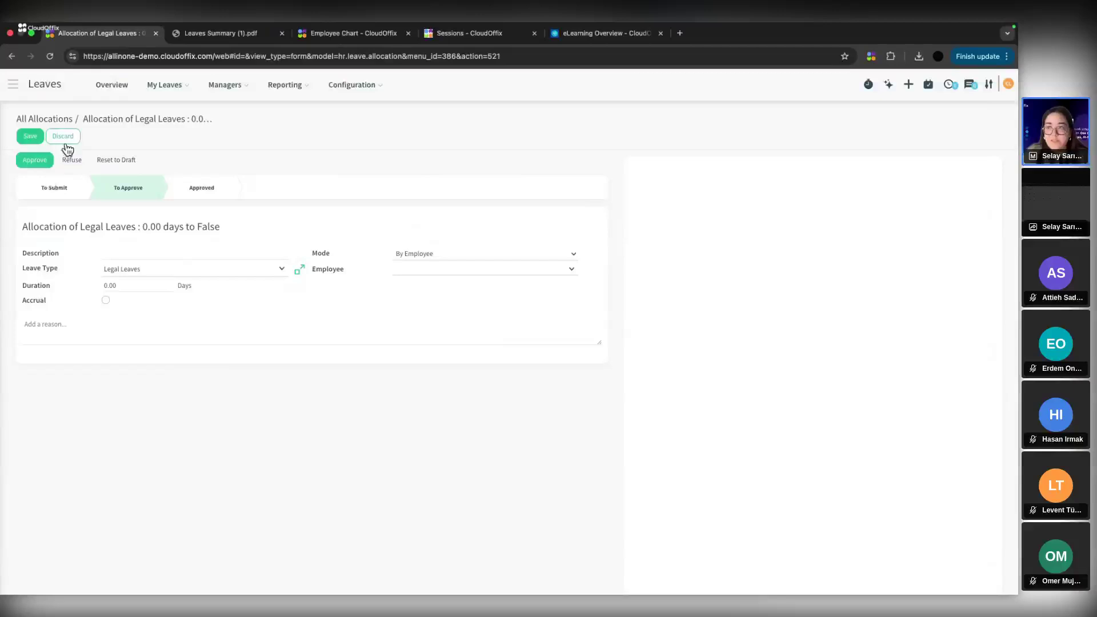
{"action": "left_click", "coordinate": [65, 140]}
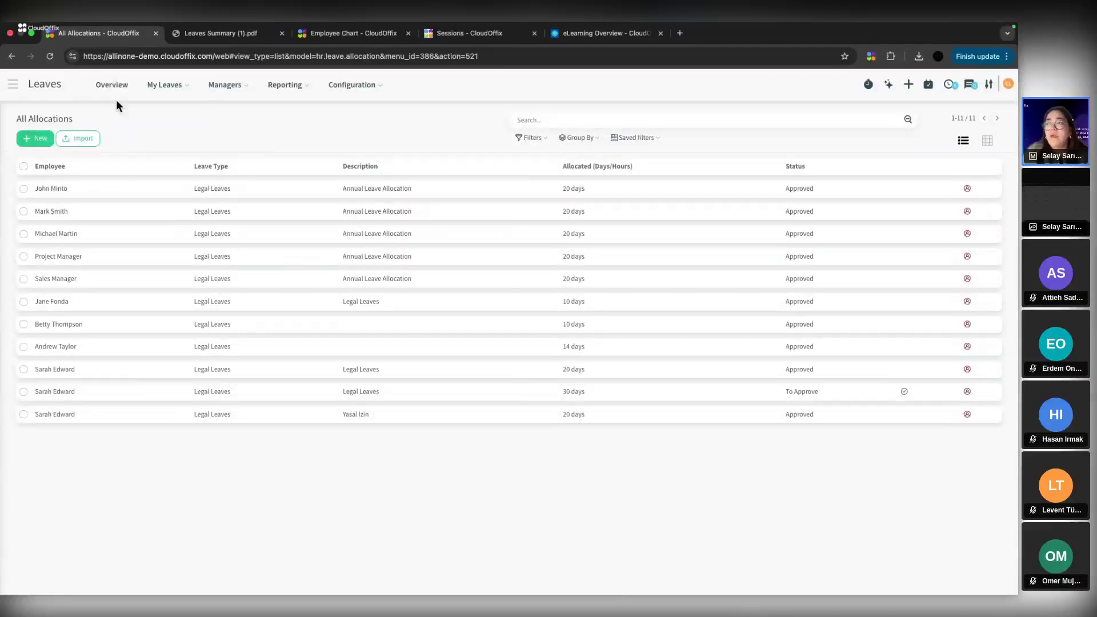
View the overview calendar of all leaves, and open the main app overview at the HR Cloud apps.
{"action": "left_click", "coordinate": [110, 86]}
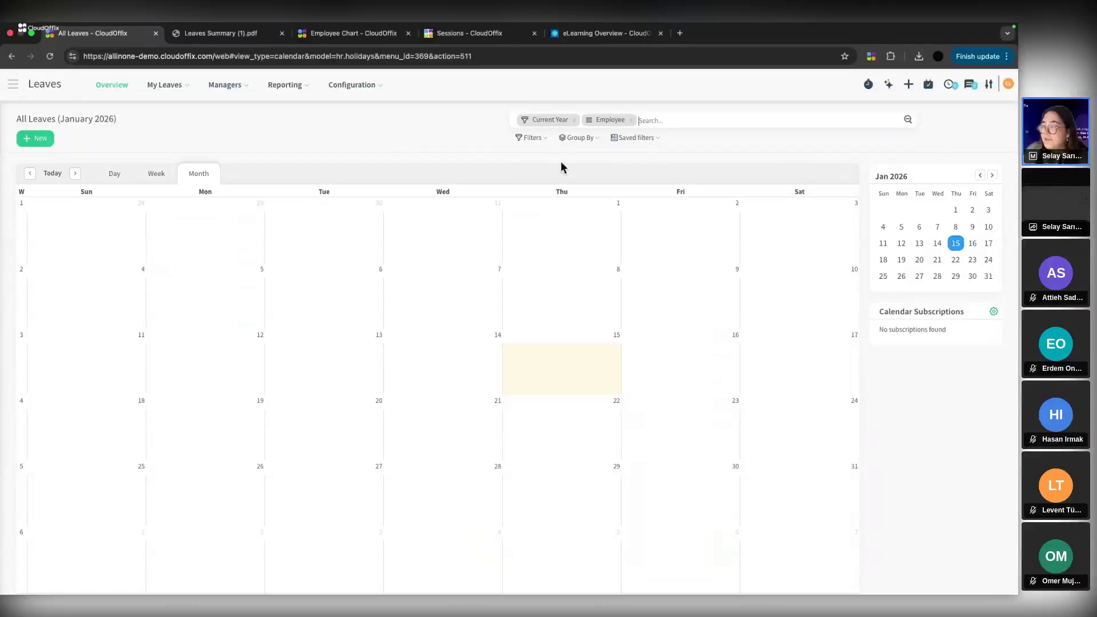
{"action": "left_click", "coordinate": [224, 86]}
{"action": "left_click", "coordinate": [13, 84]}
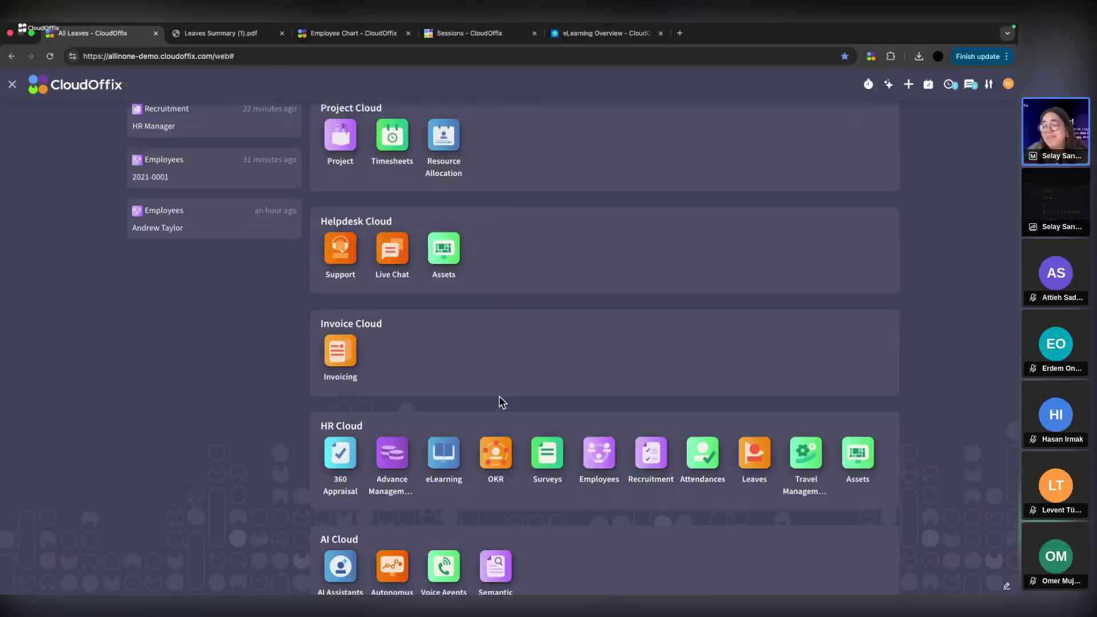
{"action": "scroll", "coordinate": [616, 399], "scroll_direction": "down", "scroll_amount": 2}
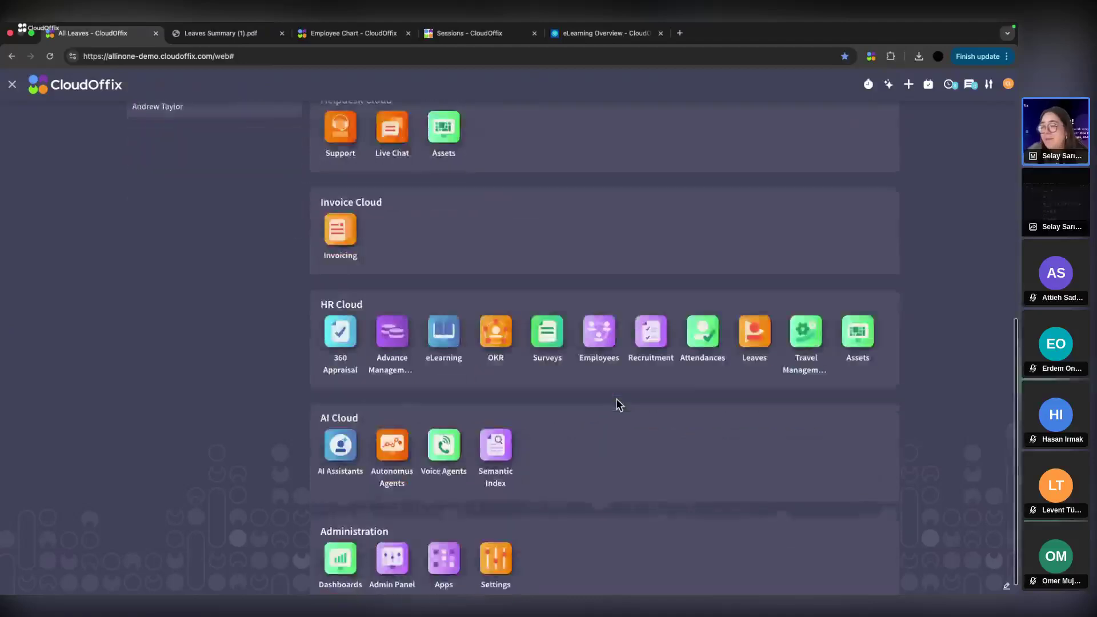